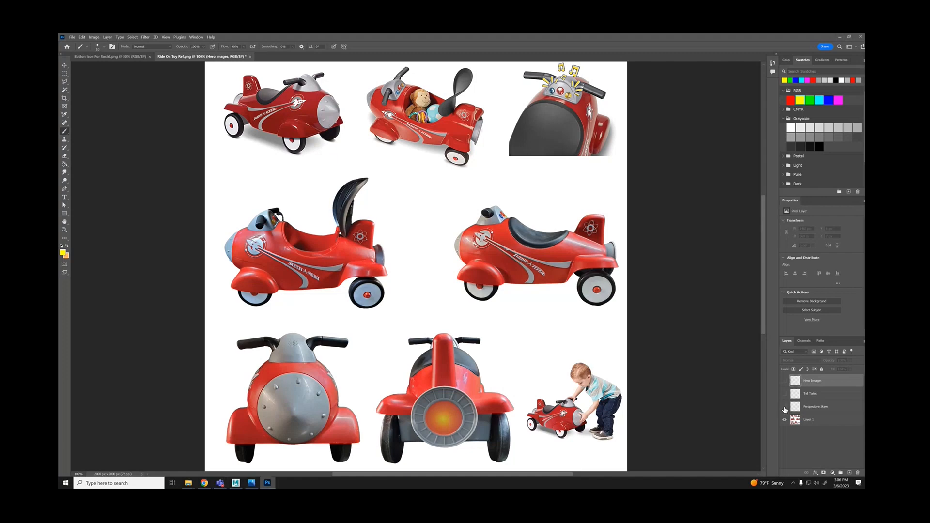
# Show the Perspective Skew layer to examine its annotations on the side, front and rear toy photos, and hide it again.
pyautogui.click(785, 407)
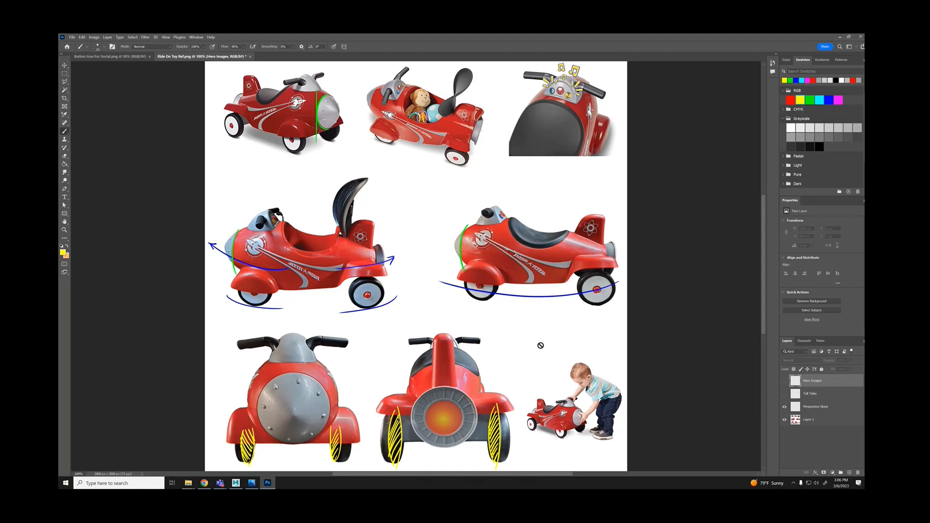
pyautogui.hotkey('ctrl', '+')
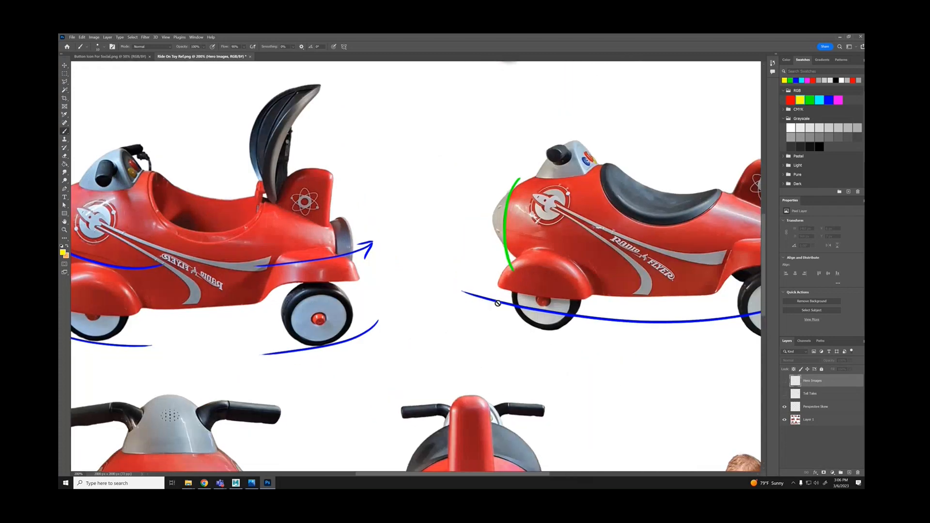
pyautogui.scroll(-4, 490, 297)
pyautogui.scroll(-3, 485, 298)
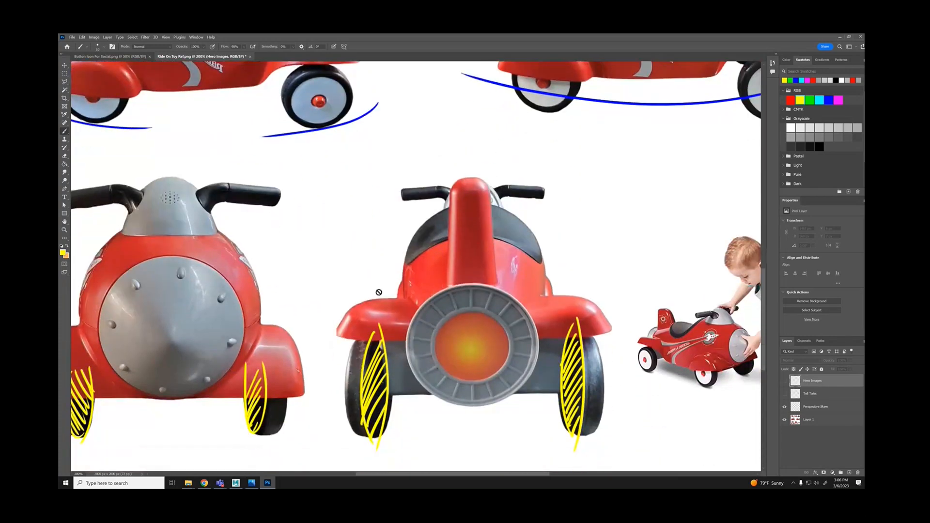
pyautogui.click(64, 221)
pyautogui.keyDown('alt'); pyautogui.scroll(-1, 384, 293); pyautogui.keyUp('alt')
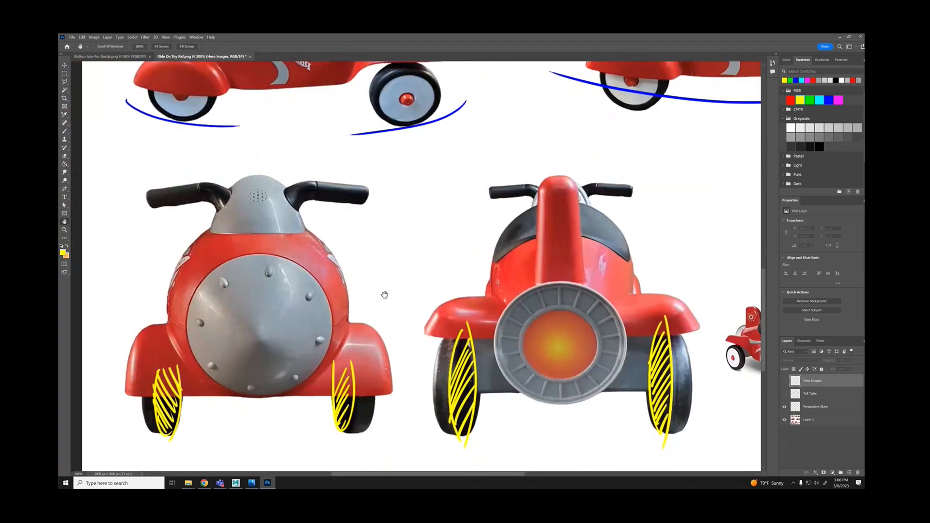
pyautogui.keyDown('alt'); pyautogui.scroll(-1, 383, 296); pyautogui.keyUp('alt')
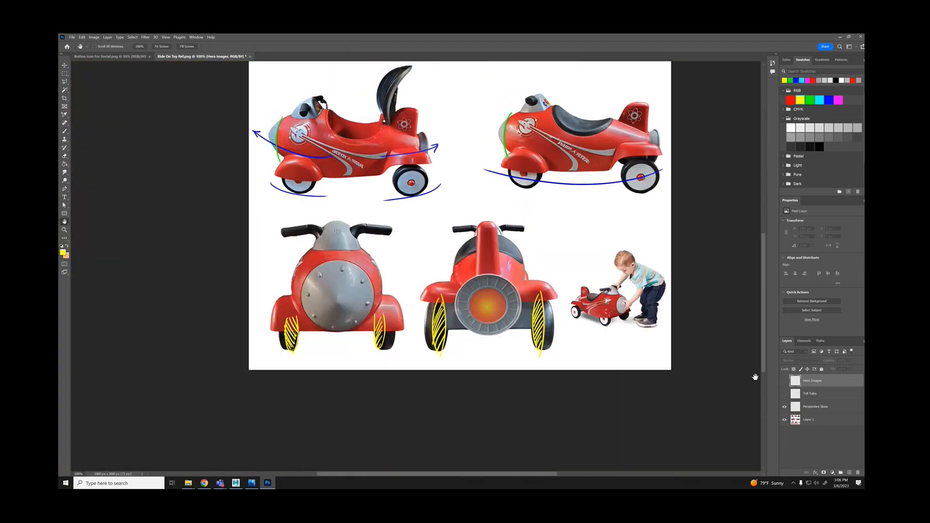
pyautogui.click(784, 408)
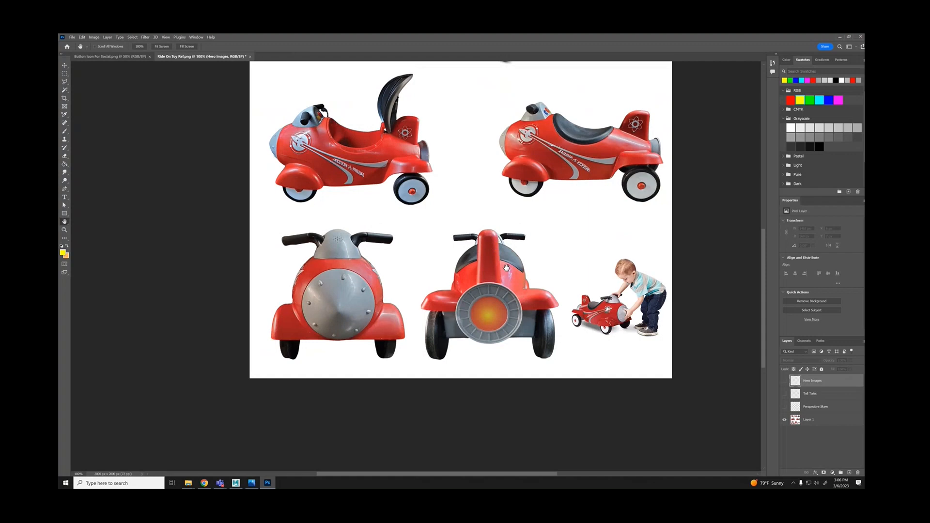
# Toggle the Perspective Skew layer's visibility to compare the lower toy photos with and without its annotations, ending with the layer hidden.
pyautogui.scroll(2, 506, 268)
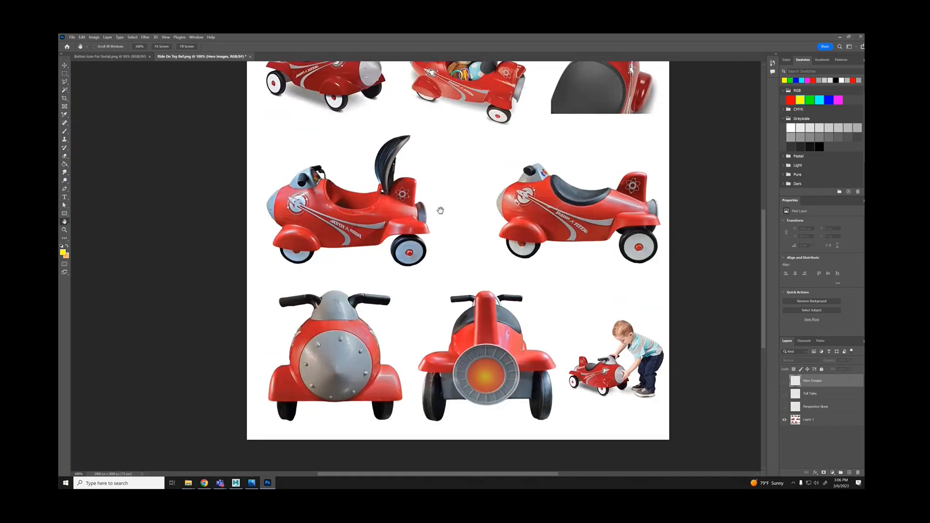
pyautogui.click(784, 408)
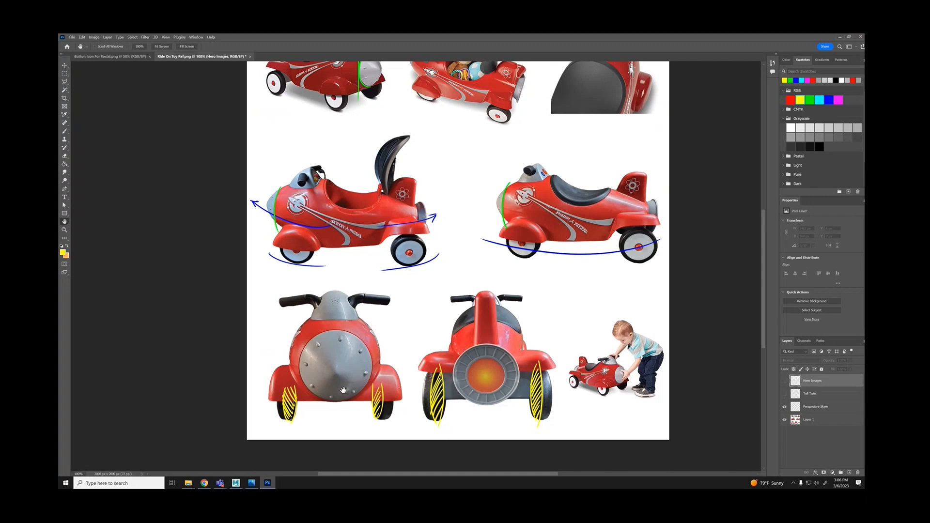
pyautogui.click(785, 409)
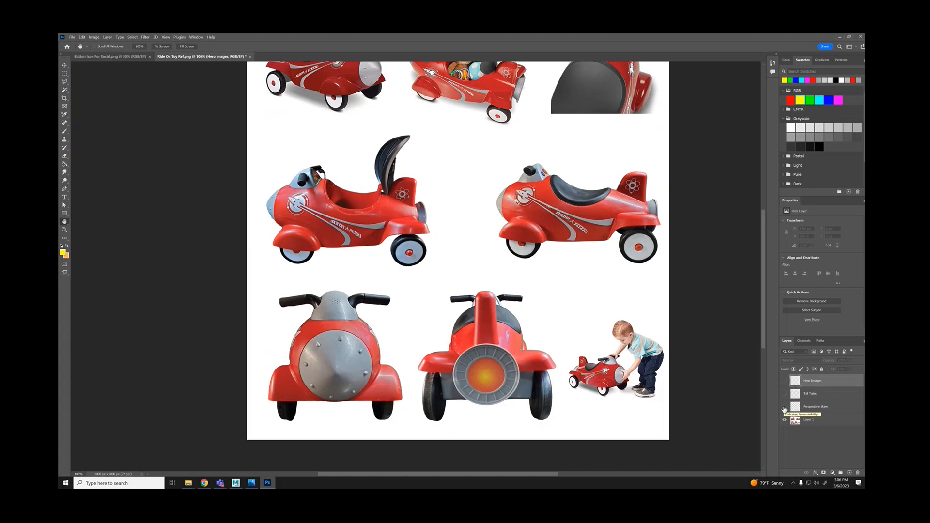
pyautogui.click(784, 408)
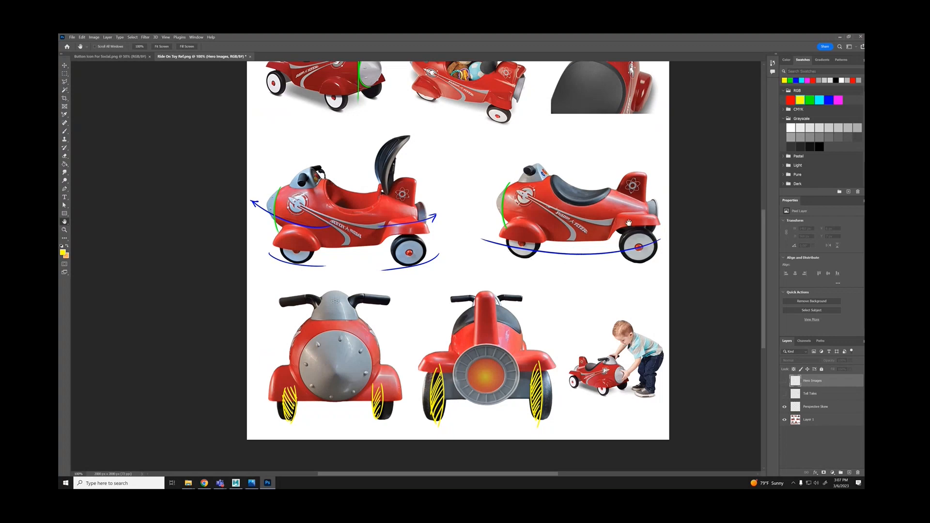
pyautogui.click(785, 407)
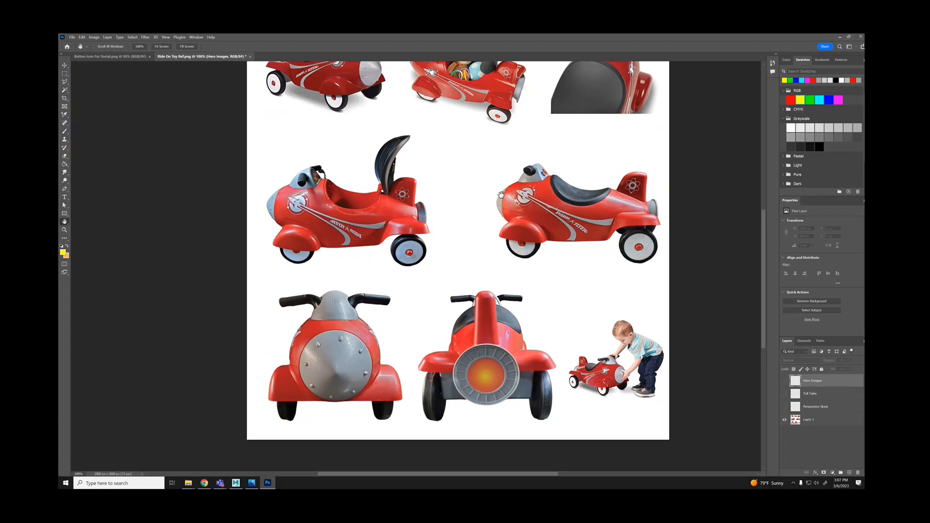
# Check the Perspective Skew marks against all rows of the reference sheet, including the upper three-quarter views, and leave the layer hidden.
pyautogui.moveTo(442, 164); pyautogui.dragTo(451, 203)
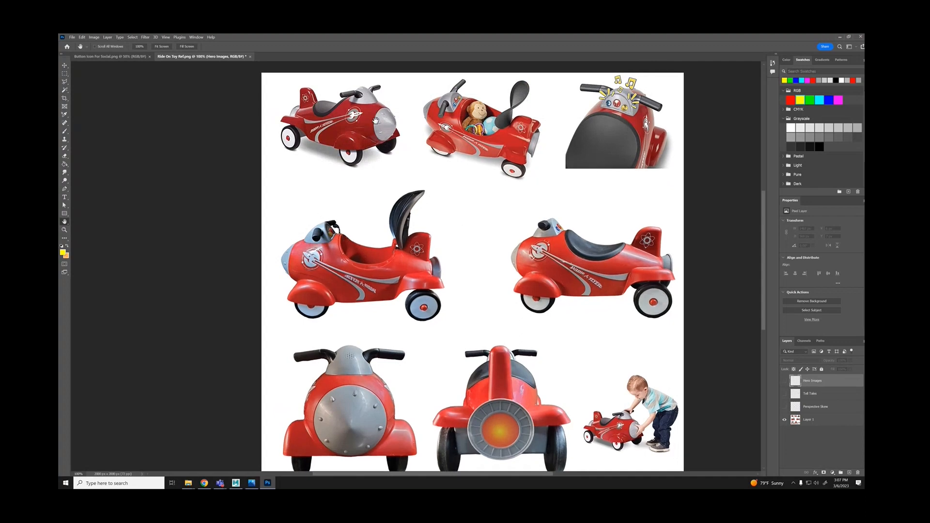
pyautogui.click(784, 408)
pyautogui.moveTo(516, 340); pyautogui.dragTo(499, 303)
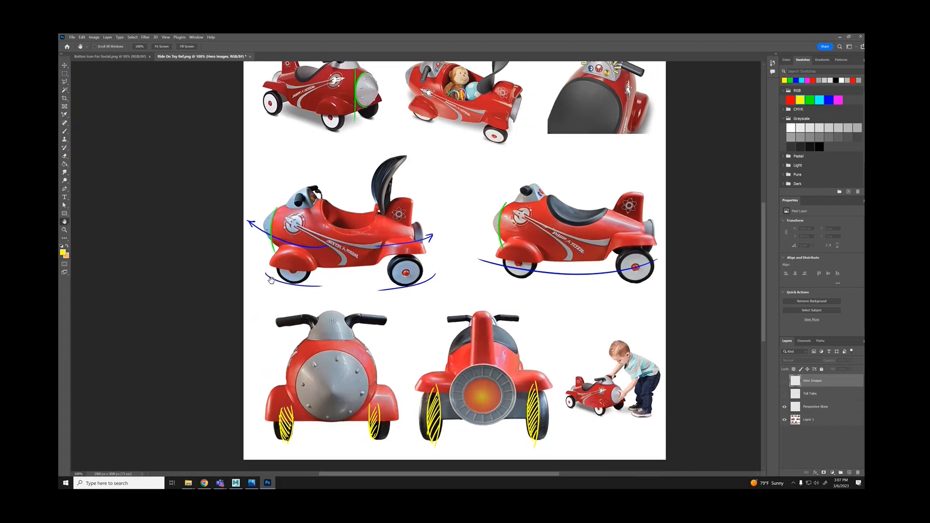
pyautogui.moveTo(458, 216); pyautogui.dragTo(458, 232)
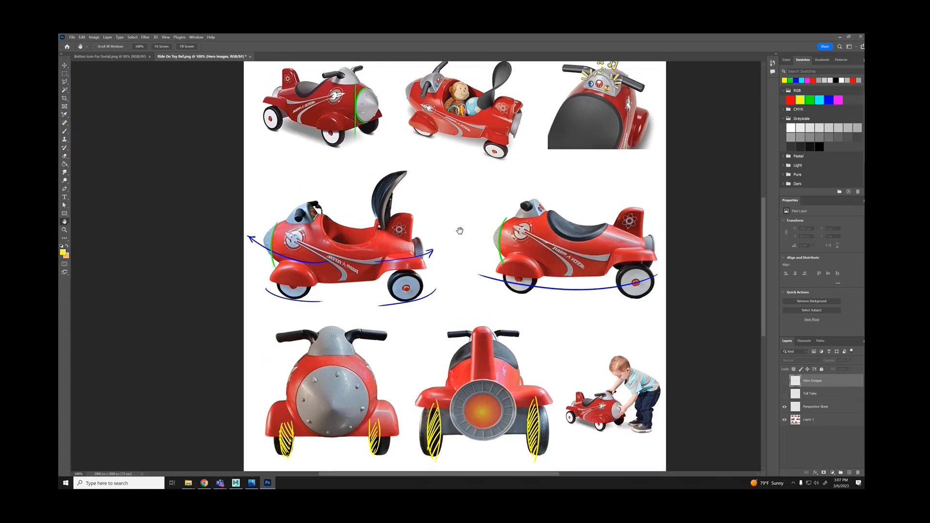
pyautogui.click(785, 407)
# Show the Tell Tales layer and examine its green and blue guide lines up close on the upper toy photos.
pyautogui.click(784, 393)
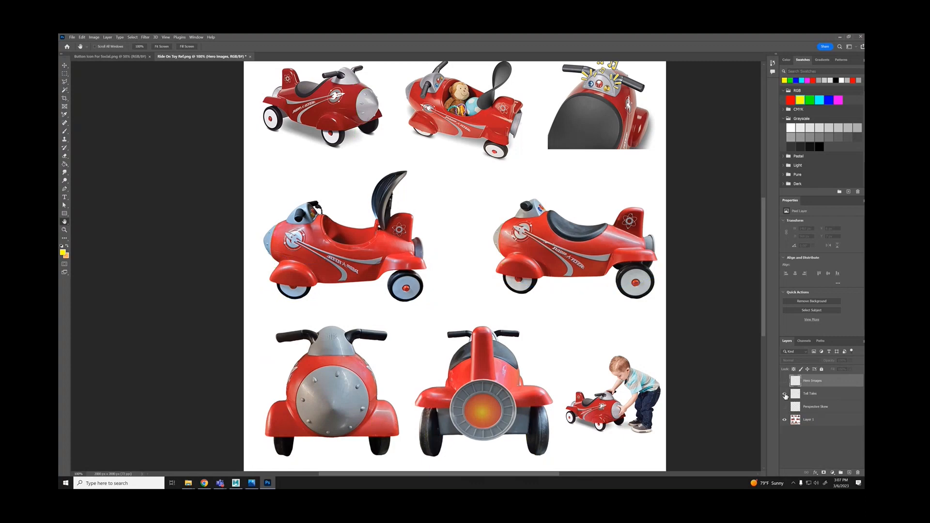
pyautogui.scroll(3, 588, 230)
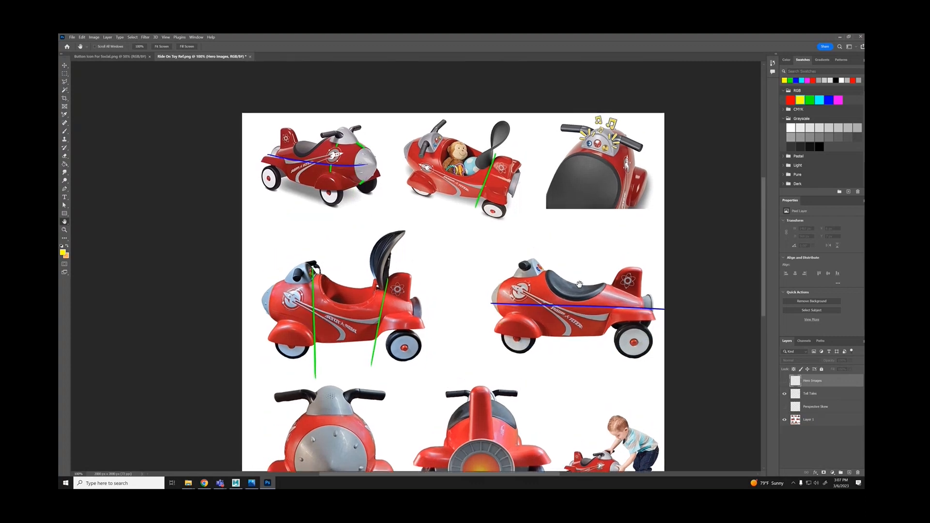
pyautogui.scroll(1, 555, 278)
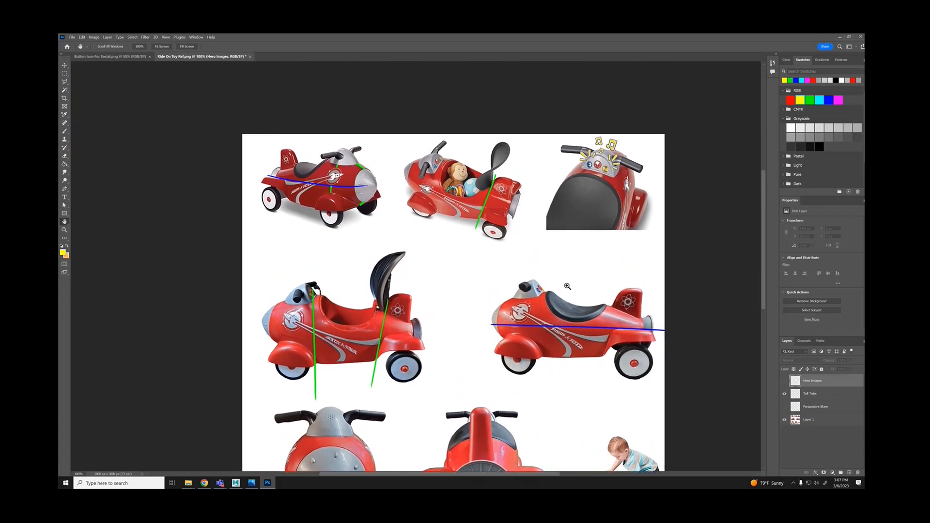
pyautogui.keyDown('ctrl'); pyautogui.click(567, 286); pyautogui.keyUp('ctrl')
pyautogui.moveTo(467, 258); pyautogui.dragTo(486, 297)
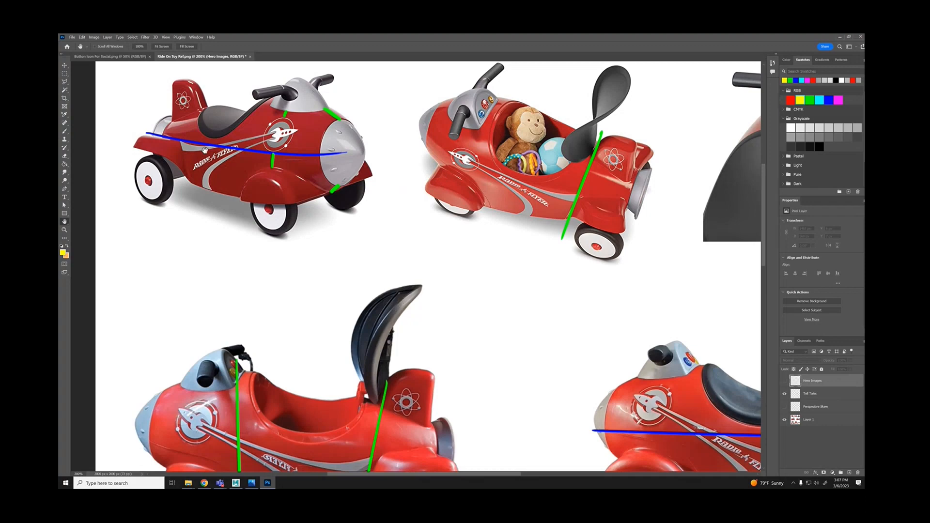
# Toggle the Tell Tales layer off and on to compare the toy photos with and without the guide lines.
pyautogui.click(784, 393)
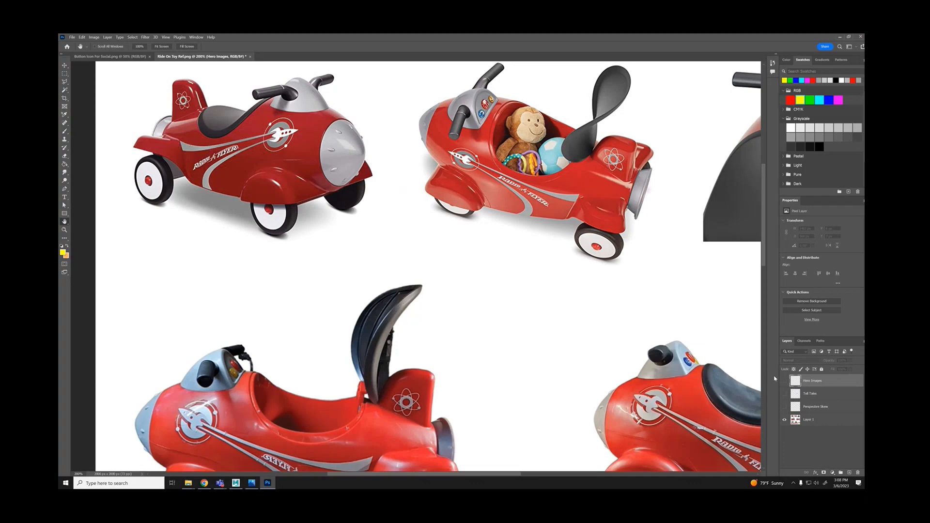
pyautogui.click(785, 394)
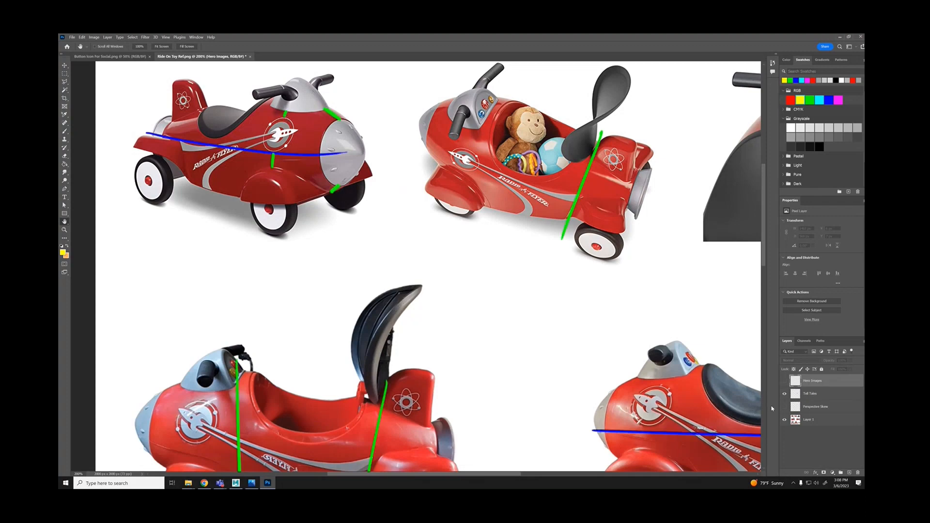
pyautogui.click(785, 393)
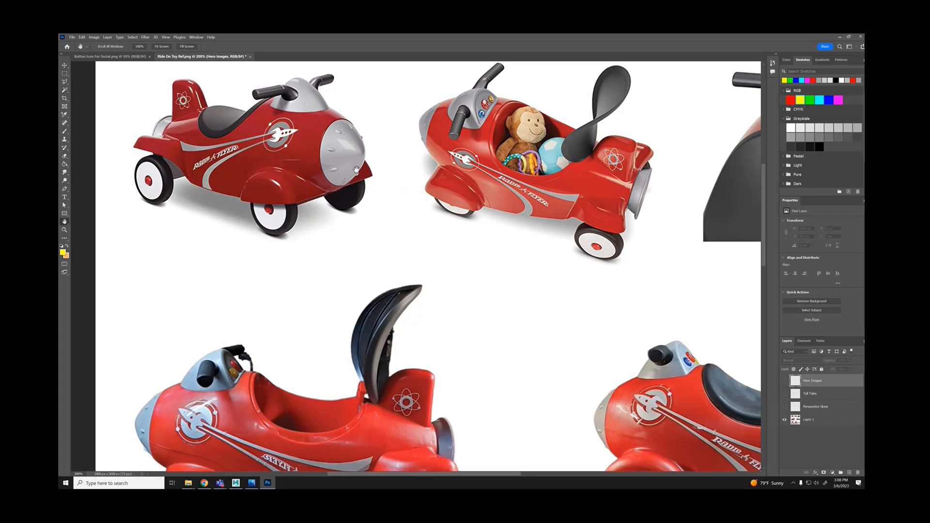
pyautogui.click(784, 394)
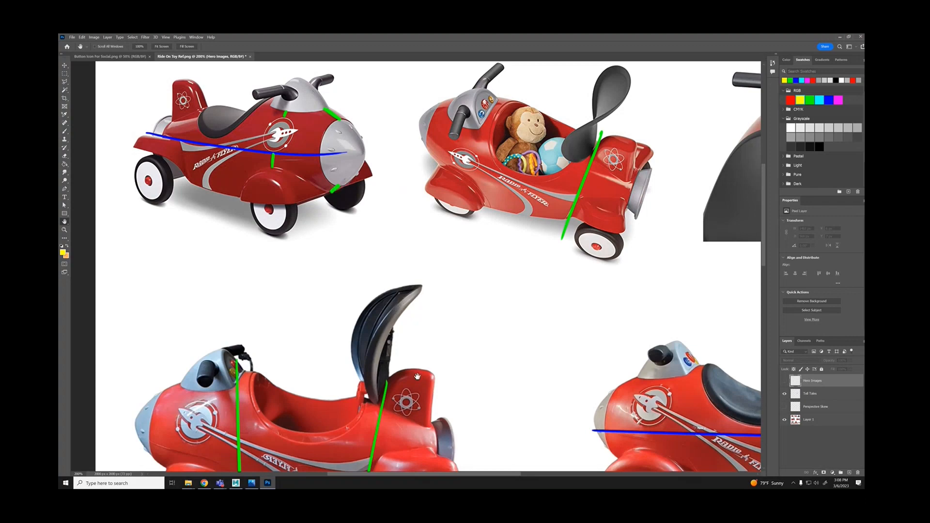
# Examine the front, rear, three-quarter and side photos with the Tell Tales lines shown, and hide that layer.
pyautogui.scroll(-6, 477, 266)
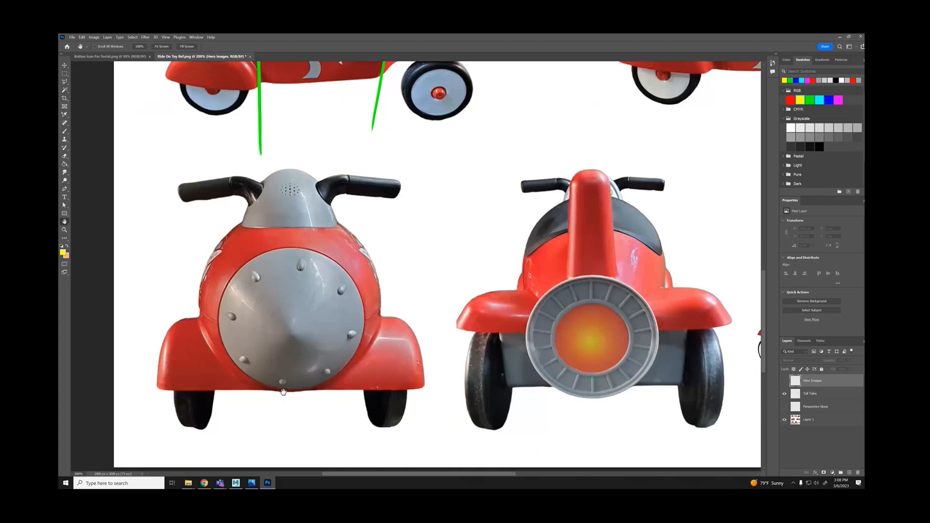
pyautogui.scroll(10, 337, 325)
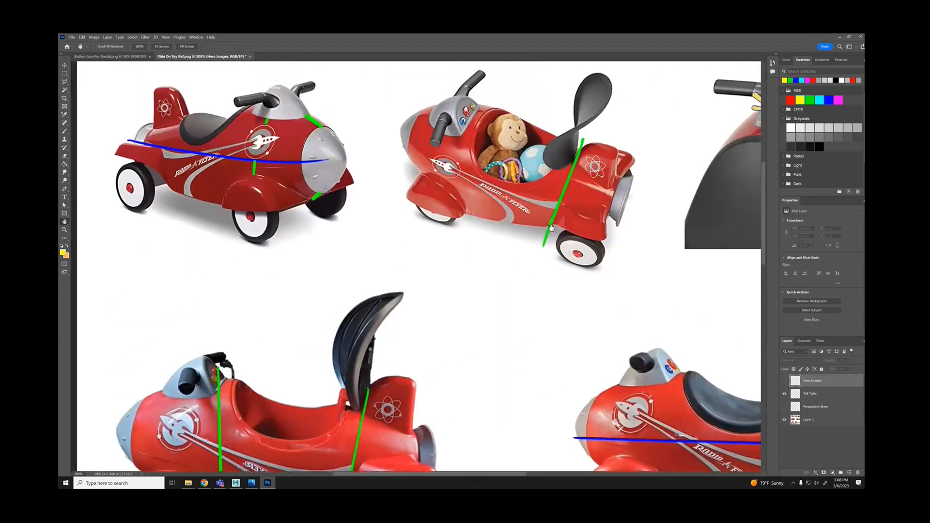
pyautogui.moveTo(571, 298); pyautogui.dragTo(533, 178)
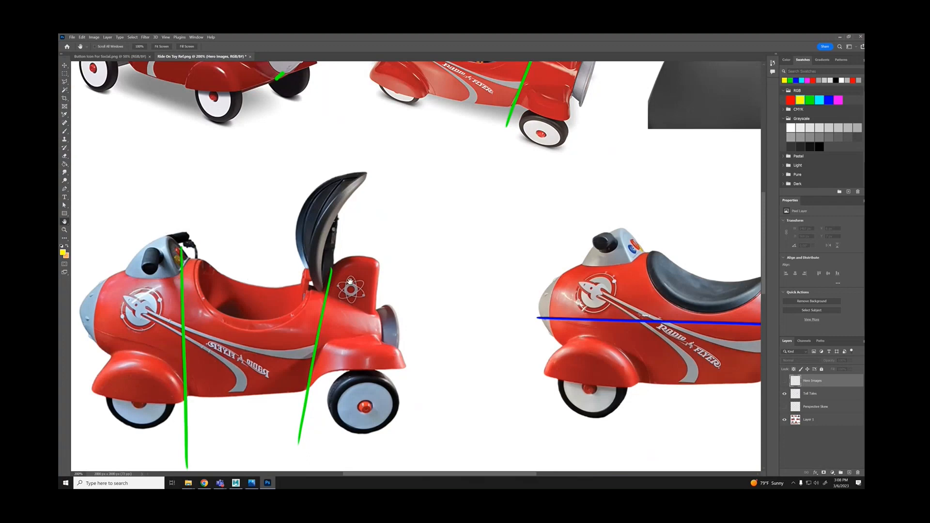
pyautogui.moveTo(665, 288); pyautogui.dragTo(487, 263)
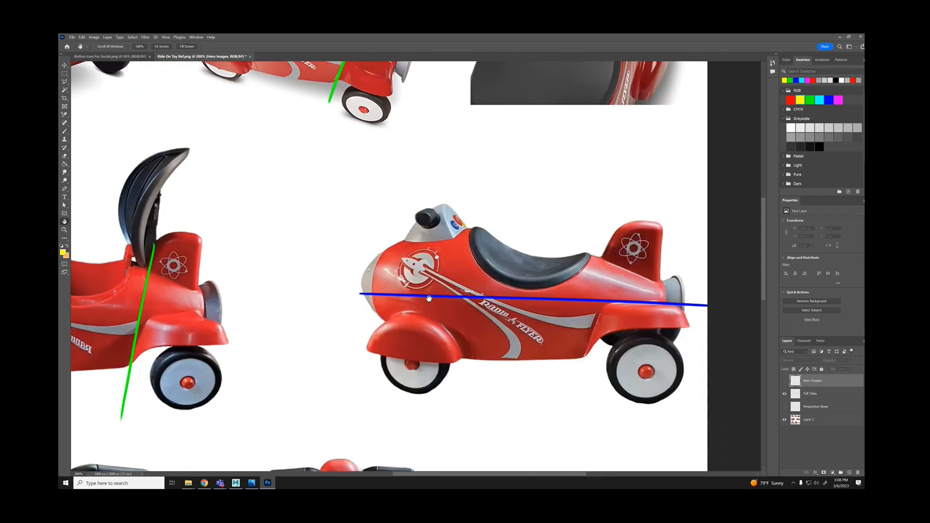
pyautogui.click(785, 393)
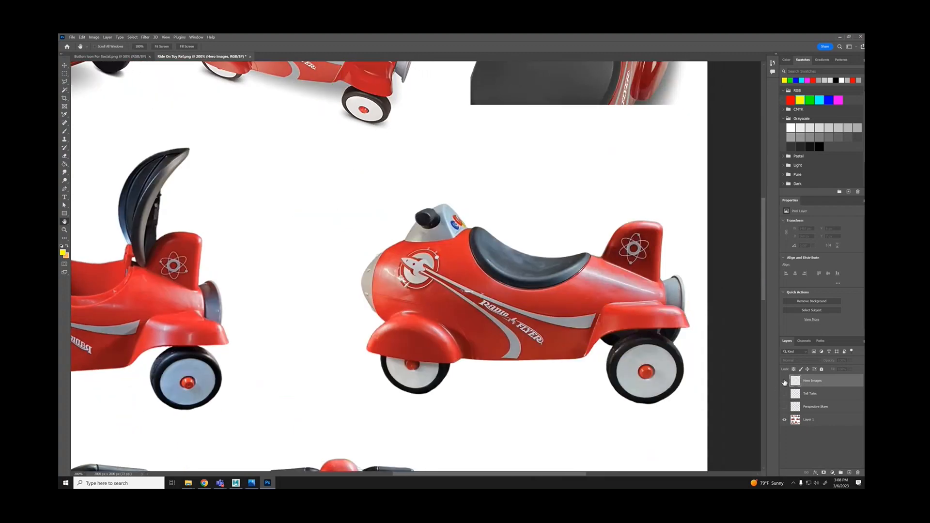
# Show the Hero Images layer and compare the two circled three-quarter photos with the rest of the reference sheet.
pyautogui.click(784, 381)
pyautogui.moveTo(398, 249); pyautogui.dragTo(588, 457)
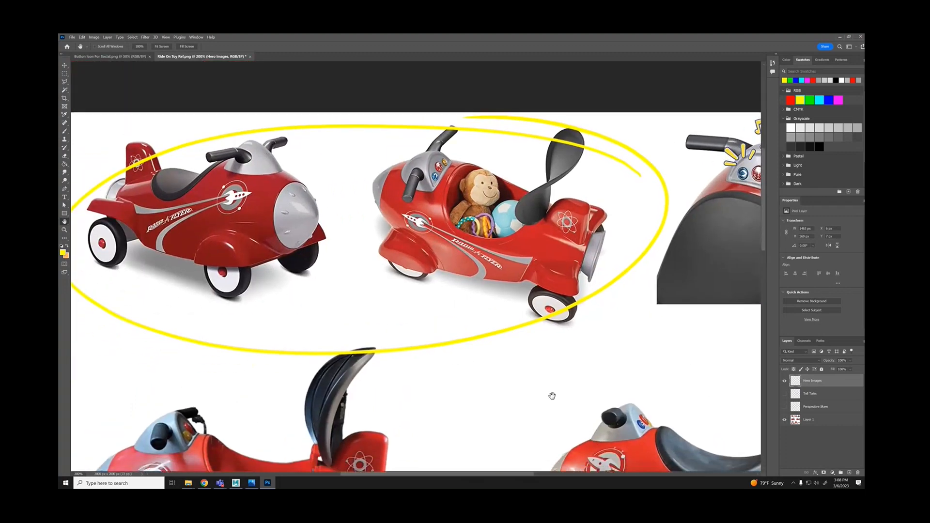
pyautogui.hotkey('ctrl', '-')
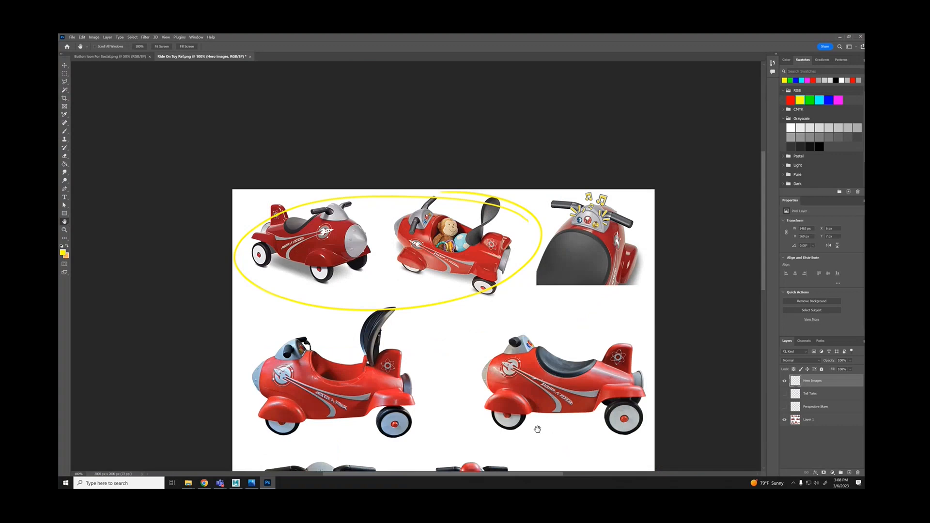
pyautogui.moveTo(480, 364); pyautogui.dragTo(446, 202)
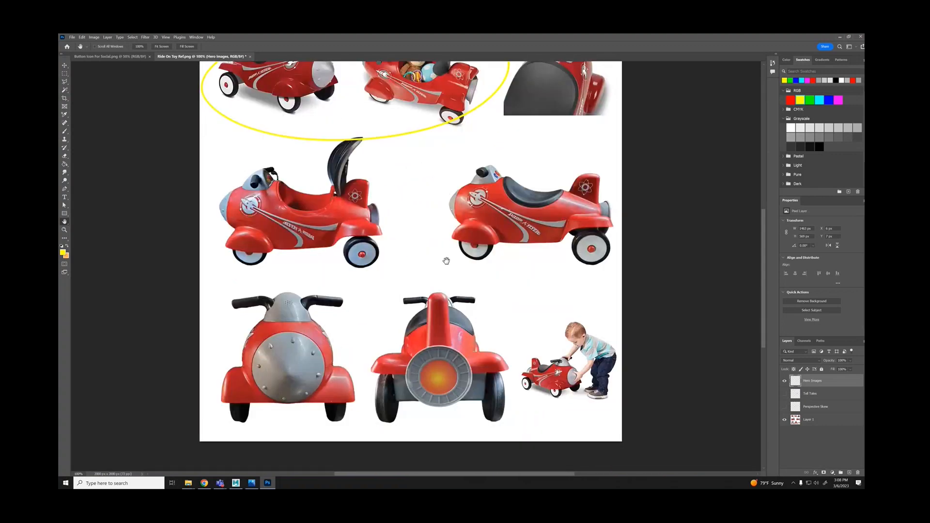
pyautogui.scroll(3, 421, 184)
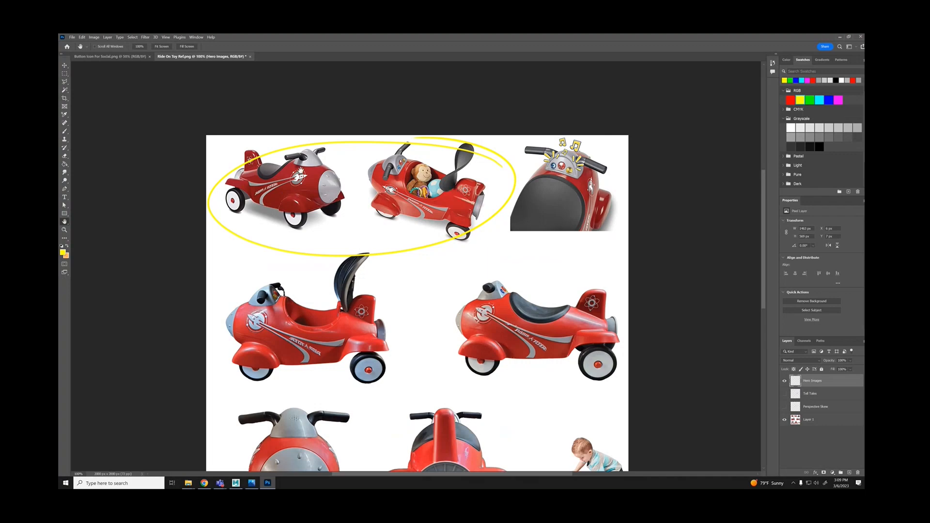
pyautogui.moveTo(554, 378); pyautogui.dragTo(554, 267)
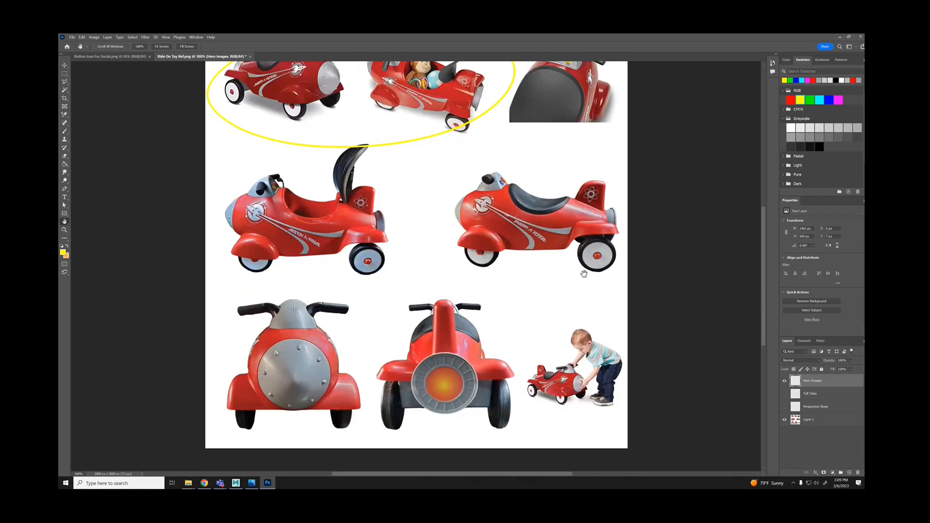
pyautogui.scroll(3, 444, 265)
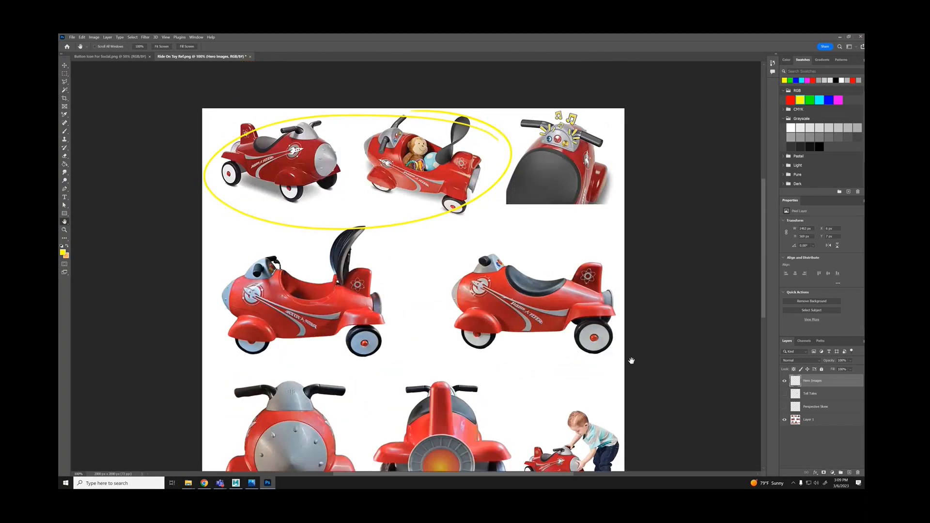
# Hide the Hero Images layer, minimise the reference sheet and switch to the rocket car scene in Maya.
pyautogui.click(784, 384)
pyautogui.click(839, 36)
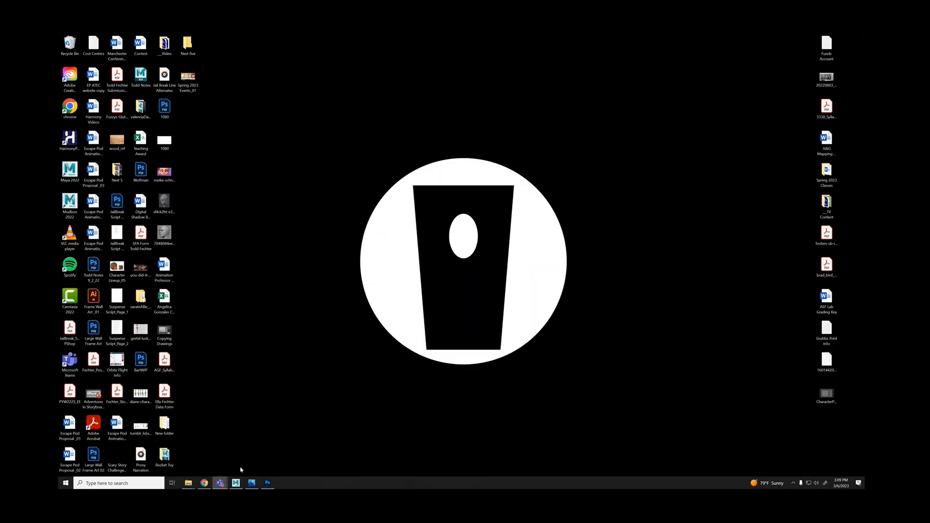
pyautogui.click(236, 483)
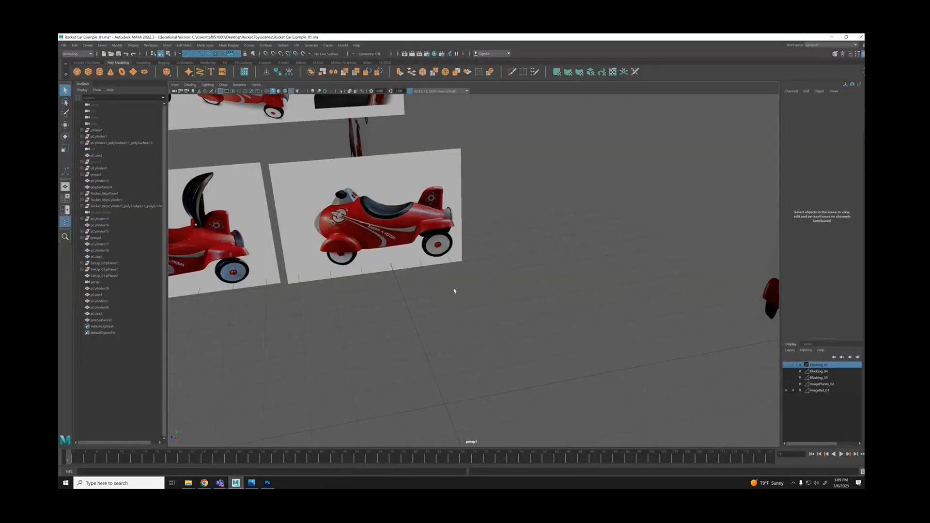
# Examine the side photo planes in the perspective and side views, comparing the front and rear wheels with the ground grid line.
pyautogui.keyDown('alt'); pyautogui.moveTo(454, 291); pyautogui.dragTo(791, 421); pyautogui.keyUp('alt')
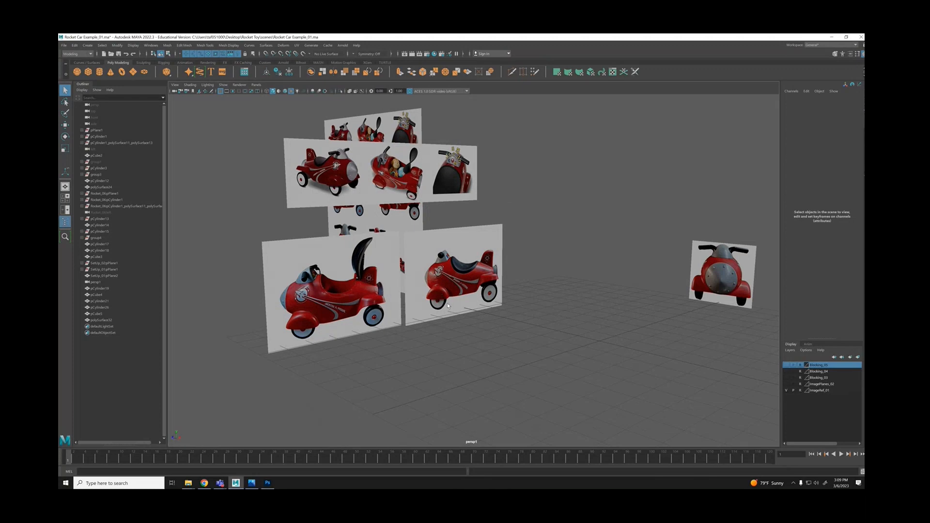
pyautogui.keyDown('alt'); pyautogui.moveTo(448, 306); pyautogui.dragTo(492, 328); pyautogui.keyUp('alt')
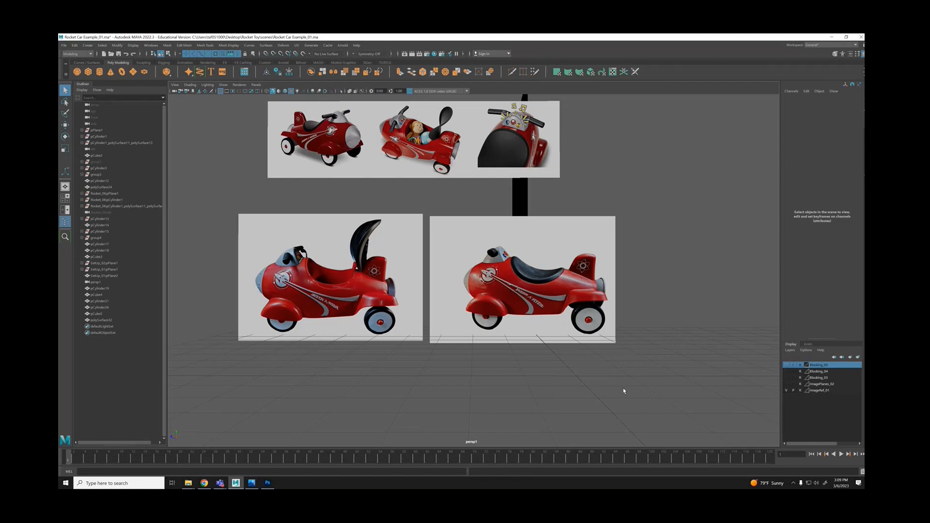
pyautogui.press('space')
pyautogui.press('space')
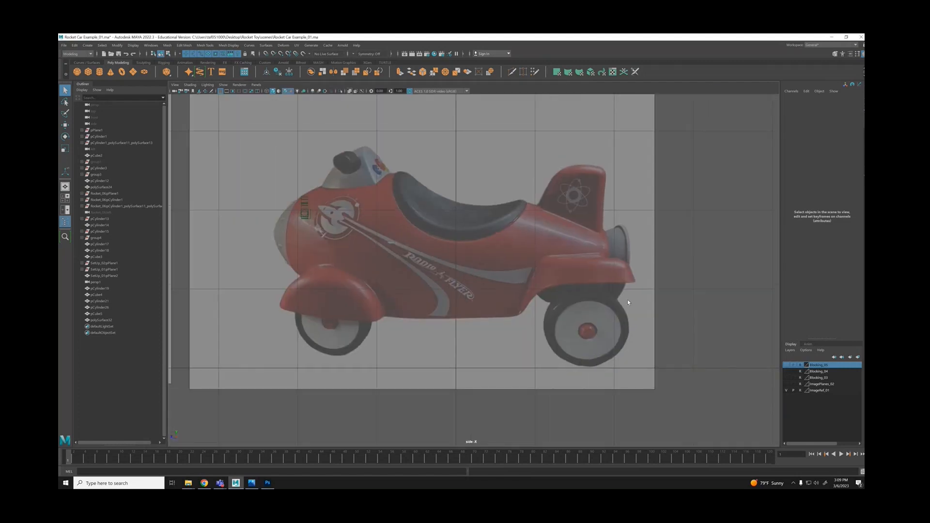
pyautogui.keyDown('alt'); pyautogui.moveTo(629, 302); pyautogui.dragTo(433, 301, button='right'); pyautogui.keyUp('alt')
pyautogui.keyDown('alt'); pyautogui.moveTo(433, 301); pyautogui.dragTo(534, 298, button='middle'); pyautogui.keyUp('alt')
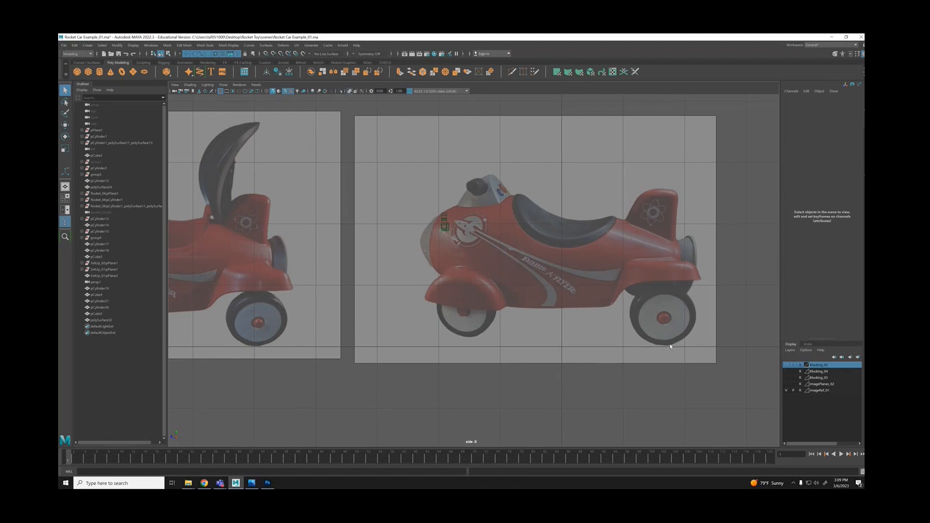
pyautogui.keyDown('alt'); pyautogui.click(487, 331); pyautogui.keyUp('alt')
pyautogui.keyDown('alt'); pyautogui.moveTo(513, 314); pyautogui.dragTo(377, 303, button='right'); pyautogui.keyUp('alt')
pyautogui.keyDown('alt'); pyautogui.moveTo(377, 303); pyautogui.dragTo(502, 305, button='middle'); pyautogui.keyUp('alt')
pyautogui.keyDown('alt'); pyautogui.moveTo(537, 297); pyautogui.dragTo(470, 292, button='right'); pyautogui.keyUp('alt')
pyautogui.keyDown('alt'); pyautogui.moveTo(470, 291); pyautogui.dragTo(390, 303, button='middle'); pyautogui.keyUp('alt')
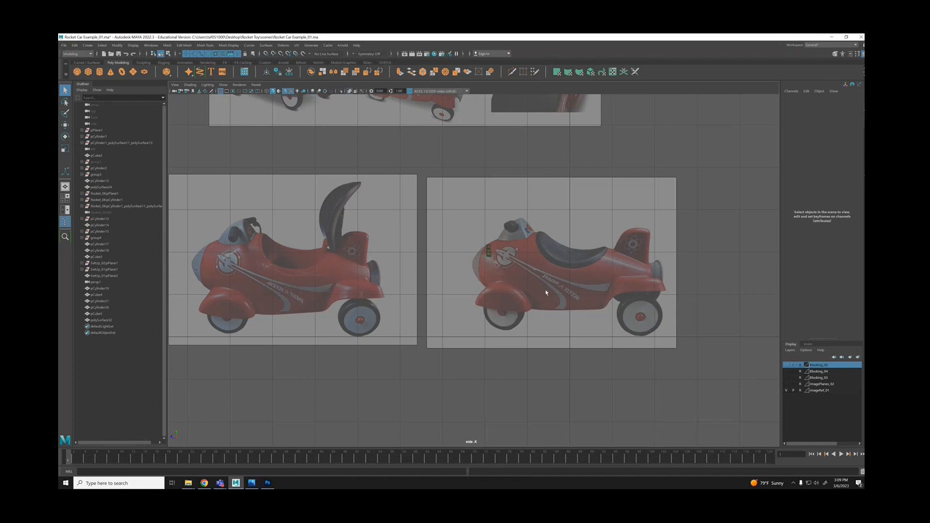
pyautogui.keyDown('alt'); pyautogui.moveTo(546, 292); pyautogui.dragTo(453, 274, button='middle'); pyautogui.keyUp('alt')
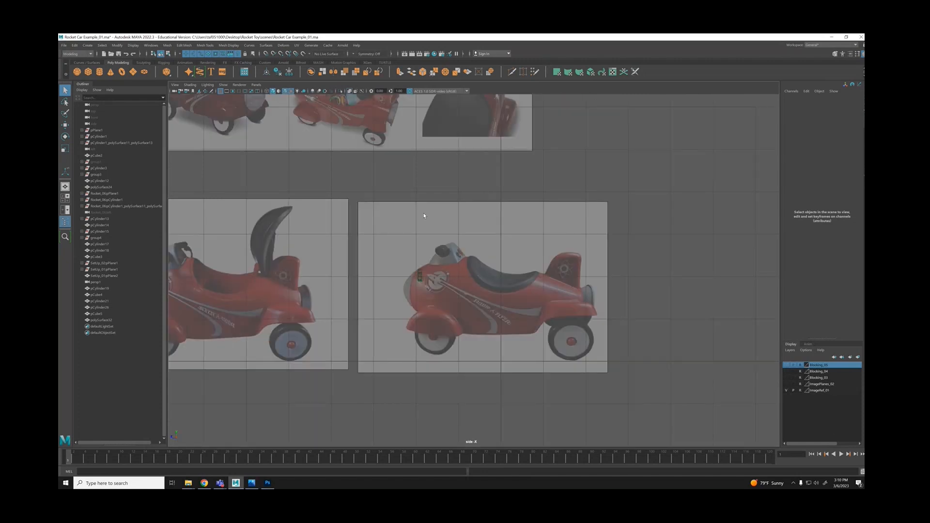
# Make the ImageRef_01 layer selectable and lower the nose-side vertices of the closed-seat side photo plane to level the wheels.
pyautogui.click(799, 391)
pyautogui.click(417, 235)
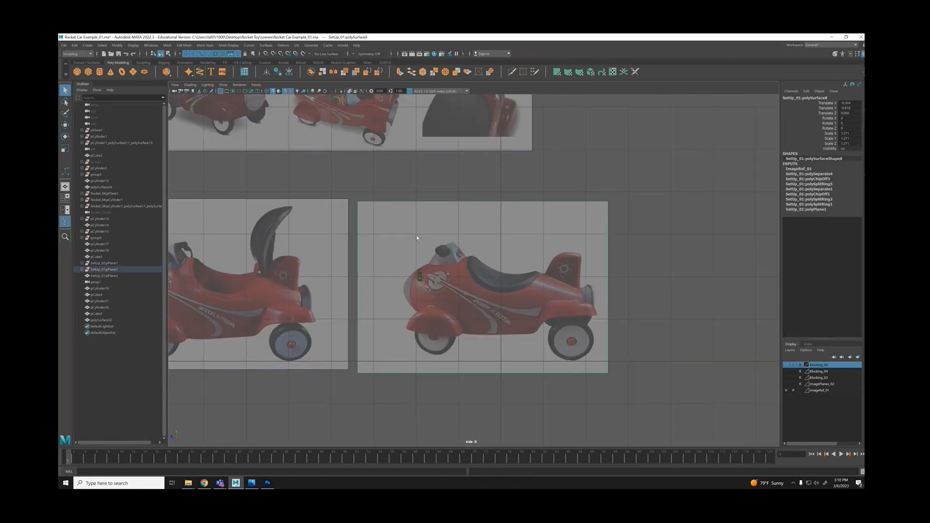
pyautogui.moveTo(408, 227); pyautogui.dragTo(380, 226, button='right')
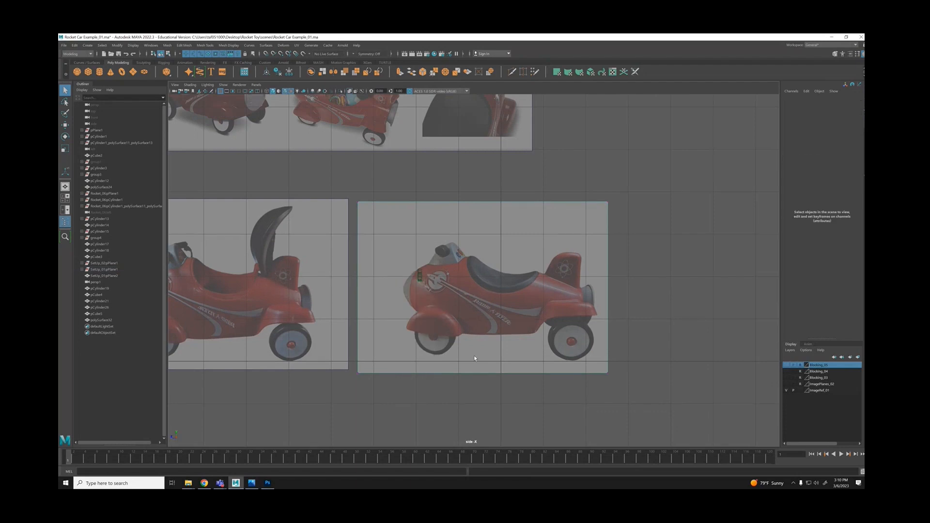
pyautogui.moveTo(325, 165); pyautogui.dragTo(442, 431)
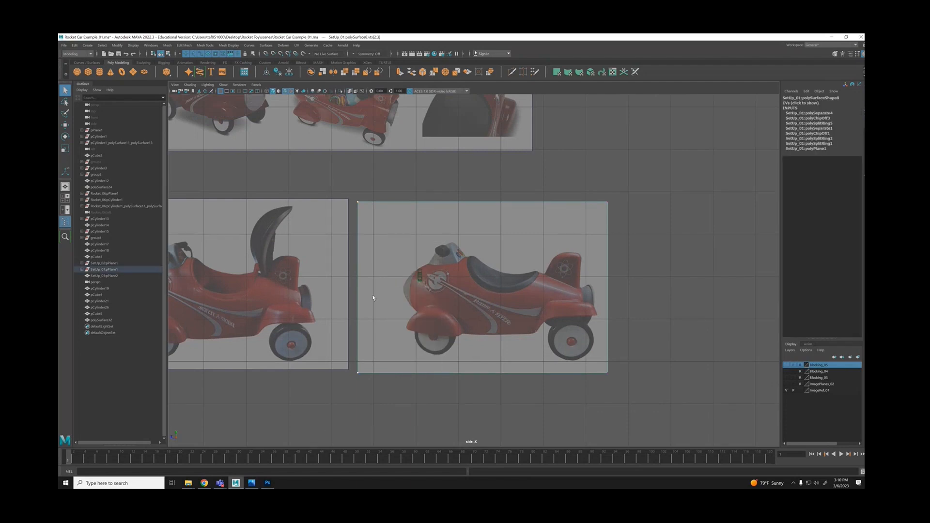
pyautogui.press('w')
pyautogui.moveTo(357, 270); pyautogui.dragTo(358, 280)
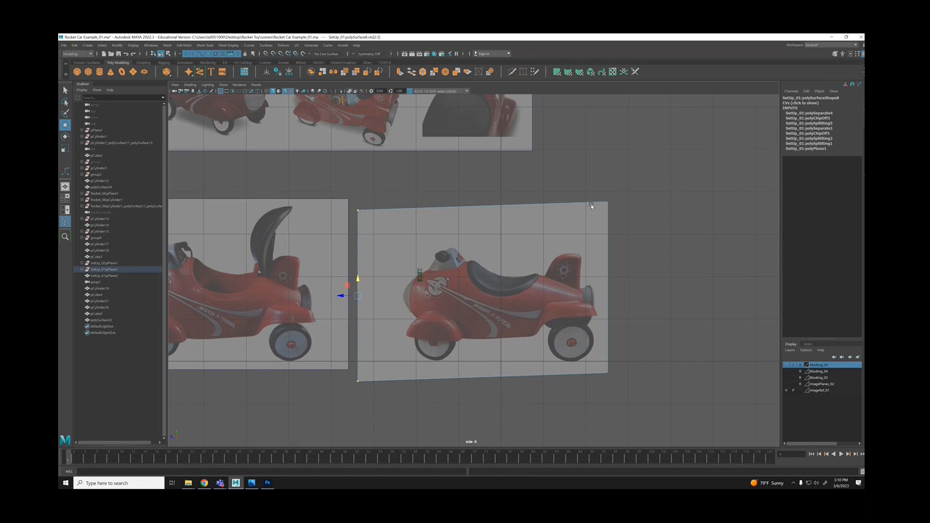
# Insert three edge loops in the full reference sheet plane, above and below the middle row and between its two side photos.
pyautogui.keyDown('alt'); pyautogui.moveTo(405, 185); pyautogui.dragTo(476, 282, button='middle'); pyautogui.keyUp('alt')
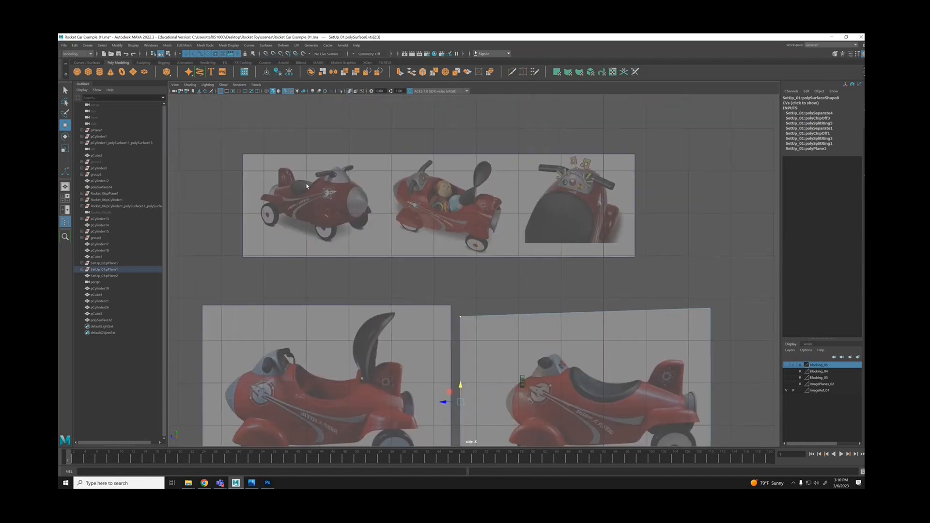
pyautogui.scroll(-3, 306, 186)
pyautogui.press('space')
pyautogui.press('space')
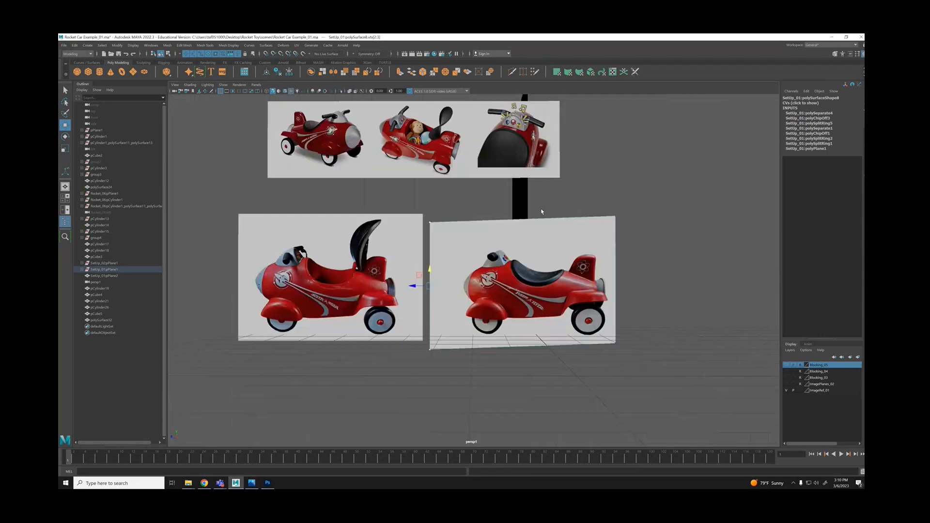
pyautogui.keyDown('alt'); pyautogui.moveTo(542, 212); pyautogui.dragTo(386, 218); pyautogui.keyUp('alt')
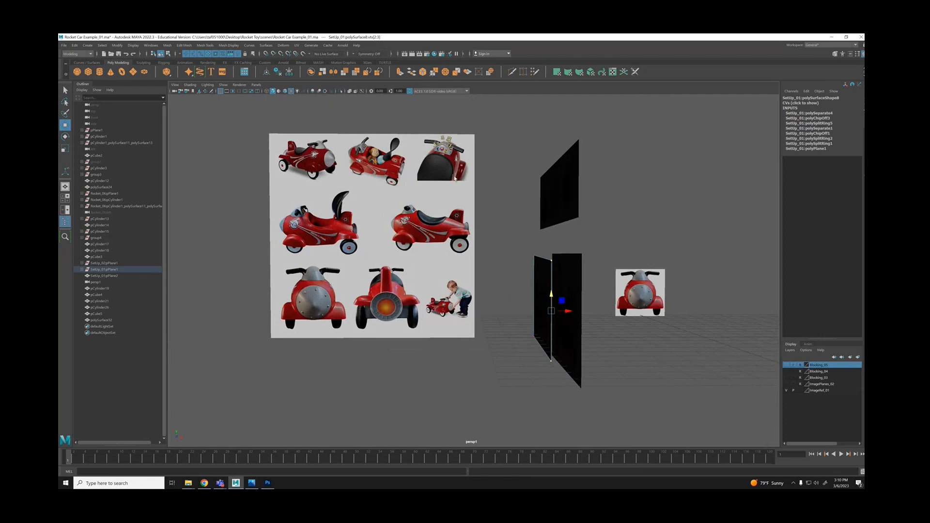
pyautogui.click(385, 201)
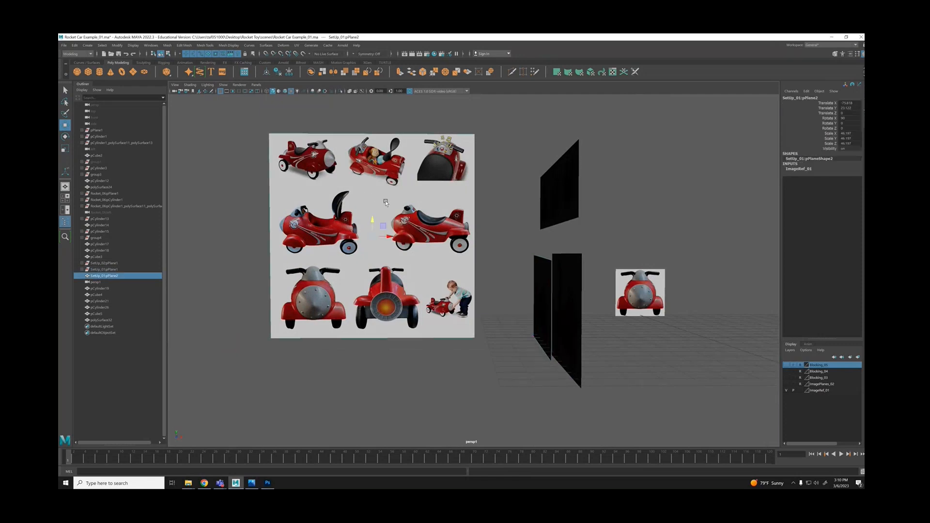
pyautogui.keyDown('shift'); pyautogui.moveTo(384, 201); pyautogui.dragTo(284, 197, button='right'); pyautogui.keyUp('shift')
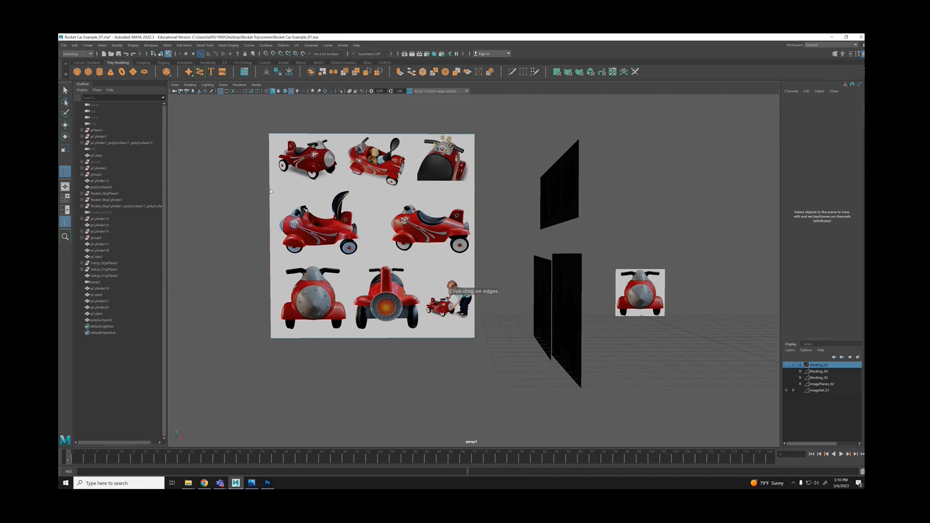
pyautogui.click(270, 193)
pyautogui.click(368, 249)
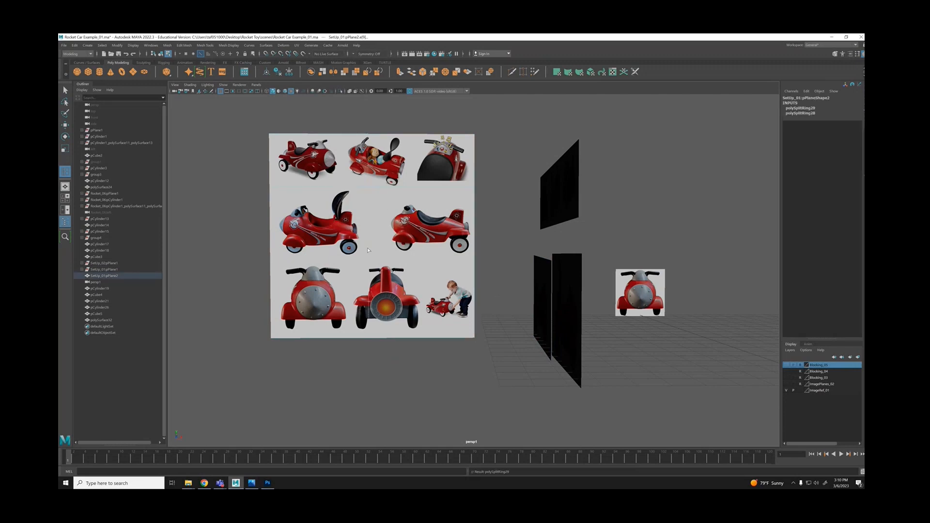
pyautogui.click(368, 257)
pyautogui.press('q')
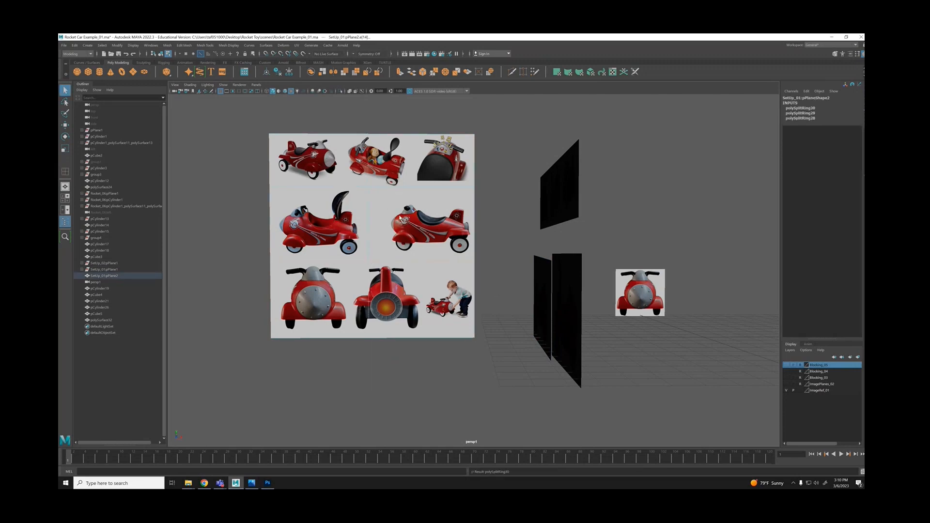
# Extract the closed-seat side photo's face from the reference sheet as a separate mesh and select it as an object.
pyautogui.moveTo(400, 218); pyautogui.dragTo(462, 209, button='right')
pyautogui.click(409, 221)
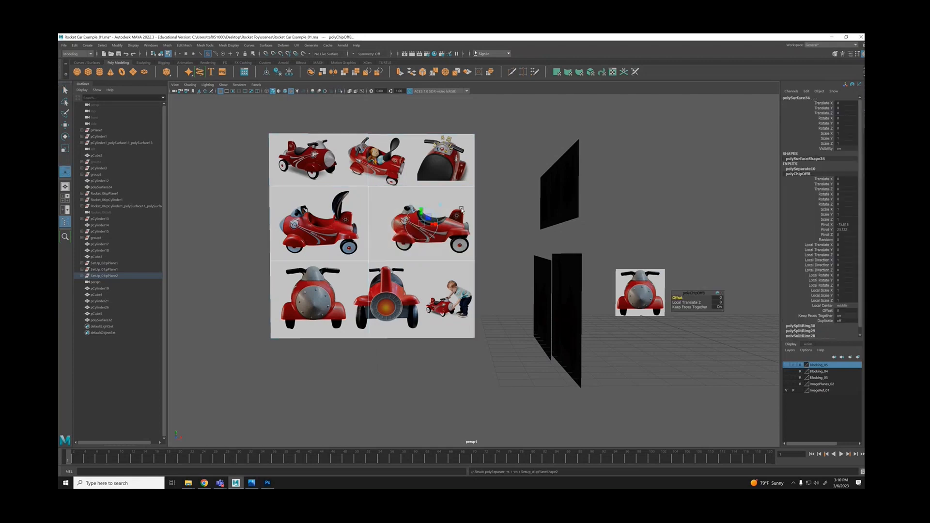
pyautogui.click(64, 90)
pyautogui.click(429, 233)
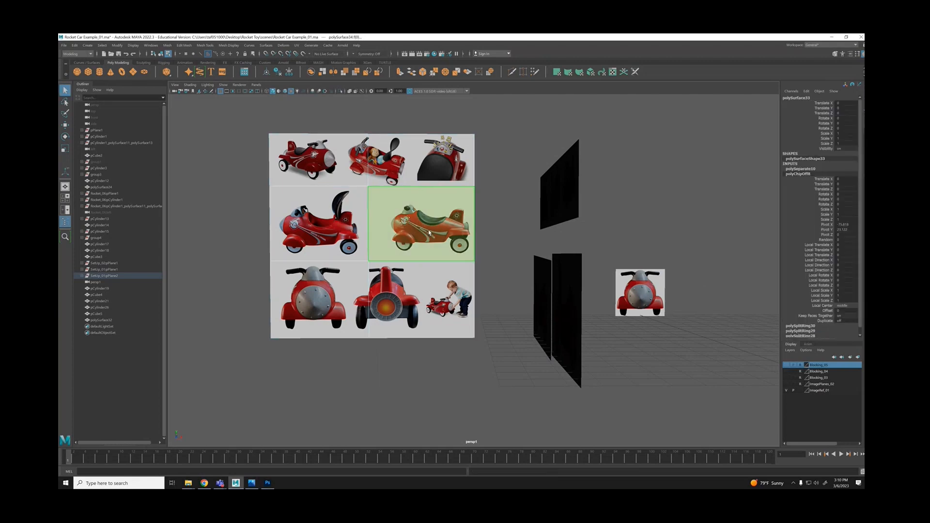
pyautogui.moveTo(431, 215); pyautogui.dragTo(454, 204, button='right')
pyautogui.press('w')
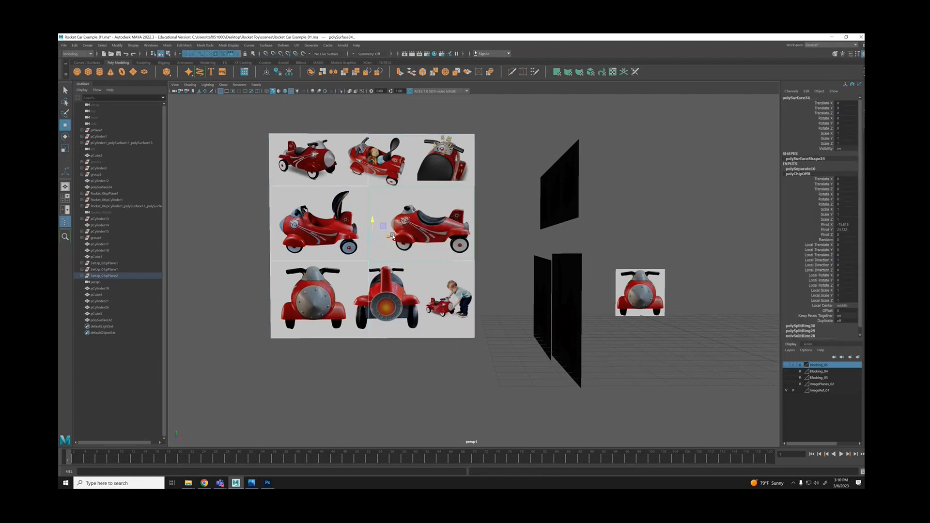
# Try moving the extracted closed-seat photo piece sideways and undo the move.
pyautogui.moveTo(392, 238); pyautogui.dragTo(404, 237)
pyautogui.hotkey('ctrl', 'z')
pyautogui.click(501, 218)
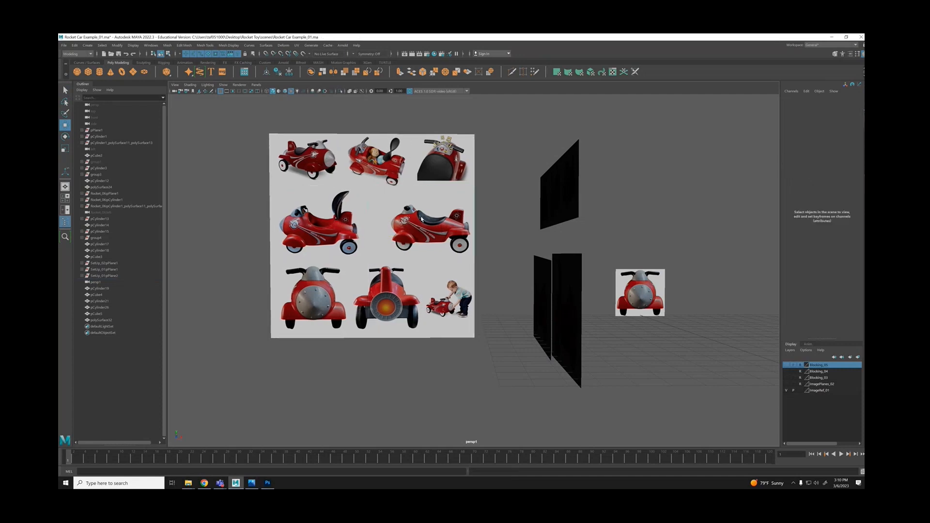
pyautogui.click(416, 226)
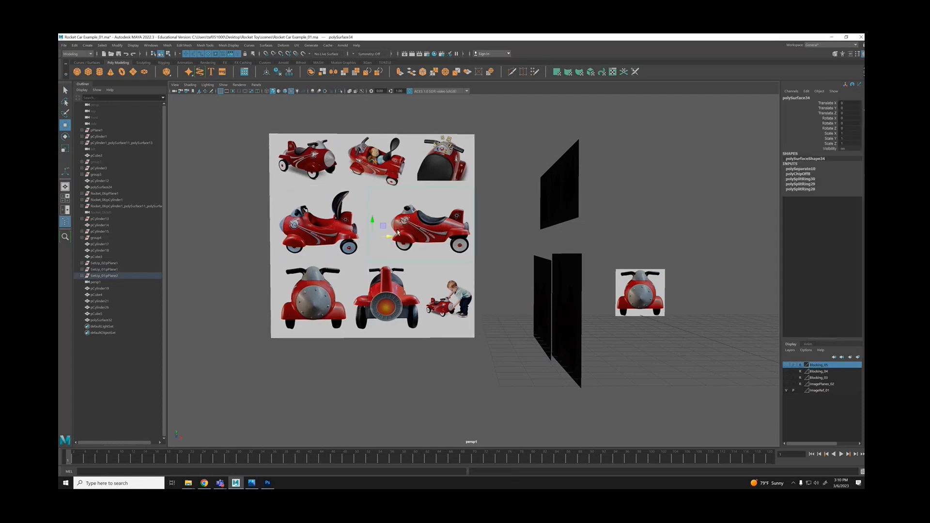
# Extract the raised-seat side photo's face from the reference sheet as a separate mesh and select it as an object.
pyautogui.click(316, 224)
pyautogui.moveTo(328, 221); pyautogui.dragTo(328, 233, button='right')
pyautogui.click(327, 220)
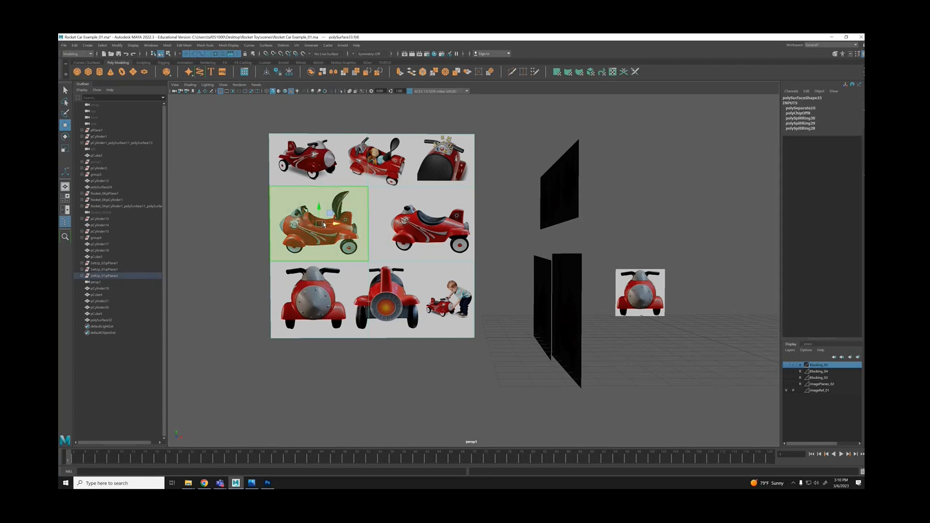
pyautogui.press('g')
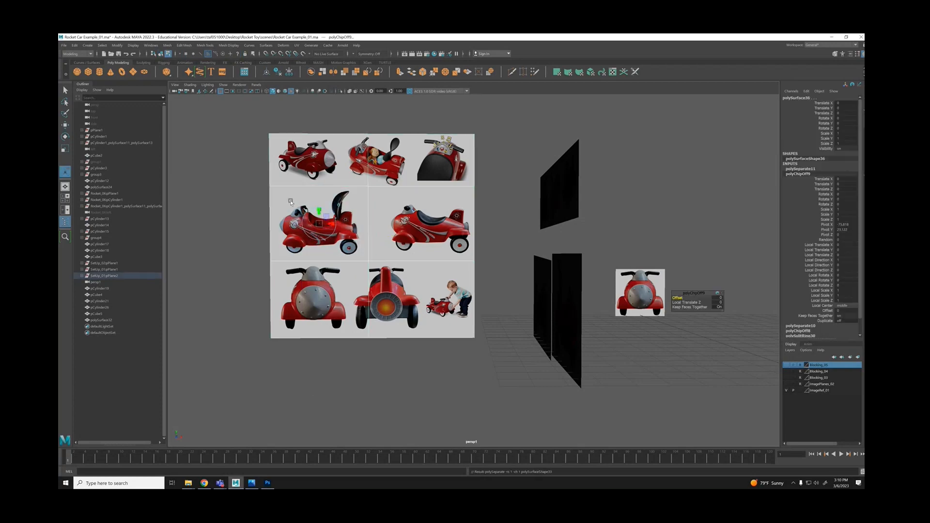
pyautogui.moveTo(289, 199); pyautogui.dragTo(306, 195, button='right')
pyautogui.click(320, 219)
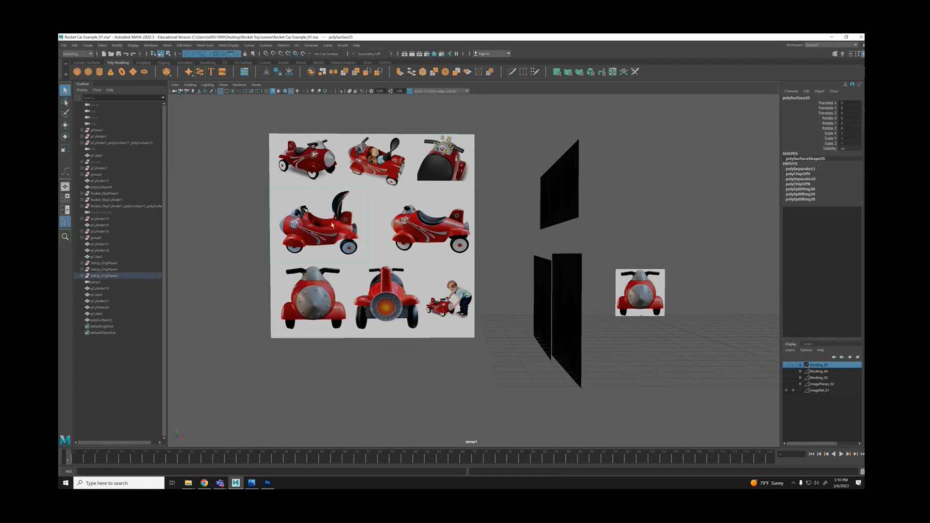
# Center the pivot of the raised-seat photo piece and slide it about half its width outward from the reference sheet.
pyautogui.press('w')
pyautogui.click(118, 46)
pyautogui.click(135, 93)
pyautogui.moveTo(341, 228); pyautogui.dragTo(292, 228)
pyautogui.click(437, 221)
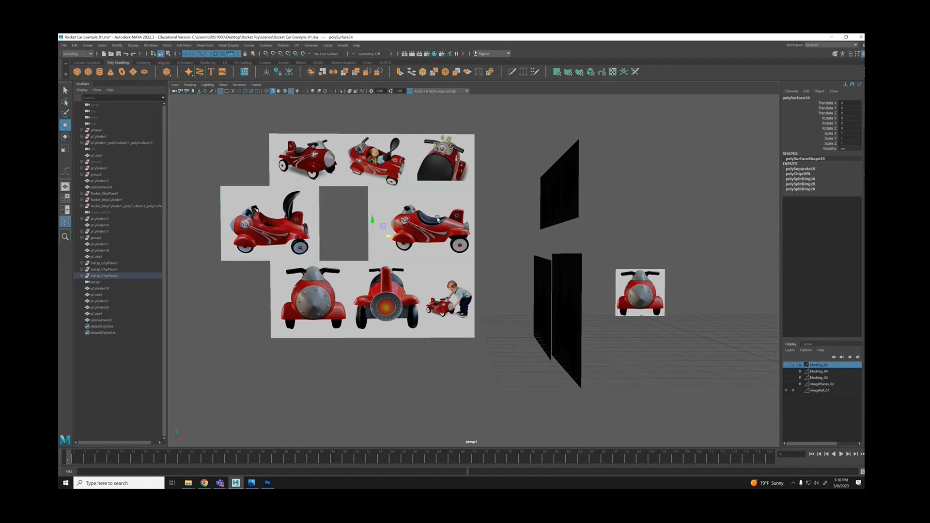
# Lower the nose-side vertices of the raised-seat side photo plane slightly to correct its perspective slant.
pyautogui.keyDown('alt'); pyautogui.moveTo(509, 264); pyautogui.dragTo(442, 296); pyautogui.keyUp('alt')
pyautogui.scroll(2, 449, 290)
pyautogui.click(367, 320)
pyautogui.moveTo(304, 287); pyautogui.dragTo(272, 286, button='right')
pyautogui.moveTo(217, 219); pyautogui.dragTo(301, 412)
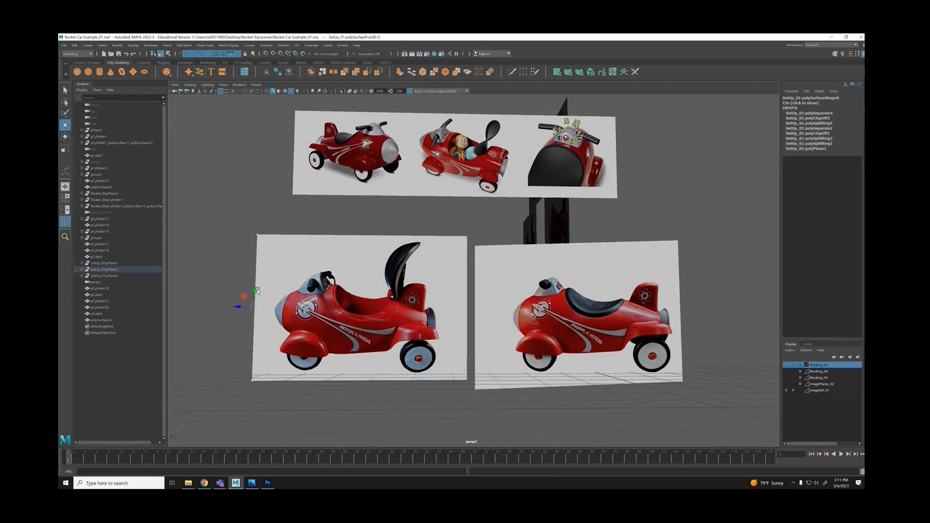
pyautogui.moveTo(255, 291); pyautogui.dragTo(256, 296)
# Inspect both skewed side photo planes against the grid in the side view and alongside the front photo in perspective.
pyautogui.press('space')
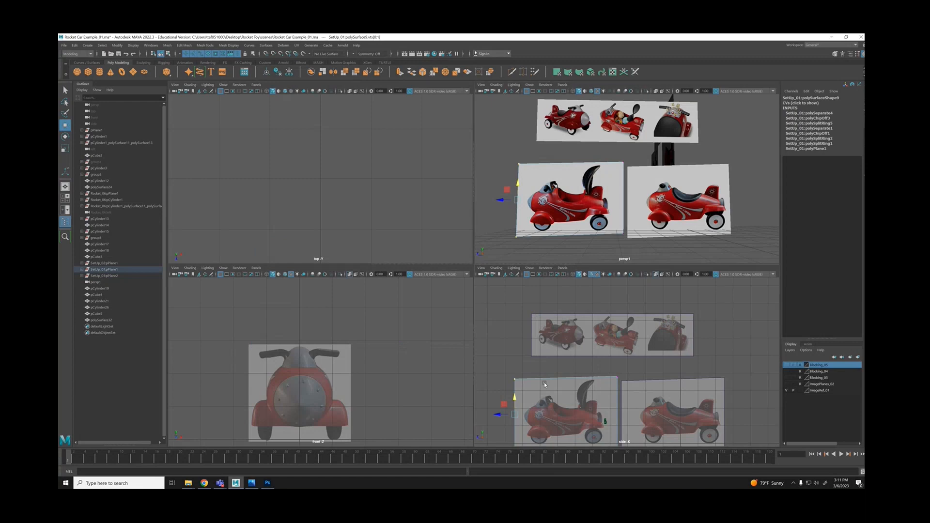
pyautogui.press('space')
pyautogui.scroll(2, 484, 290)
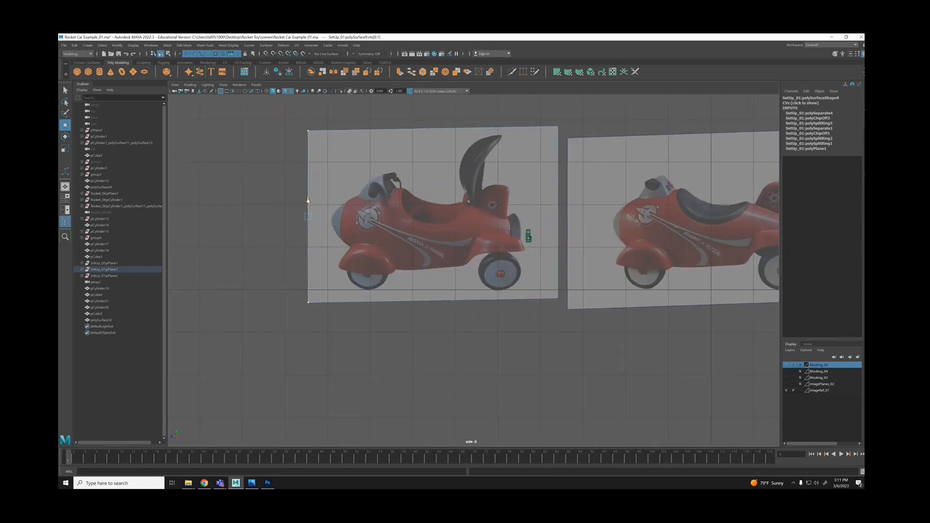
pyautogui.scroll(-4, 573, 224)
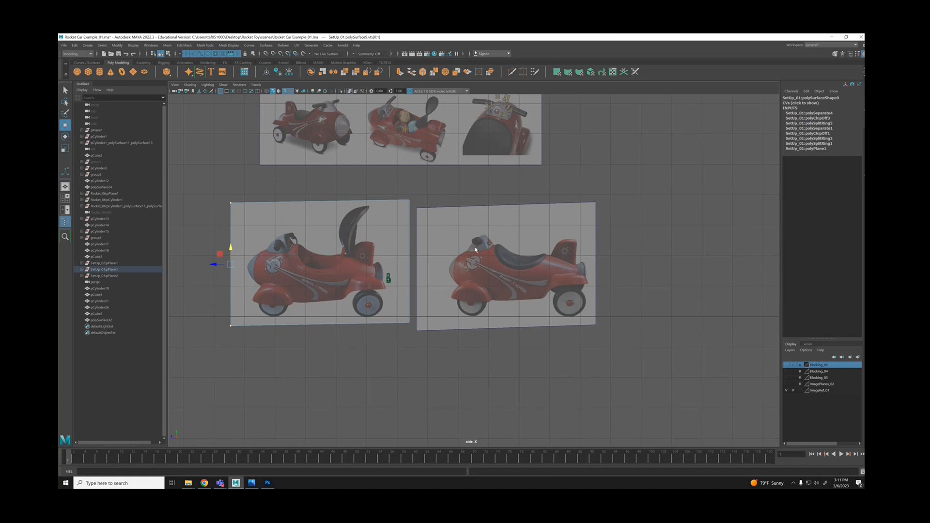
pyautogui.keyDown('alt'); pyautogui.moveTo(475, 249); pyautogui.dragTo(492, 290, button='middle'); pyautogui.keyUp('alt')
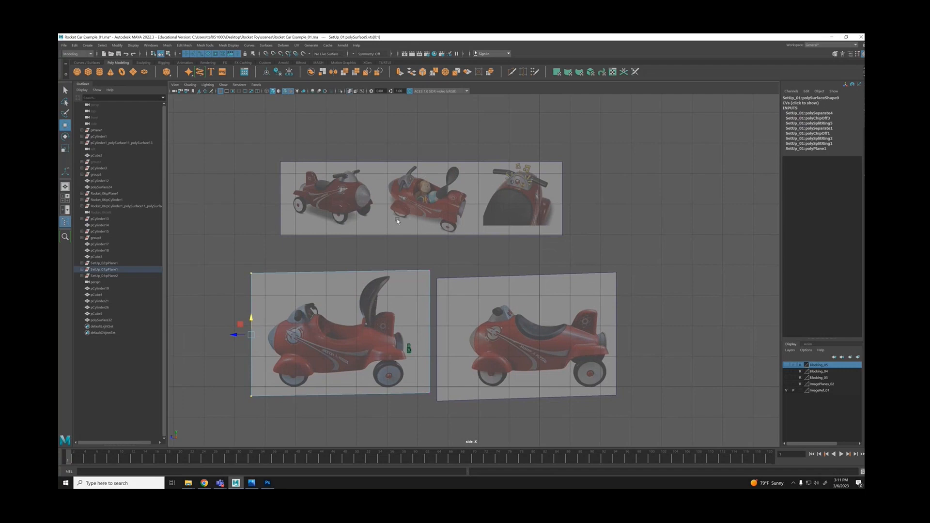
pyautogui.scroll(-5, 566, 245)
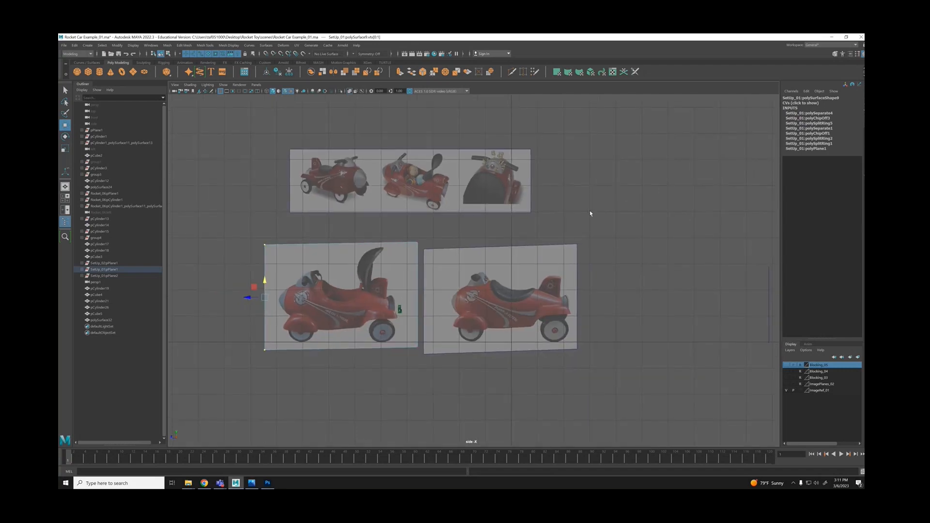
pyautogui.click(560, 193)
pyautogui.press('space')
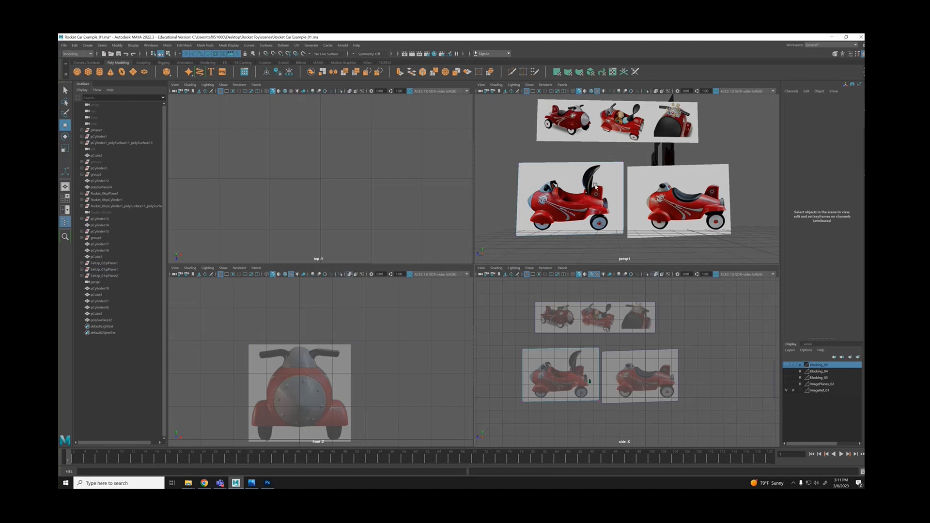
pyautogui.keyDown('alt'); pyautogui.moveTo(566, 198); pyautogui.dragTo(630, 206); pyautogui.keyUp('alt')
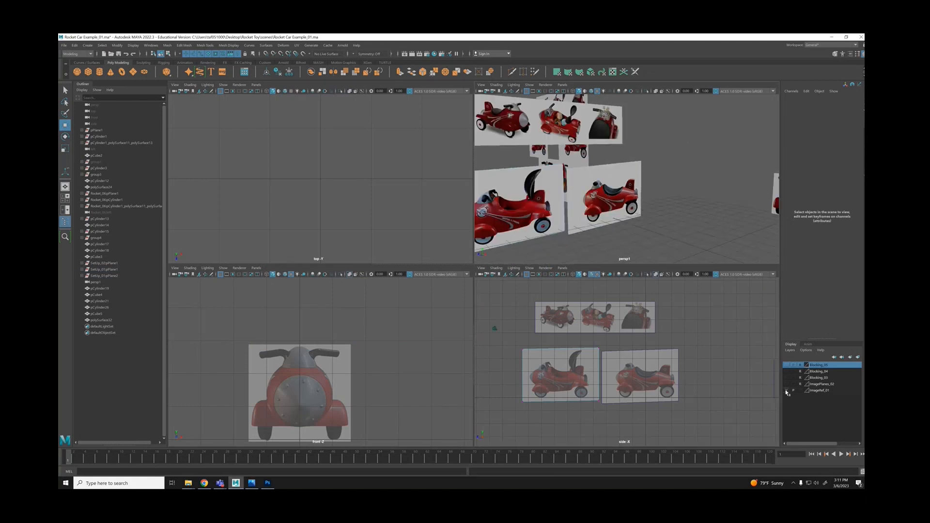
pyautogui.keyDown('alt'); pyautogui.moveTo(658, 255); pyautogui.dragTo(557, 250); pyautogui.keyUp('alt')
pyautogui.press('space')
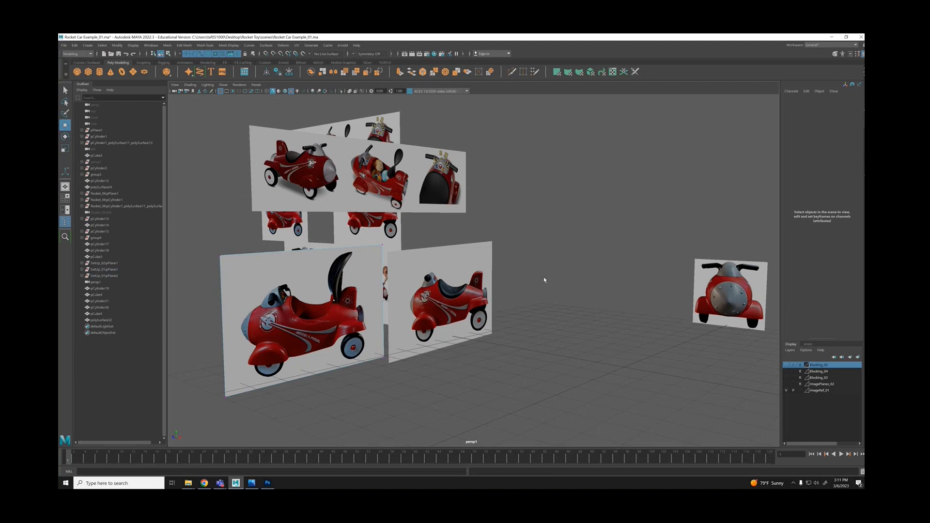
# Hide the ImageRef_01 layer's reference sheet and show the ImagePlanes_02 layer's individual photo planes.
pyautogui.keyDown('alt'); pyautogui.moveTo(544, 280); pyautogui.dragTo(633, 287); pyautogui.keyUp('alt')
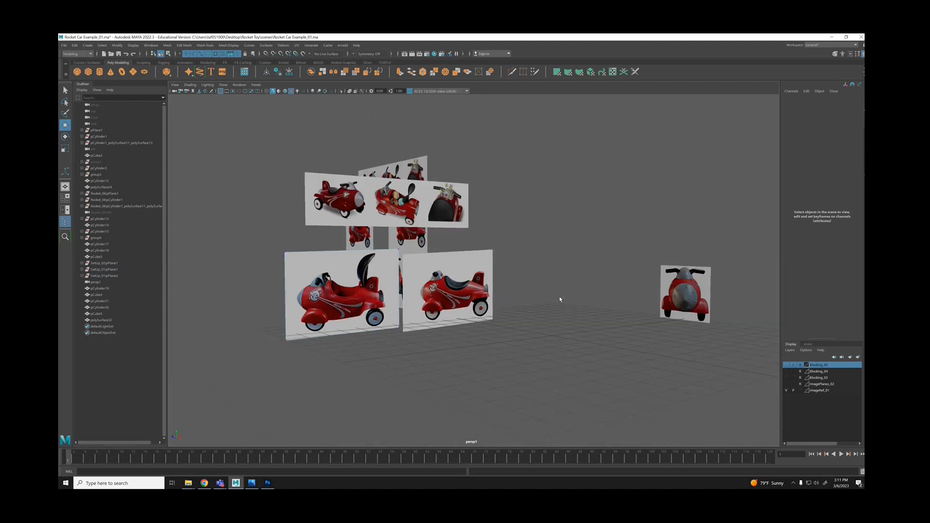
pyautogui.keyDown('alt'); pyautogui.moveTo(560, 300); pyautogui.dragTo(345, 138); pyautogui.keyUp('alt')
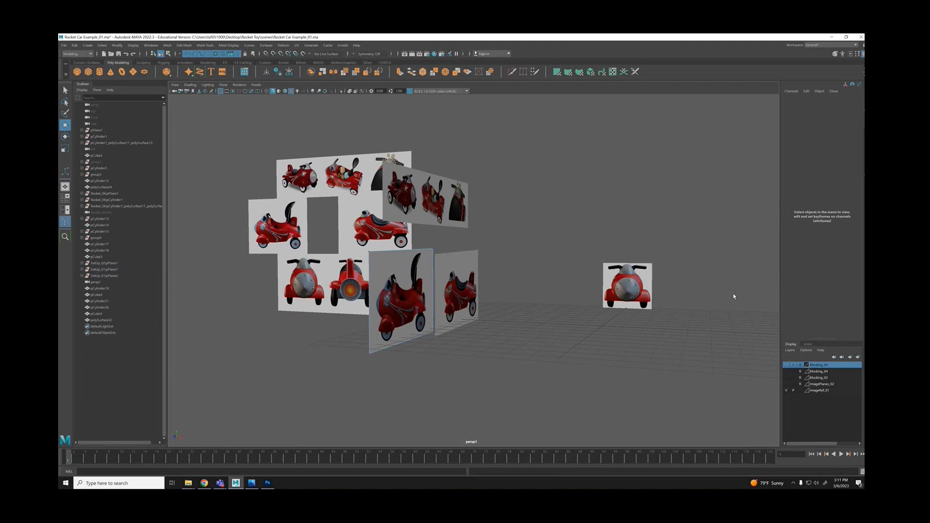
pyautogui.click(786, 390)
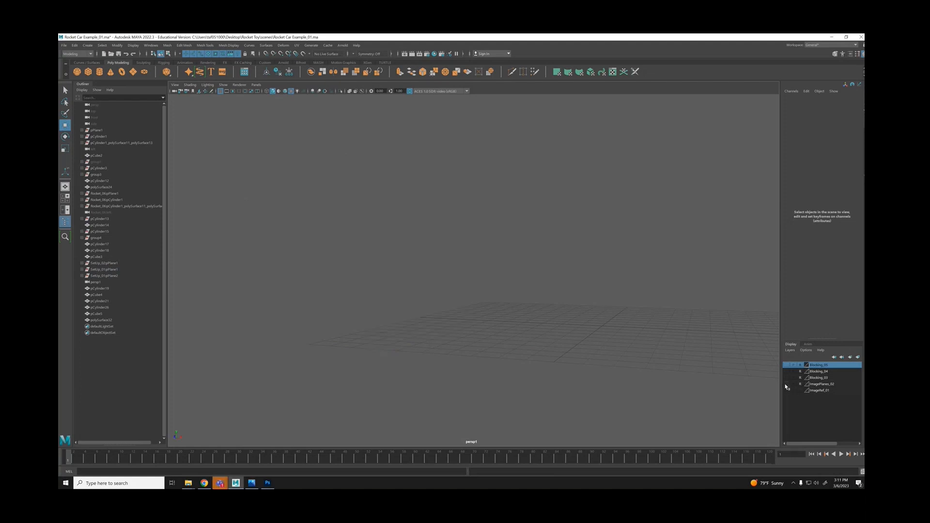
pyautogui.click(786, 385)
# Examine the row of separated photo planes in perspective and the slanted raised-seat photo against the grid in the side view.
pyautogui.keyDown('alt'); pyautogui.moveTo(655, 277); pyautogui.dragTo(395, 307); pyautogui.keyUp('alt')
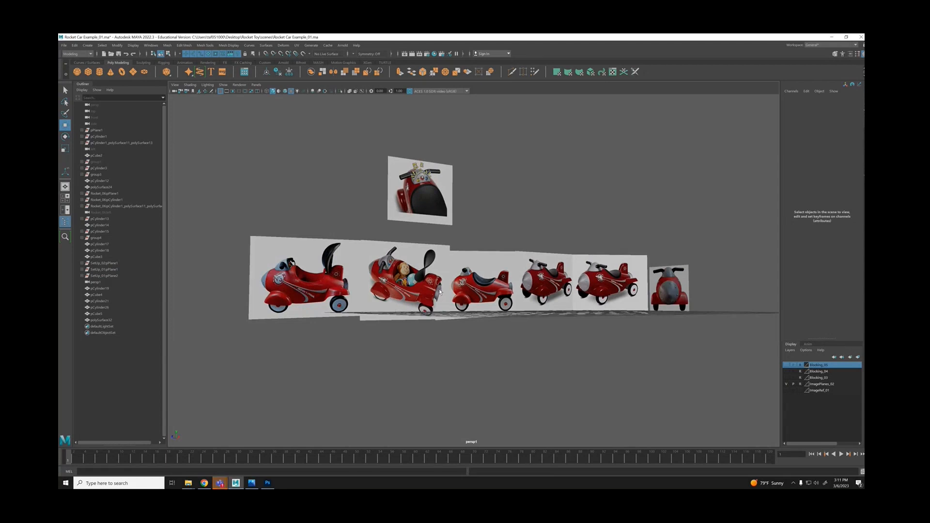
pyautogui.scroll(3, 362, 289)
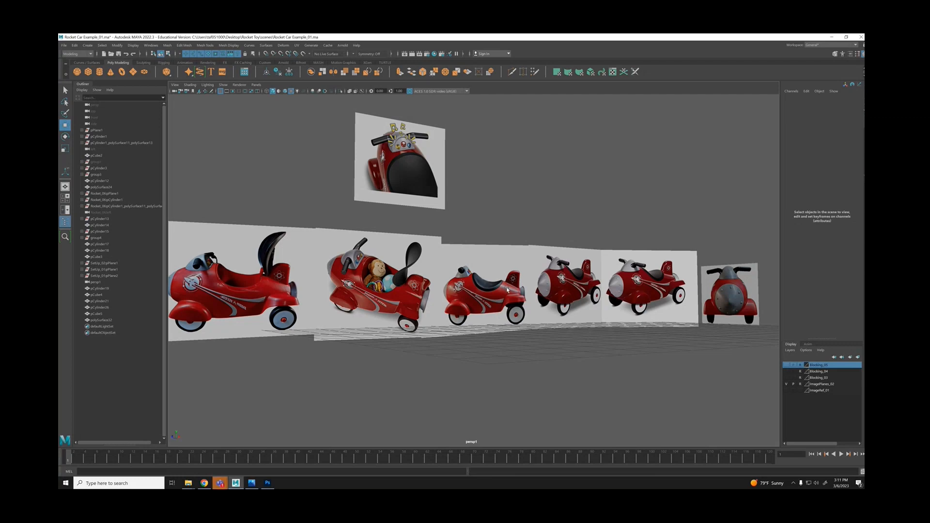
pyautogui.keyDown('alt'); pyautogui.moveTo(553, 304); pyautogui.dragTo(536, 304); pyautogui.keyUp('alt')
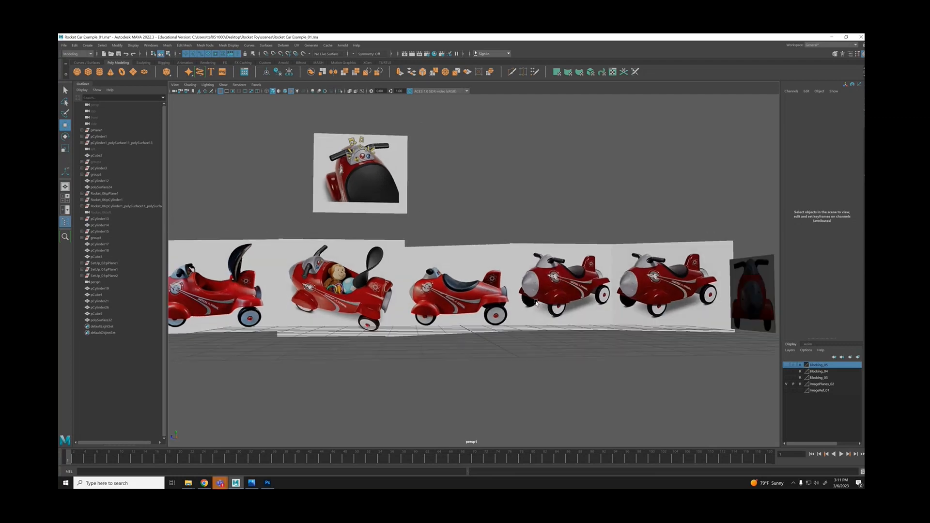
pyautogui.press('space')
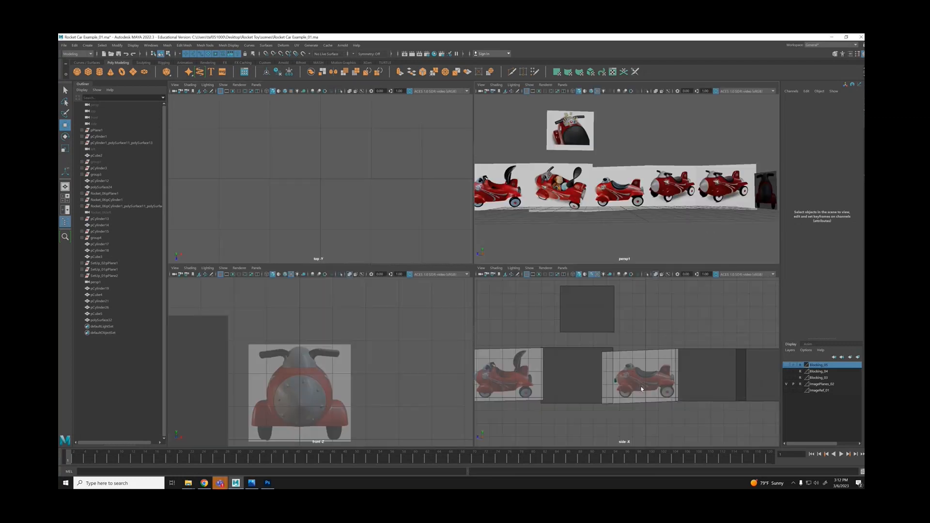
pyautogui.press('space')
pyautogui.scroll(5, 526, 324)
pyautogui.scroll(-2, 525, 323)
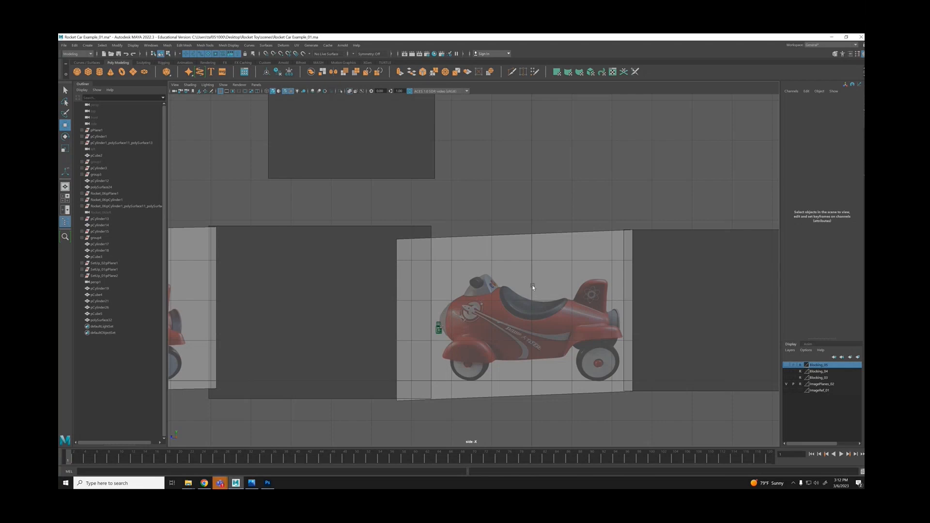
pyautogui.press('space')
pyautogui.press('space')
pyautogui.keyDown('alt'); pyautogui.moveTo(631, 234); pyautogui.dragTo(590, 252); pyautogui.keyUp('alt')
pyautogui.keyDown('alt'); pyautogui.moveTo(590, 252); pyautogui.dragTo(509, 222, button='middle'); pyautogui.keyUp('alt')
pyautogui.keyDown('alt'); pyautogui.moveTo(509, 222); pyautogui.dragTo(639, 268, button='right'); pyautogui.keyUp('alt')
pyautogui.keyDown('alt'); pyautogui.moveTo(639, 268); pyautogui.dragTo(585, 230); pyautogui.keyUp('alt')
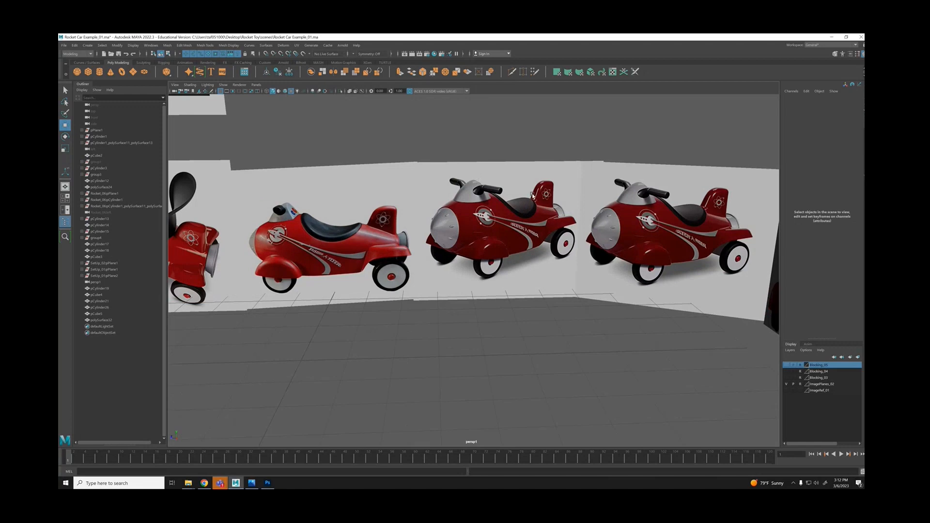
pyautogui.keyDown('alt'); pyautogui.moveTo(680, 220); pyautogui.dragTo(593, 244); pyautogui.keyUp('alt')
pyautogui.scroll(-3, 594, 245)
pyautogui.keyDown('alt'); pyautogui.moveTo(593, 244); pyautogui.dragTo(652, 253, button='middle'); pyautogui.keyUp('alt')
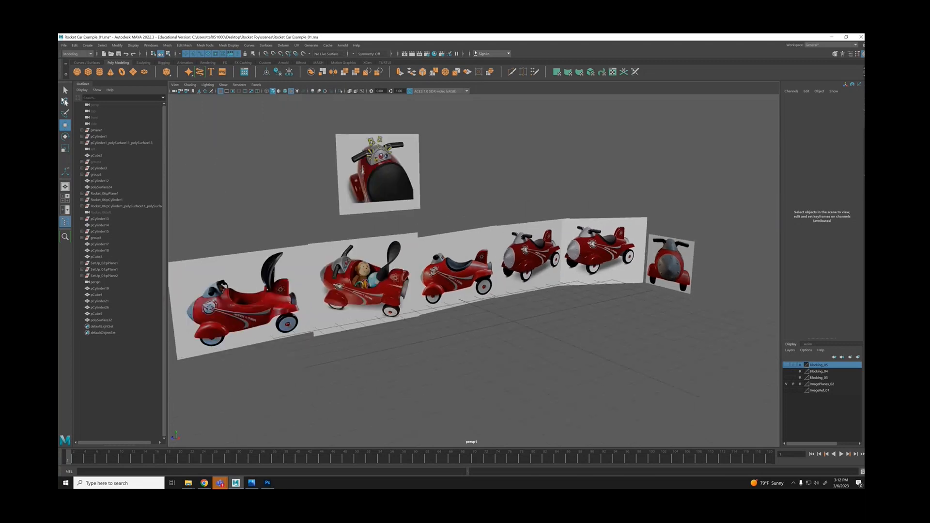
# Show the Blocking_03 layer so the blocked-out rocket car stands in front of the photo planes.
pyautogui.click(66, 91)
pyautogui.click(786, 378)
pyautogui.scroll(6, 556, 336)
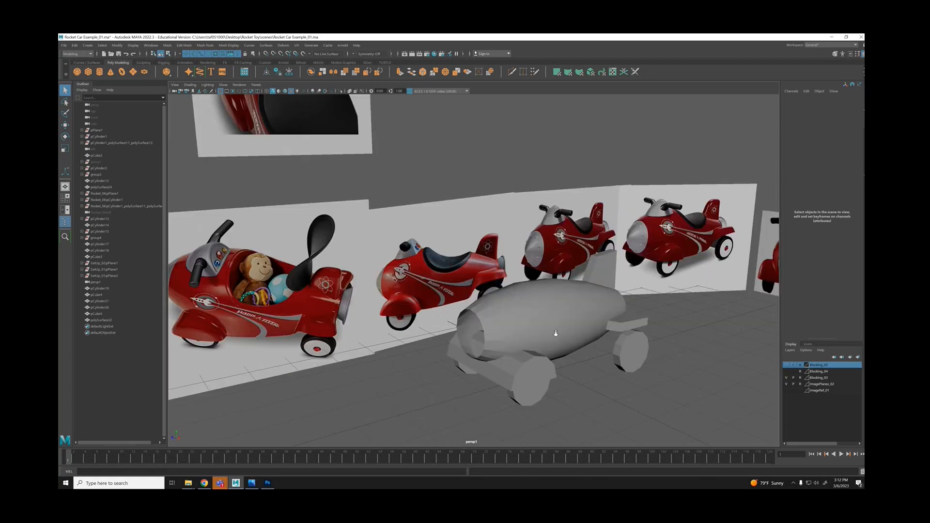
pyautogui.moveTo(527, 248)
pyautogui.keyDown('alt'); pyautogui.mouseDown()
pyautogui.moveTo(550, 257)
pyautogui.moveTo(509, 248)
pyautogui.mouseUp(); pyautogui.keyUp('alt')
pyautogui.keyDown('alt'); pyautogui.moveTo(349, 165); pyautogui.dragTo(429, 197, button='middle'); pyautogui.keyUp('alt')
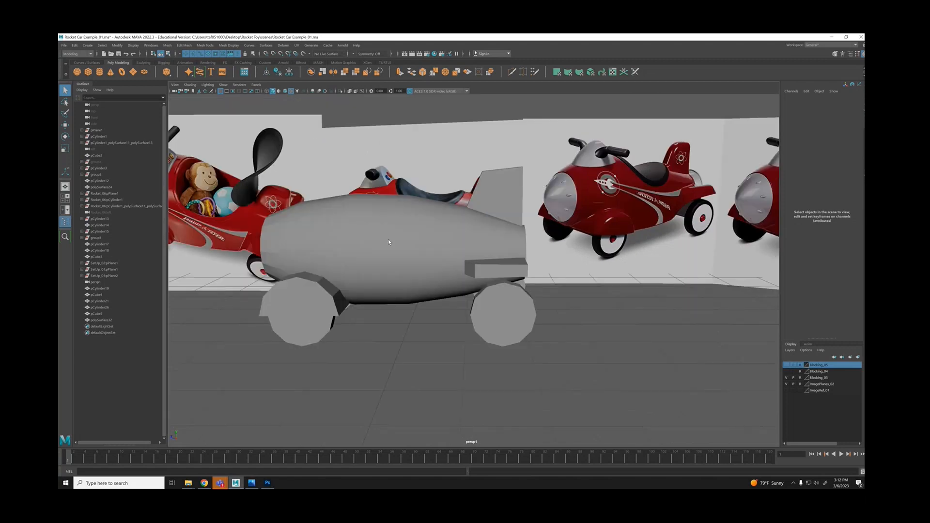
# Take the Blocking_03 layer out of reference mode and delete the construction history of the rocket body mesh.
pyautogui.click(800, 378)
pyautogui.click(344, 230)
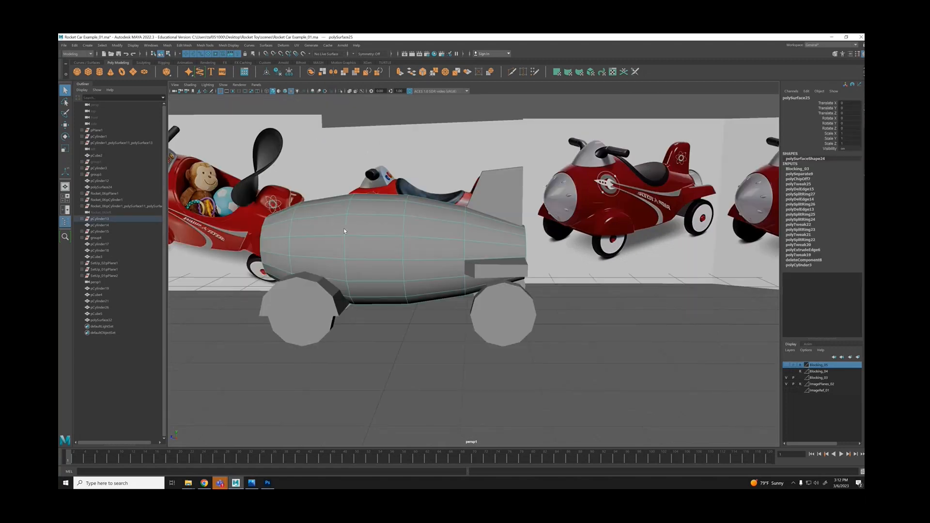
pyautogui.click(74, 45)
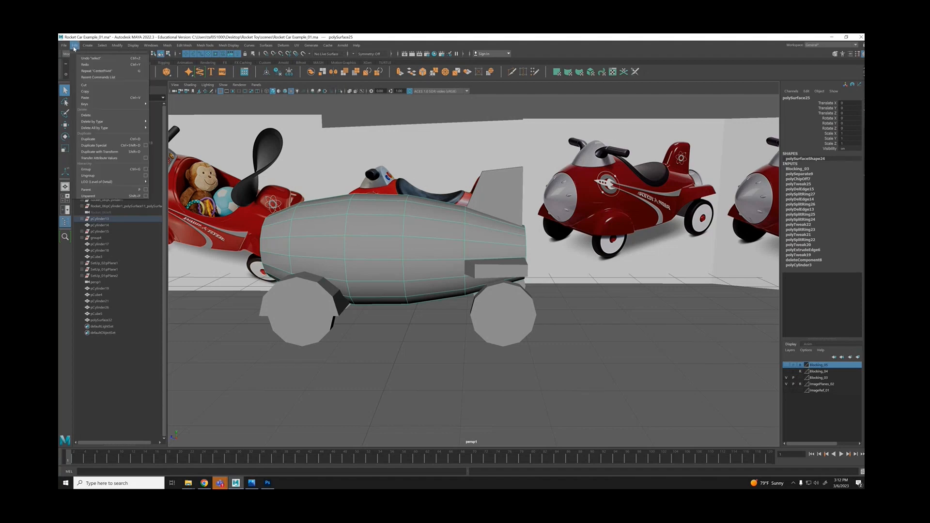
pyautogui.moveTo(95, 121)
pyautogui.click(184, 122)
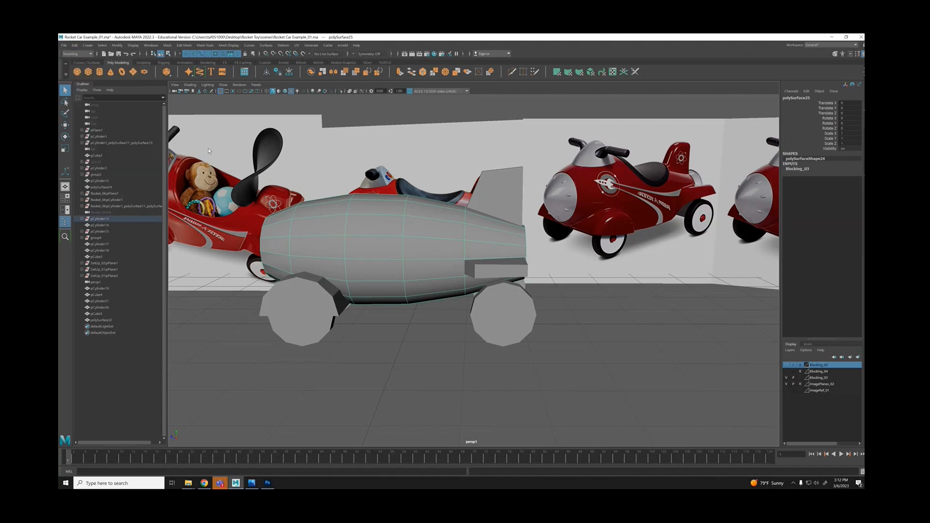
pyautogui.keyDown('alt'); pyautogui.moveTo(416, 220); pyautogui.dragTo(613, 303); pyautogui.keyUp('alt')
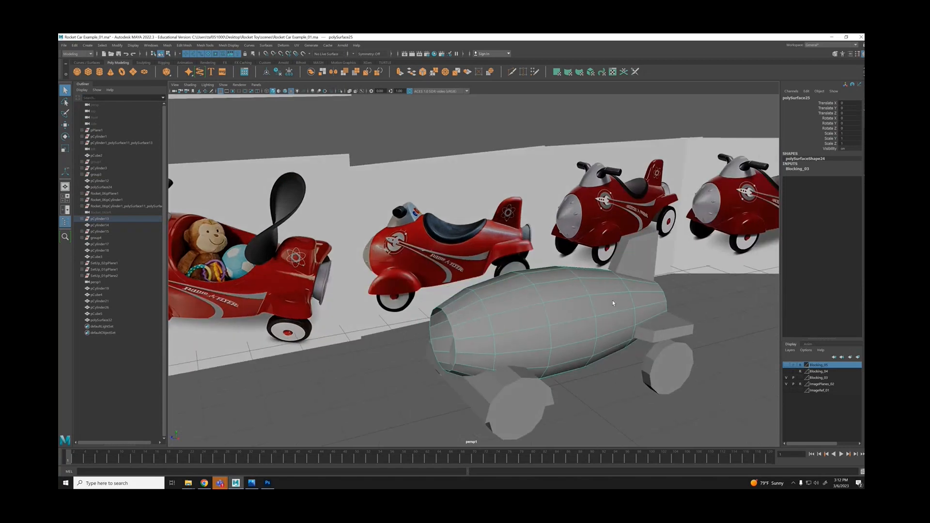
pyautogui.click(443, 131)
# Display wireframe edges over the shaded models in the perspective view.
pyautogui.keyDown('alt'); pyautogui.moveTo(443, 131); pyautogui.dragTo(390, 93, button='middle'); pyautogui.keyUp('alt')
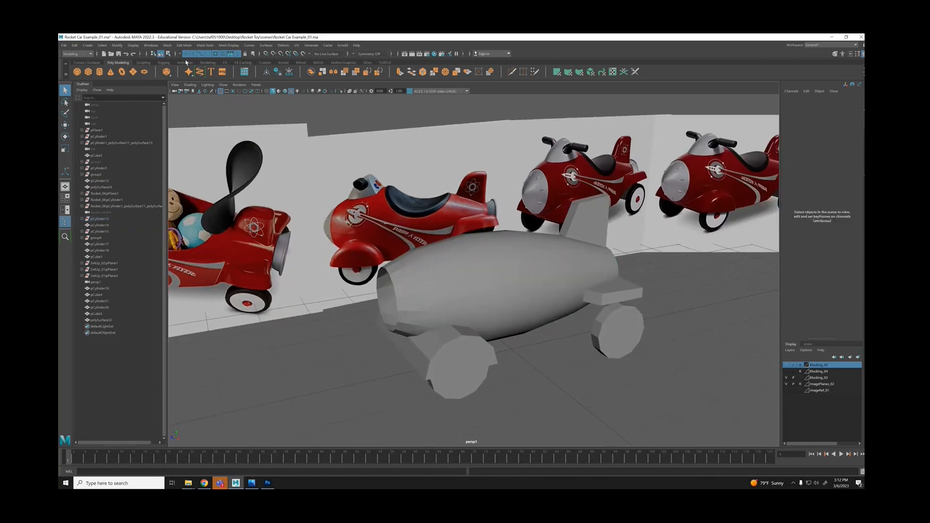
pyautogui.click(285, 92)
pyautogui.keyDown('alt'); pyautogui.moveTo(475, 271); pyautogui.dragTo(516, 308); pyautogui.keyUp('alt')
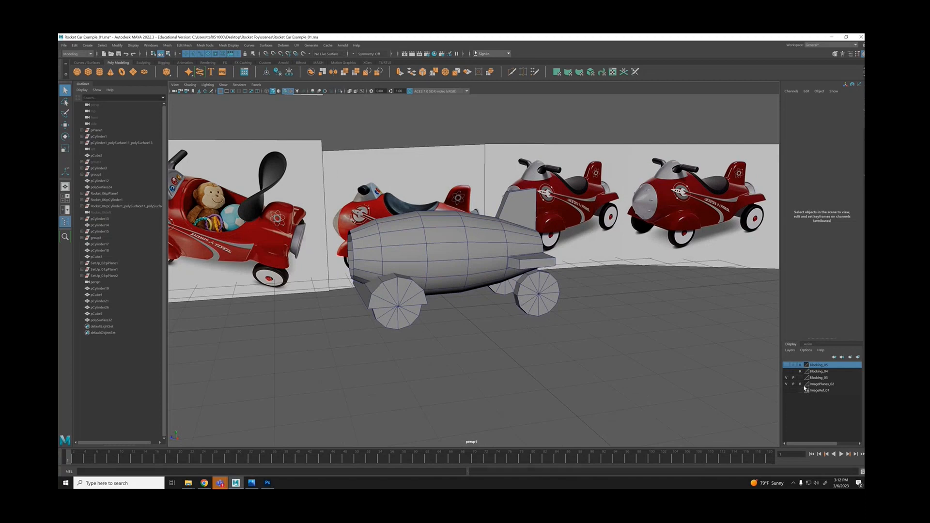
pyautogui.keyDown('alt'); pyautogui.moveTo(426, 200); pyautogui.dragTo(542, 276); pyautogui.keyUp('alt')
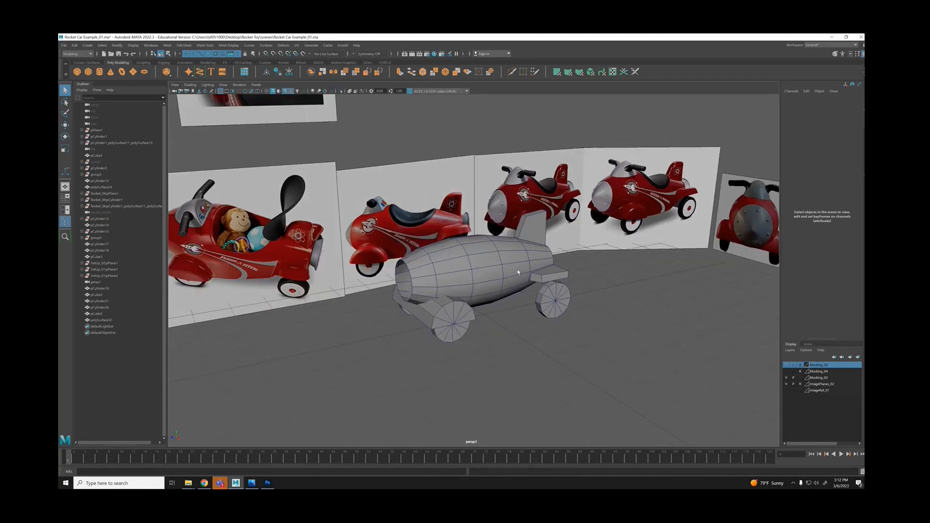
# Select the rocket body and compare its blocked-out shape with the reference photos from the side, front and above.
pyautogui.click(463, 261)
pyautogui.keyDown('alt'); pyautogui.moveTo(461, 269); pyautogui.dragTo(449, 264); pyautogui.keyUp('alt')
pyautogui.keyDown('alt'); pyautogui.moveTo(449, 263); pyautogui.dragTo(494, 286, button='right'); pyautogui.keyUp('alt')
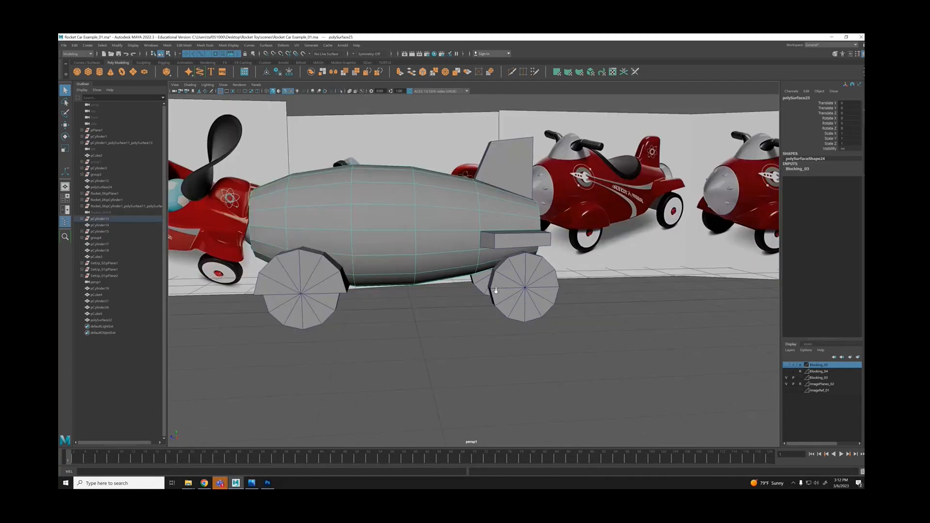
pyautogui.keyDown('alt'); pyautogui.moveTo(493, 287); pyautogui.dragTo(486, 206); pyautogui.keyUp('alt')
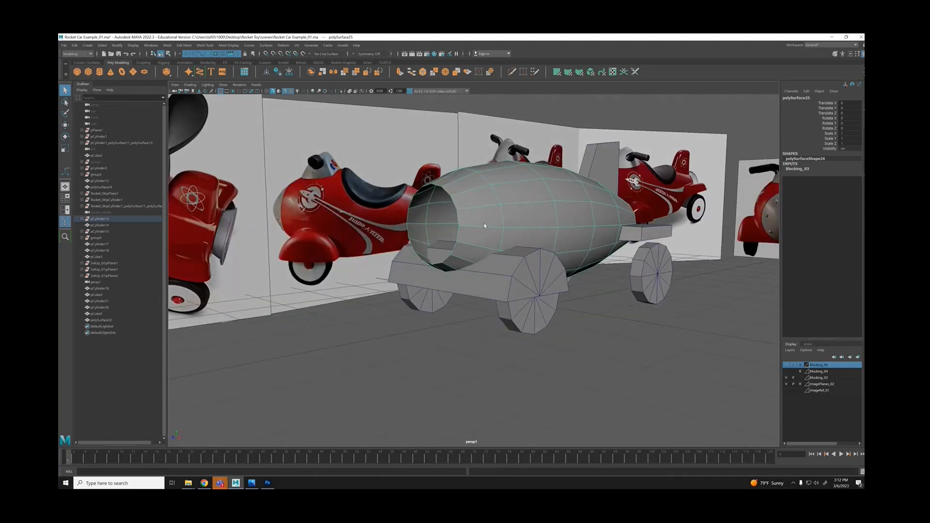
pyautogui.keyDown('alt'); pyautogui.moveTo(485, 225); pyautogui.dragTo(409, 223); pyautogui.keyUp('alt')
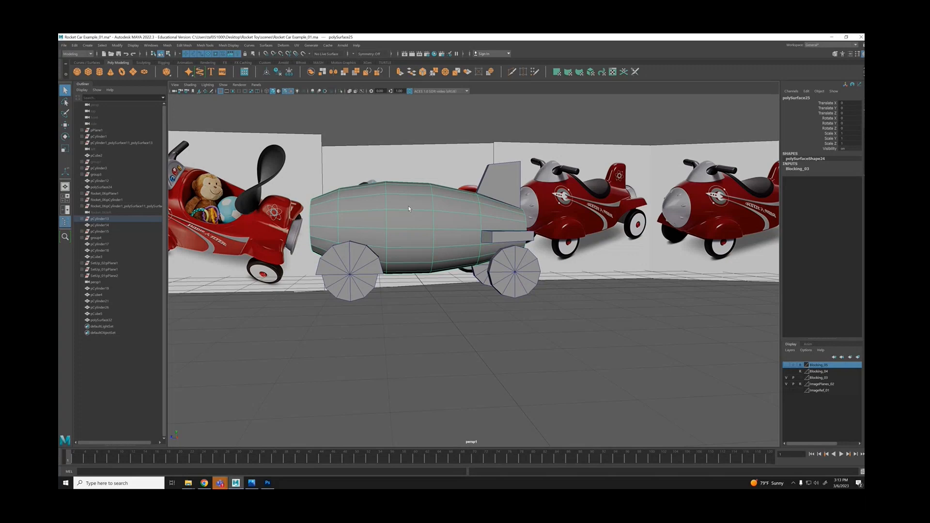
pyautogui.keyDown('alt'); pyautogui.moveTo(409, 209); pyautogui.dragTo(574, 331); pyautogui.keyUp('alt')
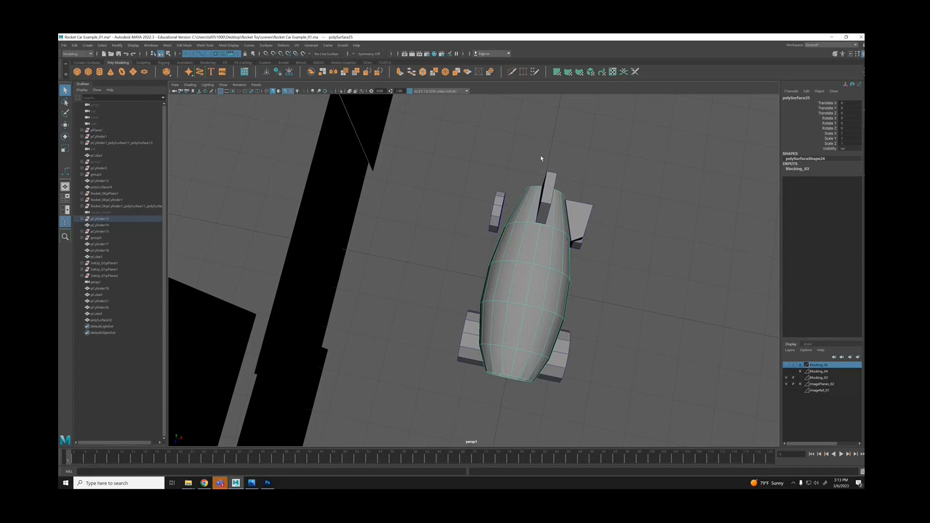
pyautogui.keyDown('alt'); pyautogui.moveTo(541, 158); pyautogui.dragTo(471, 250); pyautogui.keyUp('alt')
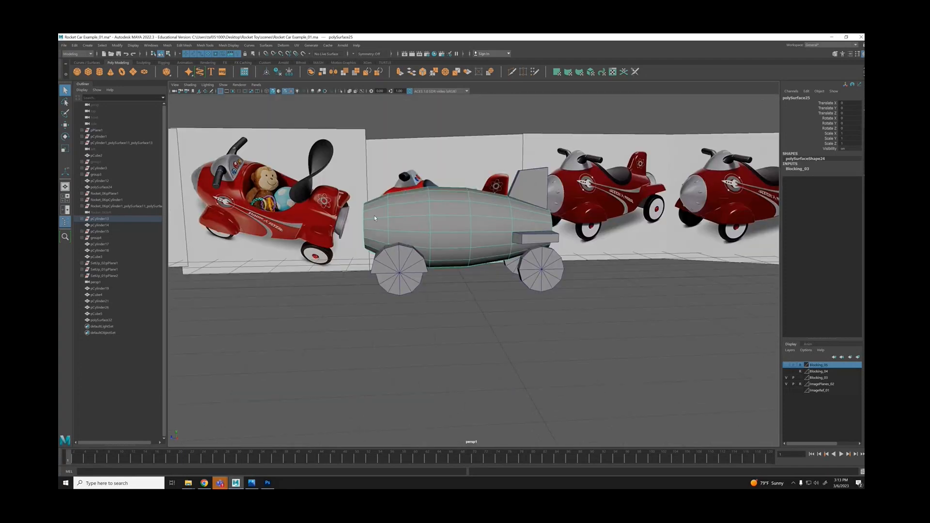
pyautogui.keyDown('alt'); pyautogui.moveTo(374, 218); pyautogui.dragTo(380, 215); pyautogui.keyUp('alt')
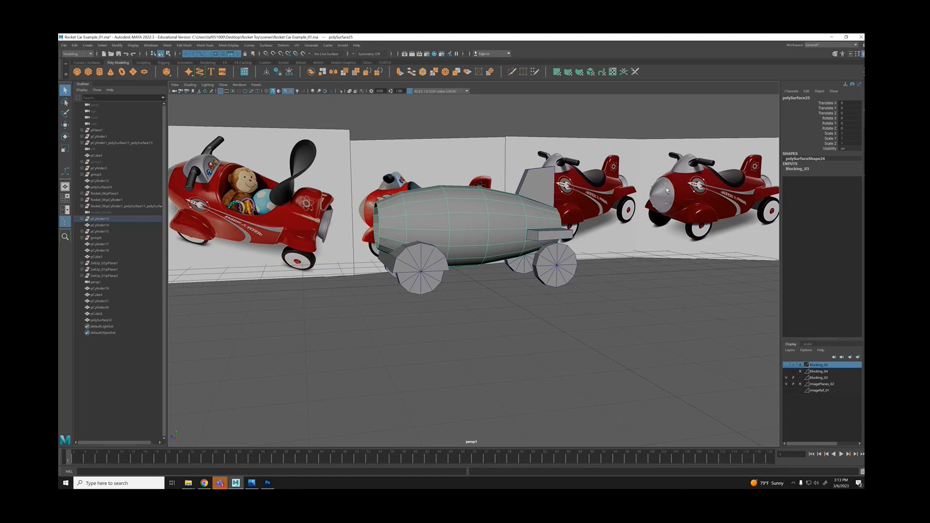
pyautogui.keyDown('alt'); pyautogui.moveTo(434, 236); pyautogui.dragTo(485, 248); pyautogui.keyUp('alt')
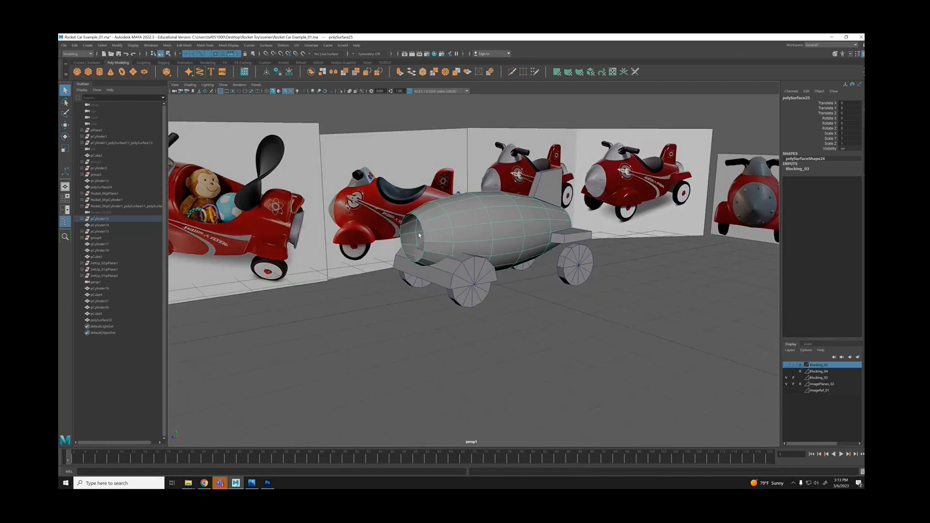
pyautogui.keyDown('alt'); pyautogui.moveTo(485, 248); pyautogui.dragTo(519, 263, button='right'); pyautogui.keyUp('alt')
pyautogui.keyDown('alt'); pyautogui.moveTo(518, 263); pyautogui.dragTo(466, 252); pyautogui.keyUp('alt')
# Examine the front wheels and the front fender block of the rocket car against the side and front photos.
pyautogui.click(587, 295)
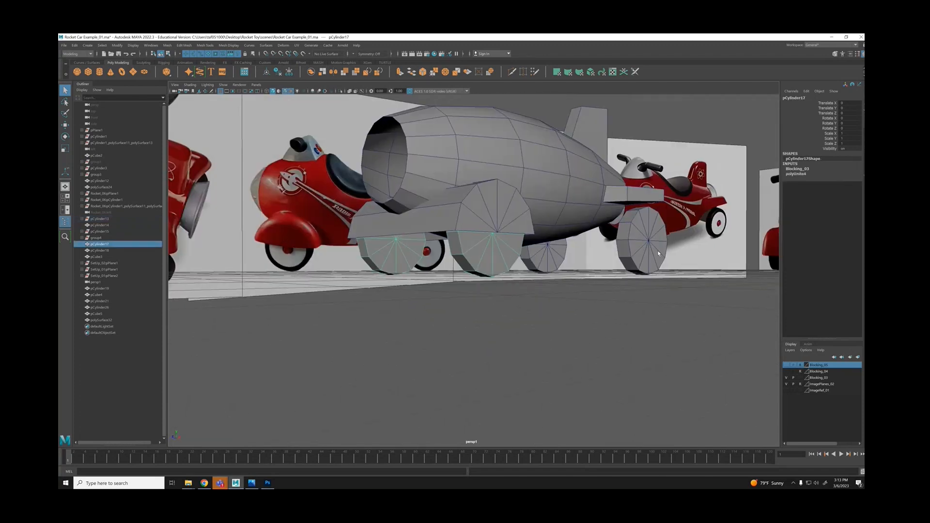
pyautogui.keyDown('alt'); pyautogui.moveTo(659, 253); pyautogui.dragTo(486, 237); pyautogui.keyUp('alt')
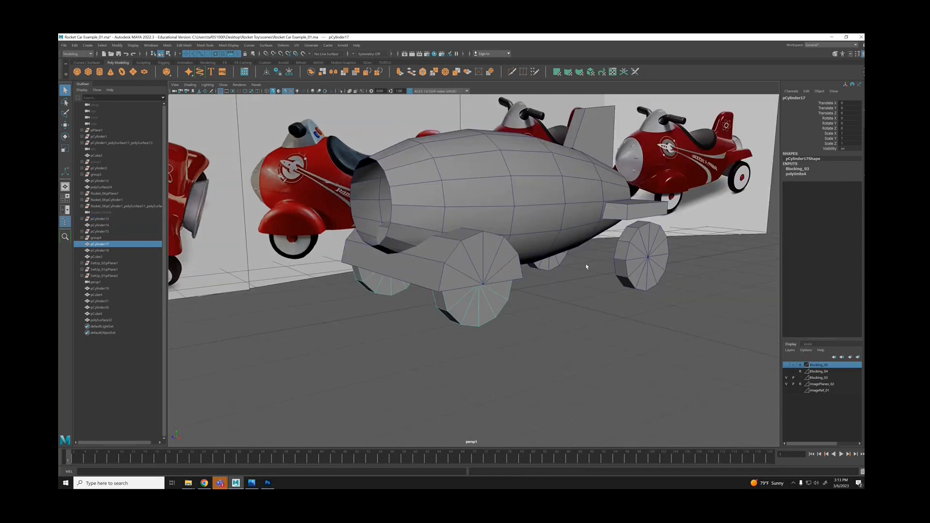
pyautogui.moveTo(526, 264); pyautogui.dragTo(461, 234)
pyautogui.click(393, 219)
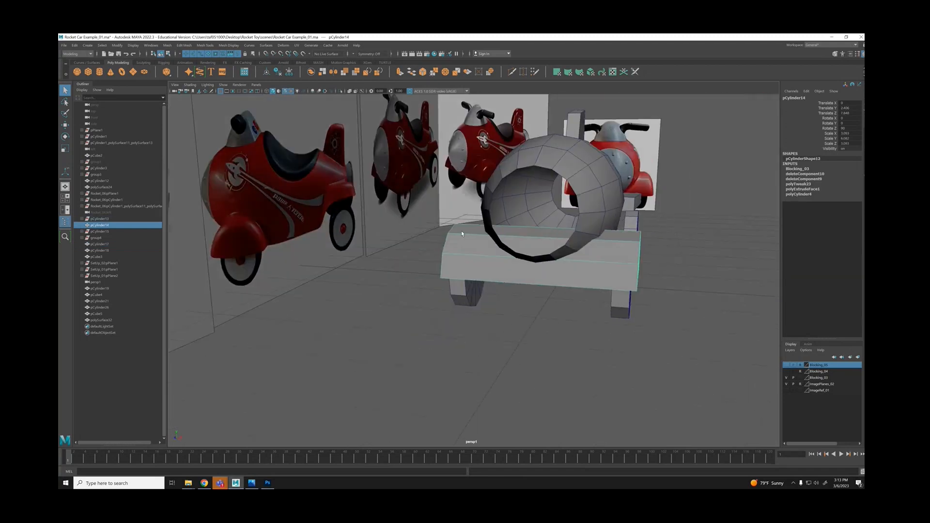
pyautogui.moveTo(618, 237)
pyautogui.keyDown('alt'); pyautogui.mouseDown()
pyautogui.moveTo(601, 242)
pyautogui.moveTo(612, 247)
pyautogui.mouseUp(); pyautogui.keyUp('alt')
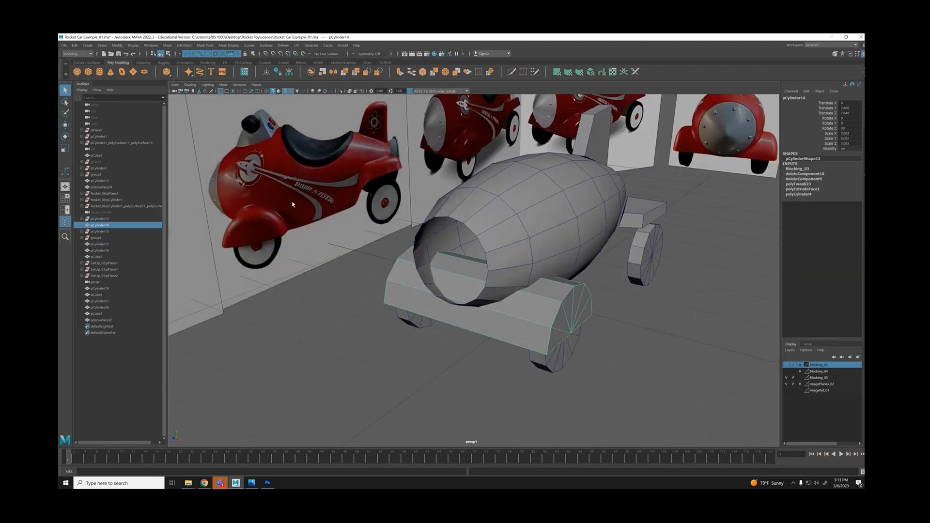
pyautogui.keyDown('alt'); pyautogui.moveTo(578, 176); pyautogui.dragTo(513, 226, button='middle'); pyautogui.keyUp('alt')
pyautogui.keyDown('alt'); pyautogui.moveTo(514, 226); pyautogui.dragTo(470, 210, button='right'); pyautogui.keyUp('alt')
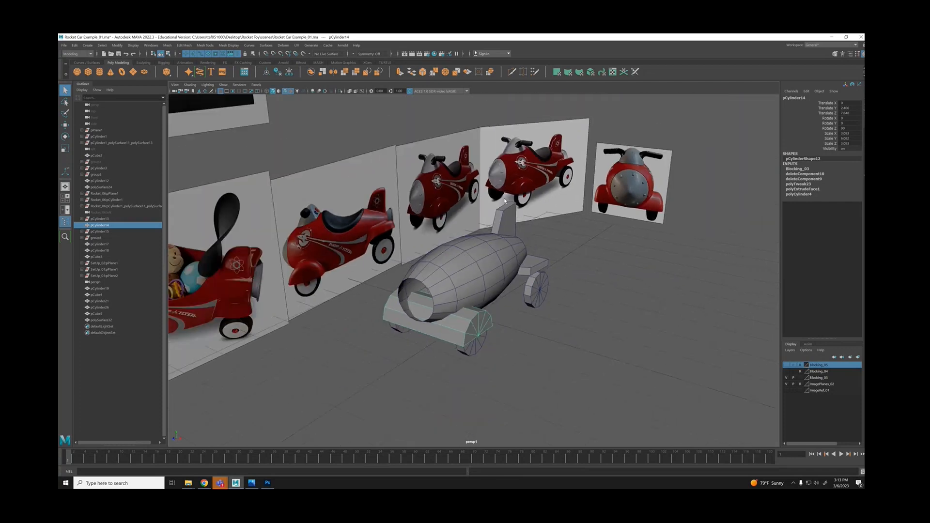
pyautogui.keyDown('alt'); pyautogui.moveTo(470, 209); pyautogui.dragTo(497, 202); pyautogui.keyUp('alt')
pyautogui.keyDown('alt'); pyautogui.moveTo(497, 202); pyautogui.dragTo(580, 184, button='right'); pyautogui.keyUp('alt')
pyautogui.click(559, 147)
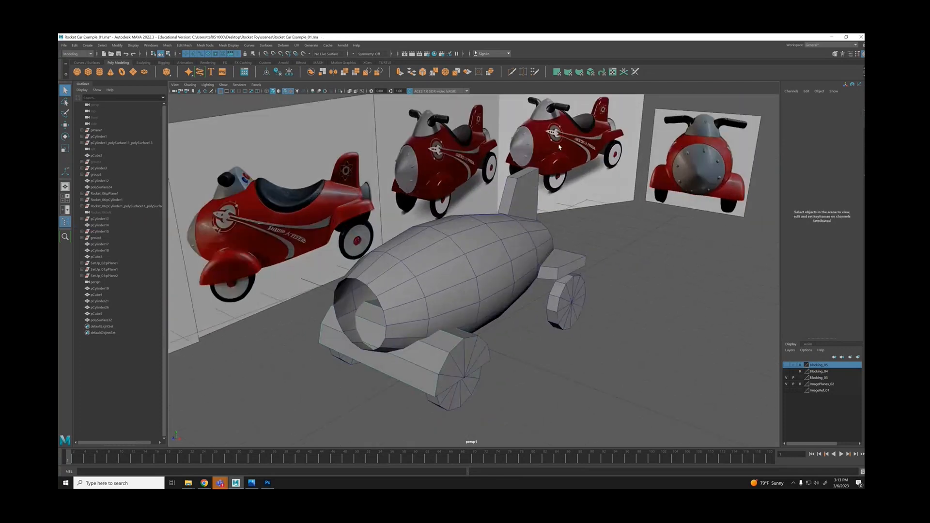
pyautogui.keyDown('alt'); pyautogui.moveTo(552, 148); pyautogui.dragTo(529, 143); pyautogui.keyUp('alt')
pyautogui.keyDown('alt'); pyautogui.moveTo(530, 144); pyautogui.dragTo(507, 178, button='right'); pyautogui.keyUp('alt')
pyautogui.keyDown('alt'); pyautogui.moveTo(507, 178); pyautogui.dragTo(443, 200, button='middle'); pyautogui.keyUp('alt')
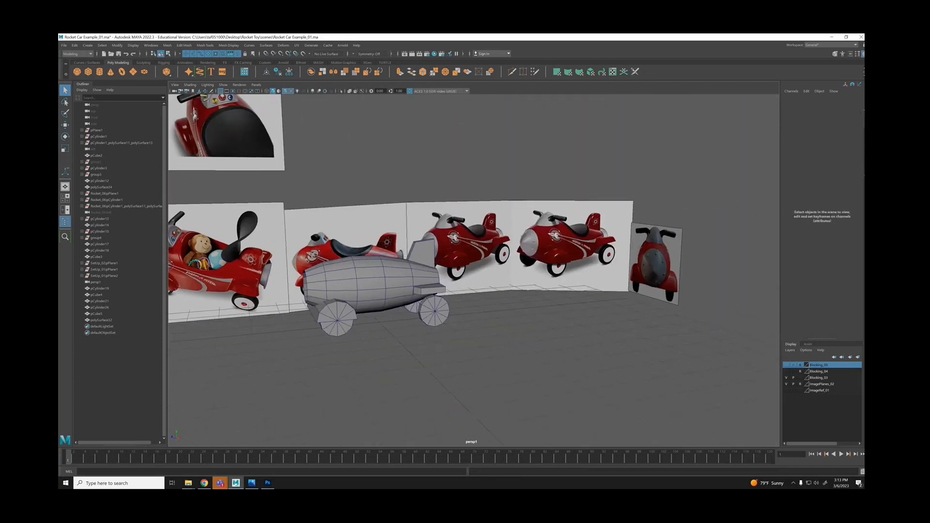
# Take the ImagePlanes_02 layer out of reference mode and select the three-quarter photo plane beside the front photo.
pyautogui.click(801, 384)
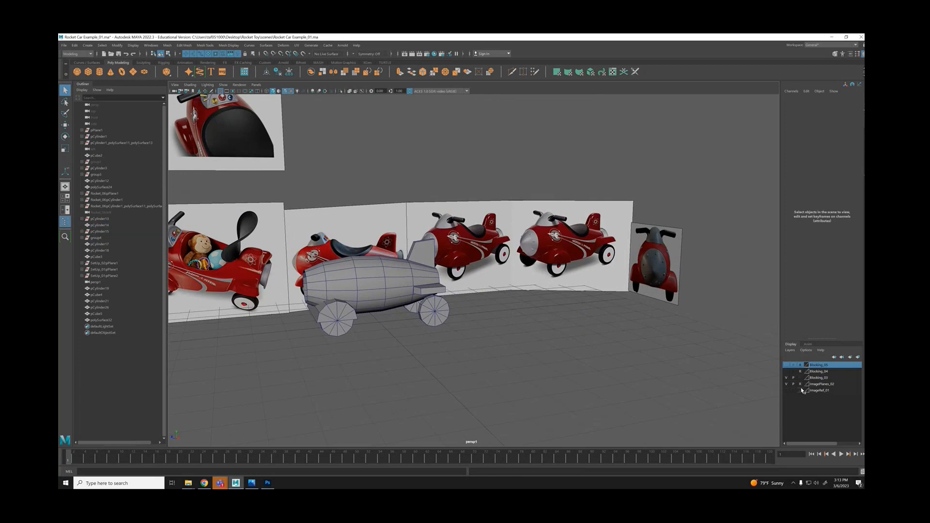
pyautogui.click(583, 234)
pyautogui.keyDown('alt'); pyautogui.moveTo(443, 107); pyautogui.dragTo(467, 143); pyautogui.keyUp('alt')
pyautogui.keyDown('alt'); pyautogui.moveTo(468, 143); pyautogui.dragTo(498, 127, button='right'); pyautogui.keyUp('alt')
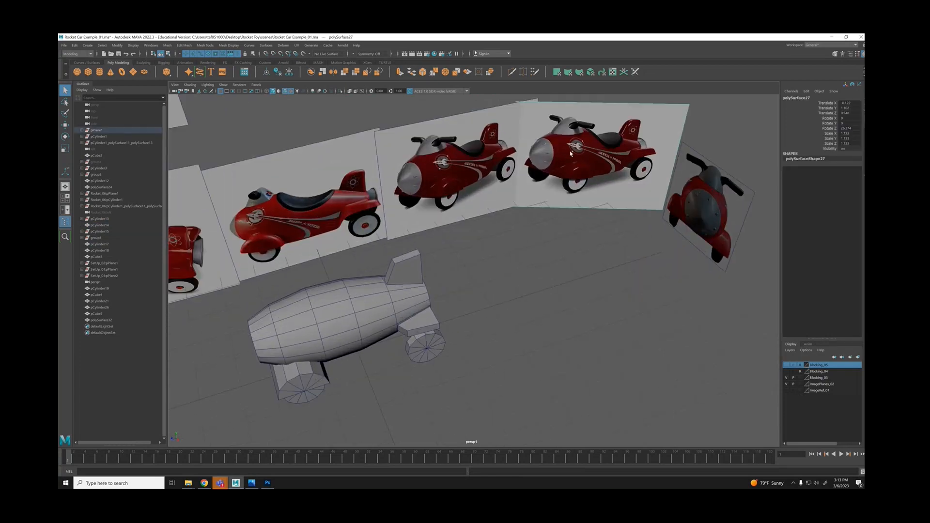
# Inspect the three-quarter photo plane beside the front photo from behind the rocket car's nose and compare it with the blocked-out model.
pyautogui.moveTo(570, 153); pyautogui.dragTo(586, 221, button='right')
pyautogui.keyDown('alt'); pyautogui.moveTo(532, 240); pyautogui.dragTo(445, 285); pyautogui.keyUp('alt')
pyautogui.keyDown('alt'); pyautogui.moveTo(445, 285); pyautogui.dragTo(497, 297, button='right'); pyautogui.keyUp('alt')
pyautogui.keyDown('alt'); pyautogui.moveTo(496, 297); pyautogui.dragTo(551, 287, button='middle'); pyautogui.keyUp('alt')
pyautogui.keyDown('alt'); pyautogui.moveTo(551, 286); pyautogui.dragTo(545, 288); pyautogui.keyUp('alt')
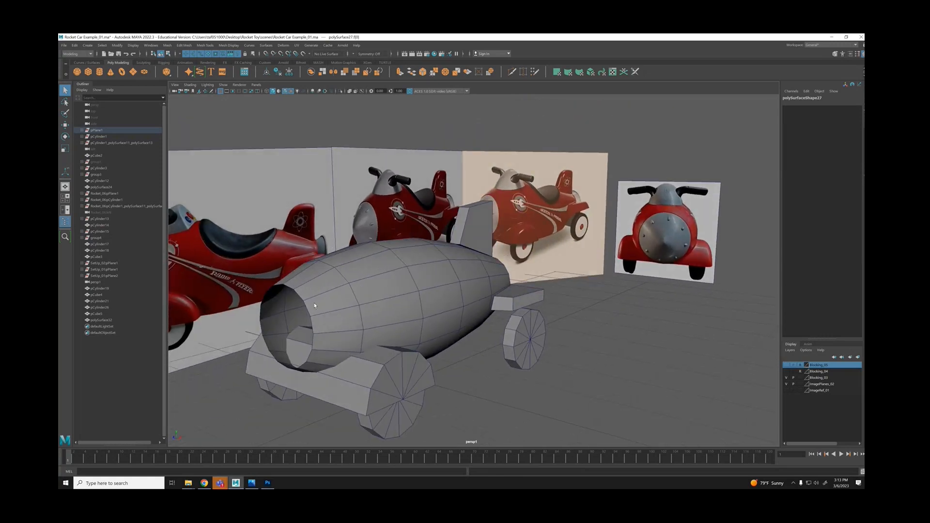
pyautogui.keyDown('alt'); pyautogui.moveTo(483, 286); pyautogui.dragTo(503, 277, button='middle'); pyautogui.keyUp('alt')
pyautogui.moveTo(513, 277)
pyautogui.keyDown('alt'); pyautogui.mouseDown()
pyautogui.moveTo(506, 278)
pyautogui.moveTo(515, 265)
pyautogui.mouseUp(); pyautogui.keyUp('alt')
pyautogui.click(516, 262)
pyautogui.click(560, 205)
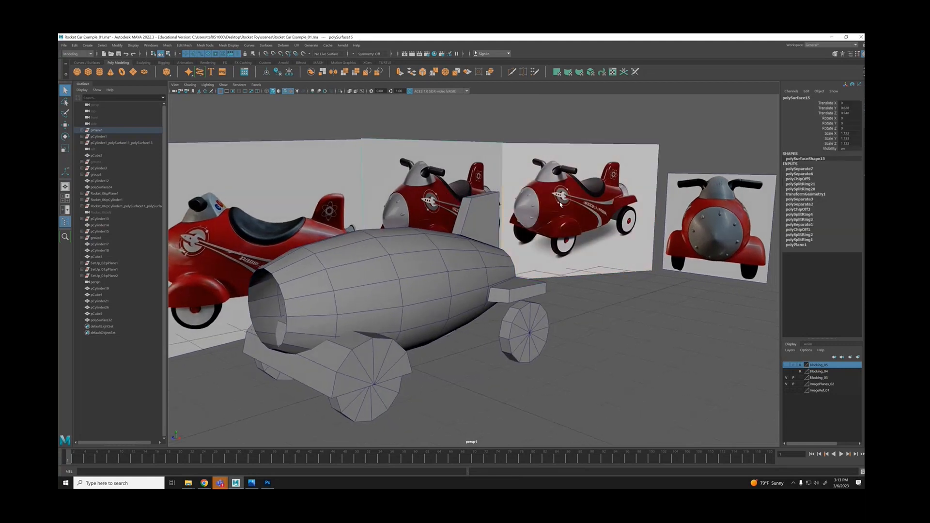
# Hide the three-quarter photo plane beside the front photo, compare the model with the remaining photos, and undo the hiding.
pyautogui.click(613, 206)
pyautogui.hotkey('ctrl', 'h')
pyautogui.keyDown('alt'); pyautogui.moveTo(550, 212); pyautogui.dragTo(386, 196); pyautogui.keyUp('alt')
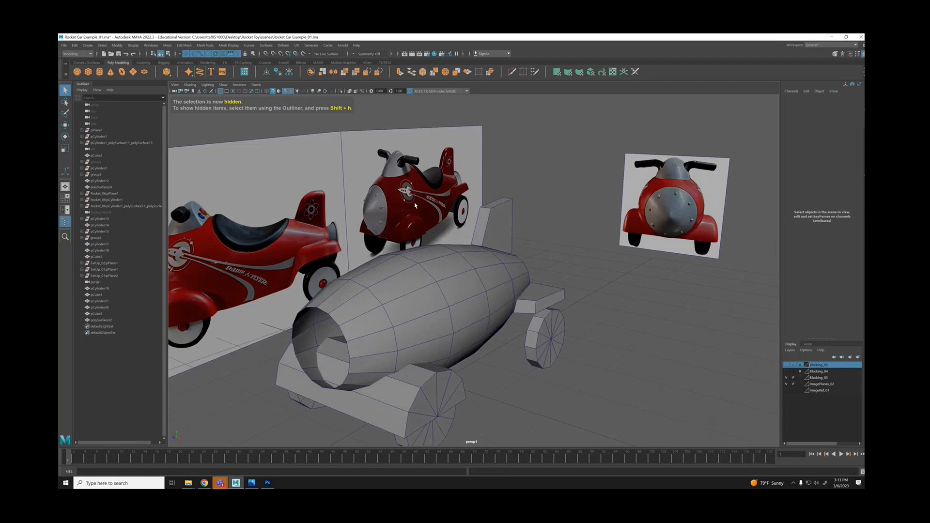
pyautogui.keyDown('alt'); pyautogui.moveTo(469, 318); pyautogui.dragTo(585, 199); pyautogui.keyUp('alt')
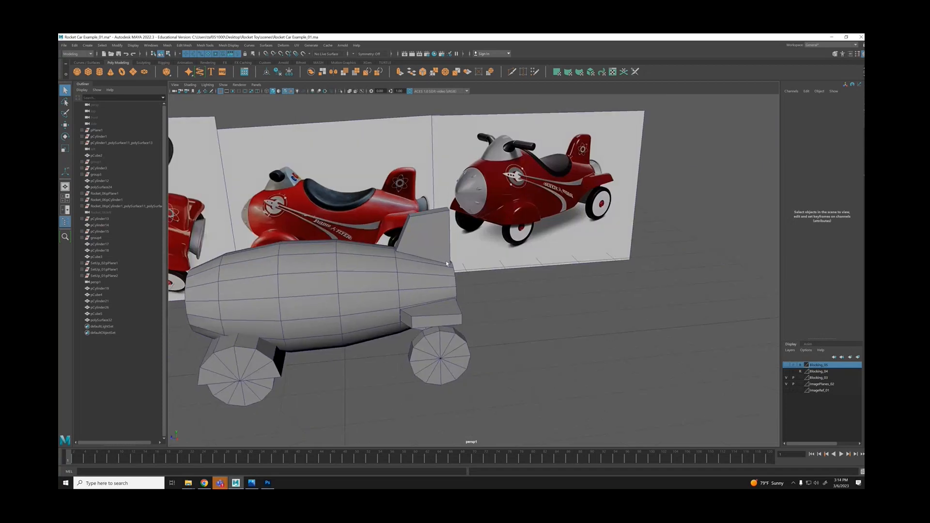
pyautogui.moveTo(446, 263)
pyautogui.keyDown('alt'); pyautogui.mouseDown()
pyautogui.moveTo(459, 286)
pyautogui.moveTo(439, 268)
pyautogui.mouseUp(); pyautogui.keyUp('alt')
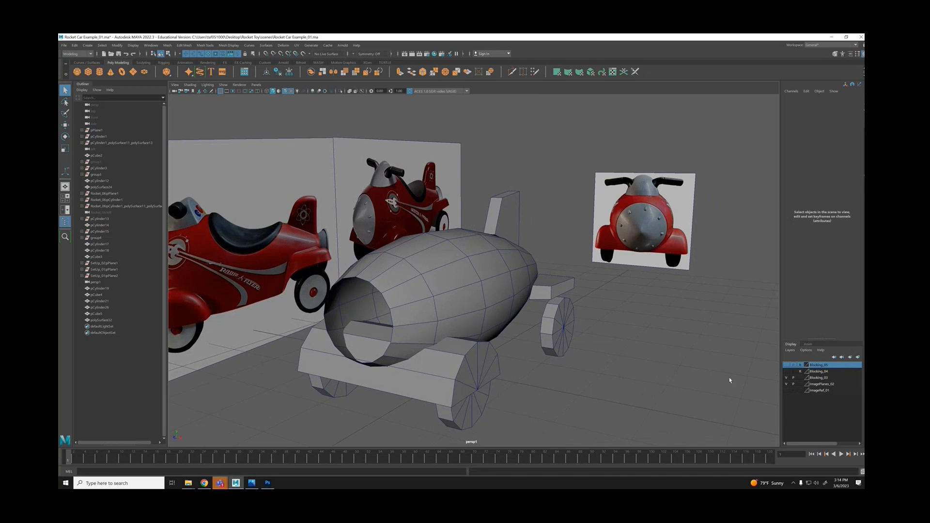
pyautogui.hotkey('ctrl', 'z')
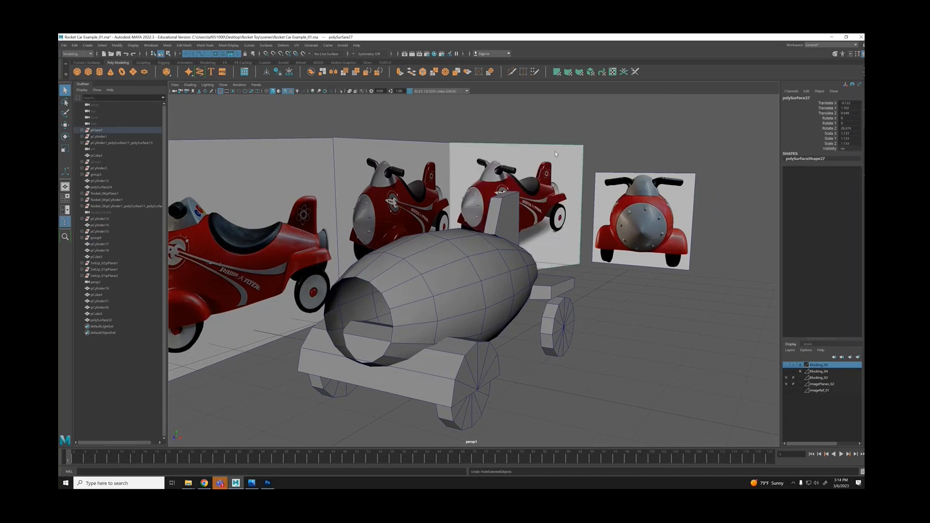
# Clear the selection and compare the rocket car's overall blocking with both three-quarter photos and the side photo.
pyautogui.click(522, 148)
pyautogui.moveTo(558, 166)
pyautogui.keyDown('alt'); pyautogui.mouseDown()
pyautogui.moveTo(567, 167)
pyautogui.moveTo(549, 163)
pyautogui.moveTo(548, 175)
pyautogui.mouseUp(); pyautogui.keyUp('alt')
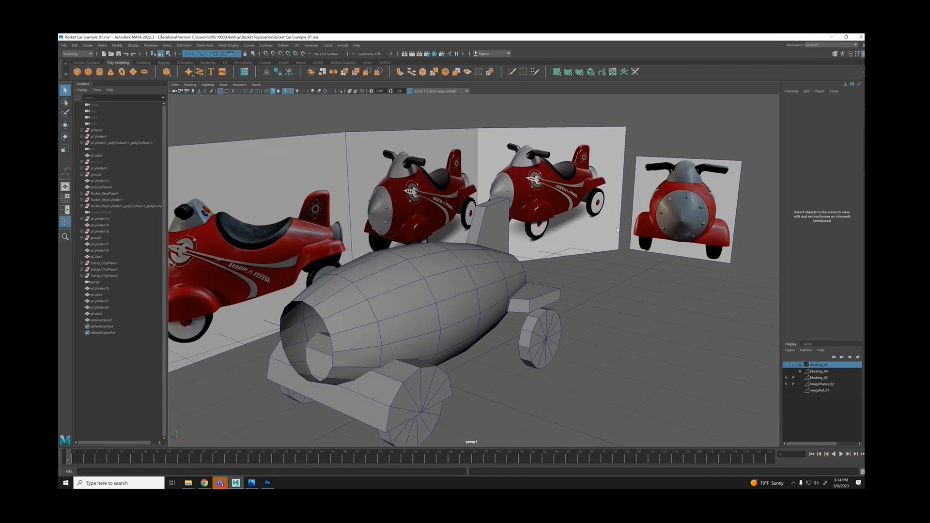
pyautogui.keyDown('alt'); pyautogui.moveTo(494, 305); pyautogui.dragTo(451, 307, button='right'); pyautogui.keyUp('alt')
pyautogui.keyDown('alt'); pyautogui.moveTo(451, 307); pyautogui.dragTo(489, 300); pyautogui.keyUp('alt')
pyautogui.keyDown('alt'); pyautogui.moveTo(489, 300); pyautogui.dragTo(555, 307, button='right'); pyautogui.keyUp('alt')
pyautogui.keyDown('alt'); pyautogui.moveTo(554, 307); pyautogui.dragTo(564, 310, button='middle'); pyautogui.keyUp('alt')
pyautogui.keyDown('alt'); pyautogui.moveTo(557, 312); pyautogui.dragTo(567, 317, button='right'); pyautogui.keyUp('alt')
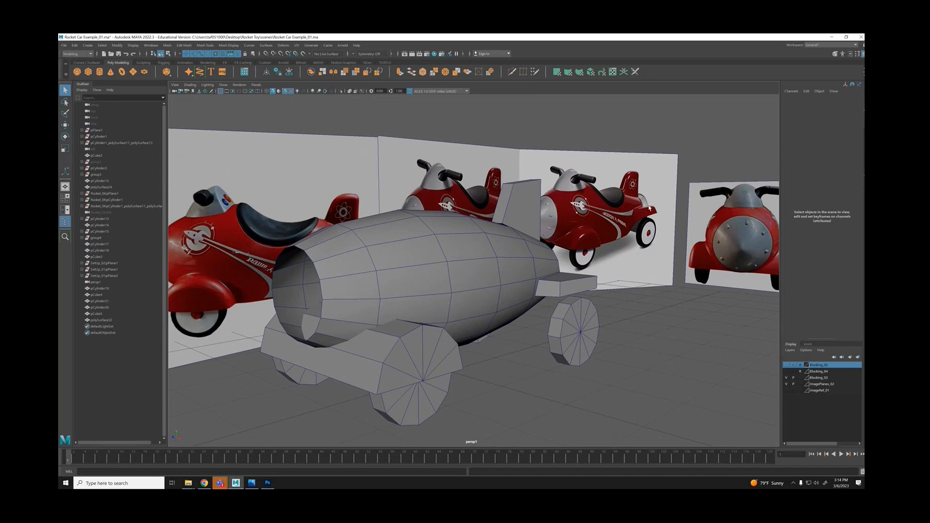
pyautogui.keyDown('alt'); pyautogui.moveTo(530, 274); pyautogui.dragTo(455, 278, button='right'); pyautogui.keyUp('alt')
pyautogui.keyDown('alt'); pyautogui.moveTo(450, 283); pyautogui.dragTo(402, 284); pyautogui.keyUp('alt')
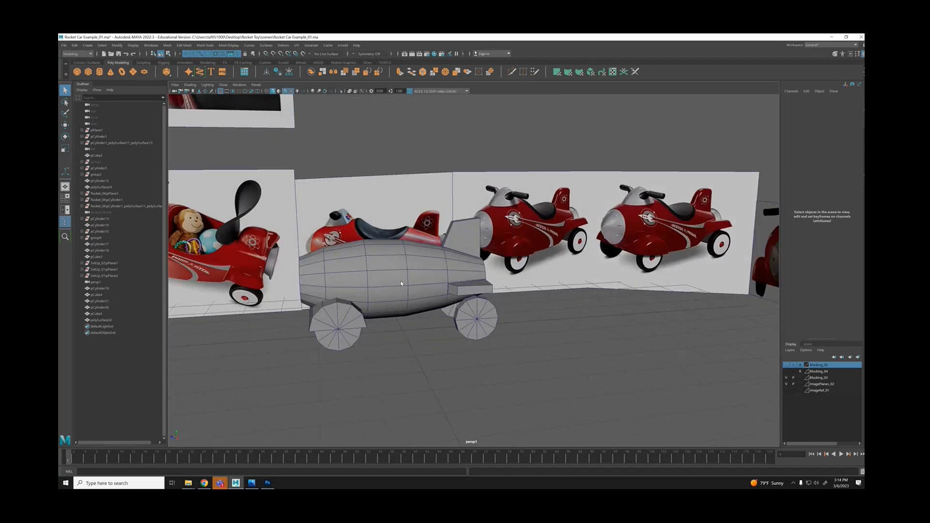
# Hide the rear fender block beside the tail end of the rocket body.
pyautogui.click(477, 289)
pyautogui.keyDown('alt'); pyautogui.moveTo(480, 289); pyautogui.dragTo(662, 322, button='right'); pyautogui.keyUp('alt')
pyautogui.hotkey('ctrl', 'h')
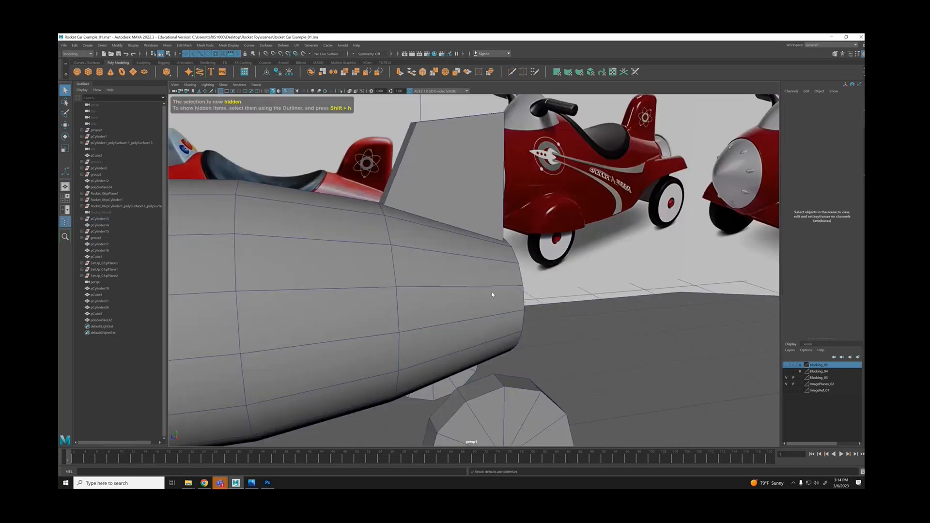
# Try to extrude the lower side face at the rear of the rocket body outward in place of the separate fender block.
pyautogui.moveTo(494, 293); pyautogui.dragTo(493, 305, button='right')
pyautogui.click(468, 334)
pyautogui.keyDown('alt'); pyautogui.moveTo(469, 334); pyautogui.dragTo(646, 321); pyautogui.keyUp('alt')
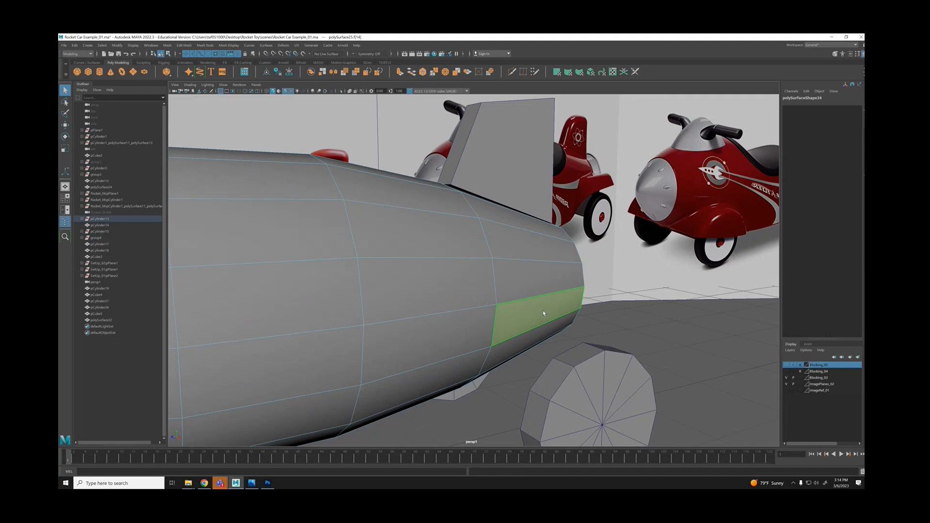
pyautogui.keyDown('alt'); pyautogui.moveTo(558, 311); pyautogui.dragTo(681, 332); pyautogui.keyUp('alt')
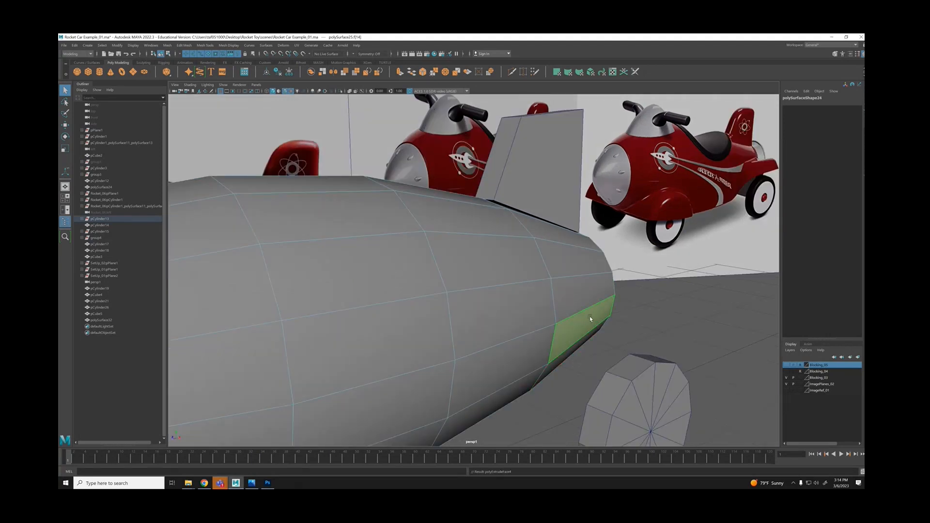
pyautogui.hotkey('ctrl', 'e')
pyautogui.moveTo(596, 318); pyautogui.dragTo(655, 326)
pyautogui.hotkey('ctrl', 'z')
pyautogui.click(653, 313)
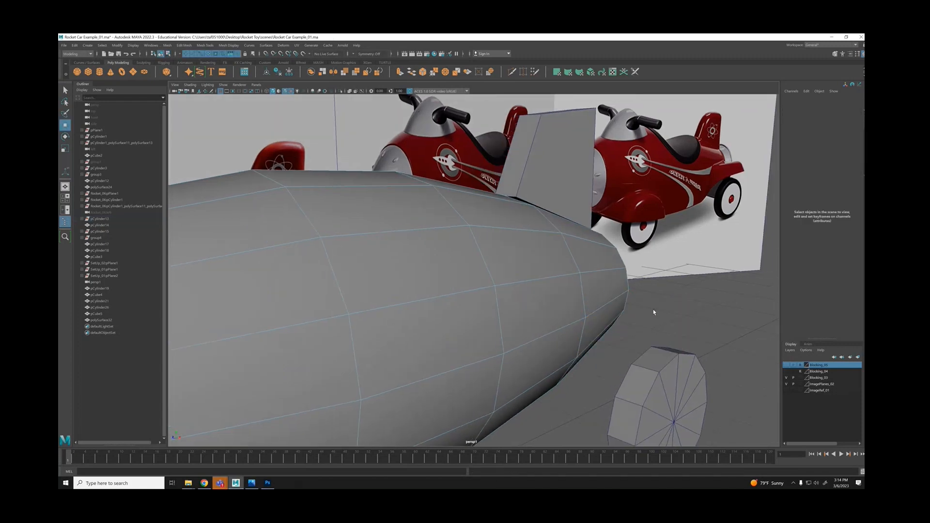
# Redisplay the hidden rear fender block and select the rocket body's side face where the block attaches.
pyautogui.hotkey('ctrl', 'shift', 'h')
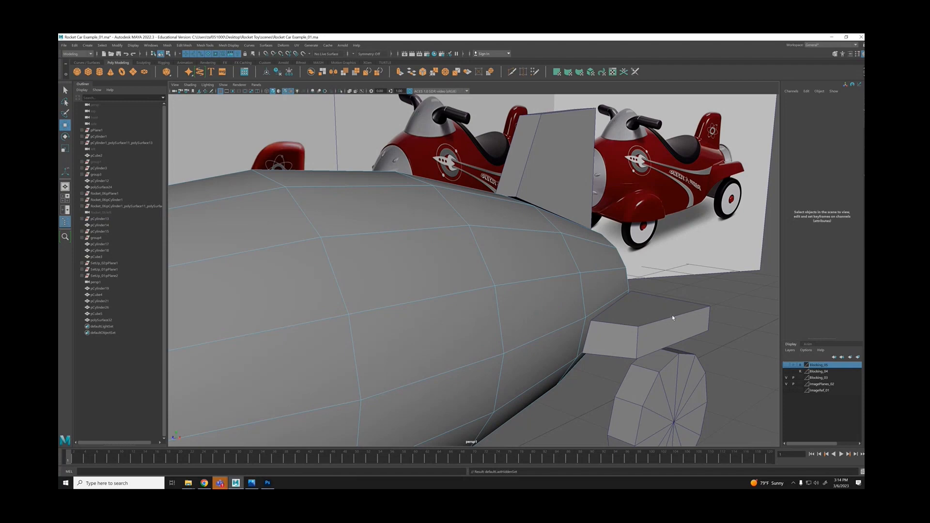
pyautogui.keyDown('alt'); pyautogui.moveTo(673, 315); pyautogui.dragTo(661, 330); pyautogui.keyUp('alt')
pyautogui.click(622, 331)
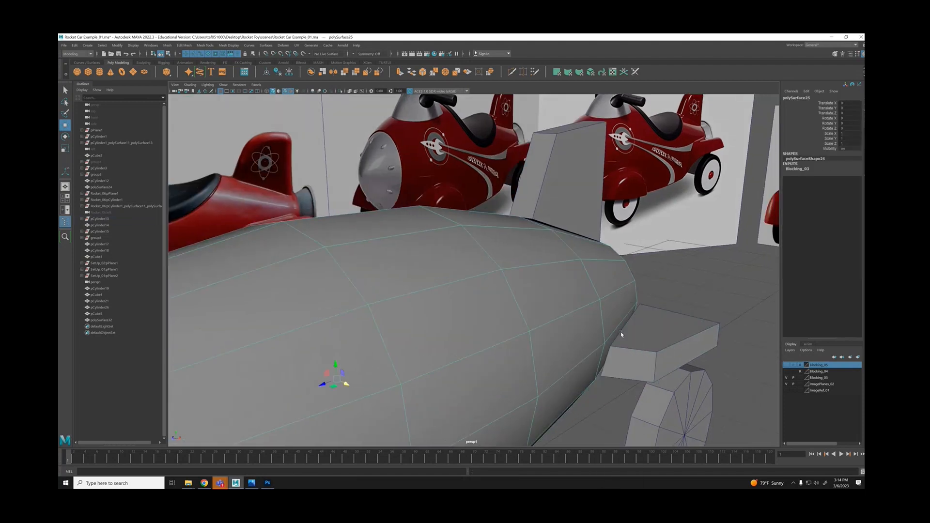
pyautogui.press('F11')
pyautogui.click(620, 333)
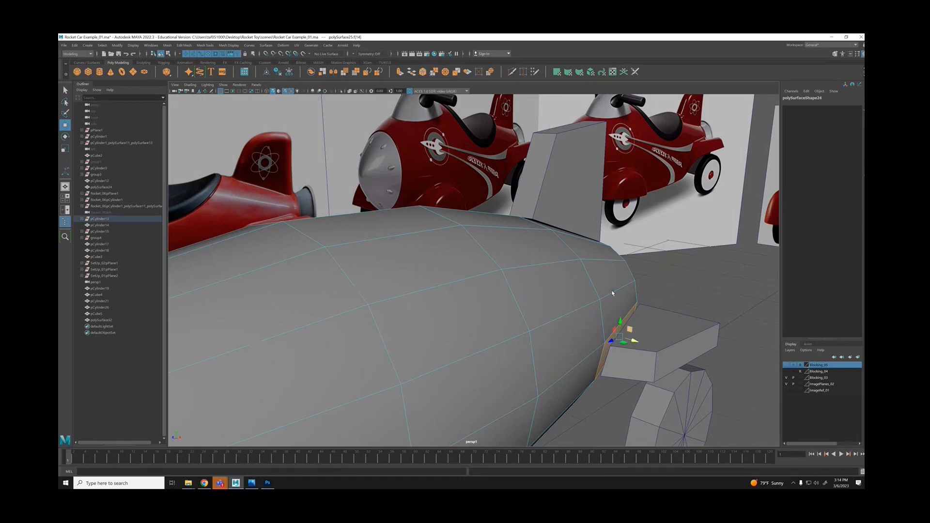
# Select the tail fin block and compare its outline with the textured side photo in the side view.
pyautogui.keyDown('alt'); pyautogui.moveTo(629, 330); pyautogui.dragTo(530, 275); pyautogui.keyUp('alt')
pyautogui.click(518, 233)
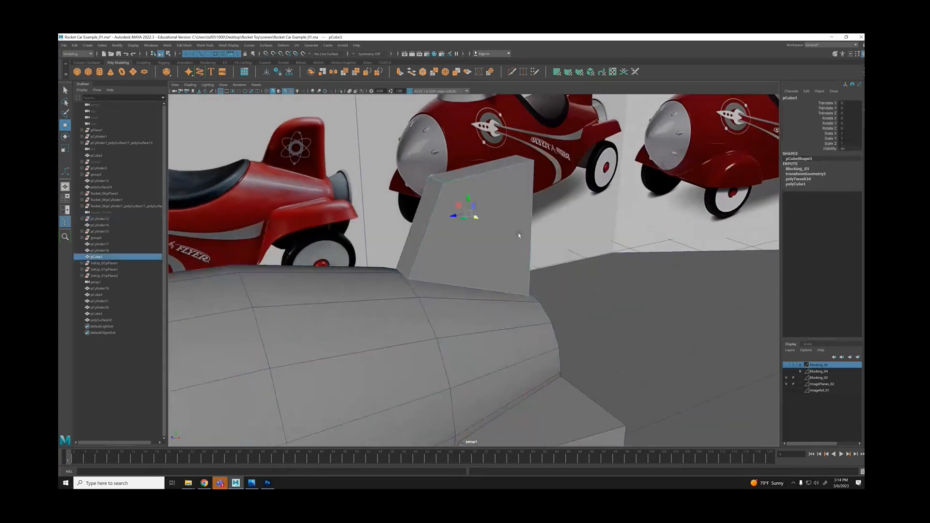
pyautogui.keyDown('alt'); pyautogui.moveTo(518, 232); pyautogui.dragTo(451, 212); pyautogui.keyUp('alt')
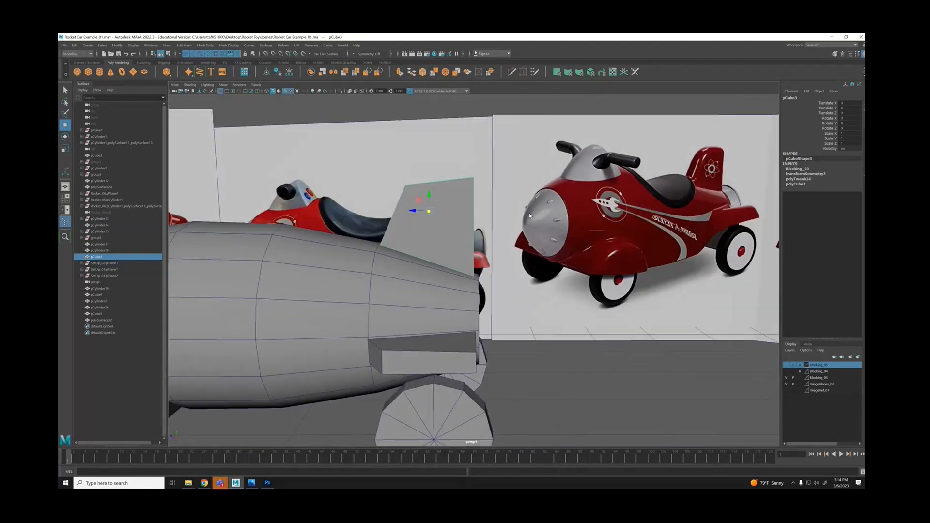
pyautogui.scroll(-5, 485, 242)
pyautogui.press('space')
pyautogui.press('space')
pyautogui.scroll(5, 573, 300)
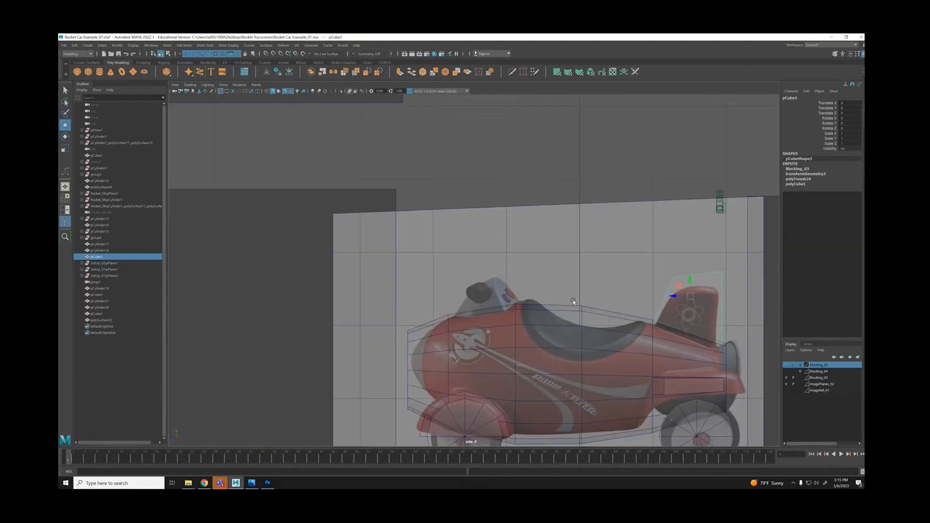
pyautogui.scroll(-2, 455, 240)
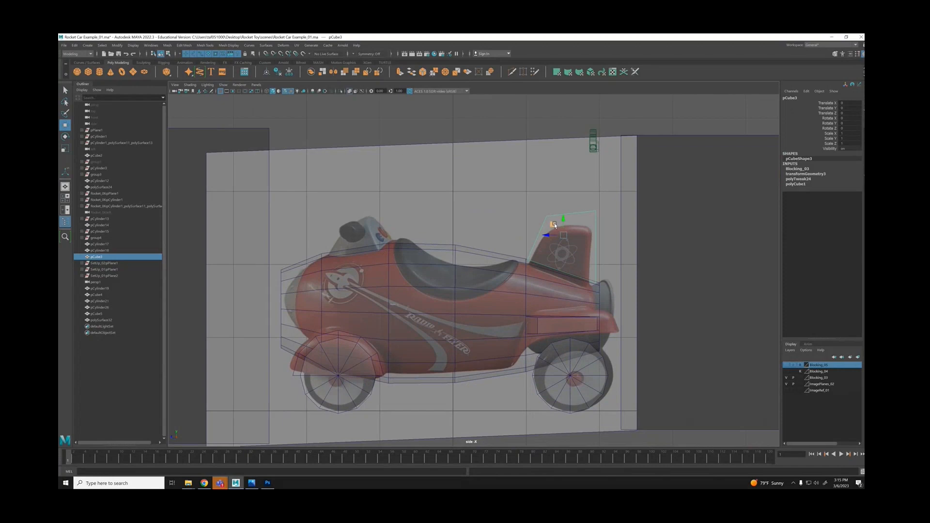
pyautogui.press('6')
pyautogui.scroll(-2, 626, 223)
pyautogui.scroll(6, 535, 232)
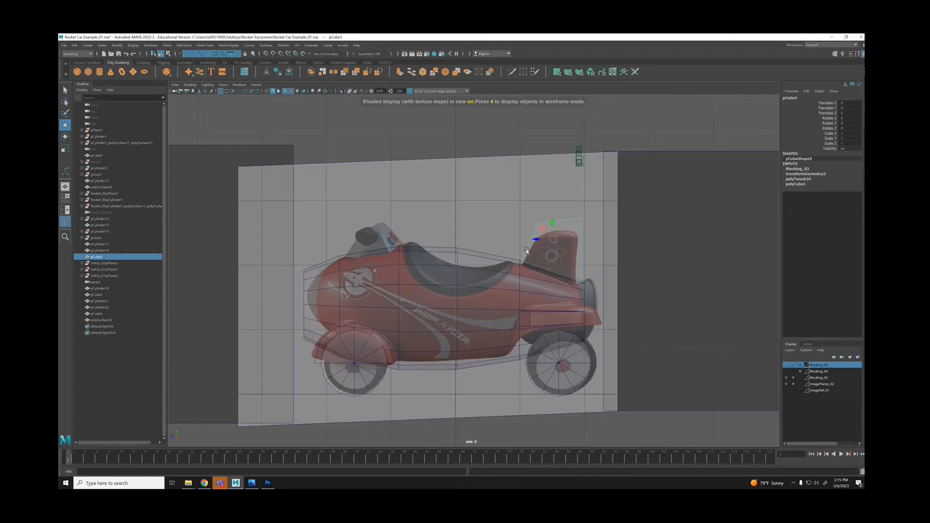
pyautogui.keyDown('alt'); pyautogui.moveTo(536, 232); pyautogui.dragTo(512, 234, button='middle'); pyautogui.keyUp('alt')
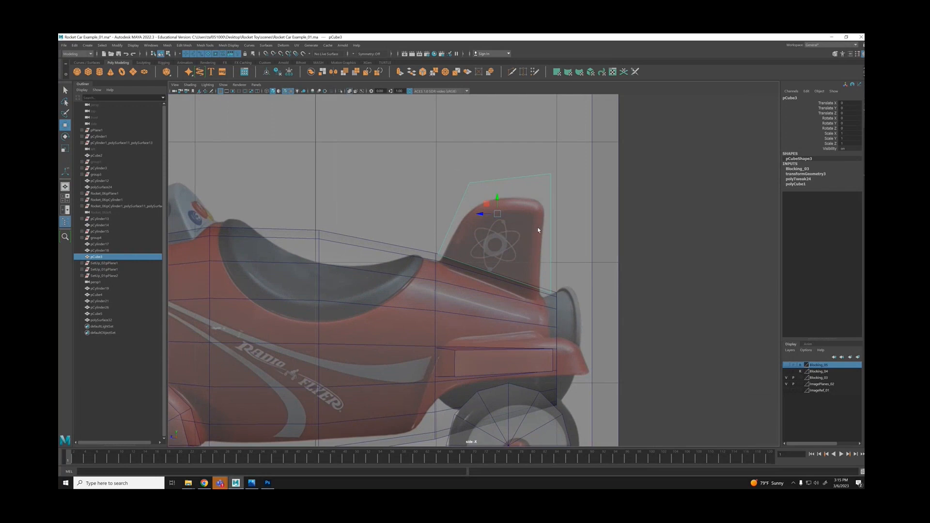
pyautogui.scroll(-6, 538, 231)
# Return to the perspective view and examine the nose, fenders and wheels in the two three-quarter photos up close.
pyautogui.press('space')
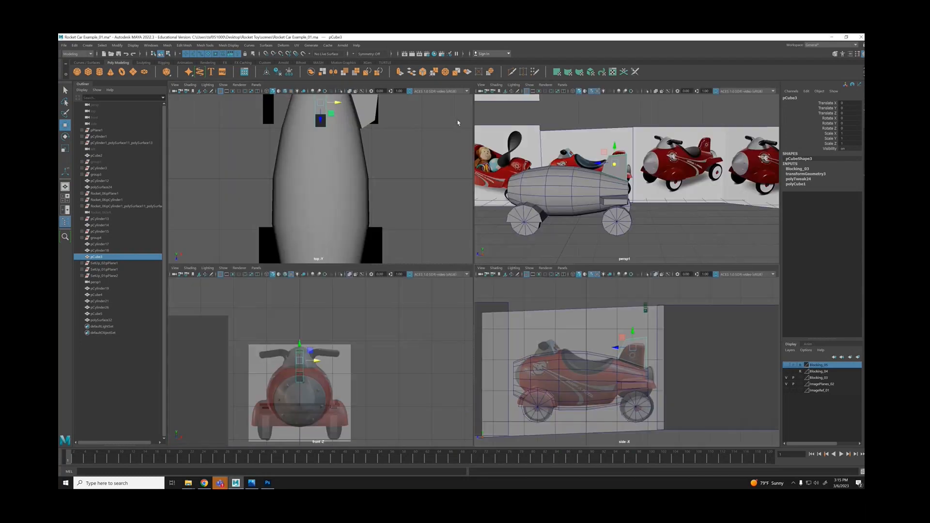
pyautogui.press('space')
pyautogui.keyDown('alt'); pyautogui.moveTo(485, 243); pyautogui.dragTo(562, 227); pyautogui.keyUp('alt')
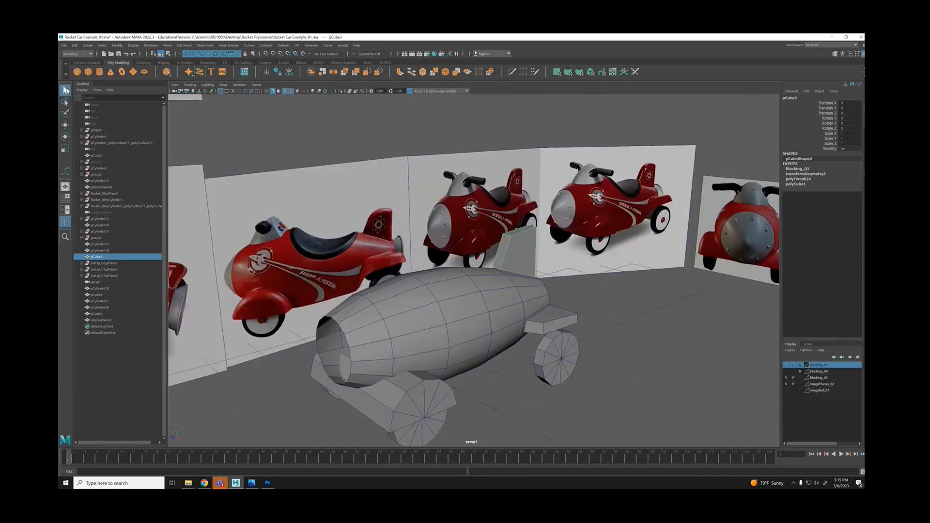
pyautogui.keyDown('alt'); pyautogui.moveTo(475, 320); pyautogui.dragTo(502, 333); pyautogui.keyUp('alt')
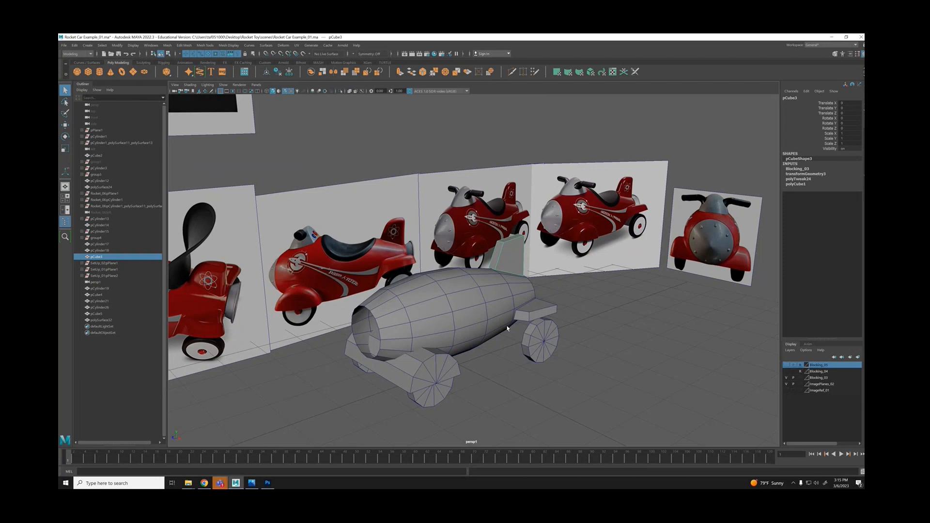
pyautogui.keyDown('alt'); pyautogui.moveTo(561, 239); pyautogui.dragTo(655, 295, button='right'); pyautogui.keyUp('alt')
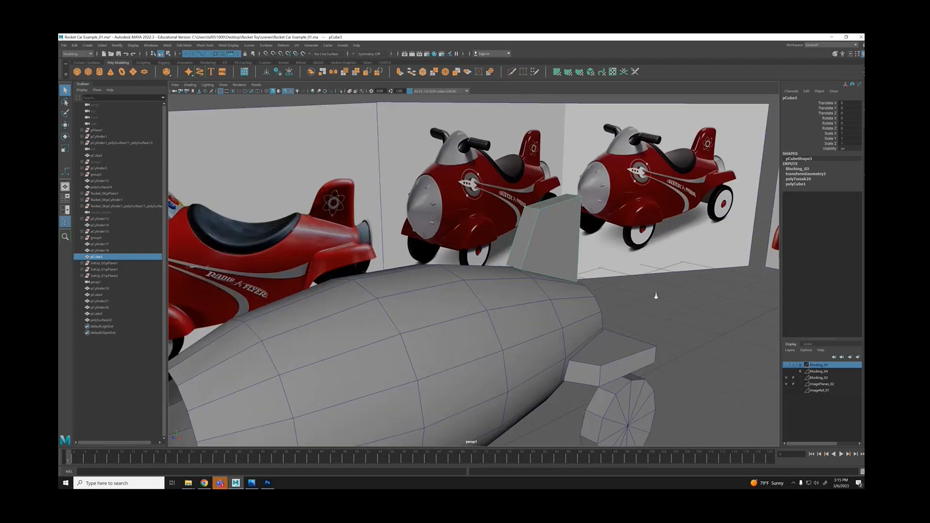
pyautogui.keyDown('alt'); pyautogui.moveTo(656, 295); pyautogui.dragTo(630, 278); pyautogui.keyUp('alt')
pyautogui.keyDown('alt'); pyautogui.moveTo(630, 277); pyautogui.dragTo(607, 266, button='right'); pyautogui.keyUp('alt')
pyautogui.keyDown('alt'); pyautogui.moveTo(658, 266); pyautogui.dragTo(791, 304, button='right'); pyautogui.keyUp('alt')
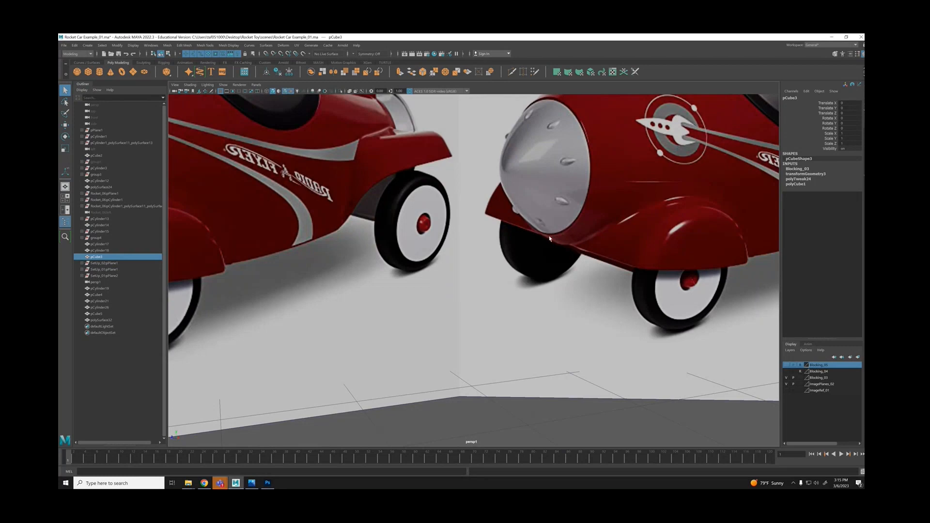
pyautogui.keyDown('alt'); pyautogui.moveTo(596, 256); pyautogui.dragTo(282, 274, button='right'); pyautogui.keyUp('alt')
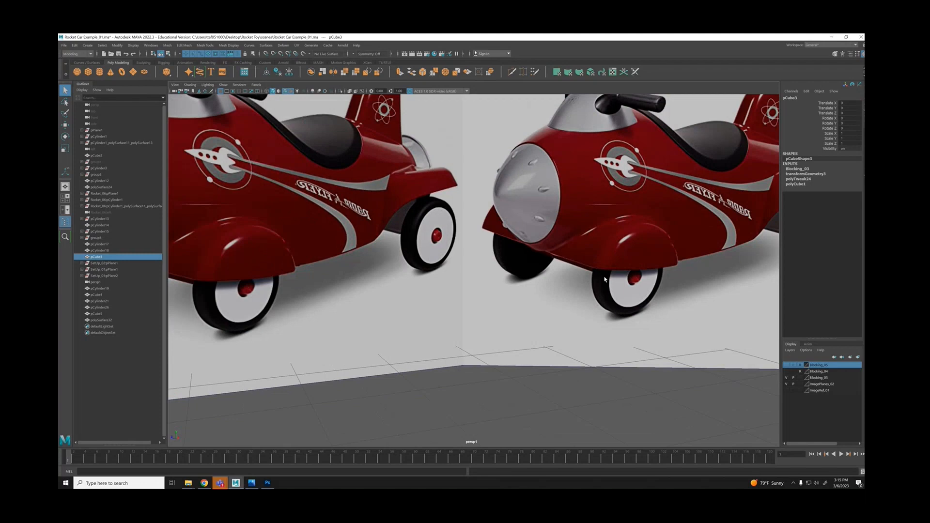
pyautogui.keyDown('alt'); pyautogui.moveTo(604, 275); pyautogui.dragTo(359, 277, button='right'); pyautogui.keyUp('alt')
# Select the front fender block and examine how it spans the front wheels beneath the rocket body.
pyautogui.keyDown('alt'); pyautogui.moveTo(359, 277); pyautogui.dragTo(480, 253); pyautogui.keyUp('alt')
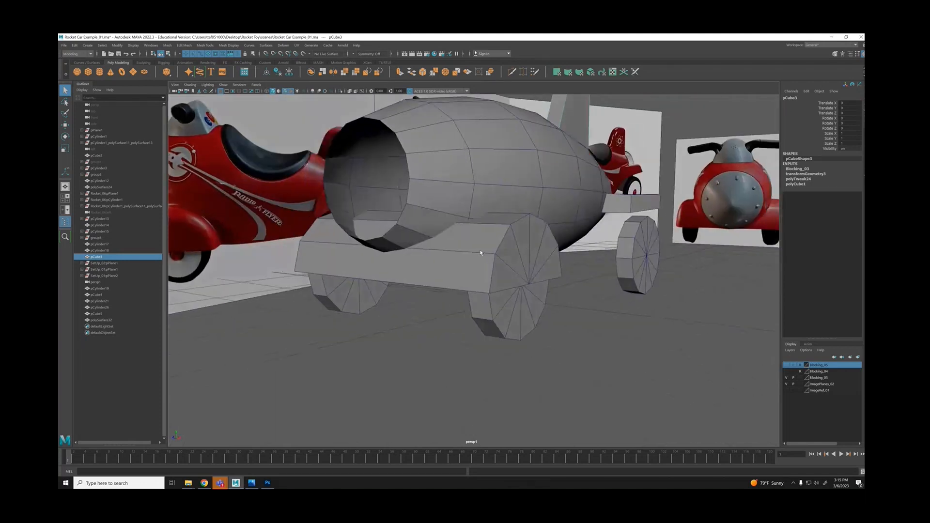
pyautogui.click(411, 271)
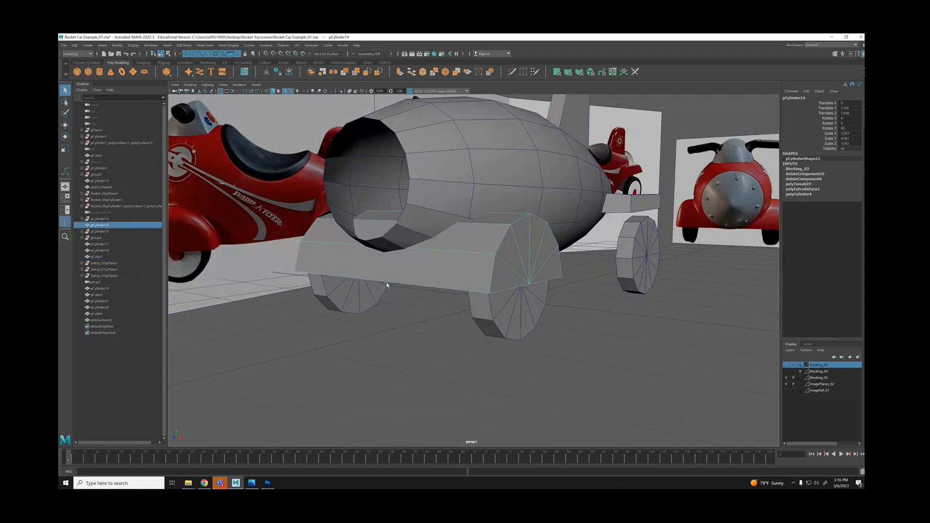
pyautogui.keyDown('alt'); pyautogui.moveTo(517, 286); pyautogui.dragTo(392, 257); pyautogui.keyUp('alt')
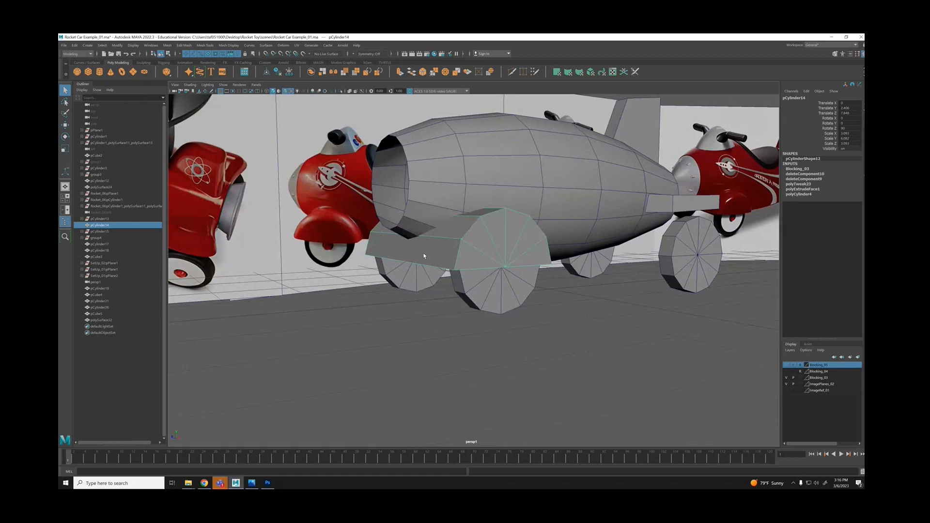
pyautogui.keyDown('alt'); pyautogui.moveTo(486, 240); pyautogui.dragTo(530, 195); pyautogui.keyUp('alt')
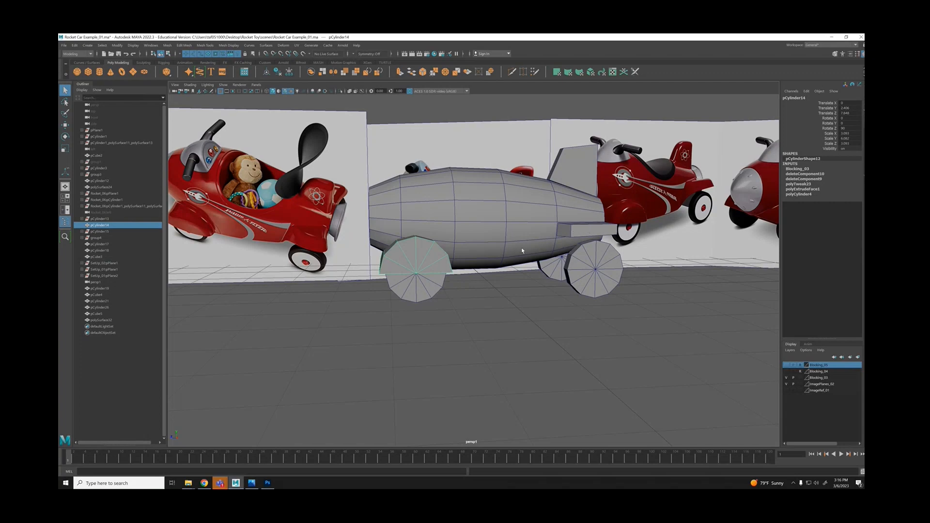
# Select the edge loop around the rocket body's front opening and activate the Move tool.
pyautogui.keyDown('alt'); pyautogui.moveTo(477, 233); pyautogui.dragTo(415, 208); pyautogui.keyUp('alt')
pyautogui.scroll(5, 420, 194)
pyautogui.moveTo(423, 179); pyautogui.dragTo(393, 159, button='right')
pyautogui.scroll(-5, 518, 193)
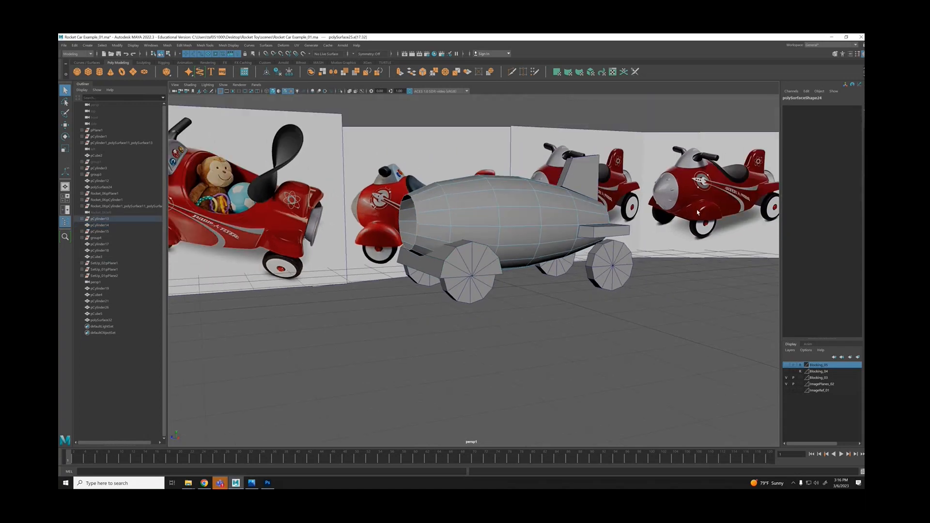
pyautogui.keyDown('alt'); pyautogui.moveTo(448, 209); pyautogui.dragTo(408, 210); pyautogui.keyUp('alt')
pyautogui.press('r')
pyautogui.press('w')
# Compare the side of the blocked-out rocket car with the two three-quarter photos next to it.
pyautogui.scroll(-4, 411, 220)
pyautogui.keyDown('alt'); pyautogui.moveTo(418, 242); pyautogui.dragTo(509, 242); pyautogui.keyUp('alt')
pyautogui.scroll(-5, 436, 232)
pyautogui.scroll(6, 537, 246)
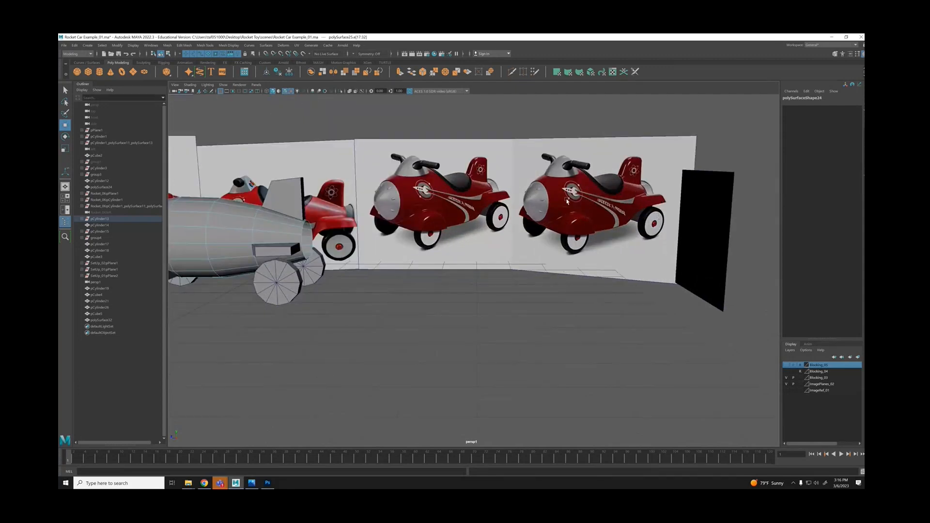
pyautogui.keyDown('alt'); pyautogui.moveTo(339, 237); pyautogui.dragTo(402, 237, button='middle'); pyautogui.keyUp('alt')
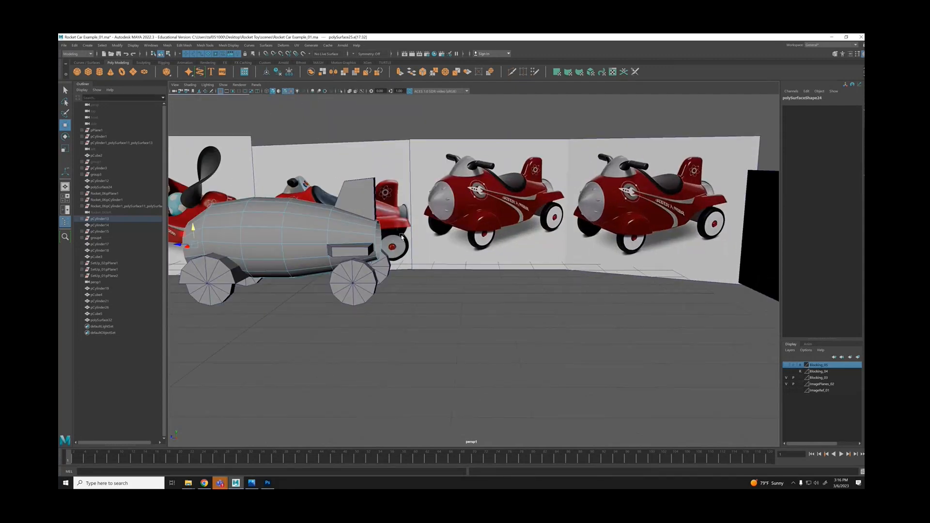
# Lower the edge loop around the rocket body's front opening slightly.
pyautogui.press('f')
pyautogui.hotkey('ctrl', 'z')
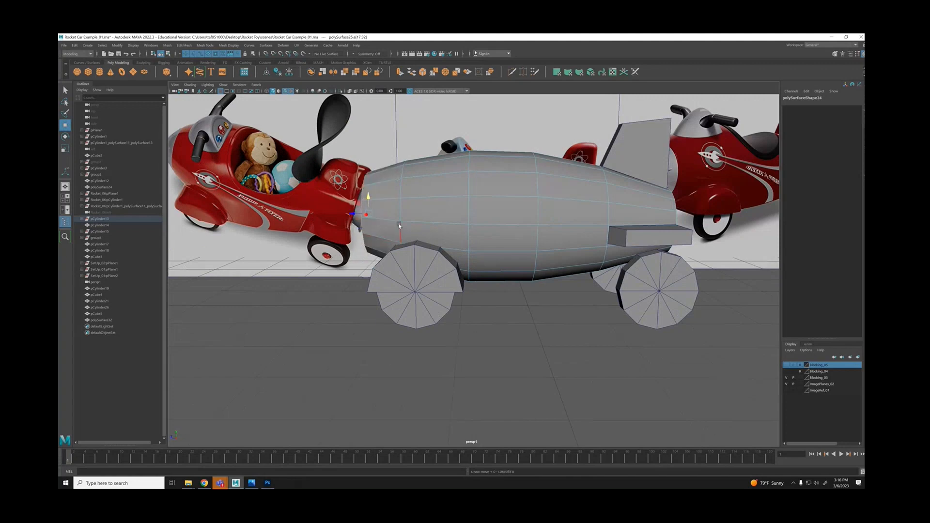
pyautogui.keyDown('alt'); pyautogui.moveTo(436, 222); pyautogui.dragTo(501, 221); pyautogui.keyUp('alt')
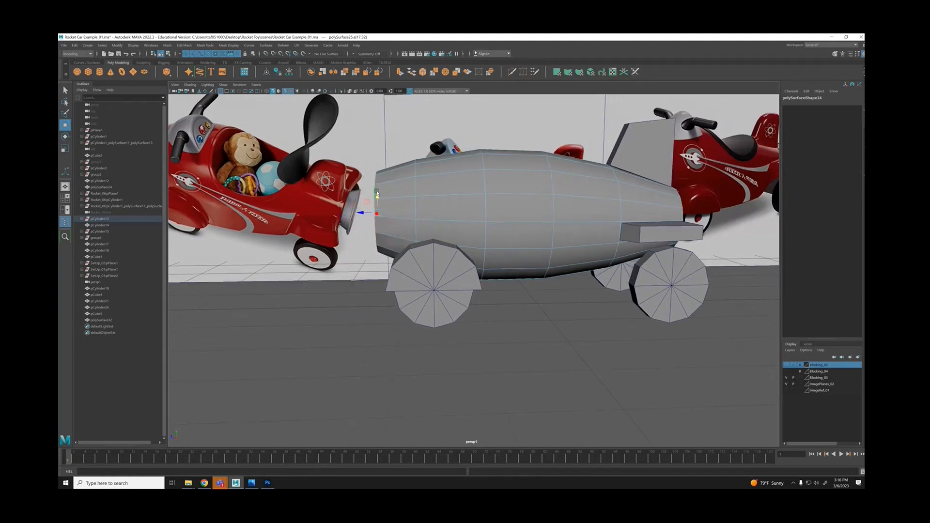
pyautogui.moveTo(378, 195); pyautogui.dragTo(378, 203)
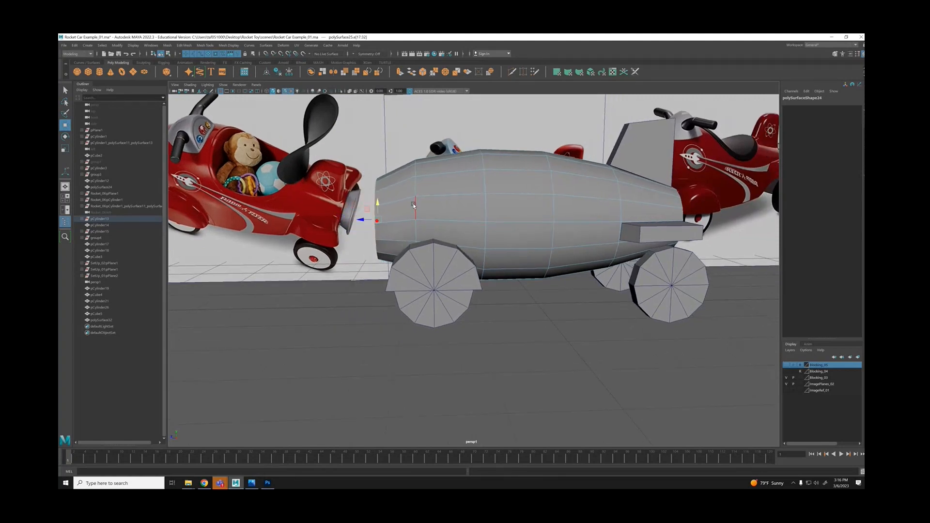
# Select the successive upright edge loops behind the front opening to check the body's profile, and return the body to object mode.
pyautogui.click(439, 203)
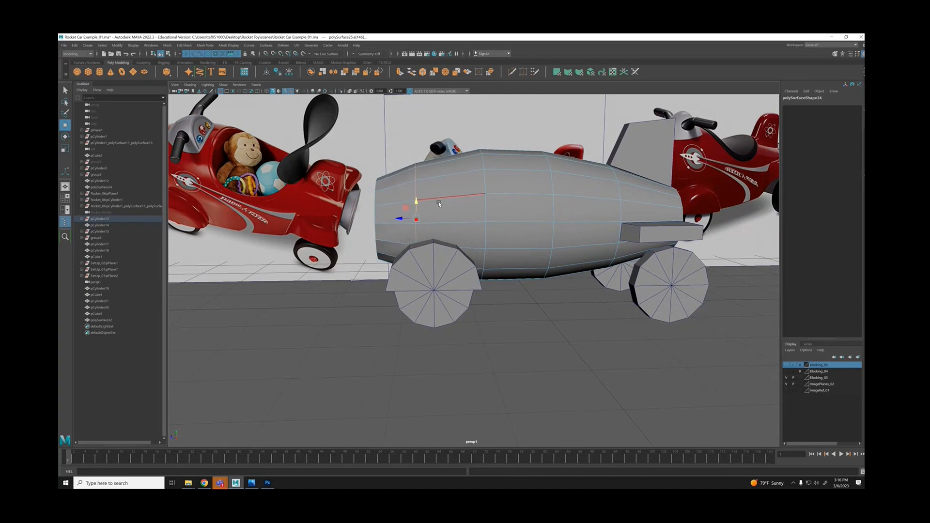
pyautogui.click(485, 206)
pyautogui.keyDown('alt'); pyautogui.moveTo(484, 206); pyautogui.dragTo(475, 203); pyautogui.keyUp('alt')
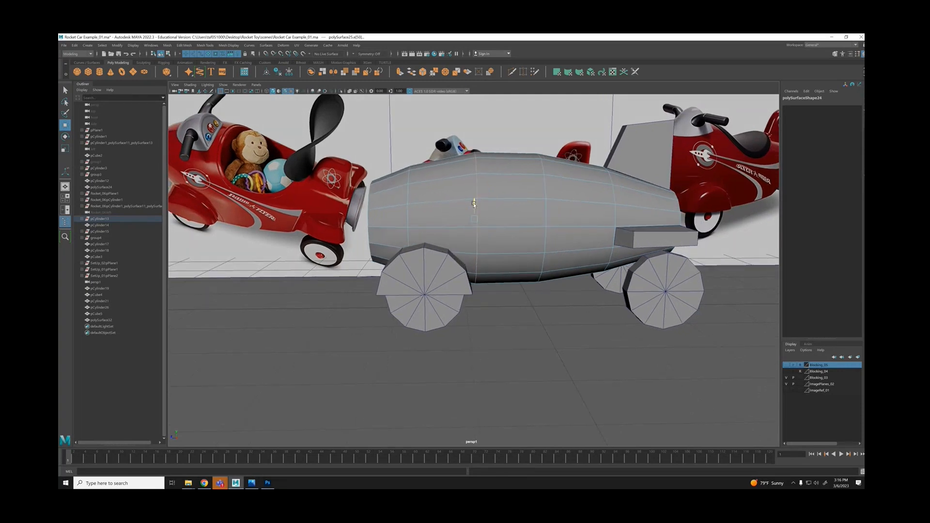
pyautogui.click(536, 204)
pyautogui.keyDown('alt'); pyautogui.moveTo(536, 203); pyautogui.dragTo(411, 223); pyautogui.keyUp('alt')
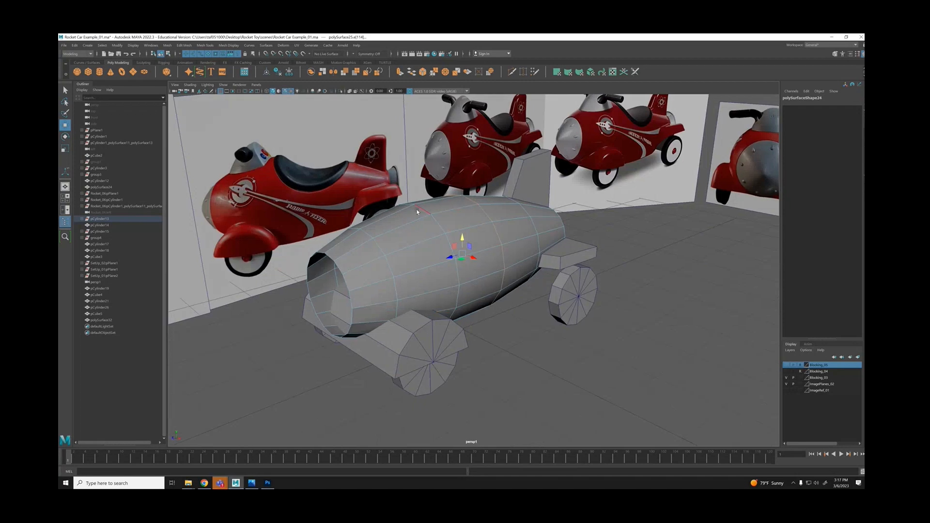
pyautogui.moveTo(463, 240); pyautogui.dragTo(551, 208, button='right')
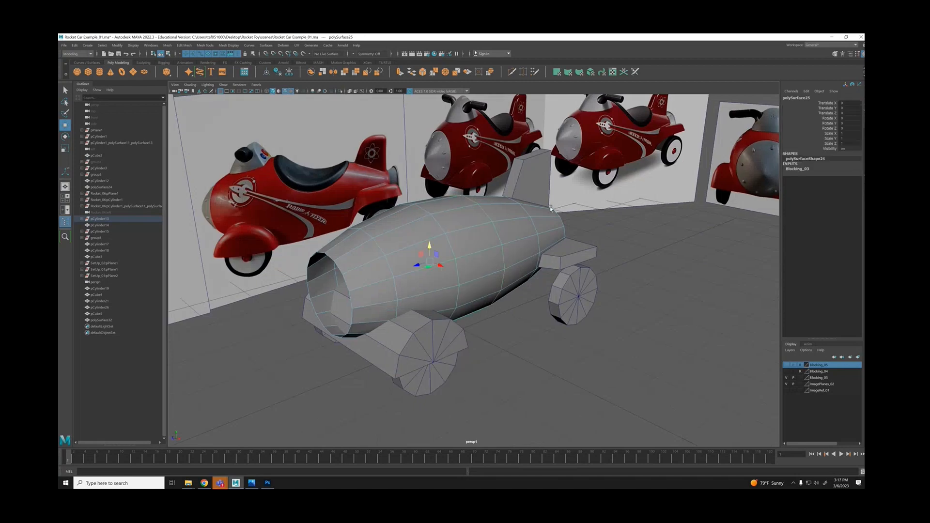
# Examine the nose cone, front fender and wheels up close in the three-quarter photo nearest the front-view photo.
pyautogui.keyDown('alt'); pyautogui.moveTo(551, 208); pyautogui.dragTo(468, 206); pyautogui.keyUp('alt')
pyautogui.keyDown('alt'); pyautogui.moveTo(528, 214); pyautogui.dragTo(253, 223, button='middle'); pyautogui.keyUp('alt')
pyautogui.keyDown('alt'); pyautogui.moveTo(253, 222); pyautogui.dragTo(664, 262, button='right'); pyautogui.keyUp('alt')
pyautogui.keyDown('alt'); pyautogui.moveTo(467, 225); pyautogui.dragTo(550, 242, button='middle'); pyautogui.keyUp('alt')
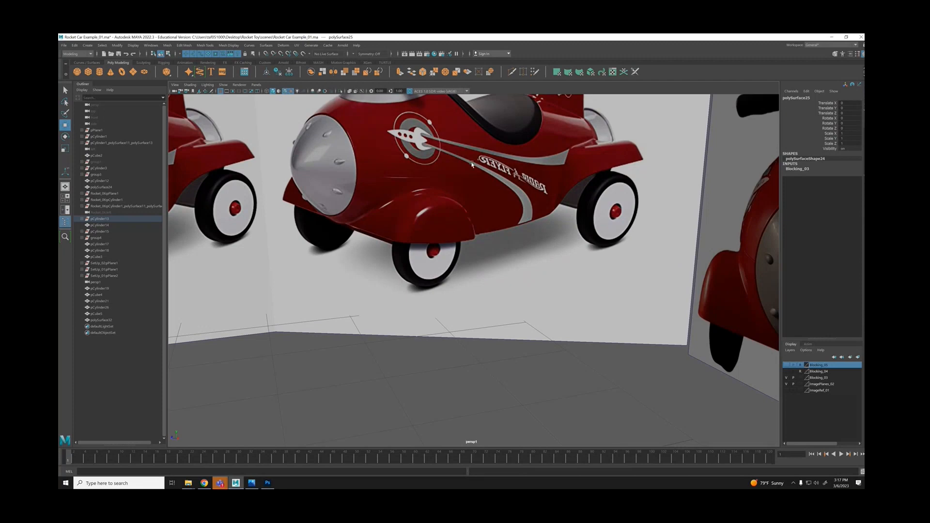
pyautogui.keyDown('alt'); pyautogui.moveTo(470, 161); pyautogui.dragTo(483, 180, button='middle'); pyautogui.keyUp('alt')
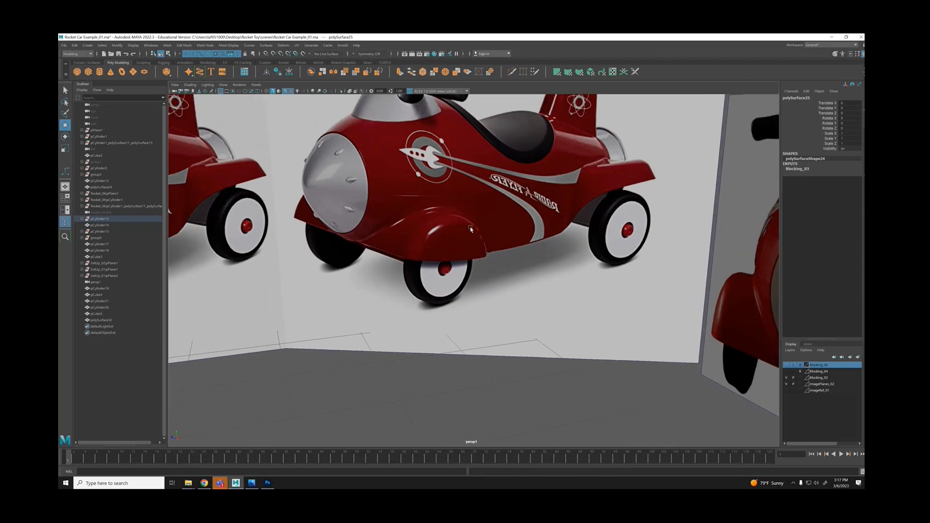
pyautogui.scroll(-6, 554, 213)
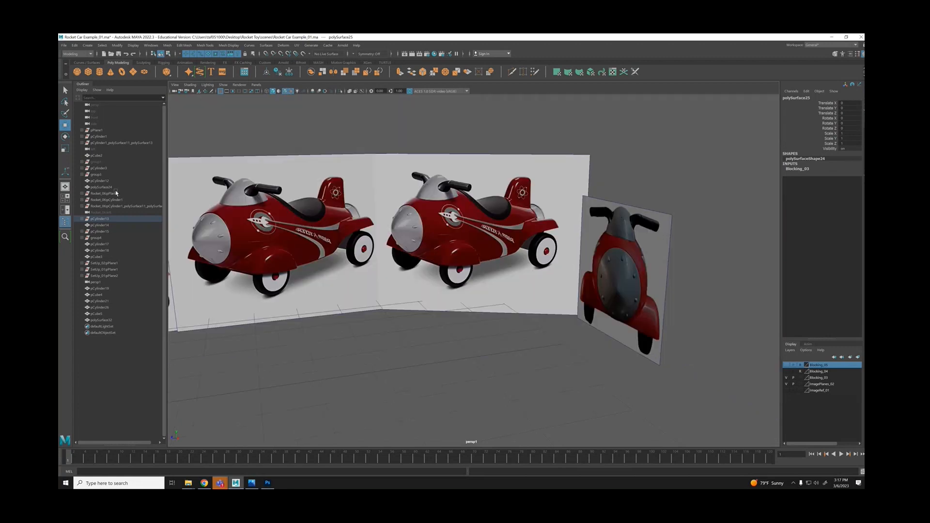
# Examine the photo with the toy monkey for the body's curve, the open seat compartment and the rear exhaust ring.
pyautogui.keyDown('alt'); pyautogui.moveTo(252, 257); pyautogui.dragTo(632, 226, button='middle'); pyautogui.keyUp('alt')
pyautogui.keyDown('alt'); pyautogui.moveTo(632, 226); pyautogui.dragTo(646, 216); pyautogui.keyUp('alt')
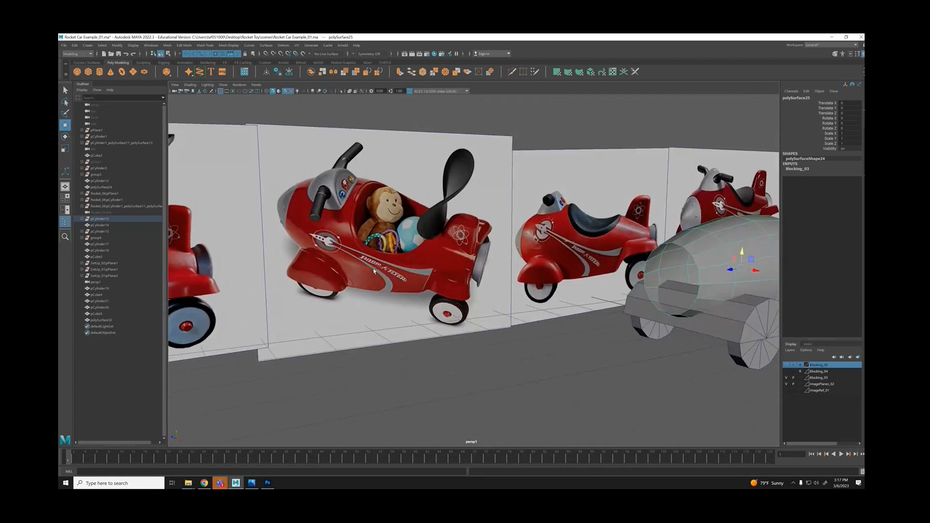
pyautogui.keyDown('alt'); pyautogui.moveTo(647, 216); pyautogui.dragTo(657, 215, button='middle'); pyautogui.keyUp('alt')
pyautogui.scroll(4, 367, 225)
pyautogui.keyDown('alt'); pyautogui.moveTo(366, 226); pyautogui.dragTo(533, 234, button='middle'); pyautogui.keyUp('alt')
pyautogui.keyDown('alt'); pyautogui.moveTo(534, 235); pyautogui.dragTo(494, 233); pyautogui.keyUp('alt')
pyautogui.keyDown('alt'); pyautogui.moveTo(629, 191); pyautogui.dragTo(545, 216, button='middle'); pyautogui.keyUp('alt')
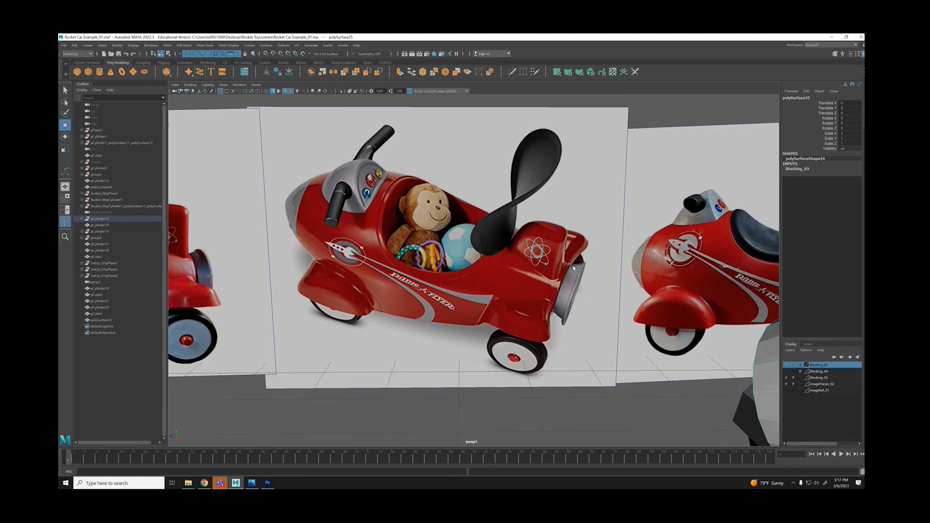
# Switch to the Select tool, hide the Blocking_03 layer and show the Blocking_04 layer.
pyautogui.scroll(-7, 573, 267)
pyautogui.keyDown('alt'); pyautogui.moveTo(573, 268); pyautogui.dragTo(438, 253, button='middle'); pyautogui.keyUp('alt')
pyautogui.keyDown('alt'); pyautogui.moveTo(439, 253); pyautogui.dragTo(497, 284); pyautogui.keyUp('alt')
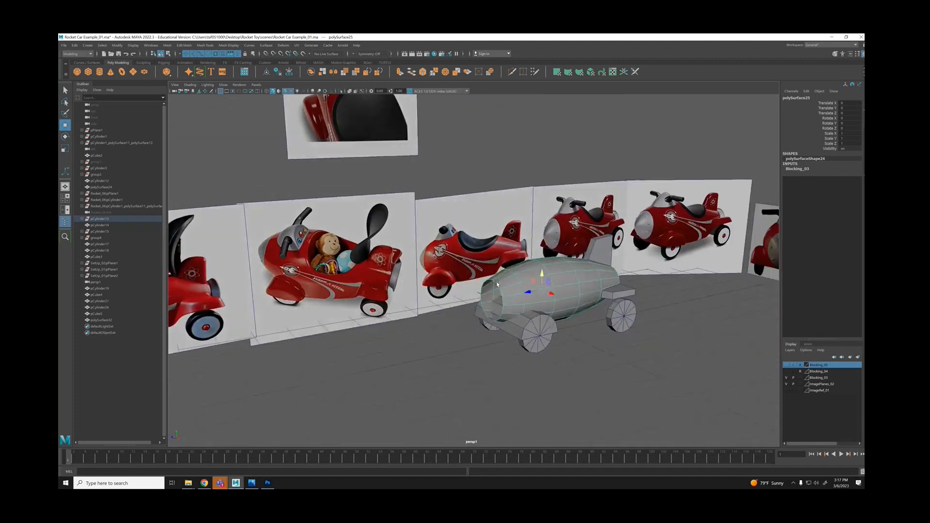
pyautogui.scroll(5, 496, 281)
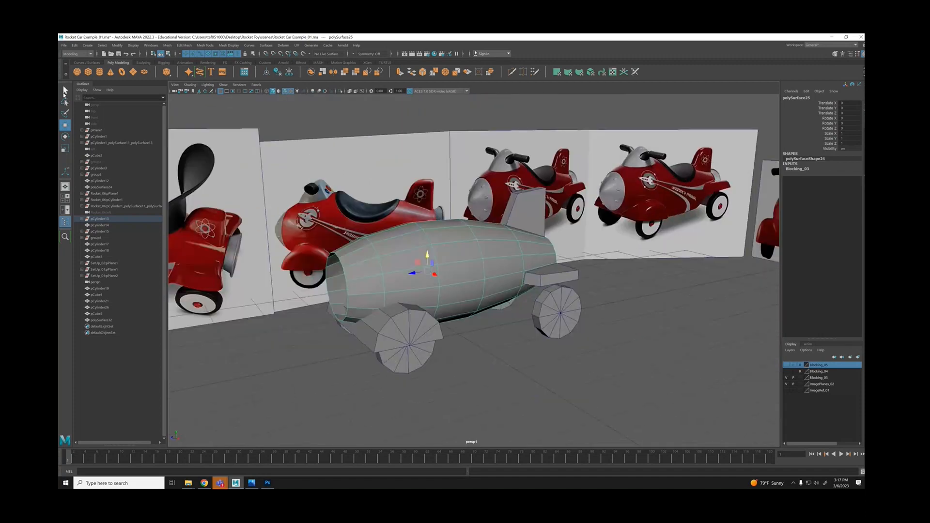
pyautogui.click(65, 90)
pyautogui.click(786, 378)
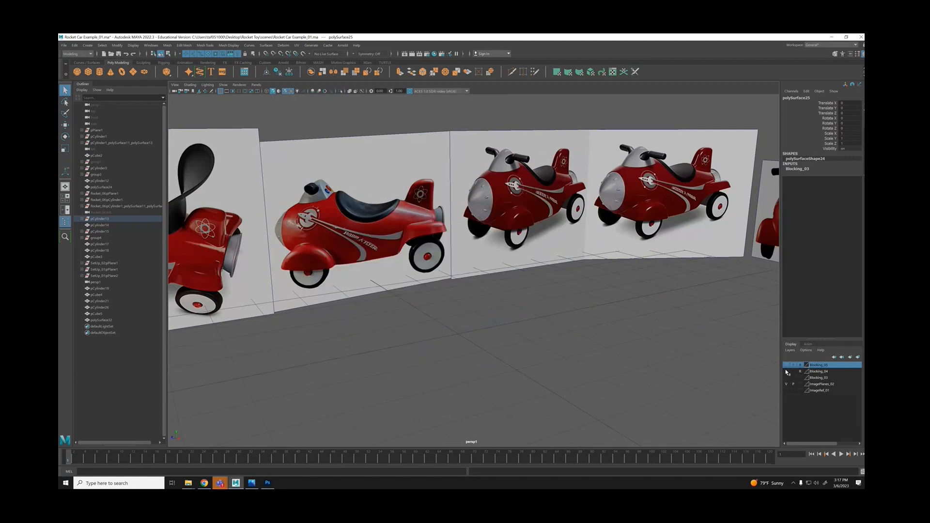
pyautogui.click(786, 371)
# Make the Blocking_04 layer's objects selectable and isolate its rocket body by hiding all unselected objects.
pyautogui.keyDown('alt'); pyautogui.moveTo(591, 312); pyautogui.dragTo(511, 297); pyautogui.keyUp('alt')
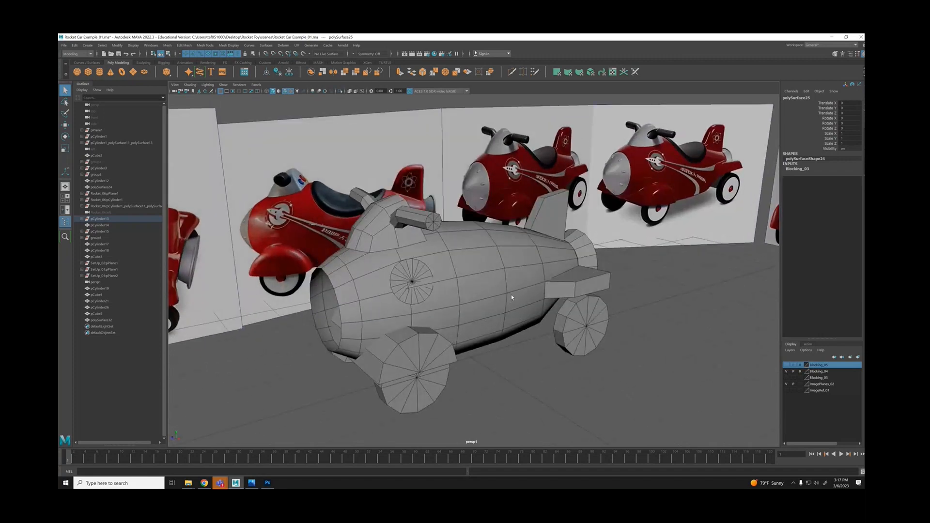
pyautogui.keyDown('alt'); pyautogui.moveTo(583, 242); pyautogui.dragTo(641, 183); pyautogui.keyUp('alt')
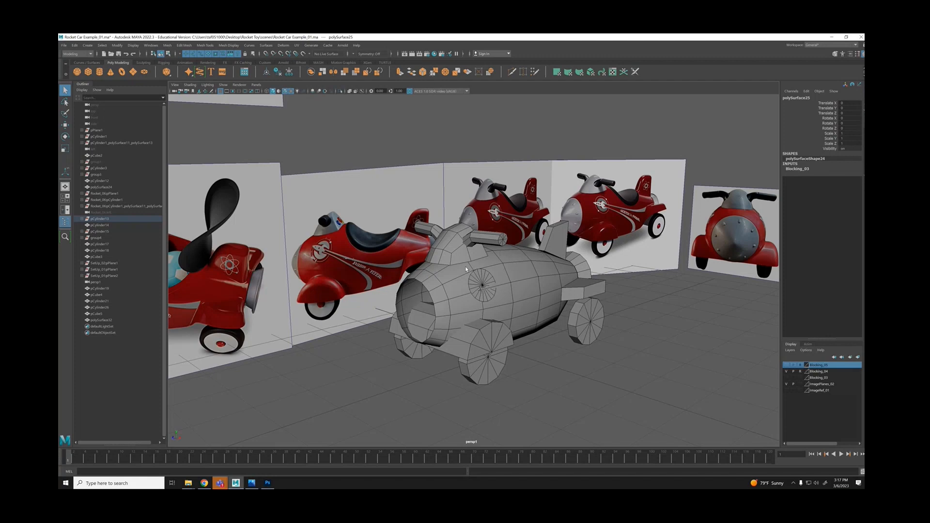
pyautogui.scroll(2, 469, 266)
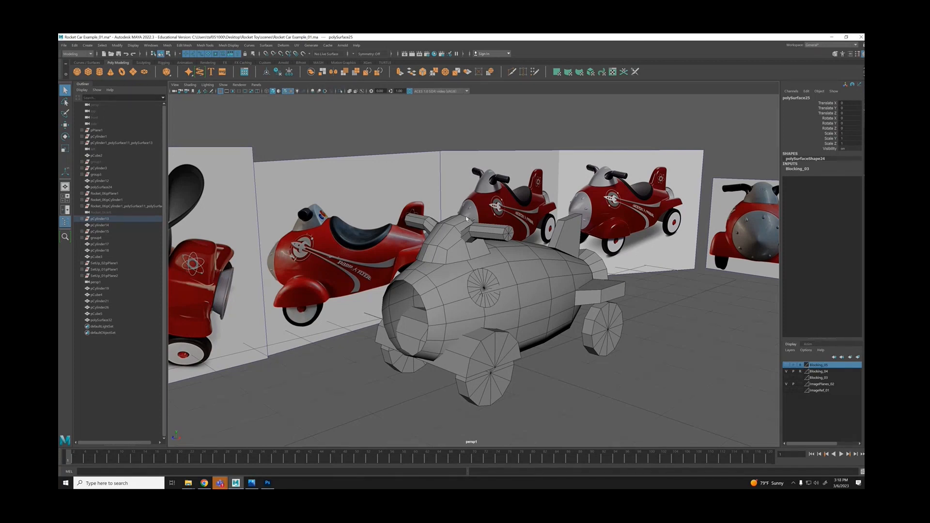
pyautogui.scroll(3, 484, 242)
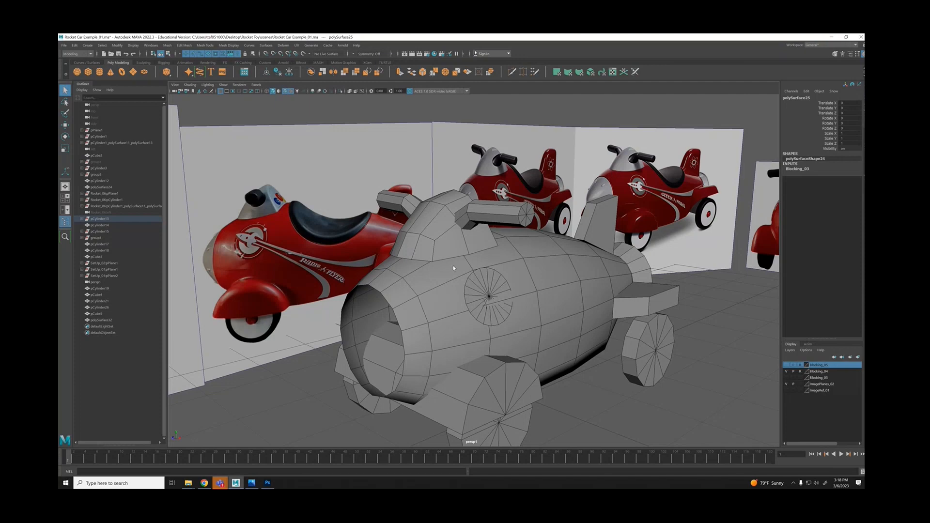
pyautogui.keyDown('alt'); pyautogui.moveTo(477, 272); pyautogui.dragTo(484, 311); pyautogui.keyUp('alt')
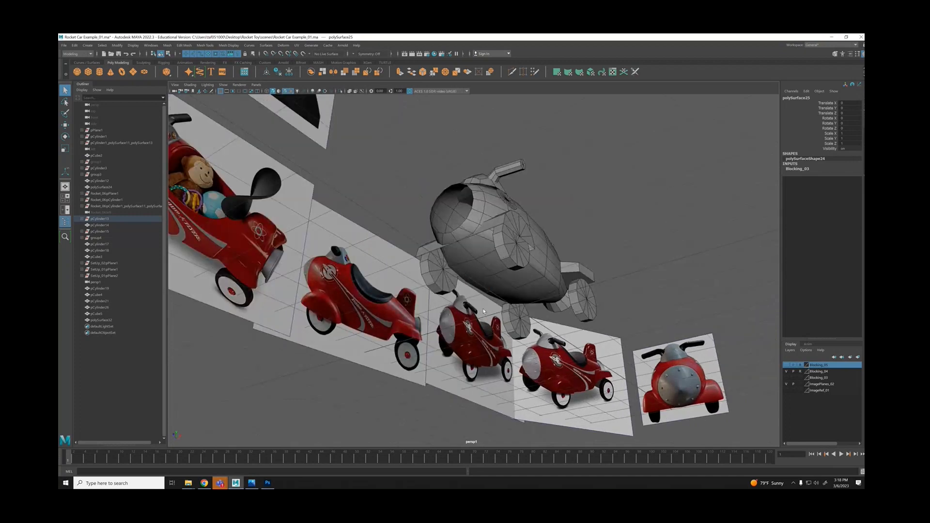
pyautogui.click(527, 292)
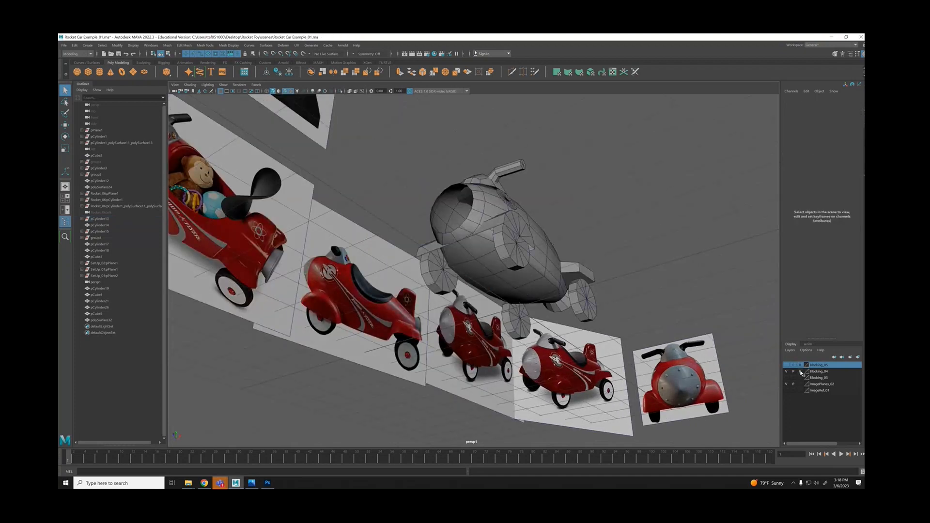
pyautogui.click(535, 290)
pyautogui.hotkey('alt', 'h')
pyautogui.keyDown('alt'); pyautogui.moveTo(536, 290); pyautogui.dragTo(562, 267); pyautogui.keyUp('alt')
pyautogui.keyDown('alt'); pyautogui.moveTo(562, 266); pyautogui.dragTo(662, 328, button='right'); pyautogui.keyUp('alt')
pyautogui.keyDown('alt'); pyautogui.moveTo(662, 328); pyautogui.dragTo(570, 278, button='middle'); pyautogui.keyUp('alt')
pyautogui.keyDown('alt'); pyautogui.moveTo(570, 278); pyautogui.dragTo(527, 209); pyautogui.keyUp('alt')
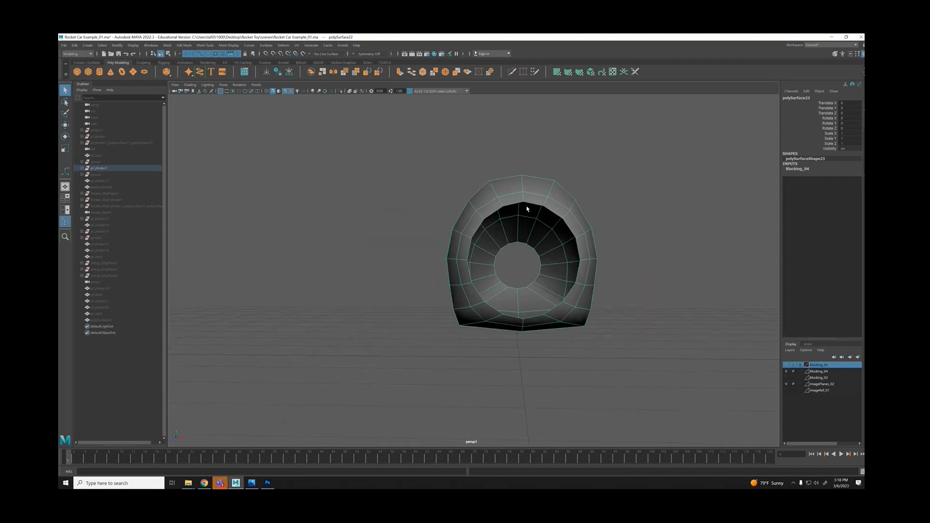
# Select the edge loop around the isolated body's front opening and examine the body's cross-section and flat underside.
pyautogui.moveTo(482, 208); pyautogui.dragTo(573, 262, button='right')
pyautogui.doubleClick(495, 211)
pyautogui.keyDown('alt'); pyautogui.moveTo(573, 262); pyautogui.dragTo(418, 196); pyautogui.keyUp('alt')
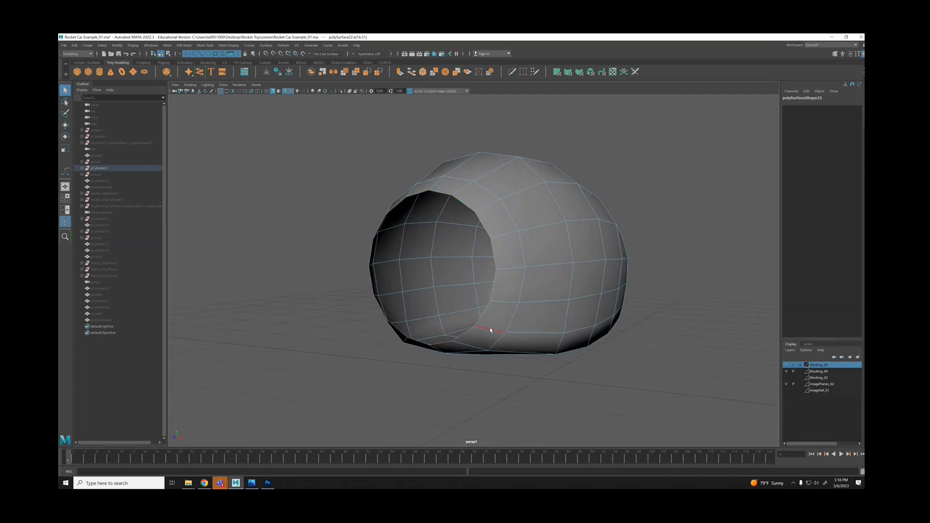
pyautogui.keyDown('alt'); pyautogui.moveTo(455, 320); pyautogui.dragTo(384, 220); pyautogui.keyUp('alt')
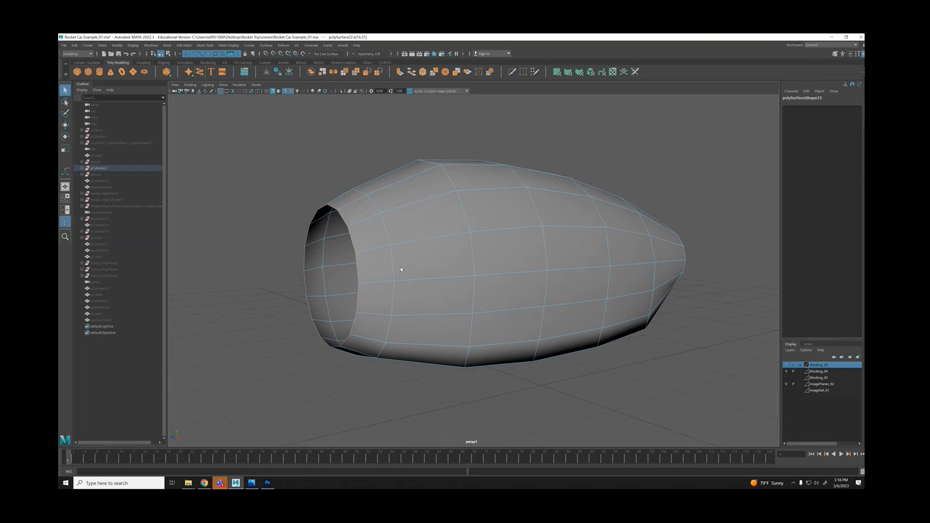
pyautogui.keyDown('alt'); pyautogui.moveTo(401, 269); pyautogui.dragTo(502, 288); pyautogui.keyUp('alt')
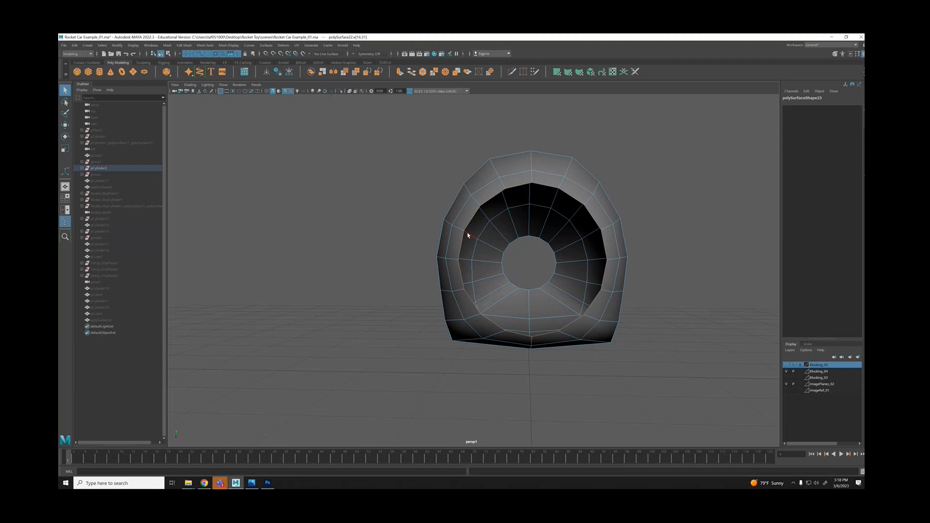
pyautogui.keyDown('alt'); pyautogui.moveTo(576, 339); pyautogui.dragTo(508, 252); pyautogui.keyUp('alt')
pyautogui.keyDown('alt'); pyautogui.moveTo(482, 317); pyautogui.dragTo(554, 255); pyautogui.keyUp('alt')
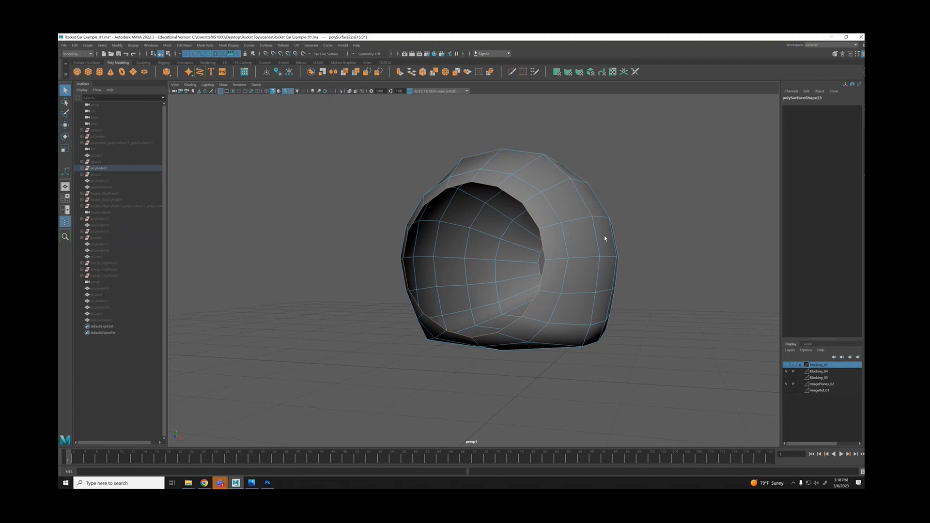
pyautogui.keyDown('alt'); pyautogui.moveTo(594, 344); pyautogui.dragTo(583, 234); pyautogui.keyUp('alt')
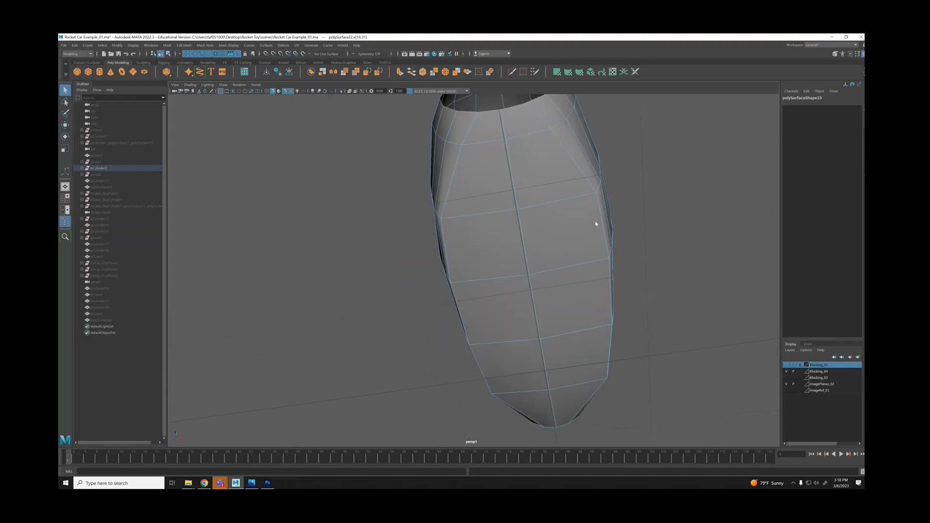
# Turn on Object X symmetry and move the lower corner edges of the rocket body inward to round its underside.
pyautogui.click(600, 207)
pyautogui.click(369, 54)
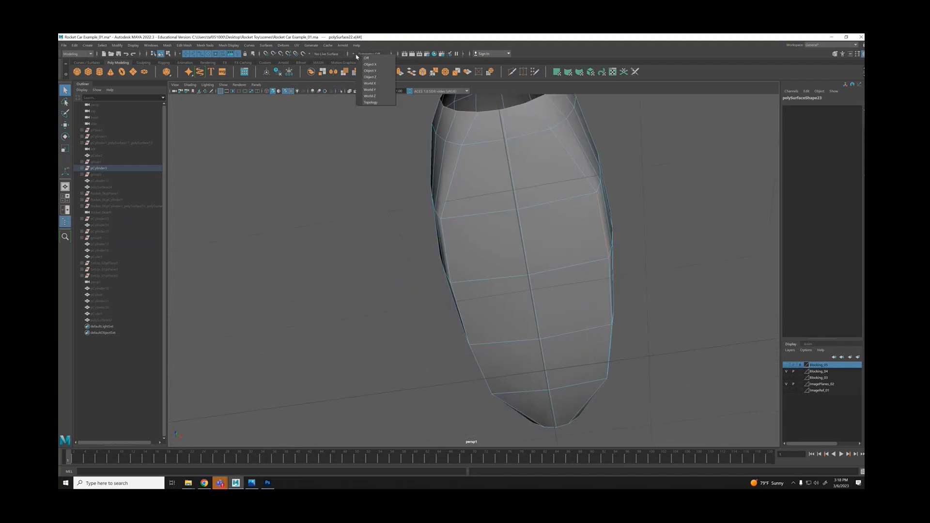
pyautogui.click(377, 63)
pyautogui.press('w')
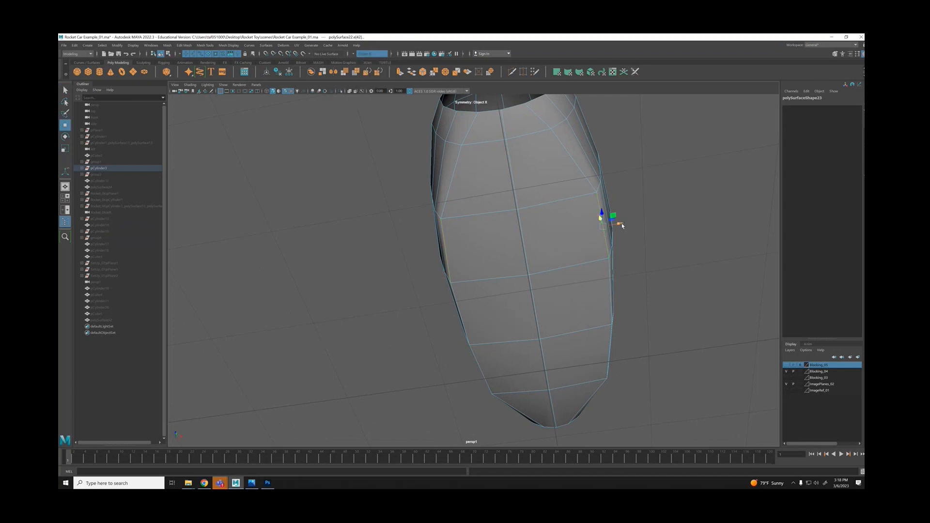
pyautogui.moveTo(617, 222)
pyautogui.mouseDown()
pyautogui.moveTo(584, 236)
pyautogui.moveTo(616, 214)
pyautogui.mouseUp()
pyautogui.click(602, 198)
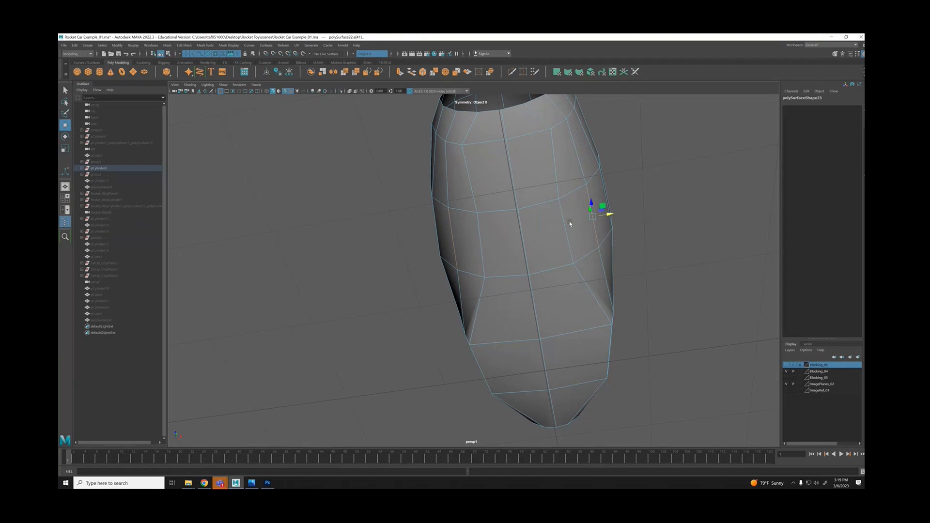
# Examine the reshaped underside from the front and rear, picking mirrored edges along the lower sides and at the rear opening.
pyautogui.keyDown('alt'); pyautogui.moveTo(569, 222); pyautogui.dragTo(494, 365); pyautogui.keyUp('alt')
pyautogui.keyDown('alt'); pyautogui.moveTo(686, 342); pyautogui.dragTo(548, 258); pyautogui.keyUp('alt')
pyautogui.click(529, 250)
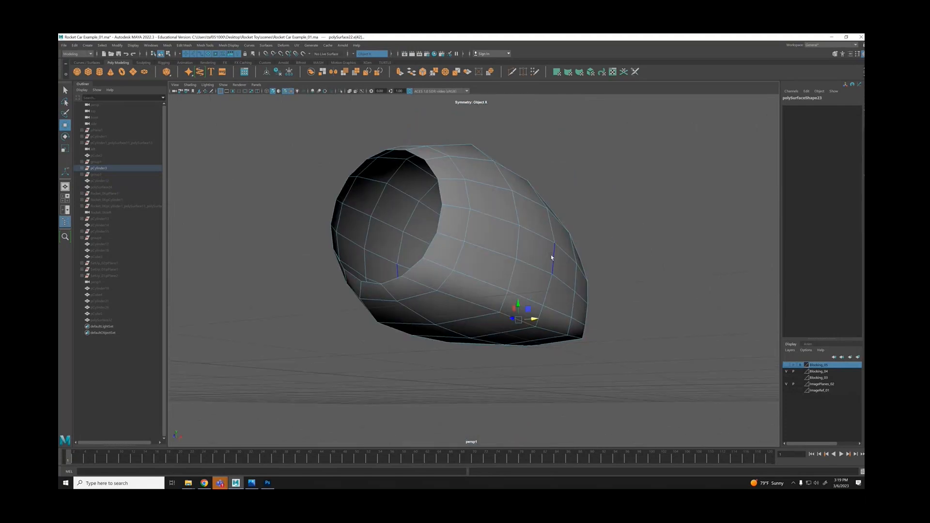
pyautogui.keyDown('alt'); pyautogui.moveTo(554, 260); pyautogui.dragTo(513, 235); pyautogui.keyUp('alt')
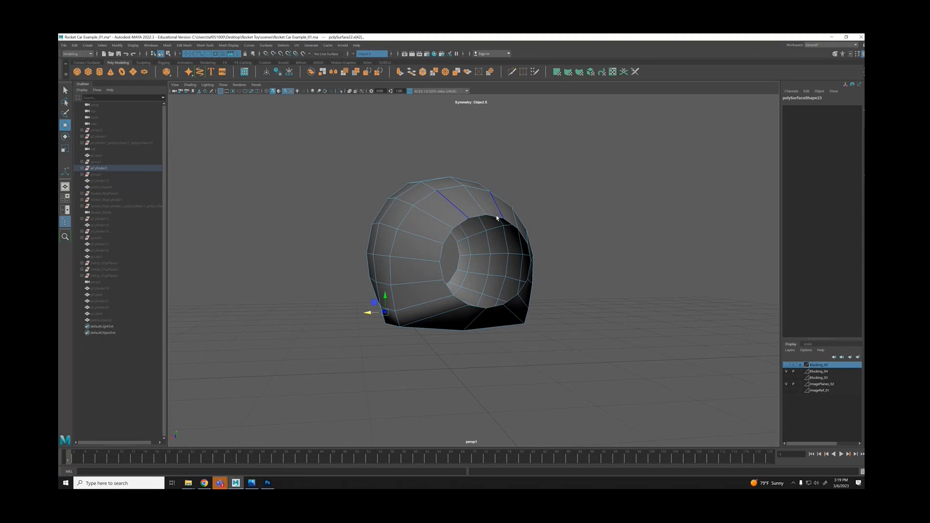
pyautogui.moveTo(491, 215); pyautogui.dragTo(491, 204, button='right')
pyautogui.keyDown('alt'); pyautogui.moveTo(604, 260); pyautogui.dragTo(562, 251); pyautogui.keyUp('alt')
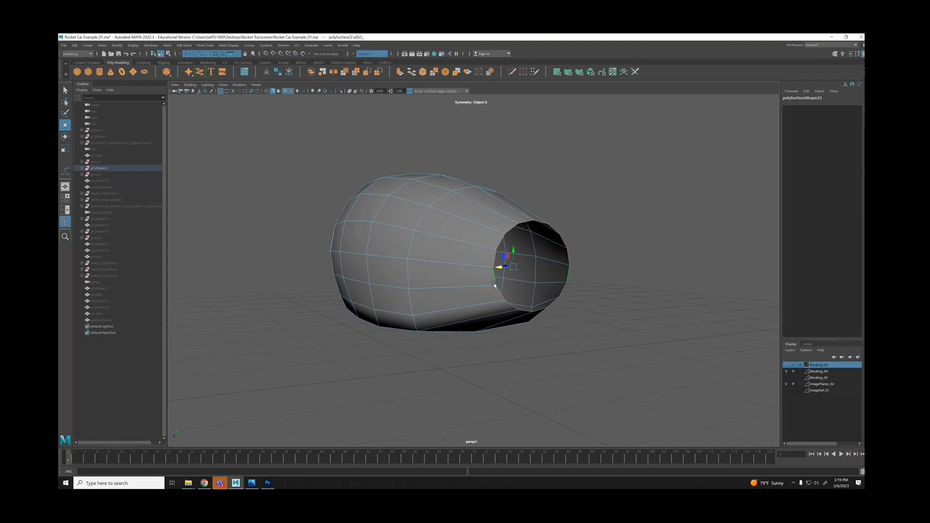
pyautogui.moveTo(509, 258)
pyautogui.keyDown('alt'); pyautogui.mouseDown()
pyautogui.moveTo(585, 249)
pyautogui.moveTo(506, 241)
pyautogui.mouseUp(); pyautogui.keyUp('alt')
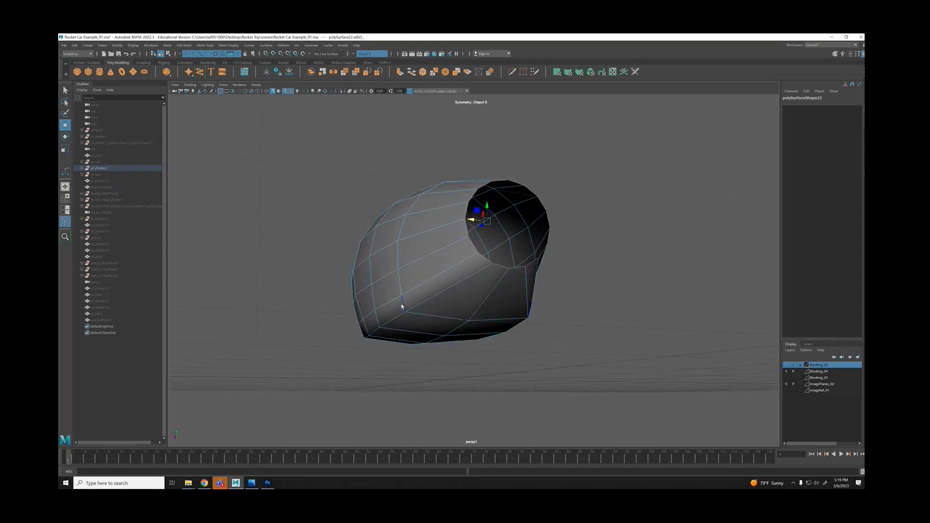
pyautogui.keyDown('alt'); pyautogui.moveTo(466, 310); pyautogui.dragTo(579, 284); pyautogui.keyUp('alt')
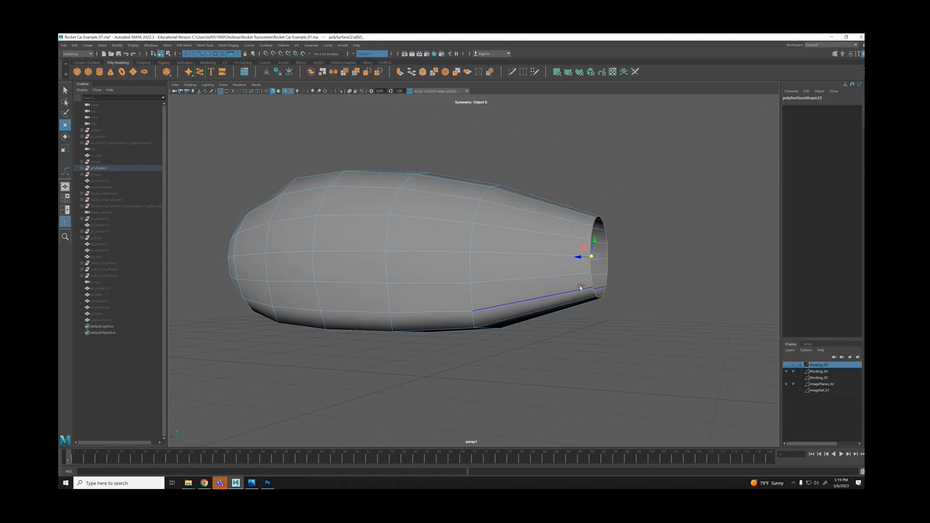
# Bring back the hidden car parts and compare the rear fins, handlebar dome and side disc with the reference photos.
pyautogui.hotkey('ctrl', '1')
pyautogui.keyDown('alt'); pyautogui.moveTo(477, 271); pyautogui.dragTo(535, 296); pyautogui.keyUp('alt')
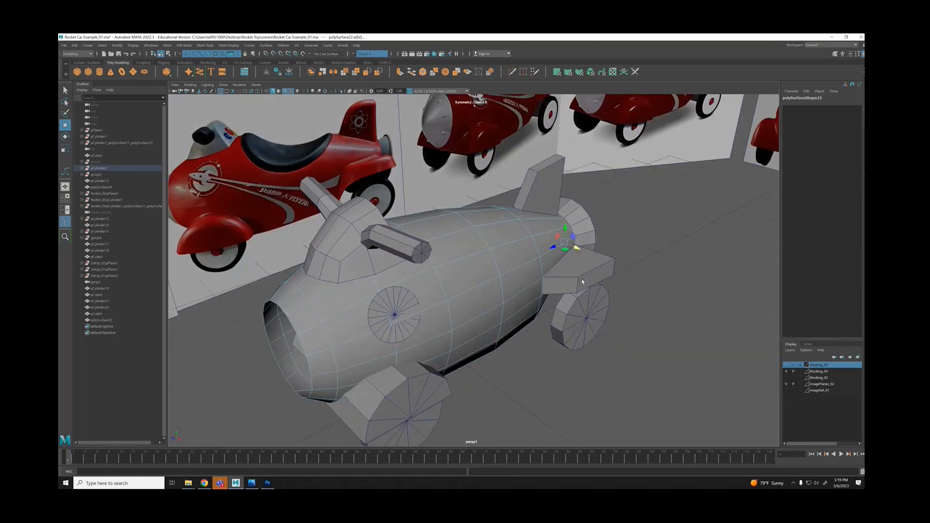
pyautogui.click(586, 280)
pyautogui.keyDown('alt'); pyautogui.moveTo(603, 276); pyautogui.dragTo(512, 151); pyautogui.keyUp('alt')
pyautogui.click(352, 195)
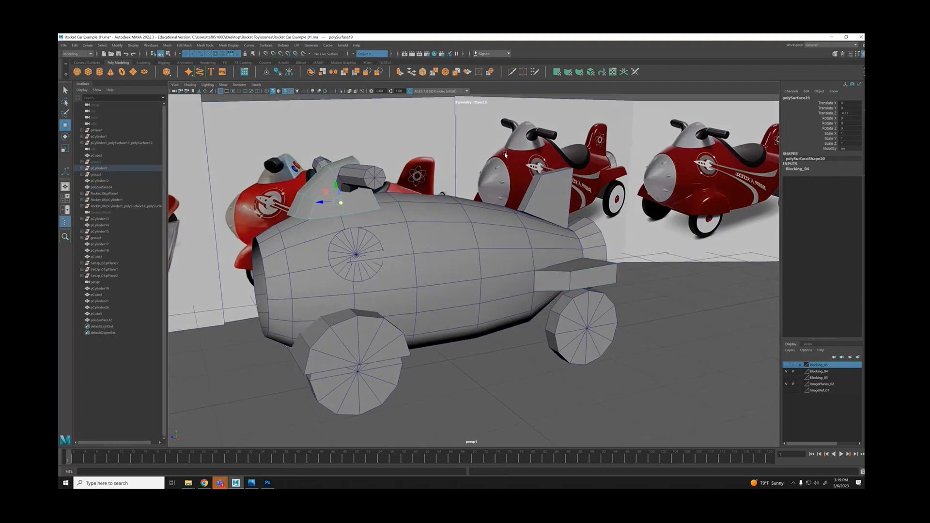
pyautogui.keyDown('alt'); pyautogui.moveTo(570, 144); pyautogui.dragTo(561, 255); pyautogui.keyUp('alt')
pyautogui.click(501, 219)
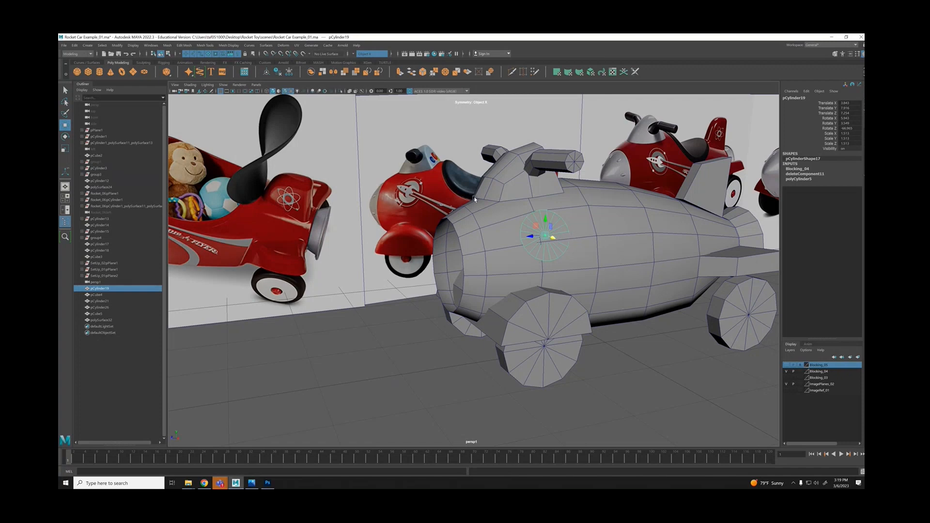
# Compare the round disc on the car's side with the rocket emblem in the reference photos.
pyautogui.keyDown('alt'); pyautogui.moveTo(556, 215); pyautogui.dragTo(473, 199); pyautogui.keyUp('alt')
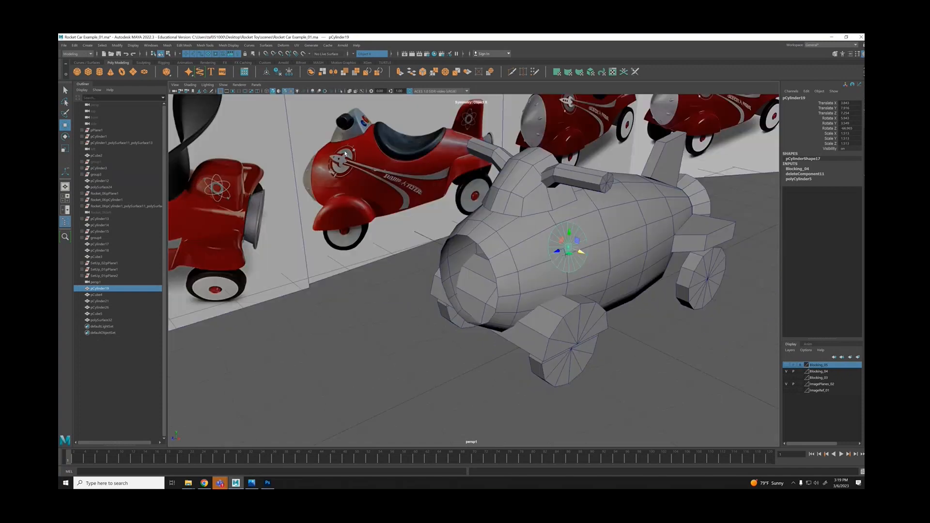
pyautogui.keyDown('alt'); pyautogui.moveTo(362, 162); pyautogui.dragTo(523, 313, button='middle'); pyautogui.keyUp('alt')
pyautogui.keyDown('alt'); pyautogui.moveTo(524, 313); pyautogui.dragTo(531, 239); pyautogui.keyUp('alt')
pyautogui.keyDown('alt'); pyautogui.moveTo(531, 239); pyautogui.dragTo(435, 257, button='right'); pyautogui.keyUp('alt')
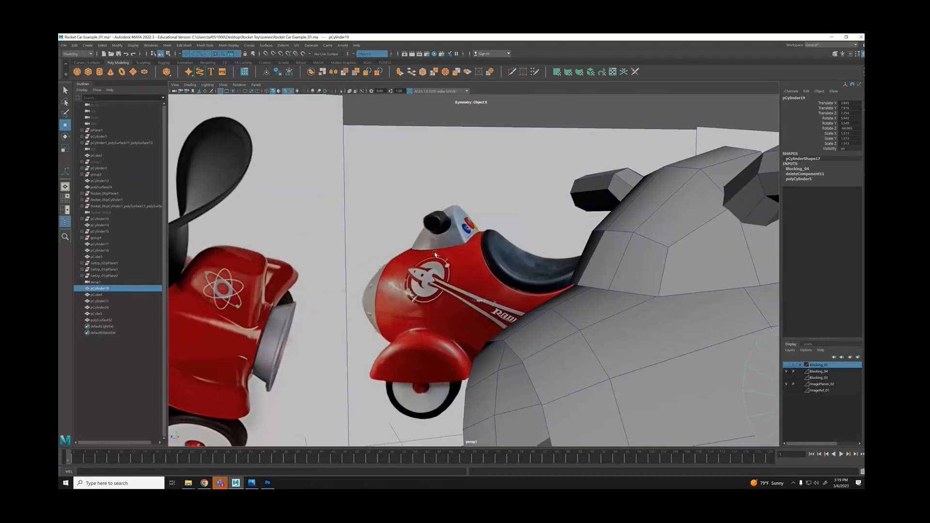
pyautogui.keyDown('alt'); pyautogui.moveTo(698, 261); pyautogui.dragTo(593, 260, button='right'); pyautogui.keyUp('alt')
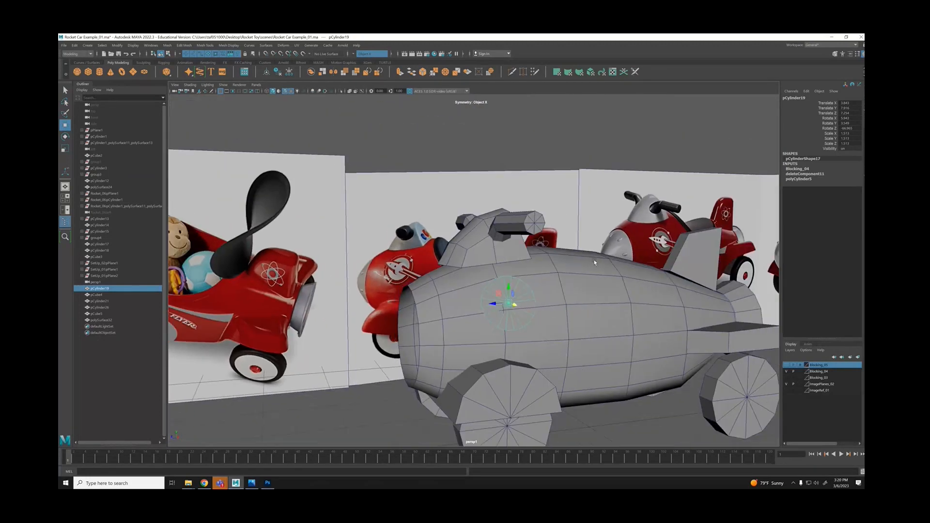
pyautogui.click(594, 260)
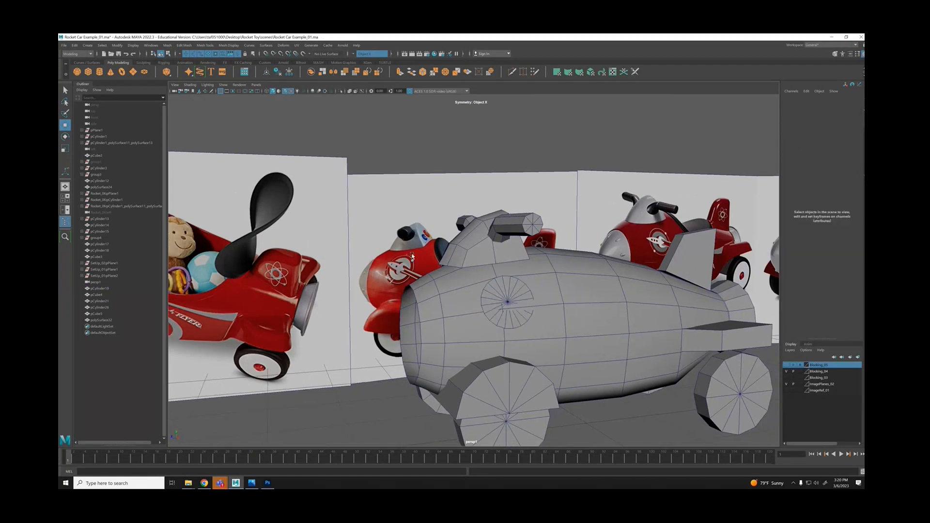
pyautogui.keyDown('alt'); pyautogui.moveTo(575, 343); pyautogui.dragTo(642, 287, button='middle'); pyautogui.keyUp('alt')
pyautogui.keyDown('alt'); pyautogui.moveTo(641, 287); pyautogui.dragTo(650, 288); pyautogui.keyUp('alt')
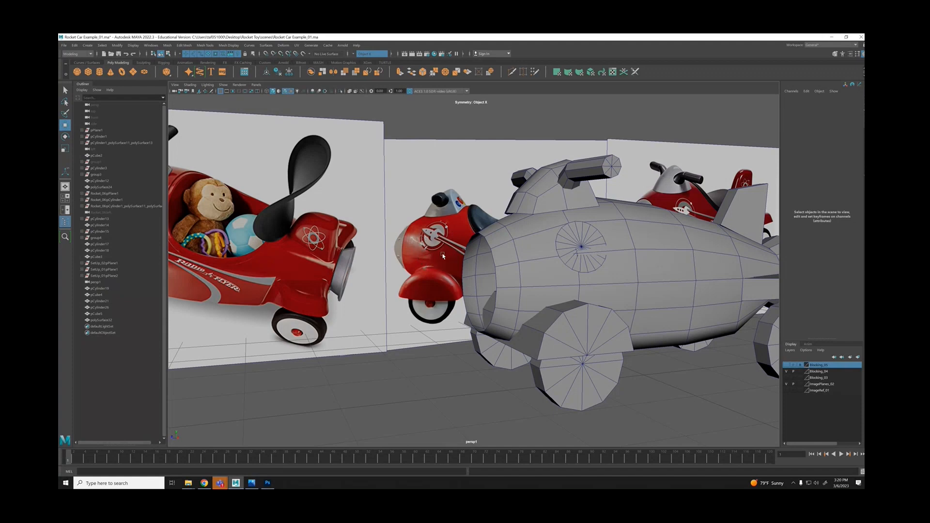
# Try hiding the round disc on the rocket body's side, and undo the hiding.
pyautogui.click(587, 235)
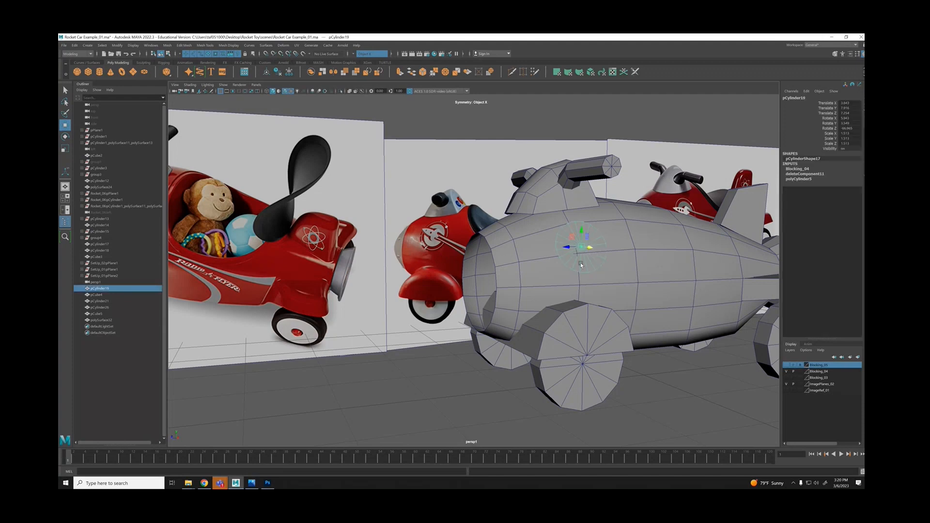
pyautogui.keyDown('alt'); pyautogui.moveTo(584, 259); pyautogui.dragTo(555, 223); pyautogui.keyUp('alt')
pyautogui.hotkey('ctrl', 'h')
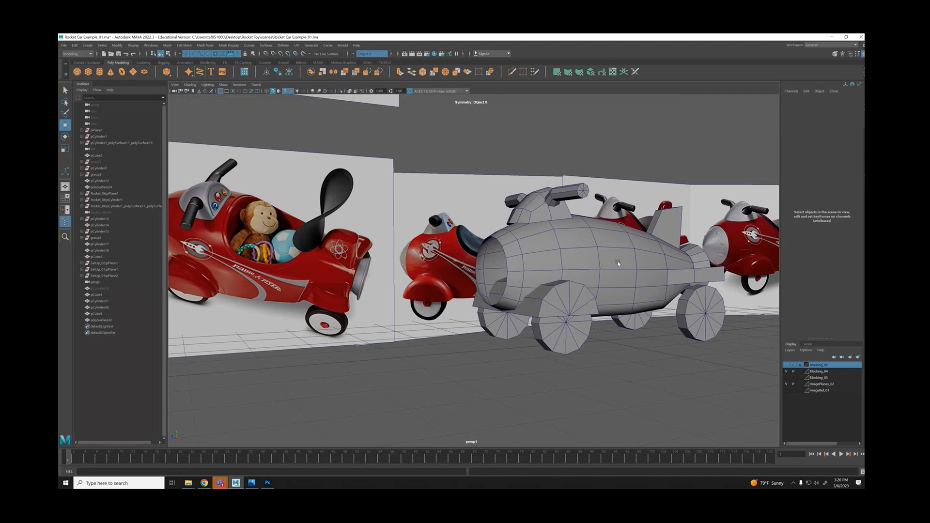
pyautogui.keyDown('alt'); pyautogui.moveTo(618, 263); pyautogui.dragTo(581, 249); pyautogui.keyUp('alt')
pyautogui.hotkey('ctrl', 'shift', 'h')
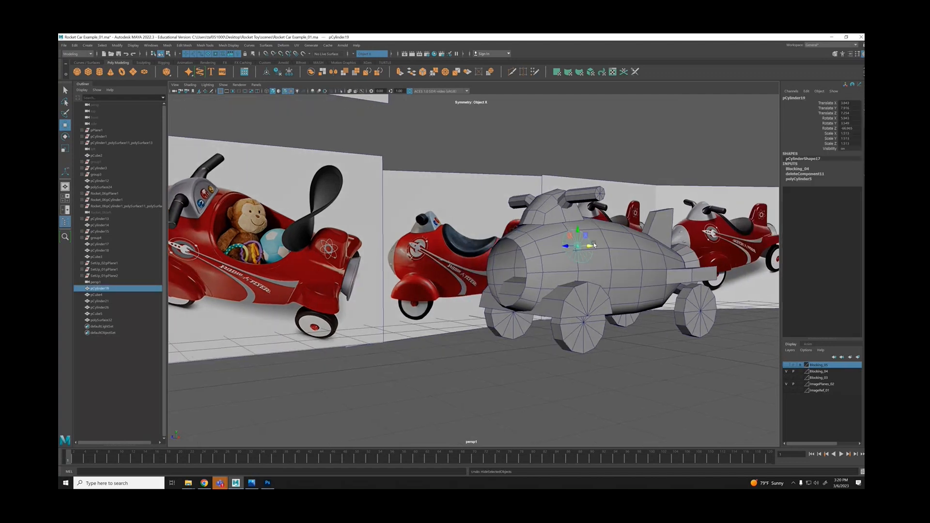
# Examine the car's open front and the nose cones shown in the reference photos.
pyautogui.click(707, 305)
pyautogui.keyDown('alt'); pyautogui.moveTo(707, 305); pyautogui.dragTo(484, 308); pyautogui.keyUp('alt')
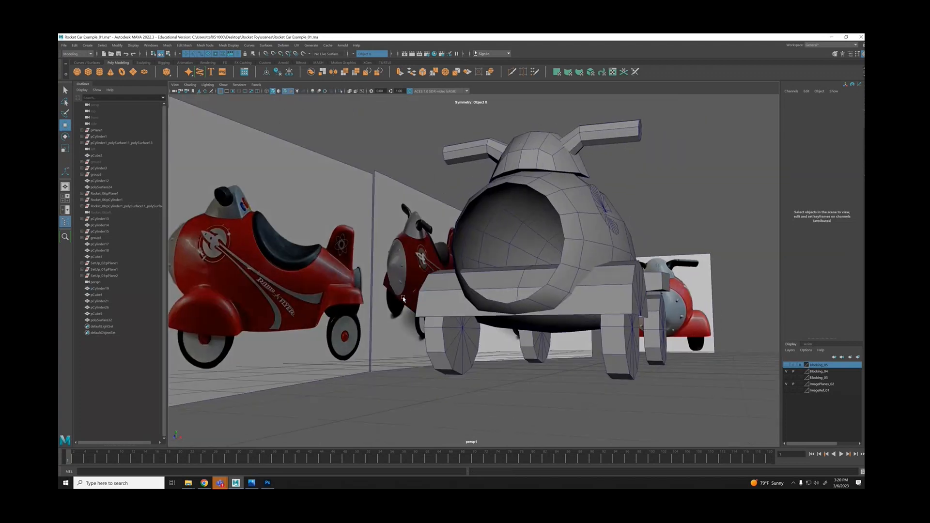
pyautogui.keyDown('alt'); pyautogui.moveTo(404, 298); pyautogui.dragTo(694, 289); pyautogui.keyUp('alt')
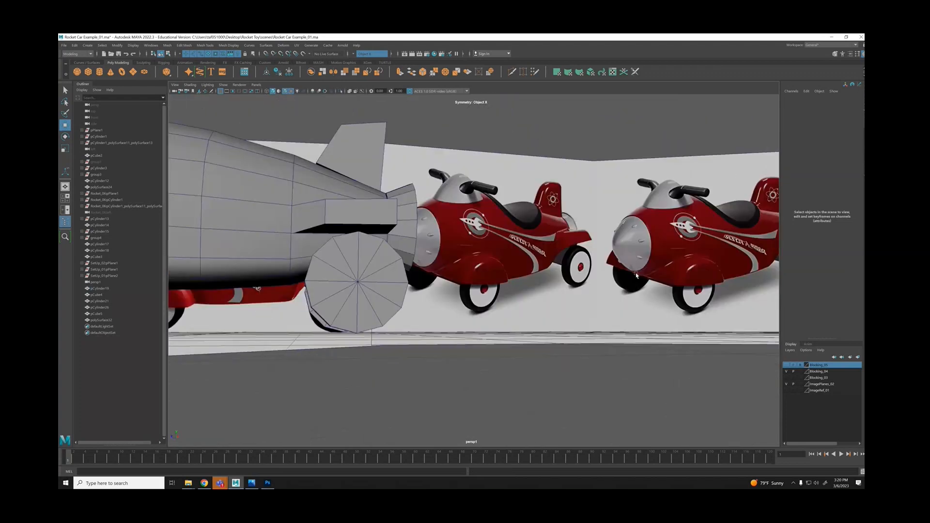
pyautogui.scroll(5, 500, 249)
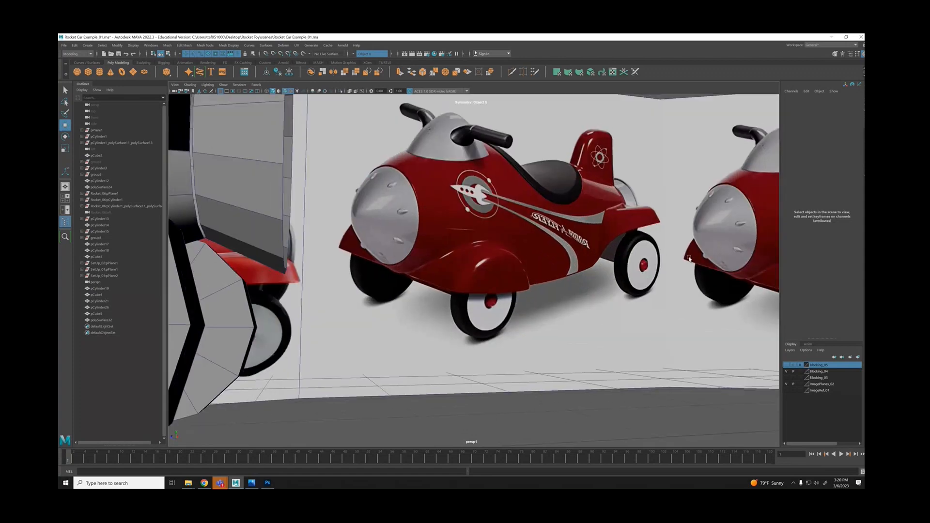
pyautogui.scroll(3, 500, 250)
pyautogui.press('q')
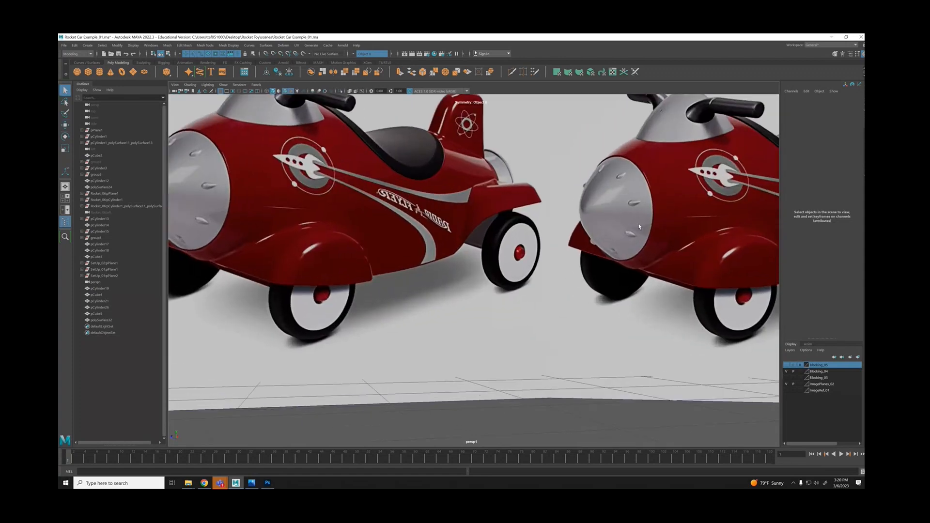
pyautogui.keyDown('alt'); pyautogui.moveTo(658, 265); pyautogui.dragTo(204, 260, button='right'); pyautogui.keyUp('alt')
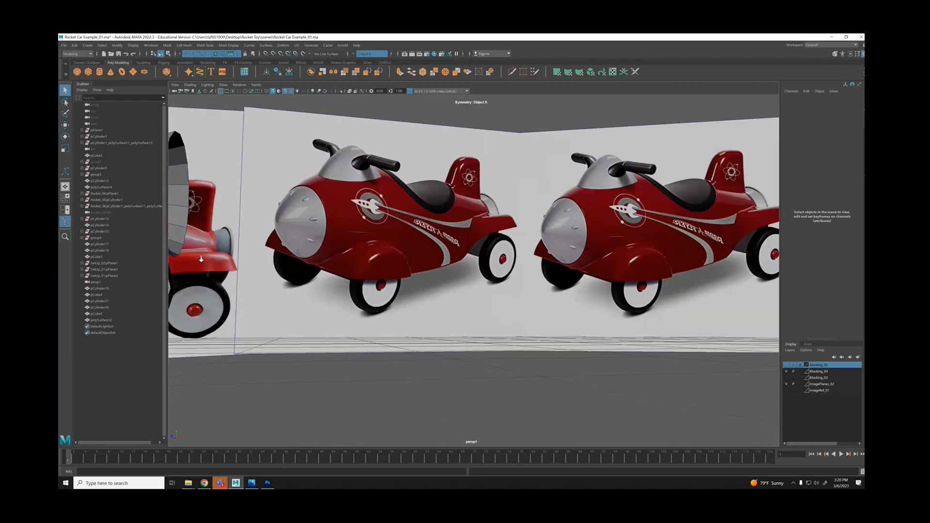
# Select the front fender piece and compare its shape over the wheels with the reference photos.
pyautogui.keyDown('alt'); pyautogui.moveTo(203, 259); pyautogui.dragTo(560, 249); pyautogui.keyUp('alt')
pyautogui.keyDown('alt'); pyautogui.moveTo(561, 248); pyautogui.dragTo(271, 242, button='right'); pyautogui.keyUp('alt')
pyautogui.keyDown('alt'); pyautogui.moveTo(271, 242); pyautogui.dragTo(400, 238); pyautogui.keyUp('alt')
pyautogui.keyDown('alt'); pyautogui.moveTo(399, 237); pyautogui.dragTo(525, 270, button='right'); pyautogui.keyUp('alt')
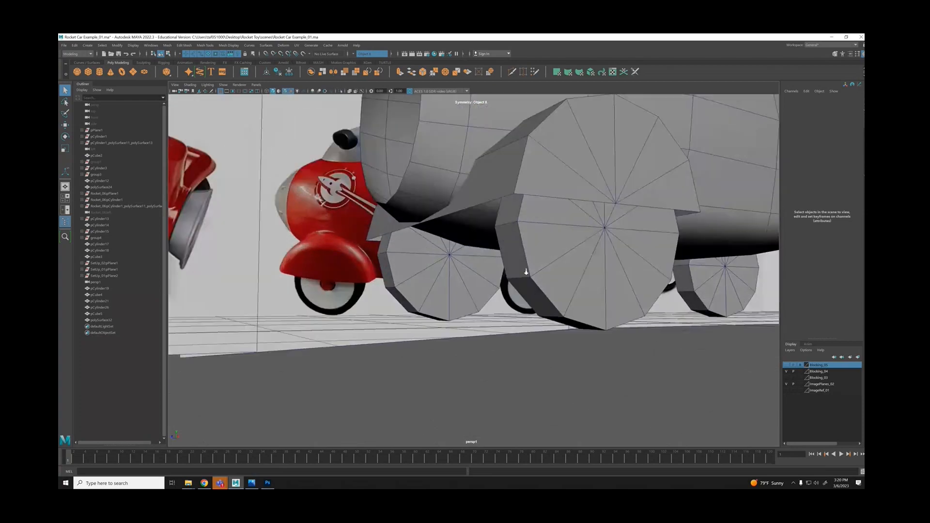
pyautogui.keyDown('alt'); pyautogui.moveTo(525, 269); pyautogui.dragTo(507, 416, button='middle'); pyautogui.keyUp('alt')
pyautogui.keyDown('alt'); pyautogui.moveTo(423, 374); pyautogui.dragTo(388, 282); pyautogui.keyUp('alt')
pyautogui.click(405, 255)
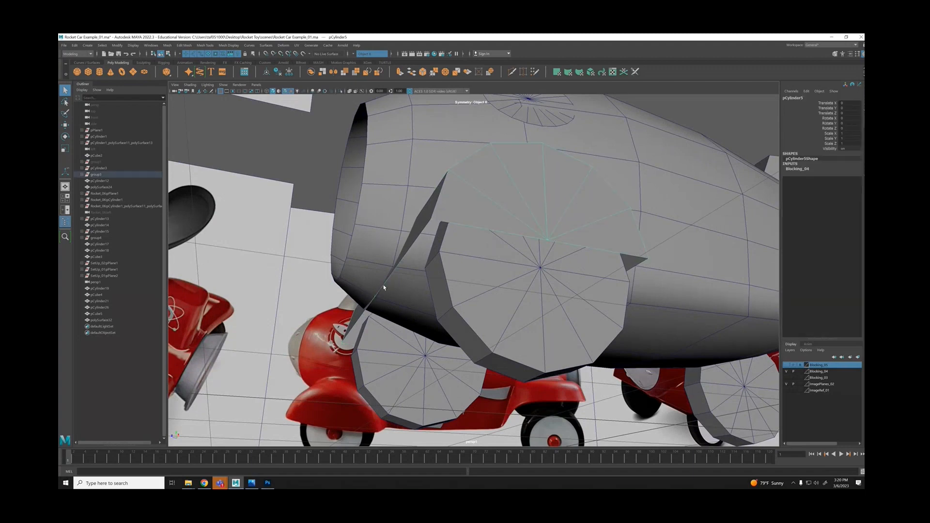
pyautogui.keyDown('alt'); pyautogui.moveTo(383, 288); pyautogui.dragTo(444, 285); pyautogui.keyUp('alt')
pyautogui.keyDown('alt'); pyautogui.moveTo(443, 285); pyautogui.dragTo(388, 282, button='right'); pyautogui.keyUp('alt')
pyautogui.moveTo(571, 282)
pyautogui.keyDown('alt'); pyautogui.mouseDown()
pyautogui.moveTo(544, 284)
pyautogui.moveTo(587, 292)
pyautogui.mouseUp(); pyautogui.keyUp('alt')
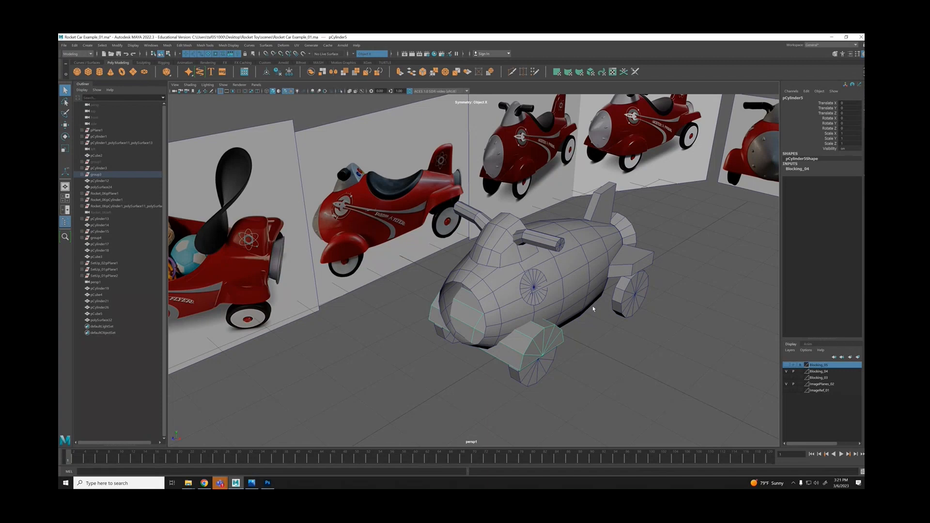
pyautogui.keyDown('alt'); pyautogui.moveTo(600, 330); pyautogui.dragTo(580, 280); pyautogui.keyUp('alt')
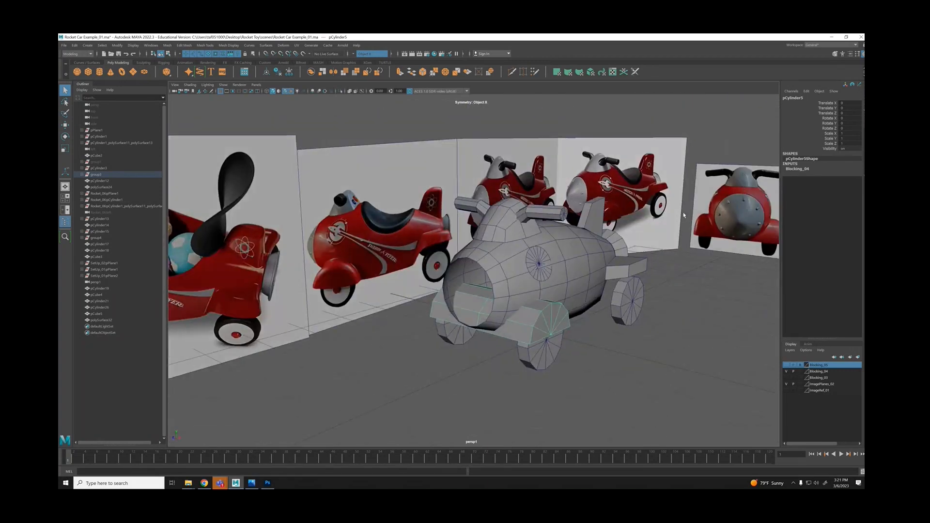
# Select the rocket body and compare its silhouette and front opening with the reference photos from several angles.
pyautogui.click(579, 266)
pyautogui.keyDown('alt'); pyautogui.moveTo(579, 266); pyautogui.dragTo(534, 217); pyautogui.keyUp('alt')
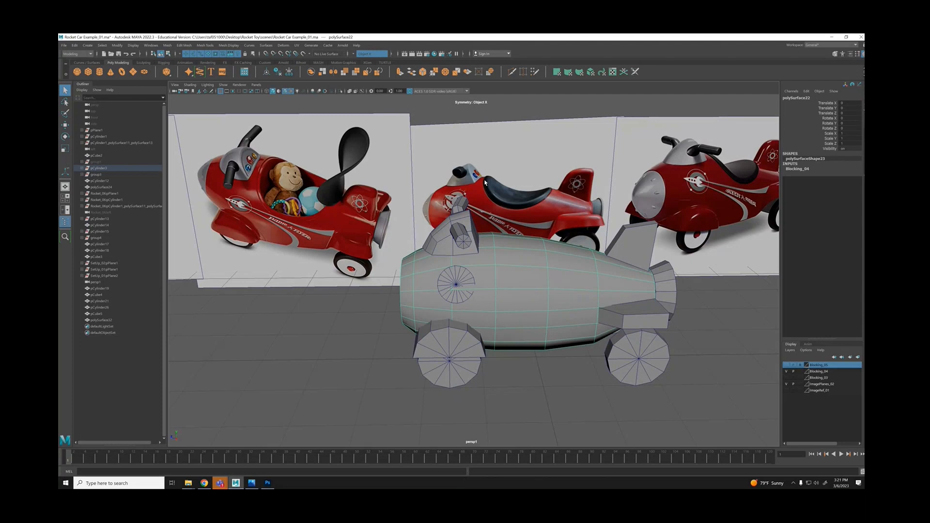
pyautogui.keyDown('alt'); pyautogui.moveTo(530, 213); pyautogui.dragTo(621, 284); pyautogui.keyUp('alt')
pyautogui.keyDown('alt'); pyautogui.moveTo(683, 315); pyautogui.dragTo(528, 286); pyautogui.keyUp('alt')
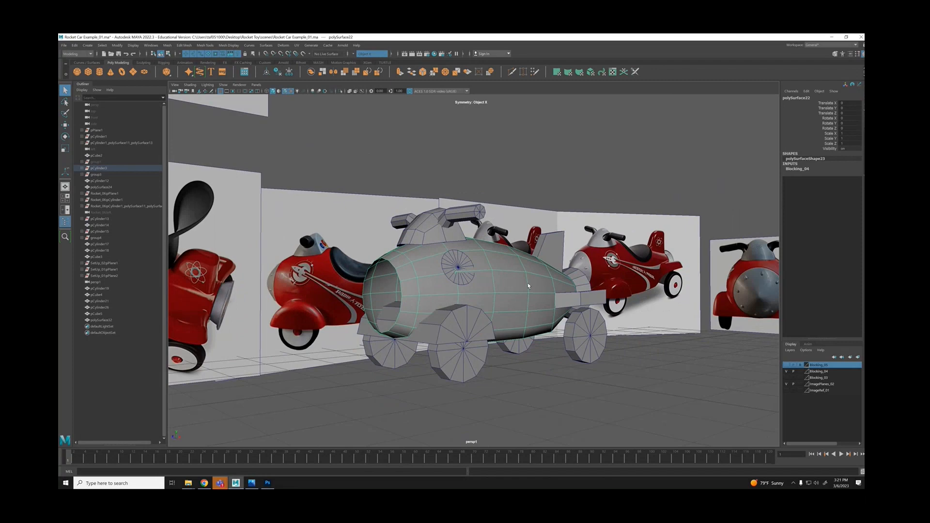
pyautogui.keyDown('alt'); pyautogui.moveTo(458, 240); pyautogui.dragTo(490, 283); pyautogui.keyUp('alt')
pyautogui.keyDown('alt'); pyautogui.moveTo(490, 284); pyautogui.dragTo(508, 288, button='right'); pyautogui.keyUp('alt')
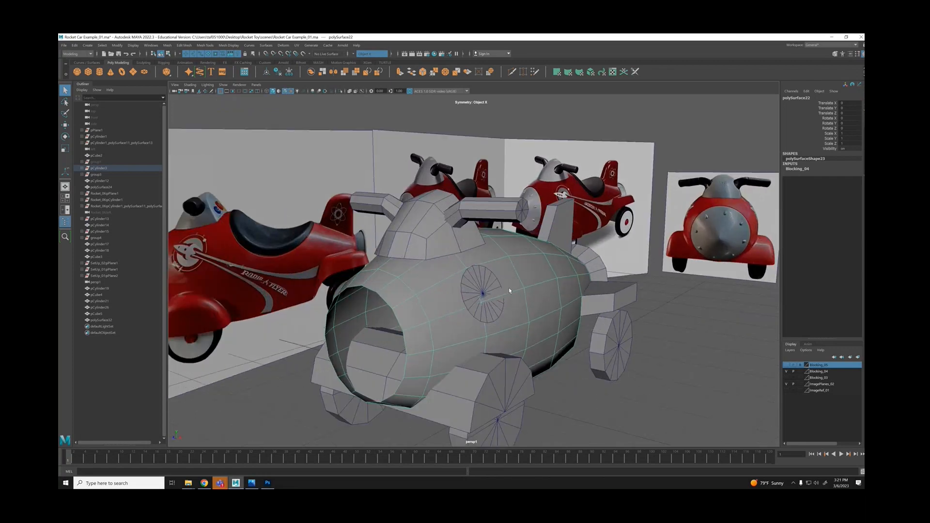
pyautogui.moveTo(509, 288)
pyautogui.keyDown('alt'); pyautogui.mouseDown()
pyautogui.moveTo(489, 285)
pyautogui.moveTo(528, 274)
pyautogui.moveTo(509, 275)
pyautogui.mouseUp(); pyautogui.keyUp('alt')
pyautogui.click(461, 320)
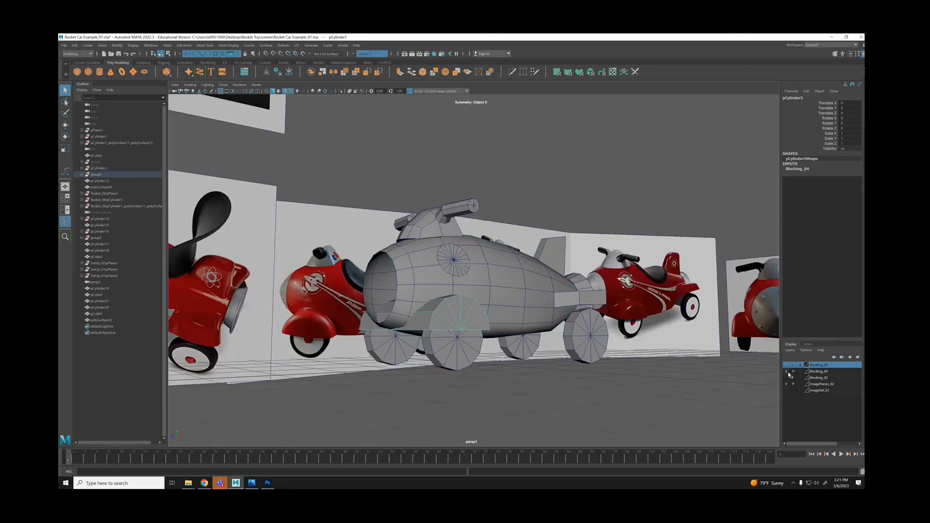
# Hide the Blocking_04 layer, show the Blocking_05 layer and examine its red-coloured car from the front and side.
pyautogui.click(787, 365)
pyautogui.click(788, 366)
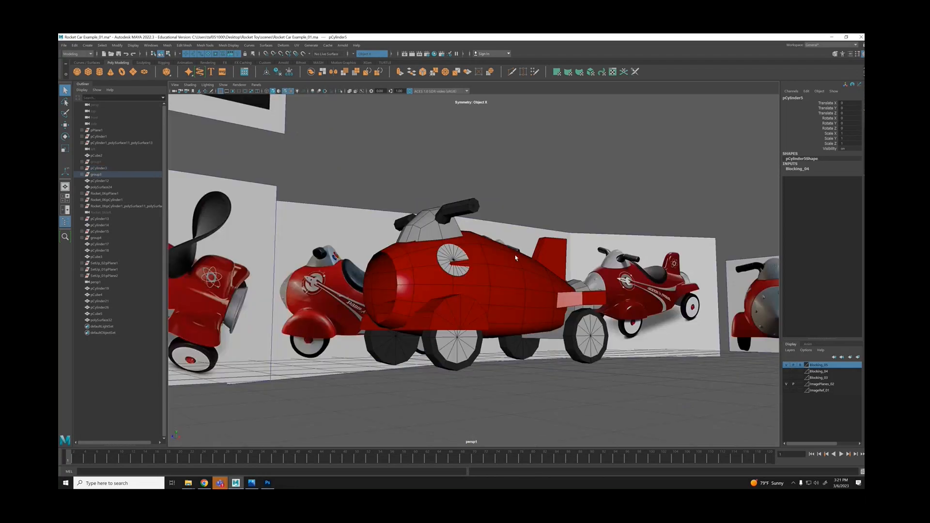
pyautogui.keyDown('alt'); pyautogui.moveTo(516, 258); pyautogui.dragTo(456, 259); pyautogui.keyUp('alt')
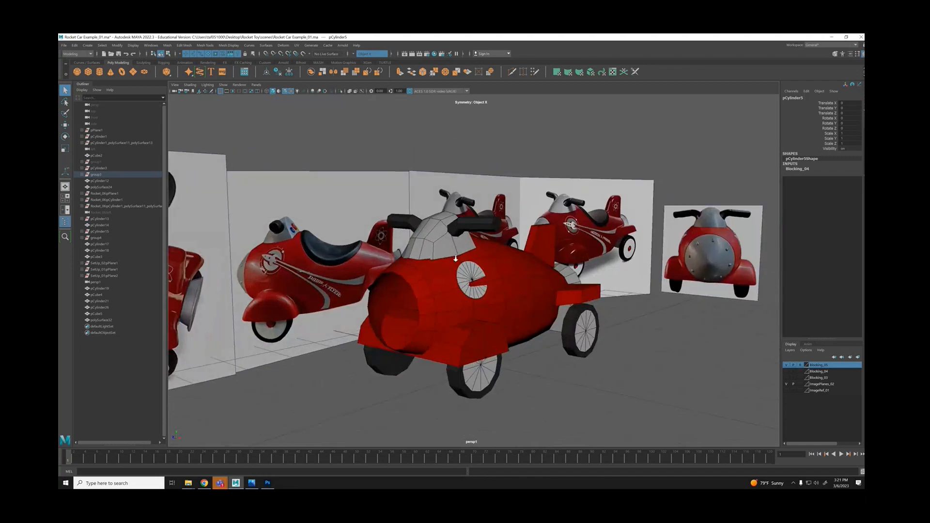
pyautogui.keyDown('alt'); pyautogui.moveTo(455, 259); pyautogui.dragTo(559, 263, button='right'); pyautogui.keyUp('alt')
pyautogui.keyDown('alt'); pyautogui.moveTo(558, 264); pyautogui.dragTo(519, 251); pyautogui.keyUp('alt')
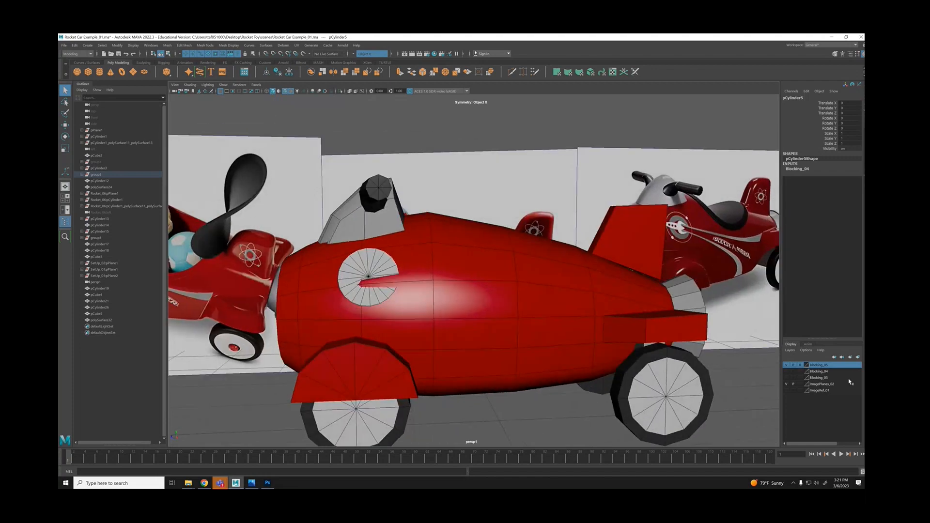
# Show the Blocking_04 layer as a template over Blocking_05 and compare both stages in the side view.
pyautogui.click(786, 371)
pyautogui.click(800, 371)
pyautogui.keyDown('alt'); pyautogui.moveTo(499, 270); pyautogui.dragTo(513, 316, button='right'); pyautogui.keyUp('alt')
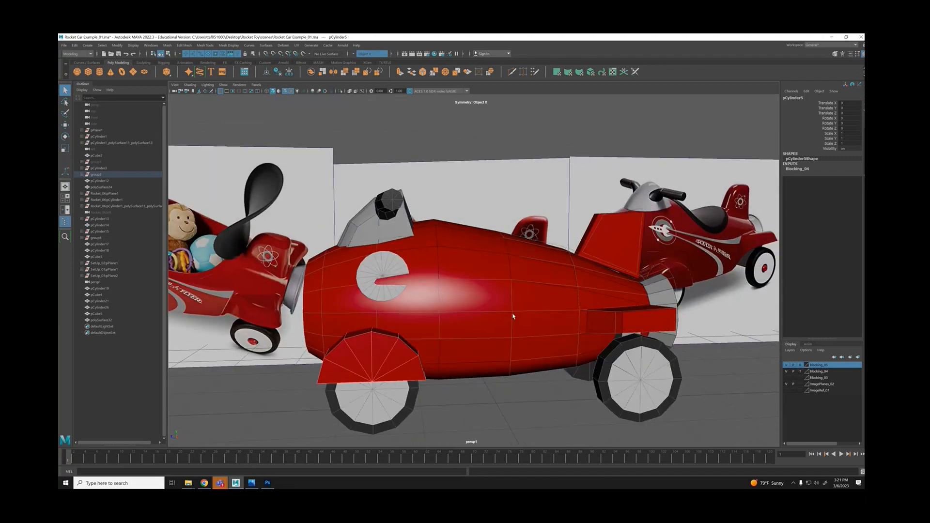
pyautogui.press('space')
pyautogui.press('space')
pyautogui.scroll(5, 682, 330)
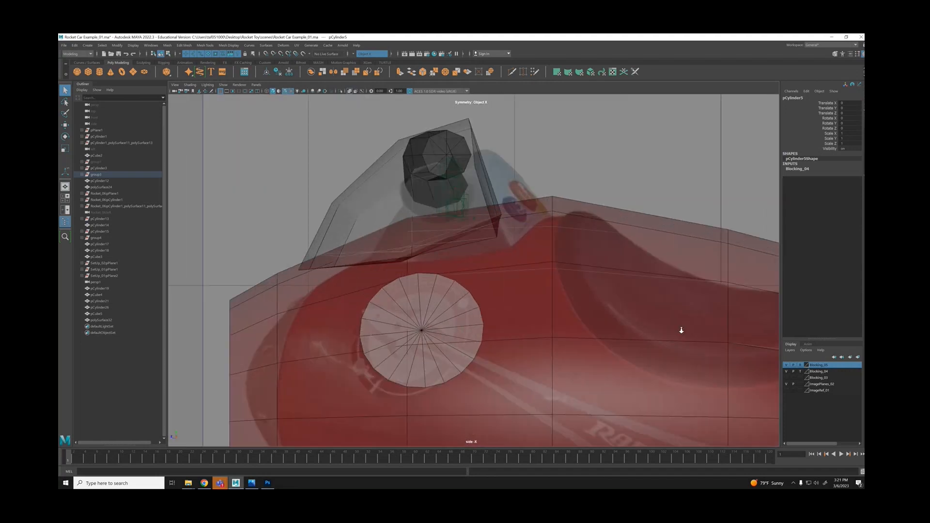
# Make the Blocking_05 layer selectable, select its rocket body and compare it with Blocking_04 in side and perspective views.
pyautogui.click(565, 207)
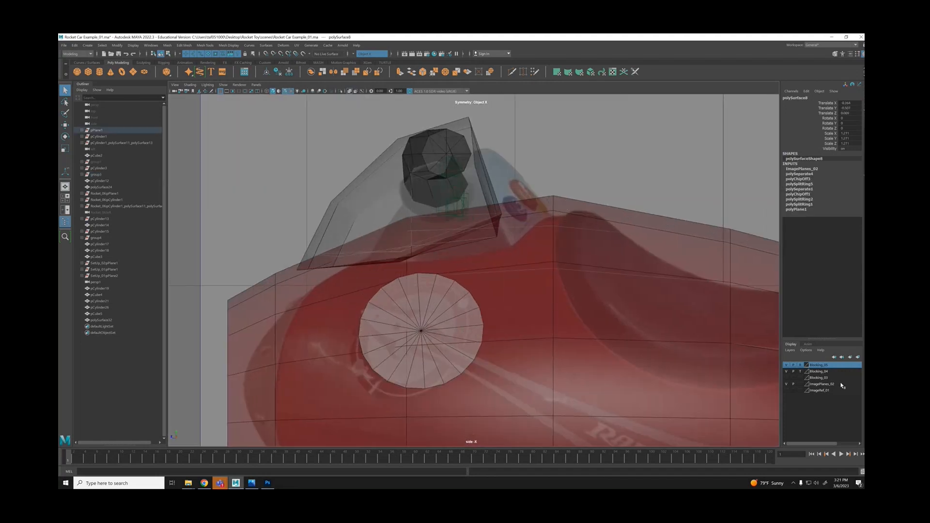
pyautogui.click(800, 365)
pyautogui.click(571, 214)
pyautogui.press('f')
pyautogui.scroll(-2, 489, 260)
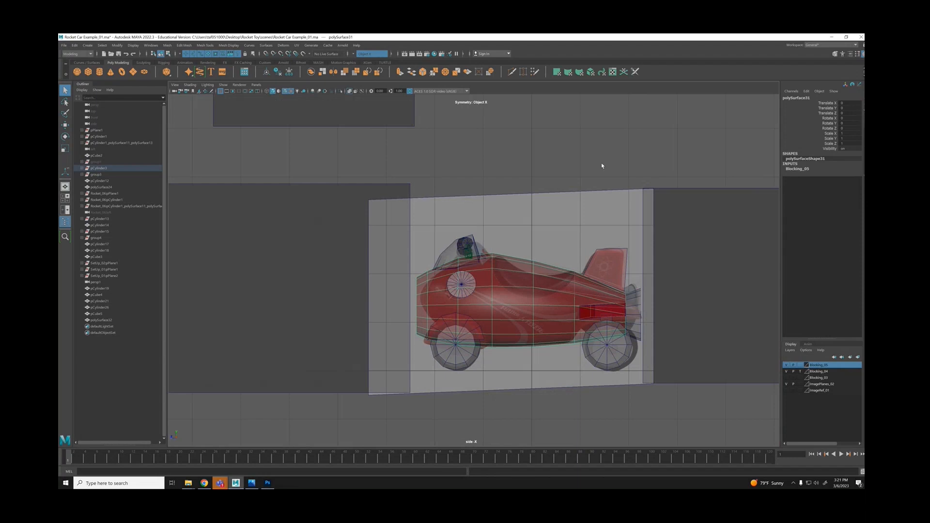
pyautogui.press('space')
pyautogui.press('space')
pyautogui.keyDown('alt'); pyautogui.moveTo(694, 202); pyautogui.dragTo(597, 187); pyautogui.keyUp('alt')
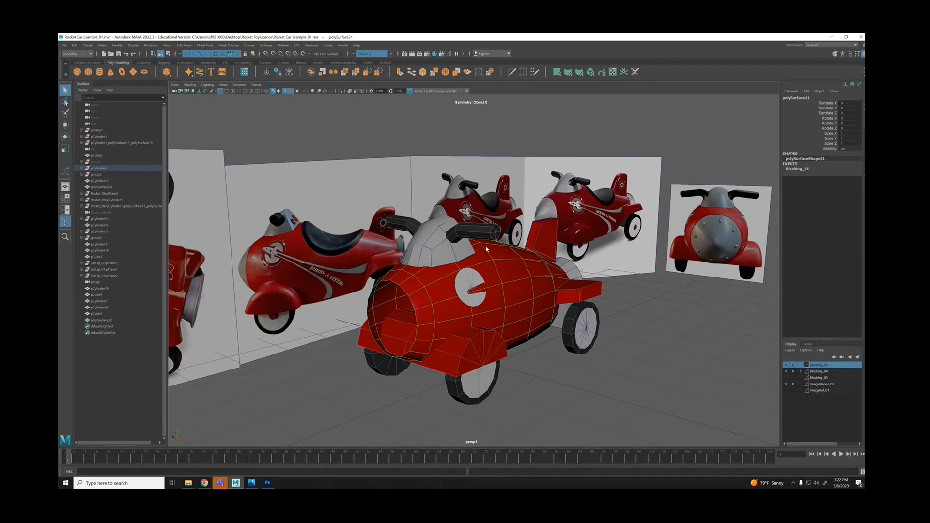
# Return the Blocking_04 layer to normal display and hide it, leaving only the Blocking_05 car shown.
pyautogui.click(787, 365)
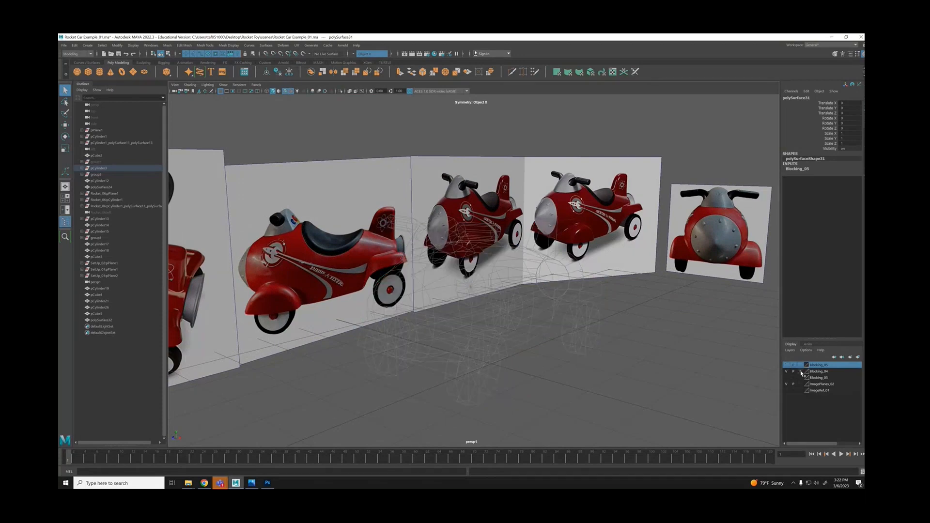
pyautogui.click(800, 371)
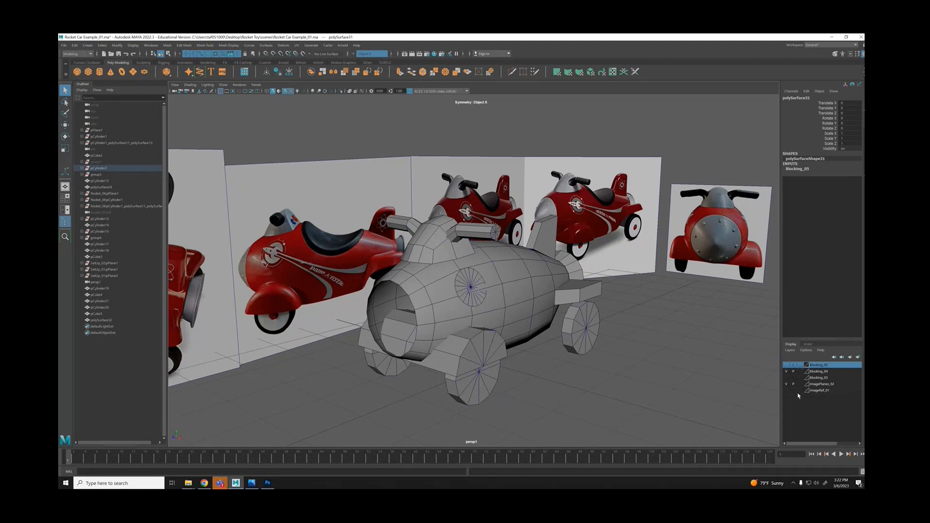
pyautogui.click(786, 371)
pyautogui.click(787, 366)
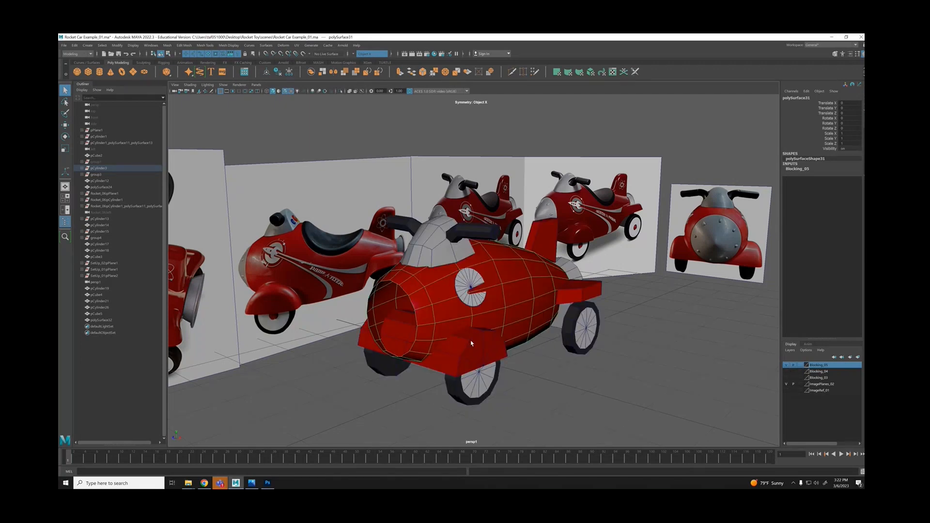
# Select the block between the rear wheels and examine the underside of the Blocking_05 car.
pyautogui.keyDown('alt'); pyautogui.moveTo(525, 326); pyautogui.dragTo(555, 304); pyautogui.keyUp('alt')
pyautogui.keyDown('alt'); pyautogui.moveTo(614, 305); pyautogui.dragTo(538, 363); pyautogui.keyUp('alt')
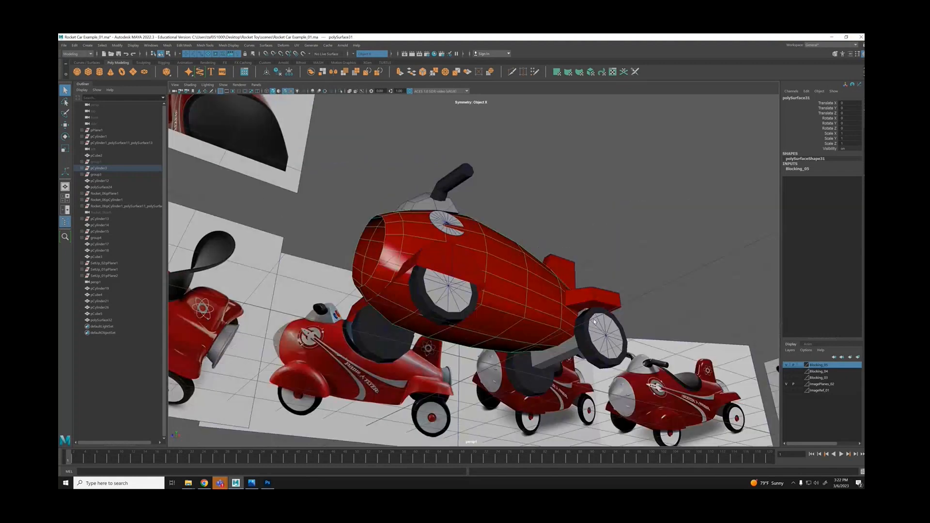
pyautogui.click(536, 364)
pyautogui.scroll(-10, 560, 347)
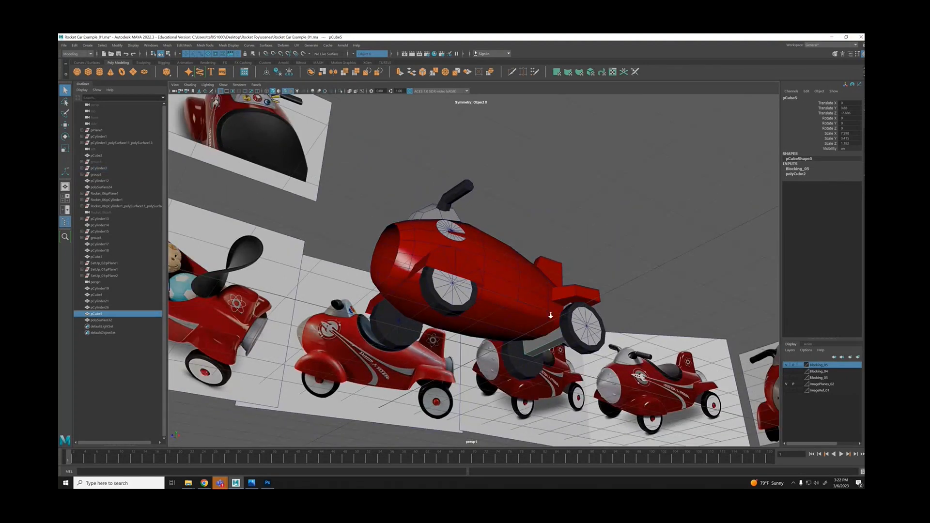
# Show the ImageRef_01 layer and examine its side, front and rear reference photos of the toy car.
pyautogui.click(785, 391)
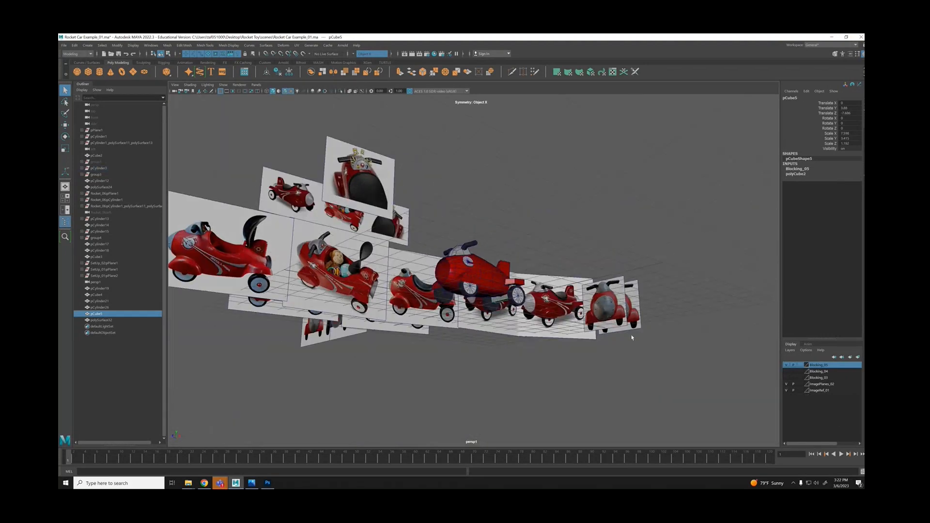
pyautogui.keyDown('alt'); pyautogui.moveTo(630, 334); pyautogui.dragTo(379, 223); pyautogui.keyUp('alt')
pyautogui.keyDown('alt'); pyautogui.moveTo(379, 223); pyautogui.dragTo(720, 273, button='middle'); pyautogui.keyUp('alt')
pyautogui.scroll(10, 659, 267)
pyautogui.scroll(3, 659, 268)
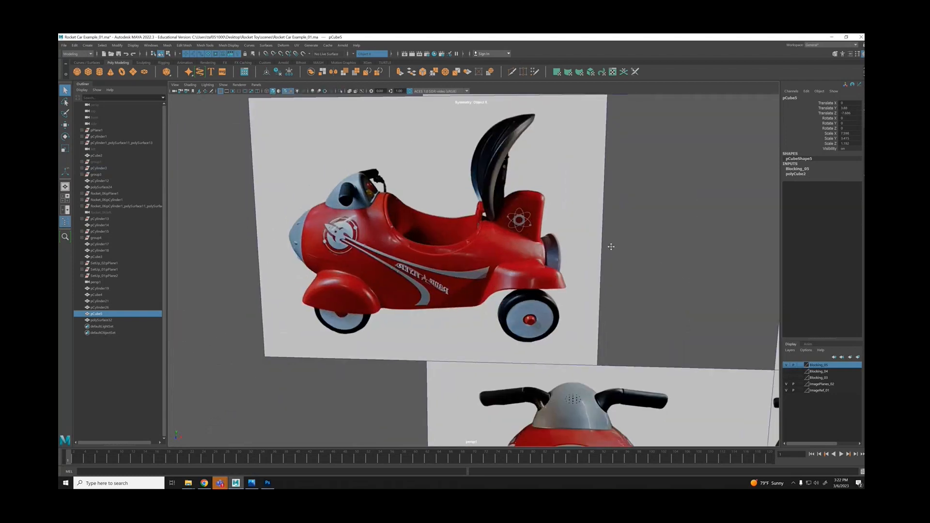
pyautogui.keyDown('alt'); pyautogui.moveTo(746, 421); pyautogui.dragTo(381, 191, button='middle'); pyautogui.keyUp('alt')
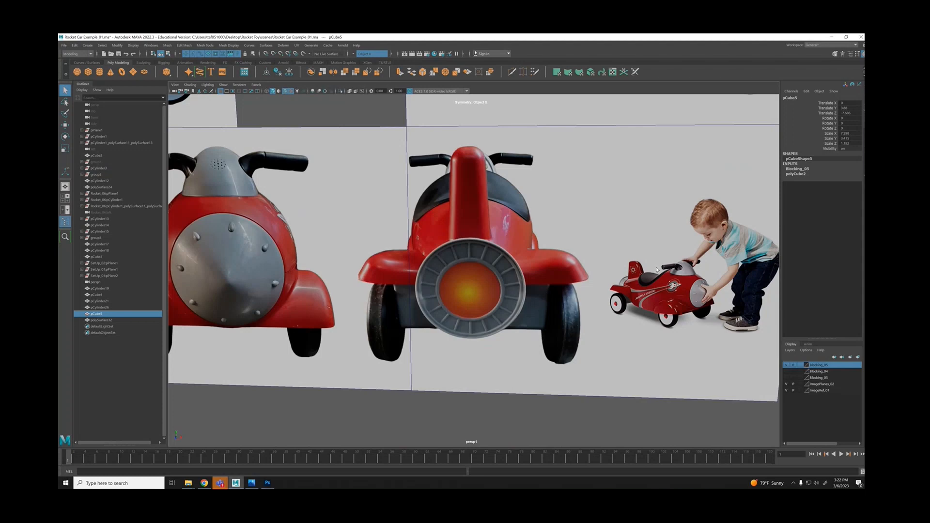
pyautogui.scroll(-1, 641, 279)
pyautogui.keyDown('alt'); pyautogui.moveTo(604, 288); pyautogui.dragTo(675, 293, button='right'); pyautogui.keyUp('alt')
pyautogui.keyDown('alt'); pyautogui.moveTo(675, 294); pyautogui.dragTo(403, 285, button='middle'); pyautogui.keyUp('alt')
pyautogui.keyDown('alt'); pyautogui.moveTo(403, 285); pyautogui.dragTo(432, 332, button='right'); pyautogui.keyUp('alt')
# Hide the ImageRef_01 layer and set the ImagePlanes_02 layer's display type to reference.
pyautogui.press('space')
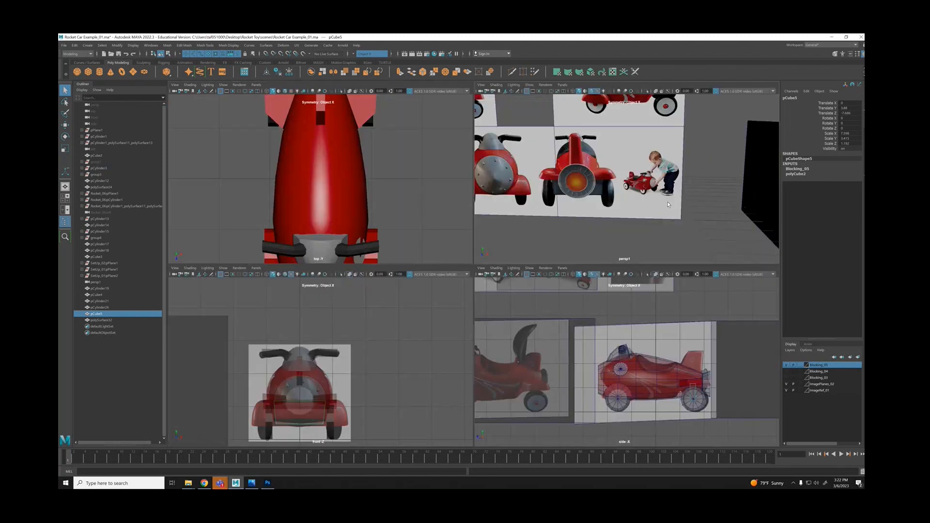
pyautogui.press('space')
pyautogui.scroll(-1, 642, 230)
pyautogui.click(786, 390)
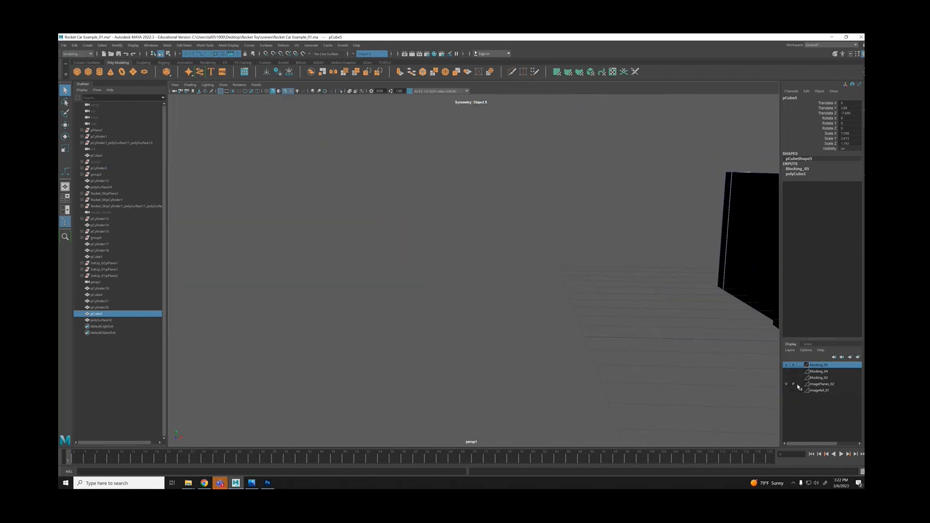
pyautogui.click(800, 384)
pyautogui.click(800, 385)
# Select the red rocket body and compare its shape with the side and three-quarter reference photos around it.
pyautogui.keyDown('alt'); pyautogui.moveTo(698, 286); pyautogui.dragTo(531, 271); pyautogui.keyUp('alt')
pyautogui.keyDown('alt'); pyautogui.moveTo(531, 271); pyautogui.dragTo(388, 278, button='right'); pyautogui.keyUp('alt')
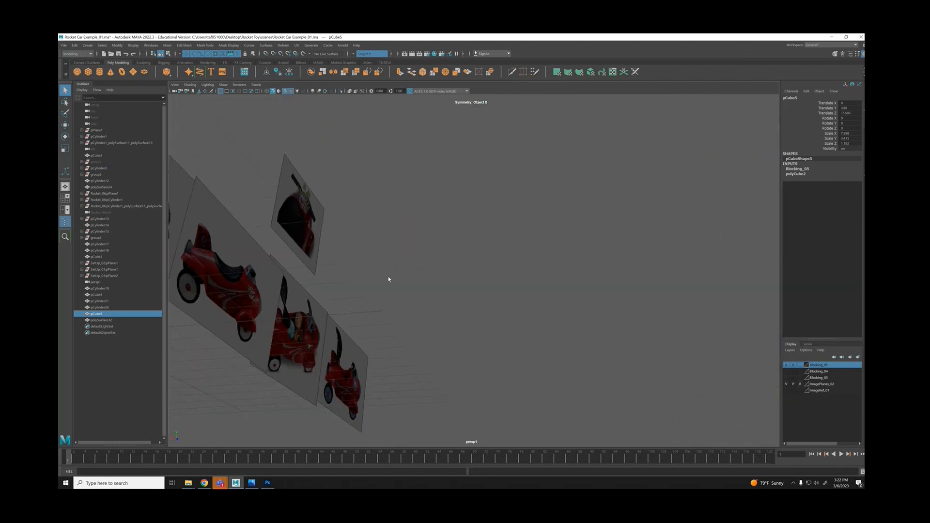
pyautogui.keyDown('alt'); pyautogui.moveTo(388, 278); pyautogui.dragTo(416, 301); pyautogui.keyUp('alt')
pyautogui.keyDown('alt'); pyautogui.moveTo(416, 301); pyautogui.dragTo(452, 300, button='right'); pyautogui.keyUp('alt')
pyautogui.click(471, 280)
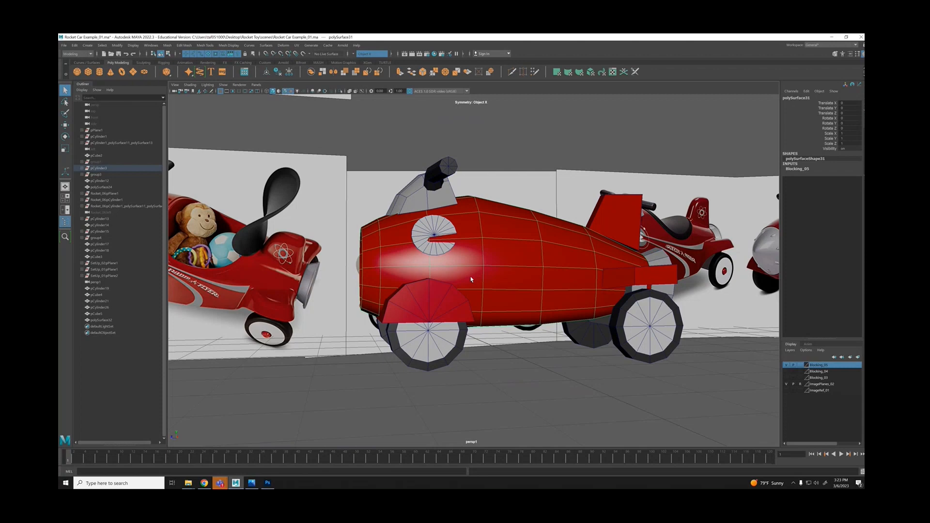
pyautogui.scroll(-4, 482, 280)
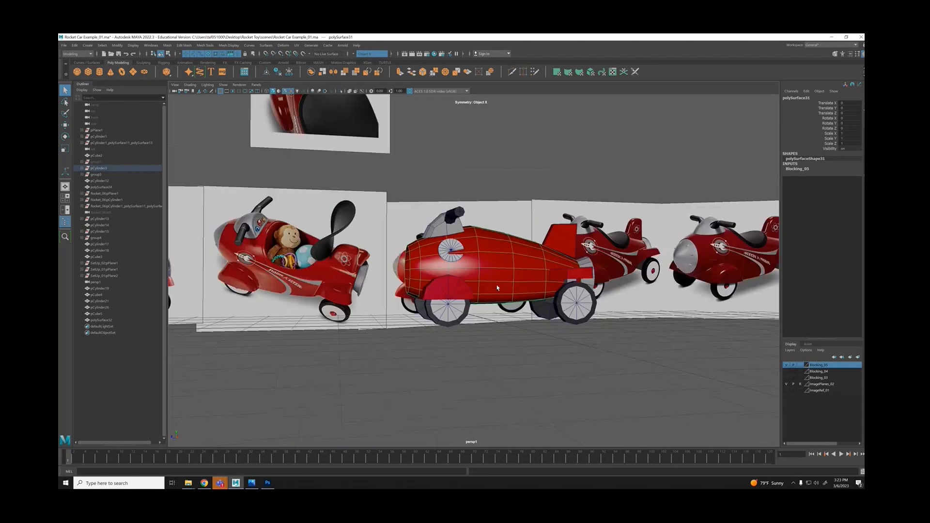
pyautogui.keyDown('alt'); pyautogui.moveTo(483, 279); pyautogui.dragTo(499, 287); pyautogui.keyUp('alt')
pyautogui.keyDown('alt'); pyautogui.moveTo(602, 285); pyautogui.dragTo(294, 261, button='middle'); pyautogui.keyUp('alt')
pyautogui.keyDown('alt'); pyautogui.moveTo(294, 261); pyautogui.dragTo(582, 300, button='right'); pyautogui.keyUp('alt')
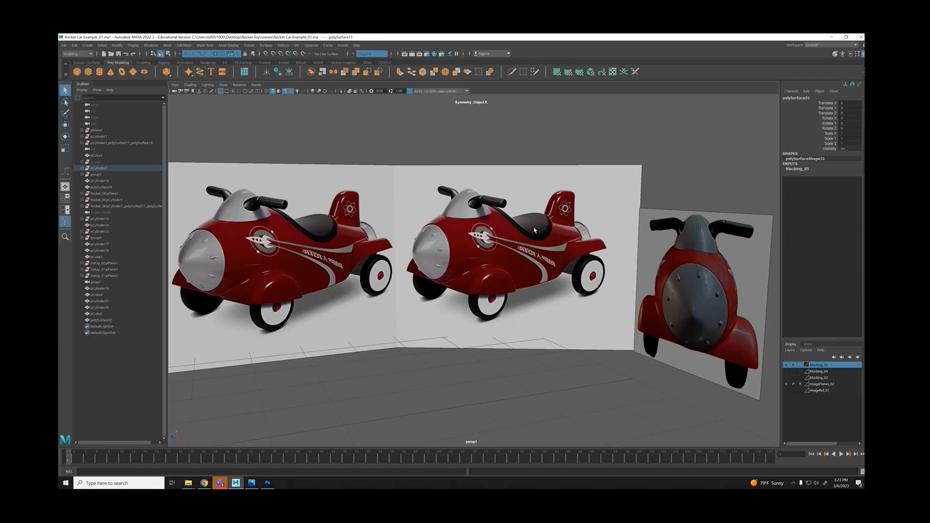
pyautogui.keyDown('alt'); pyautogui.moveTo(535, 230); pyautogui.dragTo(491, 242, button='right'); pyautogui.keyUp('alt')
pyautogui.keyDown('alt'); pyautogui.moveTo(467, 256); pyautogui.dragTo(584, 254); pyautogui.keyUp('alt')
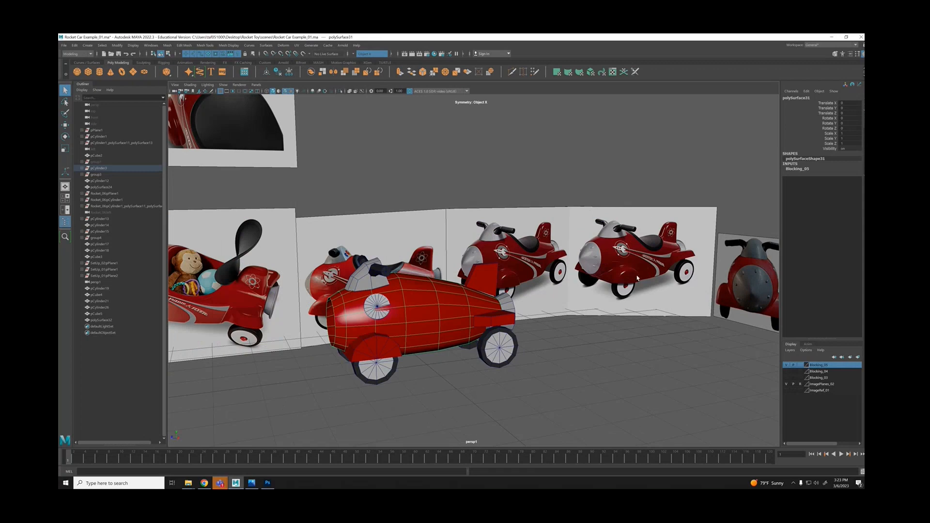
# Examine the blocked-out car beside the reference photos from a front three-quarter and a low side angle.
pyautogui.keyDown('alt'); pyautogui.moveTo(646, 278); pyautogui.dragTo(711, 287); pyautogui.keyUp('alt')
pyautogui.keyDown('alt'); pyautogui.moveTo(617, 301); pyautogui.dragTo(494, 306, button='middle'); pyautogui.keyUp('alt')
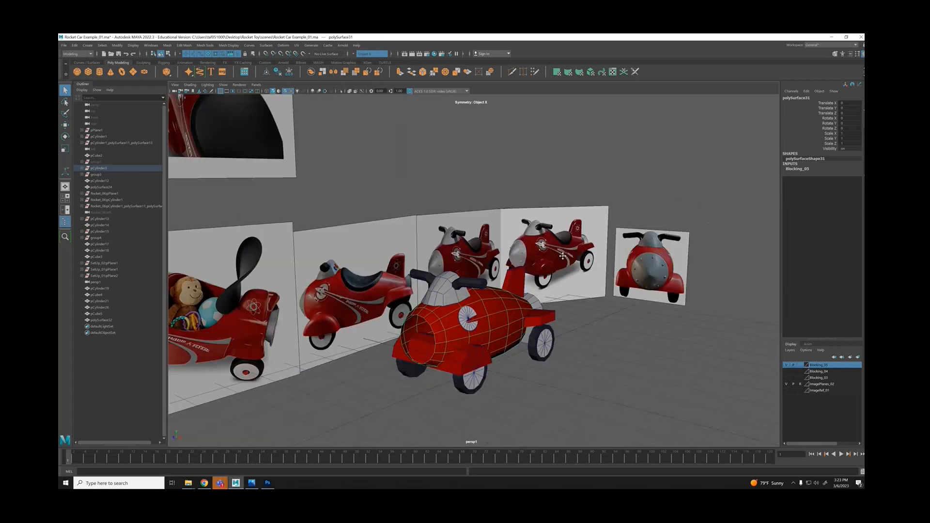
pyautogui.keyDown('alt'); pyautogui.moveTo(470, 311); pyautogui.dragTo(504, 333, button='right'); pyautogui.keyUp('alt')
pyautogui.keyDown('alt'); pyautogui.moveTo(505, 333); pyautogui.dragTo(467, 297); pyautogui.keyUp('alt')
pyautogui.keyDown('alt'); pyautogui.moveTo(450, 291); pyautogui.dragTo(625, 320, button='middle'); pyautogui.keyUp('alt')
pyautogui.keyDown('alt'); pyautogui.moveTo(625, 319); pyautogui.dragTo(639, 316); pyautogui.keyUp('alt')
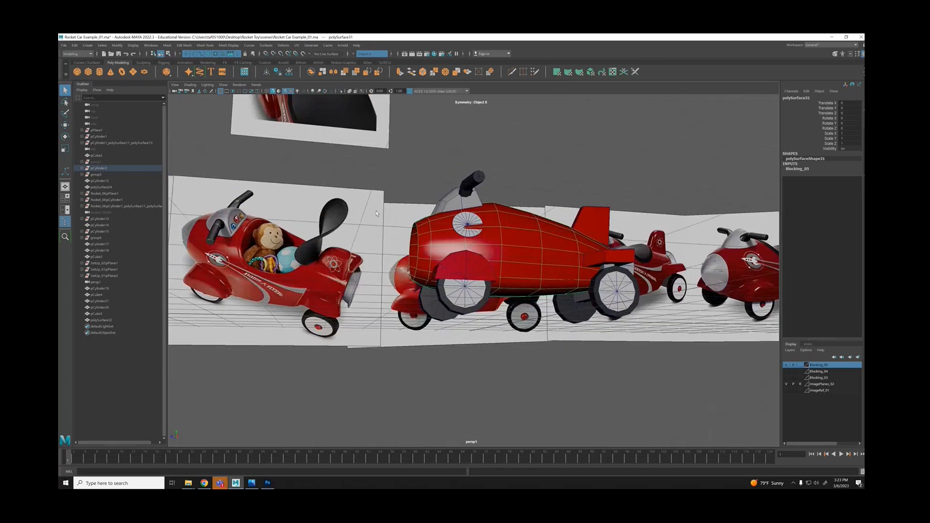
pyautogui.click(441, 161)
pyautogui.click(439, 232)
pyautogui.keyDown('alt'); pyautogui.moveTo(432, 244); pyautogui.dragTo(429, 245); pyautogui.keyUp('alt')
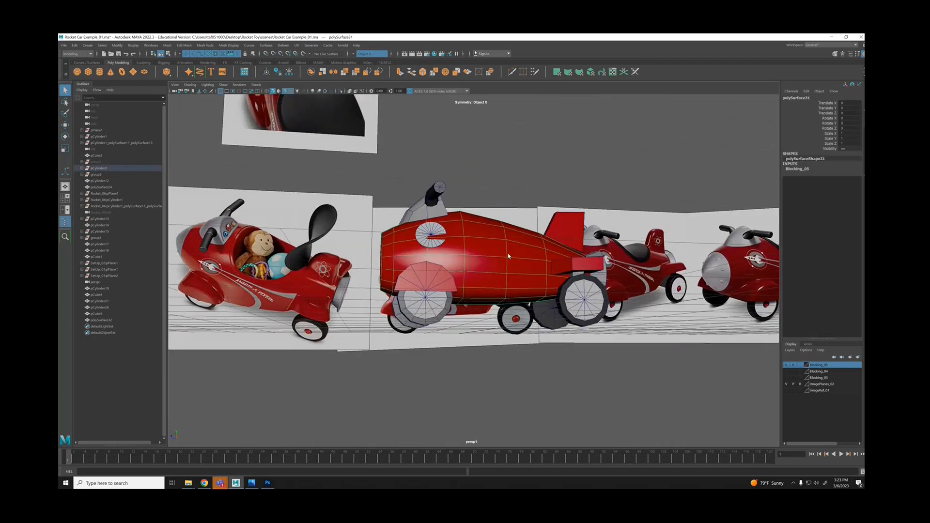
# Hide the ImagePlanes_02 layer and deselect the rocket body, leaving only the Blocking_05 car in view.
pyautogui.keyDown('alt'); pyautogui.moveTo(508, 255); pyautogui.dragTo(700, 283); pyautogui.keyUp('alt')
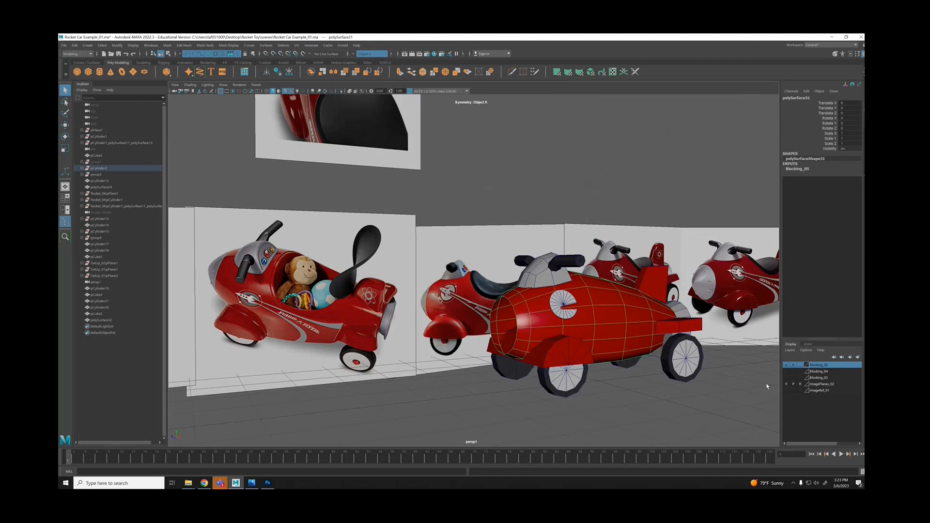
pyautogui.keyDown('alt'); pyautogui.moveTo(556, 314); pyautogui.dragTo(537, 295, button='middle'); pyautogui.keyUp('alt')
pyautogui.click(787, 384)
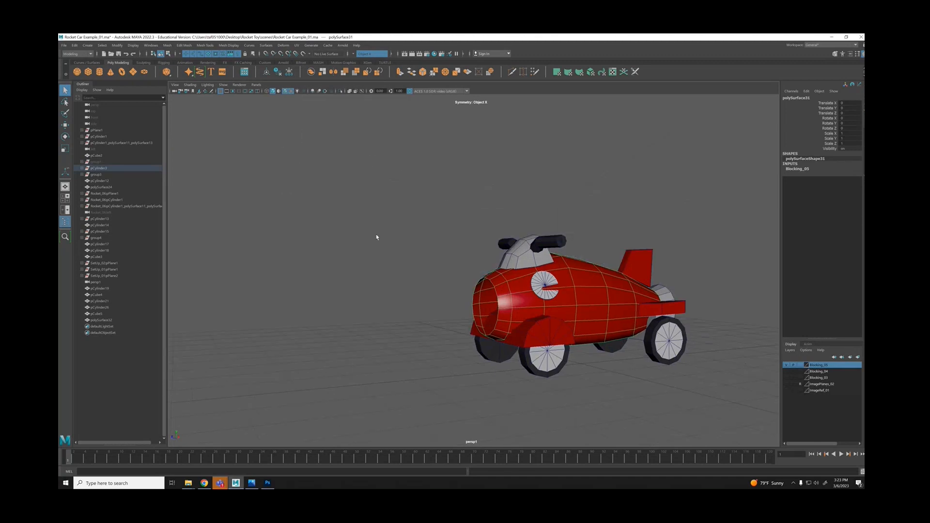
pyautogui.keyDown('alt'); pyautogui.moveTo(376, 237); pyautogui.dragTo(432, 262, button='right'); pyautogui.keyUp('alt')
pyautogui.keyDown('alt'); pyautogui.moveTo(438, 265); pyautogui.dragTo(405, 226, button='middle'); pyautogui.keyUp('alt')
pyautogui.click(367, 213)
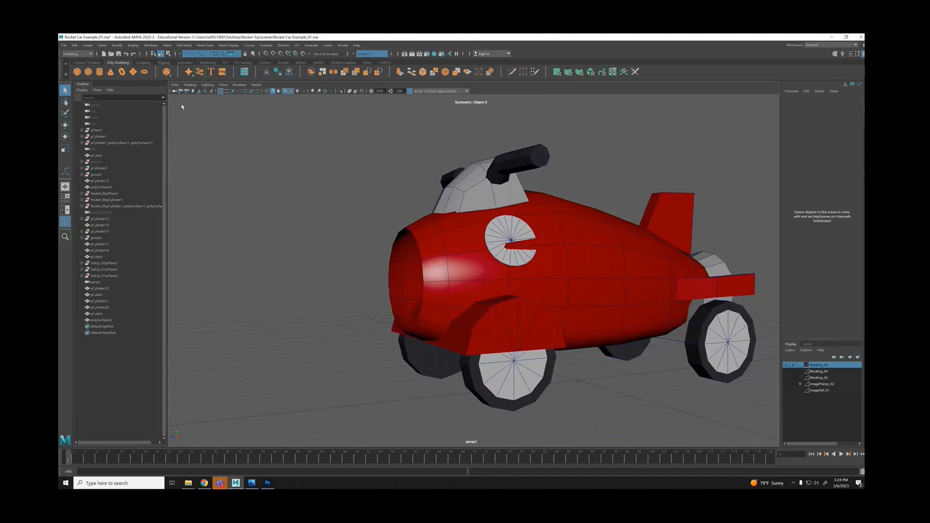
# Create a polygon cylinder with 16 axis subdivisions for the nose cone.
pyautogui.click(100, 71)
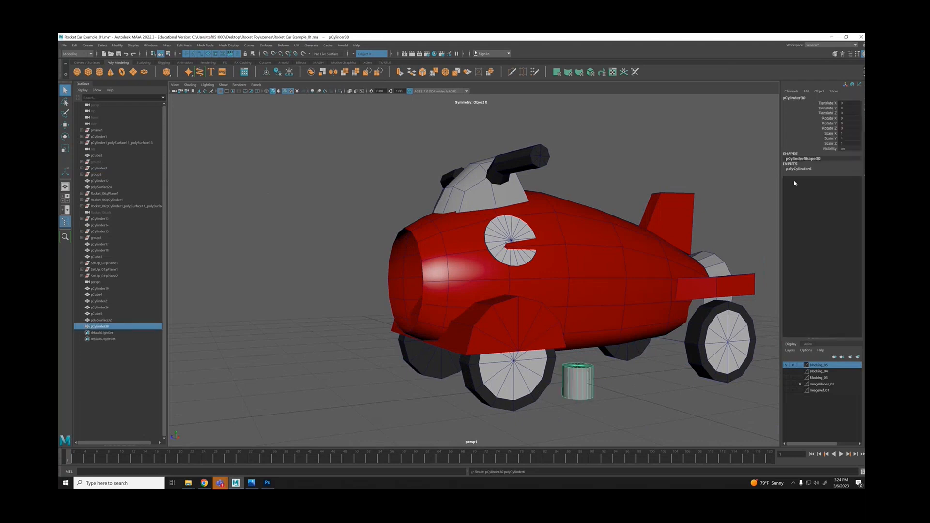
pyautogui.click(802, 169)
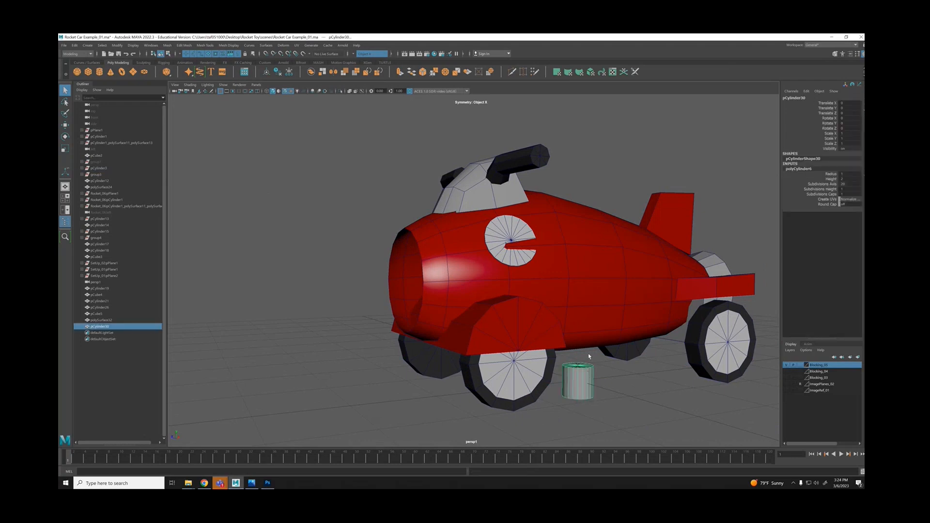
pyautogui.keyDown('alt'); pyautogui.moveTo(523, 300); pyautogui.dragTo(472, 231); pyautogui.keyUp('alt')
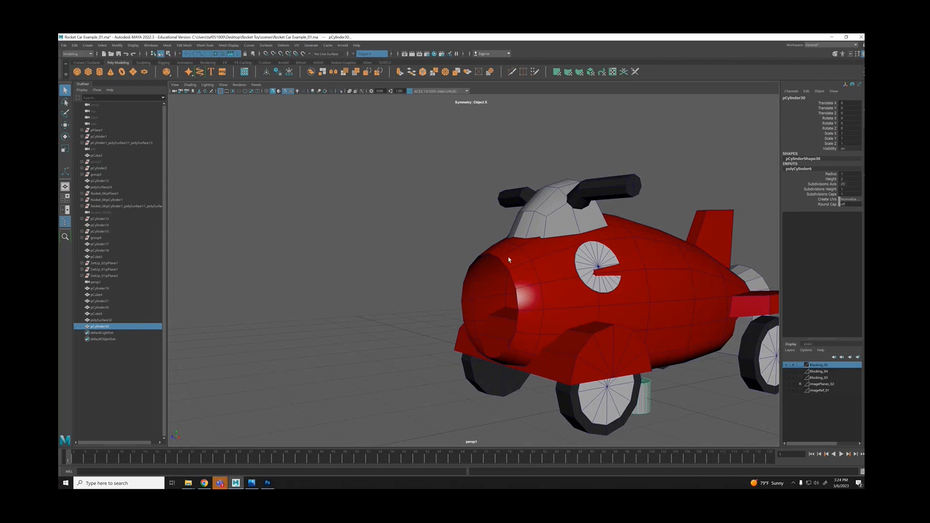
pyautogui.doubleClick(850, 184)
pyautogui.write('16')
pyautogui.press('Return')
# Rotate the cylinder to 90 degrees in X so it lies along the car's length.
pyautogui.keyDown('alt'); pyautogui.moveTo(714, 286); pyautogui.dragTo(654, 291); pyautogui.keyUp('alt')
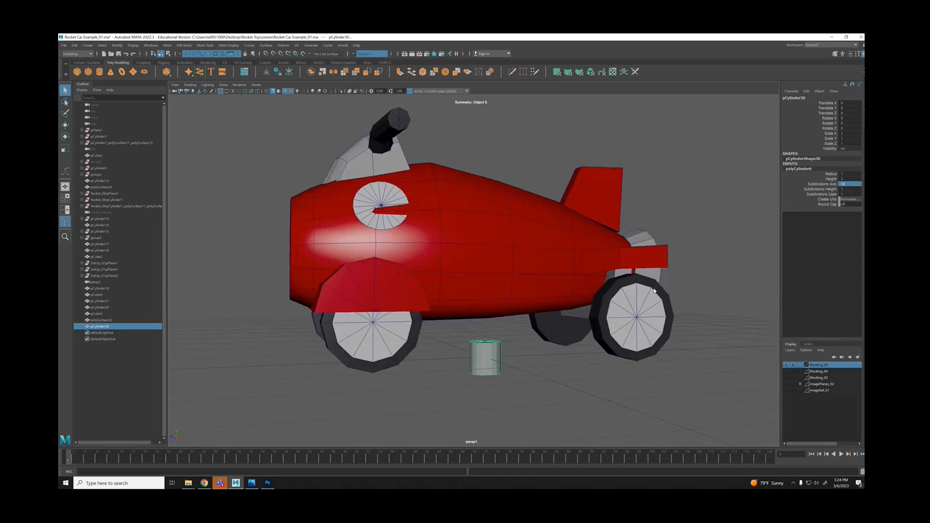
pyautogui.click(559, 381)
pyautogui.press('e')
pyautogui.click(486, 358)
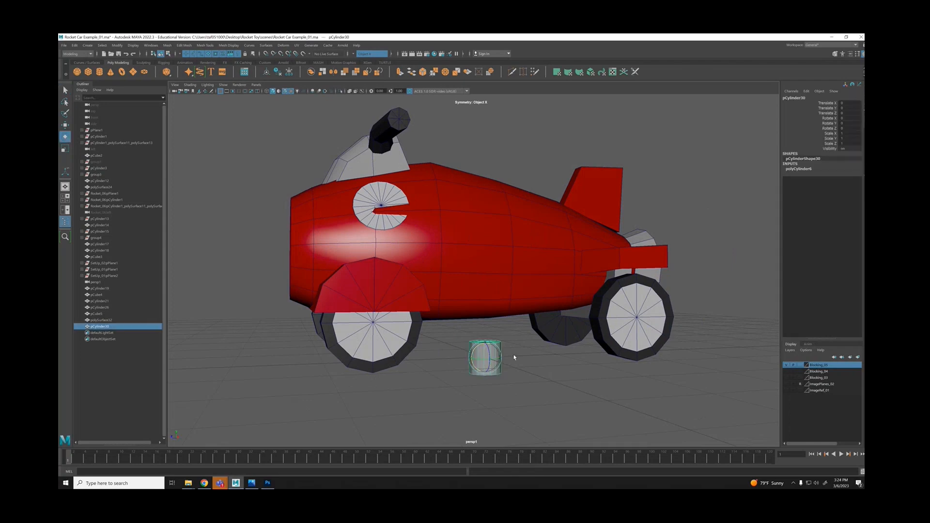
pyautogui.moveTo(480, 347); pyautogui.dragTo(472, 359)
pyautogui.click(847, 118)
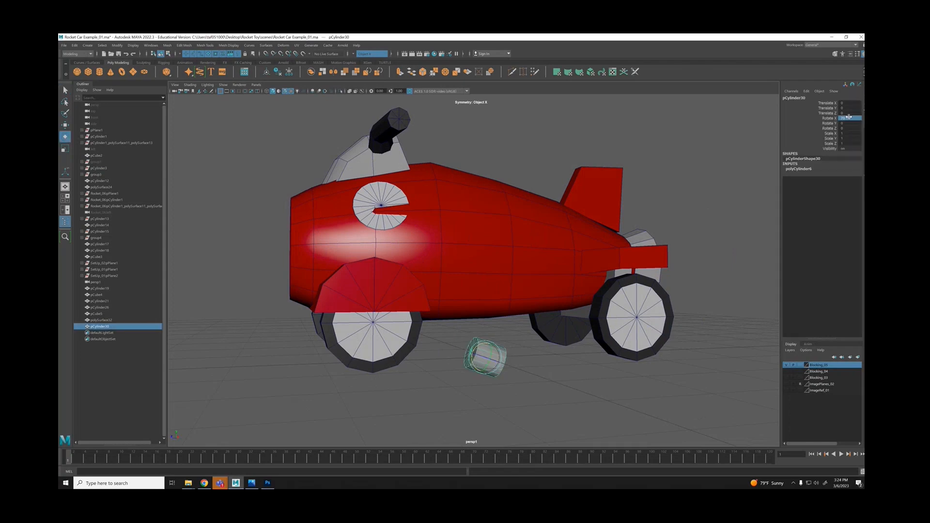
pyautogui.write('90')
pyautogui.press('Return')
# Move the cylinder to the rocket body's front opening and scale it uniformly to about 3.01 to fit.
pyautogui.press('w')
pyautogui.scroll(3, 565, 255)
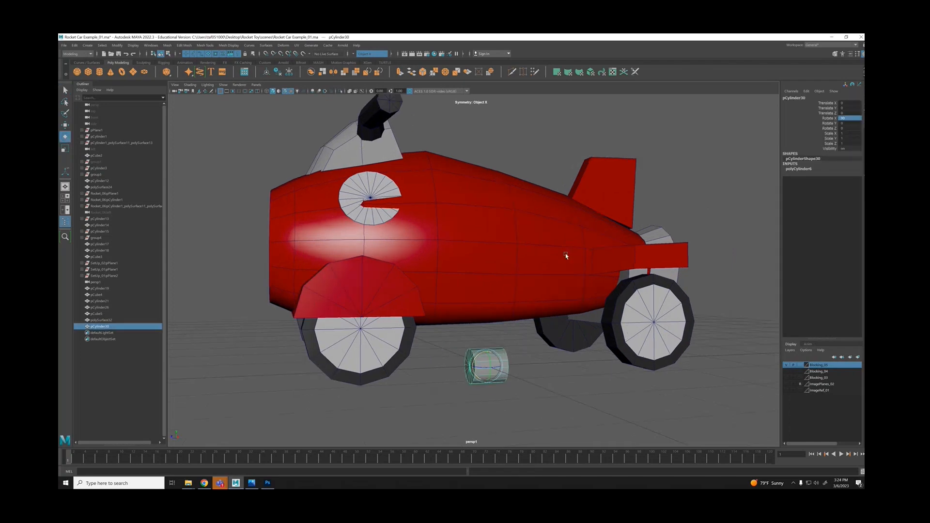
pyautogui.moveTo(491, 353); pyautogui.dragTo(249, 236)
pyautogui.keyDown('alt'); pyautogui.moveTo(436, 285); pyautogui.dragTo(560, 294); pyautogui.keyUp('alt')
pyautogui.press('f')
pyautogui.scroll(-5, 464, 315)
pyautogui.press('r')
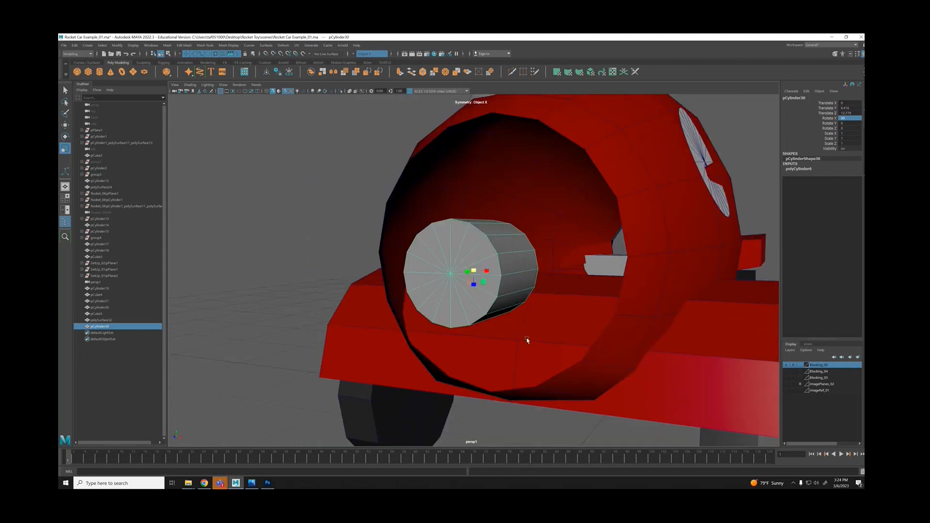
pyautogui.moveTo(474, 271); pyautogui.dragTo(619, 333)
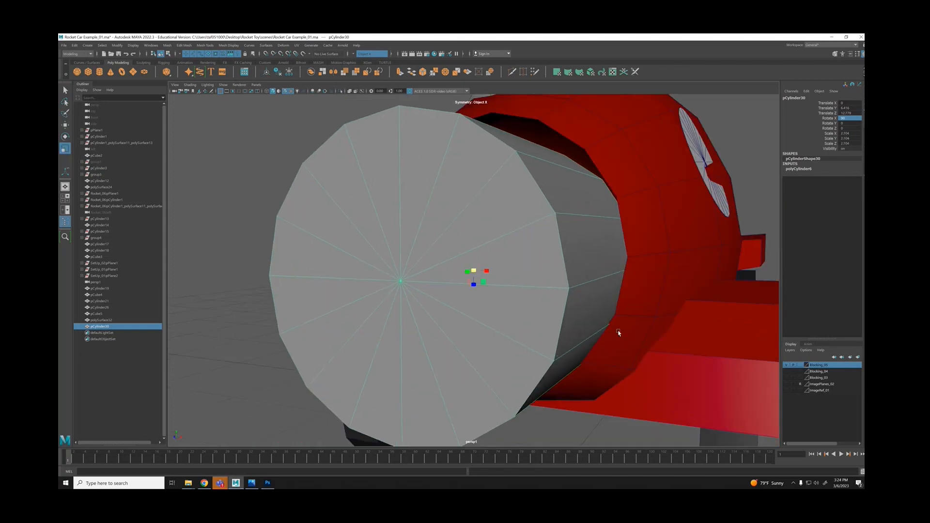
pyautogui.scroll(-5, 459, 263)
pyautogui.keyDown('alt'); pyautogui.moveTo(458, 261); pyautogui.dragTo(390, 271); pyautogui.keyUp('alt')
pyautogui.press('w')
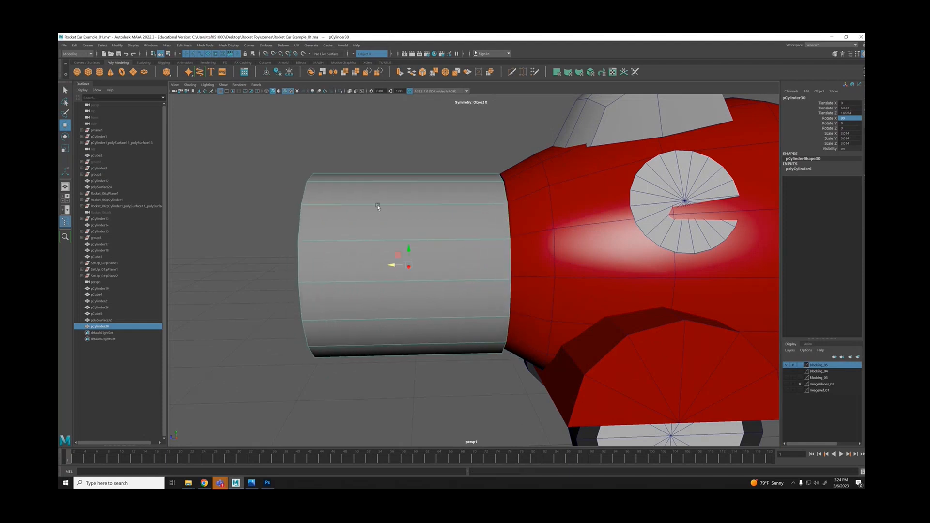
# Merge the cylinder's front vertices into a single cone tip, inspect the resulting nose cone and delete it.
pyautogui.rightClick(347, 146)
pyautogui.moveTo(339, 148); pyautogui.dragTo(315, 147, button='right')
pyautogui.moveTo(256, 130); pyautogui.dragTo(361, 392)
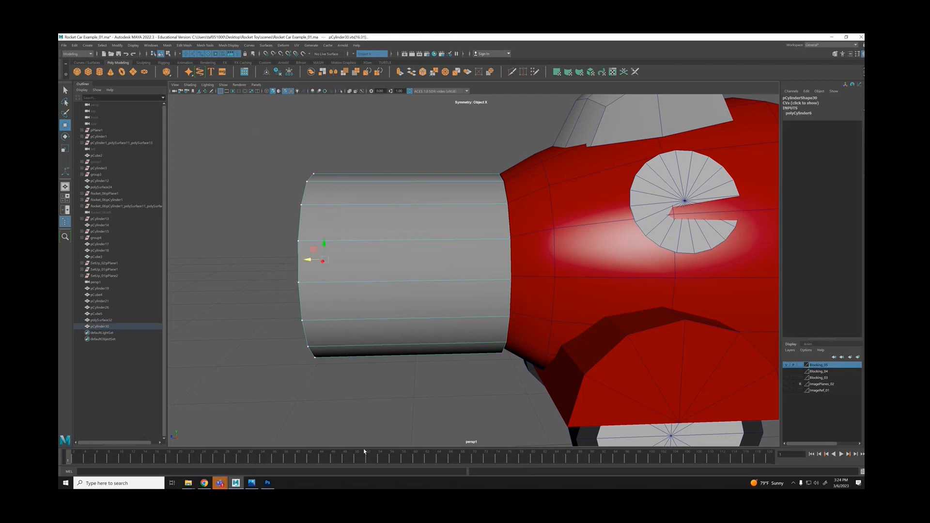
pyautogui.press('g')
pyautogui.moveTo(301, 266); pyautogui.dragTo(482, 290)
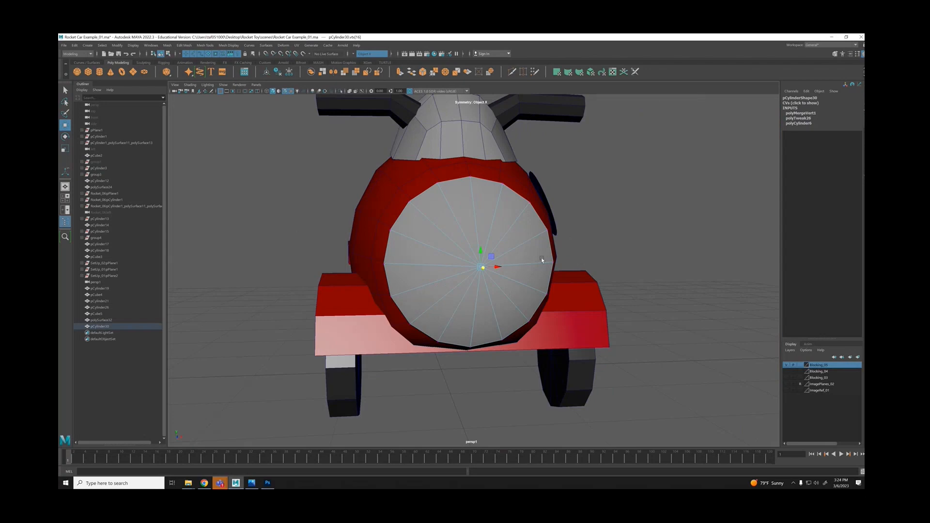
pyautogui.keyDown('alt'); pyautogui.moveTo(541, 257); pyautogui.dragTo(482, 232); pyautogui.keyUp('alt')
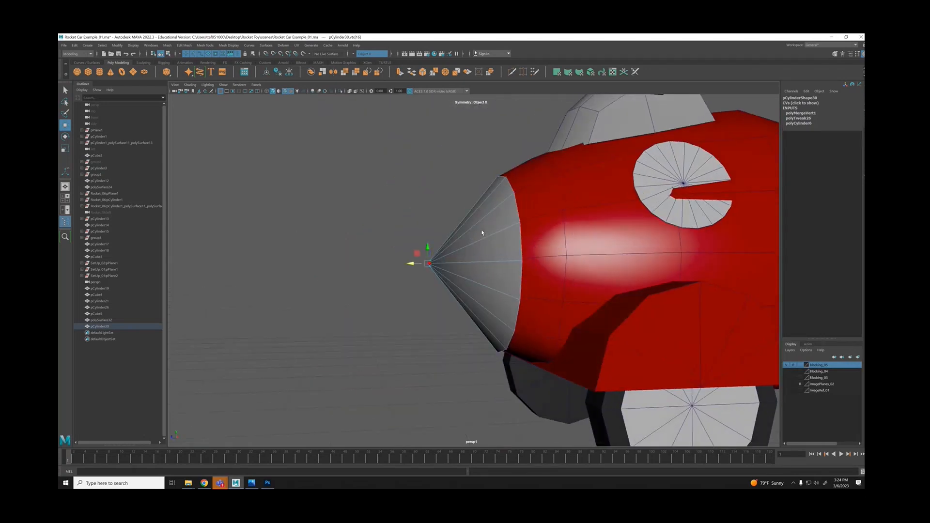
pyautogui.moveTo(482, 232); pyautogui.dragTo(497, 223, button='right')
pyautogui.press('Delete')
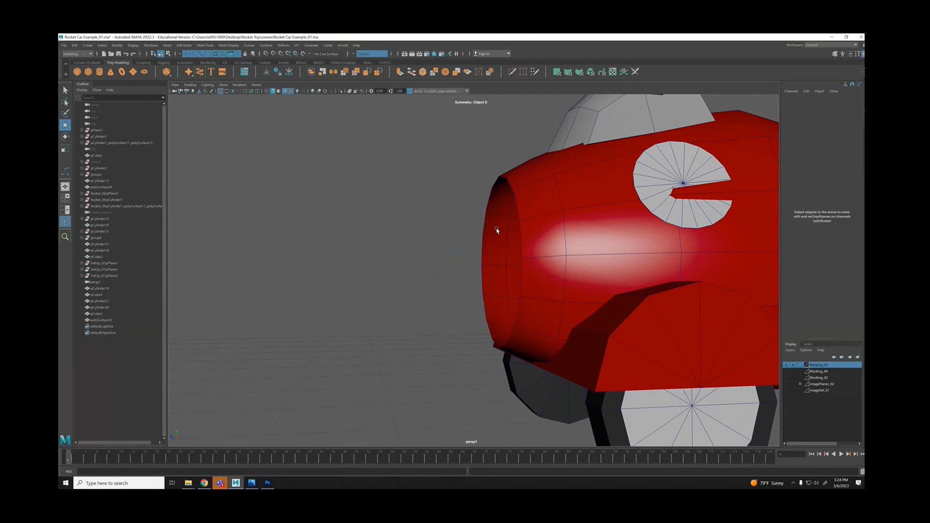
# Create a polygon cube and move it up and forward to the rocket body's open nose.
pyautogui.click(88, 73)
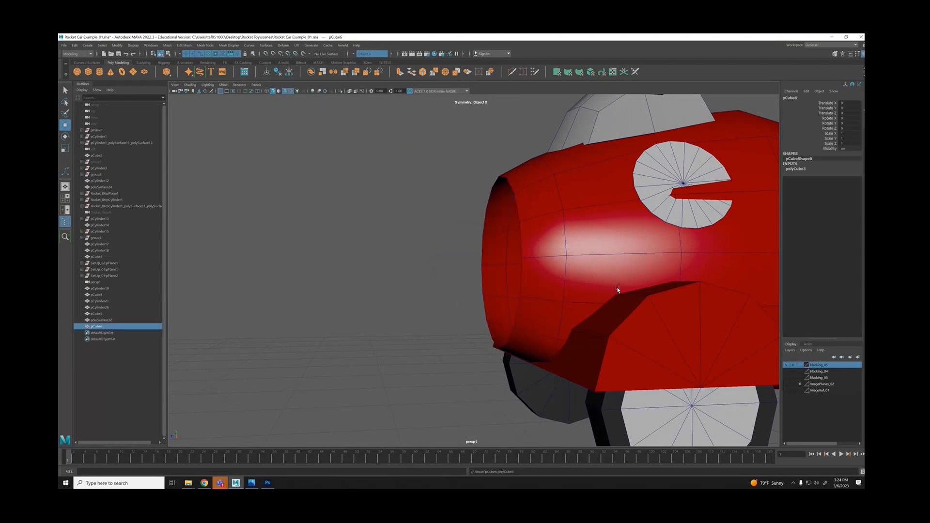
pyautogui.keyDown('alt'); pyautogui.moveTo(618, 290); pyautogui.dragTo(551, 274, button='right'); pyautogui.keyUp('alt')
pyautogui.keyDown('alt'); pyautogui.moveTo(551, 274); pyautogui.dragTo(477, 250, button='middle'); pyautogui.keyUp('alt')
pyautogui.moveTo(552, 346); pyautogui.dragTo(359, 242)
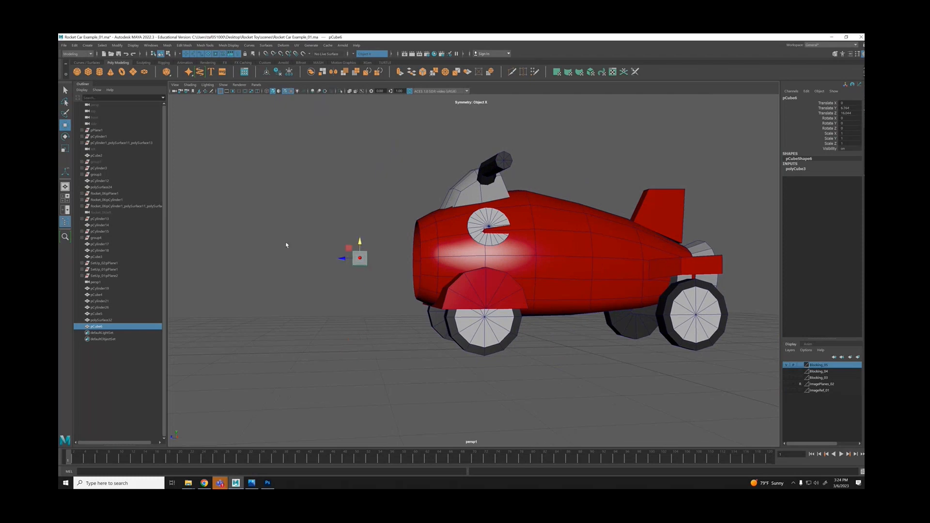
pyautogui.keyDown('alt'); pyautogui.moveTo(286, 246); pyautogui.dragTo(370, 295, button='right'); pyautogui.keyUp('alt')
pyautogui.keyDown('alt'); pyautogui.moveTo(370, 295); pyautogui.dragTo(393, 297); pyautogui.keyUp('alt')
pyautogui.keyDown('alt'); pyautogui.moveTo(393, 296); pyautogui.dragTo(465, 315, button='middle'); pyautogui.keyUp('alt')
pyautogui.moveTo(329, 273); pyautogui.dragTo(415, 280)
pyautogui.keyDown('alt'); pyautogui.moveTo(480, 284); pyautogui.dragTo(464, 255); pyautogui.keyUp('alt')
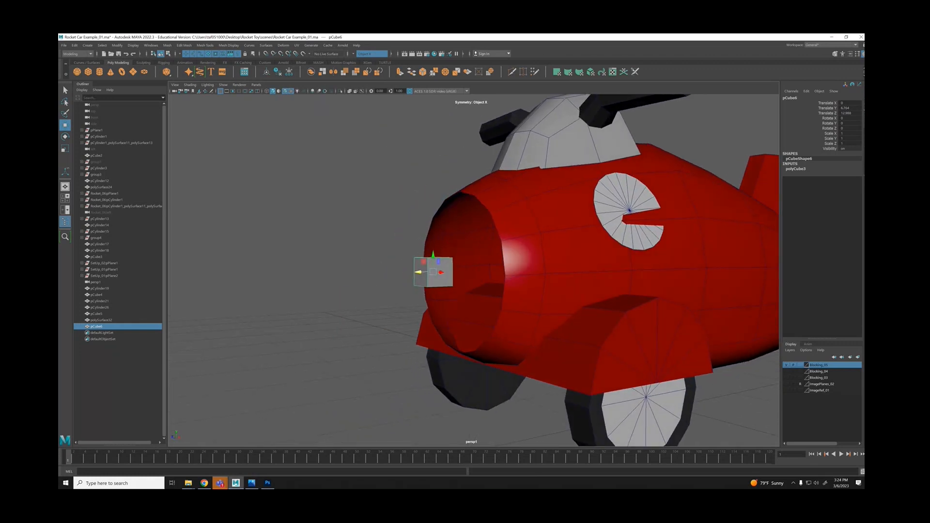
# Smooth the cube at the rocket body's nose into a sphere, setting the smooth divisions to 2.
pyautogui.click(167, 45)
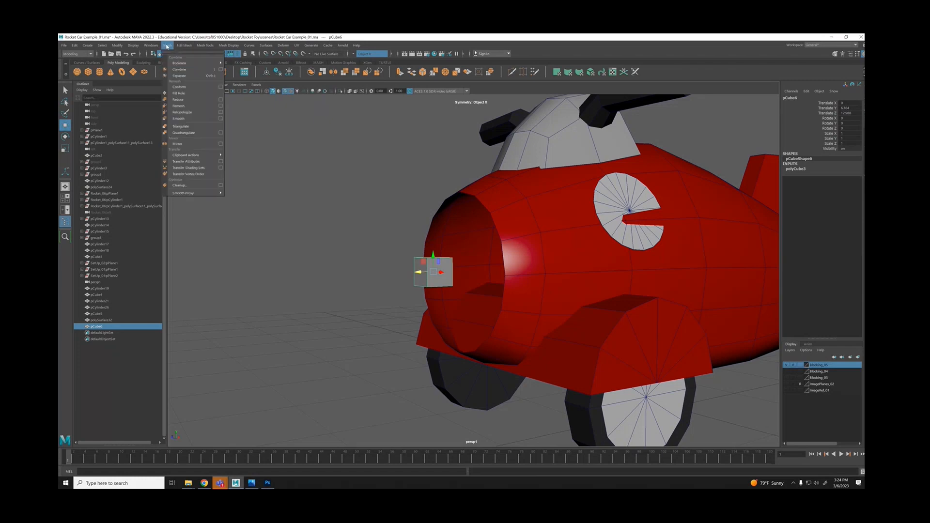
pyautogui.click(188, 123)
pyautogui.keyDown('alt'); pyautogui.moveTo(455, 283); pyautogui.dragTo(621, 321, button='right'); pyautogui.keyUp('alt')
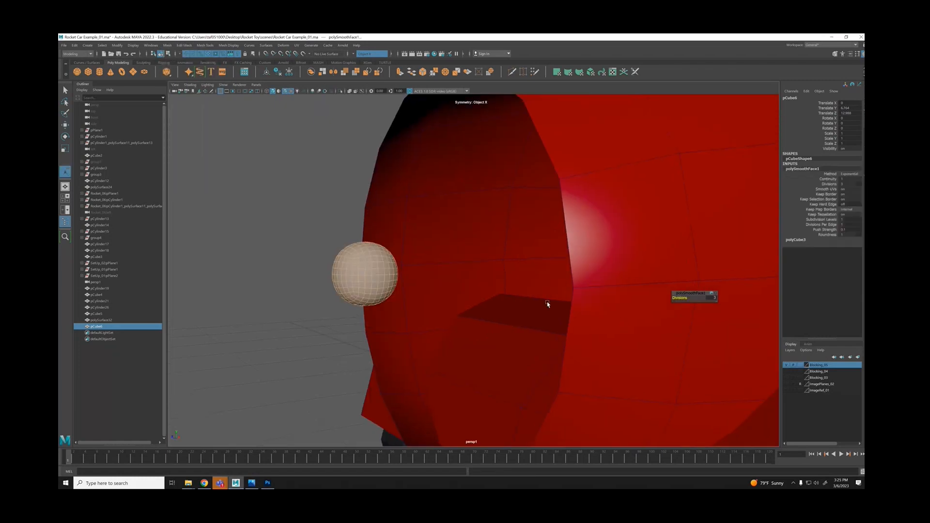
pyautogui.click(853, 185)
pyautogui.write('2')
pyautogui.press('Return')
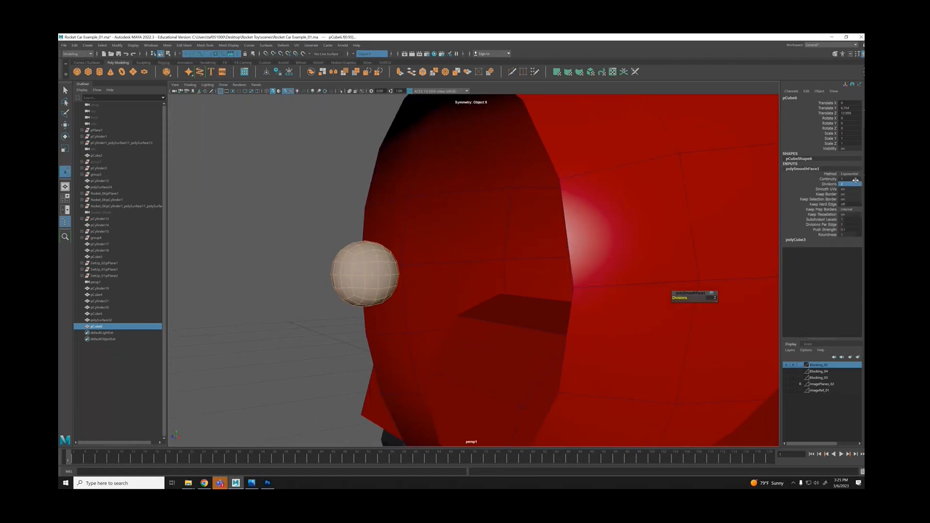
pyautogui.keyDown('alt'); pyautogui.moveTo(469, 242); pyautogui.dragTo(457, 243, button='right'); pyautogui.keyUp('alt')
pyautogui.keyDown('alt'); pyautogui.moveTo(456, 243); pyautogui.dragTo(514, 243); pyautogui.keyUp('alt')
pyautogui.keyDown('alt'); pyautogui.moveTo(419, 240); pyautogui.dragTo(608, 303, button='right'); pyautogui.keyUp('alt')
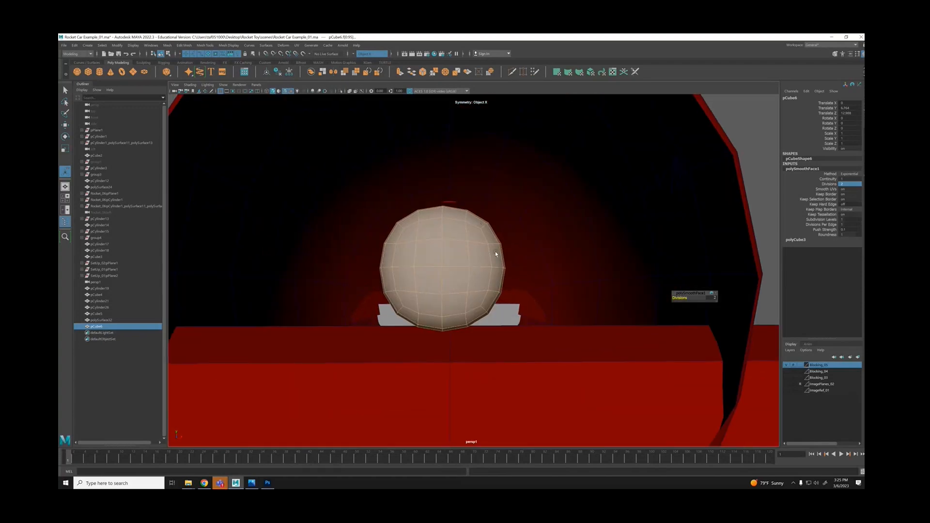
pyautogui.keyDown('alt'); pyautogui.moveTo(590, 233); pyautogui.dragTo(291, 213, button='right'); pyautogui.keyUp('alt')
pyautogui.keyDown('alt'); pyautogui.moveTo(290, 214); pyautogui.dragTo(446, 210); pyautogui.keyUp('alt')
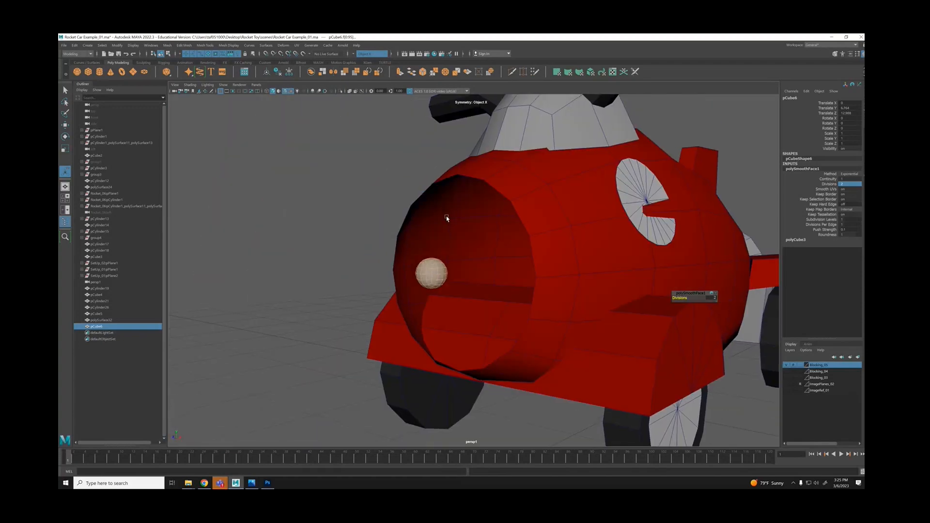
pyautogui.press('r')
pyautogui.keyDown('alt'); pyautogui.moveTo(484, 243); pyautogui.dragTo(455, 243); pyautogui.keyUp('alt')
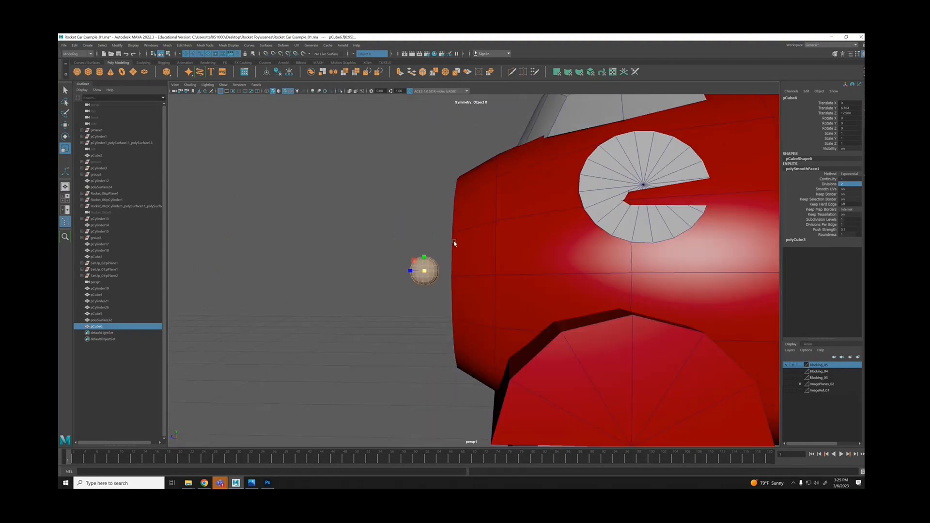
pyautogui.moveTo(424, 273); pyautogui.dragTo(464, 278)
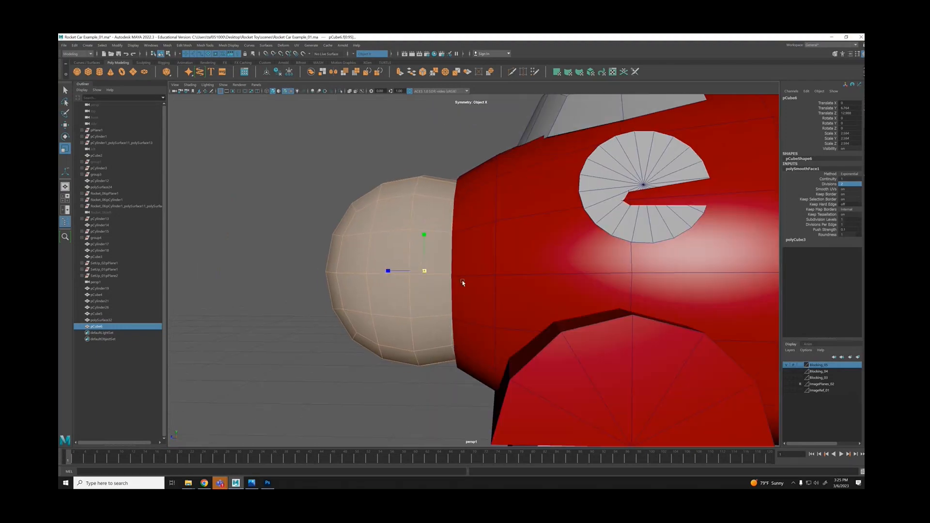
pyautogui.hotkey('ctrl', 'z')
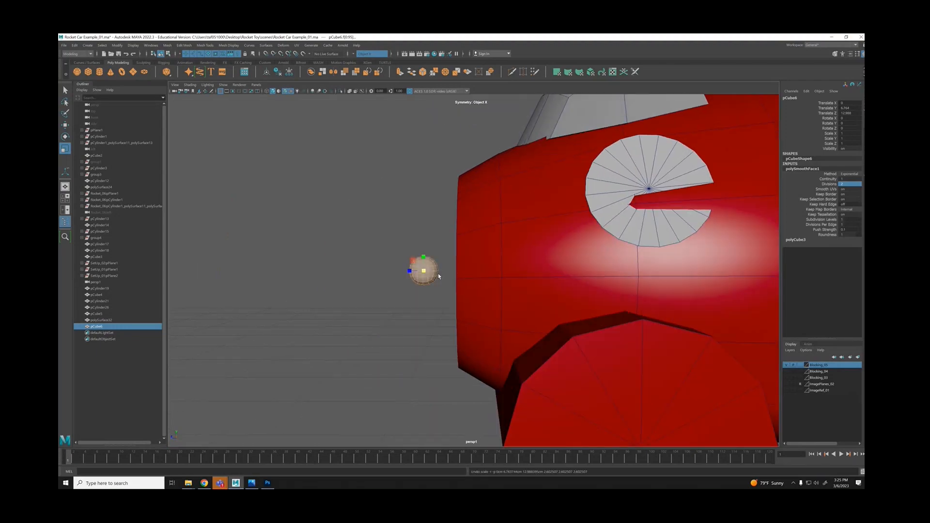
# Reselect the smoothed sphere as an object and scale it uniformly to about 6.42 to match the body's front opening.
pyautogui.press('q')
pyautogui.click(389, 239)
pyautogui.click(431, 273)
pyautogui.press('r')
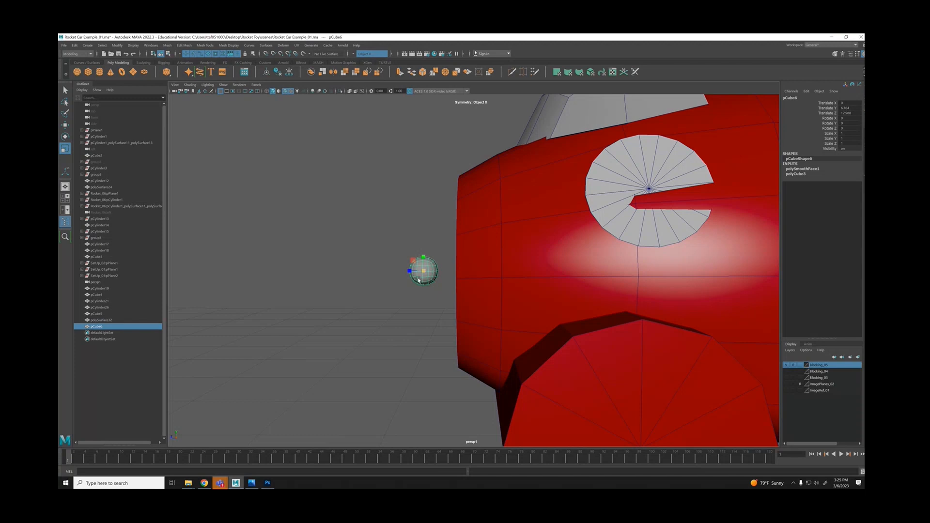
pyautogui.scroll(2, 419, 280)
pyautogui.moveTo(419, 273); pyautogui.dragTo(571, 357)
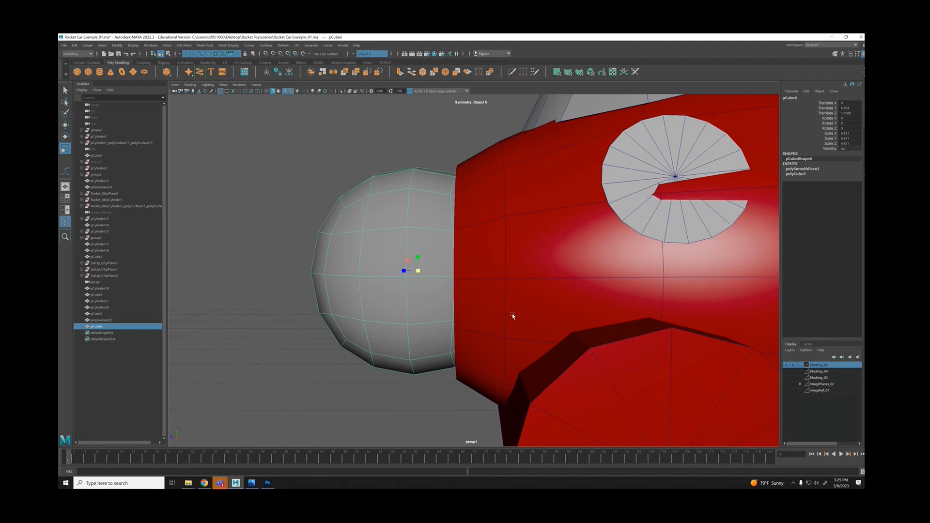
pyautogui.scroll(-5, 409, 243)
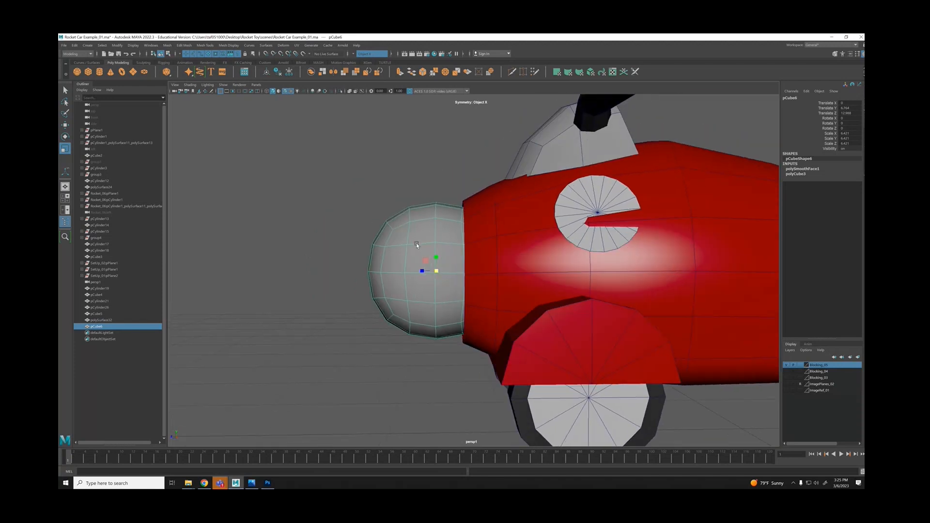
# Select the faces on the rear half of the sphere and delete them, leaving a front dome.
pyautogui.moveTo(430, 160); pyautogui.dragTo(467, 191, button='right')
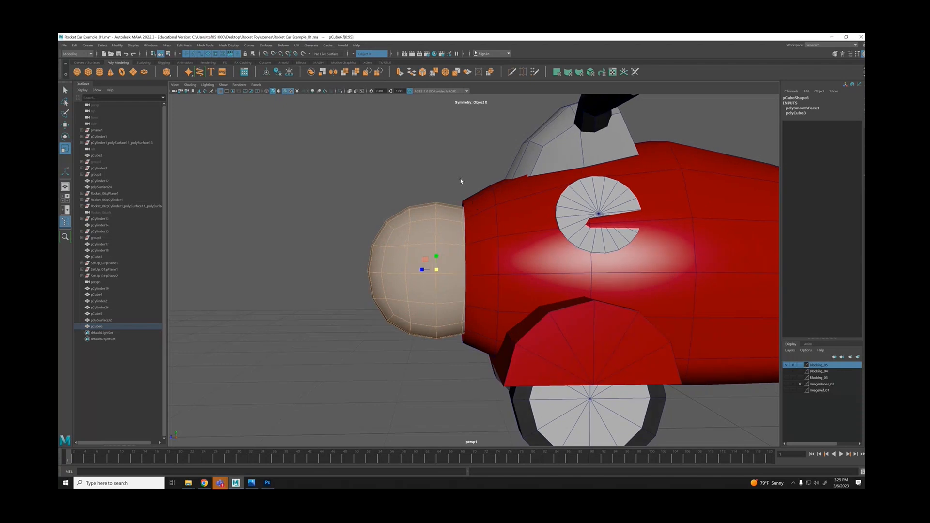
pyautogui.moveTo(464, 142); pyautogui.dragTo(442, 442)
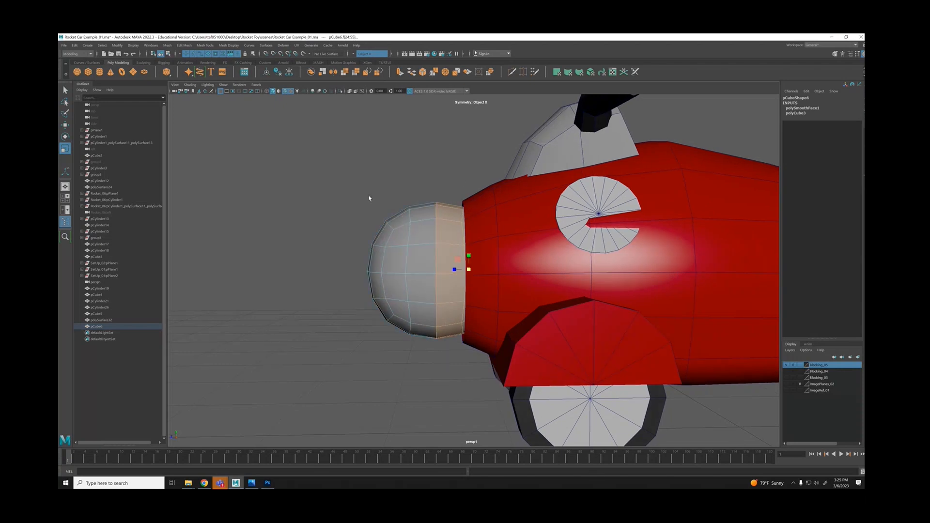
pyautogui.click(367, 164)
pyautogui.hotkey('ctrl', 'z')
pyautogui.press('Delete')
# Return to object selection and move the dome back along Z against the rocket body's front opening.
pyautogui.moveTo(432, 191); pyautogui.dragTo(421, 250, button='right')
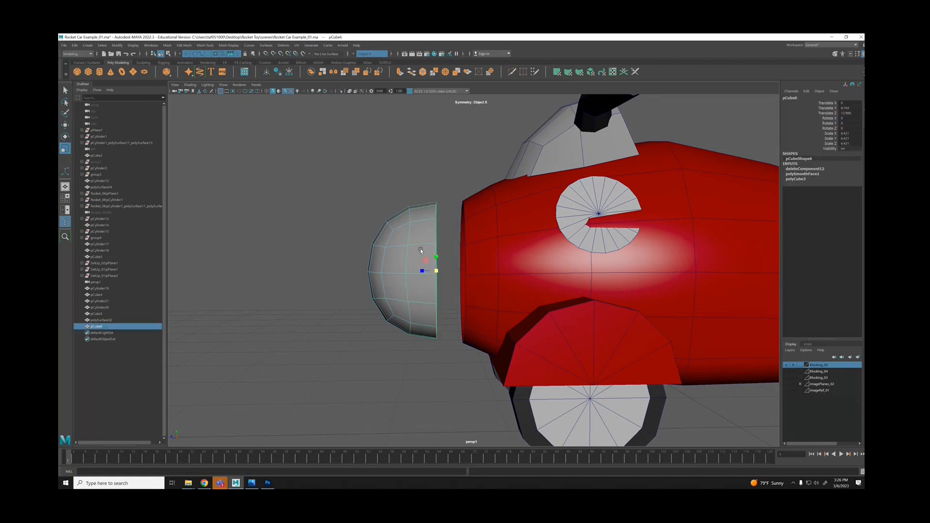
pyautogui.press('w')
pyautogui.moveTo(416, 270); pyautogui.dragTo(441, 274)
# Hide everything except the dome and the rocket body, and turn off X-Ray shading in the front view.
pyautogui.press('space')
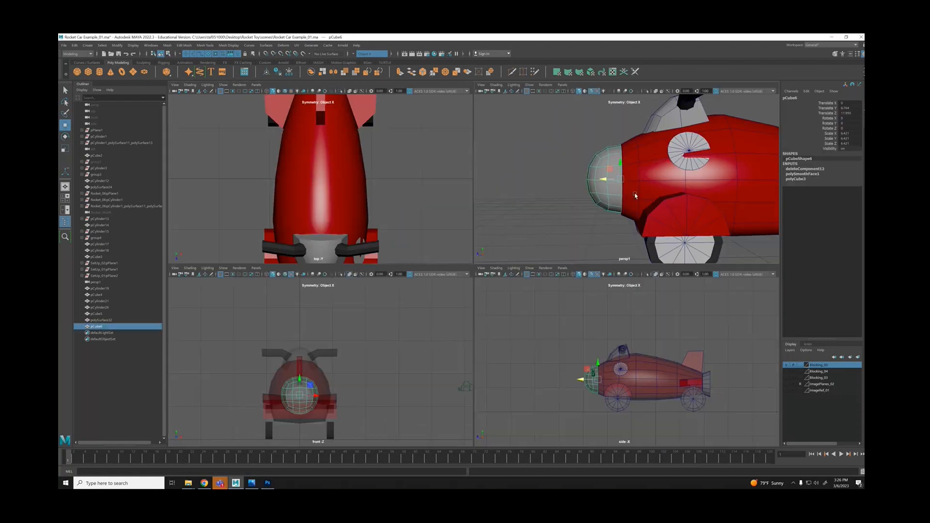
pyautogui.hotkey('alt', 'h')
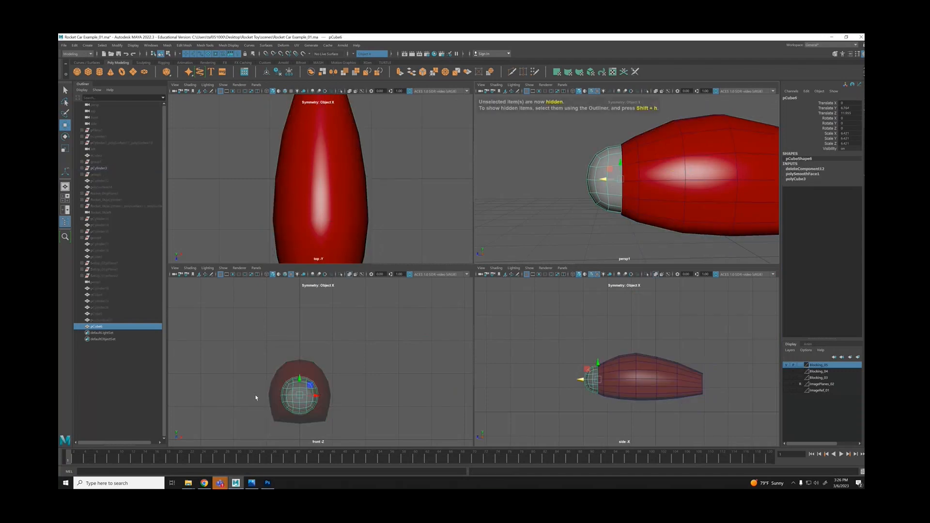
pyautogui.press('space')
pyautogui.scroll(5, 581, 376)
pyautogui.scroll(-2, 490, 291)
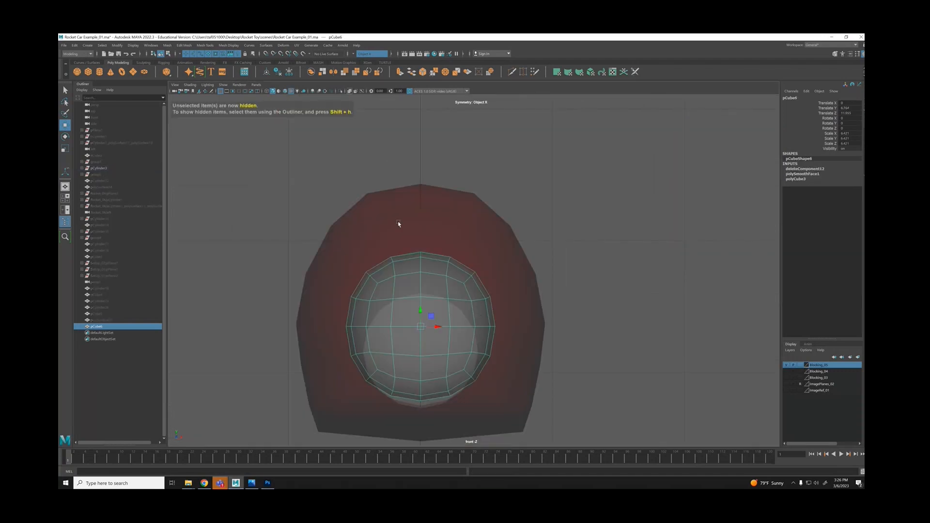
pyautogui.click(190, 85)
pyautogui.click(195, 148)
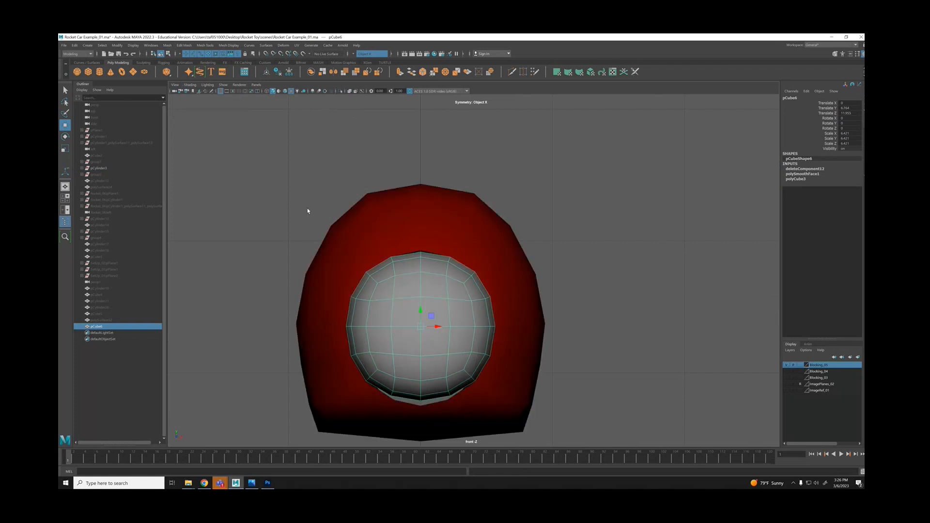
# In the front view, scale the dome uniformly to about 6.7 and shift it slightly down to cover the body's opening.
pyautogui.scroll(3, 307, 208)
pyautogui.scroll(2, 422, 276)
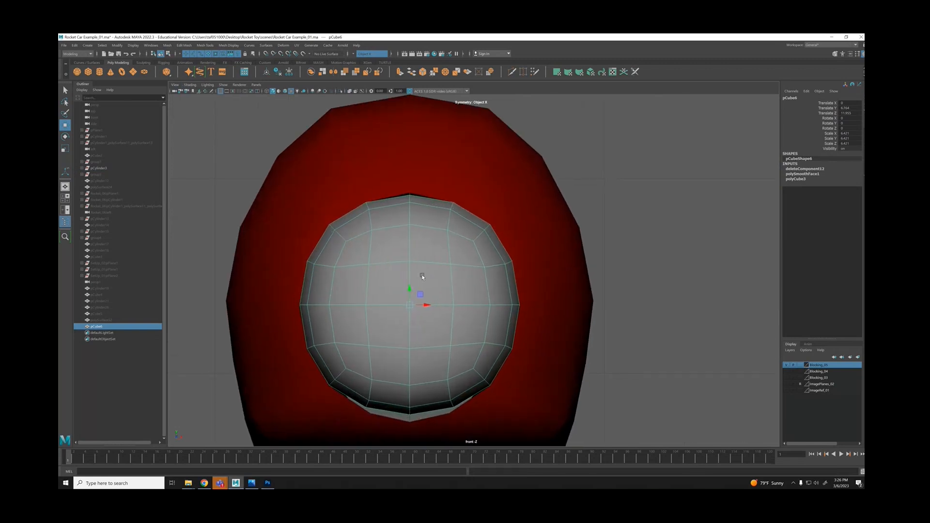
pyautogui.press('r')
pyautogui.moveTo(410, 306)
pyautogui.mouseDown()
pyautogui.moveTo(418, 309)
pyautogui.moveTo(410, 292)
pyautogui.mouseUp()
pyautogui.press('w')
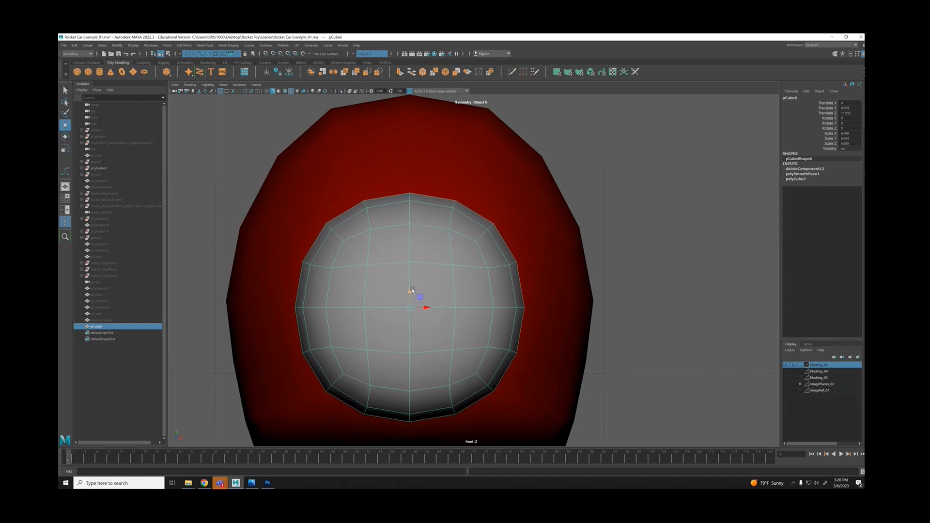
# In the side view, nudge the dome along Z until its rear edge meets the rocket body's front edge.
pyautogui.press('space')
pyautogui.press('space')
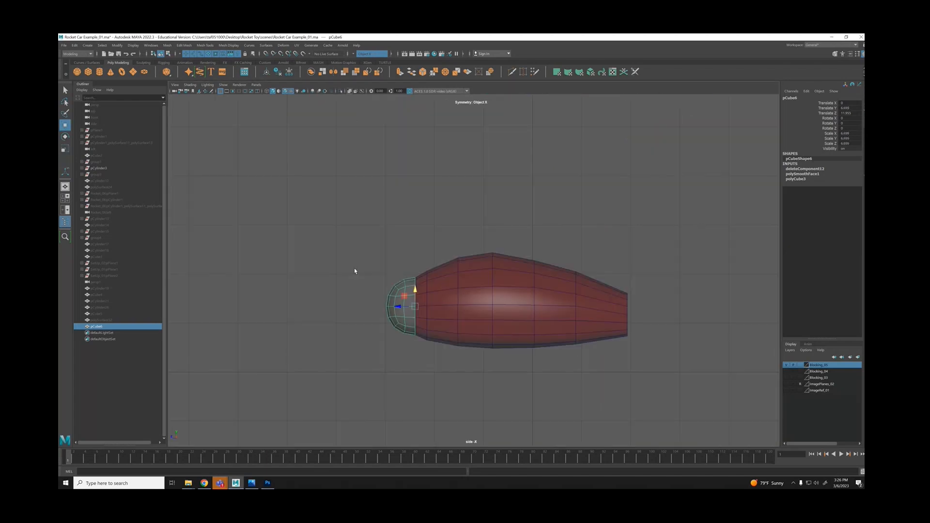
pyautogui.scroll(10, 355, 269)
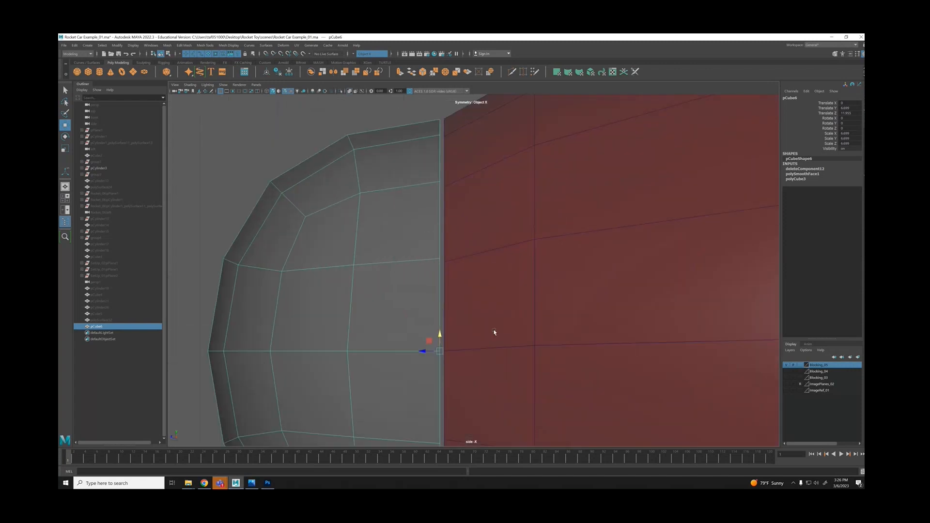
pyautogui.scroll(-4, 494, 332)
pyautogui.scroll(-6, 557, 267)
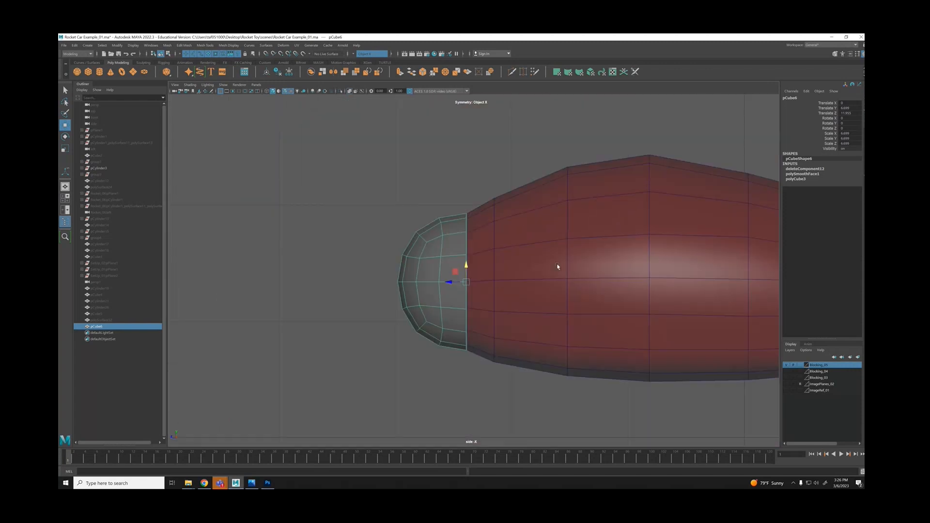
pyautogui.scroll(-2, 558, 267)
pyautogui.scroll(3, 461, 268)
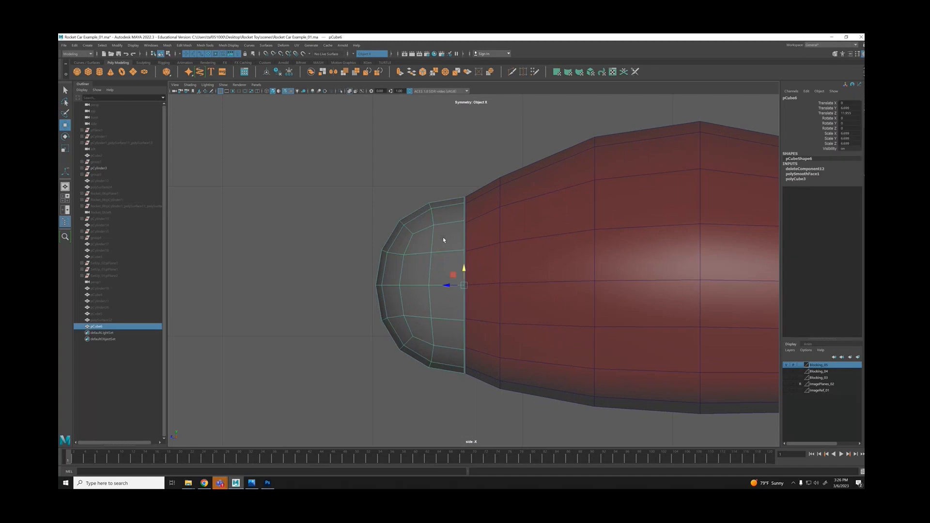
pyautogui.scroll(2, 465, 271)
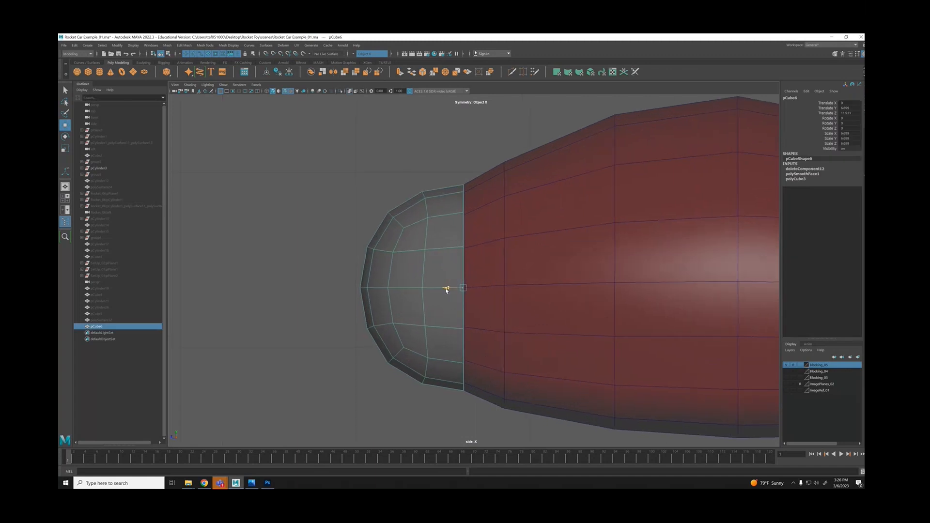
# Add a lattice deformer to the dome and set its T divisions to 2.
pyautogui.click(283, 45)
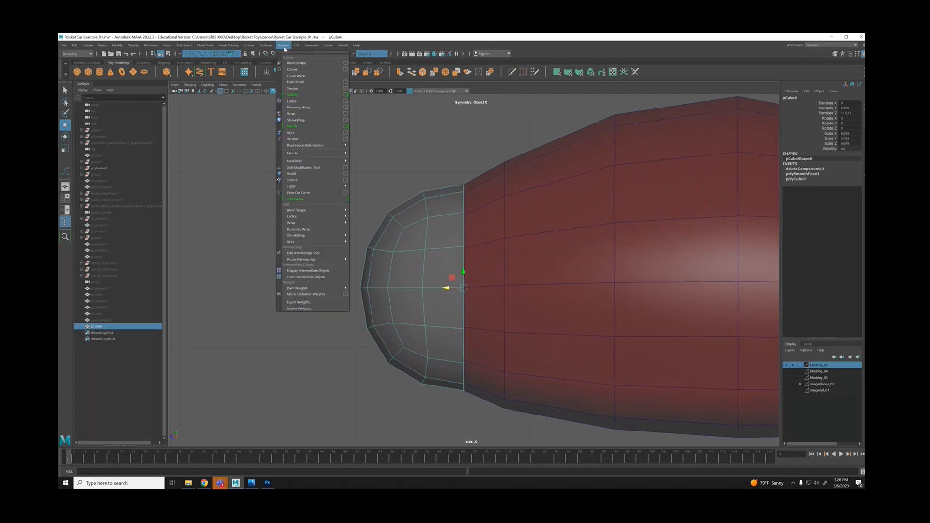
pyautogui.click(298, 105)
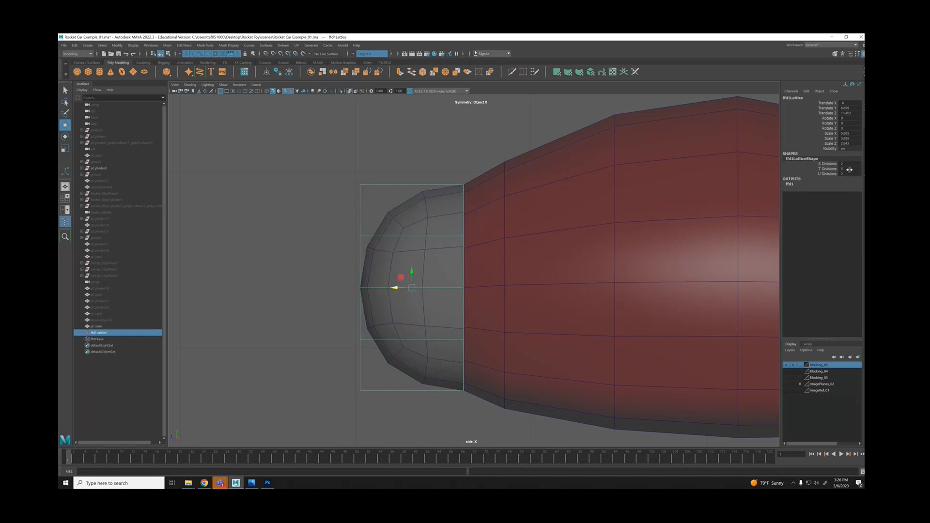
pyautogui.click(850, 169)
pyautogui.write('3')
pyautogui.press('Return')
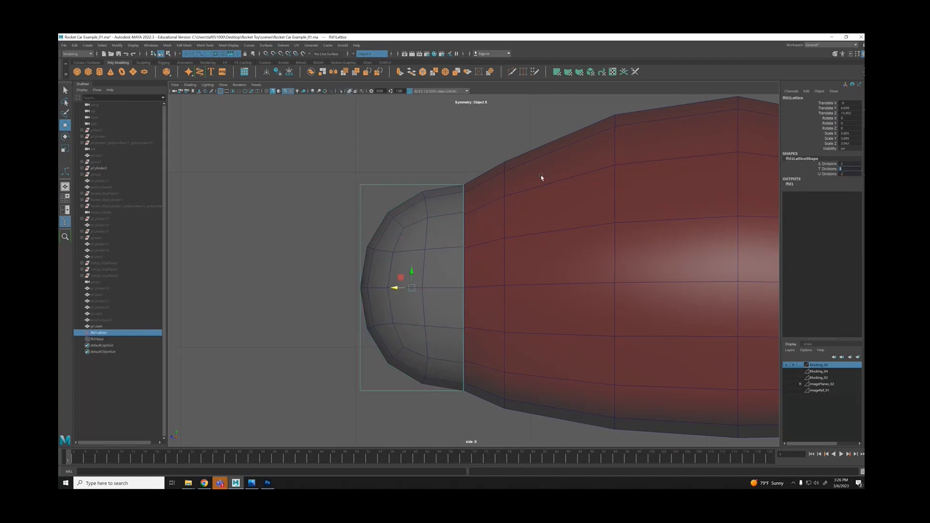
# Try to taper the nose by scaling the lattice's front points inward and adjusting them along Z.
pyautogui.moveTo(372, 140); pyautogui.dragTo(357, 122, button='right')
pyautogui.moveTo(312, 125); pyautogui.dragTo(403, 434)
pyautogui.press('r')
pyautogui.moveTo(362, 289); pyautogui.dragTo(304, 309)
pyautogui.press('w')
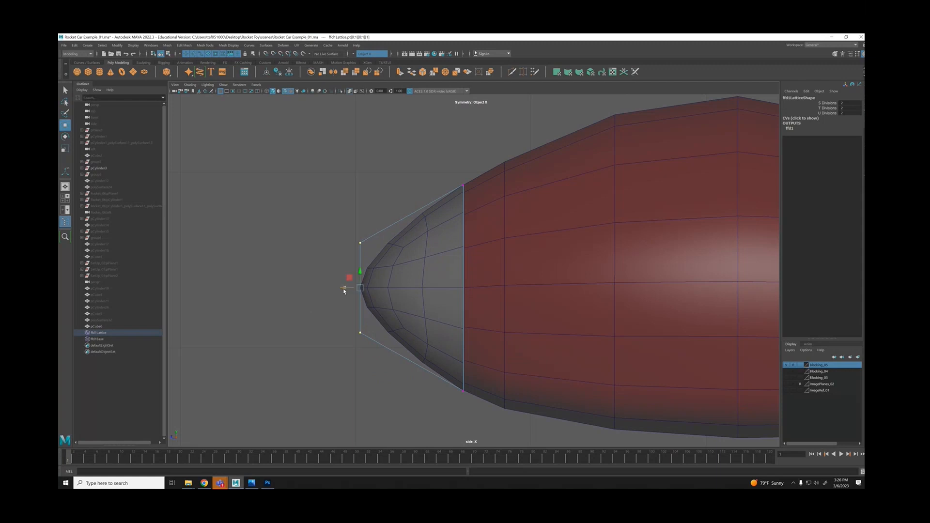
pyautogui.moveTo(349, 288); pyautogui.dragTo(371, 289)
# Inspect the tapered nose in the perspective view and undo the move and scale of the lattice's front points.
pyautogui.press('space')
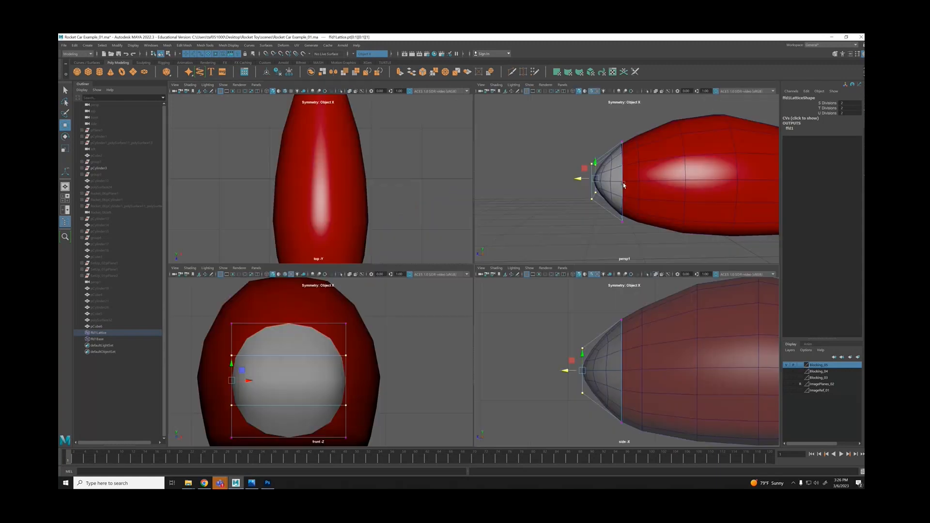
pyautogui.press('space')
pyautogui.keyDown('alt'); pyautogui.moveTo(488, 243); pyautogui.dragTo(544, 241); pyautogui.keyUp('alt')
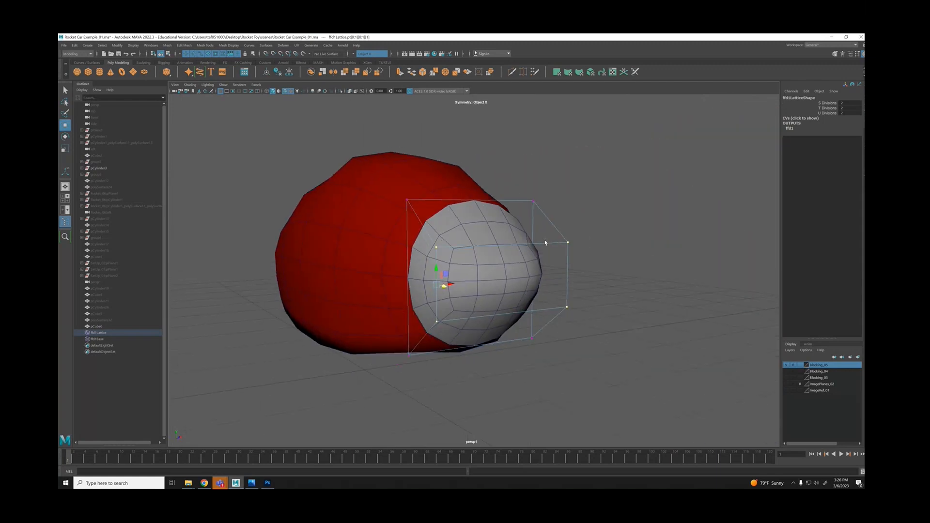
pyautogui.keyDown('alt'); pyautogui.moveTo(466, 248); pyautogui.dragTo(523, 262, button='right'); pyautogui.keyUp('alt')
pyautogui.keyDown('alt'); pyautogui.moveTo(523, 263); pyautogui.dragTo(469, 262); pyautogui.keyUp('alt')
pyautogui.keyDown('alt'); pyautogui.moveTo(378, 295); pyautogui.dragTo(488, 260); pyautogui.keyUp('alt')
pyautogui.hotkey('ctrl', 'z')
pyautogui.hotkey('ctrl', 'z')
pyautogui.hotkey('ctrl', 'z')
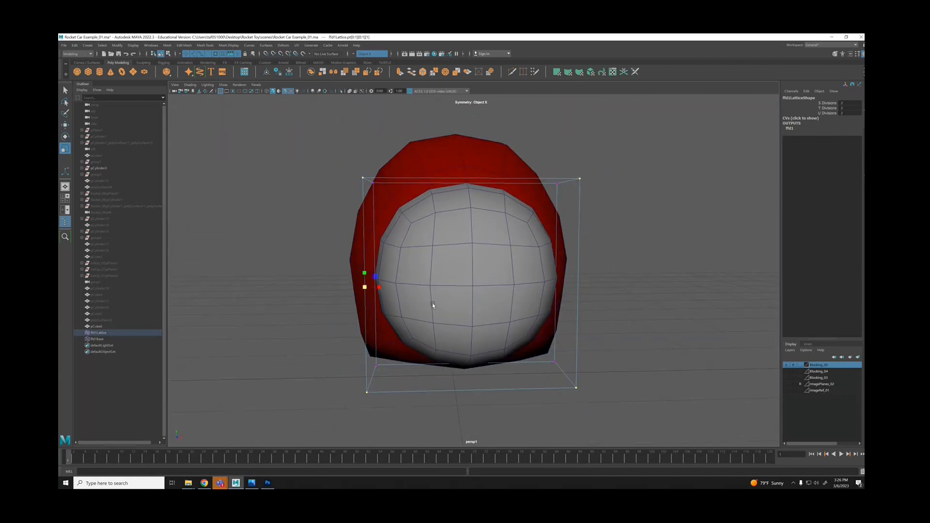
# Reselect the lattice's front points and turn symmetry off.
pyautogui.press('r')
pyautogui.click(664, 220)
pyautogui.keyDown('alt'); pyautogui.moveTo(664, 220); pyautogui.dragTo(460, 216); pyautogui.keyUp('alt')
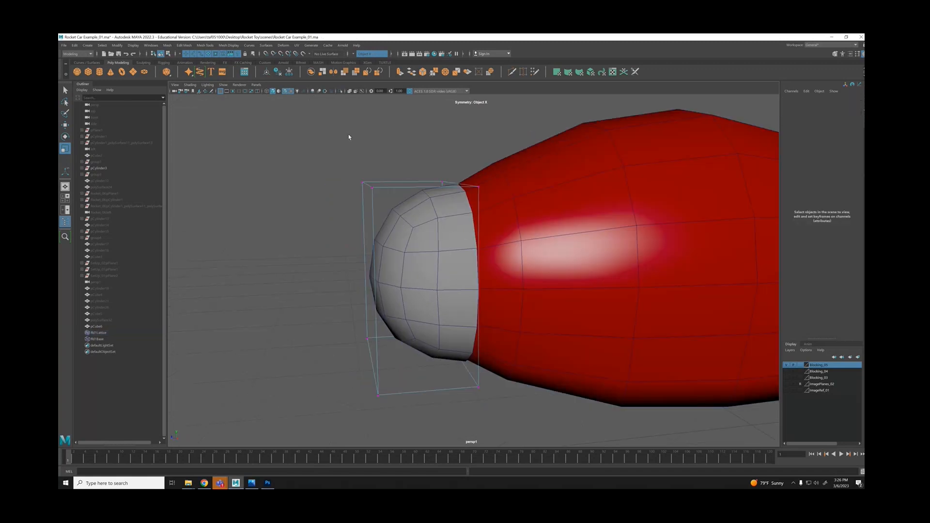
pyautogui.moveTo(341, 127); pyautogui.dragTo(407, 444)
pyautogui.keyDown('alt'); pyautogui.moveTo(502, 300); pyautogui.dragTo(547, 276); pyautogui.keyUp('alt')
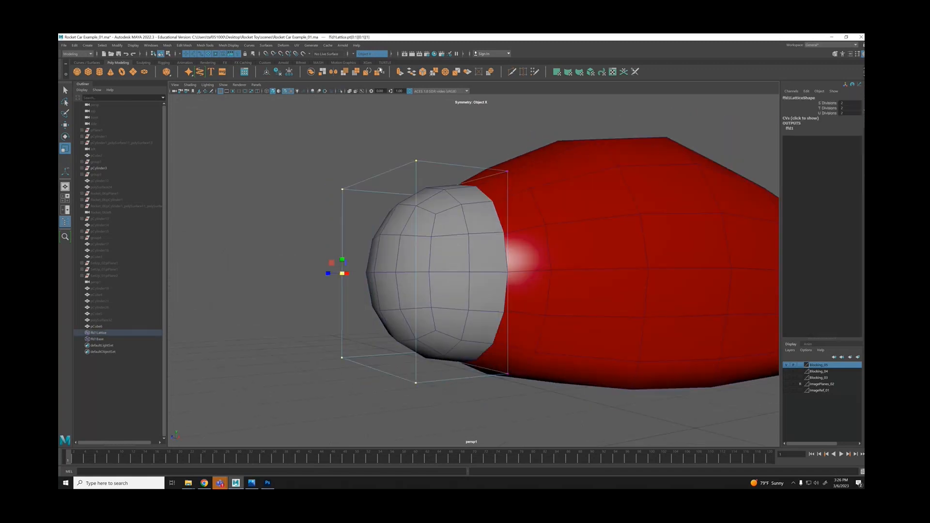
pyautogui.click(354, 55)
pyautogui.click(362, 57)
# Select all the lattice's front points and scale them evenly inward around the centre to taper the nose.
pyautogui.keyDown('alt'); pyautogui.moveTo(470, 272); pyautogui.dragTo(429, 289); pyautogui.keyUp('alt')
pyautogui.moveTo(294, 138); pyautogui.dragTo(419, 430)
pyautogui.moveTo(427, 347)
pyautogui.keyDown('alt'); pyautogui.mouseDown()
pyautogui.moveTo(499, 295)
pyautogui.moveTo(419, 288)
pyautogui.moveTo(380, 301)
pyautogui.moveTo(446, 265)
pyautogui.moveTo(368, 273)
pyautogui.moveTo(480, 274)
pyautogui.mouseUp(); pyautogui.keyUp('alt')
pyautogui.press('w')
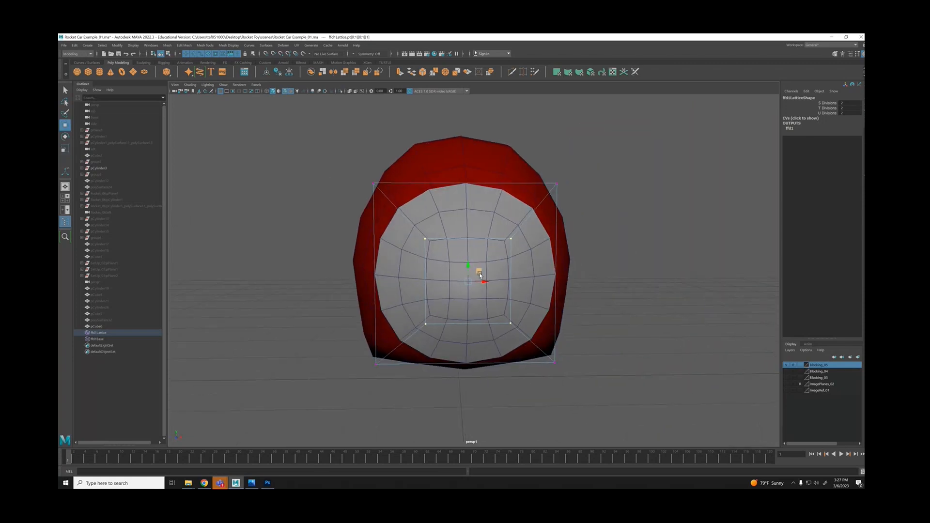
# Leave lattice point editing for object mode and select the nose cone.
pyautogui.moveTo(685, 208); pyautogui.dragTo(713, 203, button='right')
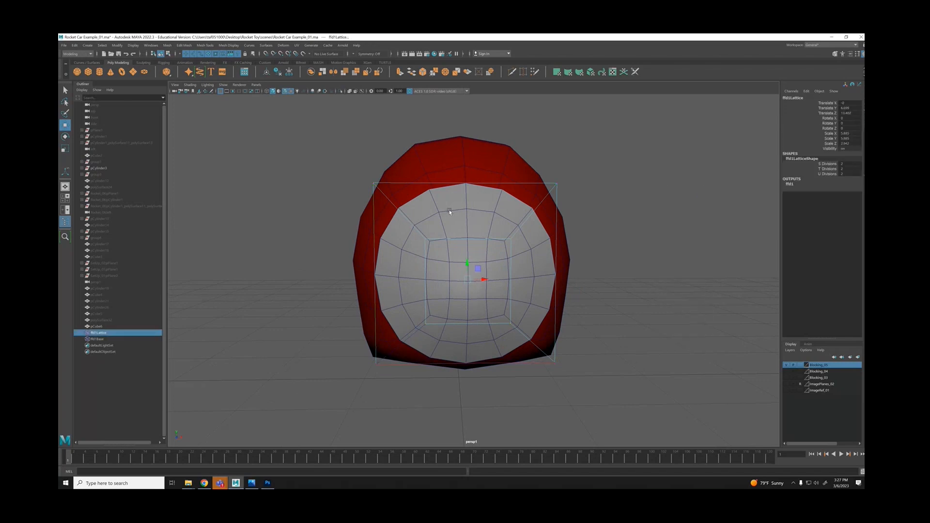
pyautogui.click(462, 218)
pyautogui.keyDown('alt'); pyautogui.moveTo(505, 200); pyautogui.dragTo(252, 72); pyautogui.keyUp('alt')
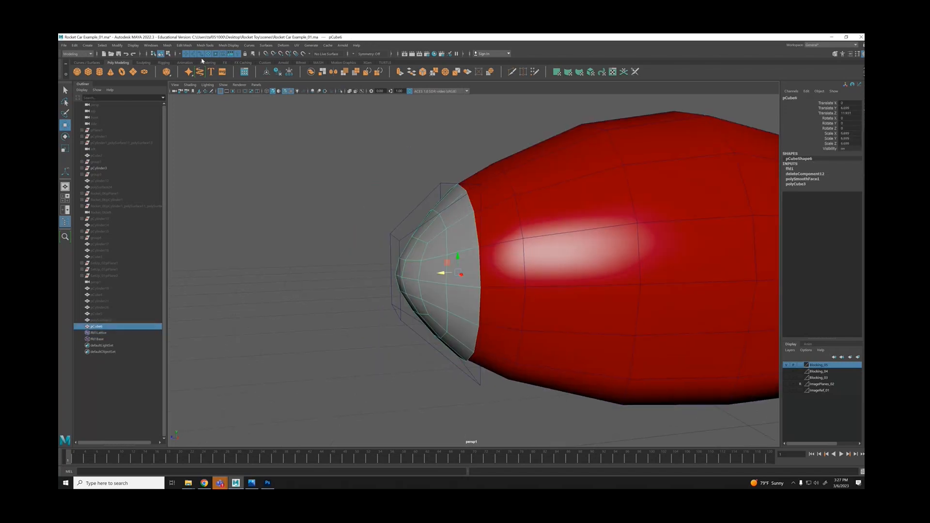
# Unhide all the car's parts and show the ImagePlanes_02 layer behind the nose cone in the side view.
pyautogui.press('space')
pyautogui.press('space')
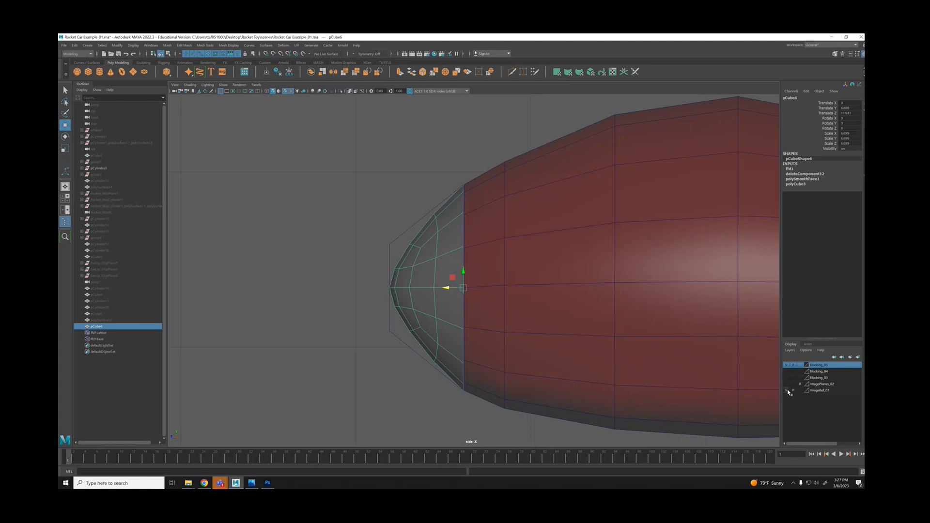
pyautogui.hotkey('ctrl', 'shift', 'h')
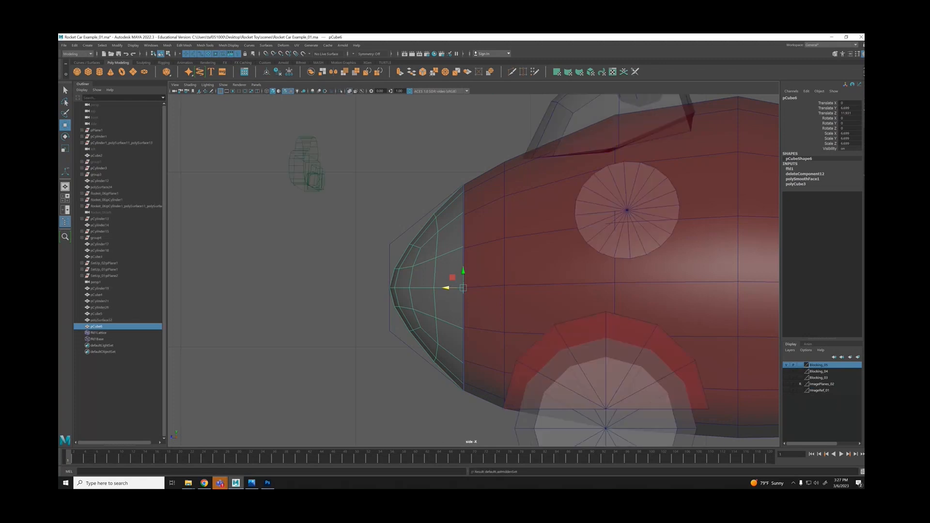
pyautogui.keyDown('alt'); pyautogui.moveTo(717, 373); pyautogui.dragTo(770, 400, button='right'); pyautogui.keyUp('alt')
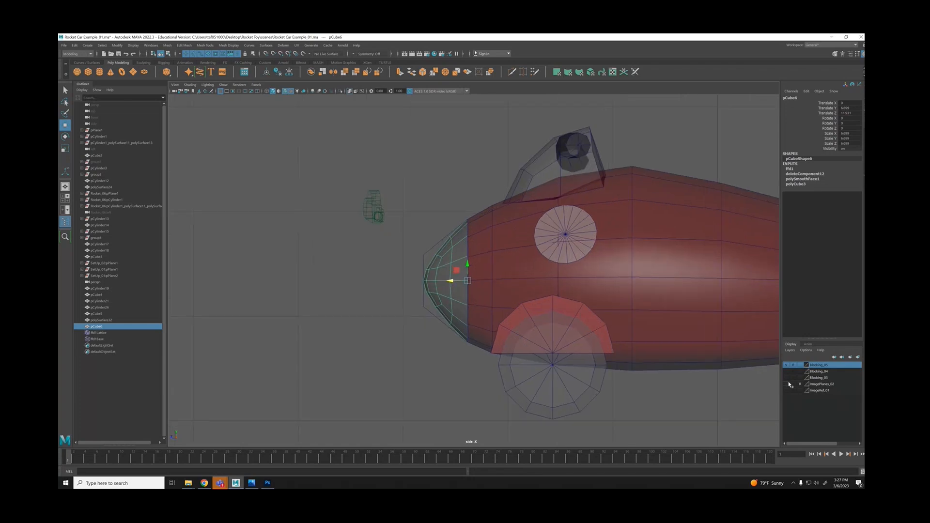
pyautogui.click(786, 384)
pyautogui.scroll(2, 437, 263)
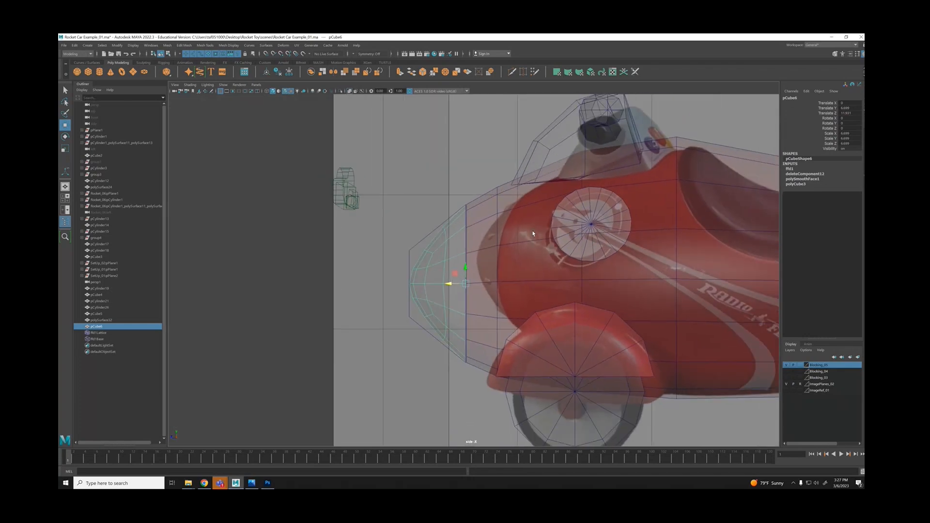
pyautogui.keyDown('alt'); pyautogui.moveTo(533, 233); pyautogui.dragTo(307, 231, button='right'); pyautogui.keyUp('alt')
pyautogui.keyDown('alt'); pyautogui.moveTo(475, 248); pyautogui.dragTo(427, 252, button='middle'); pyautogui.keyUp('alt')
# Delete the nose cone's construction history so the lattice is removed and its taper is kept.
pyautogui.press('space')
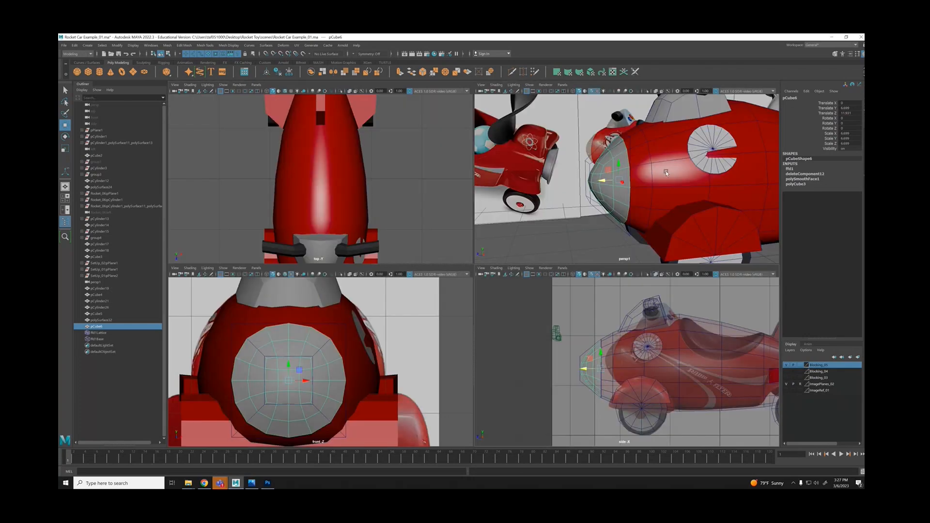
pyautogui.press('space')
pyautogui.keyDown('alt'); pyautogui.moveTo(666, 172); pyautogui.dragTo(460, 203, button='right'); pyautogui.keyUp('alt')
pyautogui.keyDown('alt'); pyautogui.moveTo(460, 203); pyautogui.dragTo(527, 220); pyautogui.keyUp('alt')
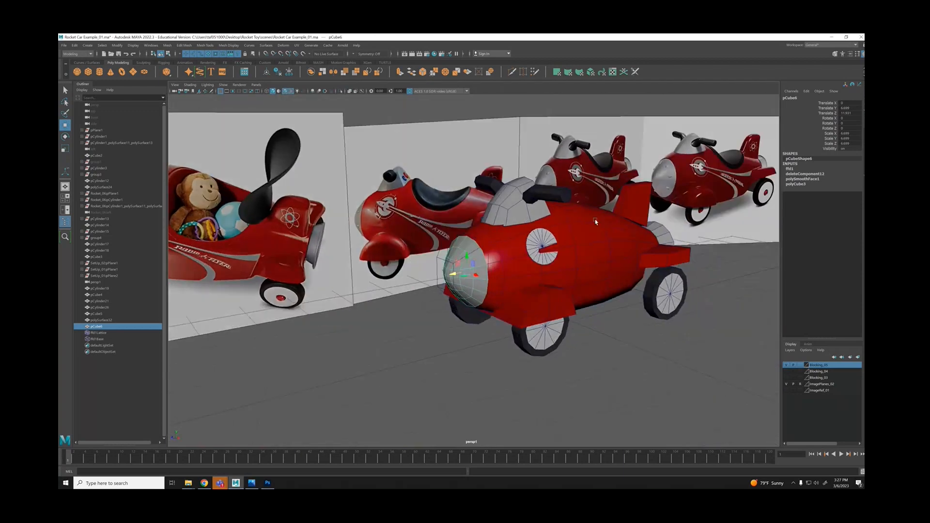
pyautogui.scroll(3, 595, 221)
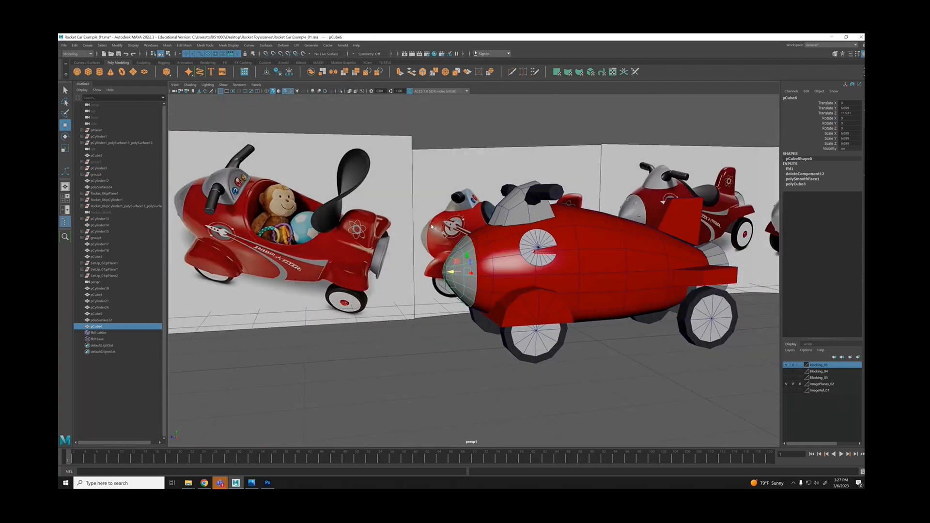
pyautogui.scroll(5, 587, 219)
pyautogui.keyDown('alt'); pyautogui.moveTo(500, 247); pyautogui.dragTo(405, 245); pyautogui.keyUp('alt')
pyautogui.click(75, 46)
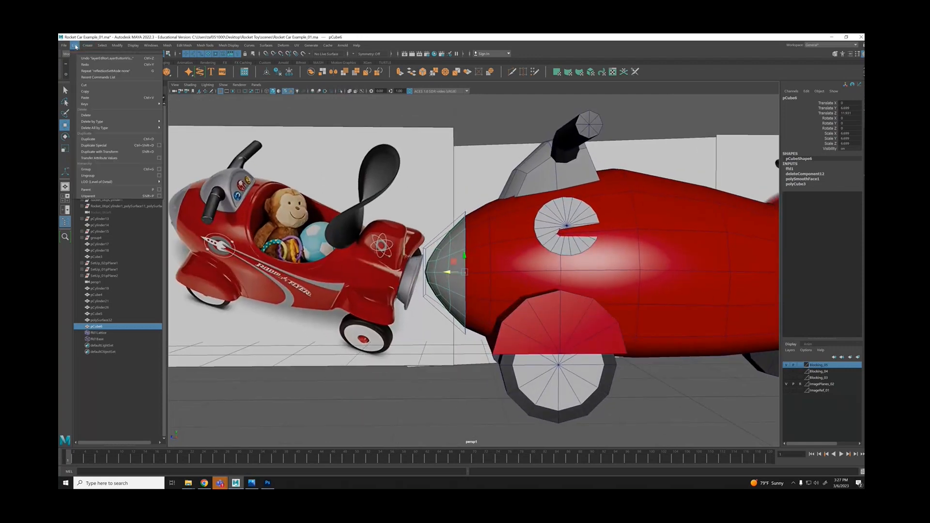
pyautogui.moveTo(97, 122)
pyautogui.click(191, 122)
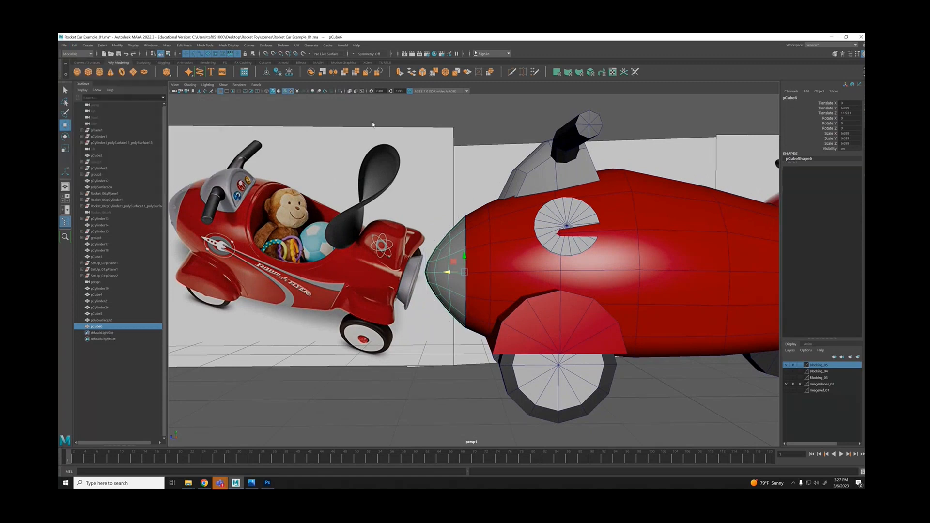
# Deselect the nose cone and turn off the wireframe overlay on the shaded perspective view.
pyautogui.click(470, 116)
pyautogui.keyDown('alt'); pyautogui.moveTo(470, 116); pyautogui.dragTo(495, 276); pyautogui.keyUp('alt')
pyautogui.click(494, 276)
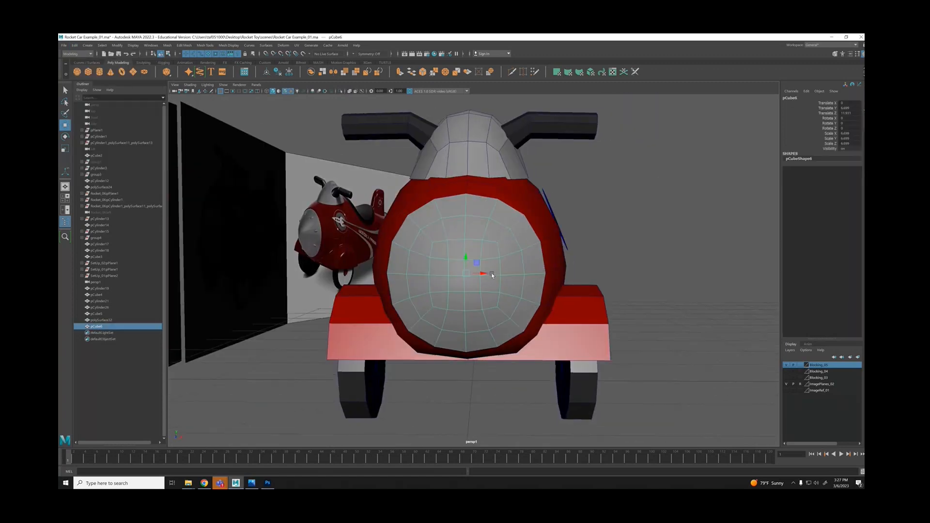
pyautogui.click(648, 272)
pyautogui.keyDown('alt'); pyautogui.moveTo(509, 214); pyautogui.dragTo(451, 213); pyautogui.keyUp('alt')
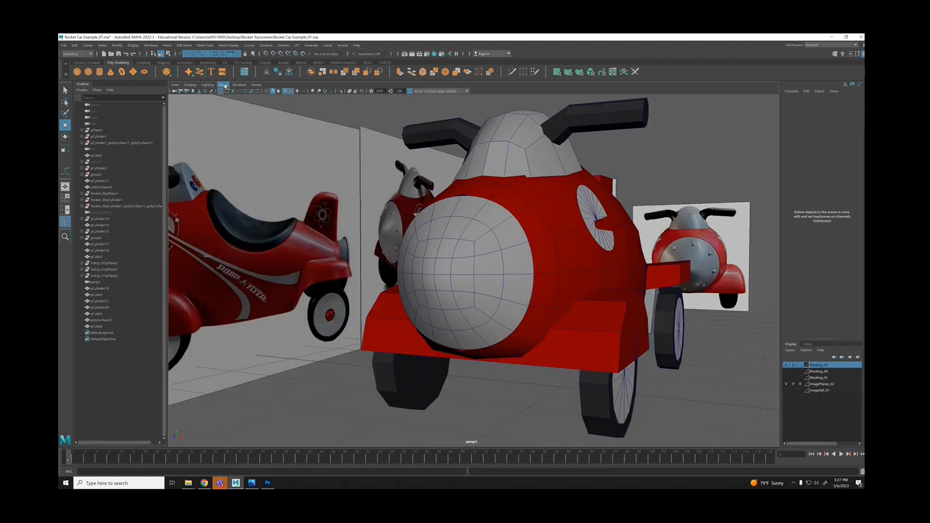
pyautogui.click(290, 92)
pyautogui.moveTo(525, 256)
pyautogui.keyDown('alt'); pyautogui.mouseDown()
pyautogui.moveTo(509, 259)
pyautogui.moveTo(557, 261)
pyautogui.moveTo(534, 270)
pyautogui.moveTo(510, 252)
pyautogui.mouseUp(); pyautogui.keyUp('alt')
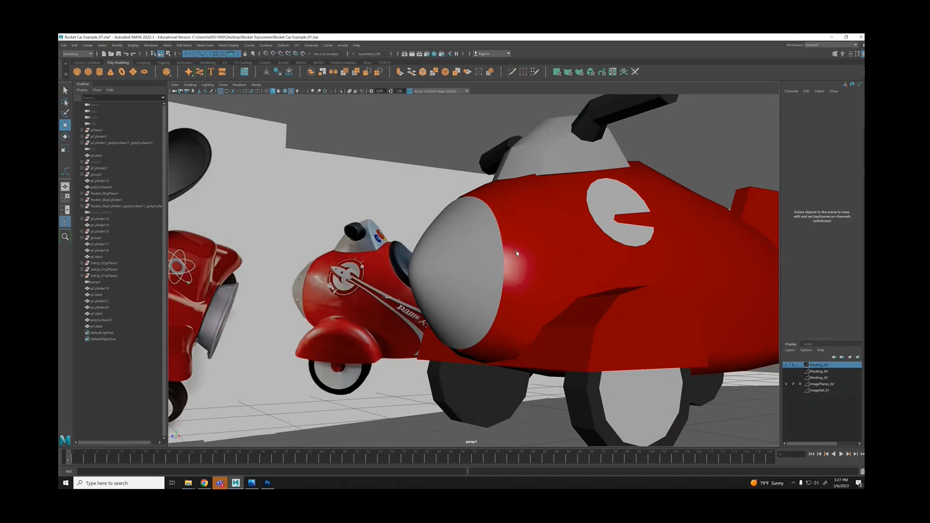
pyautogui.keyDown('alt'); pyautogui.moveTo(451, 224); pyautogui.dragTo(452, 219); pyautogui.keyUp('alt')
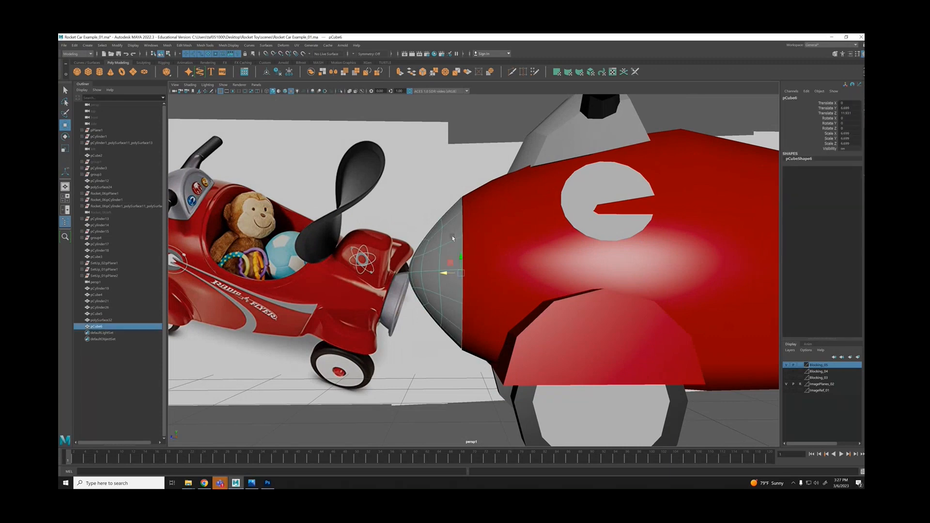
# Try to round out the nose cone by scaling one of its vertical edge loops.
pyautogui.moveTo(454, 235); pyautogui.dragTo(442, 233, button='right')
pyautogui.click(441, 235)
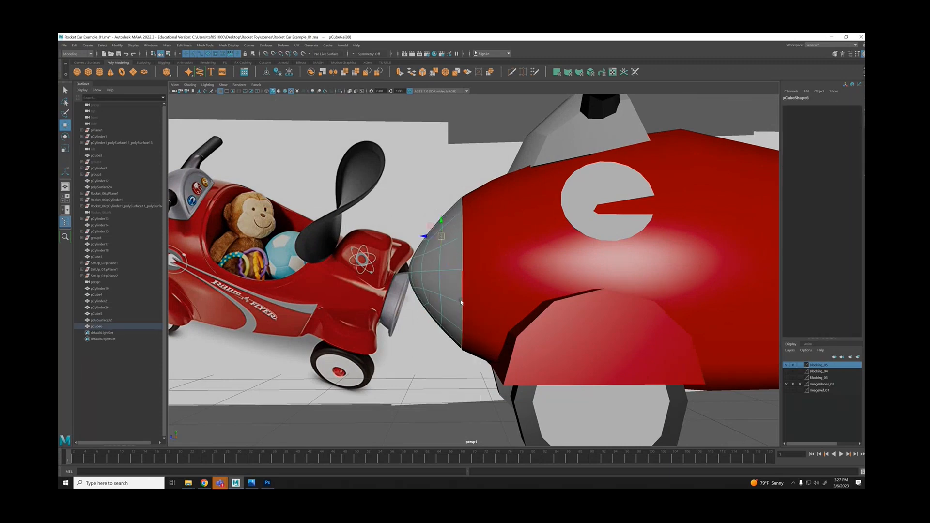
pyautogui.press('r')
pyautogui.hotkey('ctrl', 'z')
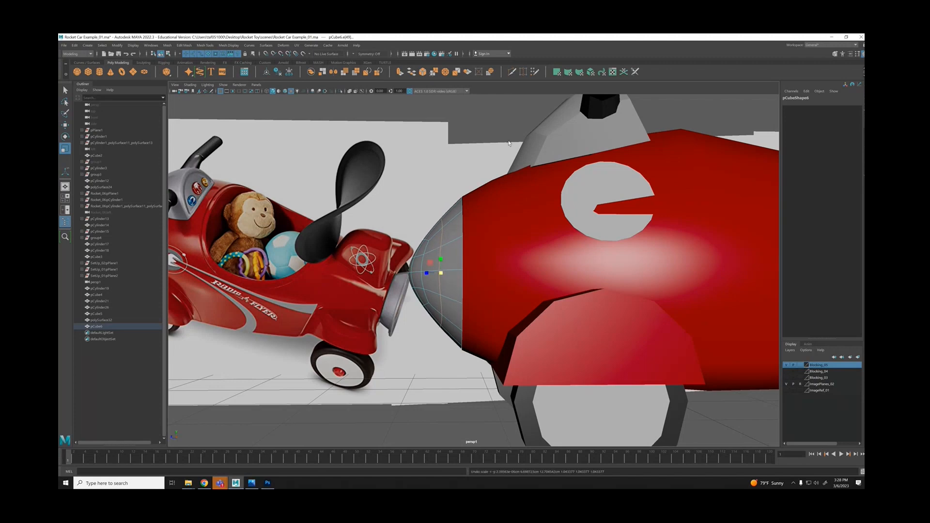
pyautogui.click(502, 131)
pyautogui.moveTo(494, 117); pyautogui.dragTo(531, 112, button='right')
pyautogui.click(515, 114)
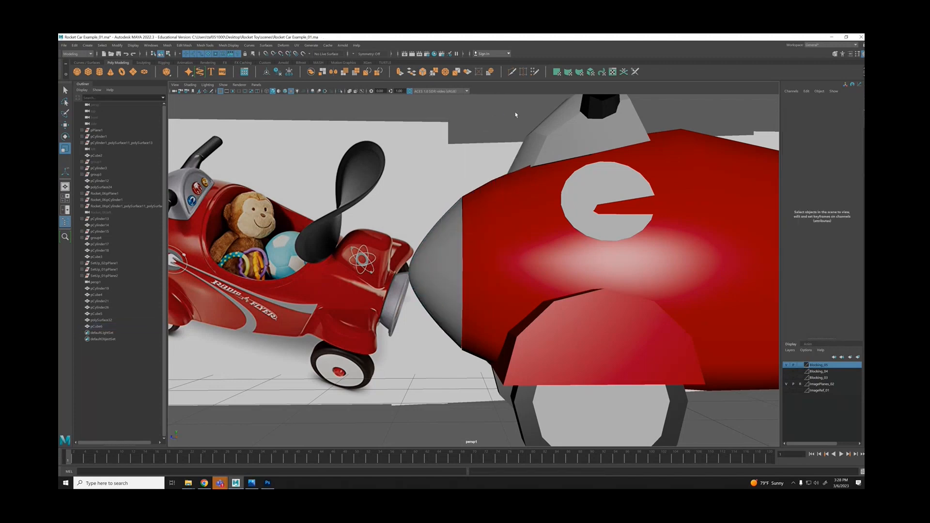
# Preview the rocket body smoothed and examine how the nose cone meets it from several angles against the reference images.
pyautogui.keyDown('alt'); pyautogui.moveTo(506, 231); pyautogui.dragTo(597, 230); pyautogui.keyUp('alt')
pyautogui.keyDown('alt'); pyautogui.moveTo(598, 231); pyautogui.dragTo(473, 227, button='right'); pyautogui.keyUp('alt')
pyautogui.keyDown('alt'); pyautogui.moveTo(474, 227); pyautogui.dragTo(410, 230); pyautogui.keyUp('alt')
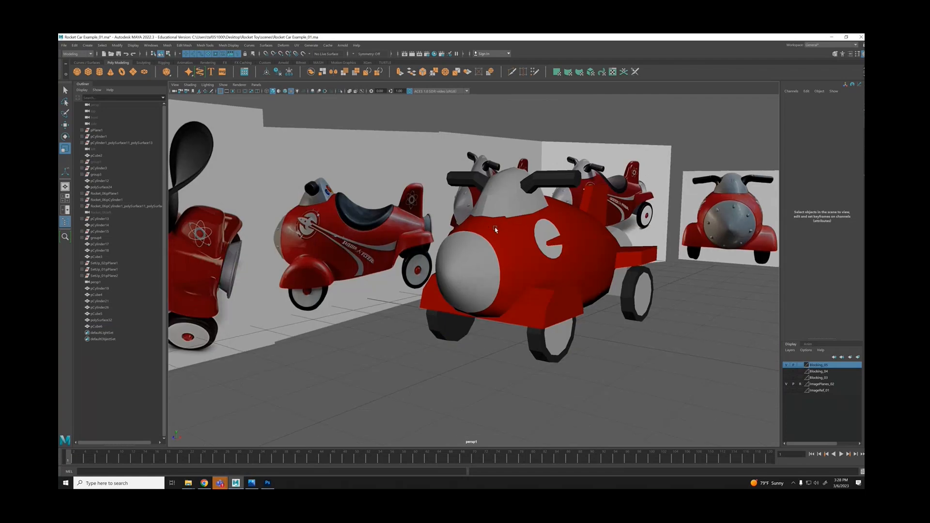
pyautogui.click(538, 246)
pyautogui.keyDown('alt'); pyautogui.moveTo(538, 246); pyautogui.dragTo(502, 251); pyautogui.keyUp('alt')
pyautogui.press('3')
pyautogui.click(492, 122)
pyautogui.keyDown('alt'); pyautogui.moveTo(485, 218); pyautogui.dragTo(431, 234); pyautogui.keyUp('alt')
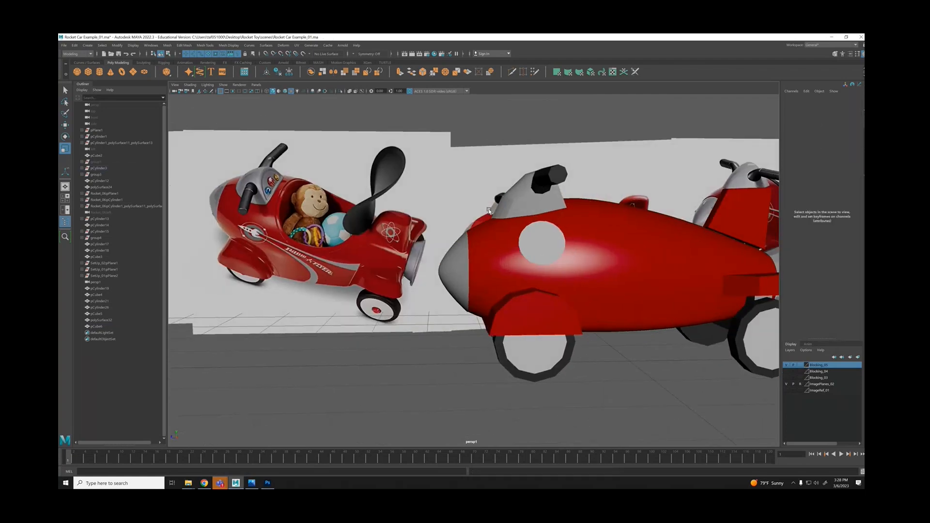
pyautogui.keyDown('alt'); pyautogui.moveTo(431, 233); pyautogui.dragTo(465, 238, button='right'); pyautogui.keyUp('alt')
pyautogui.keyDown('alt'); pyautogui.moveTo(465, 237); pyautogui.dragTo(474, 208); pyautogui.keyUp('alt')
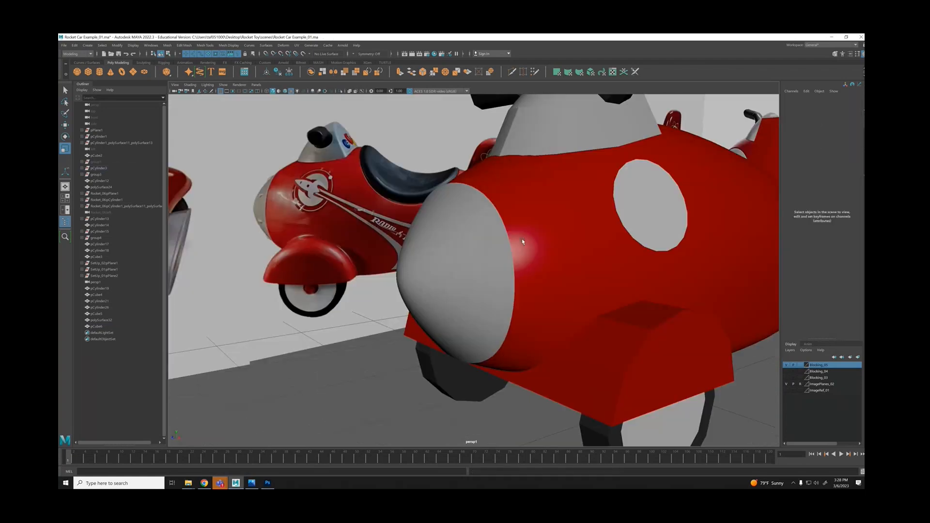
pyautogui.keyDown('alt'); pyautogui.moveTo(474, 209); pyautogui.dragTo(492, 196, button='right'); pyautogui.keyUp('alt')
pyautogui.keyDown('alt'); pyautogui.moveTo(492, 196); pyautogui.dragTo(456, 195); pyautogui.keyUp('alt')
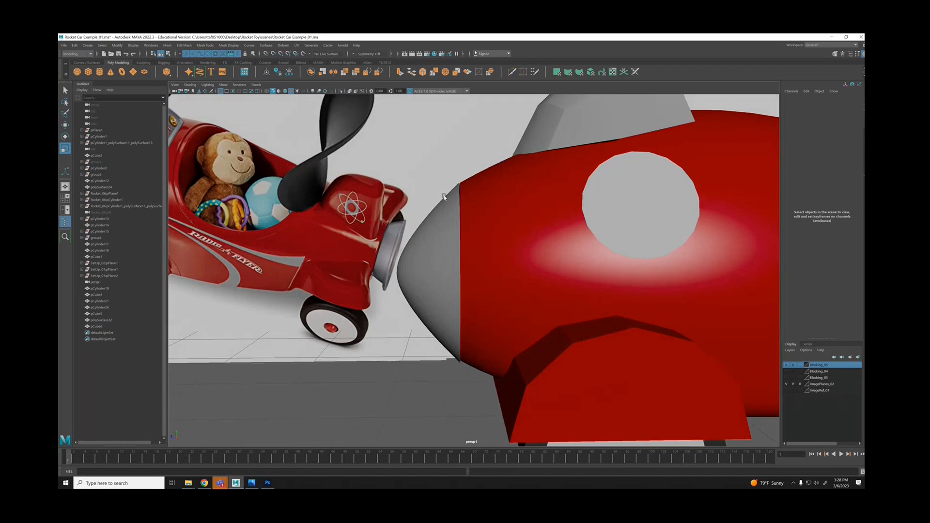
pyautogui.keyDown('alt'); pyautogui.moveTo(591, 220); pyautogui.dragTo(523, 227, button='right'); pyautogui.keyUp('alt')
pyautogui.keyDown('alt'); pyautogui.moveTo(523, 228); pyautogui.dragTo(553, 248); pyautogui.keyUp('alt')
# Return the rocket body to its unsmoothed display and clear the selection of the body and nose cone.
pyautogui.click(534, 256)
pyautogui.click(534, 256)
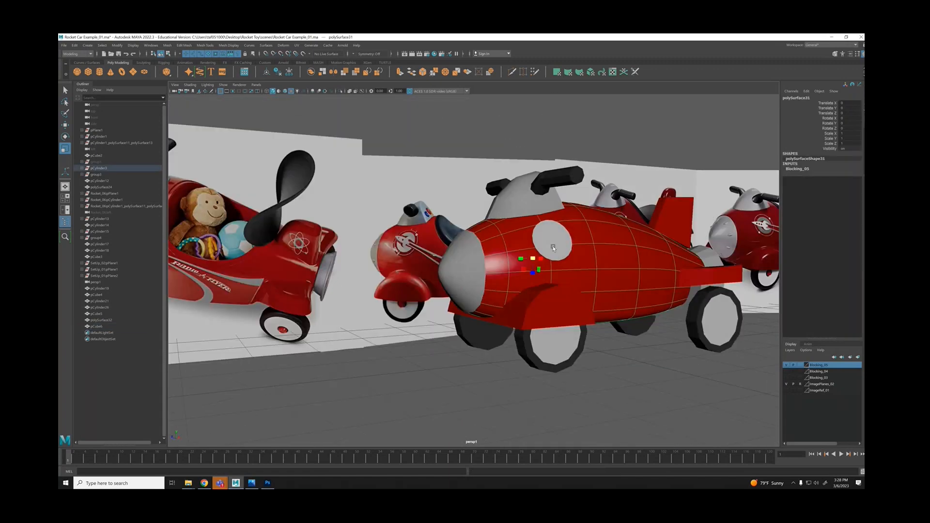
pyautogui.keyDown('alt'); pyautogui.moveTo(552, 248); pyautogui.dragTo(549, 248, button='right'); pyautogui.keyUp('alt')
pyautogui.keyDown('shift'); pyautogui.click(474, 269); pyautogui.keyUp('shift')
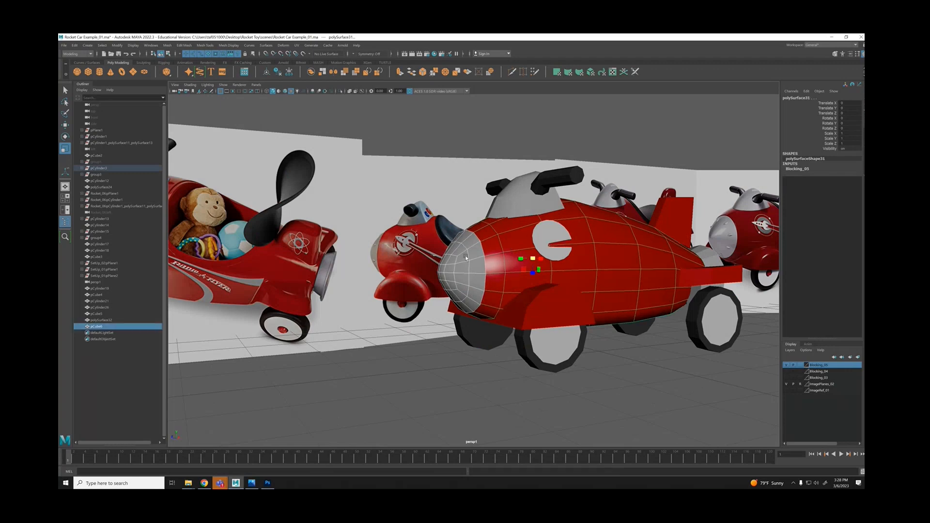
pyautogui.keyDown('alt'); pyautogui.moveTo(483, 268); pyautogui.dragTo(644, 339, button='right'); pyautogui.keyUp('alt')
pyautogui.keyDown('alt'); pyautogui.moveTo(521, 220); pyautogui.dragTo(411, 232, button='middle'); pyautogui.keyUp('alt')
pyautogui.keyDown('alt'); pyautogui.moveTo(598, 244); pyautogui.dragTo(474, 232, button='right'); pyautogui.keyUp('alt')
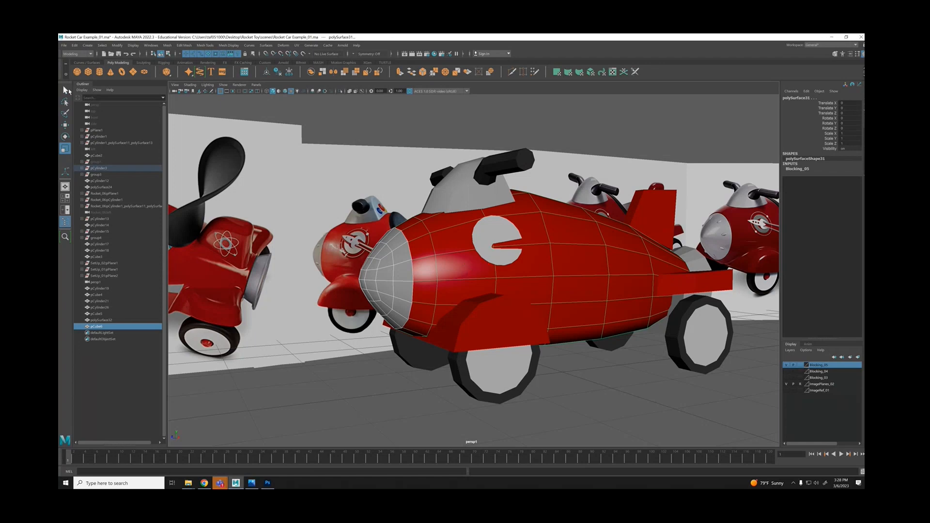
pyautogui.click(65, 90)
pyautogui.click(435, 142)
# Select the rocket body and inspect its upper surface in the perspective view.
pyautogui.click(576, 245)
pyautogui.keyDown('alt'); pyautogui.moveTo(576, 244); pyautogui.dragTo(719, 330); pyautogui.keyUp('alt')
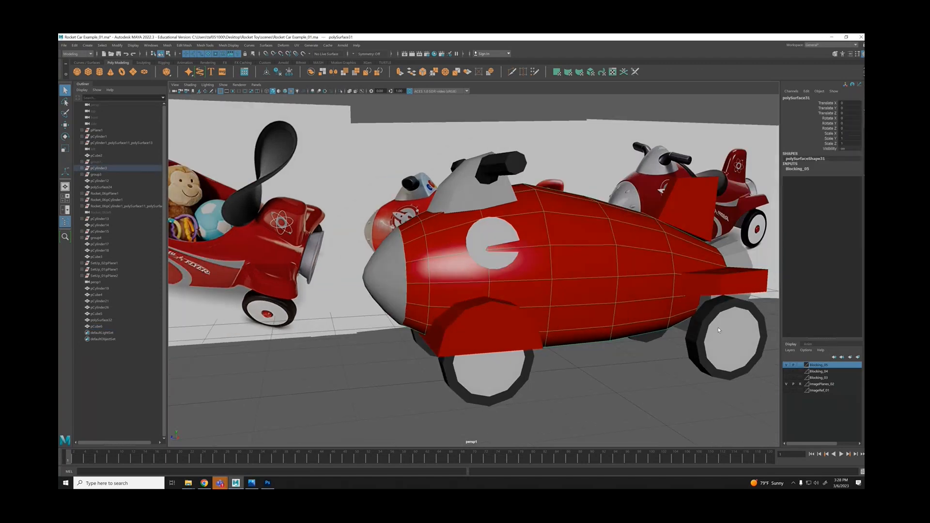
pyautogui.hotkey('ctrl', 'd')
pyautogui.hotkey('ctrl', 'h')
pyautogui.keyDown('alt'); pyautogui.moveTo(565, 233); pyautogui.dragTo(622, 223); pyautogui.keyUp('alt')
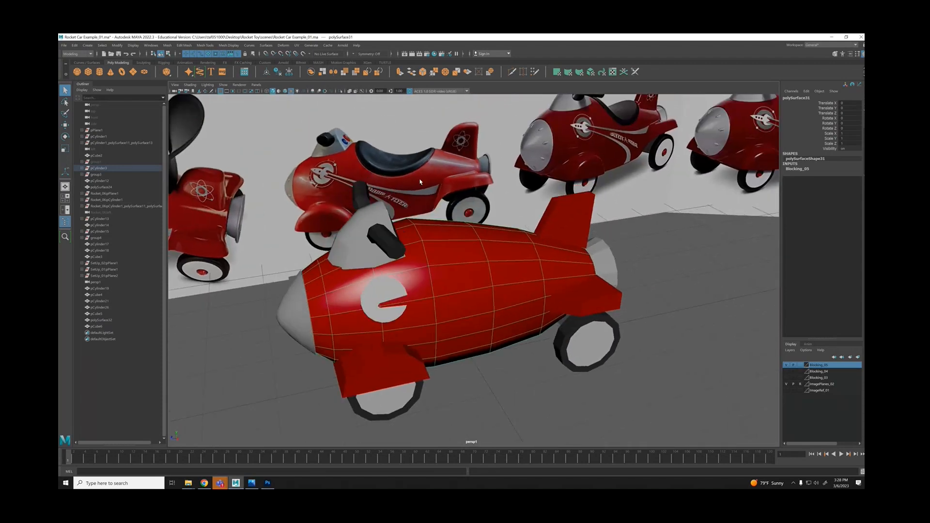
pyautogui.keyDown('alt'); pyautogui.moveTo(420, 182); pyautogui.dragTo(404, 233); pyautogui.keyUp('alt')
# Examine the seat opening's outline on the side reference image and the matching area on top of the body.
pyautogui.press('space')
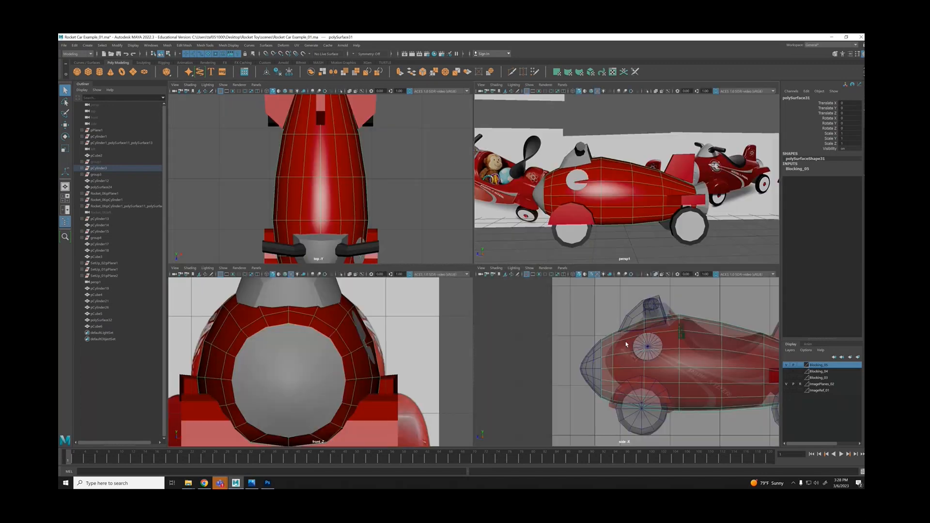
pyautogui.press('space')
pyautogui.keyDown('alt'); pyautogui.moveTo(435, 235); pyautogui.dragTo(412, 240, button='middle'); pyautogui.keyUp('alt')
pyautogui.scroll(3, 481, 189)
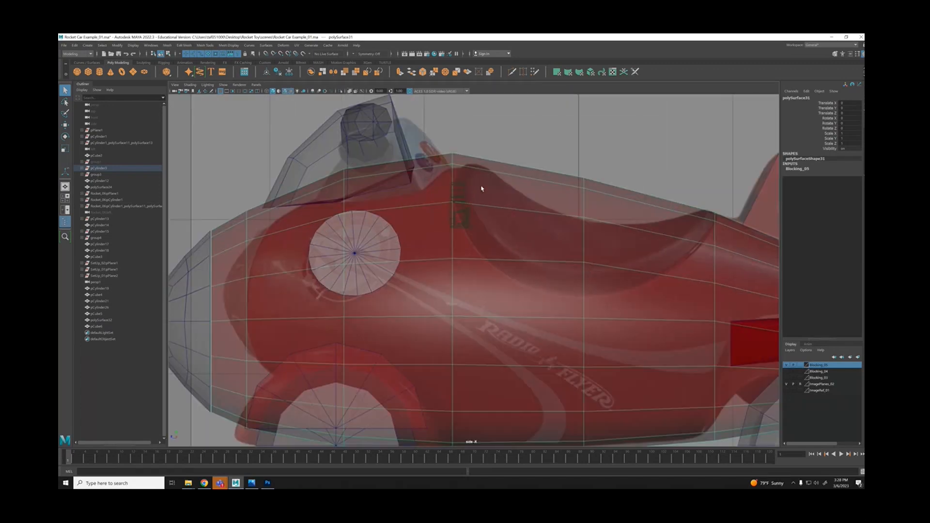
pyautogui.keyDown('alt'); pyautogui.moveTo(480, 162); pyautogui.dragTo(460, 176, button='middle'); pyautogui.keyUp('alt')
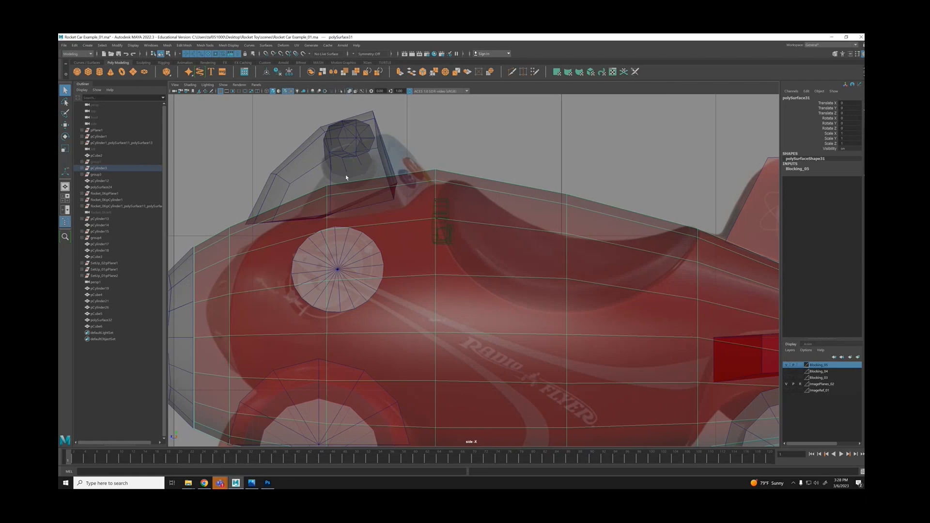
pyautogui.press('space')
pyautogui.press('space')
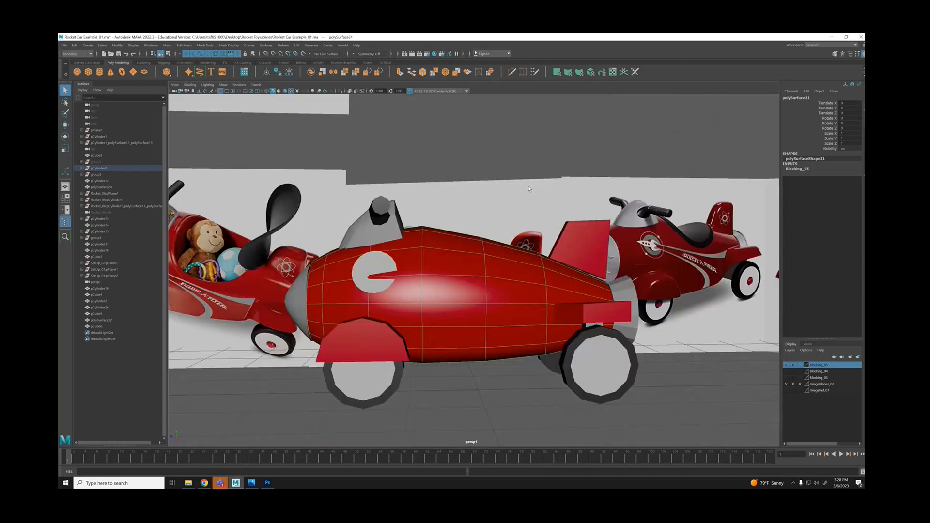
pyautogui.keyDown('alt'); pyautogui.moveTo(528, 185); pyautogui.dragTo(465, 227); pyautogui.keyUp('alt')
pyautogui.keyDown('alt'); pyautogui.moveTo(465, 227); pyautogui.dragTo(446, 245, button='right'); pyautogui.keyUp('alt')
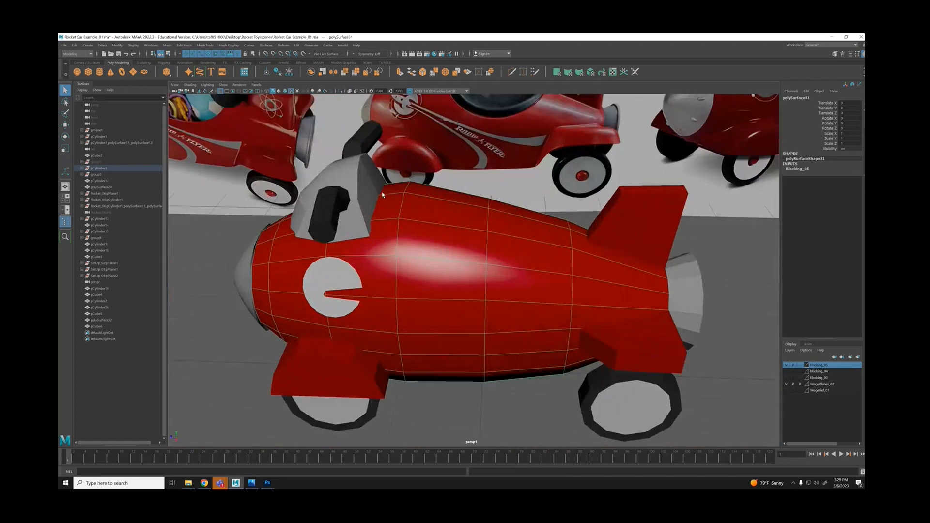
# Start a Multi-Cut on the body with its first point on the top centre edge just behind the handlebar housing.
pyautogui.hotkey('ctrl', 'shift', 'x')
pyautogui.keyDown('alt'); pyautogui.moveTo(394, 195); pyautogui.dragTo(401, 160); pyautogui.keyUp('alt')
pyautogui.scroll(-3, 441, 228)
pyautogui.keyDown('alt'); pyautogui.moveTo(440, 226); pyautogui.dragTo(549, 256, button='middle'); pyautogui.keyUp('alt')
pyautogui.scroll(5, 486, 241)
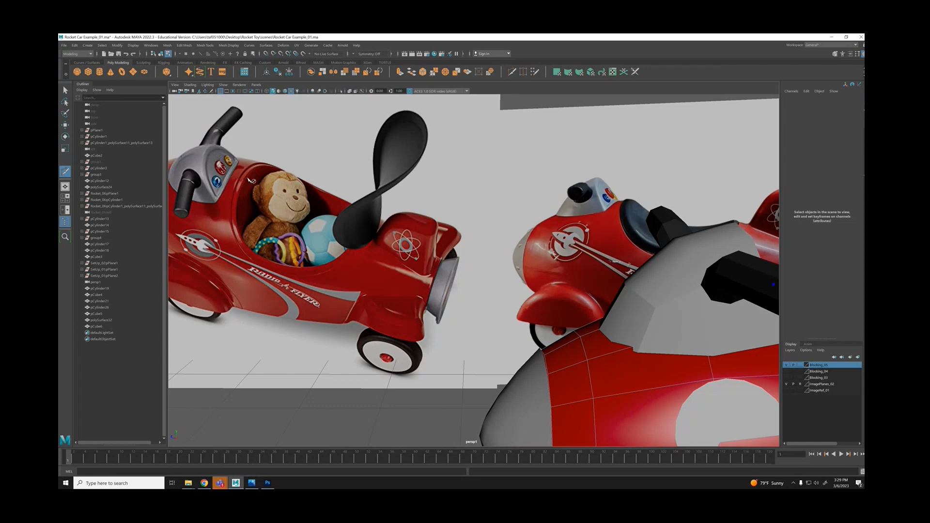
pyautogui.scroll(-4, 552, 226)
pyautogui.keyDown('alt'); pyautogui.moveTo(552, 226); pyautogui.dragTo(368, 179, button='middle'); pyautogui.keyUp('alt')
pyautogui.keyDown('alt'); pyautogui.moveTo(499, 179); pyautogui.dragTo(499, 224); pyautogui.keyUp('alt')
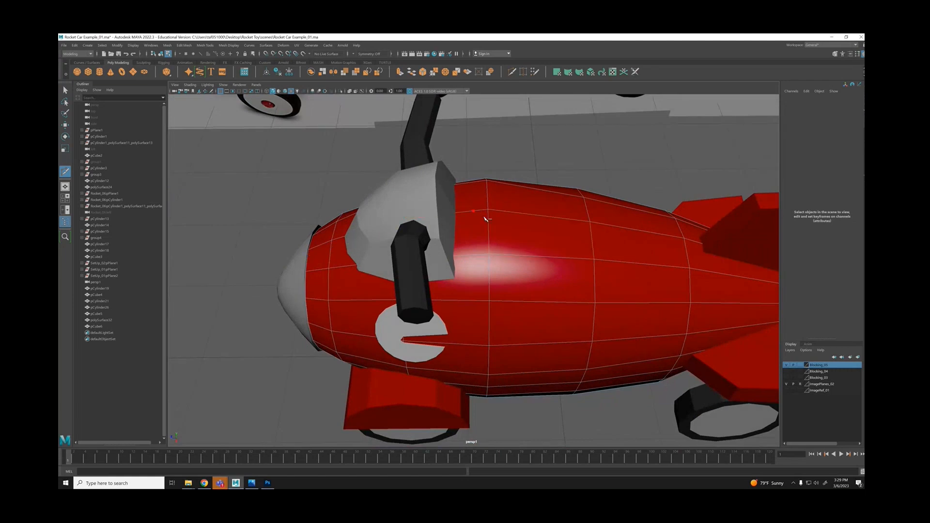
pyautogui.keyDown('alt'); pyautogui.moveTo(484, 214); pyautogui.dragTo(601, 229); pyautogui.keyUp('alt')
pyautogui.scroll(-5, 601, 229)
# Continue the cut in the side view down the front and along the lowest part of the reference seat opening.
pyautogui.press('space')
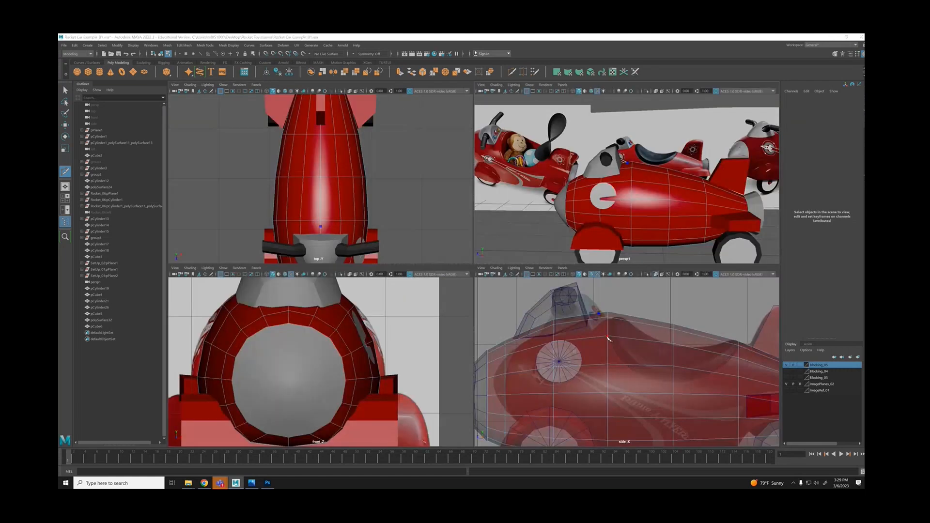
pyautogui.press('space')
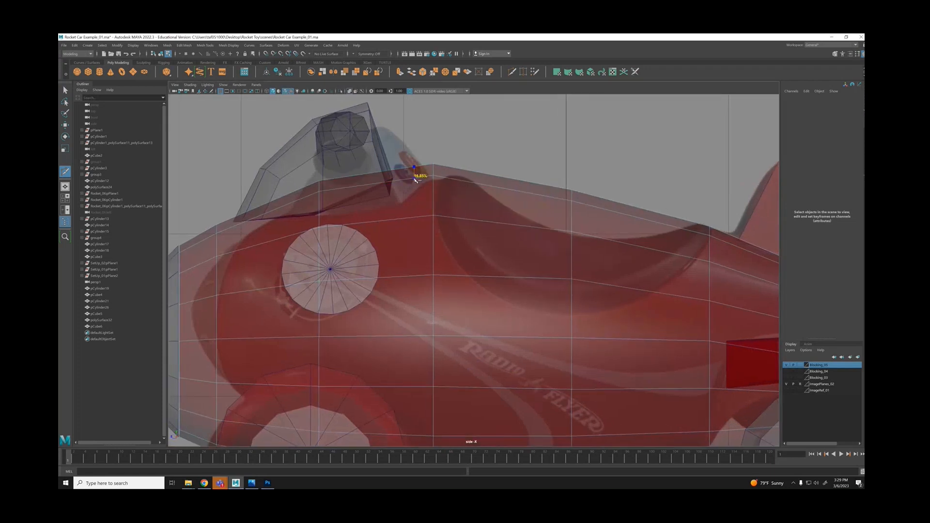
pyautogui.click(415, 178)
pyautogui.click(423, 216)
pyautogui.click(467, 276)
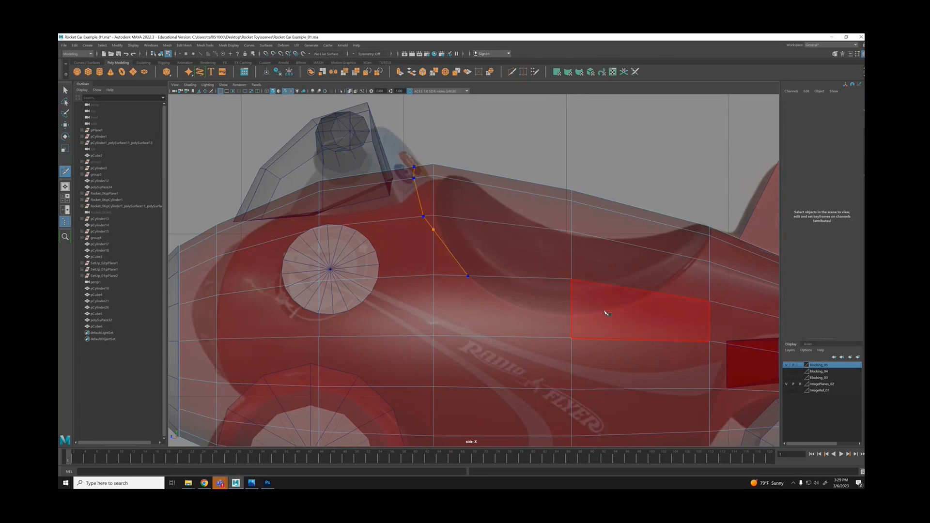
pyautogui.click(572, 313)
pyautogui.click(649, 292)
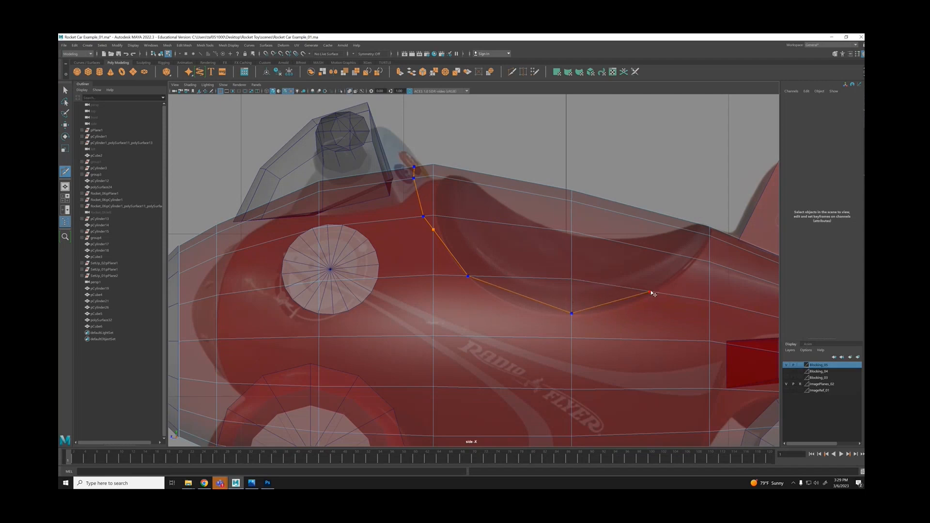
# Carry the cut up the rear of the seat opening, re-place its last point near the body's upper edge, and finish the cut.
pyautogui.click(702, 260)
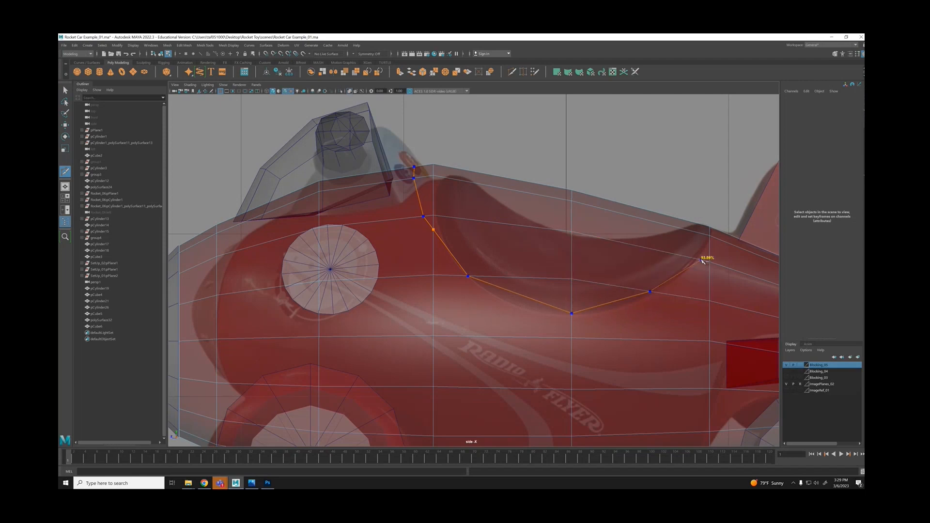
pyautogui.click(717, 238)
pyautogui.click(719, 231)
pyautogui.press('BackSpace')
pyautogui.click(710, 241)
pyautogui.press('q')
pyautogui.press('f')
pyautogui.press('space')
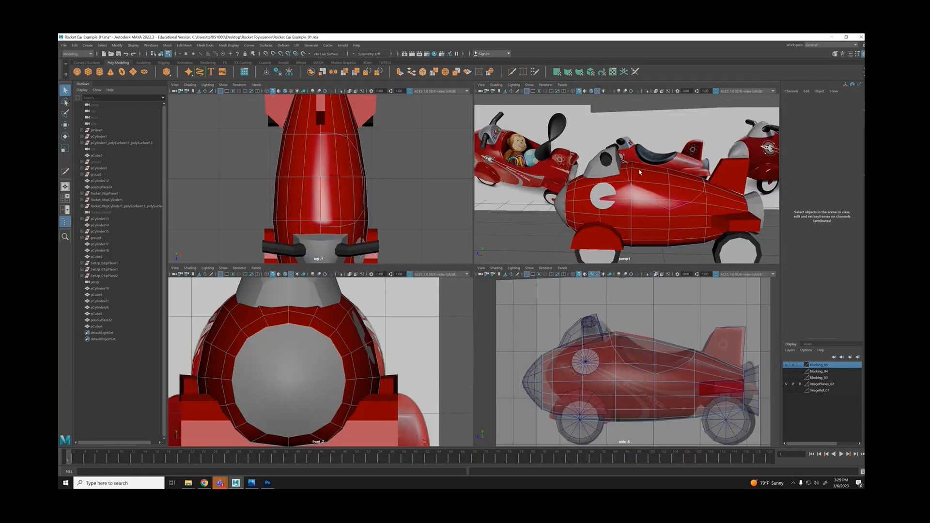
# Enlarge the perspective view and delete the faces on one lengthwise half of the rocket body.
pyautogui.press('space')
pyautogui.keyDown('alt'); pyautogui.moveTo(650, 171); pyautogui.dragTo(541, 166); pyautogui.keyUp('alt')
pyautogui.rightClick(540, 165)
pyautogui.scroll(-3, 543, 171)
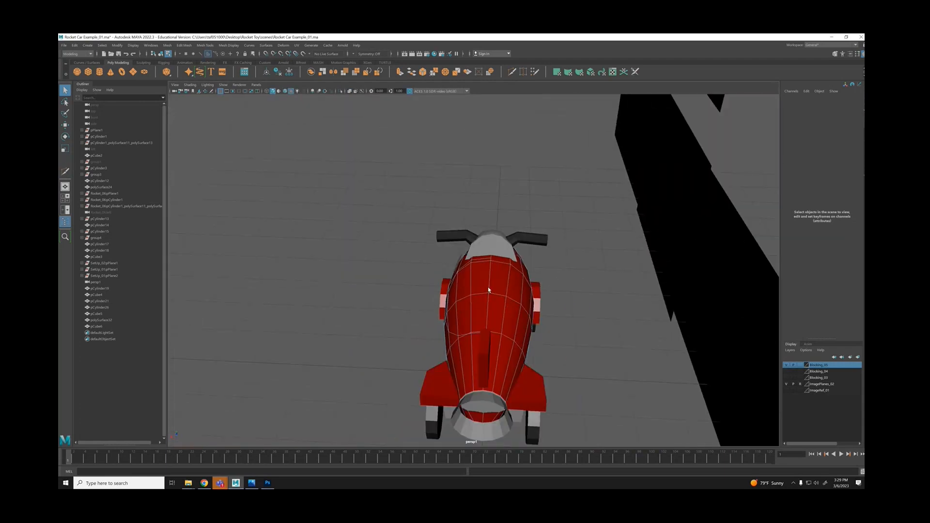
pyautogui.moveTo(495, 214); pyautogui.dragTo(577, 368)
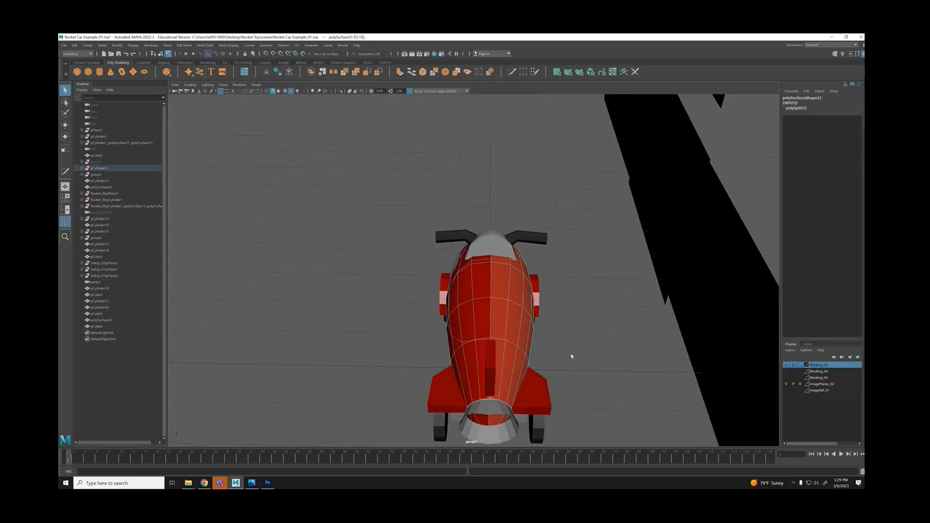
pyautogui.press('Delete')
pyautogui.keyDown('alt'); pyautogui.moveTo(397, 317); pyautogui.dragTo(471, 267); pyautogui.keyUp('alt')
pyautogui.scroll(5, 471, 267)
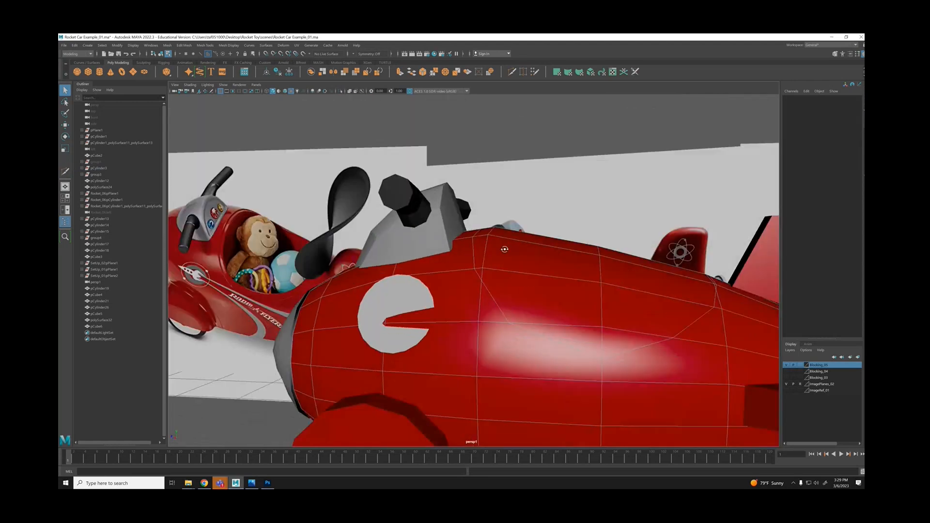
# Extract the cockpit opening faces from the upper part of the remaining body half as a separate piece.
pyautogui.click(485, 271)
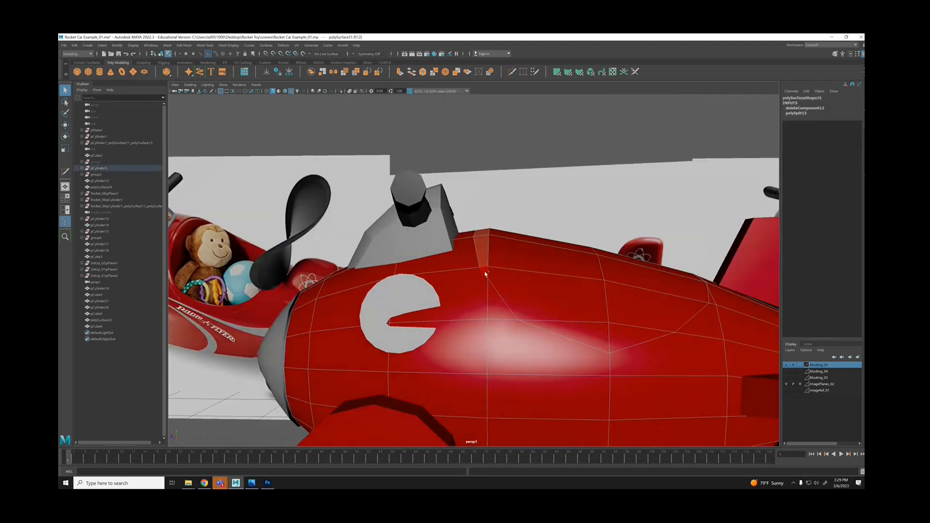
pyautogui.keyDown('shift'); pyautogui.click(535, 284); pyautogui.keyUp('shift')
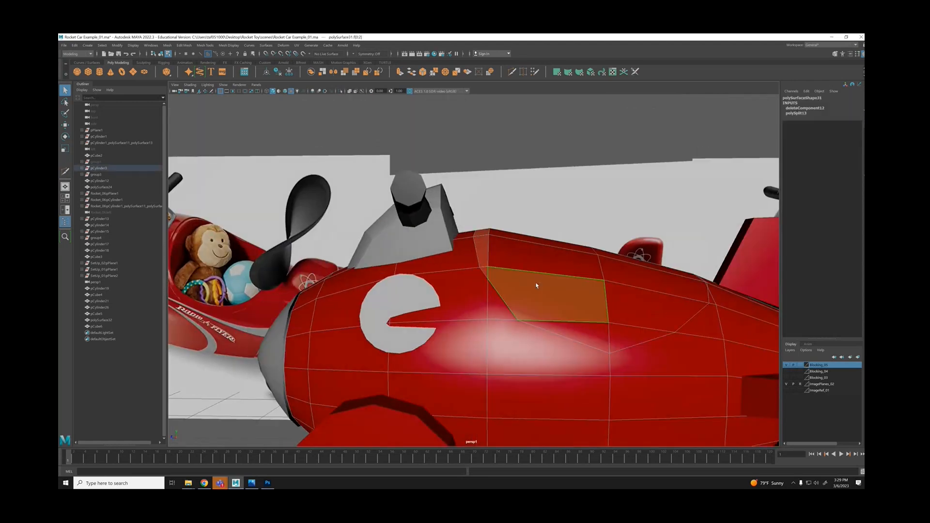
pyautogui.keyDown('shift'); pyautogui.click(539, 258); pyautogui.keyUp('shift')
pyautogui.keyDown('shift'); pyautogui.moveTo(538, 231); pyautogui.dragTo(666, 286); pyautogui.keyUp('shift')
pyautogui.keyDown('shift'); pyautogui.click(595, 303); pyautogui.keyUp('shift')
pyautogui.press('g')
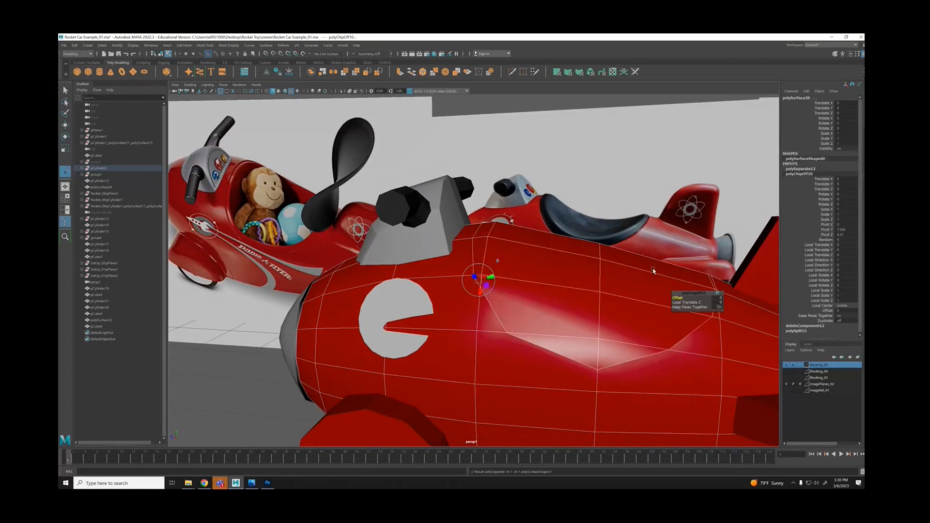
# Return to object selection and hide the extracted cockpit piece.
pyautogui.keyDown('alt'); pyautogui.moveTo(601, 285); pyautogui.dragTo(583, 278); pyautogui.keyUp('alt')
pyautogui.moveTo(580, 275); pyautogui.dragTo(597, 263, button='right')
pyautogui.click(560, 280)
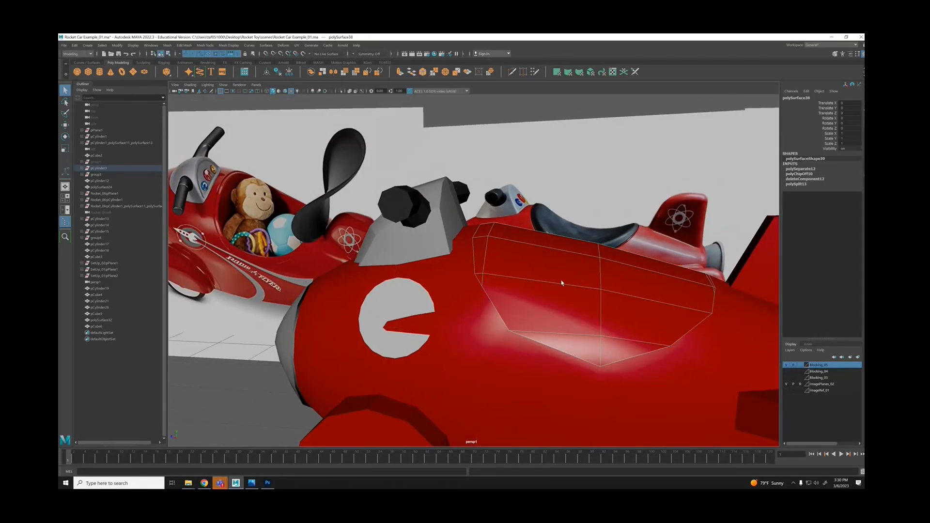
pyautogui.hotkey('ctrl', 'h')
# Select the remaining body shell and inspect its cockpit opening against the toy reference images.
pyautogui.click(538, 394)
pyautogui.keyDown('alt'); pyautogui.moveTo(538, 393); pyautogui.dragTo(576, 339); pyautogui.keyUp('alt')
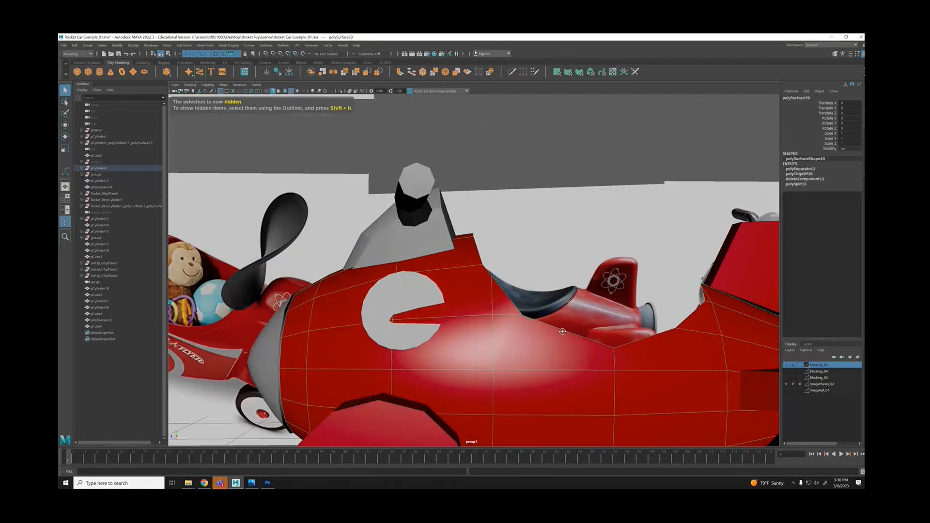
pyautogui.keyDown('alt'); pyautogui.moveTo(577, 339); pyautogui.dragTo(521, 311, button='right'); pyautogui.keyUp('alt')
pyautogui.keyDown('alt'); pyautogui.moveTo(521, 311); pyautogui.dragTo(644, 292); pyautogui.keyUp('alt')
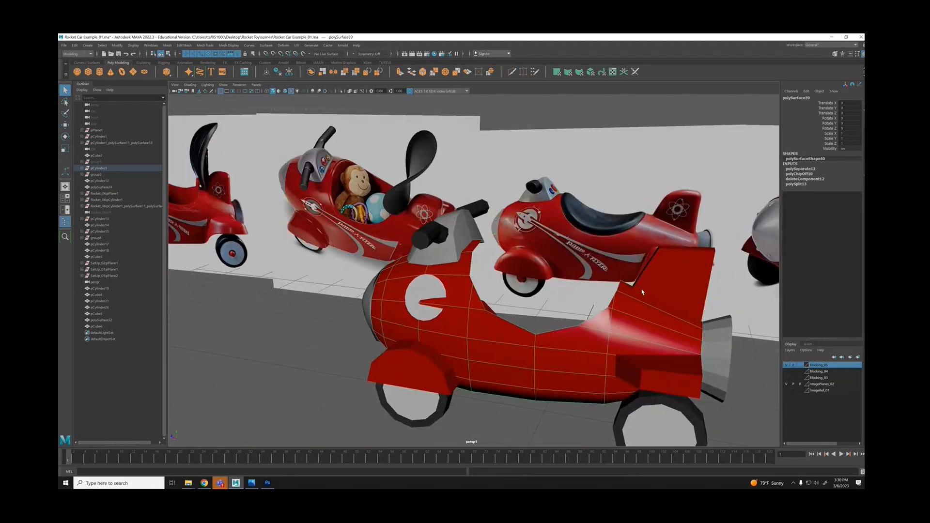
pyautogui.keyDown('alt'); pyautogui.moveTo(595, 306); pyautogui.dragTo(403, 277); pyautogui.keyUp('alt')
pyautogui.keyDown('alt'); pyautogui.moveTo(403, 276); pyautogui.dragTo(522, 326, button='right'); pyautogui.keyUp('alt')
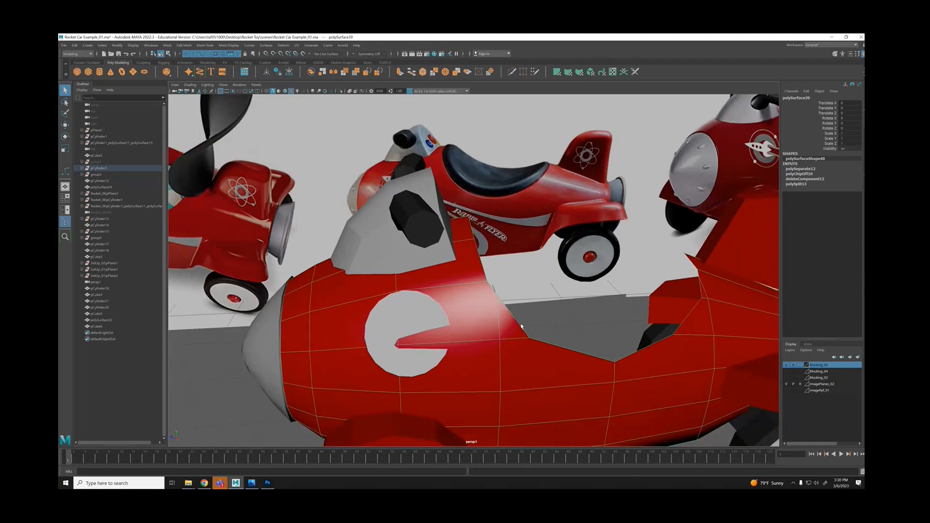
# Isolate the body shell, check the vertices along the front of the opening, and show the last hidden objects again.
pyautogui.hotkey('alt', 'h')
pyautogui.keyDown('alt'); pyautogui.moveTo(517, 322); pyautogui.dragTo(493, 284); pyautogui.keyUp('alt')
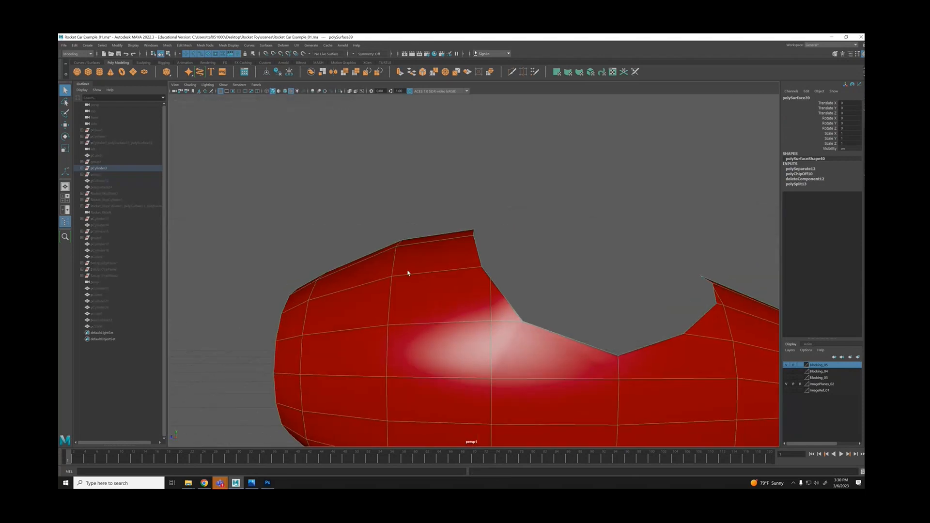
pyautogui.moveTo(407, 273); pyautogui.dragTo(380, 266, button='right')
pyautogui.click(391, 277)
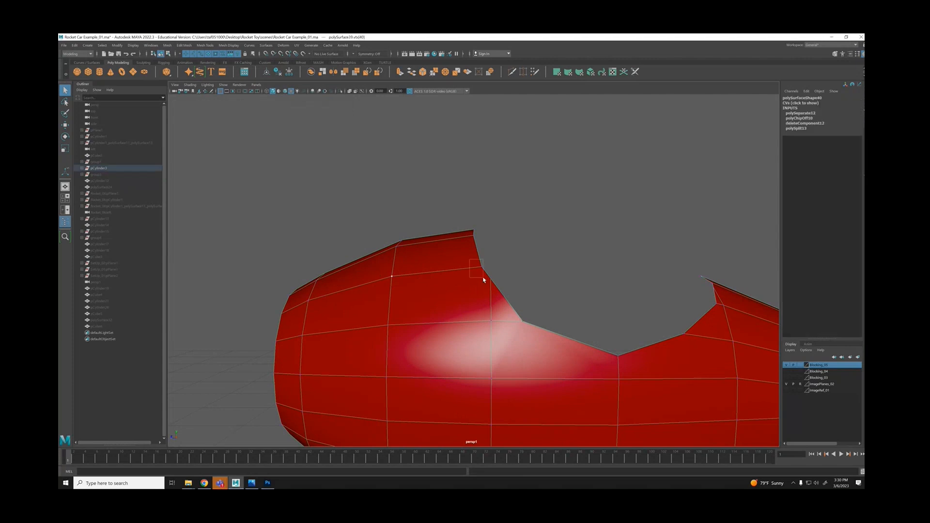
pyautogui.keyDown('shift'); pyautogui.moveTo(483, 279); pyautogui.dragTo(503, 317); pyautogui.keyUp('shift')
pyautogui.keyDown('alt'); pyautogui.moveTo(476, 284); pyautogui.dragTo(528, 245); pyautogui.keyUp('alt')
pyautogui.click(527, 245)
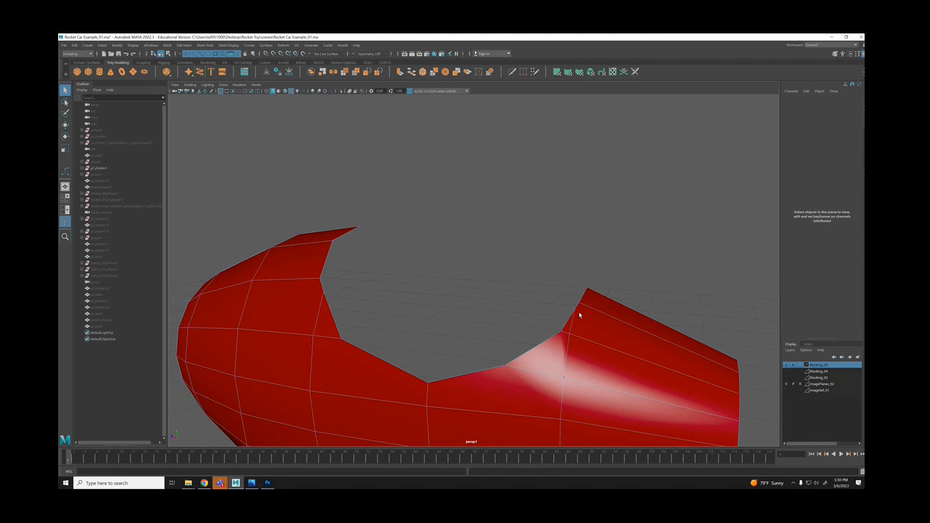
pyautogui.hotkey('ctrl', 'shift', 'h')
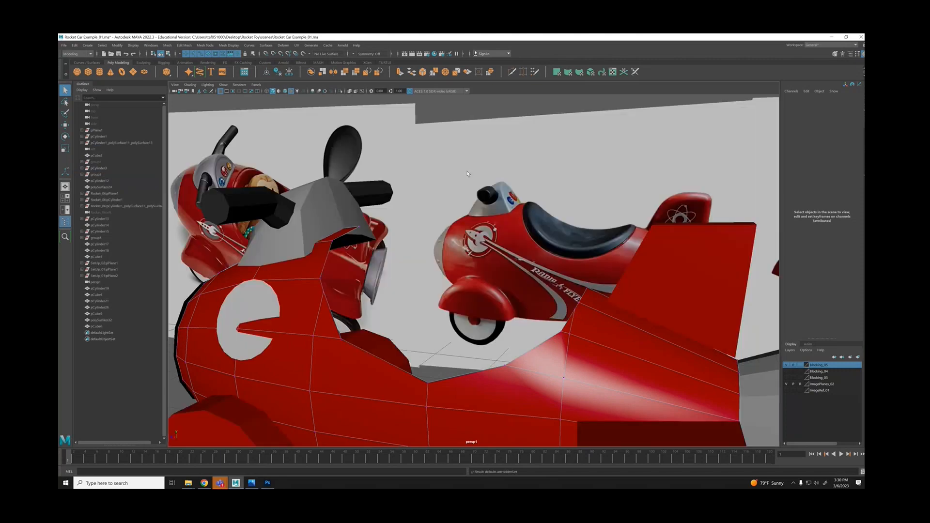
pyautogui.keyDown('alt'); pyautogui.moveTo(467, 173); pyautogui.dragTo(498, 333); pyautogui.keyUp('alt')
pyautogui.click(350, 291)
pyautogui.press('w')
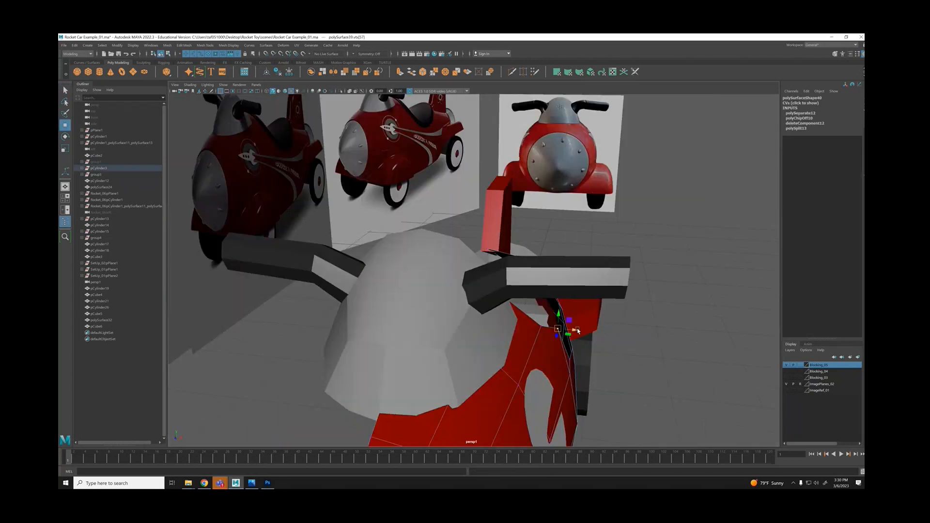
pyautogui.keyDown('alt'); pyautogui.moveTo(578, 330); pyautogui.dragTo(486, 319); pyautogui.keyUp('alt')
pyautogui.keyDown('alt'); pyautogui.moveTo(393, 297); pyautogui.dragTo(393, 294); pyautogui.keyUp('alt')
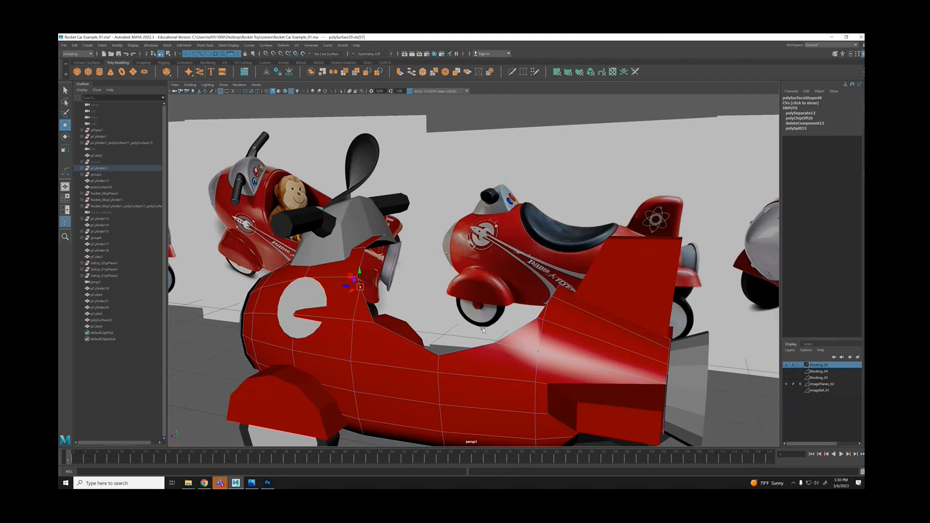
# Select the rocket body shell as an object and hide everything else in the scene.
pyautogui.keyDown('alt'); pyautogui.moveTo(482, 327); pyautogui.dragTo(432, 325); pyautogui.keyUp('alt')
pyautogui.moveTo(405, 334); pyautogui.dragTo(431, 310, button='right')
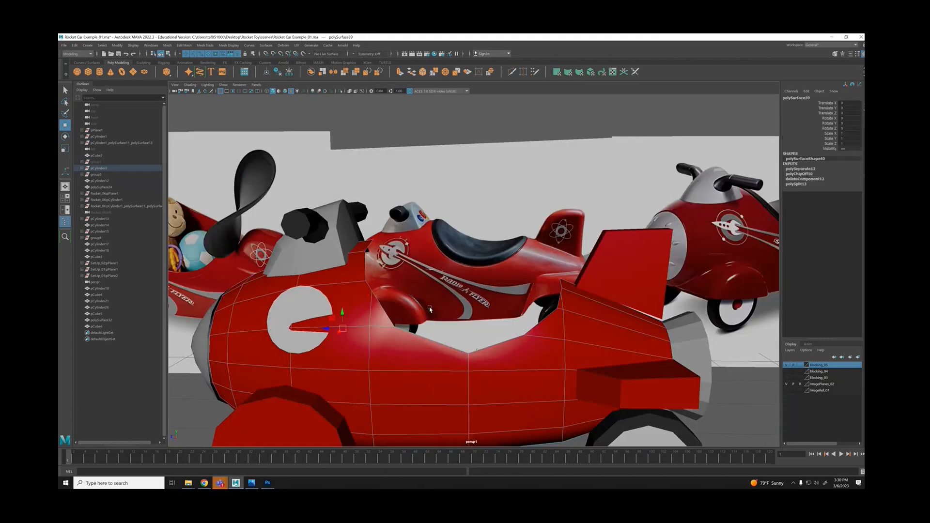
pyautogui.hotkey('alt', 'h')
pyautogui.click(448, 248)
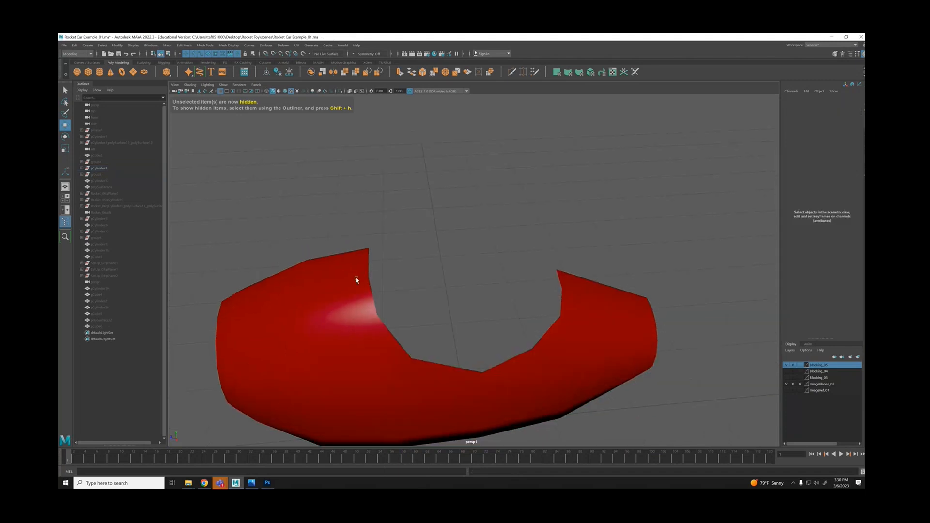
pyautogui.click(356, 280)
pyautogui.click(286, 93)
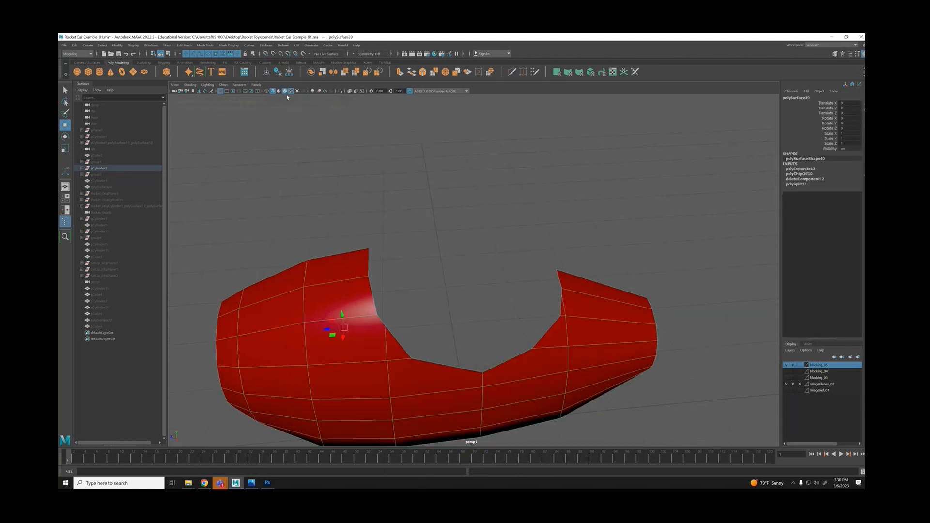
# Preview the body shell in smooth mesh display to check the opening's curve, and return to the unsmoothed display.
pyautogui.keyDown('alt'); pyautogui.moveTo(398, 331); pyautogui.dragTo(403, 290); pyautogui.keyUp('alt')
pyautogui.press('3')
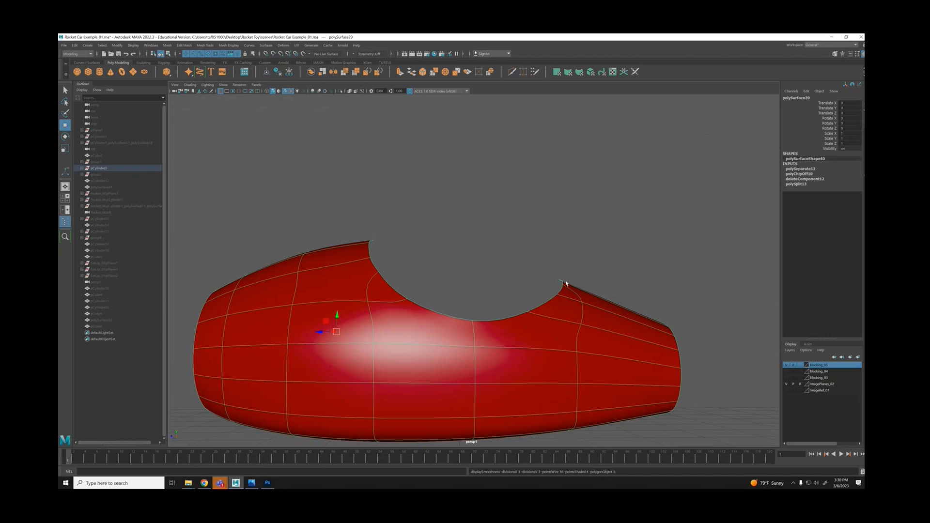
pyautogui.press('1')
# Start a Multi-Cut edge just inside the cockpit rim, running from the front top point to the front lower corner.
pyautogui.keyDown('alt'); pyautogui.moveTo(510, 322); pyautogui.dragTo(348, 304); pyautogui.keyUp('alt')
pyautogui.scroll(4, 347, 304)
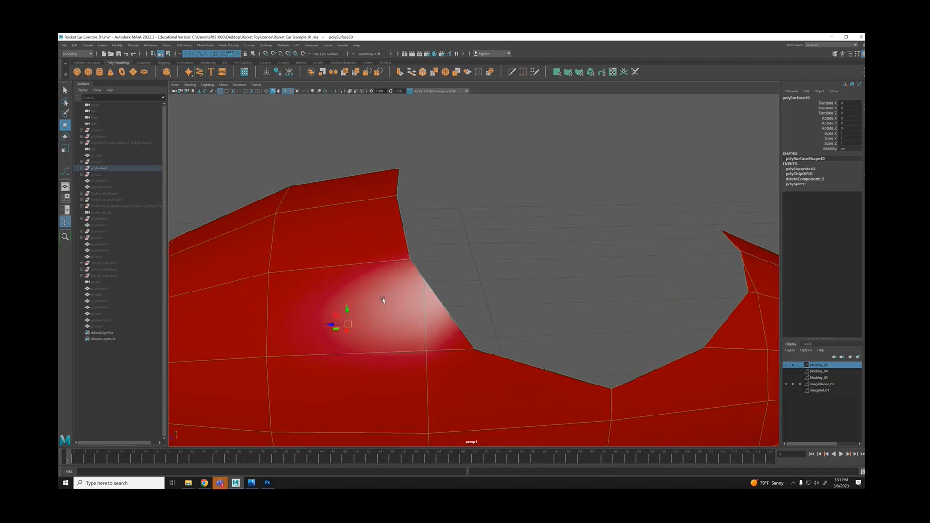
pyautogui.keyDown('alt'); pyautogui.moveTo(414, 254); pyautogui.dragTo(388, 257); pyautogui.keyUp('alt')
pyautogui.hotkey('ctrl', 'shift', 'x')
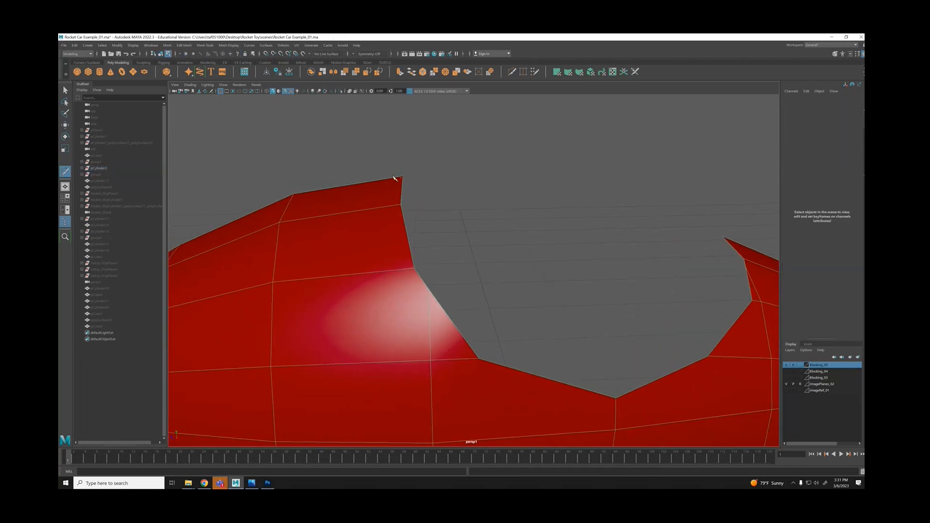
pyautogui.click(396, 178)
pyautogui.click(394, 206)
pyautogui.click(406, 270)
pyautogui.click(429, 304)
pyautogui.click(470, 359)
# Continue the cut parallel to the rim through the lowest point and up the rear side, and complete it.
pyautogui.keyDown('alt'); pyautogui.moveTo(598, 357); pyautogui.dragTo(516, 322); pyautogui.keyUp('alt')
pyautogui.click(507, 325)
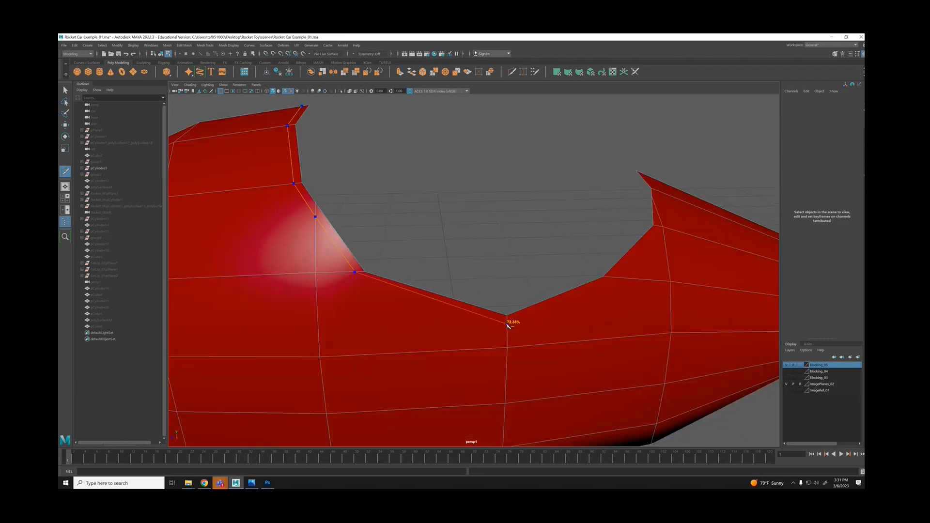
pyautogui.click(616, 280)
pyautogui.keyDown('alt'); pyautogui.moveTo(650, 241); pyautogui.dragTo(499, 276); pyautogui.keyUp('alt')
pyautogui.click(522, 258)
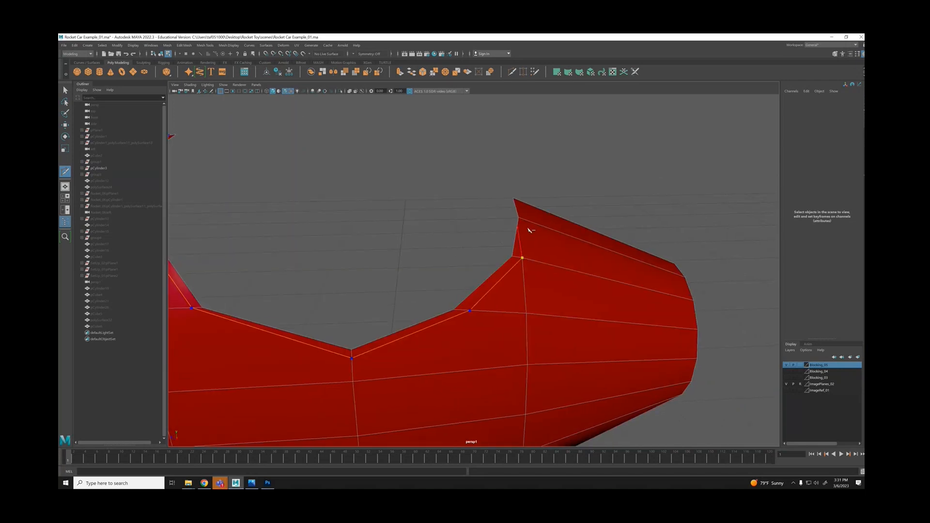
pyautogui.click(528, 217)
pyautogui.press('q')
# Delete the stray edge crossing the new rim strip near the rear top of the opening.
pyautogui.click(521, 240)
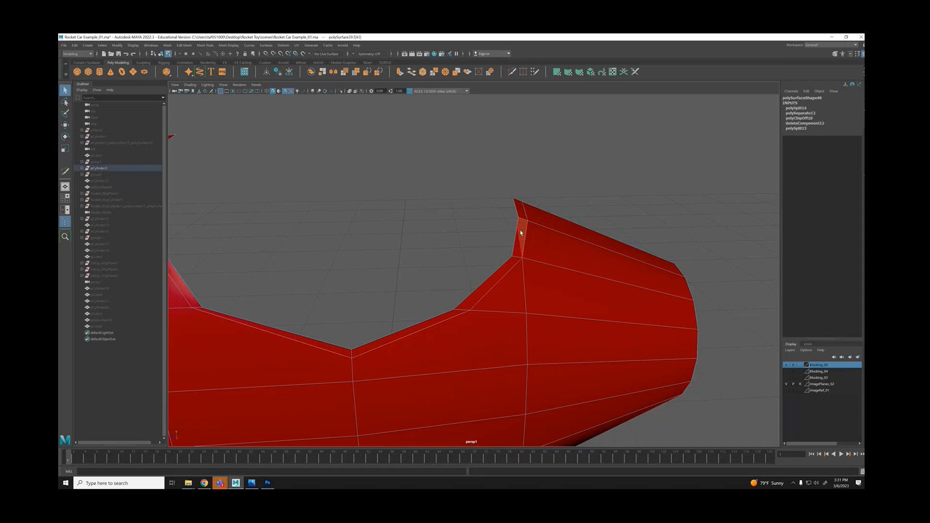
pyautogui.moveTo(530, 177); pyautogui.dragTo(534, 162, button='right')
pyautogui.keyDown('alt'); pyautogui.moveTo(525, 218); pyautogui.dragTo(527, 253); pyautogui.keyUp('alt')
pyautogui.scroll(3, 528, 253)
pyautogui.scroll(1, 529, 253)
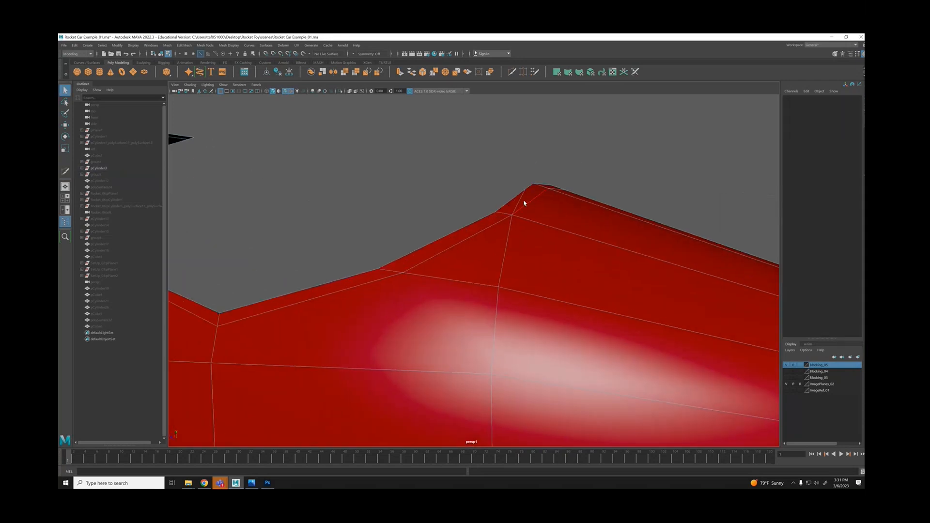
pyautogui.click(524, 203)
pyautogui.keyDown('alt'); pyautogui.moveTo(524, 203); pyautogui.dragTo(505, 247); pyautogui.keyUp('alt')
pyautogui.press('Delete')
# Move the inner rim vertex at the rear lower corner of the opening to follow the body's curvature.
pyautogui.moveTo(504, 244); pyautogui.dragTo(477, 246, button='right')
pyautogui.keyDown('alt'); pyautogui.moveTo(477, 247); pyautogui.dragTo(498, 247); pyautogui.keyUp('alt')
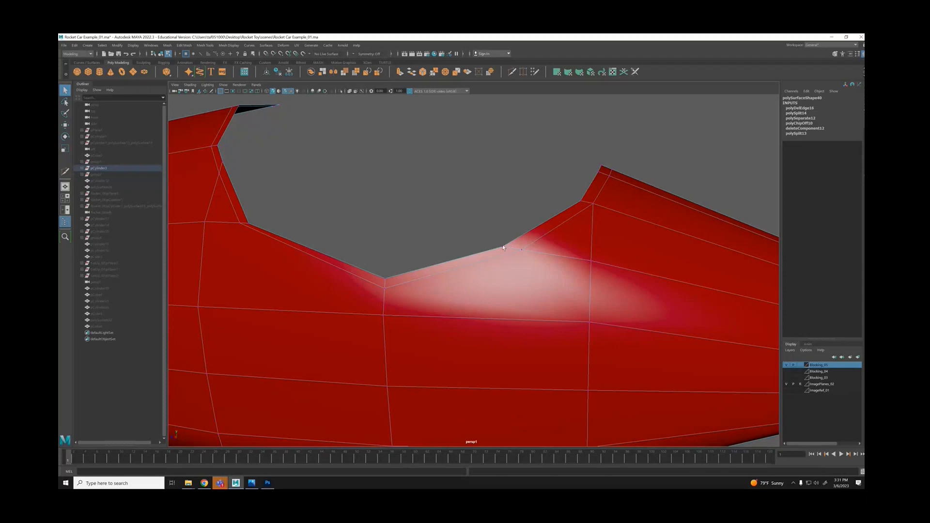
pyautogui.click(521, 249)
pyautogui.press('w')
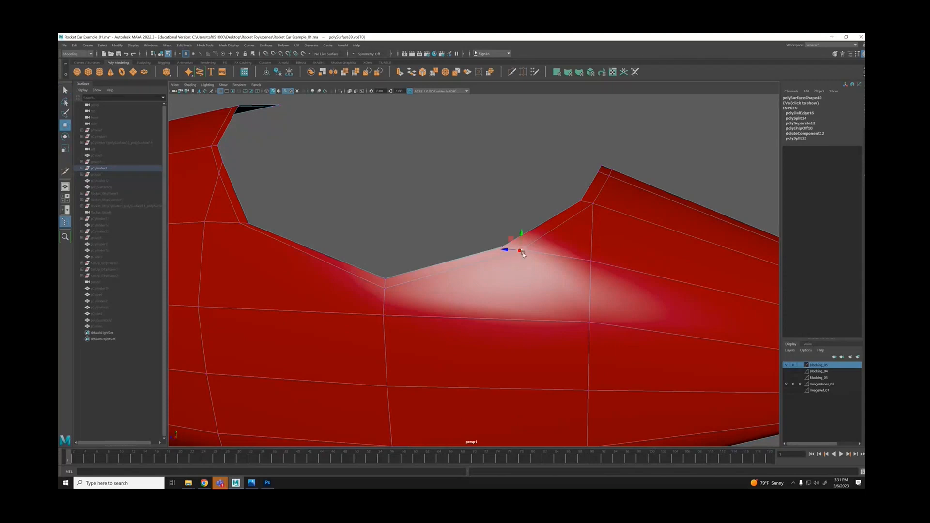
pyautogui.moveTo(522, 252); pyautogui.dragTo(466, 261)
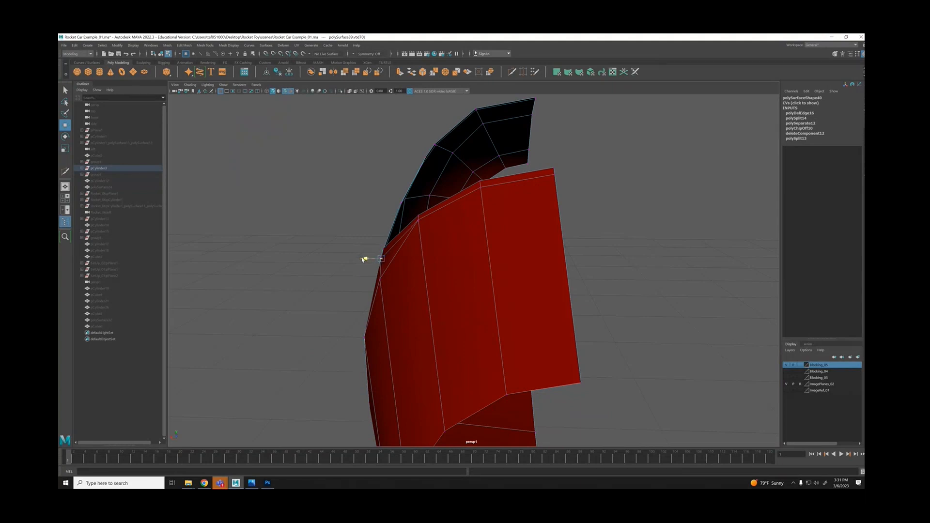
pyautogui.keyDown('alt'); pyautogui.moveTo(364, 259); pyautogui.dragTo(313, 286); pyautogui.keyUp('alt')
pyautogui.keyDown('alt'); pyautogui.moveTo(248, 278); pyautogui.dragTo(370, 282, button='right'); pyautogui.keyUp('alt')
pyautogui.keyDown('alt'); pyautogui.moveTo(370, 282); pyautogui.dragTo(452, 227, button='middle'); pyautogui.keyUp('alt')
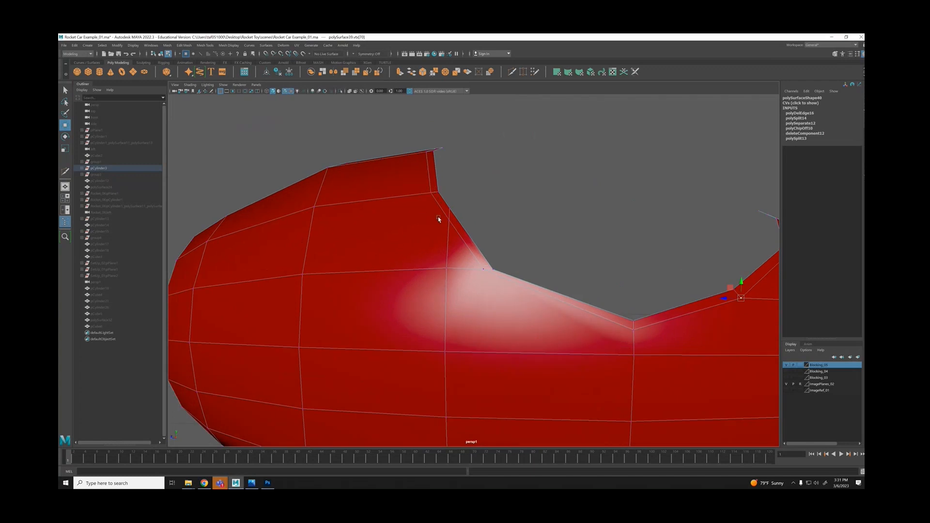
# Raise the outer rim vertex at the front lower corner of the cockpit opening slightly.
pyautogui.moveTo(446, 237)
pyautogui.keyDown('alt'); pyautogui.mouseDown(button='right')
pyautogui.moveTo(457, 246)
pyautogui.moveTo(460, 224)
pyautogui.moveTo(452, 236)
pyautogui.mouseUp(button='right'); pyautogui.keyUp('alt')
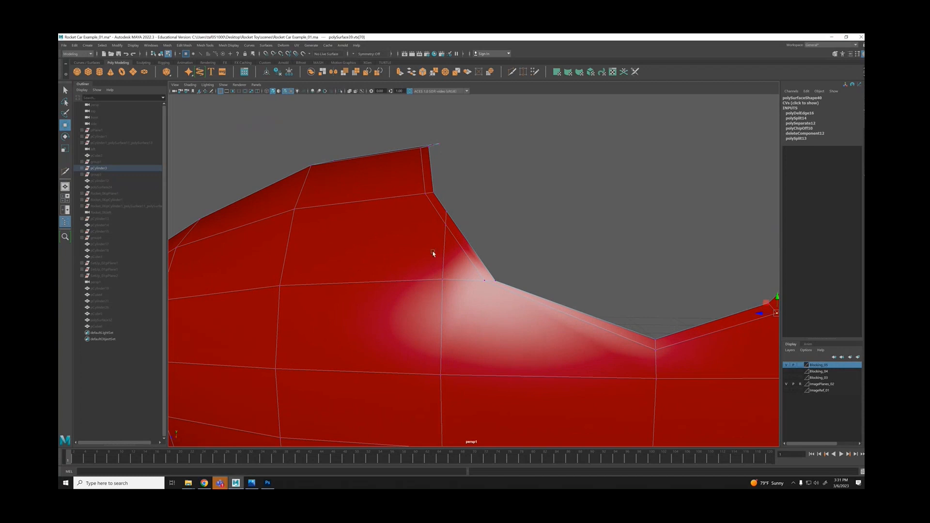
pyautogui.keyDown('alt'); pyautogui.moveTo(515, 305); pyautogui.dragTo(487, 293); pyautogui.keyUp('alt')
pyautogui.keyDown('alt'); pyautogui.moveTo(488, 294); pyautogui.dragTo(383, 286, button='right'); pyautogui.keyUp('alt')
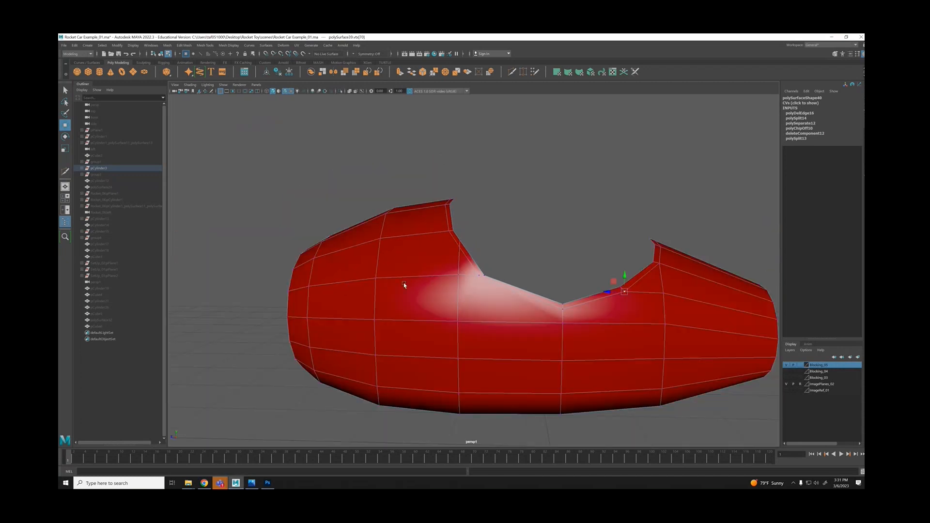
pyautogui.scroll(2, 480, 275)
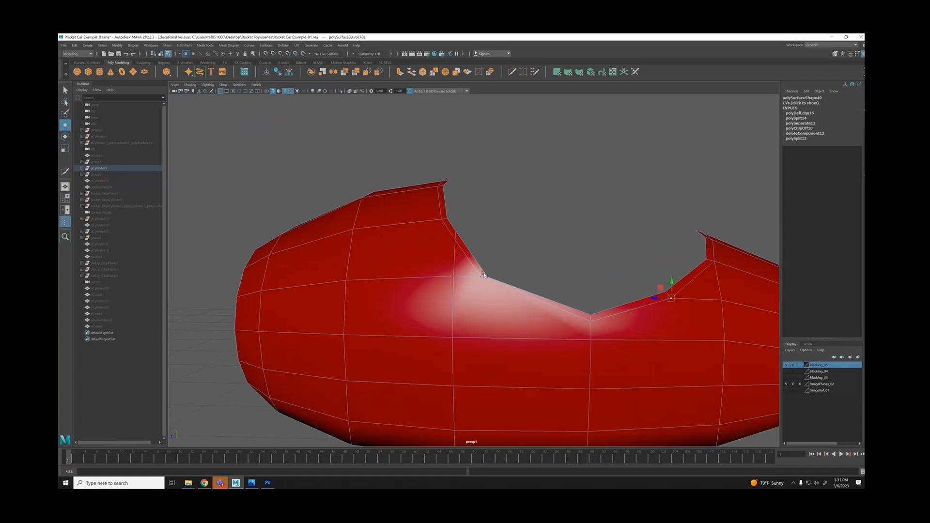
pyautogui.click(482, 275)
pyautogui.click(502, 270)
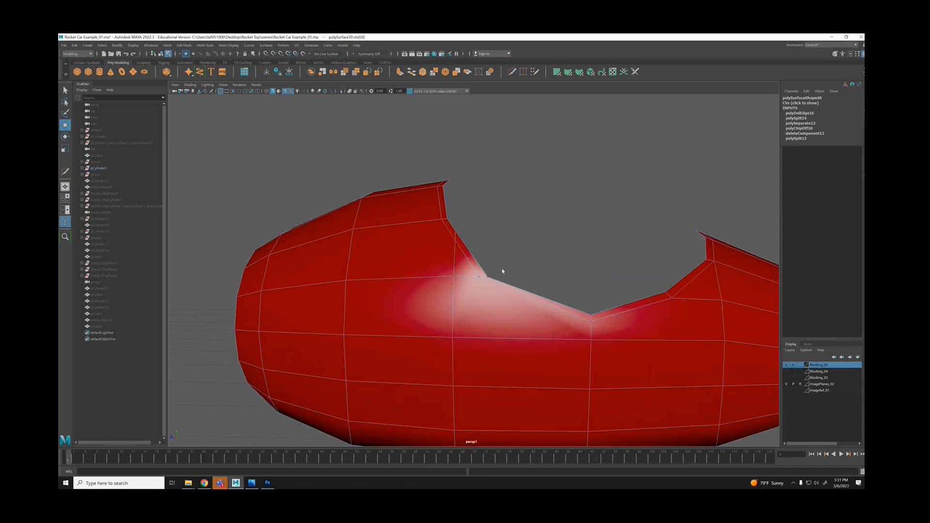
pyautogui.click(487, 277)
pyautogui.moveTo(488, 262); pyautogui.dragTo(488, 258)
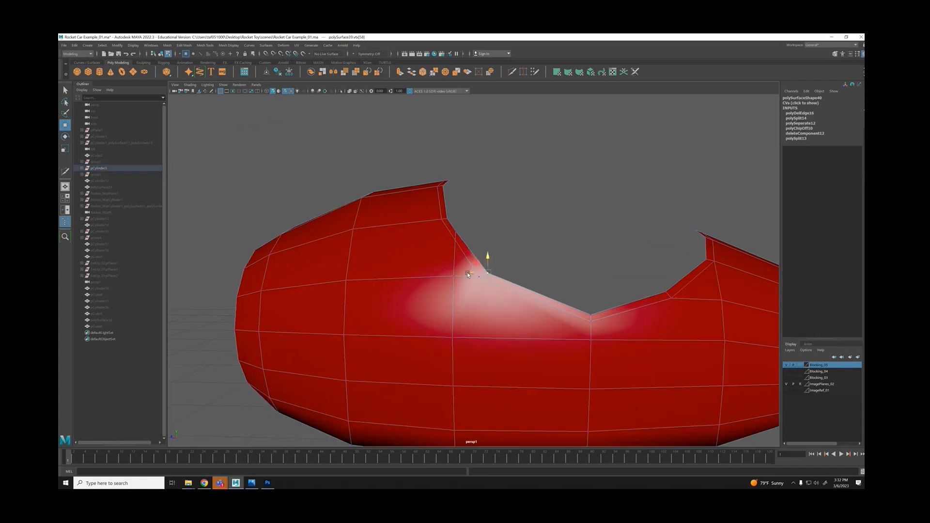
# Cut an edge from the inner rim vertex at the front lower corner down to the vertex below, and delete the old vertical edge.
pyautogui.moveTo(523, 218); pyautogui.dragTo(527, 201, button='right')
pyautogui.scroll(3, 447, 270)
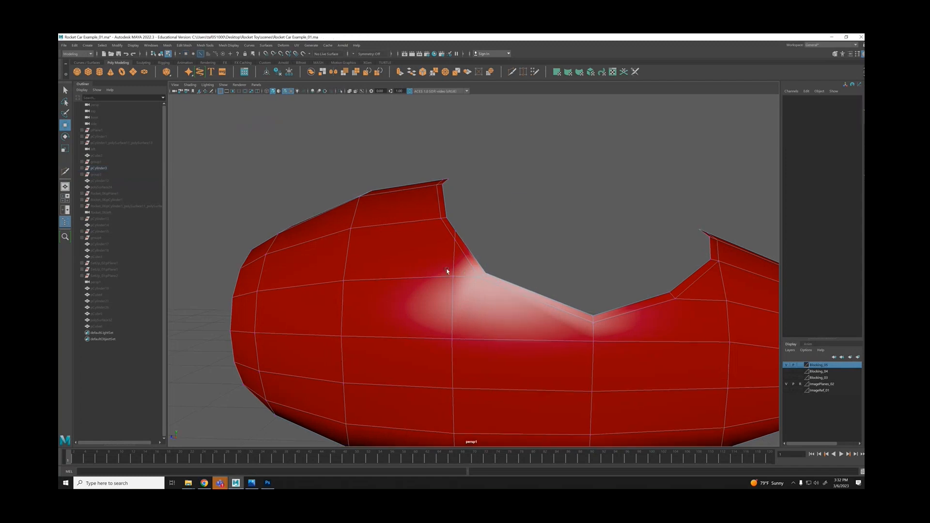
pyautogui.press('y')
pyautogui.click(485, 281)
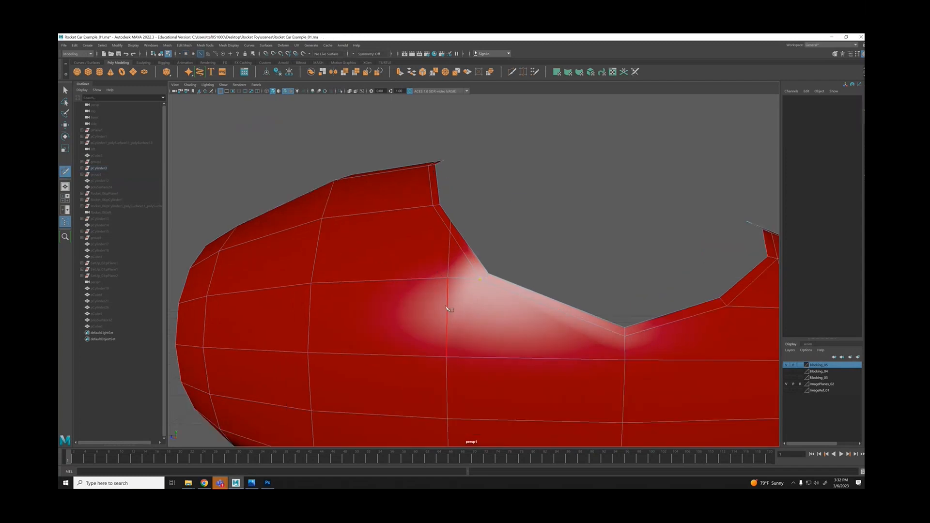
pyautogui.click(446, 357)
pyautogui.press('q')
pyautogui.click(450, 262)
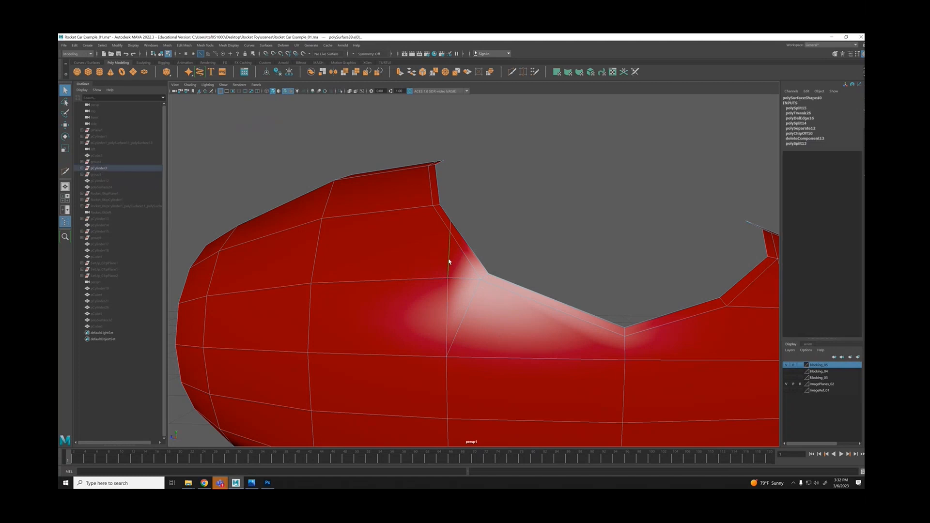
pyautogui.press('Delete')
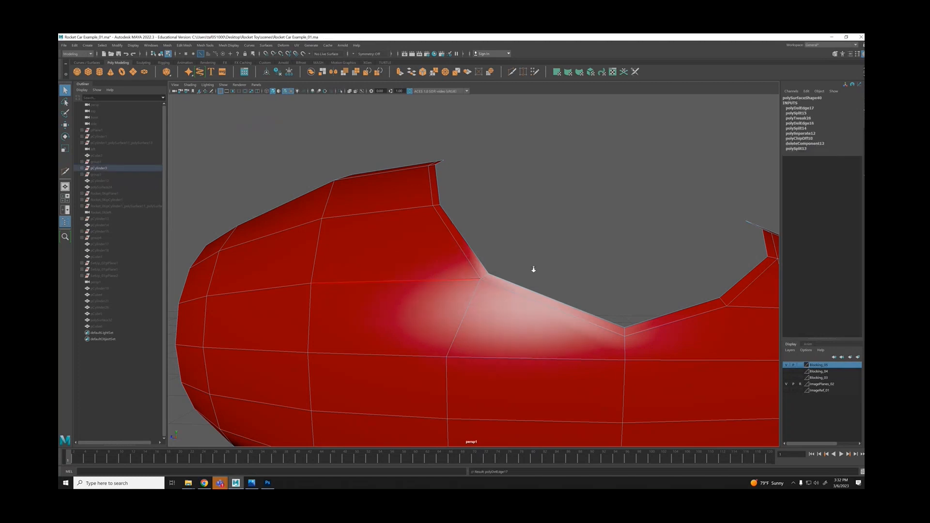
# Shift the vertex below the opening's front lower corner slightly along the body's length to even out the edge flow.
pyautogui.scroll(-5, 449, 262)
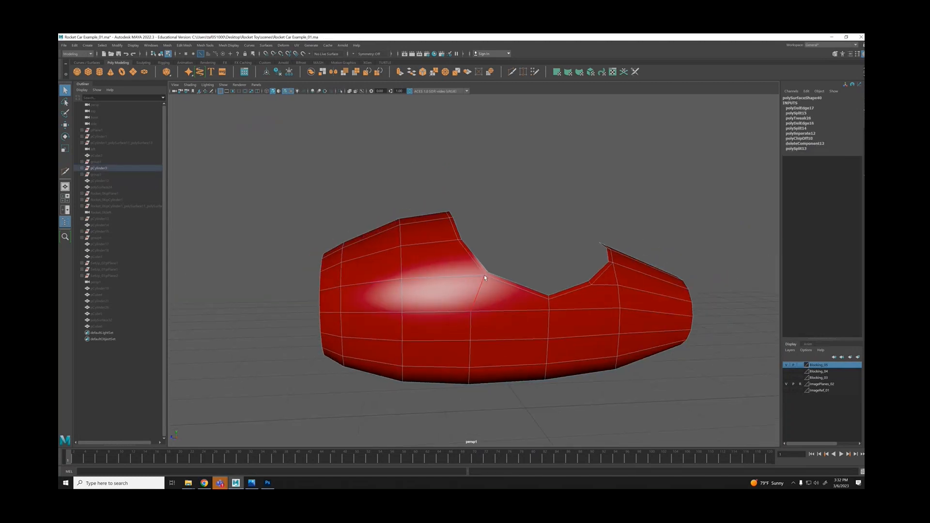
pyautogui.keyDown('alt'); pyautogui.moveTo(497, 326); pyautogui.dragTo(487, 312); pyautogui.keyUp('alt')
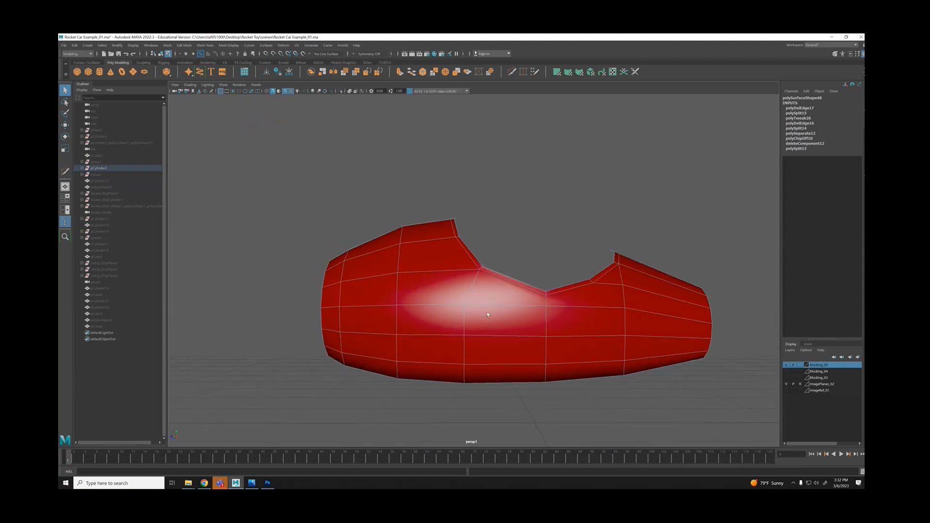
pyautogui.scroll(2, 474, 312)
pyautogui.moveTo(450, 311); pyautogui.dragTo(439, 311, button='right')
pyautogui.click(461, 315)
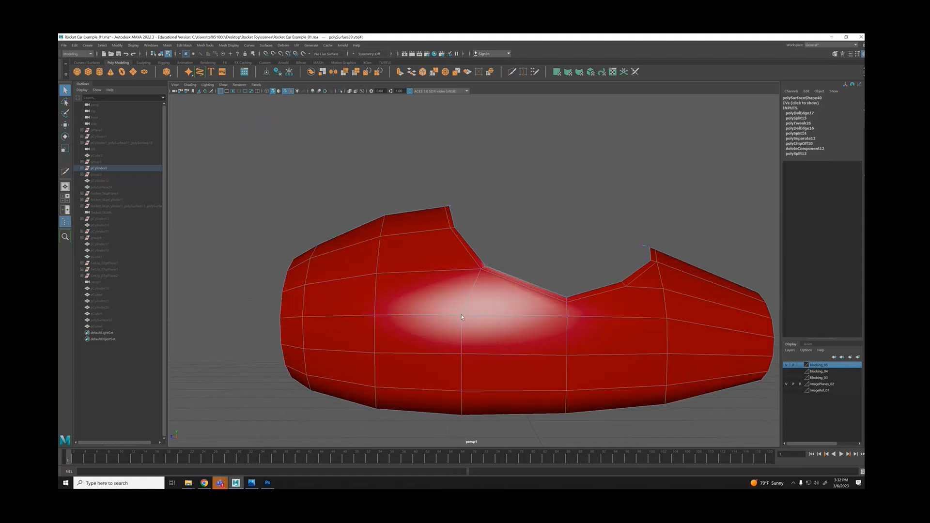
pyautogui.press('w')
pyautogui.moveTo(443, 314); pyautogui.dragTo(447, 316)
pyautogui.click(524, 205)
# Preview the body smoothed, examine the curvature around the cockpit rim, and return to the unsmoothed display.
pyautogui.keyDown('alt'); pyautogui.moveTo(525, 207); pyautogui.dragTo(643, 288); pyautogui.keyUp('alt')
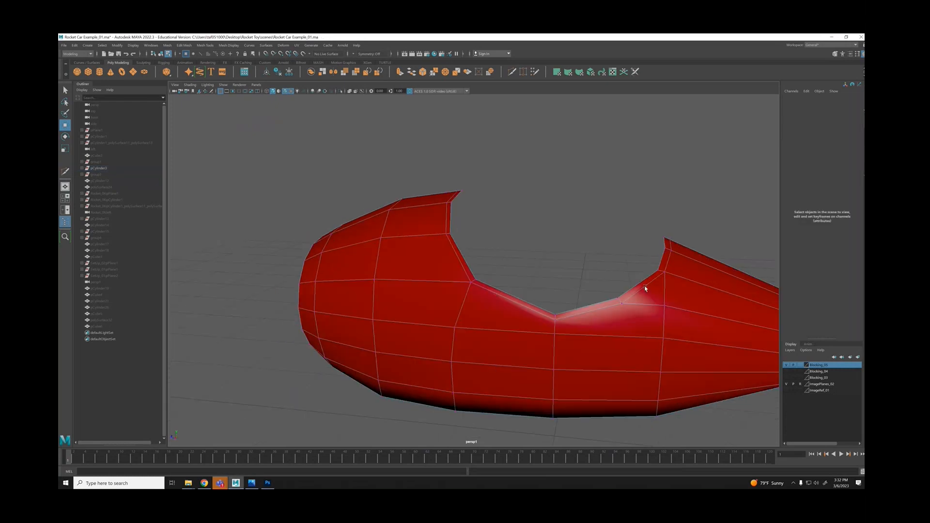
pyautogui.keyDown('alt'); pyautogui.moveTo(644, 288); pyautogui.dragTo(498, 269, button='middle'); pyautogui.keyUp('alt')
pyautogui.scroll(1, 498, 269)
pyautogui.keyDown('alt'); pyautogui.moveTo(498, 269); pyautogui.dragTo(444, 260); pyautogui.keyUp('alt')
pyautogui.press('3')
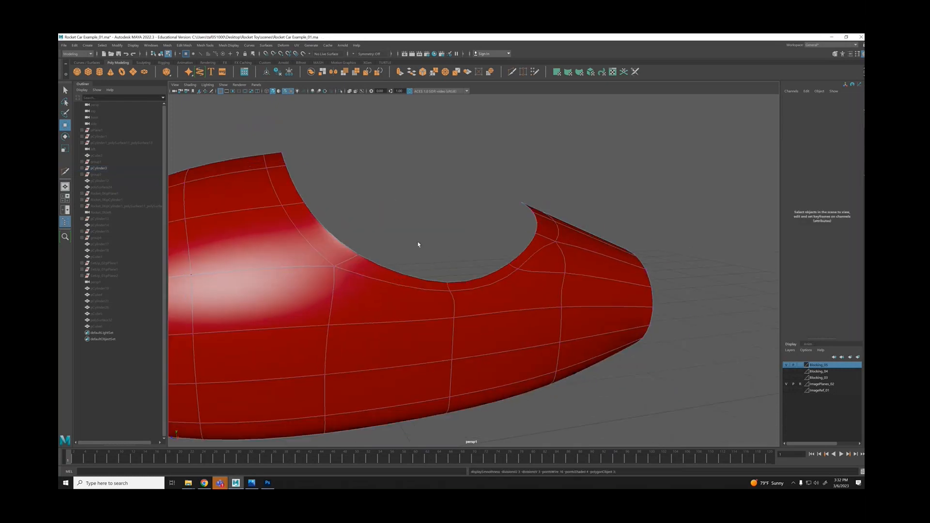
pyautogui.rightClick(387, 220)
pyautogui.click(418, 210)
pyautogui.click(437, 217)
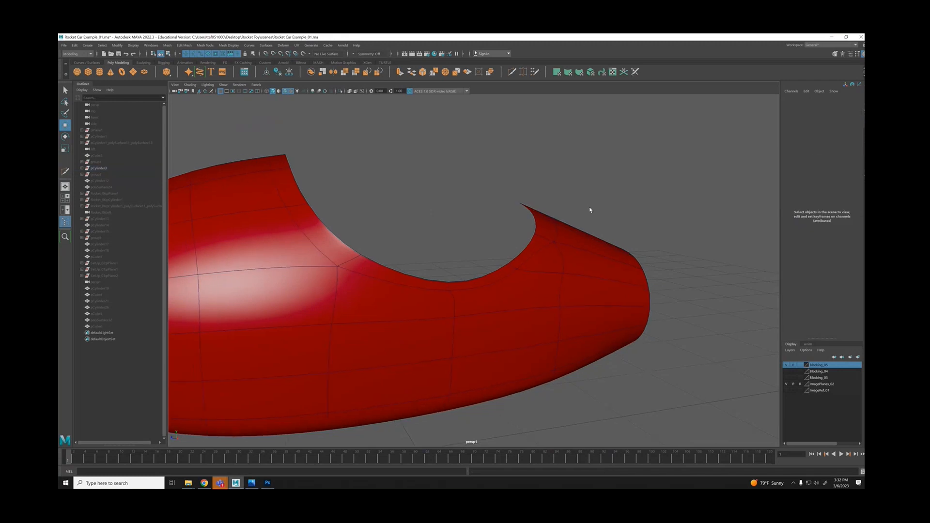
pyautogui.keyDown('alt'); pyautogui.moveTo(589, 207); pyautogui.dragTo(366, 200); pyautogui.keyUp('alt')
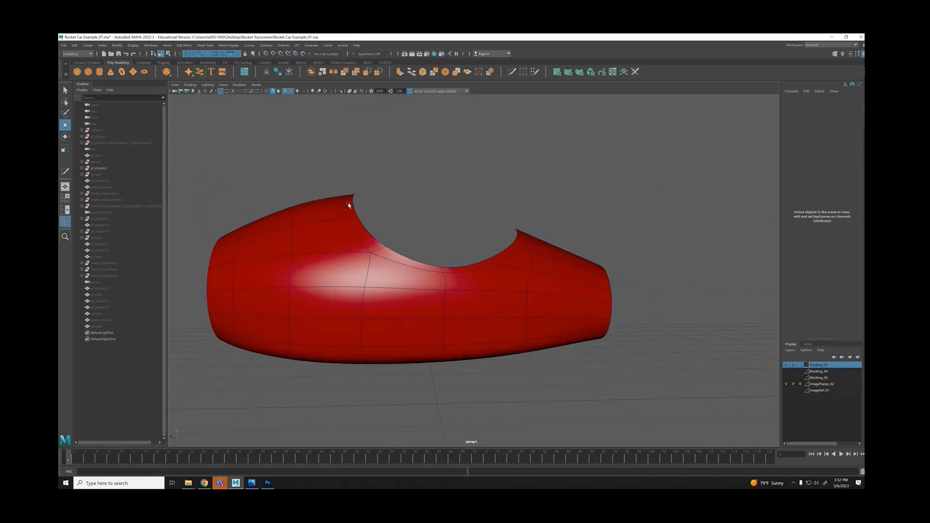
pyautogui.click(518, 240)
pyautogui.press('1')
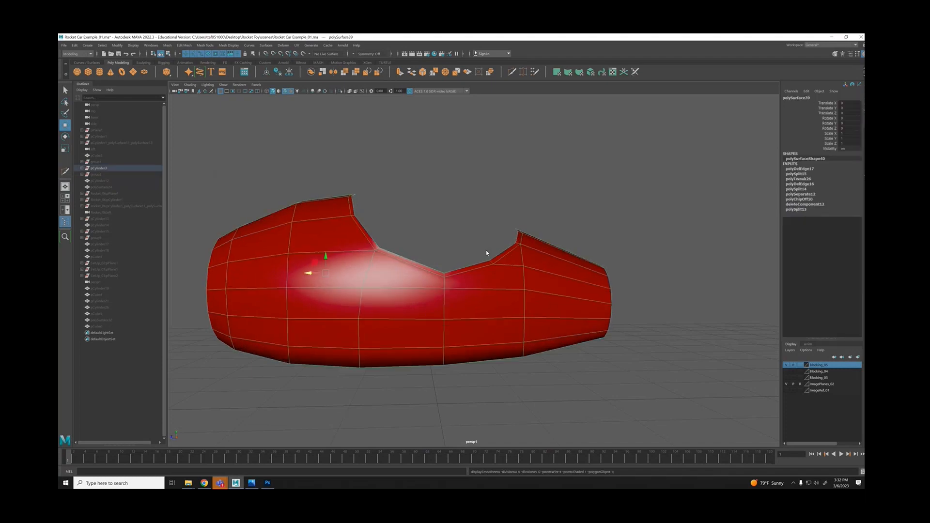
# Examine the edge flow and spacing around the rear lower corner of the cockpit opening.
pyautogui.keyDown('alt'); pyautogui.moveTo(486, 250); pyautogui.dragTo(546, 271); pyautogui.keyUp('alt')
pyautogui.scroll(3, 522, 274)
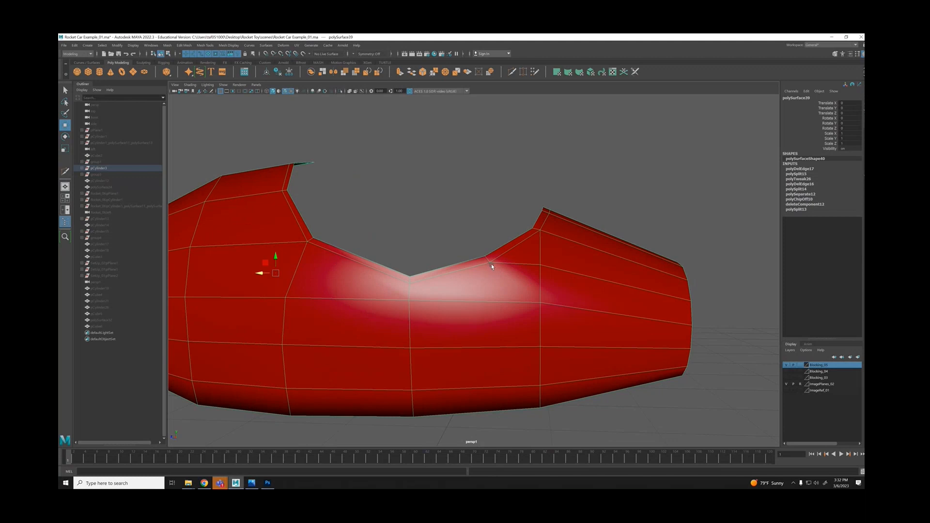
pyautogui.scroll(-2, 435, 270)
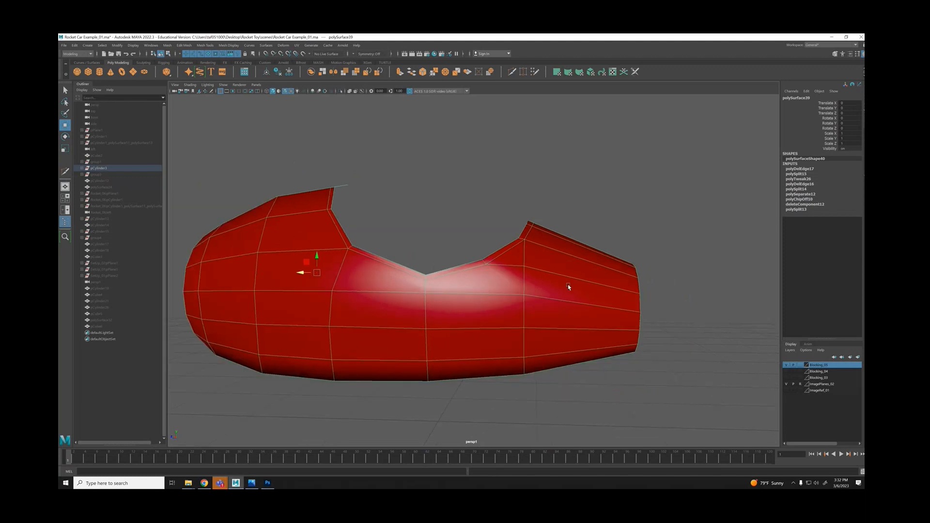
pyautogui.keyDown('alt'); pyautogui.moveTo(514, 273); pyautogui.dragTo(538, 288); pyautogui.keyUp('alt')
pyautogui.scroll(4, 543, 291)
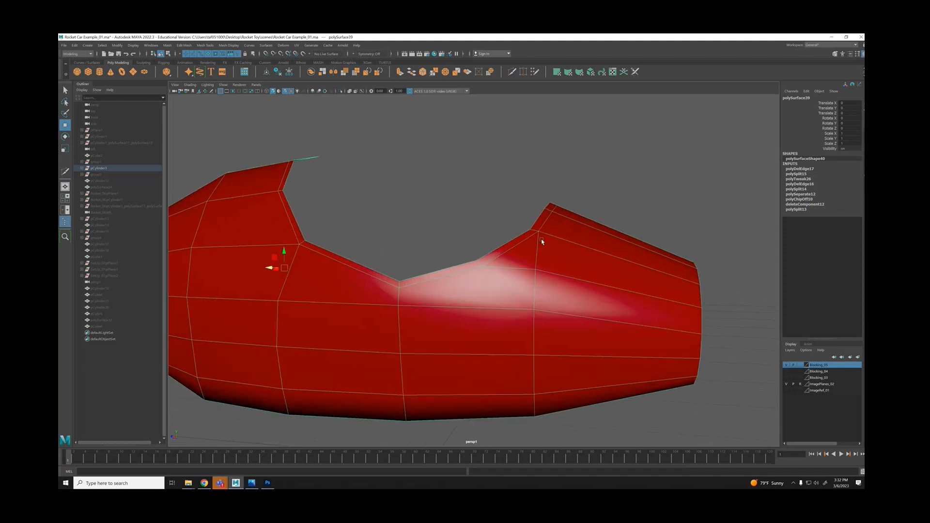
pyautogui.keyDown('alt'); pyautogui.moveTo(524, 280); pyautogui.dragTo(531, 282); pyautogui.keyUp('alt')
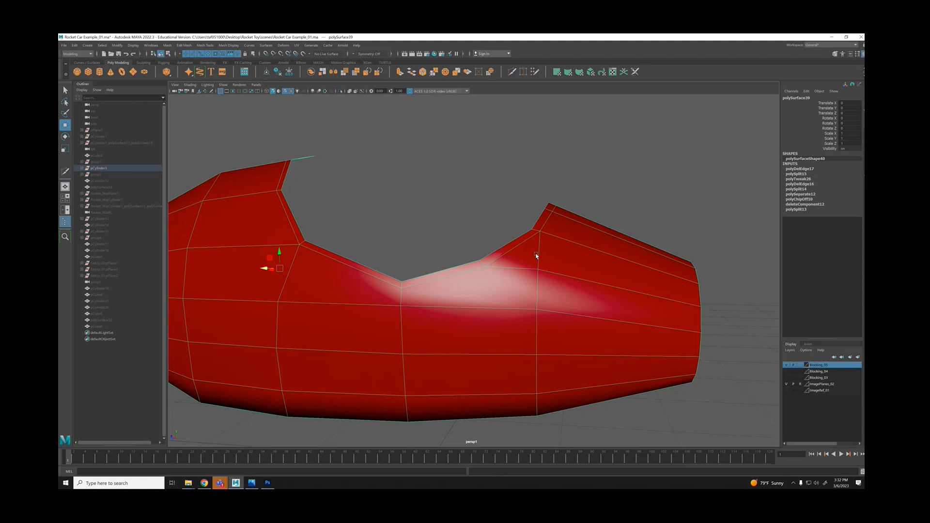
pyautogui.keyDown('alt'); pyautogui.moveTo(525, 267); pyautogui.dragTo(501, 281, button='right'); pyautogui.keyUp('alt')
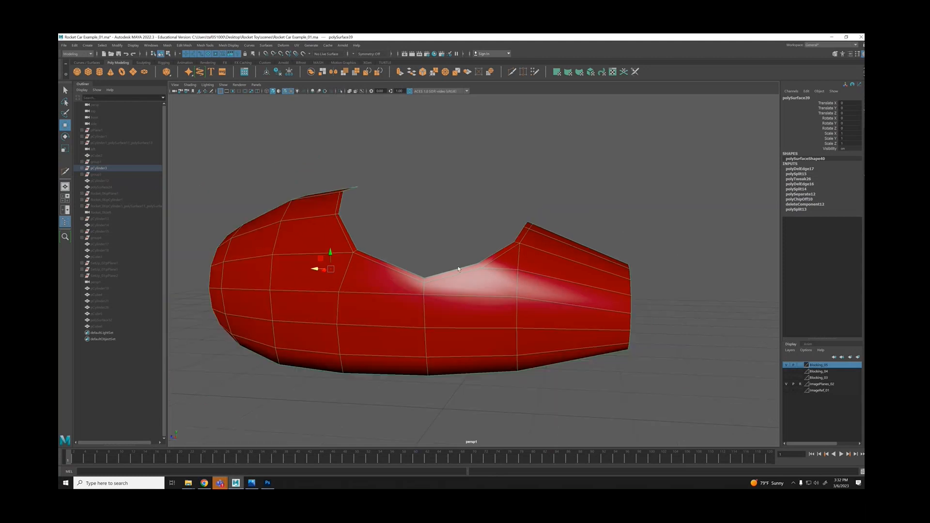
pyautogui.keyDown('alt'); pyautogui.moveTo(501, 281); pyautogui.dragTo(494, 279); pyautogui.keyUp('alt')
# Try inserting a vertical edge loop below the opening's rear lower corner, and undo it.
pyautogui.keyDown('shift'); pyautogui.moveTo(494, 279); pyautogui.dragTo(486, 292, button='right'); pyautogui.keyUp('shift')
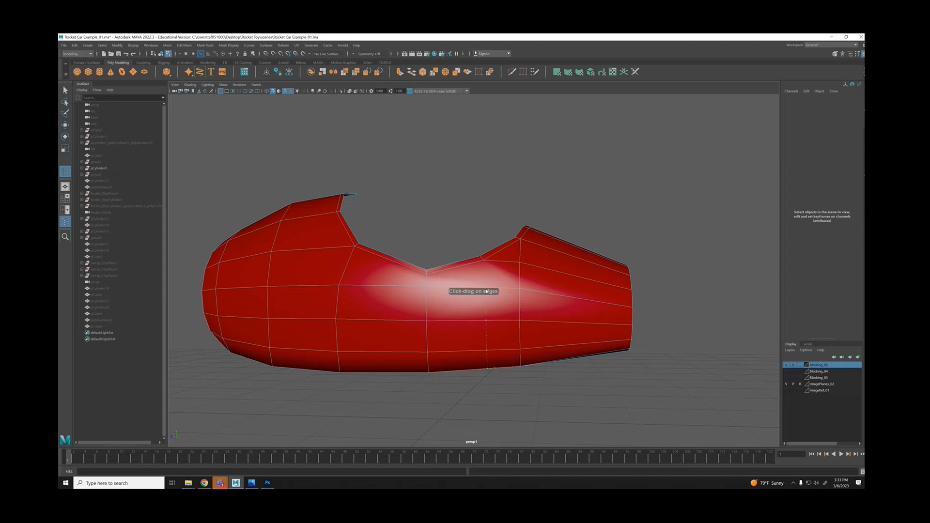
pyautogui.click(485, 292)
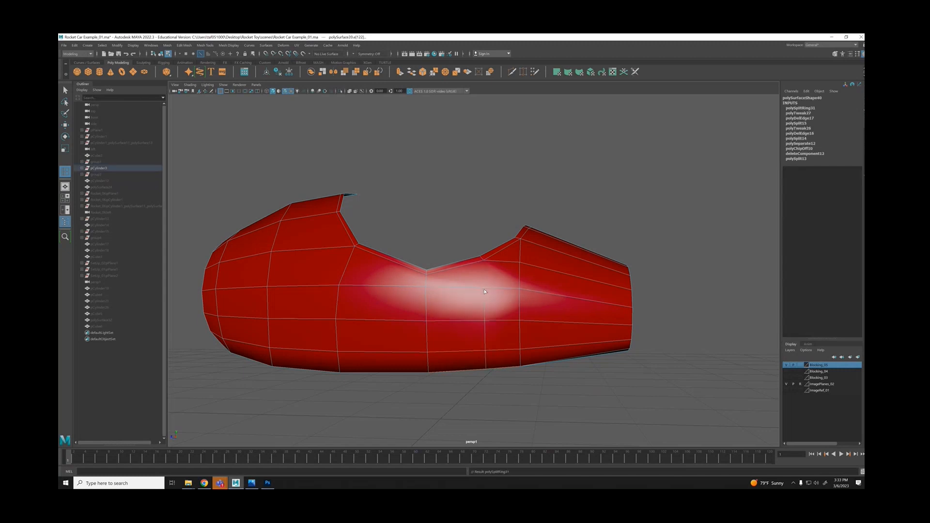
pyautogui.keyDown('alt'); pyautogui.moveTo(581, 311); pyautogui.dragTo(575, 299); pyautogui.keyUp('alt')
pyautogui.hotkey('ctrl', 'z')
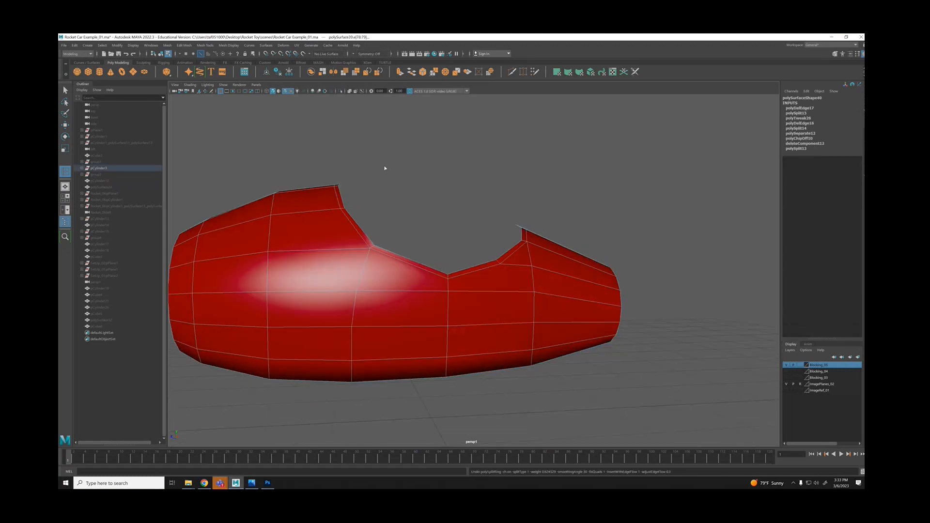
# Check the Insert Edge Loop tool settings, including the Insert with Edge Flow option, and close them.
pyautogui.click(206, 45)
pyautogui.click(260, 98)
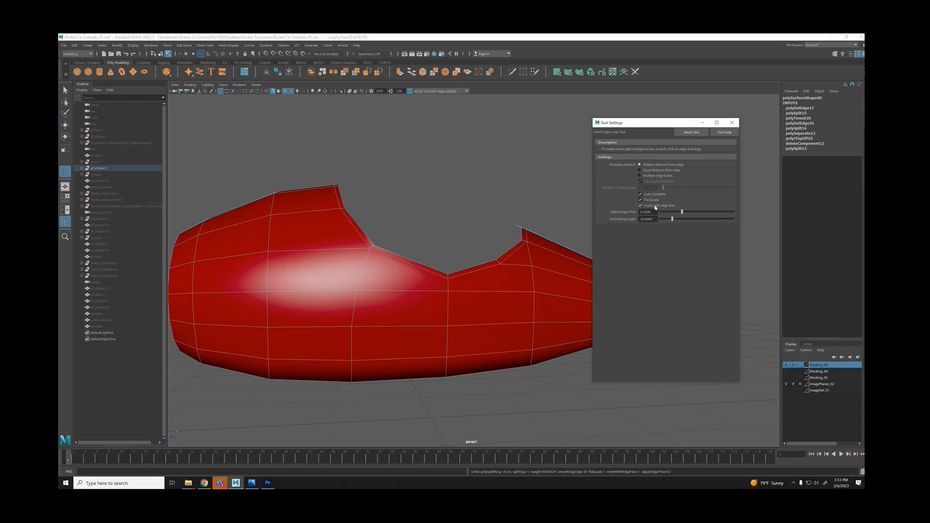
pyautogui.click(731, 122)
# Try inserting a vertical edge loop through the front section of the body, and undo it.
pyautogui.keyDown('alt'); pyautogui.moveTo(284, 283); pyautogui.dragTo(427, 301, button='middle'); pyautogui.keyUp('alt')
pyautogui.scroll(2, 457, 270)
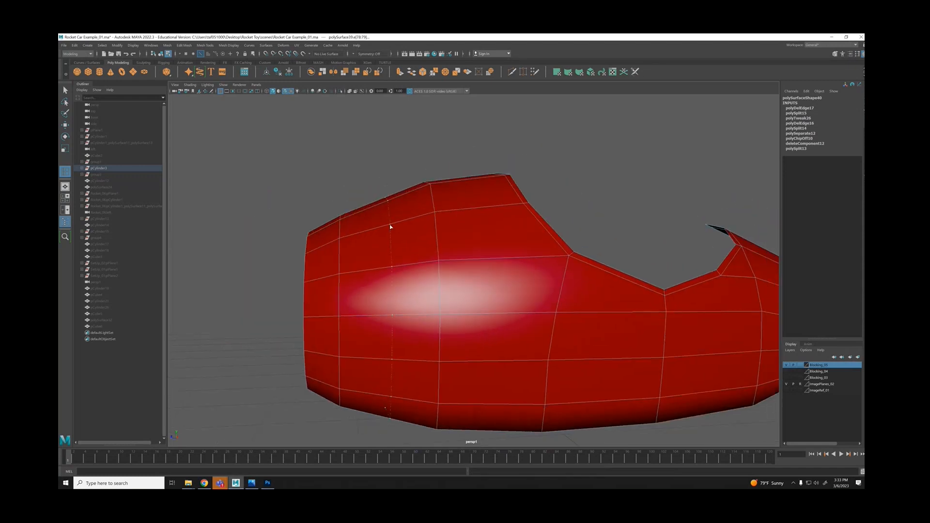
pyautogui.click(388, 229)
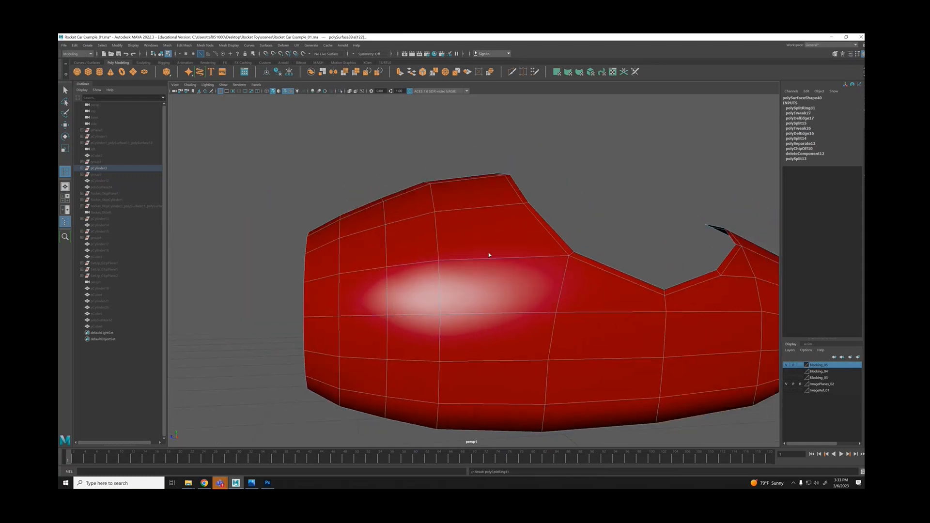
pyautogui.hotkey('ctrl', 'z')
# Insert a vertical edge loop below the opening's rear lower corner and another just behind the existing vertical loop near the rear.
pyautogui.keyDown('alt'); pyautogui.moveTo(530, 236); pyautogui.dragTo(497, 239, button='middle'); pyautogui.keyUp('alt')
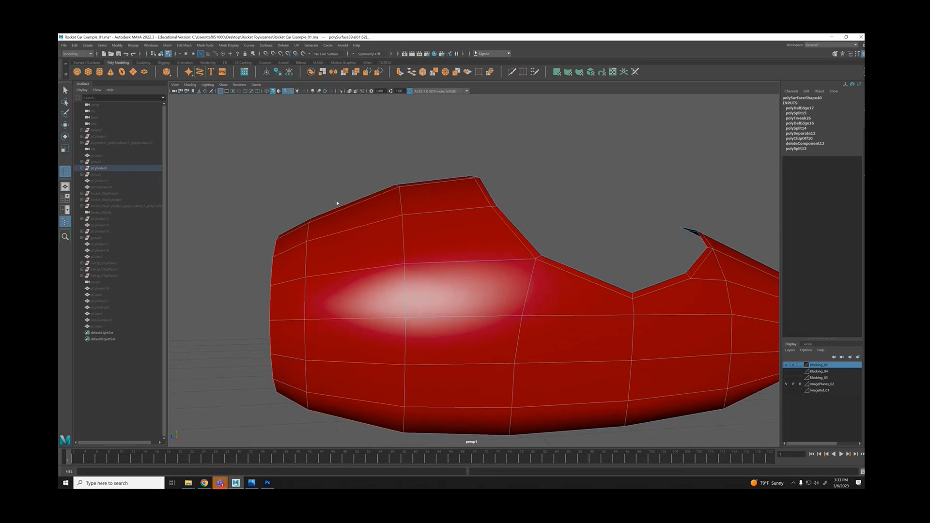
pyautogui.keyDown('alt'); pyautogui.moveTo(599, 297); pyautogui.dragTo(382, 228, button='middle'); pyautogui.keyUp('alt')
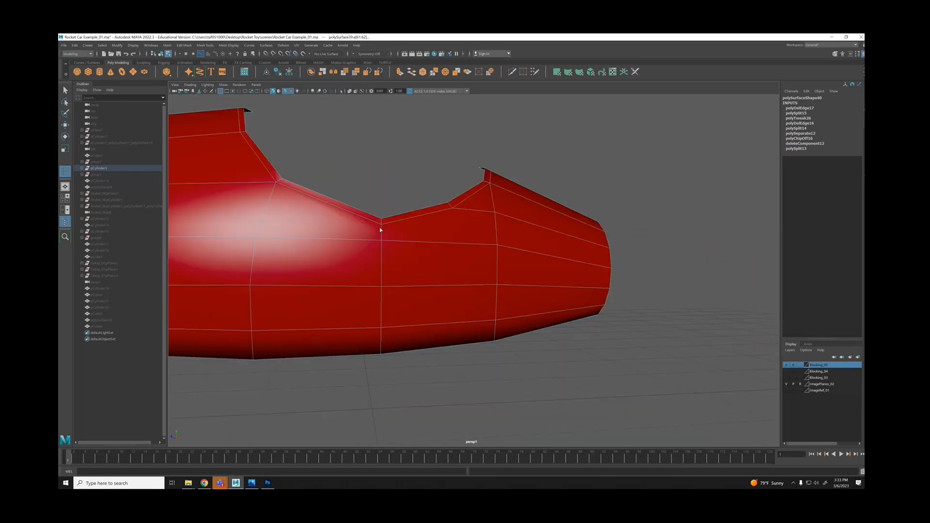
pyautogui.scroll(2, 417, 229)
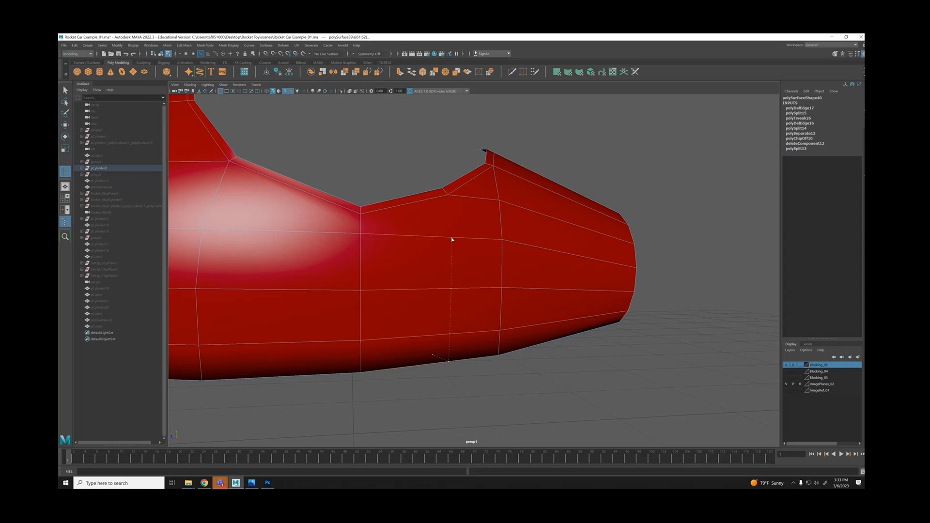
pyautogui.click(451, 240)
pyautogui.keyDown('alt'); pyautogui.moveTo(463, 241); pyautogui.dragTo(516, 247); pyautogui.keyUp('alt')
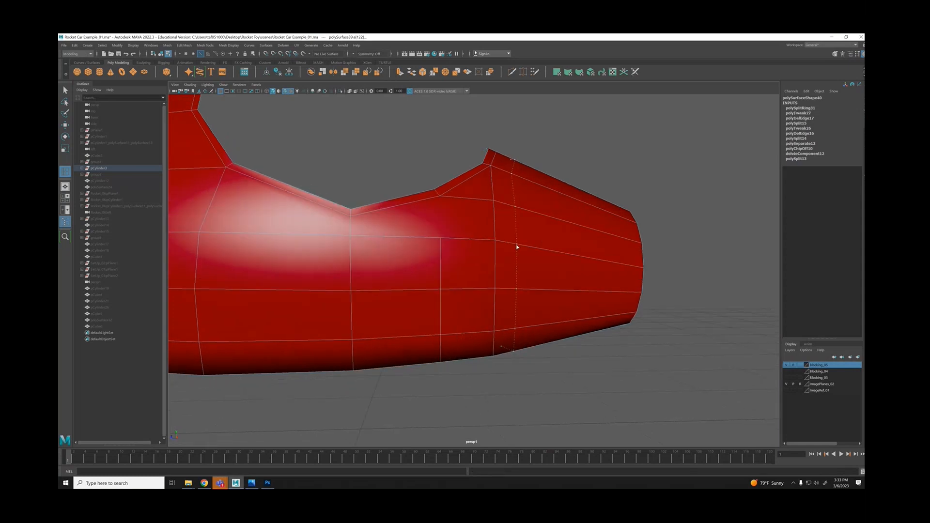
pyautogui.click(521, 247)
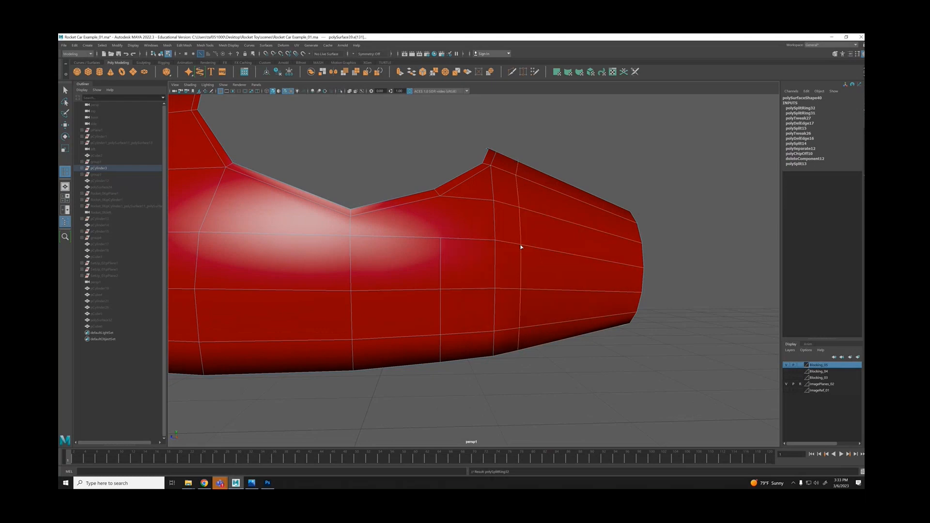
# Connect the inner rim vertex at the rear lower corner to the upper end of the new edge loop with Multi-Cut.
pyautogui.press('q')
pyautogui.keyDown('alt'); pyautogui.moveTo(515, 195); pyautogui.dragTo(397, 216); pyautogui.keyUp('alt')
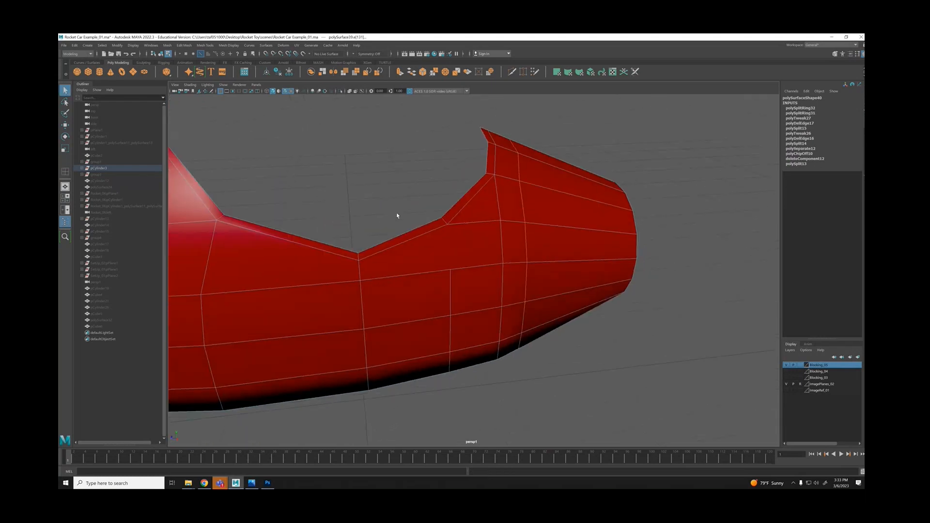
pyautogui.scroll(1, 397, 216)
pyautogui.press('y')
pyautogui.click(446, 222)
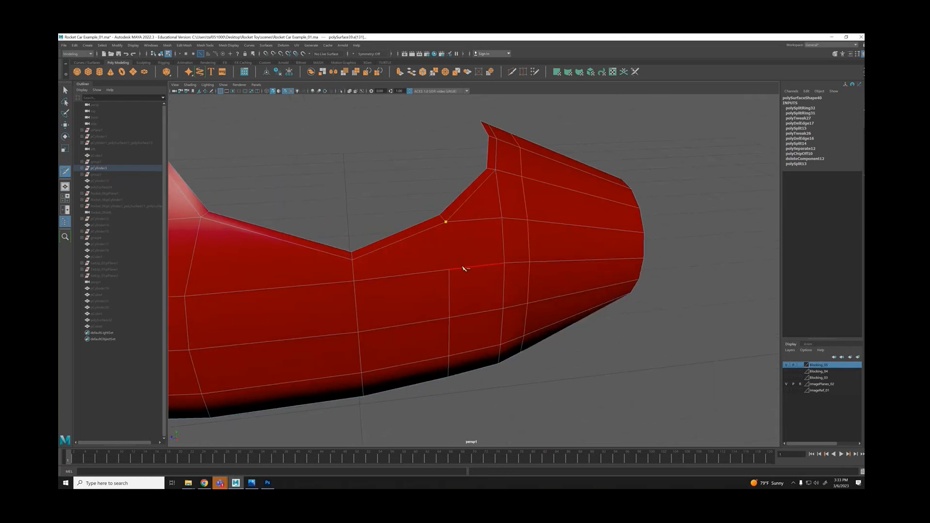
pyautogui.click(449, 268)
pyautogui.press('q')
# Delete the old vertical edge loop in front of the newly inserted one near the rear.
pyautogui.keyDown('alt'); pyautogui.moveTo(511, 224); pyautogui.dragTo(492, 197); pyautogui.keyUp('alt')
pyautogui.moveTo(491, 195); pyautogui.dragTo(490, 182, button='right')
pyautogui.doubleClick(488, 192)
pyautogui.hotkey('ctrl', 'Delete')
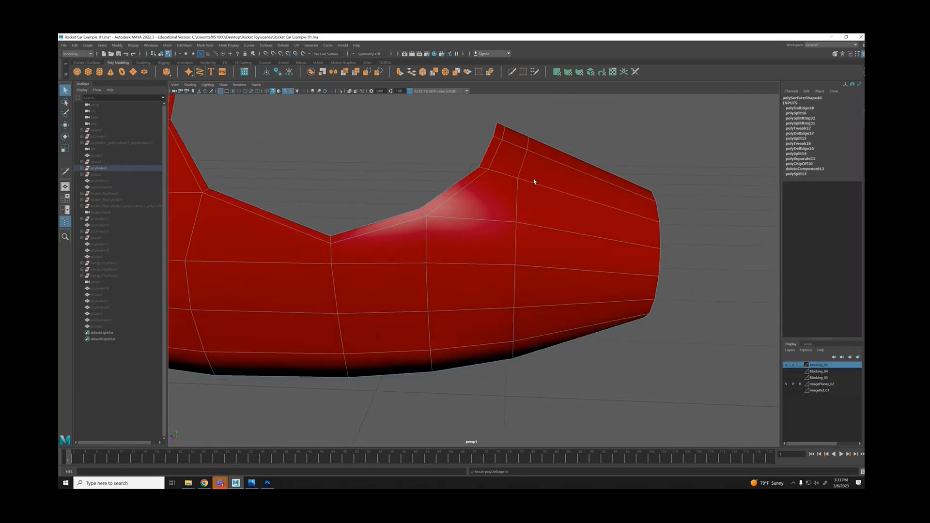
# Recut the upper part of the rear vertical loop along a smoother line, and delete the kinked edges it replaces.
pyautogui.keyDown('alt'); pyautogui.moveTo(558, 195); pyautogui.dragTo(541, 153); pyautogui.keyUp('alt')
pyautogui.hotkey('ctrl', 'shift', 'x')
pyautogui.click(532, 146)
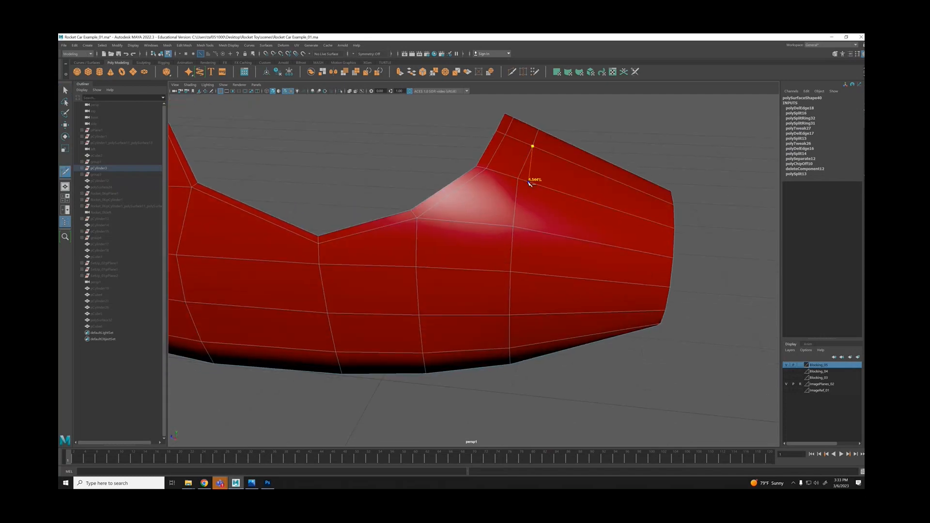
pyautogui.click(522, 181)
pyautogui.click(511, 270)
pyautogui.press('q')
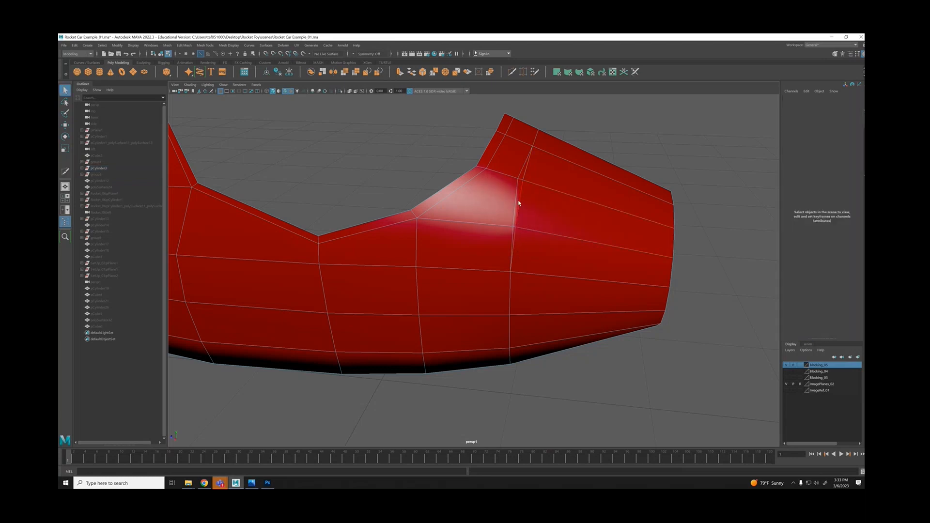
pyautogui.press('Delete')
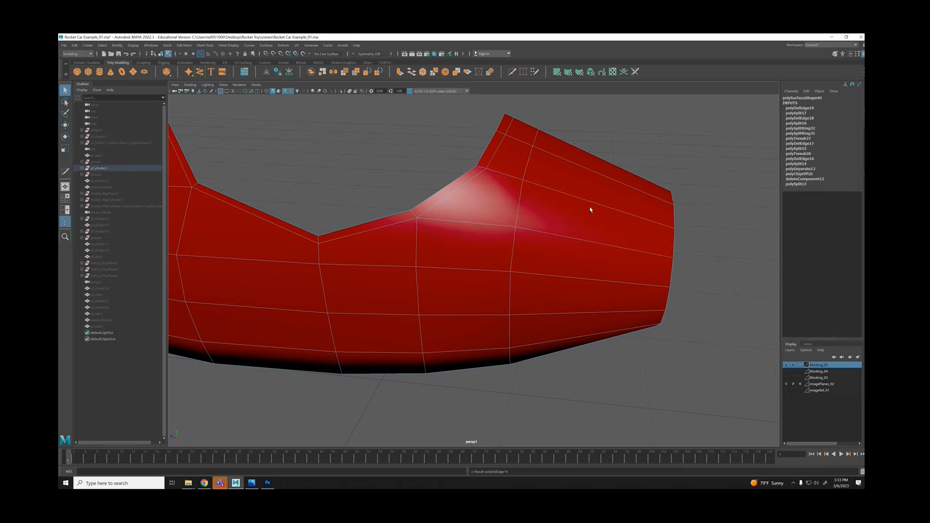
pyautogui.keyDown('alt'); pyautogui.moveTo(590, 209); pyautogui.dragTo(478, 216); pyautogui.keyUp('alt')
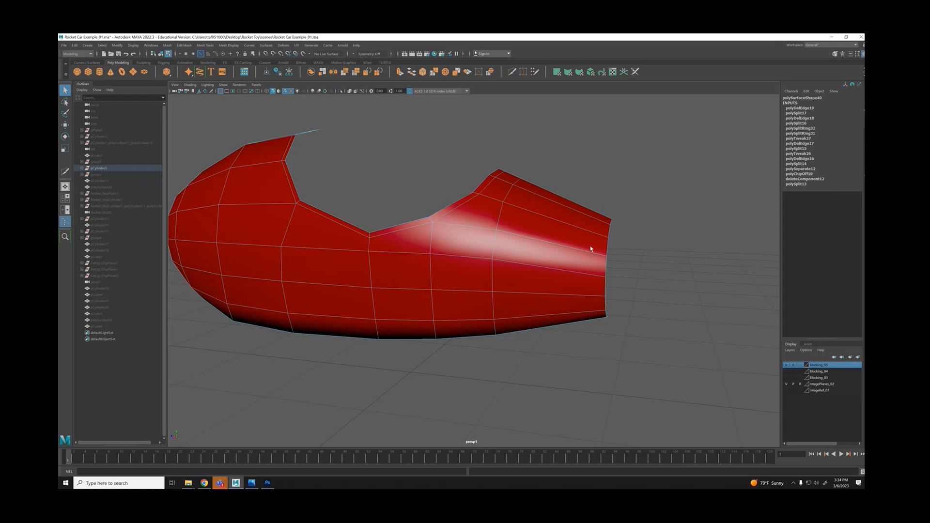
# Insert a vertical edge loop just behind the one at the opening's lowest corner and another midway in front of it.
pyautogui.keyDown('alt'); pyautogui.moveTo(388, 260); pyautogui.dragTo(410, 137); pyautogui.keyUp('alt')
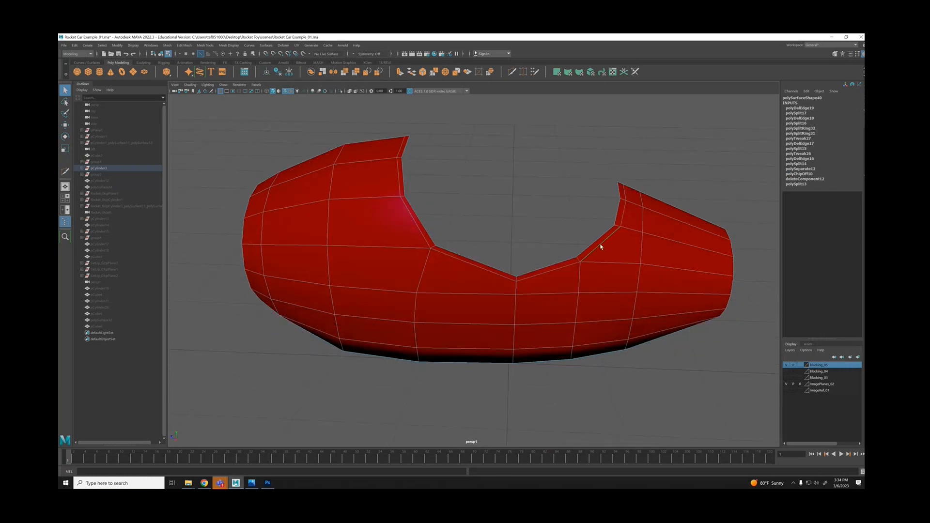
pyautogui.keyDown('alt'); pyautogui.moveTo(519, 258); pyautogui.dragTo(480, 258); pyautogui.keyUp('alt')
pyautogui.scroll(3, 469, 272)
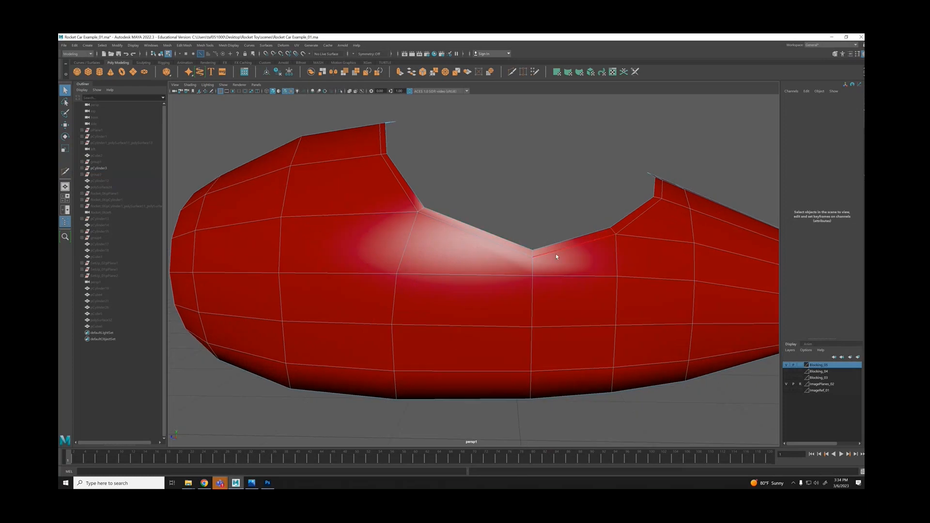
pyautogui.moveTo(557, 257)
pyautogui.keyDown('alt'); pyautogui.mouseDown()
pyautogui.moveTo(547, 244)
pyautogui.moveTo(544, 264)
pyautogui.mouseUp(); pyautogui.keyUp('alt')
pyautogui.scroll(1, 529, 246)
pyautogui.press('g')
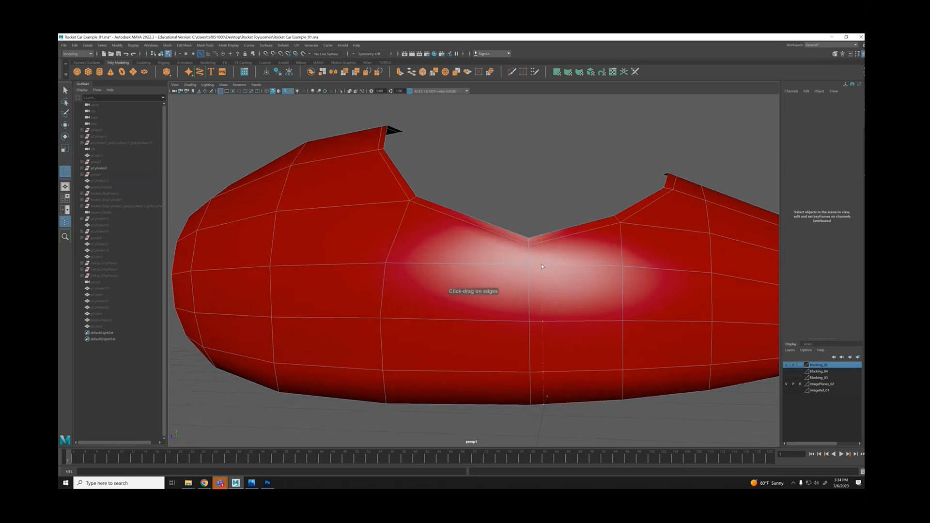
pyautogui.click(539, 265)
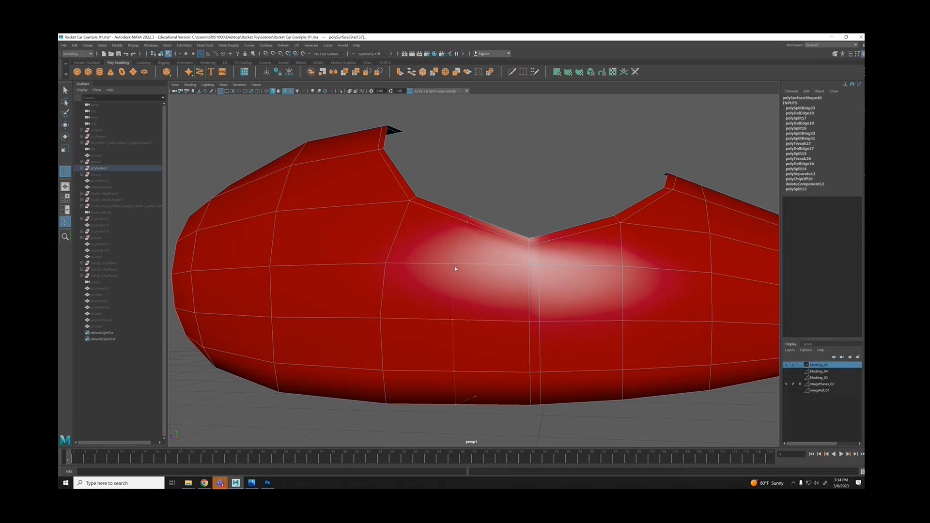
pyautogui.click(456, 268)
# Delete the old vertical edge loop between the two newly inserted ones.
pyautogui.press('q')
pyautogui.moveTo(548, 191); pyautogui.dragTo(528, 247, button='right')
pyautogui.click(528, 254)
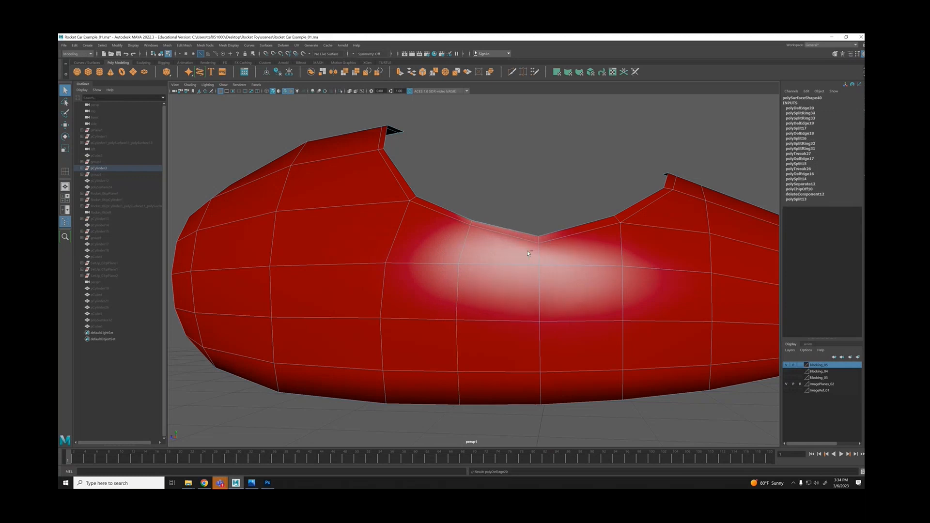
# Lower the outer and inner rim vertices on the new front loop slightly to round the opening's lower outline.
pyautogui.keyDown('shift'); pyautogui.moveTo(488, 199); pyautogui.dragTo(463, 204, button='right'); pyautogui.keyUp('shift')
pyautogui.moveTo(464, 204)
pyautogui.mouseDown()
pyautogui.moveTo(478, 234)
pyautogui.moveTo(470, 210)
pyautogui.mouseUp()
pyautogui.press('w')
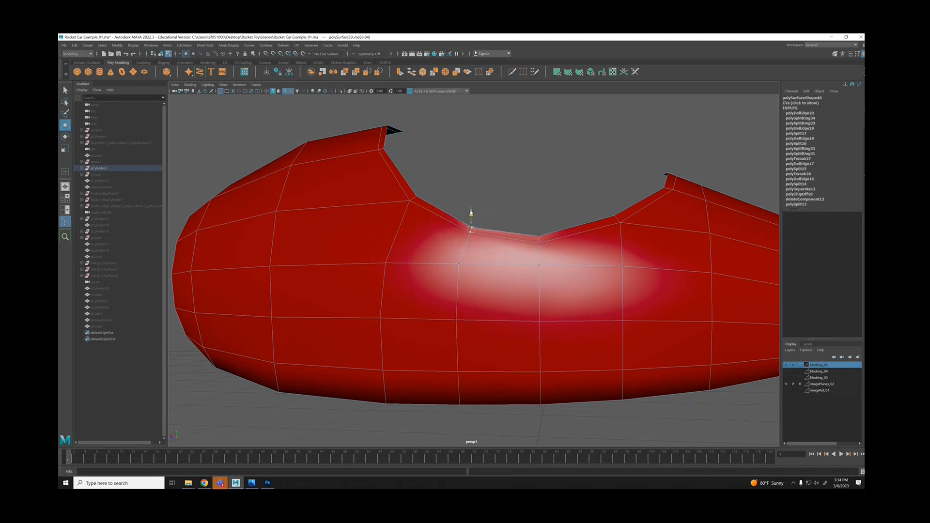
pyautogui.click(477, 226)
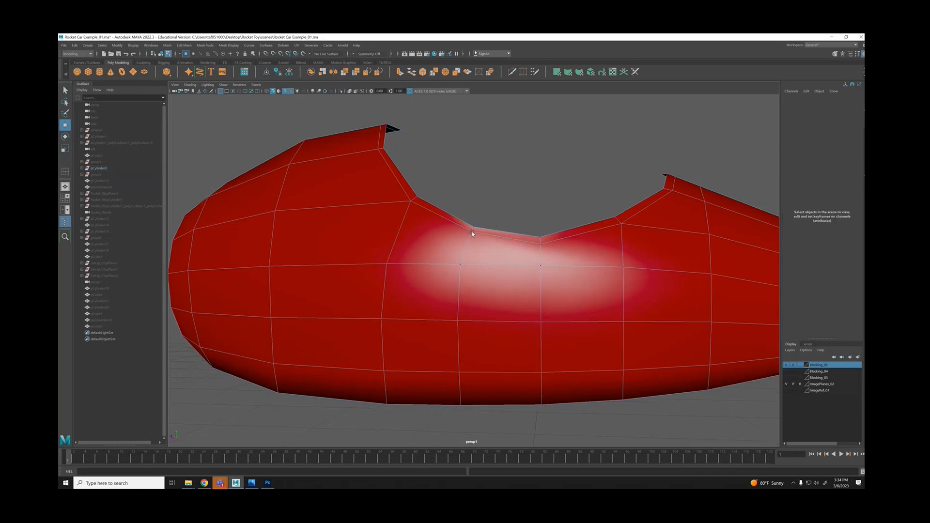
pyautogui.click(472, 233)
pyautogui.moveTo(471, 216); pyautogui.dragTo(471, 219)
pyautogui.click(463, 196)
# Try to shift the inner rim vertex at the opening's front lower corner, and undo the move.
pyautogui.keyDown('alt'); pyautogui.moveTo(417, 204); pyautogui.dragTo(456, 211, button='middle'); pyautogui.keyUp('alt')
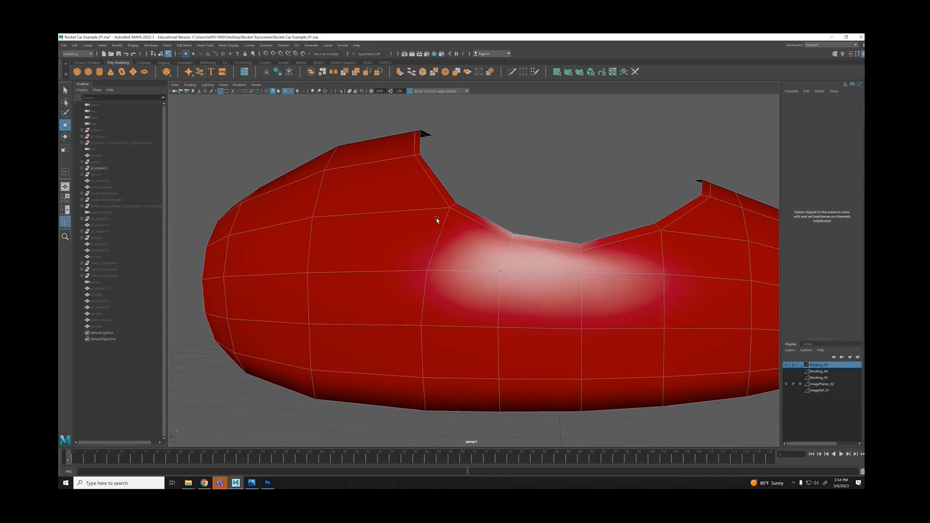
pyautogui.keyDown('alt'); pyautogui.moveTo(437, 221); pyautogui.dragTo(450, 203); pyautogui.keyUp('alt')
pyautogui.click(452, 208)
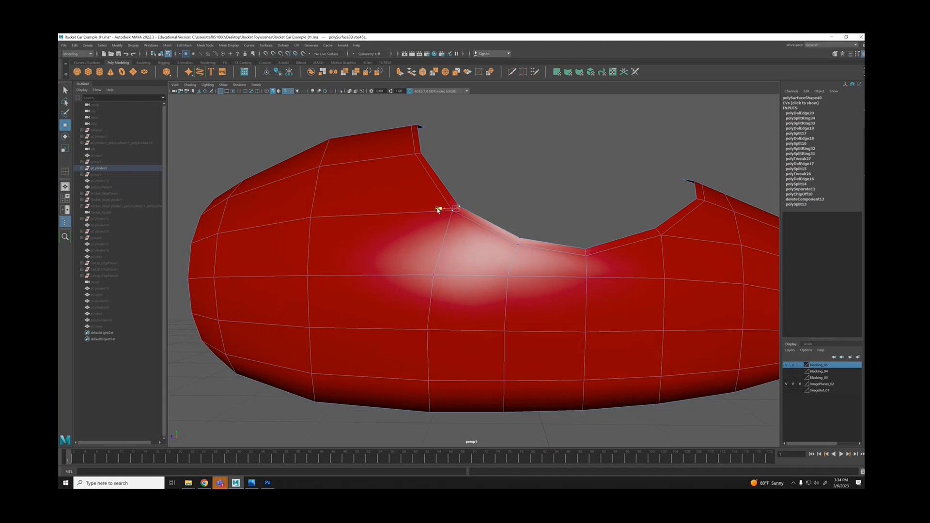
pyautogui.keyDown('alt'); pyautogui.moveTo(531, 184); pyautogui.dragTo(439, 213); pyautogui.keyUp('alt')
pyautogui.hotkey('ctrl', 'z')
pyautogui.click(551, 199)
pyautogui.keyDown('alt'); pyautogui.moveTo(550, 199); pyautogui.dragTo(531, 216); pyautogui.keyUp('alt')
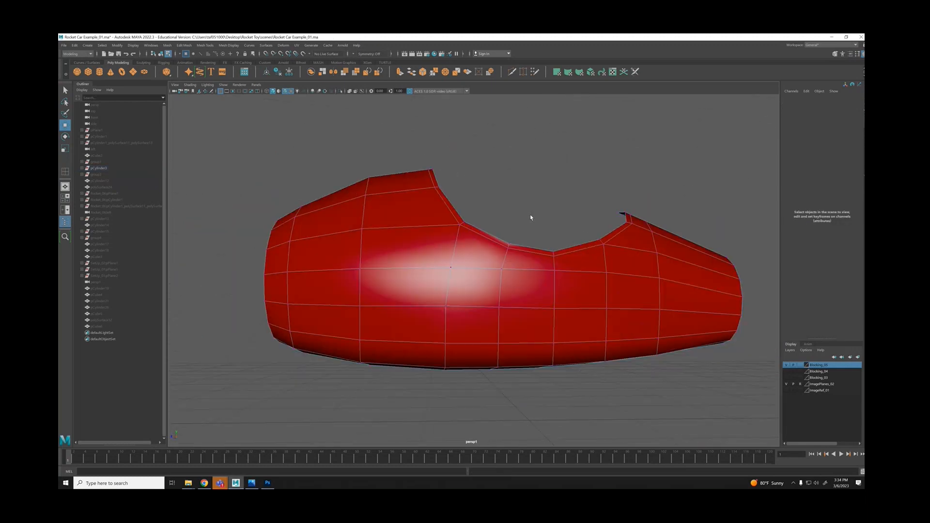
# Try to insert another edge loop near the opening's front lower corner, and undo it.
pyautogui.keyDown('alt'); pyautogui.moveTo(429, 236); pyautogui.dragTo(457, 255, button='right'); pyautogui.keyUp('alt')
pyautogui.keyDown('alt'); pyautogui.moveTo(457, 254); pyautogui.dragTo(485, 265, button='middle'); pyautogui.keyUp('alt')
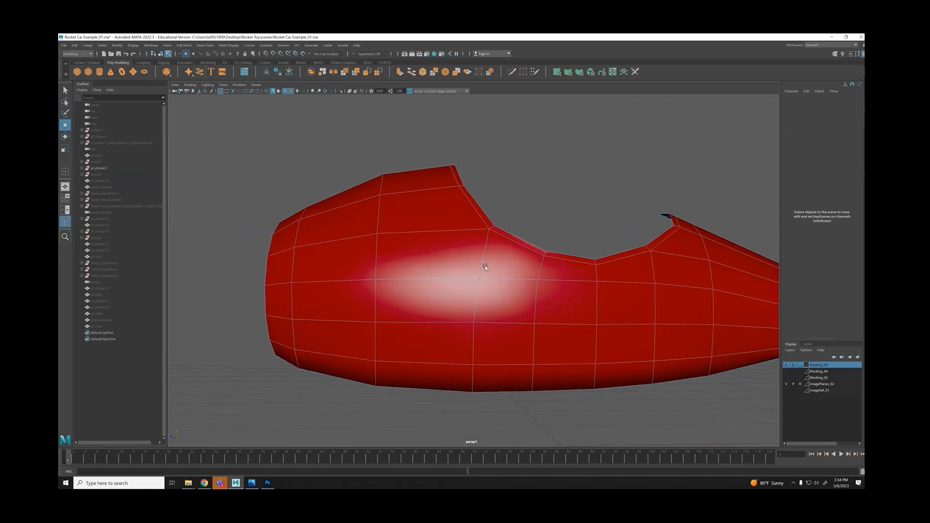
pyautogui.keyDown('alt'); pyautogui.moveTo(442, 306); pyautogui.dragTo(451, 307); pyautogui.keyUp('alt')
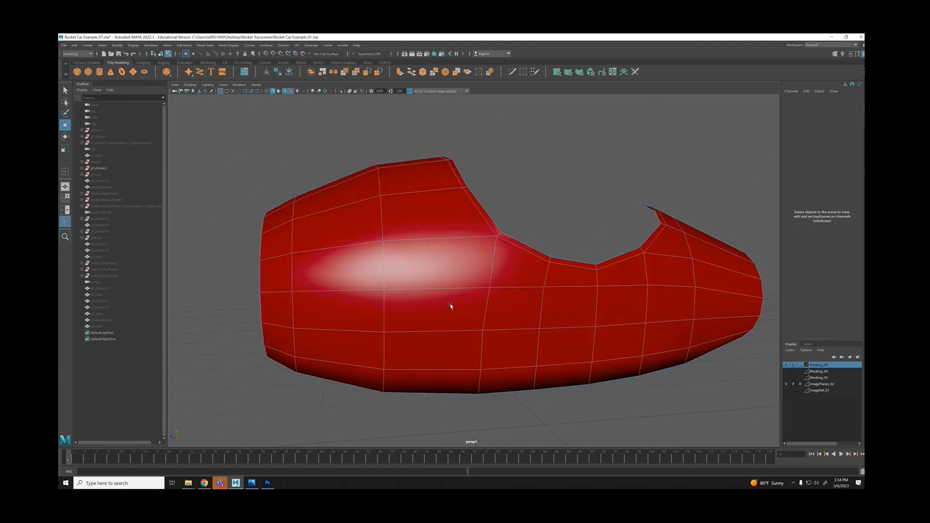
pyautogui.keyDown('shift'); pyautogui.moveTo(450, 307); pyautogui.dragTo(431, 243, button='right'); pyautogui.keyUp('shift')
pyautogui.moveTo(432, 239); pyautogui.dragTo(504, 247)
pyautogui.hotkey('ctrl', 'z')
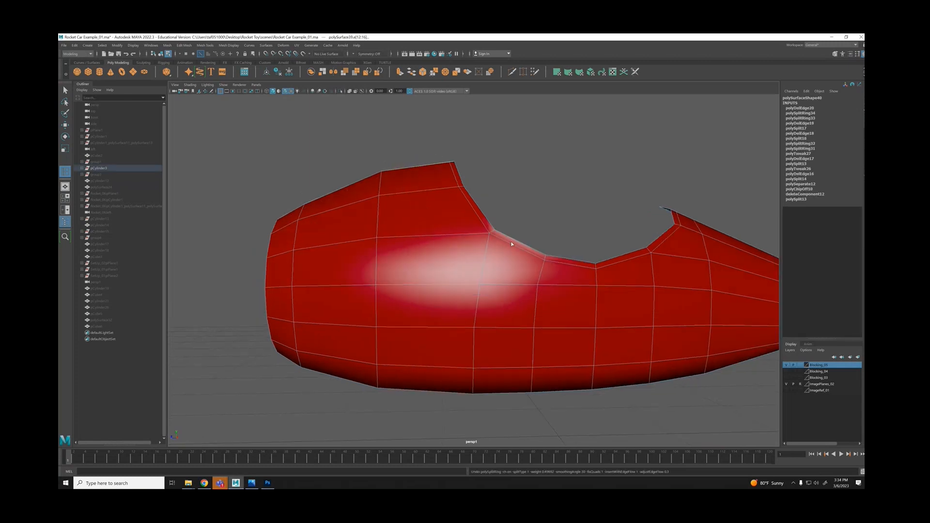
pyautogui.click(589, 191)
pyautogui.keyDown('alt'); pyautogui.moveTo(590, 191); pyautogui.dragTo(525, 202); pyautogui.keyUp('alt')
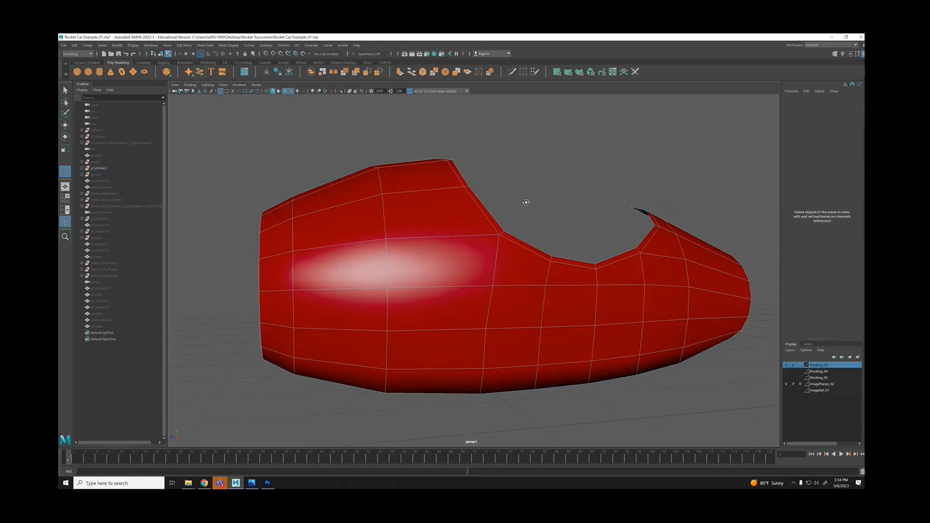
# Select the whole half body in object mode and inspect its smooth preview around the opening.
pyautogui.click(161, 53)
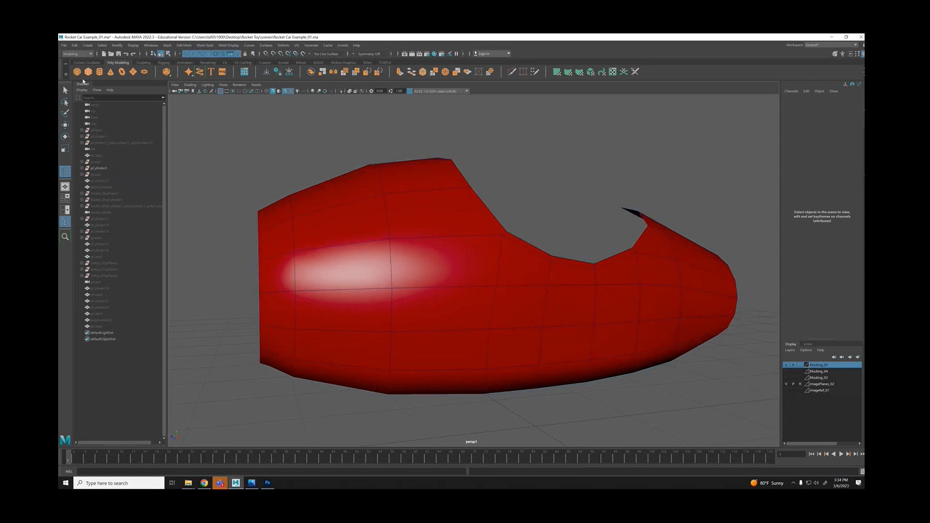
pyautogui.press('q')
pyautogui.click(399, 239)
pyautogui.keyDown('alt'); pyautogui.moveTo(491, 222); pyautogui.dragTo(436, 189); pyautogui.keyUp('alt')
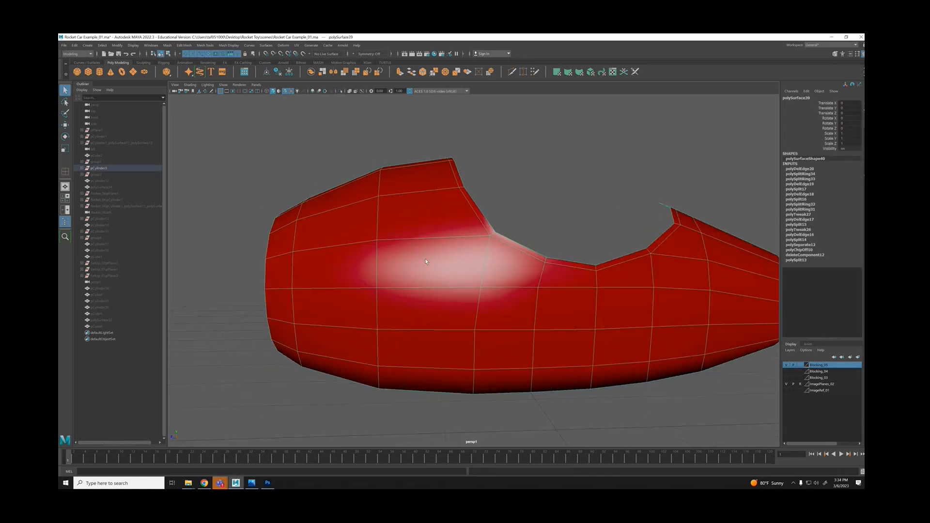
pyautogui.keyDown('alt'); pyautogui.moveTo(413, 248); pyautogui.dragTo(407, 240); pyautogui.keyUp('alt')
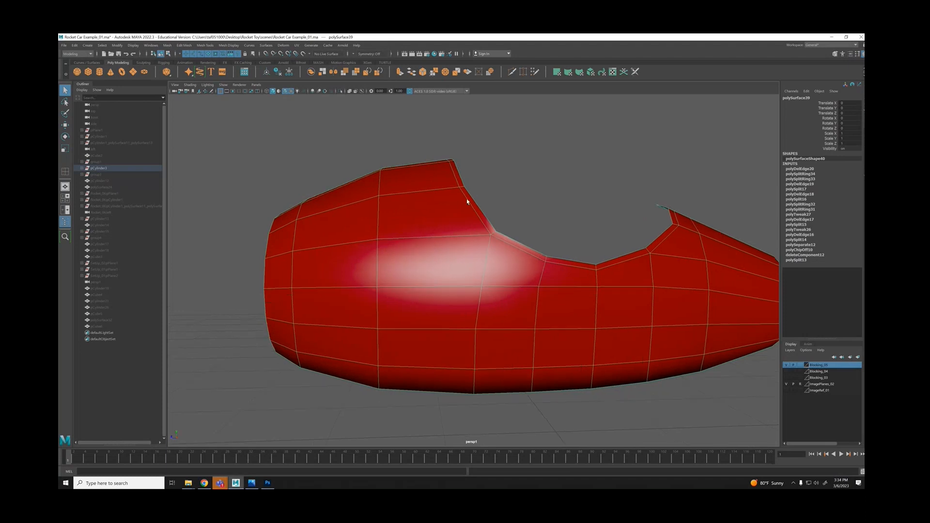
pyautogui.keyDown('alt'); pyautogui.moveTo(569, 221); pyautogui.dragTo(578, 243); pyautogui.keyUp('alt')
pyautogui.click(544, 247)
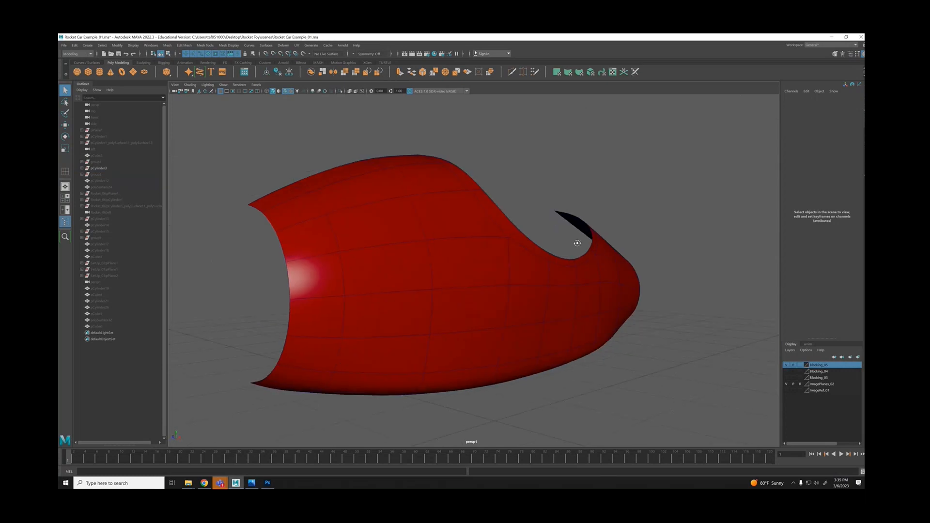
pyautogui.scroll(5, 533, 252)
# Return the half body to its unsmoothed display and mirror it across the centre to create the other half.
pyautogui.click(494, 262)
pyautogui.keyDown('alt'); pyautogui.moveTo(515, 242); pyautogui.dragTo(410, 219, button='middle'); pyautogui.keyUp('alt')
pyautogui.keyDown('alt'); pyautogui.moveTo(410, 219); pyautogui.dragTo(451, 237); pyautogui.keyUp('alt')
pyautogui.moveTo(366, 175); pyautogui.dragTo(366, 162, button='right')
pyautogui.keyDown('alt'); pyautogui.moveTo(357, 168); pyautogui.dragTo(552, 197); pyautogui.keyUp('alt')
pyautogui.click(566, 186)
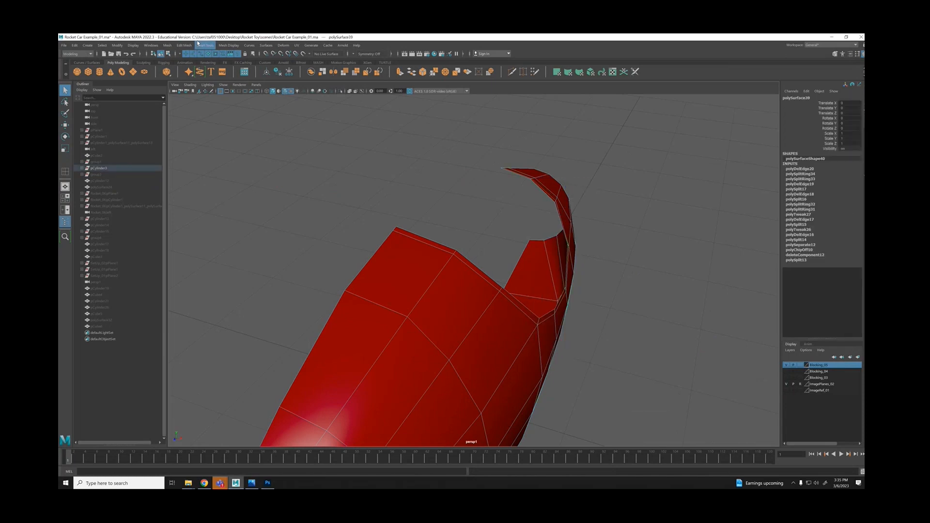
pyautogui.click(168, 45)
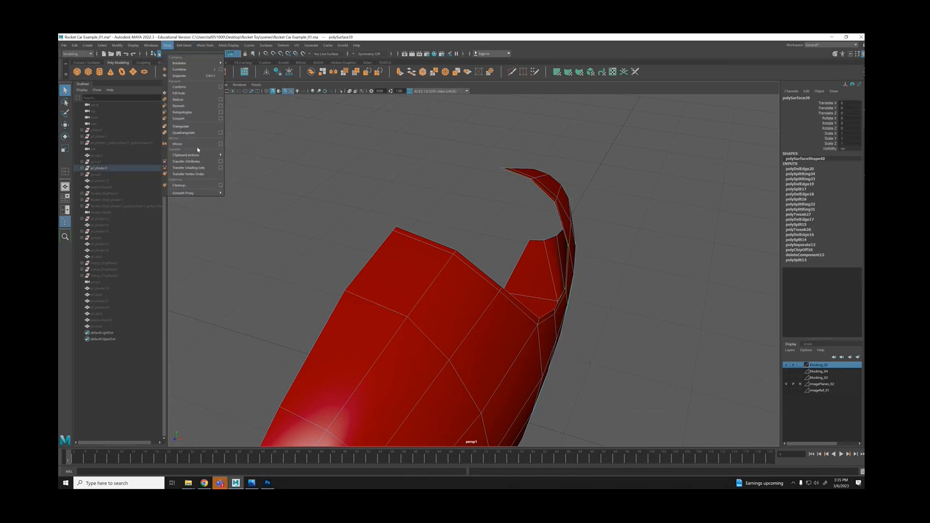
pyautogui.click(194, 144)
pyautogui.scroll(-4, 465, 208)
pyautogui.keyDown('alt'); pyautogui.moveTo(465, 209); pyautogui.dragTo(558, 146); pyautogui.keyUp('alt')
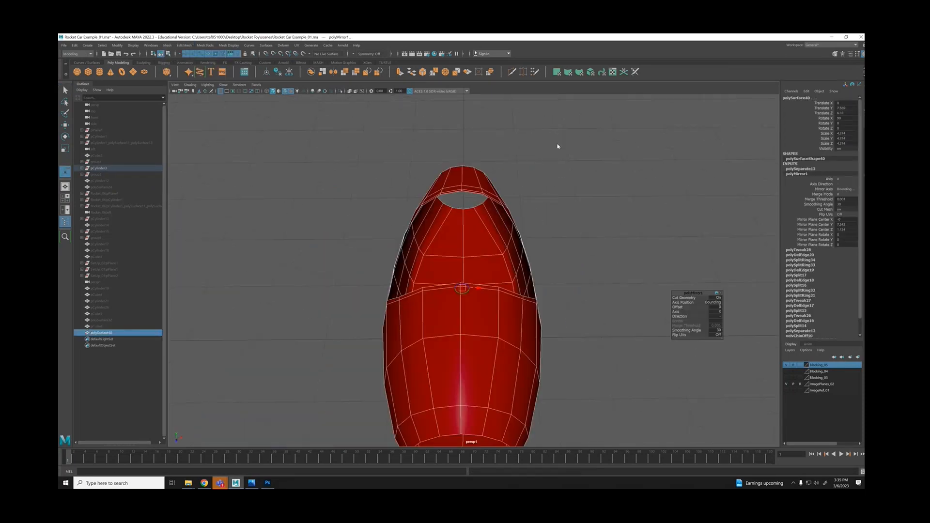
pyautogui.click(535, 141)
# Select both body halves and merge their vertices.
pyautogui.scroll(-3, 357, 163)
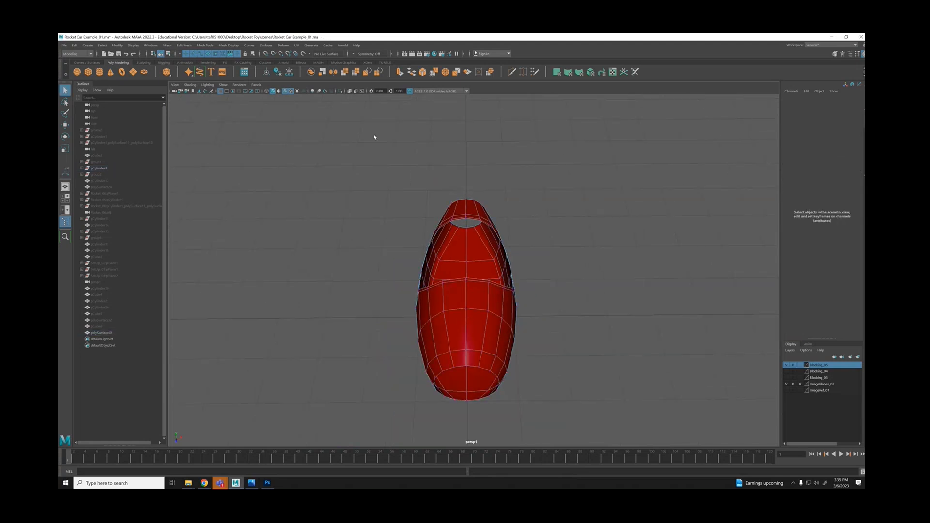
pyautogui.moveTo(327, 122); pyautogui.dragTo(641, 432)
pyautogui.press('g')
pyautogui.click(536, 298)
pyautogui.keyDown('alt'); pyautogui.moveTo(533, 295); pyautogui.dragTo(480, 266); pyautogui.keyUp('alt')
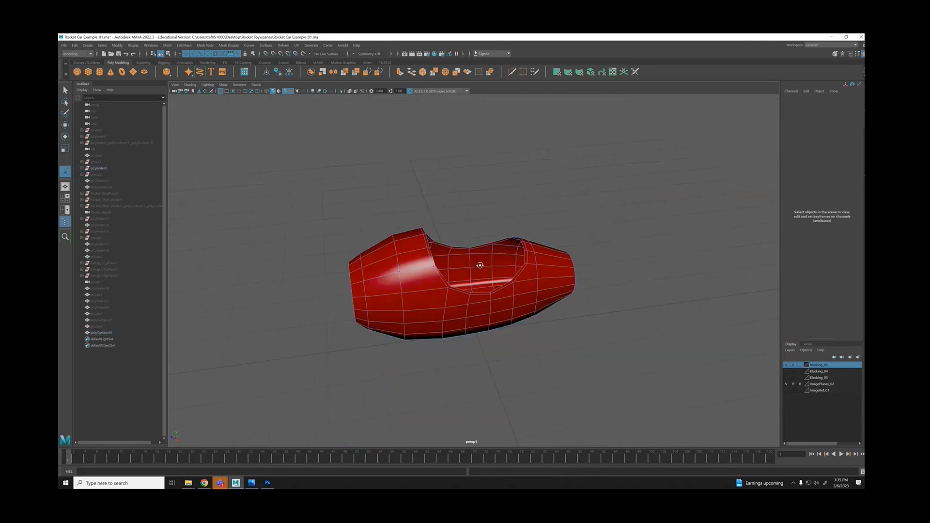
# Combine the two unsmoothed body halves into one mesh and merge the vertices along the centre seam.
pyautogui.scroll(3, 480, 266)
pyautogui.moveTo(493, 189); pyautogui.dragTo(518, 181, button='right')
pyautogui.press('q')
pyautogui.press('1')
pyautogui.click(496, 187)
pyautogui.keyDown('alt'); pyautogui.moveTo(496, 187); pyautogui.dragTo(548, 222); pyautogui.keyUp('alt')
pyautogui.click(475, 300)
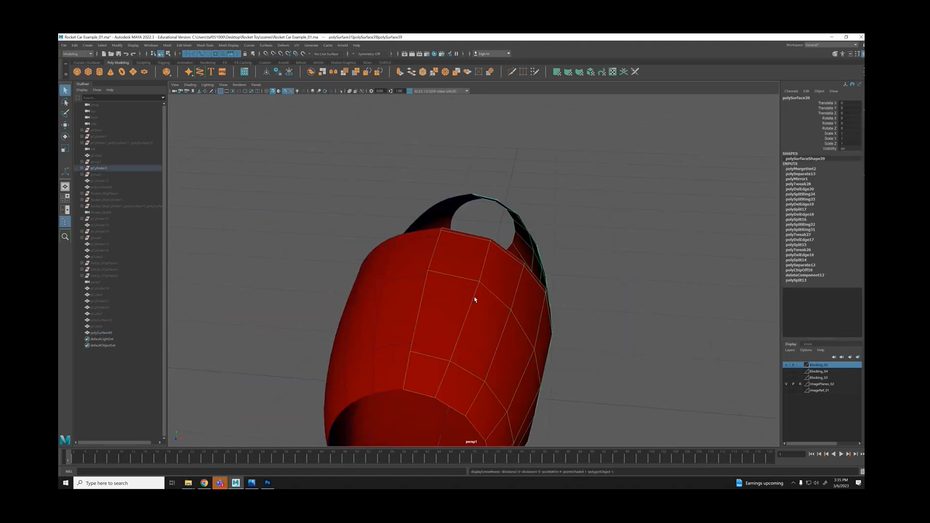
pyautogui.click(425, 282)
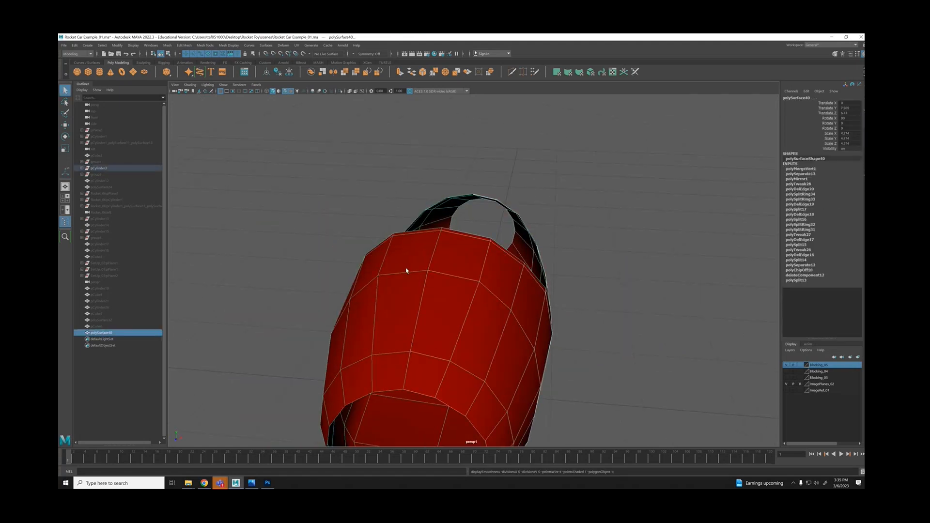
pyautogui.press('g')
pyautogui.press('f')
pyautogui.moveTo(472, 266); pyautogui.dragTo(448, 266, button='right')
pyautogui.keyDown('shift'); pyautogui.moveTo(629, 419); pyautogui.dragTo(589, 373, button='right'); pyautogui.keyUp('shift')
pyautogui.click(590, 372)
pyautogui.keyDown('alt'); pyautogui.moveTo(523, 222); pyautogui.dragTo(450, 257); pyautogui.keyUp('alt')
# Preview the combined body smoothed and examine the cockpit opening from the front and the rear.
pyautogui.press('3')
pyautogui.moveTo(588, 244); pyautogui.dragTo(606, 237, button='right')
pyautogui.press('q')
pyautogui.click(542, 277)
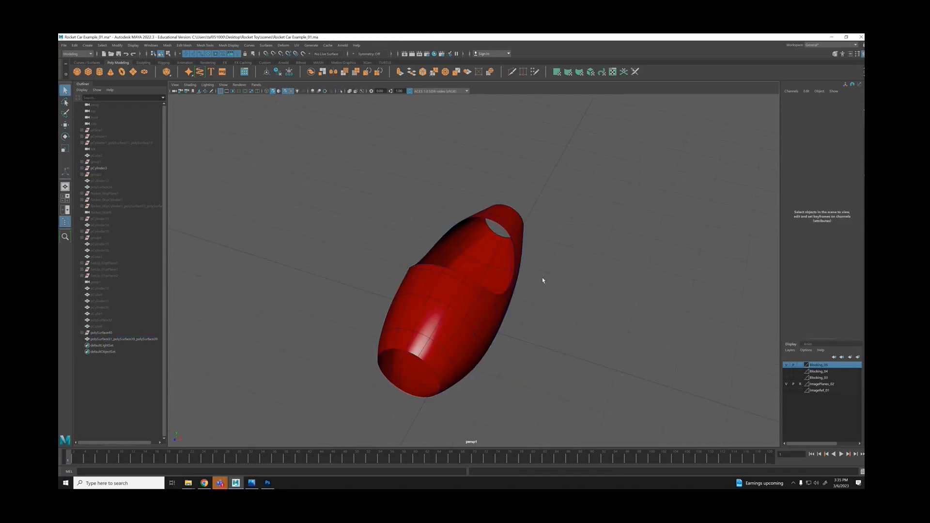
pyautogui.keyDown('alt'); pyautogui.moveTo(542, 278); pyautogui.dragTo(366, 273); pyautogui.keyUp('alt')
pyautogui.keyDown('alt'); pyautogui.moveTo(366, 273); pyautogui.dragTo(524, 273, button='right'); pyautogui.keyUp('alt')
pyautogui.keyDown('alt'); pyautogui.moveTo(524, 272); pyautogui.dragTo(486, 259); pyautogui.keyUp('alt')
pyautogui.click(576, 325)
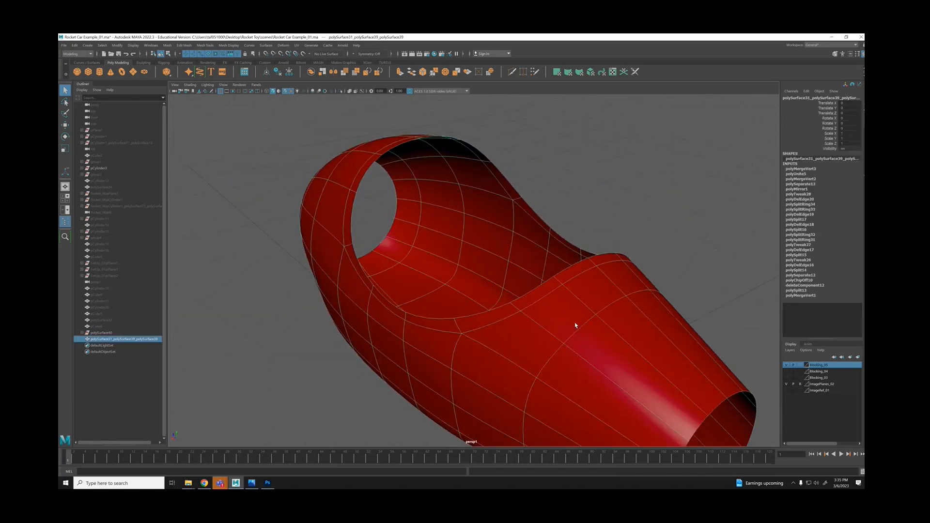
pyautogui.keyDown('alt'); pyautogui.moveTo(478, 291); pyautogui.dragTo(565, 230); pyautogui.keyUp('alt')
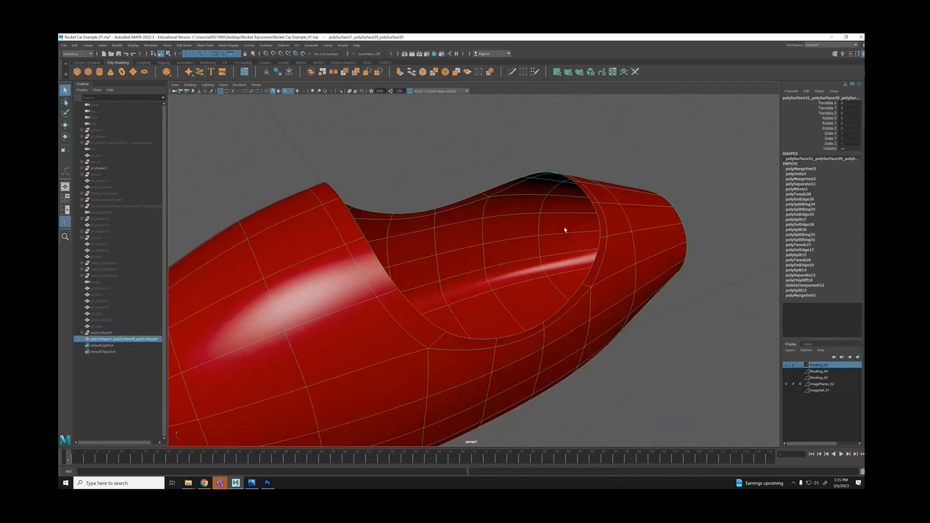
# Extrude the cockpit opening's border edges inward in the unsmoothed display, with a Local Translate Z of about -0.29.
pyautogui.press('1')
pyautogui.keyDown('alt'); pyautogui.moveTo(602, 193); pyautogui.dragTo(618, 196); pyautogui.keyUp('alt')
pyautogui.moveTo(618, 195); pyautogui.dragTo(618, 183, button='right')
pyautogui.click(604, 215)
pyautogui.keyDown('alt'); pyautogui.moveTo(604, 214); pyautogui.dragTo(542, 214); pyautogui.keyUp('alt')
pyautogui.hotkey('ctrl', 'e')
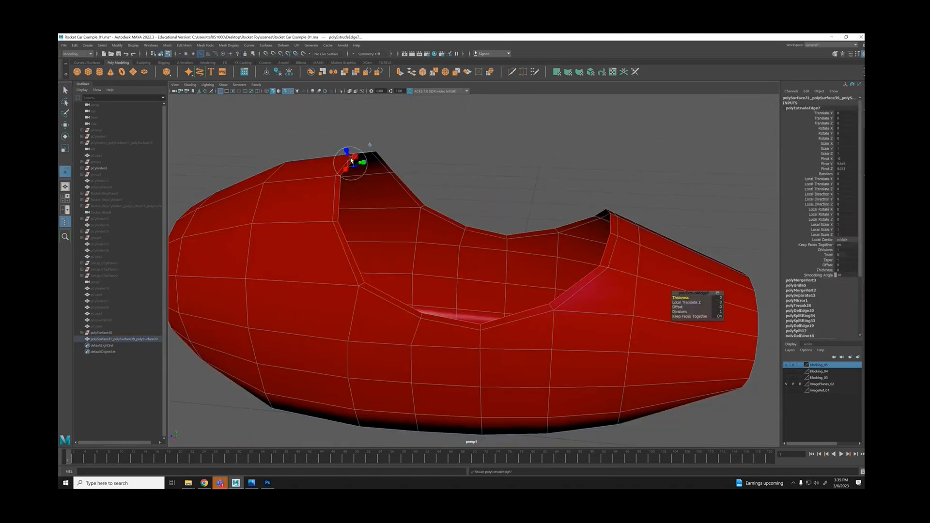
pyautogui.moveTo(349, 160); pyautogui.dragTo(357, 165)
pyautogui.moveTo(357, 166); pyautogui.dragTo(356, 165)
pyautogui.moveTo(411, 180)
pyautogui.keyDown('alt'); pyautogui.mouseDown()
pyautogui.moveTo(402, 185)
pyautogui.moveTo(411, 179)
pyautogui.mouseUp(); pyautogui.keyUp('alt')
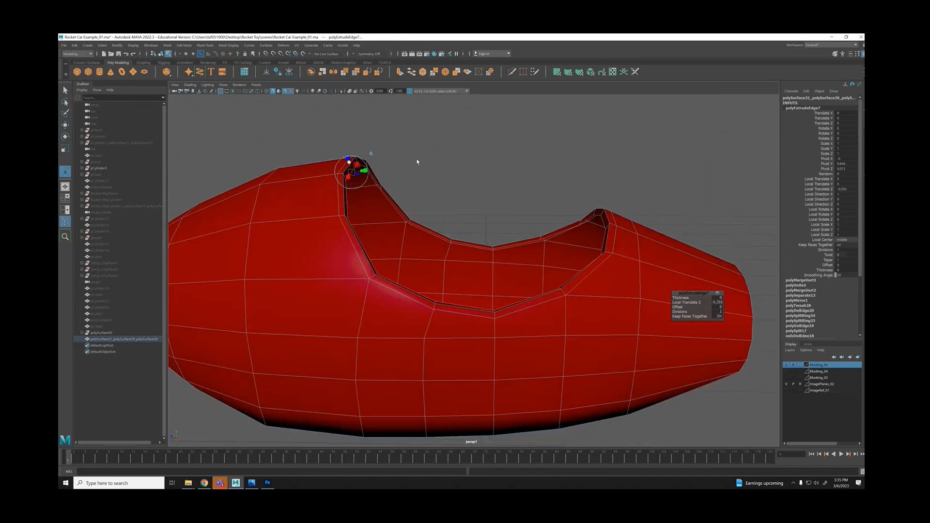
# Preview the body smoothed in object mode and examine the thickened cockpit rim without the wireframe overlay.
pyautogui.press('q')
pyautogui.press('3')
pyautogui.moveTo(425, 149); pyautogui.dragTo(450, 141, button='right')
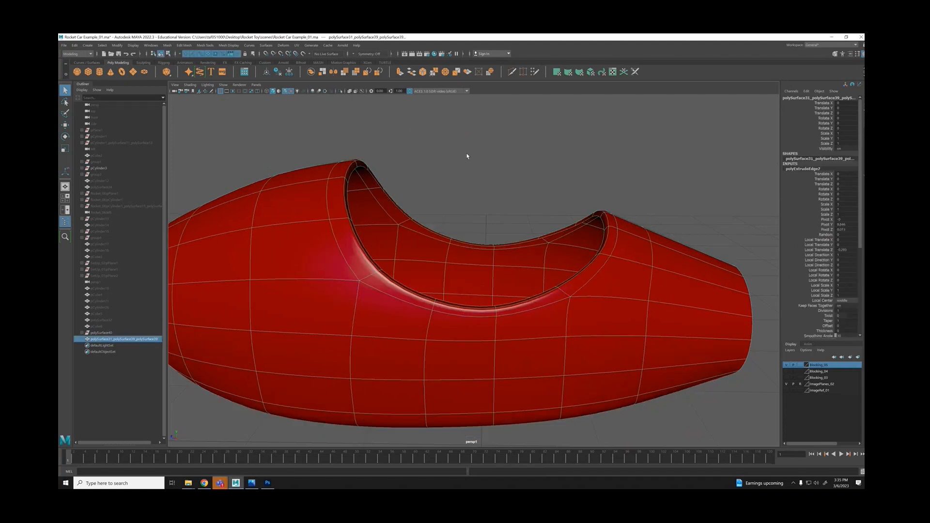
pyautogui.click(467, 156)
pyautogui.keyDown('alt'); pyautogui.moveTo(514, 203); pyautogui.dragTo(257, 120); pyautogui.keyUp('alt')
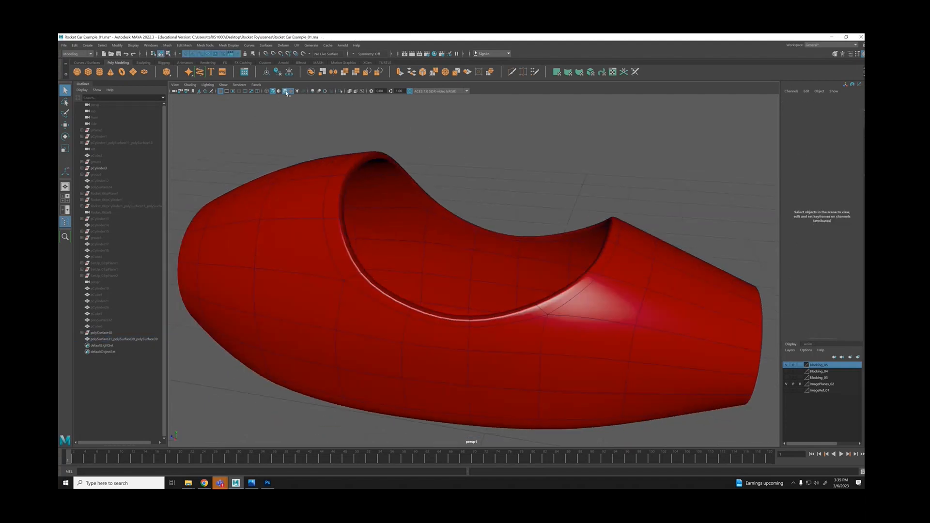
pyautogui.keyDown('alt'); pyautogui.moveTo(451, 243); pyautogui.dragTo(422, 136); pyautogui.keyUp('alt')
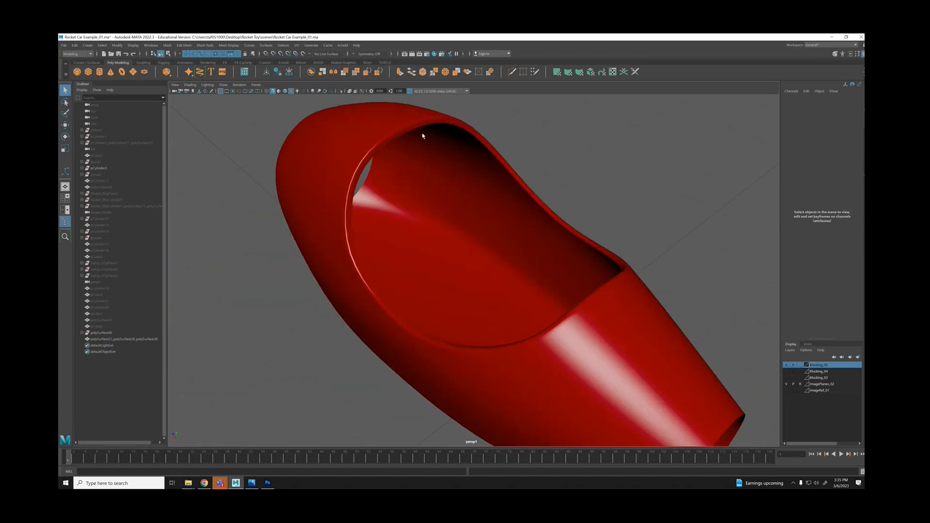
pyautogui.keyDown('alt'); pyautogui.moveTo(578, 262); pyautogui.dragTo(490, 222); pyautogui.keyUp('alt')
# Unhide the remaining rocket car parts and compare the finished body with the reference images.
pyautogui.hotkey('ctrl', 'shift', 'h')
pyautogui.scroll(-5, 522, 277)
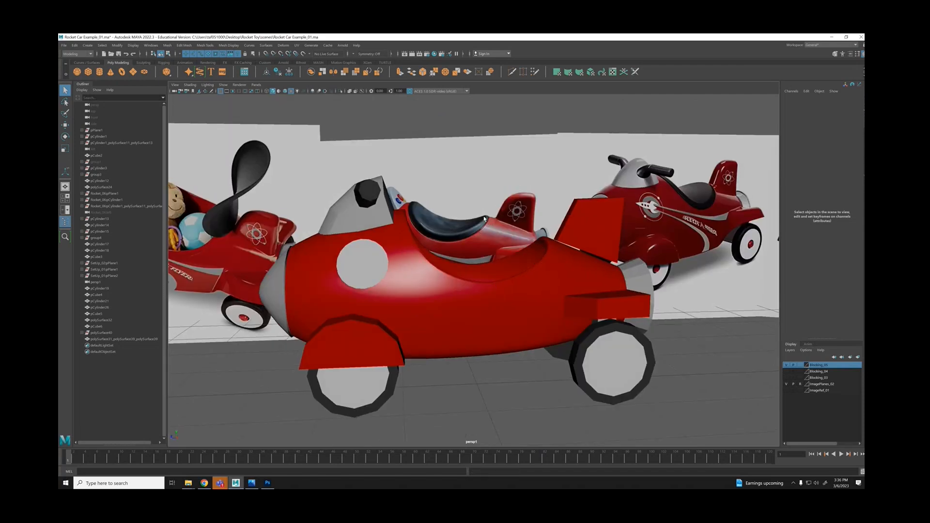
pyautogui.keyDown('alt'); pyautogui.moveTo(485, 219); pyautogui.dragTo(531, 250); pyautogui.keyUp('alt')
pyautogui.scroll(3, 341, 285)
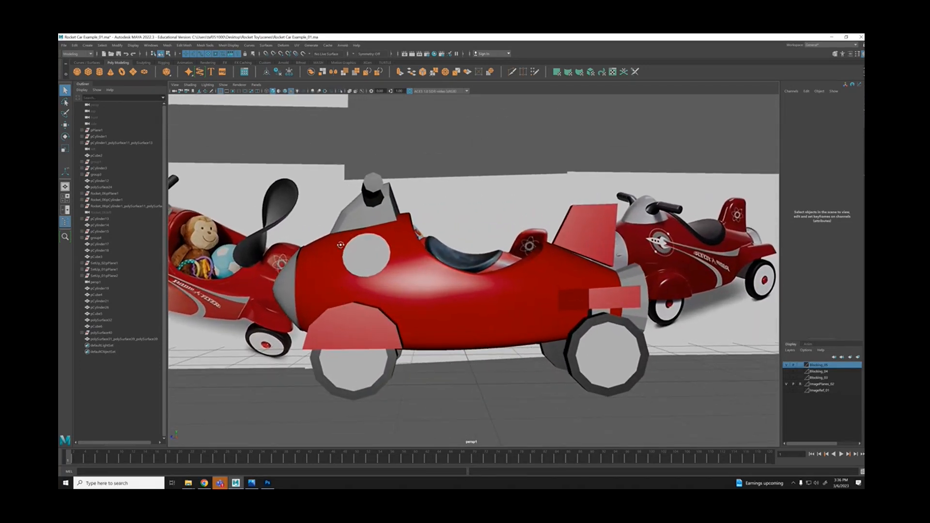
# Shift the body's front border edge slightly rearward, away from the nose cone.
pyautogui.keyDown('alt'); pyautogui.moveTo(340, 245); pyautogui.dragTo(341, 248); pyautogui.keyUp('alt')
pyautogui.keyDown('alt'); pyautogui.moveTo(350, 281); pyautogui.dragTo(321, 298); pyautogui.keyUp('alt')
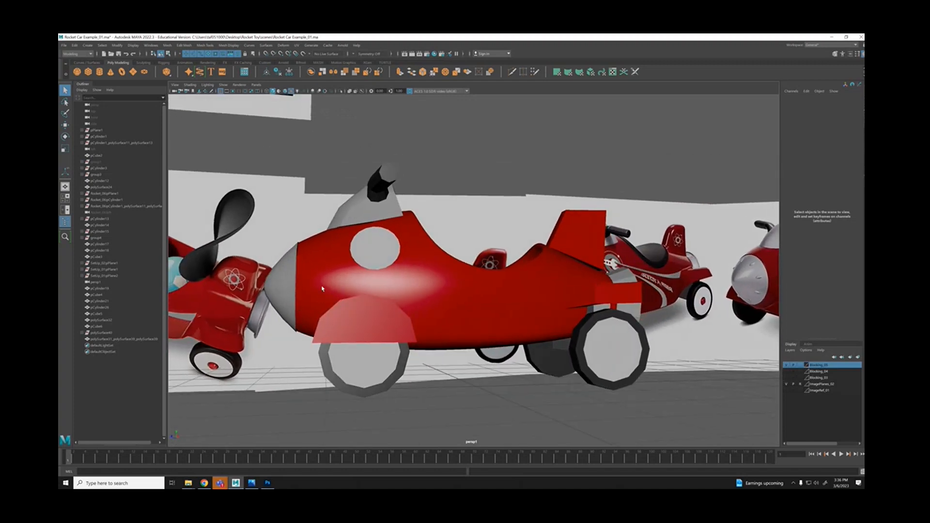
pyautogui.click(322, 288)
pyautogui.moveTo(387, 283)
pyautogui.keyDown('alt'); pyautogui.mouseDown()
pyautogui.moveTo(440, 278)
pyautogui.moveTo(381, 270)
pyautogui.mouseUp(); pyautogui.keyUp('alt')
pyautogui.scroll(4, 427, 270)
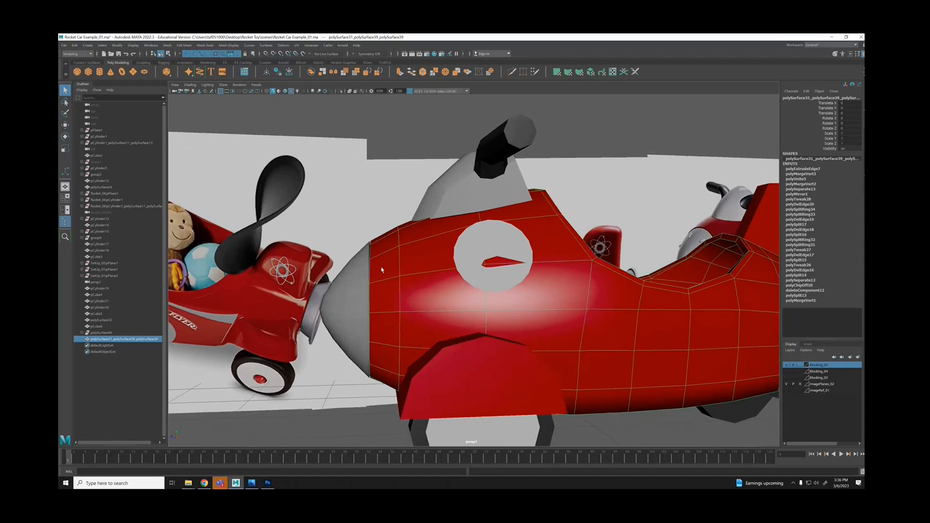
pyautogui.moveTo(382, 270); pyautogui.dragTo(382, 249, button='right')
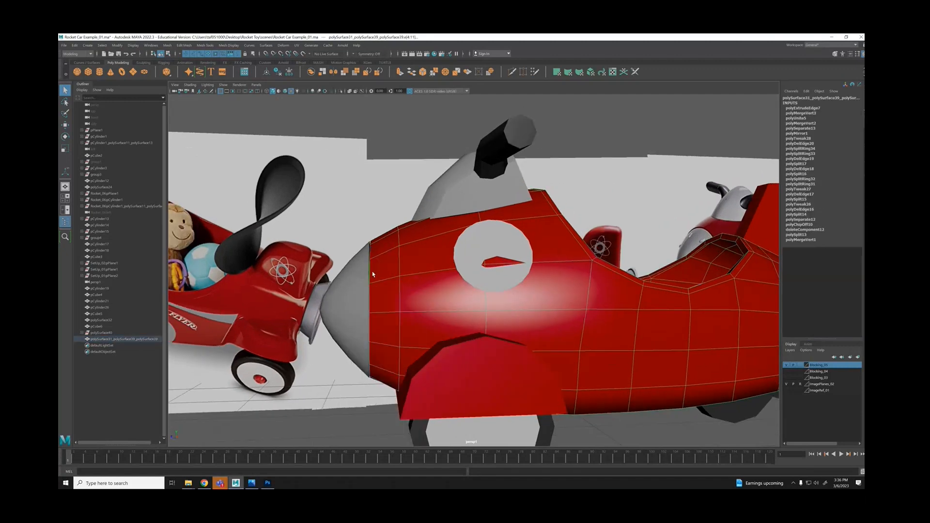
pyautogui.press('w')
pyautogui.moveTo(351, 309); pyautogui.dragTo(354, 310)
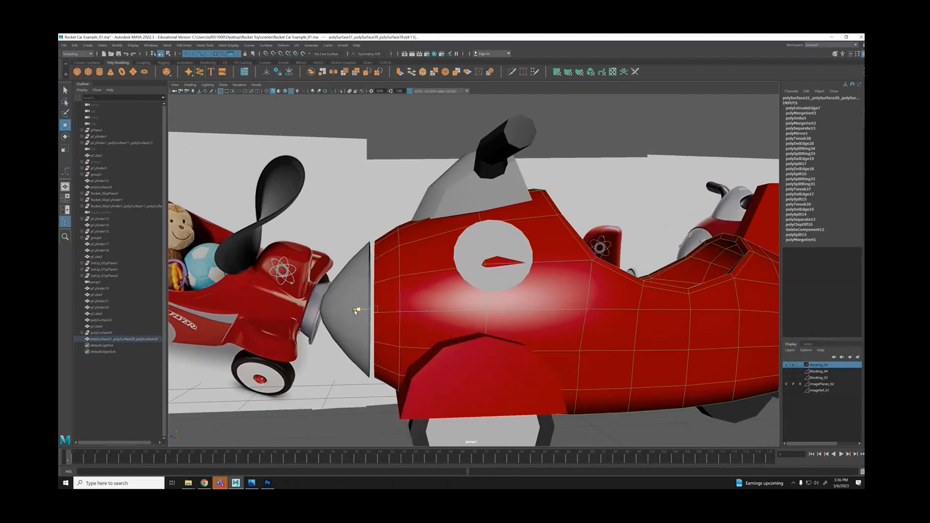
pyautogui.click(381, 309)
pyautogui.moveTo(521, 246)
pyautogui.keyDown('alt'); pyautogui.mouseDown()
pyautogui.moveTo(530, 263)
pyautogui.moveTo(535, 242)
pyautogui.mouseUp(); pyautogui.keyUp('alt')
pyautogui.scroll(-3, 529, 262)
pyautogui.click(538, 242)
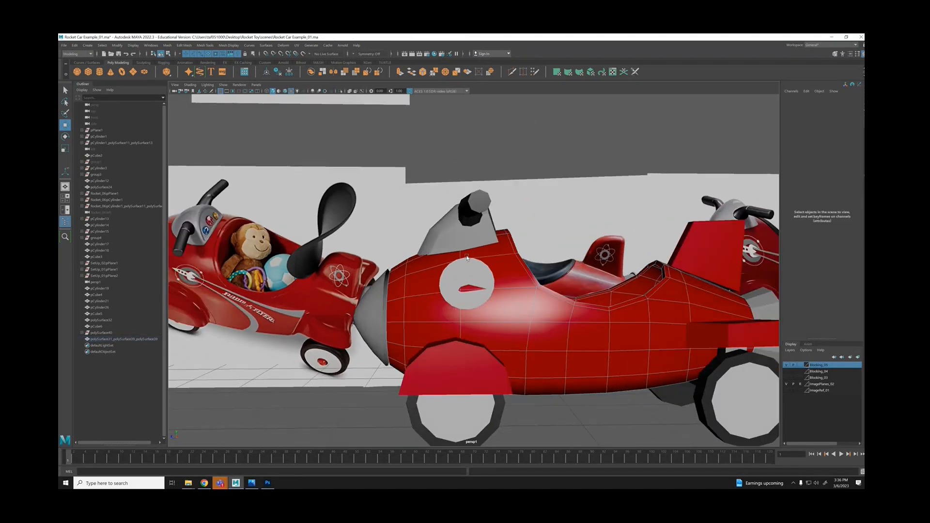
# Try to add offset edge loops around the vertical loop running beneath the round side disc.
pyautogui.keyDown('alt'); pyautogui.moveTo(547, 303); pyautogui.dragTo(585, 302); pyautogui.keyUp('alt')
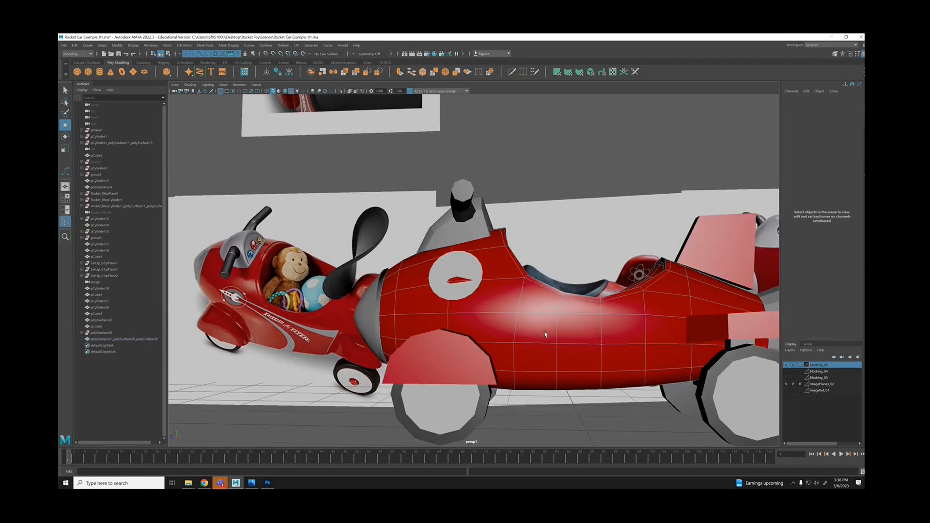
pyautogui.keyDown('alt'); pyautogui.moveTo(561, 333); pyautogui.dragTo(481, 239); pyautogui.keyUp('alt')
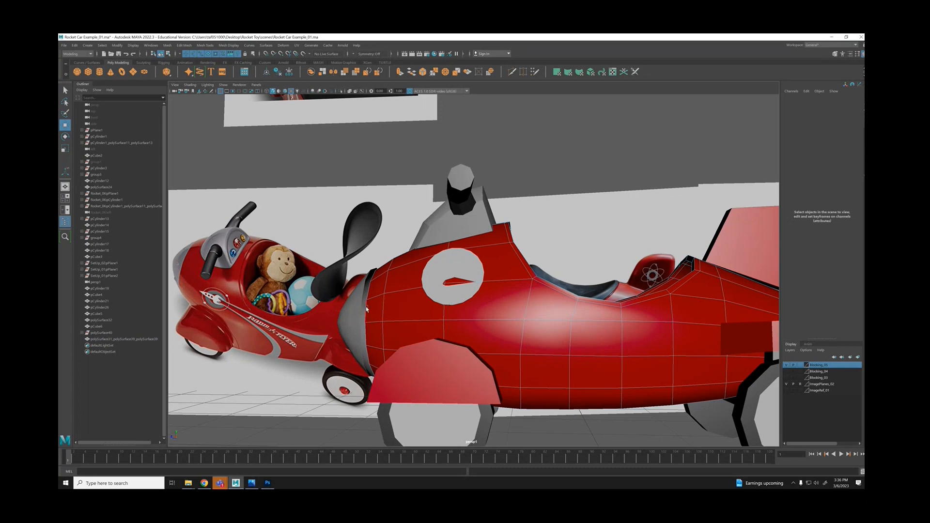
pyautogui.scroll(3, 432, 298)
pyautogui.keyDown('alt'); pyautogui.moveTo(456, 287); pyautogui.dragTo(485, 272); pyautogui.keyUp('alt')
pyautogui.moveTo(524, 119); pyautogui.dragTo(555, 107, button='right')
pyautogui.scroll(2, 441, 305)
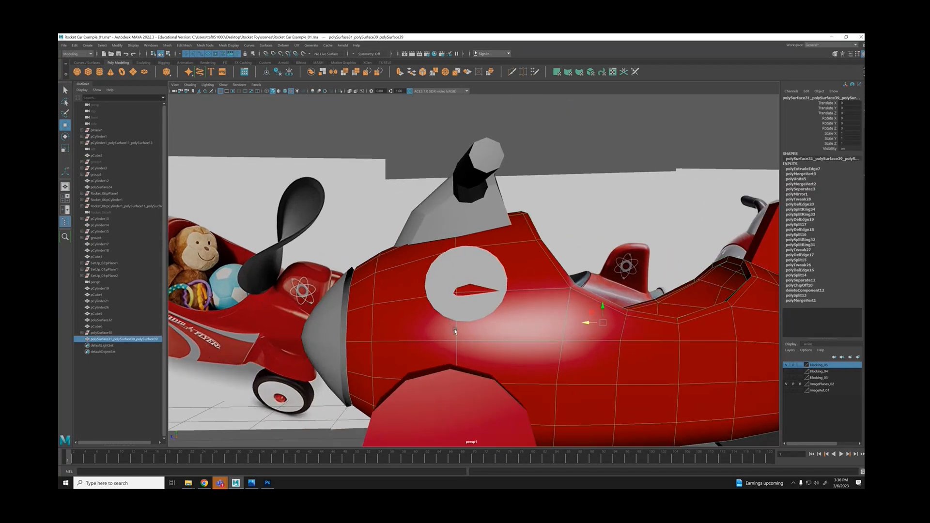
pyautogui.press('g')
pyautogui.moveTo(456, 331); pyautogui.dragTo(454, 318)
pyautogui.moveTo(542, 288)
pyautogui.keyDown('alt'); pyautogui.mouseDown()
pyautogui.moveTo(607, 285)
pyautogui.moveTo(539, 287)
pyautogui.mouseUp(); pyautogui.keyUp('alt')
pyautogui.hotkey('ctrl', 'z')
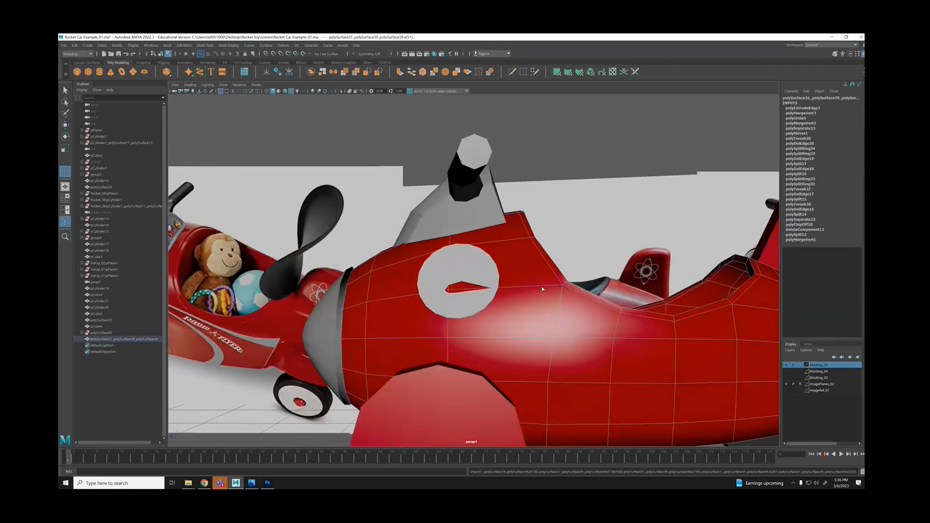
# Enable Insert with edge flow for the Offset Edge Loop tool and add loops on both sides of the vertical loop under the side disc.
pyautogui.press('q')
pyautogui.click(207, 46)
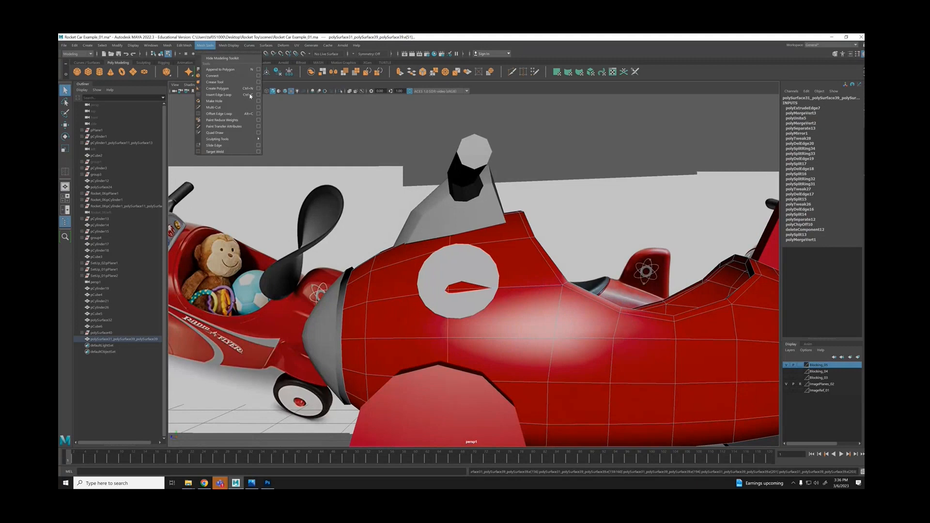
pyautogui.click(259, 114)
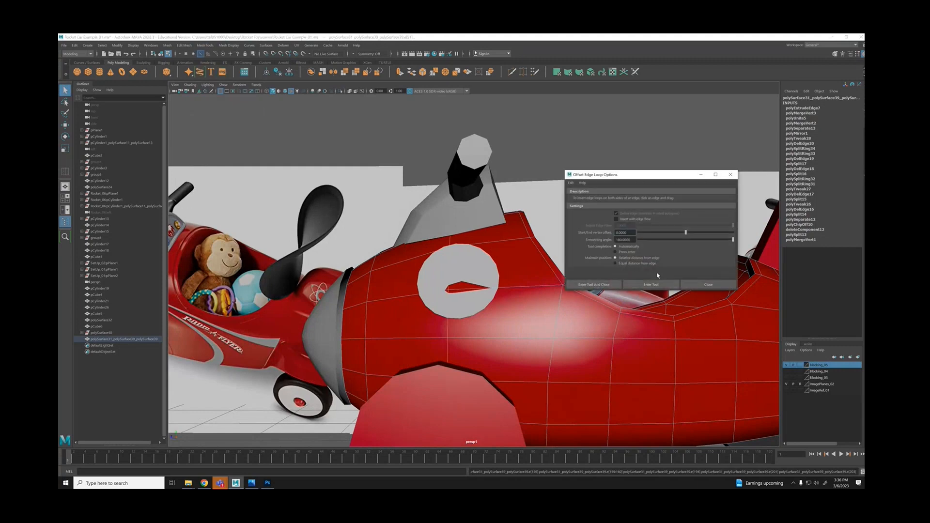
pyautogui.click(617, 219)
pyautogui.click(730, 174)
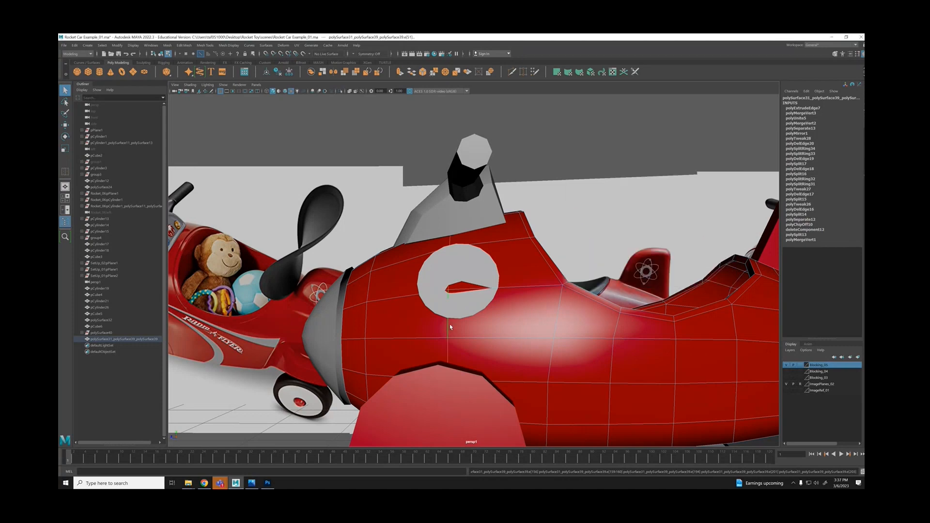
pyautogui.press('y')
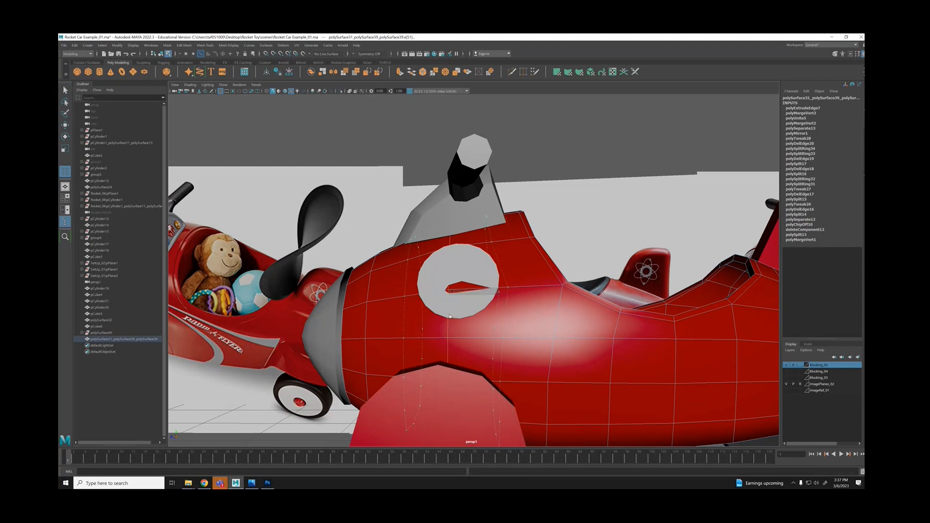
pyautogui.click(450, 317)
# Return to object selection and hide everything except the red body.
pyautogui.keyDown('alt'); pyautogui.moveTo(449, 316); pyautogui.dragTo(495, 285); pyautogui.keyUp('alt')
pyautogui.moveTo(557, 273)
pyautogui.keyDown('alt'); pyautogui.mouseDown()
pyautogui.moveTo(514, 270)
pyautogui.moveTo(560, 273)
pyautogui.mouseUp(); pyautogui.keyUp('alt')
pyautogui.keyDown('alt'); pyautogui.moveTo(615, 263); pyautogui.dragTo(448, 263, button='right'); pyautogui.keyUp('alt')
pyautogui.keyDown('alt'); pyautogui.moveTo(448, 263); pyautogui.dragTo(418, 276); pyautogui.keyUp('alt')
pyautogui.keyDown('alt'); pyautogui.moveTo(418, 276); pyautogui.dragTo(557, 248, button='right'); pyautogui.keyUp('alt')
pyautogui.press('q')
pyautogui.hotkey('alt', 'h')
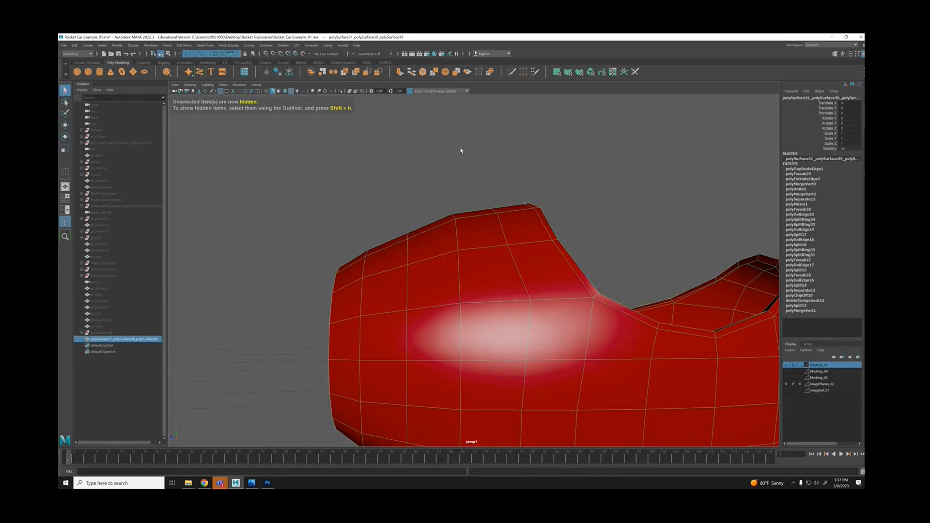
pyautogui.click(460, 148)
# Select the forward offset edge loop around the body and scale it slightly to round the nose section.
pyautogui.keyDown('alt'); pyautogui.moveTo(406, 267); pyautogui.dragTo(412, 262); pyautogui.keyUp('alt')
pyautogui.click(418, 244)
pyautogui.moveTo(418, 243); pyautogui.dragTo(419, 227, button='right')
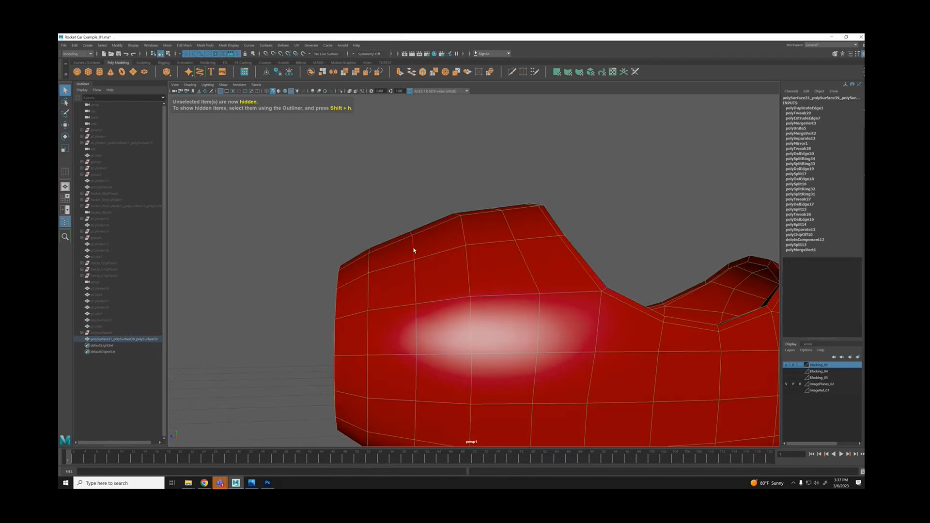
pyautogui.keyDown('alt'); pyautogui.moveTo(517, 290); pyautogui.dragTo(564, 293); pyautogui.keyUp('alt')
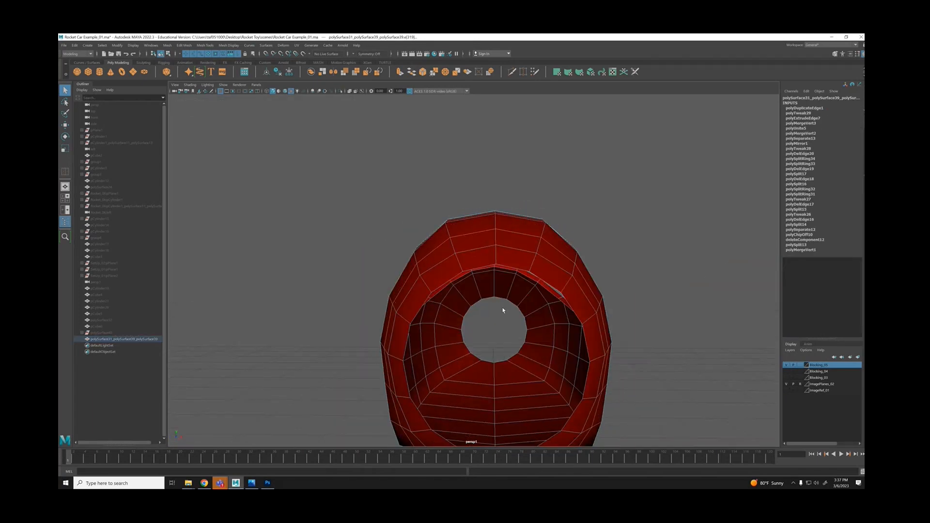
pyautogui.press('r')
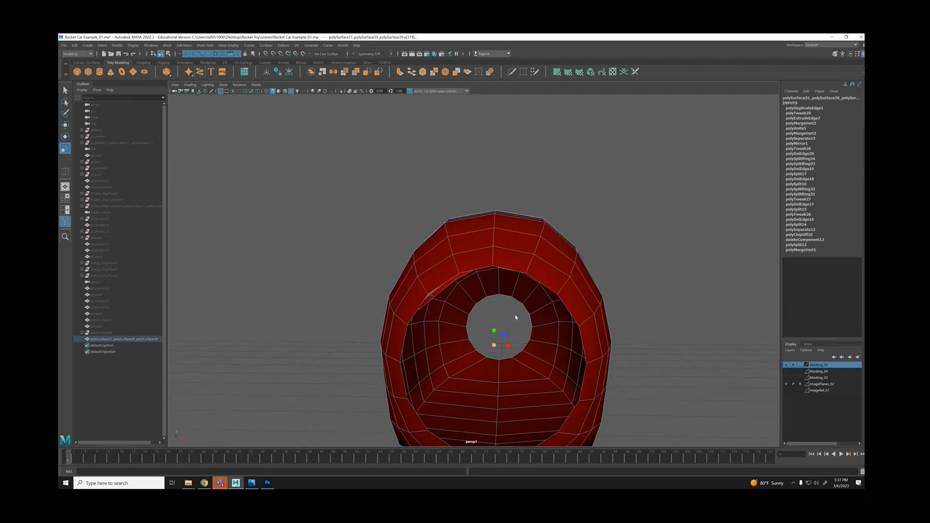
pyautogui.keyDown('alt'); pyautogui.moveTo(498, 347); pyautogui.dragTo(466, 315); pyautogui.keyUp('alt')
pyautogui.scroll(1, 466, 317)
pyautogui.keyDown('alt'); pyautogui.moveTo(466, 317); pyautogui.dragTo(456, 285, button='middle'); pyautogui.keyUp('alt')
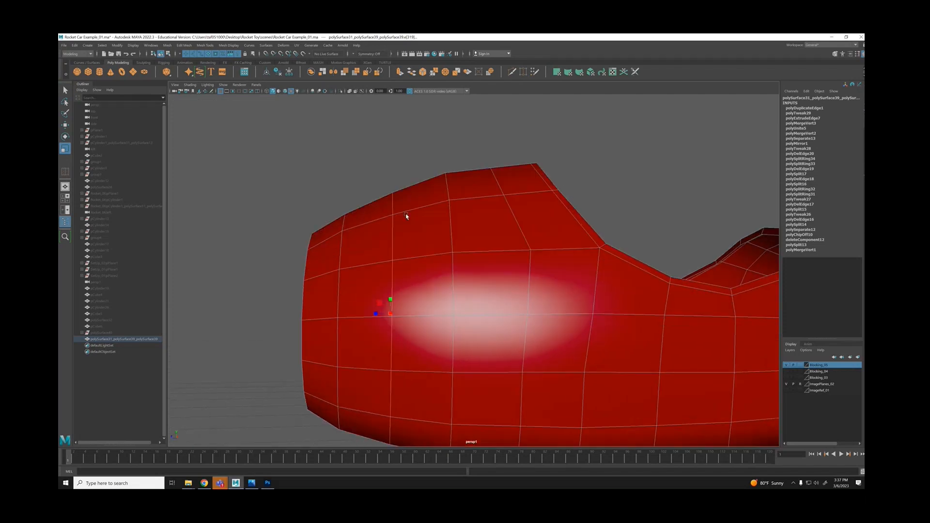
pyautogui.keyDown('alt'); pyautogui.moveTo(543, 304); pyautogui.dragTo(513, 296, button='middle'); pyautogui.keyUp('alt')
# Select the rear offset edge loop, undo its first scaling, and scale it slightly wider across the body.
pyautogui.click(485, 221)
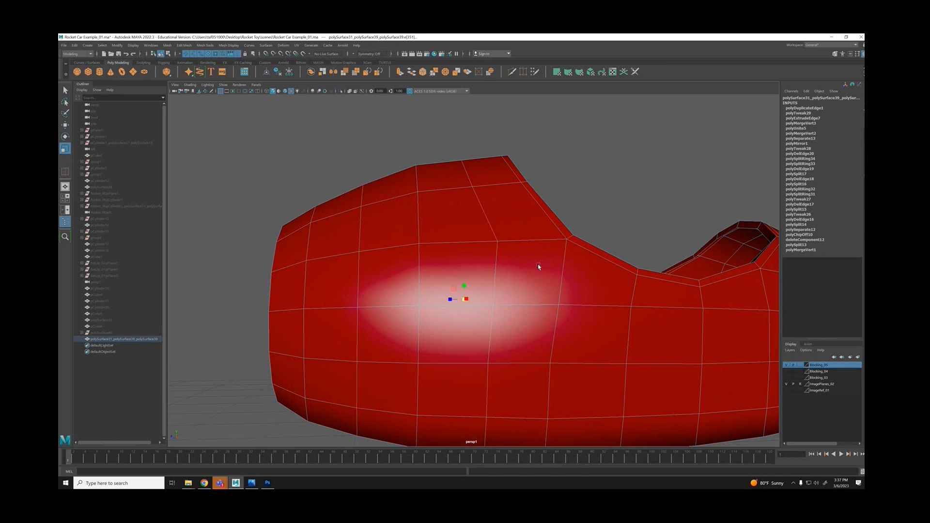
pyautogui.scroll(-2, 477, 259)
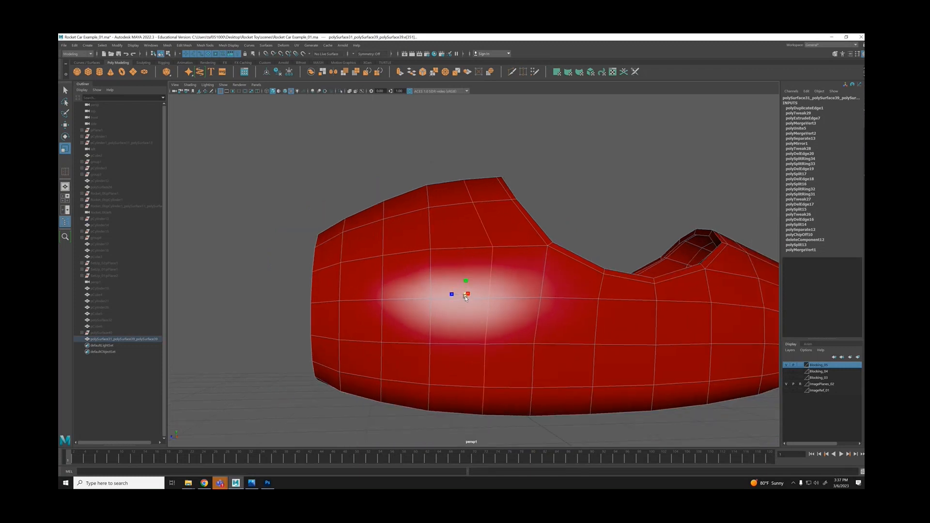
pyautogui.keyDown('alt'); pyautogui.moveTo(466, 296); pyautogui.dragTo(506, 288); pyautogui.keyUp('alt')
pyautogui.hotkey('ctrl', 'z')
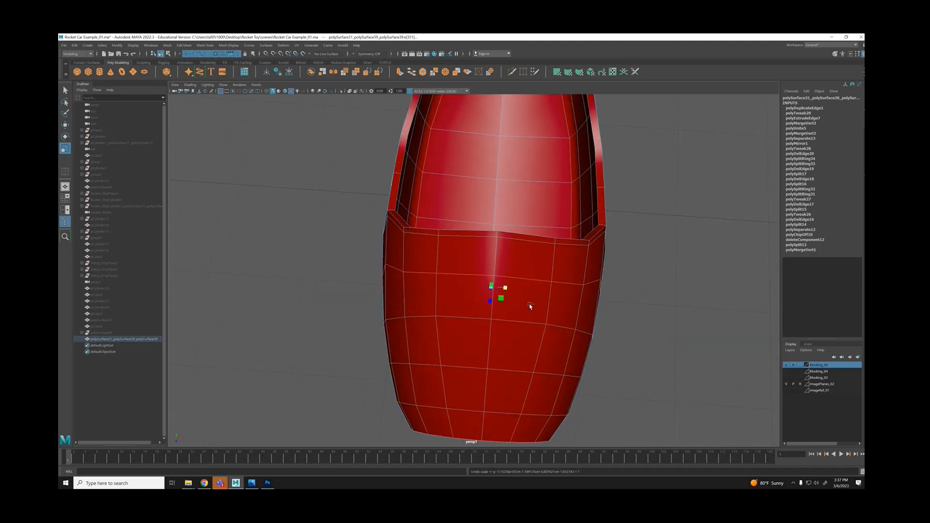
pyautogui.moveTo(548, 307); pyautogui.dragTo(550, 307, button='middle')
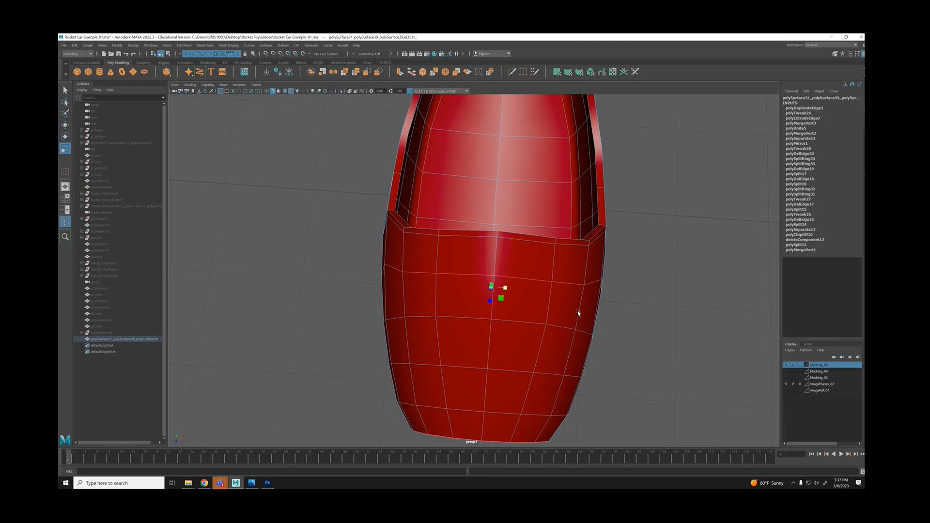
pyautogui.click(622, 314)
# Switch to vertex editing on the body's opposite side and turn on Object X symmetry.
pyautogui.moveTo(622, 314)
pyautogui.keyDown('alt'); pyautogui.mouseDown()
pyautogui.moveTo(578, 319)
pyautogui.moveTo(473, 235)
pyautogui.moveTo(554, 254)
pyautogui.moveTo(435, 276)
pyautogui.moveTo(482, 257)
pyautogui.moveTo(494, 273)
pyautogui.mouseUp(); pyautogui.keyUp('alt')
pyautogui.click(472, 237)
pyautogui.press('w')
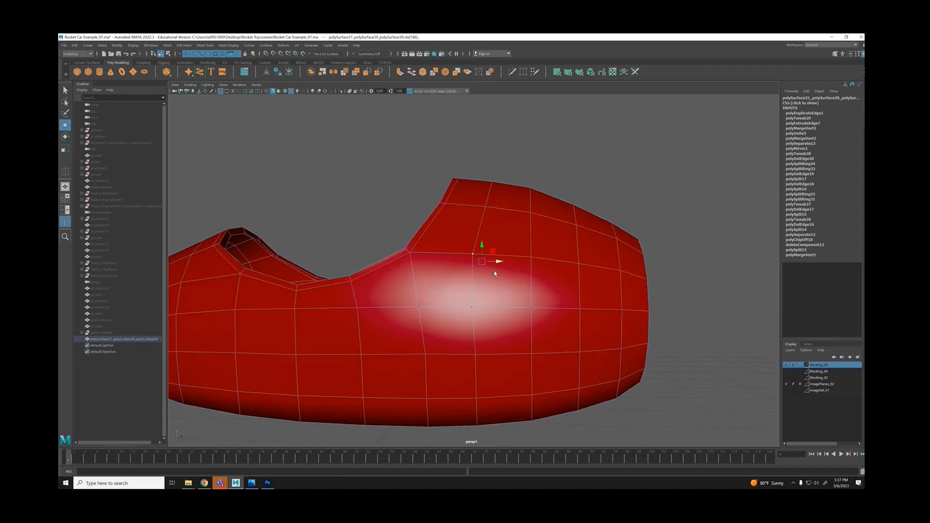
pyautogui.keyDown('alt'); pyautogui.moveTo(473, 358); pyautogui.dragTo(426, 307); pyautogui.keyUp('alt')
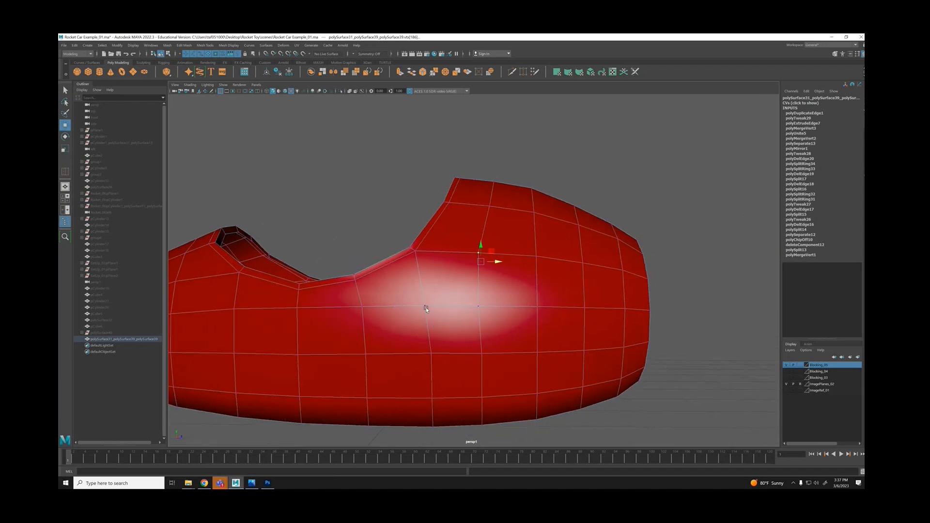
pyautogui.click(426, 306)
pyautogui.click(353, 54)
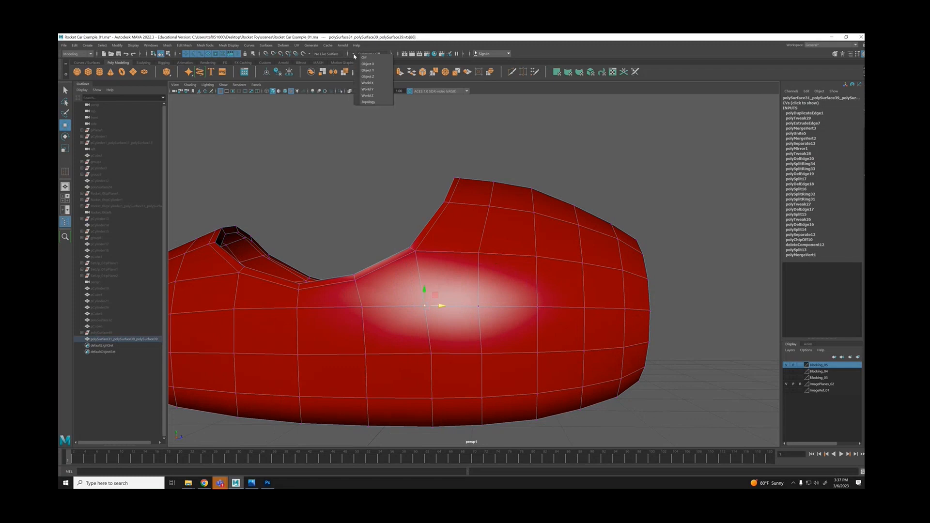
pyautogui.click(365, 64)
pyautogui.keyDown('alt'); pyautogui.moveTo(452, 389); pyautogui.dragTo(454, 376); pyautogui.keyUp('alt')
pyautogui.click(443, 318)
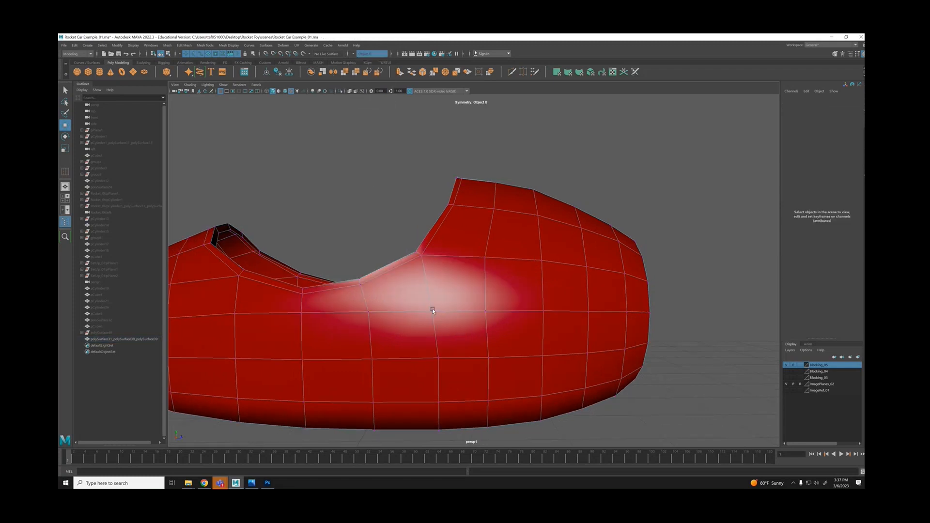
# Reposition the side vertices below the cockpit opening's front corner and move the loop's lowest vertices rearward to straighten it.
pyautogui.click(431, 309)
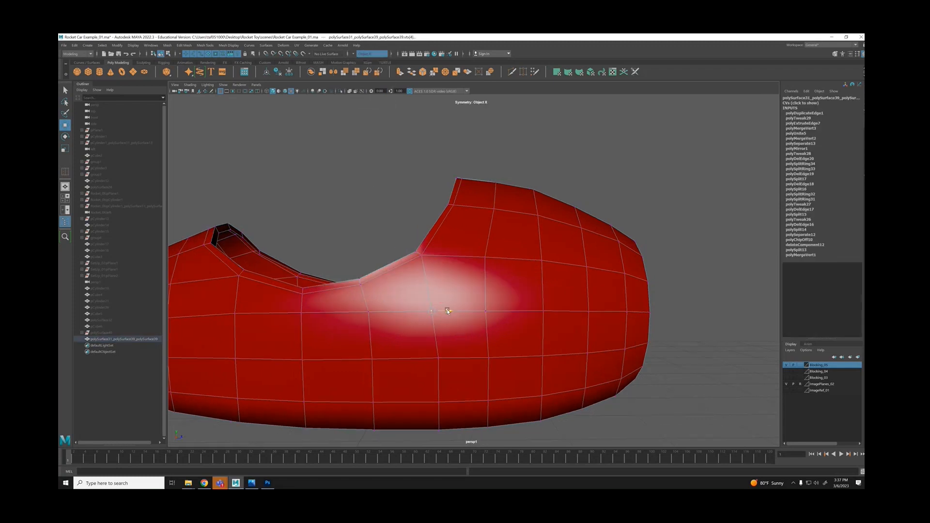
pyautogui.click(451, 360)
pyautogui.press('w')
pyautogui.keyDown('alt'); pyautogui.moveTo(456, 382); pyautogui.dragTo(466, 343, button='middle'); pyautogui.keyUp('alt')
pyautogui.press('4')
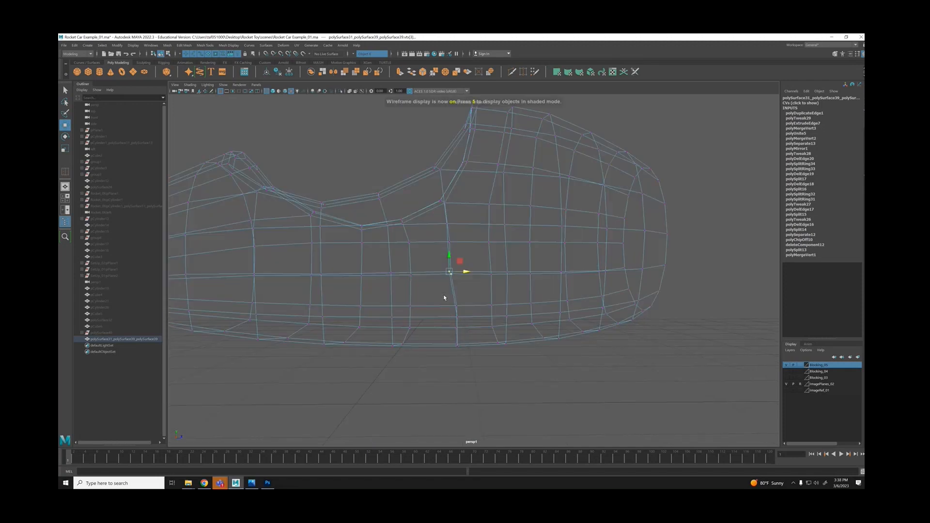
pyautogui.click(457, 345)
pyautogui.press('5')
pyautogui.moveTo(473, 331); pyautogui.dragTo(467, 335)
pyautogui.keyDown('alt'); pyautogui.moveTo(518, 270); pyautogui.dragTo(515, 269); pyautogui.keyUp('alt')
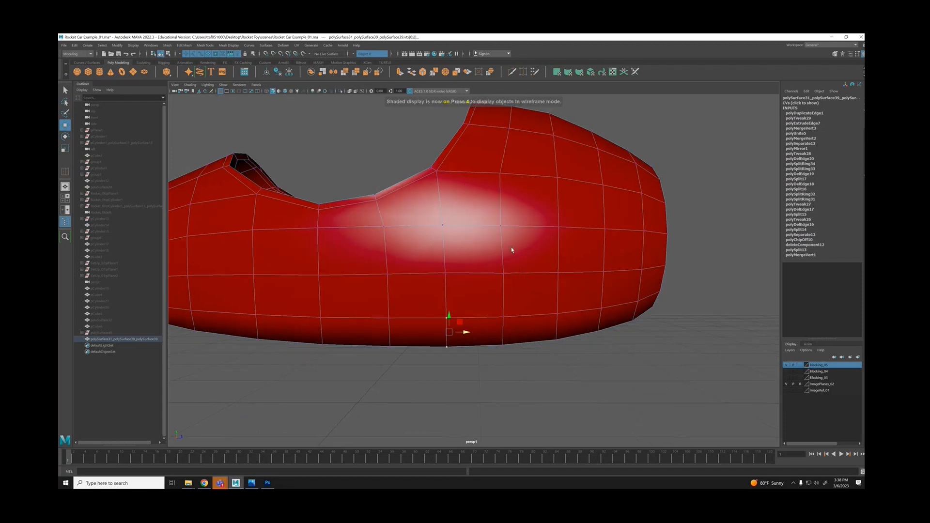
# Adjust the middle and upper side vertices on the edge loop just ahead of the cockpit opening.
pyautogui.keyDown('alt'); pyautogui.moveTo(512, 250); pyautogui.dragTo(504, 271, button='middle'); pyautogui.keyUp('alt')
pyautogui.click(493, 247)
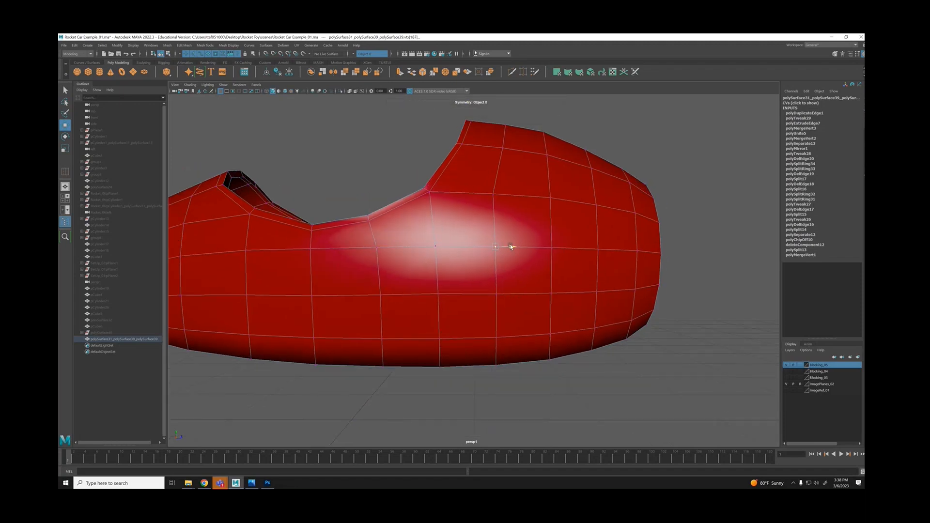
pyautogui.click(494, 196)
# Select the column of side and bottom vertices under the cockpit's front corner and shift it slightly toward the rear.
pyautogui.moveTo(511, 193)
pyautogui.keyDown('alt'); pyautogui.mouseDown()
pyautogui.moveTo(465, 225)
pyautogui.moveTo(429, 291)
pyautogui.moveTo(443, 275)
pyautogui.moveTo(452, 395)
pyautogui.mouseUp(); pyautogui.keyUp('alt')
pyautogui.press('4')
pyautogui.press('5')
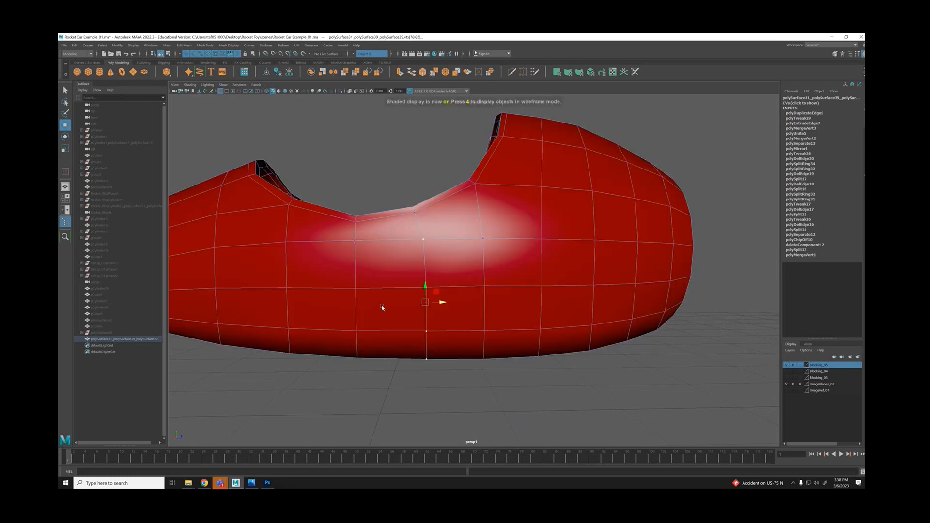
pyautogui.moveTo(441, 304); pyautogui.dragTo(437, 304)
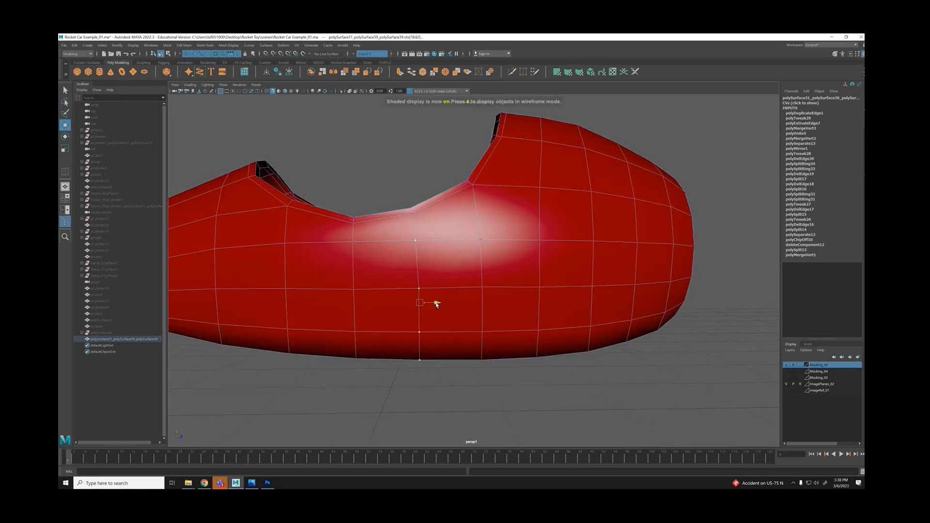
pyautogui.click(531, 243)
# Reposition the upper vertices on the edge loops behind the body's front opening to even out their spacing.
pyautogui.scroll(-4, 548, 238)
pyautogui.keyDown('alt'); pyautogui.moveTo(564, 235); pyautogui.dragTo(414, 208); pyautogui.keyUp('alt')
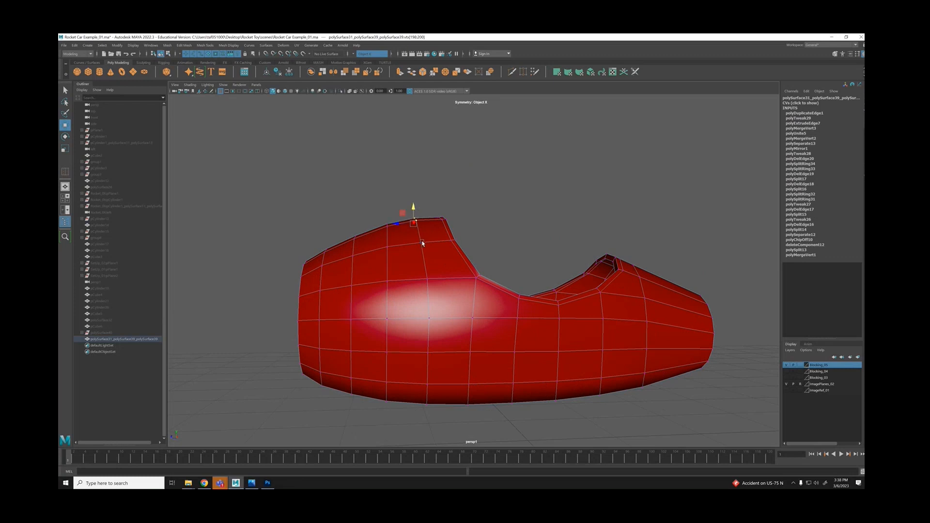
pyautogui.moveTo(331, 211); pyautogui.dragTo(364, 267)
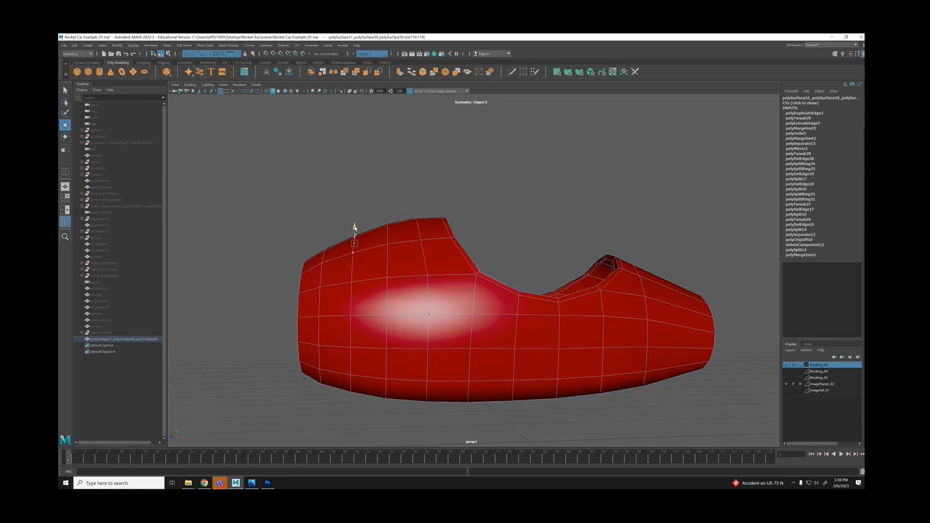
pyautogui.keyDown('alt'); pyautogui.moveTo(369, 242); pyautogui.dragTo(440, 237, button='middle'); pyautogui.keyUp('alt')
pyautogui.scroll(3, 388, 251)
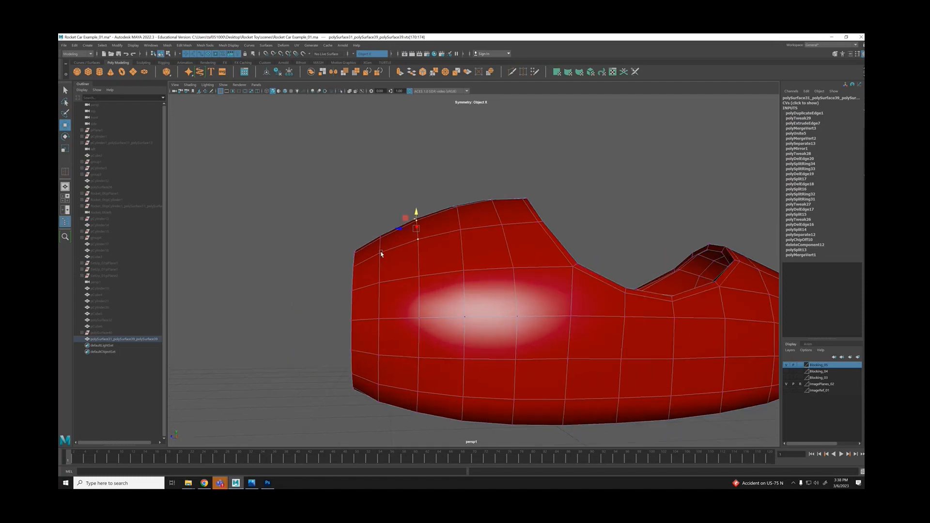
pyautogui.moveTo(367, 217); pyautogui.dragTo(379, 260)
pyautogui.moveTo(375, 227); pyautogui.dragTo(374, 228)
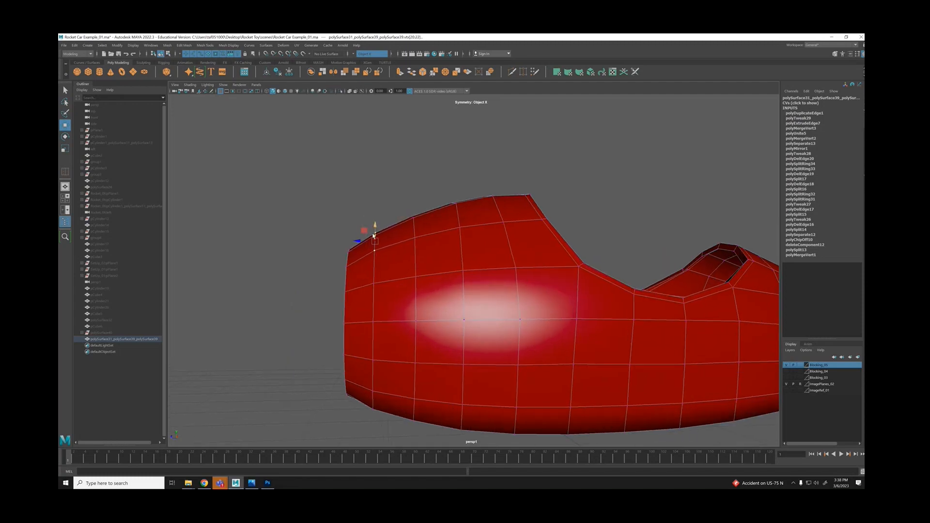
# Return the body to object mode and preview it smoothed from the front and side.
pyautogui.keyDown('alt'); pyautogui.moveTo(426, 289); pyautogui.dragTo(486, 249); pyautogui.keyUp('alt')
pyautogui.moveTo(487, 247); pyautogui.dragTo(503, 244, button='right')
pyautogui.press('3')
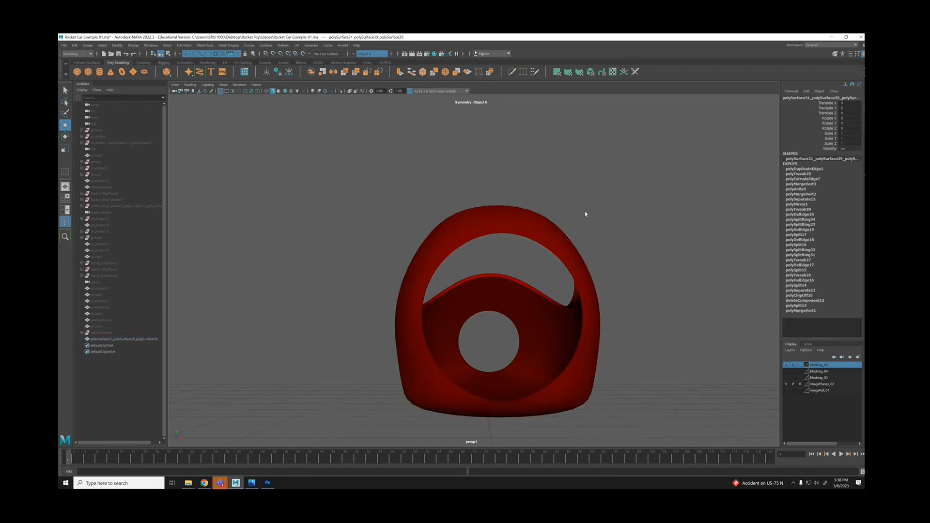
pyautogui.click(586, 212)
pyautogui.keyDown('alt'); pyautogui.moveTo(586, 211); pyautogui.dragTo(528, 234); pyautogui.keyUp('alt')
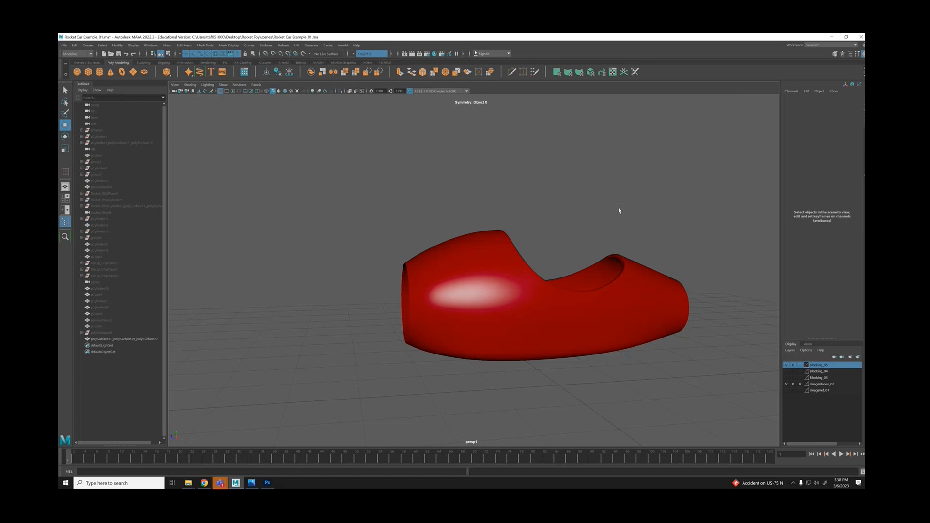
# Unhide the rest of the rocket car parts and inspect the front of the assembled car.
pyautogui.hotkey('ctrl', 'shift', 'h')
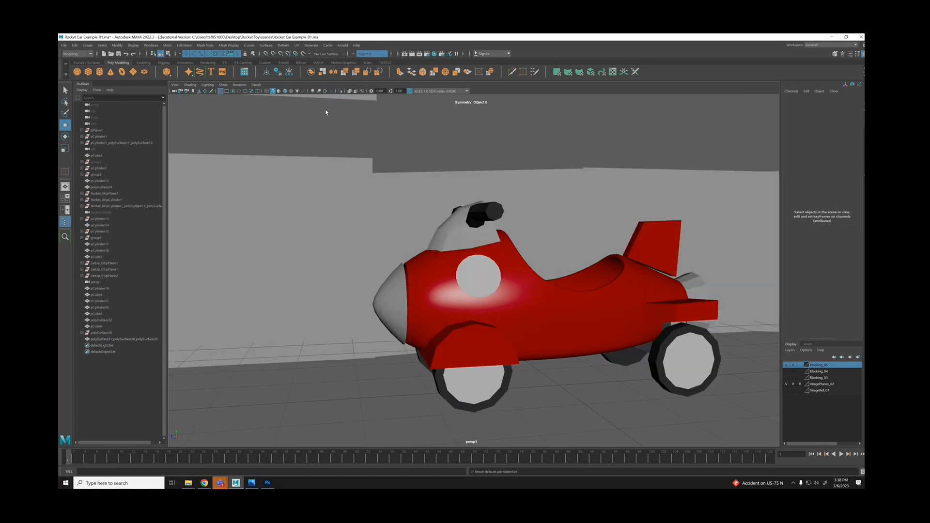
pyautogui.press('q')
pyautogui.click(405, 118)
pyautogui.keyDown('alt'); pyautogui.moveTo(477, 310); pyautogui.dragTo(452, 327); pyautogui.keyUp('alt')
pyautogui.scroll(5, 452, 329)
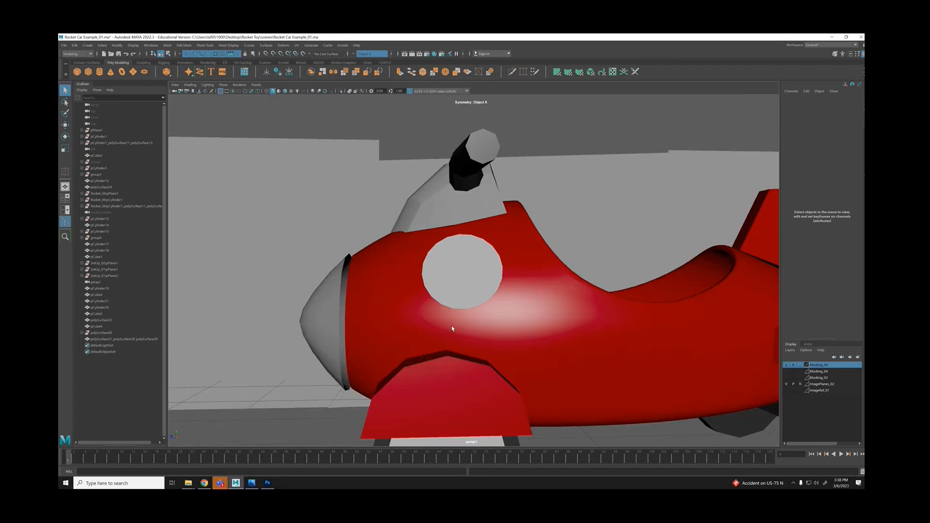
# Turn symmetry off, scale the nose cone down slightly, and move it against the body's front opening.
pyautogui.click(405, 279)
pyautogui.click(326, 301)
pyautogui.keyDown('alt'); pyautogui.moveTo(357, 303); pyautogui.dragTo(379, 285); pyautogui.keyUp('alt')
pyautogui.press('r')
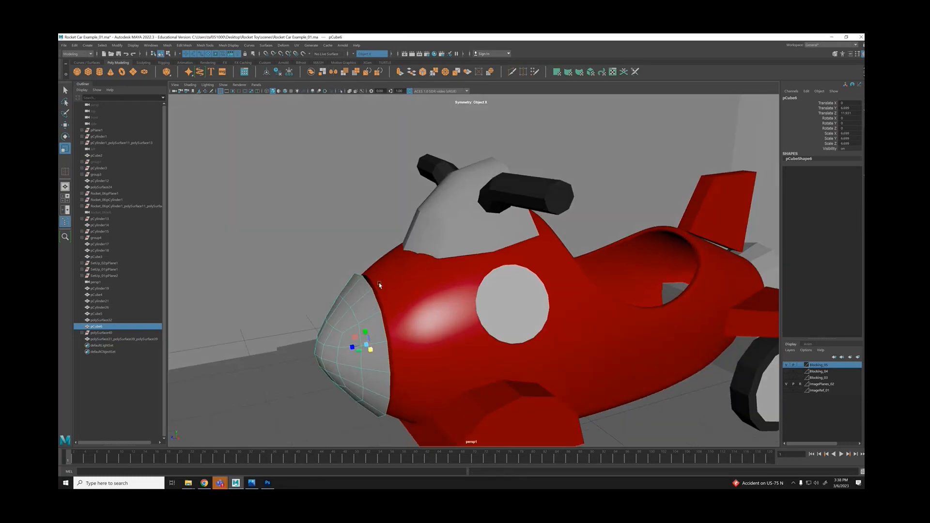
pyautogui.click(371, 53)
pyautogui.click(369, 58)
pyautogui.moveTo(367, 344); pyautogui.dragTo(361, 344)
pyautogui.moveTo(347, 349); pyautogui.dragTo(321, 313)
pyautogui.keyDown('alt'); pyautogui.moveTo(322, 313); pyautogui.dragTo(334, 311, button='right'); pyautogui.keyUp('alt')
pyautogui.keyDown('alt'); pyautogui.moveTo(335, 311); pyautogui.dragTo(375, 295, button='middle'); pyautogui.keyUp('alt')
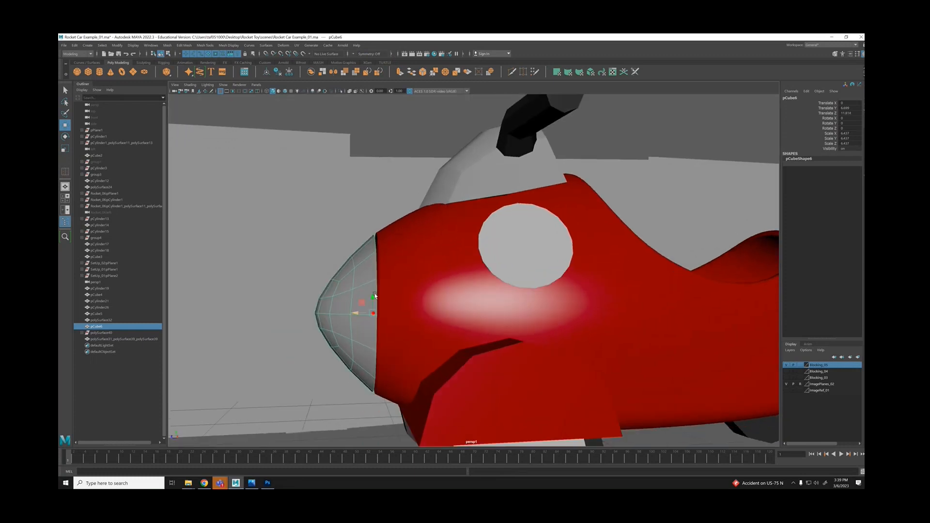
# Select the nose cone's front vertices in successive groups and scale them to refine its rounded profile.
pyautogui.moveTo(353, 256); pyautogui.dragTo(327, 256, button='right')
pyautogui.moveTo(254, 206); pyautogui.dragTo(334, 299)
pyautogui.press('r')
pyautogui.moveTo(297, 264); pyautogui.dragTo(343, 365)
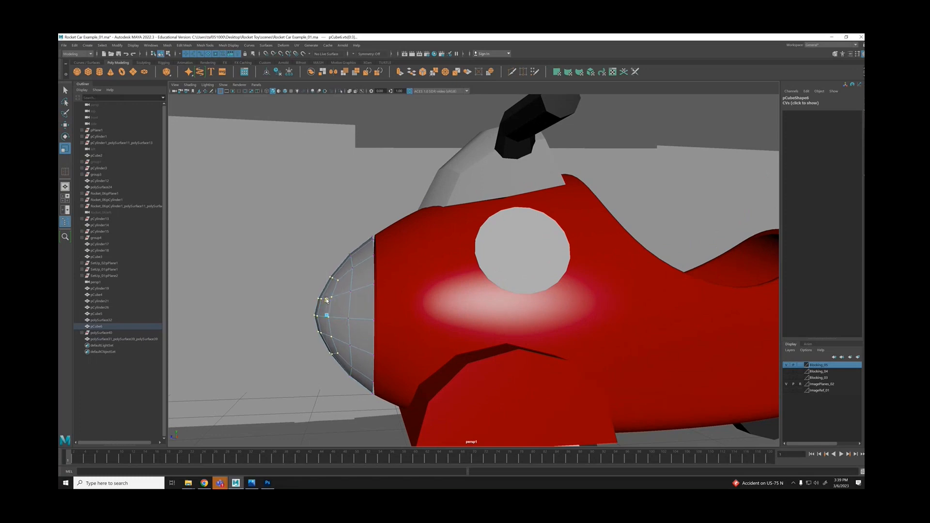
pyautogui.moveTo(280, 201); pyautogui.dragTo(357, 410)
pyautogui.keyDown('alt'); pyautogui.moveTo(460, 276); pyautogui.dragTo(570, 255); pyautogui.keyUp('alt')
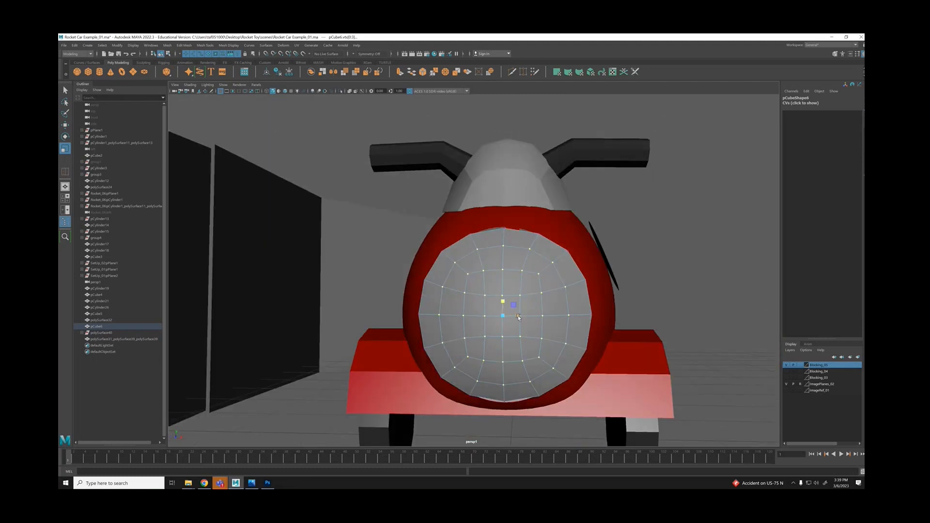
pyautogui.moveTo(515, 315); pyautogui.dragTo(346, 367)
pyautogui.keyDown('alt'); pyautogui.moveTo(347, 367); pyautogui.dragTo(461, 338); pyautogui.keyUp('alt')
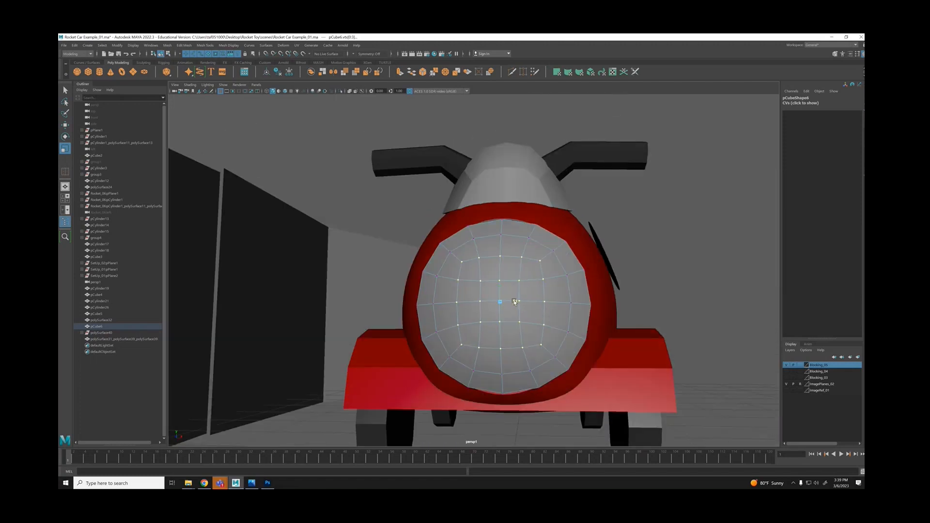
pyautogui.keyDown('alt'); pyautogui.moveTo(515, 302); pyautogui.dragTo(421, 205); pyautogui.keyUp('alt')
# Preview the nose cone smoothed and return it to object mode.
pyautogui.press('3')
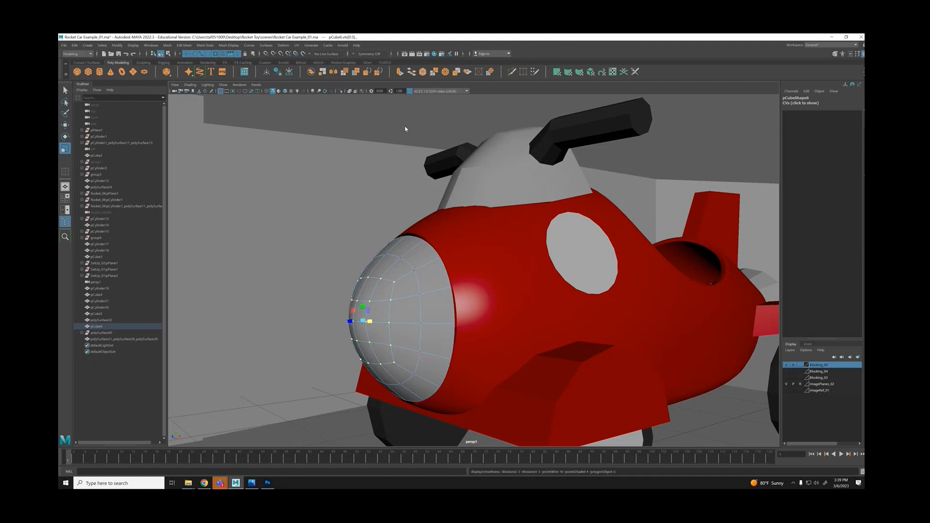
pyautogui.moveTo(406, 129); pyautogui.dragTo(425, 118, button='right')
pyautogui.click(425, 119)
pyautogui.keyDown('alt'); pyautogui.moveTo(443, 221); pyautogui.dragTo(417, 221); pyautogui.keyUp('alt')
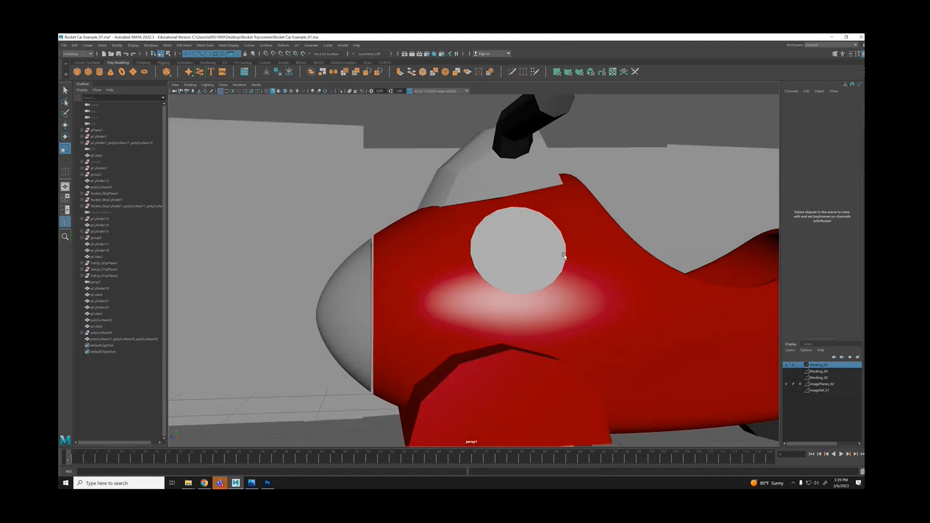
# Examine how the nose cone's rim fits the body's front opening and compare their edge layouts.
pyautogui.scroll(-5, 564, 256)
pyautogui.keyDown('alt'); pyautogui.moveTo(564, 256); pyautogui.dragTo(548, 284); pyautogui.keyUp('alt')
pyautogui.scroll(4, 508, 318)
pyautogui.click(534, 310)
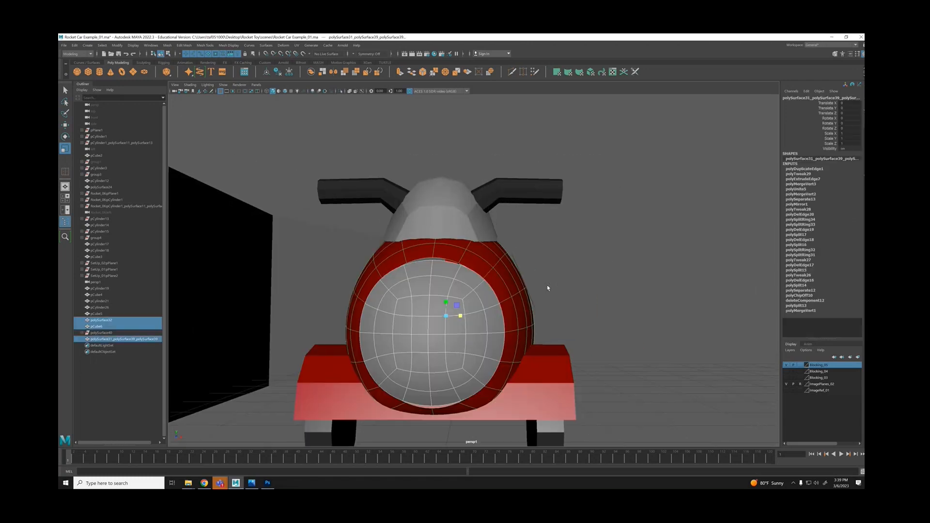
pyautogui.click(65, 90)
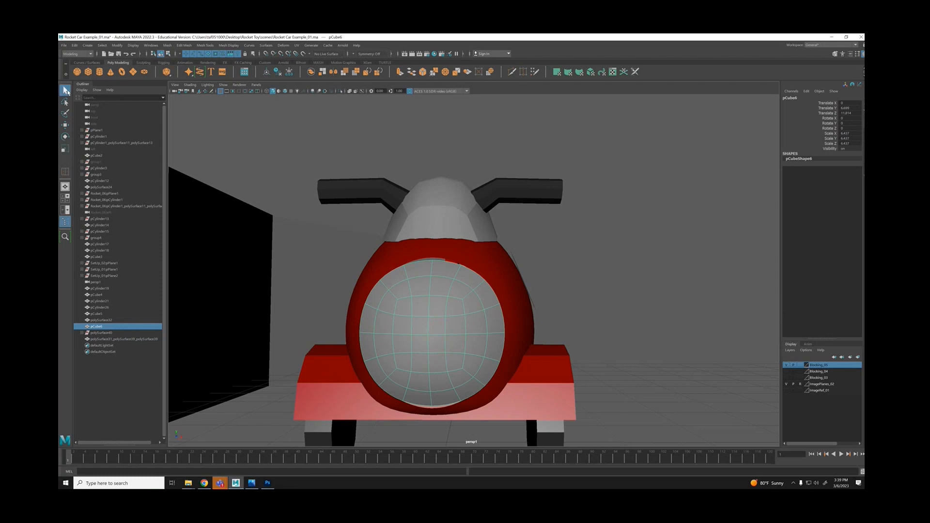
pyautogui.click(269, 148)
pyautogui.keyDown('alt'); pyautogui.moveTo(475, 300); pyautogui.dragTo(446, 306); pyautogui.keyUp('alt')
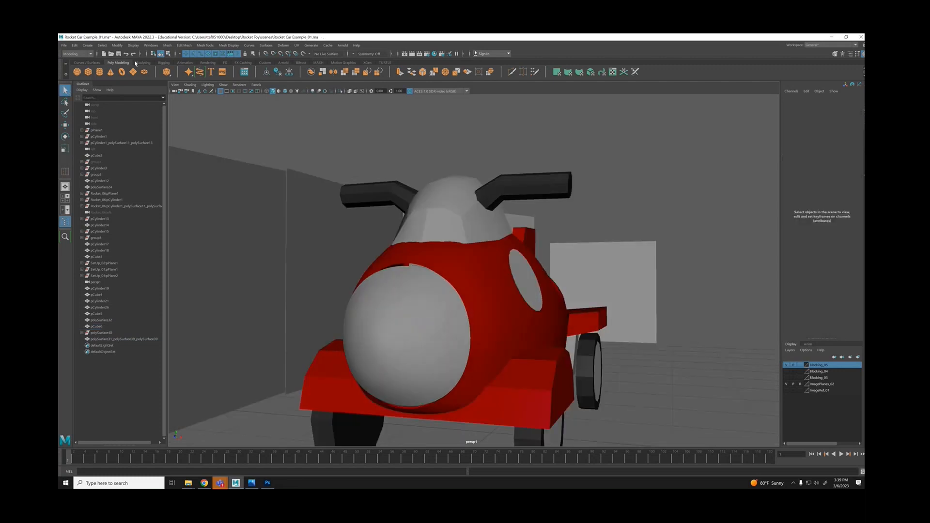
# Create a polygon cube, place it beside the car, and scale it up uniformly.
pyautogui.click(87, 71)
pyautogui.keyDown('alt'); pyautogui.moveTo(505, 307); pyautogui.dragTo(636, 264); pyautogui.keyUp('alt')
pyautogui.press('w')
pyautogui.scroll(2, 678, 274)
pyautogui.press('r')
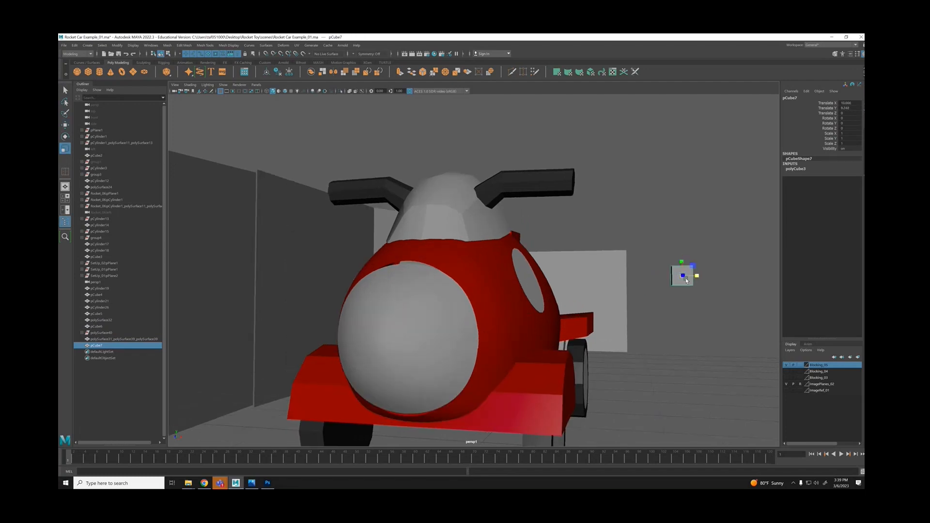
pyautogui.keyDown('alt'); pyautogui.moveTo(683, 282); pyautogui.dragTo(634, 296); pyautogui.keyUp('alt')
pyautogui.moveTo(738, 266); pyautogui.dragTo(784, 265)
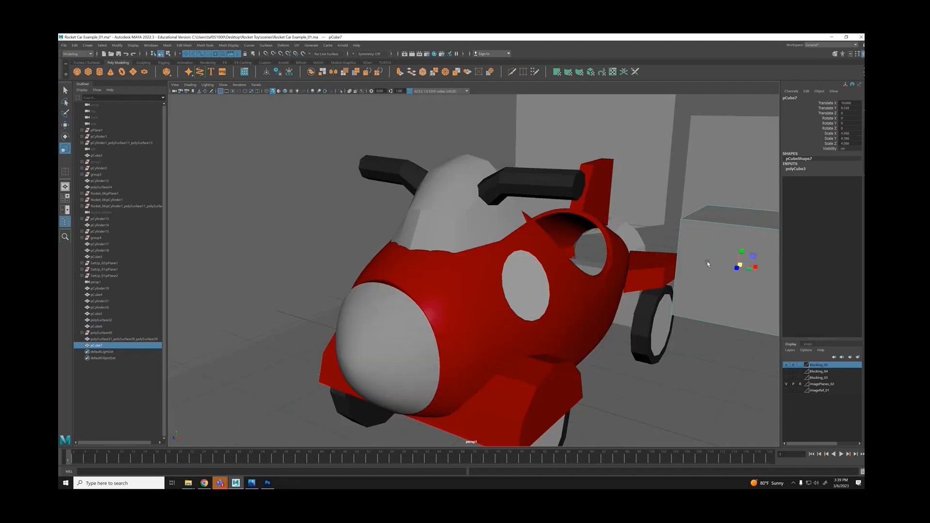
pyautogui.keyDown('alt'); pyautogui.moveTo(708, 264); pyautogui.dragTo(472, 216); pyautogui.keyUp('alt')
# Smooth the cube with 2 divisions to form a quad sphere.
pyautogui.click(168, 45)
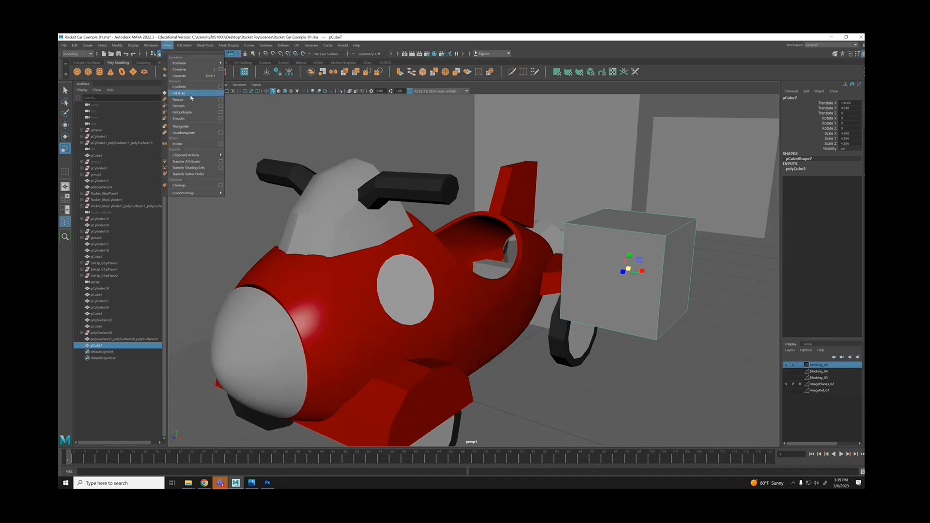
pyautogui.click(178, 118)
pyautogui.keyDown('alt'); pyautogui.moveTo(648, 287); pyautogui.dragTo(669, 272); pyautogui.keyUp('alt')
pyautogui.click(850, 184)
pyautogui.write('2')
pyautogui.press('Return')
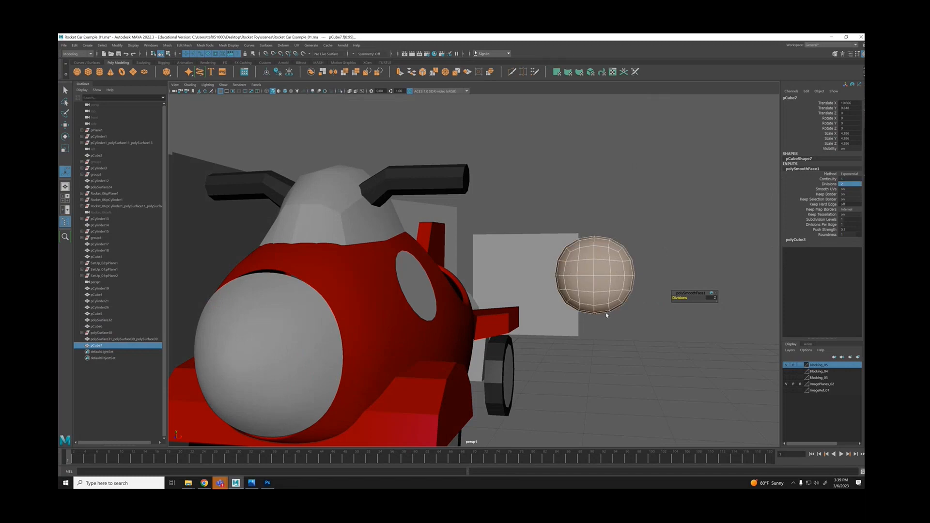
# Delete the rear half of the quad sphere's faces to leave a hemisphere.
pyautogui.keyDown('alt'); pyautogui.moveTo(606, 315); pyautogui.dragTo(540, 293); pyautogui.keyUp('alt')
pyautogui.moveTo(616, 117); pyautogui.dragTo(619, 134, button='right')
pyautogui.press('q')
pyautogui.keyDown('alt'); pyautogui.moveTo(597, 219); pyautogui.dragTo(676, 367); pyautogui.keyUp('alt')
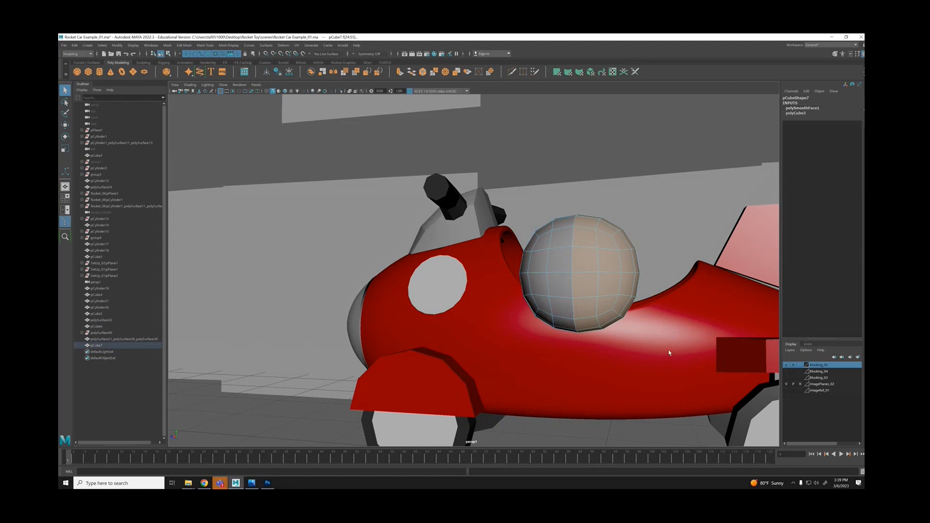
pyautogui.press('Delete')
# Compare the hemisphere's edge layout with the body's front opening in the front view.
pyautogui.keyDown('alt'); pyautogui.moveTo(629, 292); pyautogui.dragTo(388, 353); pyautogui.keyUp('alt')
pyautogui.press('space')
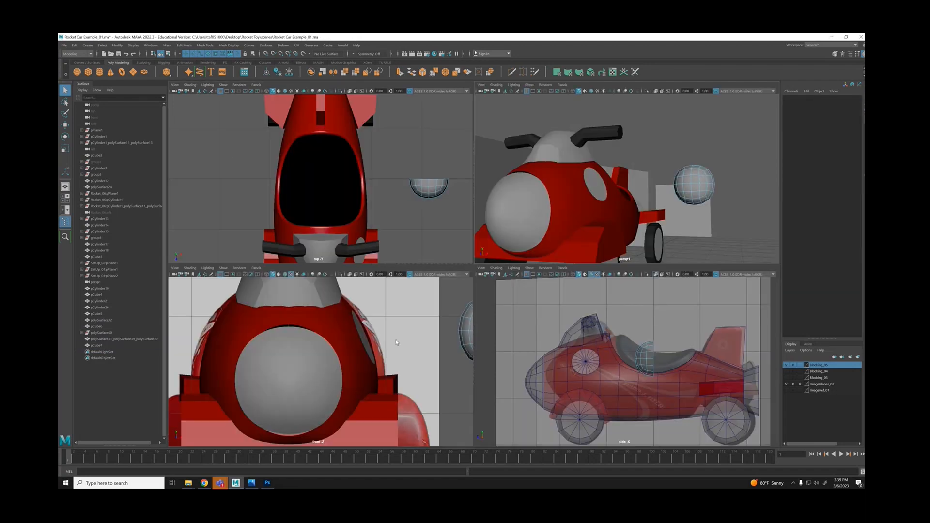
pyautogui.press('space')
pyautogui.keyDown('alt'); pyautogui.moveTo(671, 225); pyautogui.dragTo(398, 243, button='middle'); pyautogui.keyUp('alt')
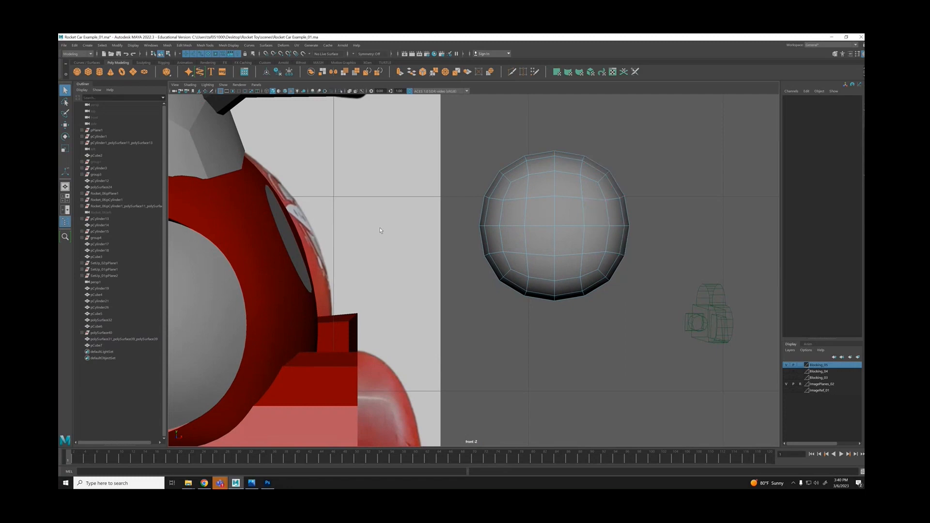
pyautogui.keyDown('alt'); pyautogui.moveTo(380, 229); pyautogui.dragTo(648, 182, button='middle'); pyautogui.keyUp('alt')
pyautogui.click(469, 177)
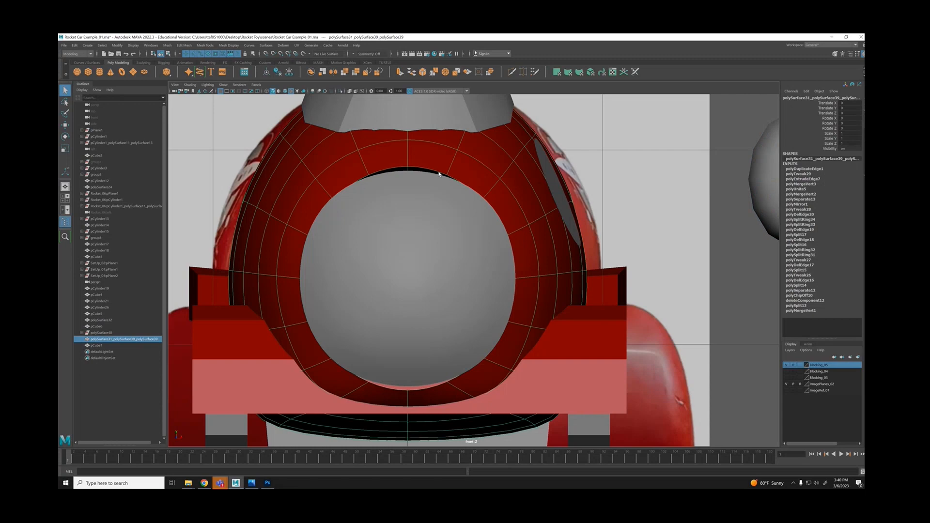
pyautogui.press('space')
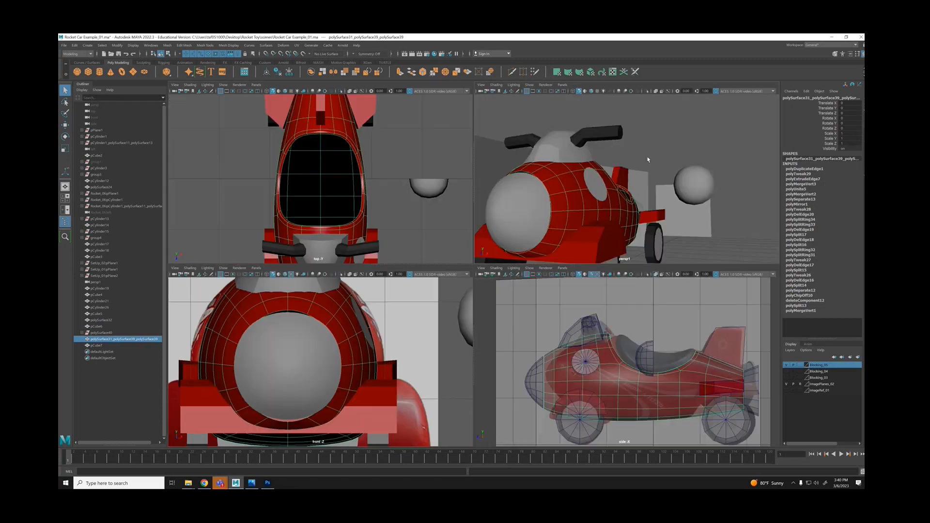
pyautogui.press('space')
pyautogui.keyDown('alt'); pyautogui.moveTo(339, 252); pyautogui.dragTo(413, 248, button='middle'); pyautogui.keyUp('alt')
# Show the nose cone and body unsmoothed, then hide everything else and frame the two parts.
pyautogui.click(380, 275)
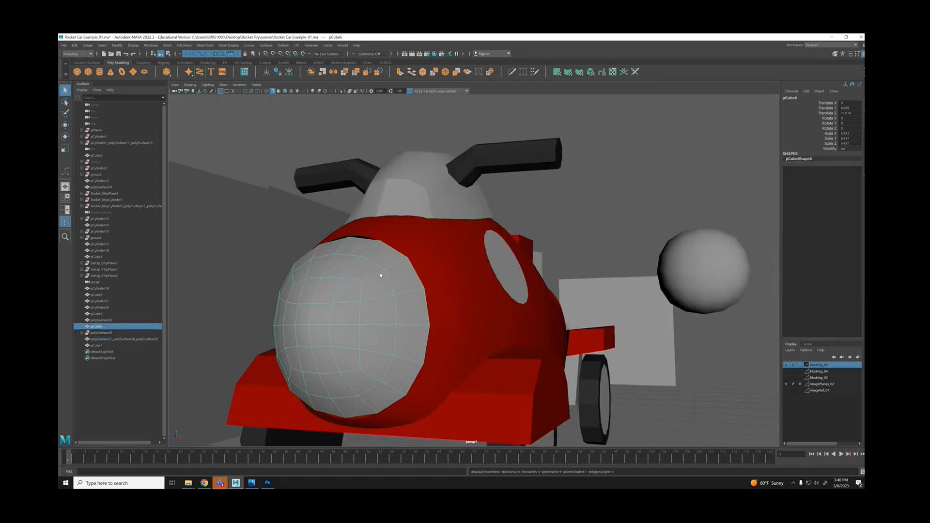
pyautogui.keyDown('alt'); pyautogui.moveTo(411, 246); pyautogui.dragTo(384, 246); pyautogui.keyUp('alt')
pyautogui.keyDown('alt'); pyautogui.moveTo(384, 247); pyautogui.dragTo(397, 239, button='middle'); pyautogui.keyUp('alt')
pyautogui.keyDown('alt'); pyautogui.moveTo(397, 240); pyautogui.dragTo(420, 235, button='right'); pyautogui.keyUp('alt')
pyautogui.click(420, 234)
pyautogui.press('1')
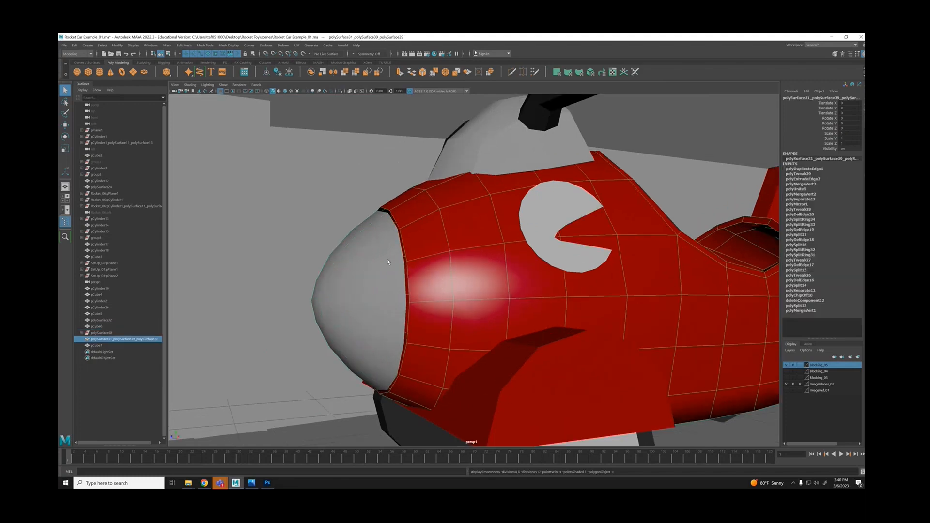
pyautogui.keyDown('shift'); pyautogui.click(373, 254); pyautogui.keyUp('shift')
pyautogui.hotkey('alt', 'h')
pyautogui.press('f')
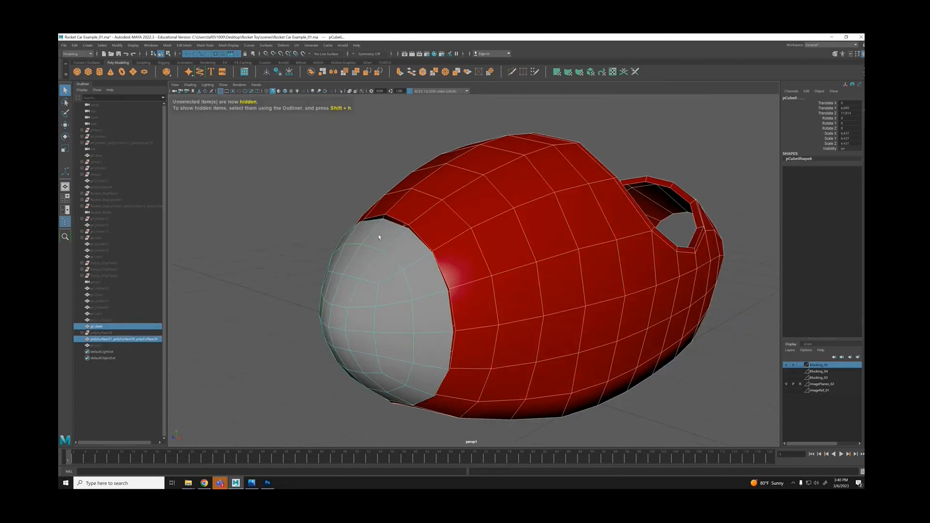
# Snap the nose cone's upper and side rim vertices to the matching vertices of the body's front opening.
pyautogui.moveTo(379, 235); pyautogui.dragTo(340, 235, button='right')
pyautogui.click(384, 219)
pyautogui.keyDown('alt'); pyautogui.moveTo(442, 244); pyautogui.dragTo(444, 244); pyautogui.keyUp('alt')
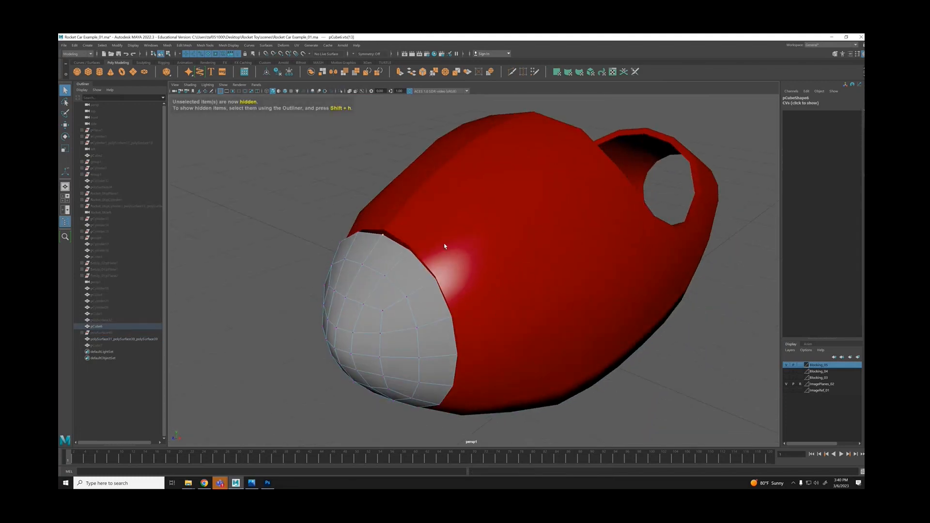
pyautogui.press('w')
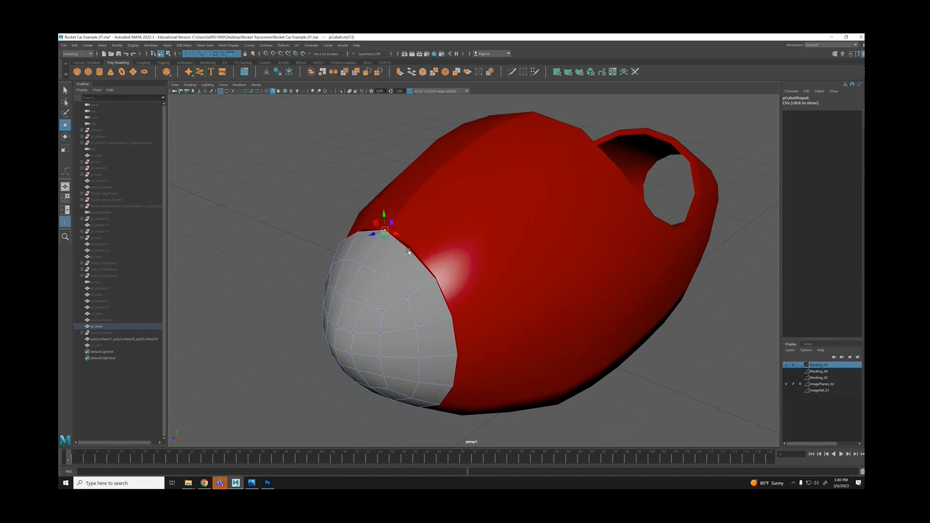
pyautogui.click(434, 277)
pyautogui.click(452, 312)
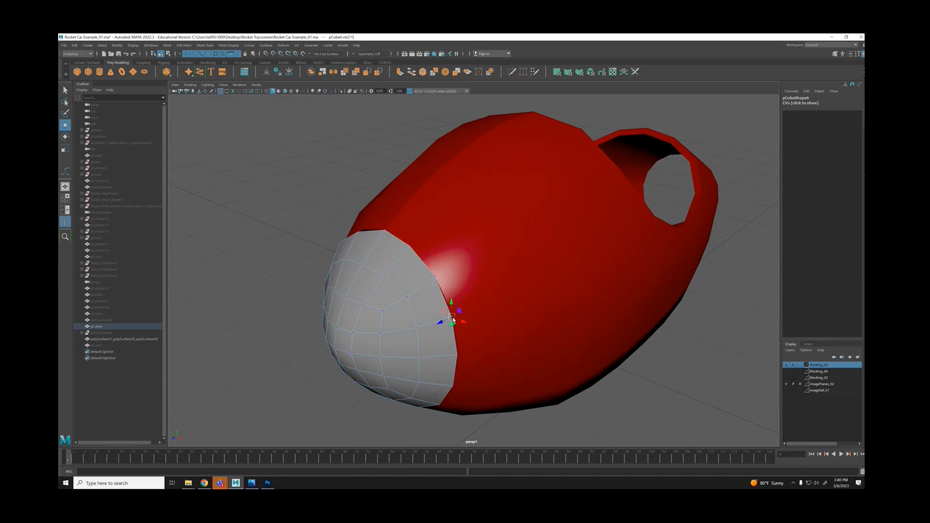
pyautogui.click(456, 355)
# Snap the nose cone's lower rim vertices on one side to the matching vertices of the body's front opening.
pyautogui.keyDown('alt'); pyautogui.moveTo(463, 356); pyautogui.dragTo(519, 295); pyautogui.keyUp('alt')
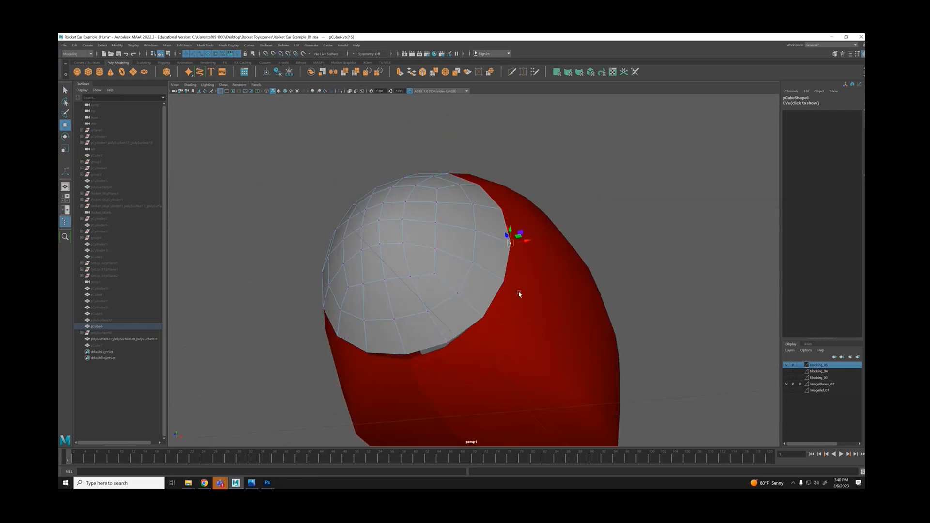
pyautogui.click(504, 280)
pyautogui.click(484, 318)
pyautogui.moveTo(483, 318); pyautogui.dragTo(407, 359)
pyautogui.click(448, 345)
pyautogui.press('v')
pyautogui.click(406, 355)
pyautogui.press('v')
pyautogui.click(368, 352)
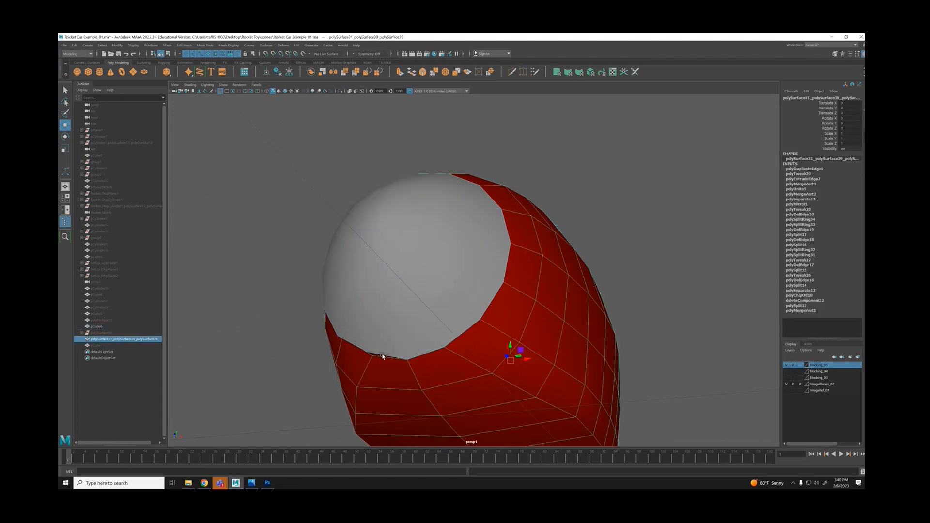
# Undo the stray body selection, return to vertex editing on the nose cone and fit its next bottom rim vertex to the body.
pyautogui.hotkey('ctrl', 'z')
pyautogui.click(369, 353)
pyautogui.click(376, 349)
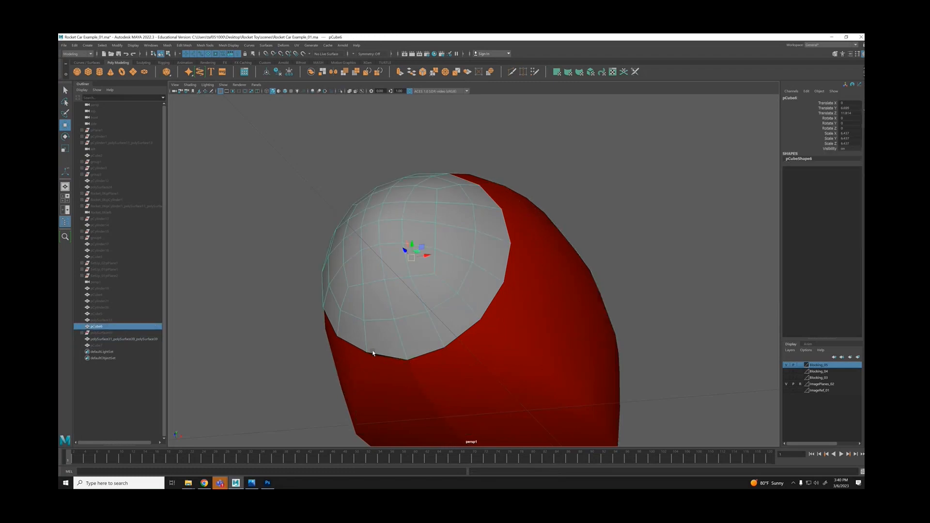
pyautogui.moveTo(373, 353); pyautogui.dragTo(339, 317, button='right')
pyautogui.click(367, 352)
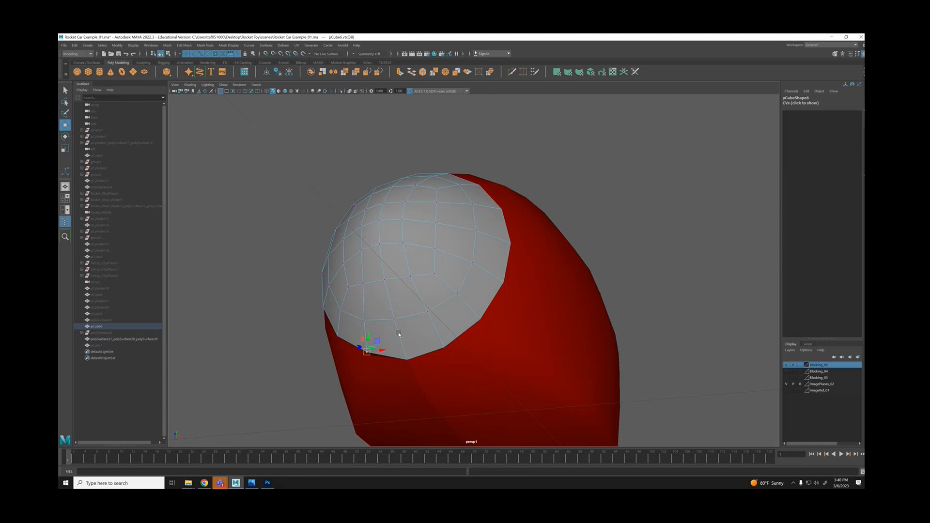
# Snap the lower and middle rim vertices on the nose cone's opposite side to the body's front opening.
pyautogui.keyDown('alt'); pyautogui.moveTo(409, 346); pyautogui.dragTo(550, 356); pyautogui.keyUp('alt')
pyautogui.keyDown('alt'); pyautogui.moveTo(550, 355); pyautogui.dragTo(571, 379, button='right'); pyautogui.keyUp('alt')
pyautogui.keyDown('alt'); pyautogui.moveTo(571, 380); pyautogui.dragTo(550, 339, button='middle'); pyautogui.keyUp('alt')
pyautogui.click(524, 332)
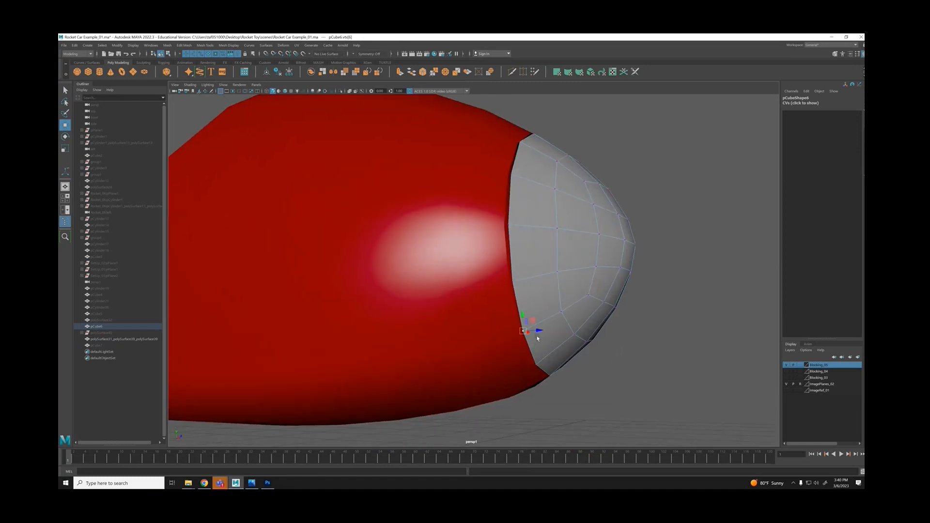
pyautogui.click(508, 283)
pyautogui.click(506, 226)
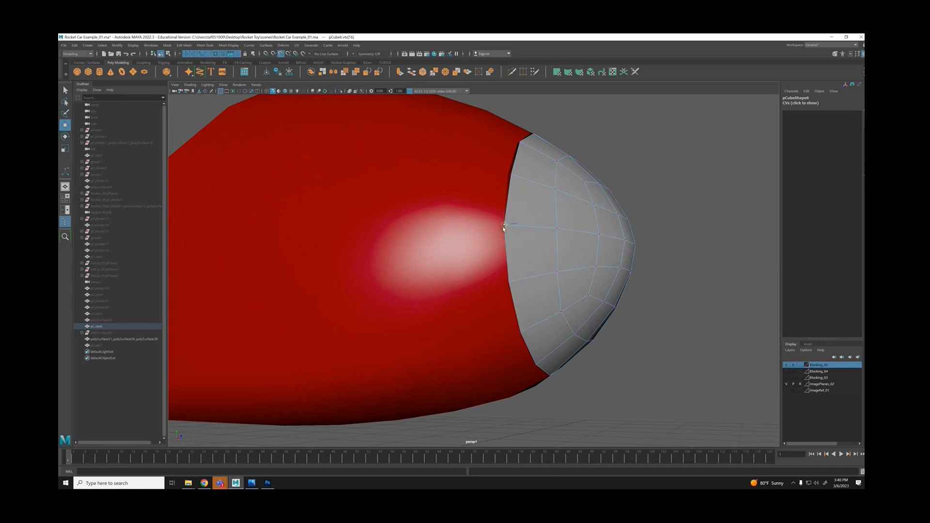
# Snap the remaining upper rim vertices on that side of the nose cone to the body's front opening.
pyautogui.click(509, 175)
pyautogui.press('v')
pyautogui.moveTo(511, 175); pyautogui.dragTo(522, 220)
pyautogui.click(490, 283)
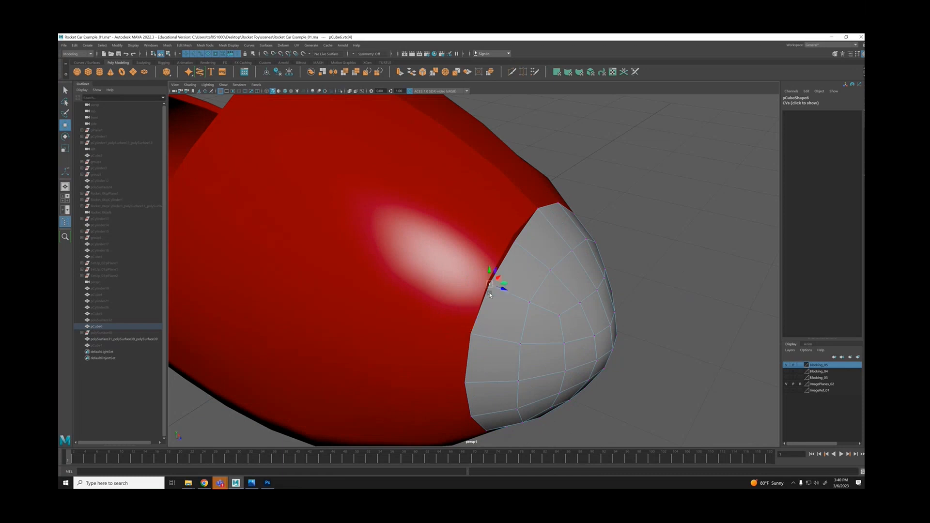
pyautogui.click(514, 243)
pyautogui.press('v')
pyautogui.moveTo(515, 243); pyautogui.dragTo(514, 237)
pyautogui.click(589, 263)
# Turn on Object X symmetry for editing the nose cone's vertices from the front.
pyautogui.keyDown('alt'); pyautogui.moveTo(589, 263); pyautogui.dragTo(455, 244); pyautogui.keyUp('alt')
pyautogui.keyDown('alt'); pyautogui.moveTo(455, 244); pyautogui.dragTo(495, 238, button='right'); pyautogui.keyUp('alt')
pyautogui.keyDown('alt'); pyautogui.moveTo(494, 239); pyautogui.dragTo(471, 228); pyautogui.keyUp('alt')
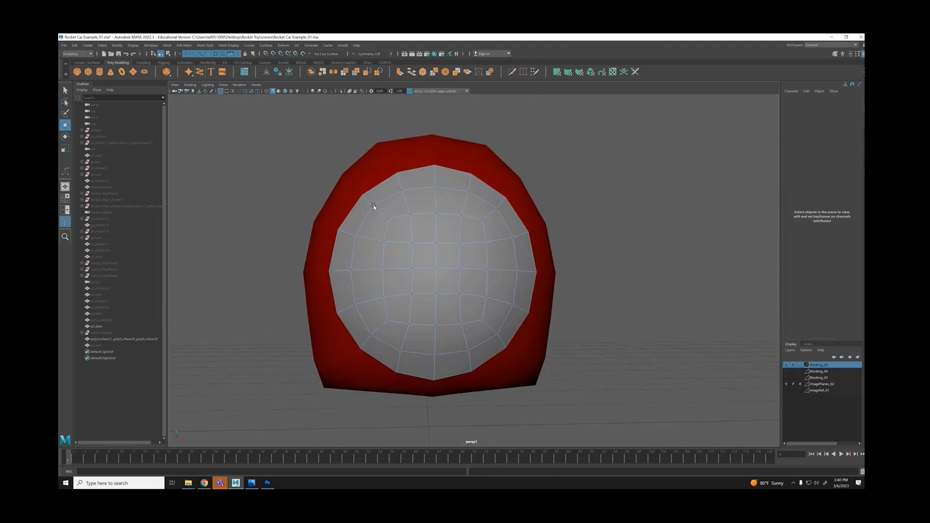
pyautogui.click(434, 187)
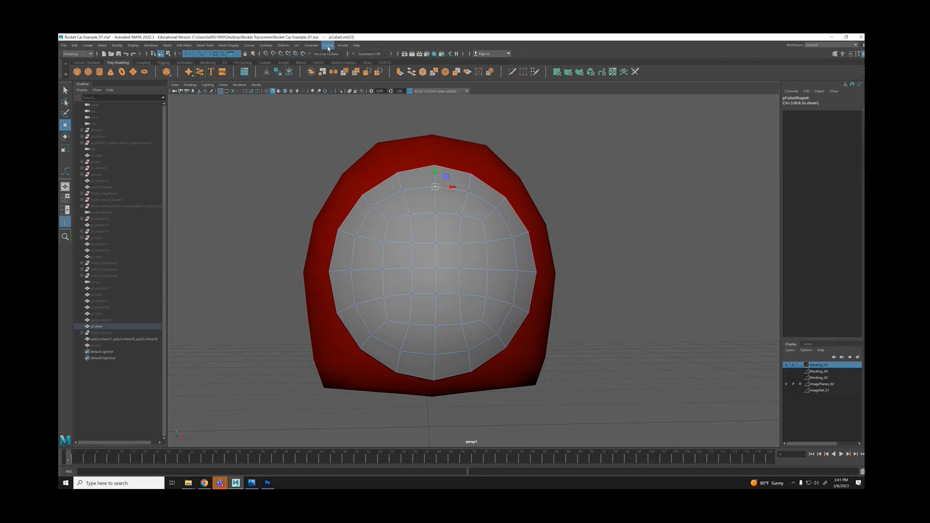
pyautogui.click(354, 53)
pyautogui.click(367, 62)
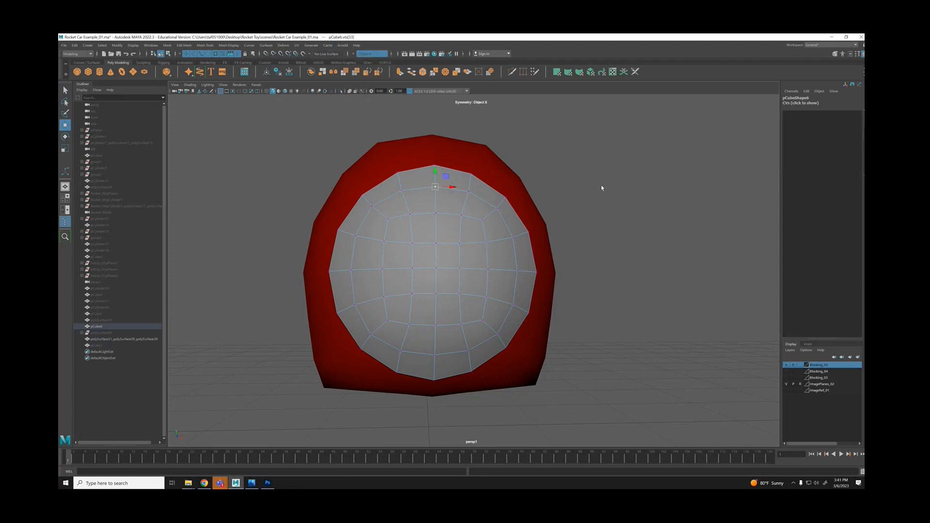
pyautogui.click(431, 122)
# Scale the upper and lower vertices of the ring just inside the nose cone's rim slightly apart to even its spacing.
pyautogui.click(435, 185)
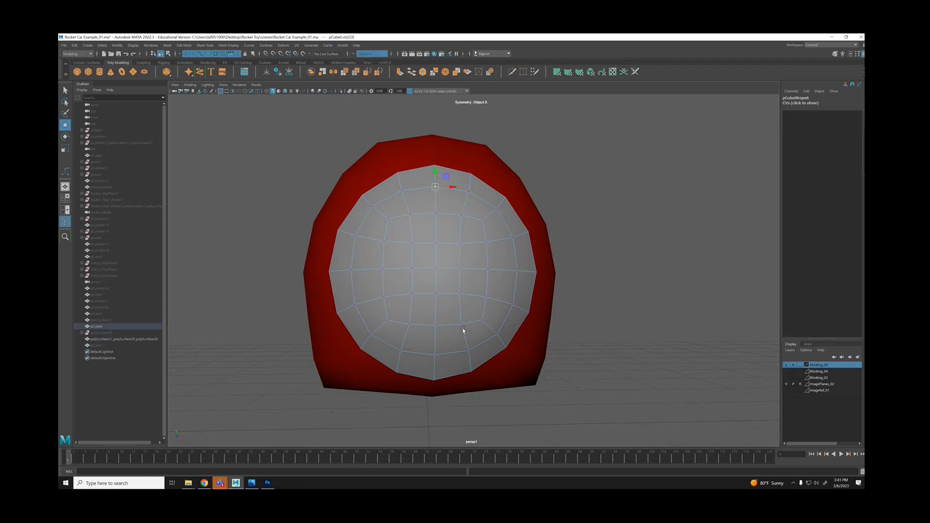
pyautogui.keyDown('shift'); pyautogui.click(438, 356); pyautogui.keyUp('shift')
pyautogui.press('r')
pyautogui.keyDown('alt'); pyautogui.moveTo(437, 272); pyautogui.dragTo(416, 236); pyautogui.keyUp('alt')
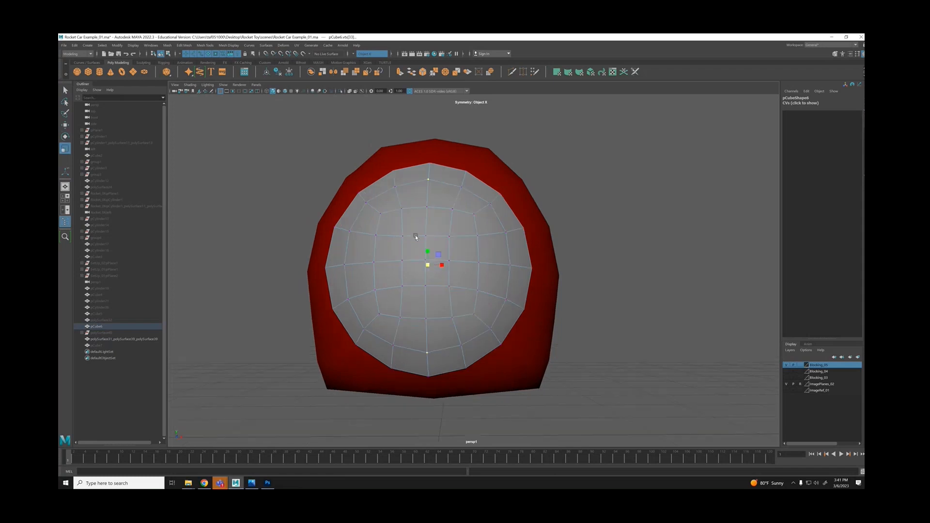
pyautogui.click(395, 187)
pyautogui.keyDown('shift'); pyautogui.click(394, 345); pyautogui.keyUp('shift')
pyautogui.moveTo(394, 251); pyautogui.dragTo(394, 250)
pyautogui.click(621, 242)
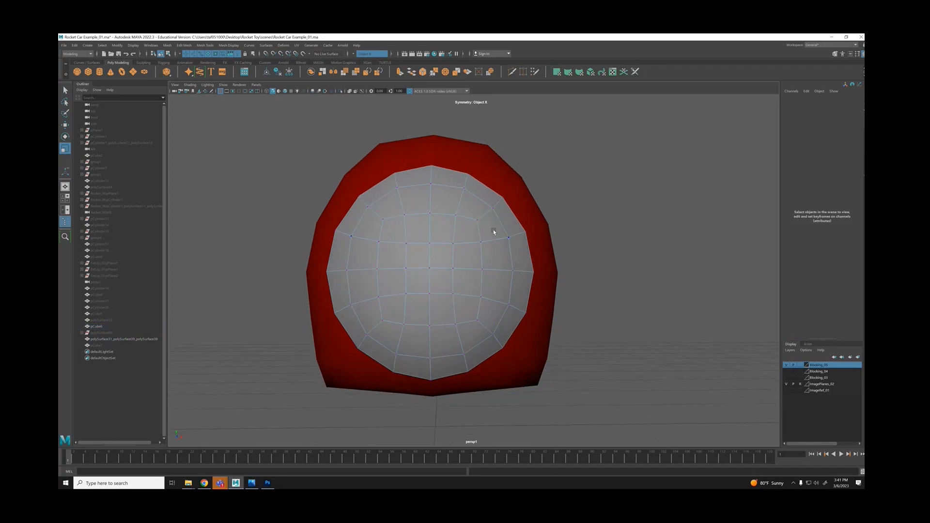
# Return to object mode, show the body and nose cone smoothed, and check the seam between them from the front and side.
pyautogui.keyDown('alt'); pyautogui.moveTo(494, 233); pyautogui.dragTo(446, 232); pyautogui.keyUp('alt')
pyautogui.moveTo(353, 166); pyautogui.dragTo(400, 161, button='right')
pyautogui.click(465, 238)
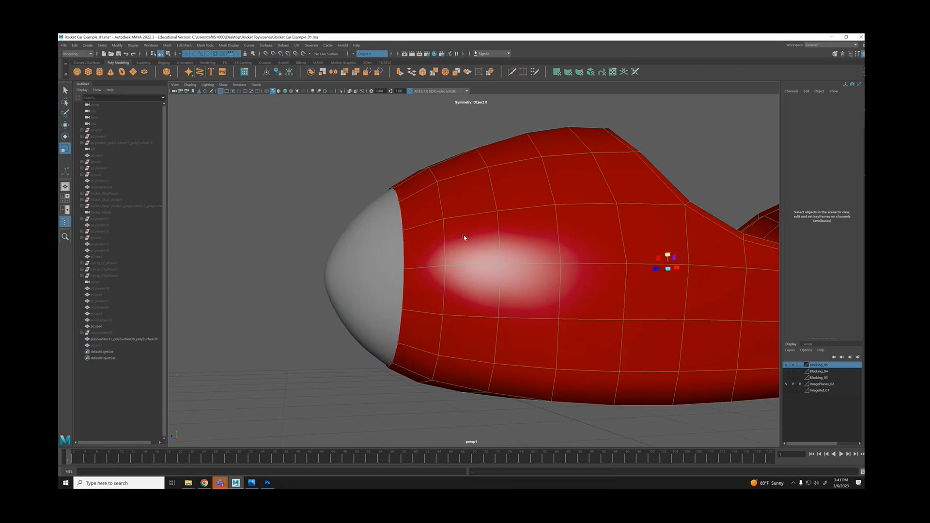
pyautogui.click(374, 158)
pyautogui.keyDown('alt'); pyautogui.moveTo(507, 265); pyautogui.dragTo(560, 275); pyautogui.keyUp('alt')
pyautogui.keyDown('alt'); pyautogui.moveTo(560, 274); pyautogui.dragTo(431, 265, button='right'); pyautogui.keyUp('alt')
pyautogui.keyDown('alt'); pyautogui.moveTo(503, 270); pyautogui.dragTo(612, 353, button='right'); pyautogui.keyUp('alt')
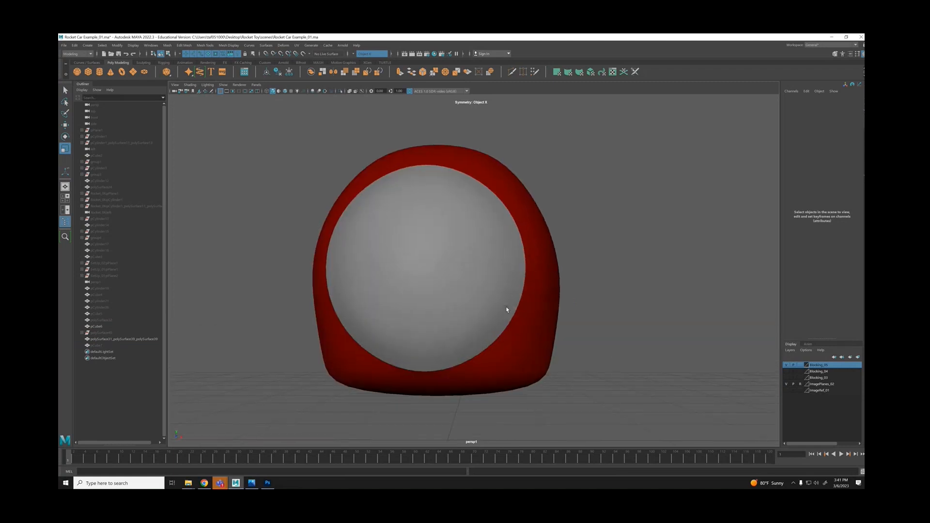
pyautogui.click(490, 279)
pyautogui.moveTo(505, 289)
pyautogui.keyDown('alt'); pyautogui.mouseDown()
pyautogui.moveTo(513, 257)
pyautogui.moveTo(486, 290)
pyautogui.mouseUp(); pyautogui.keyUp('alt')
pyautogui.keyDown('alt'); pyautogui.moveTo(386, 262); pyautogui.dragTo(562, 255); pyautogui.keyUp('alt')
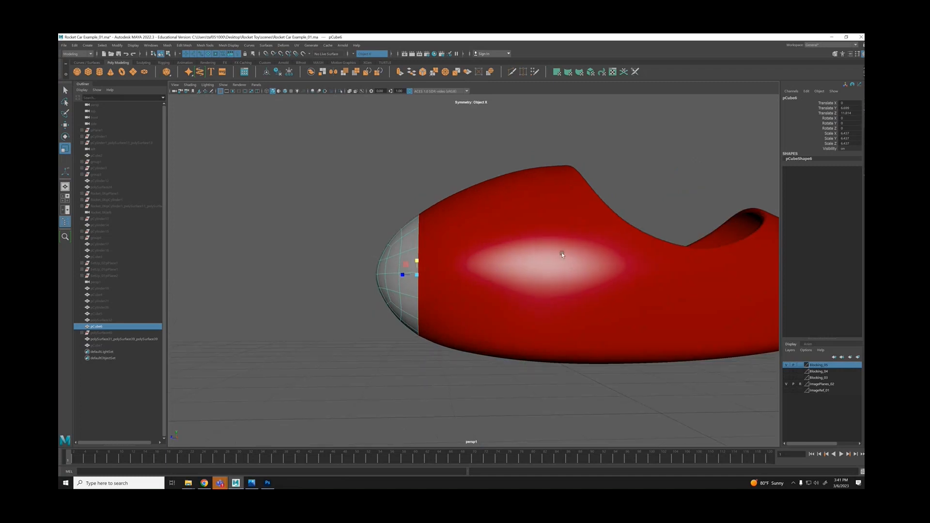
# Show the hidden parts of the rocket car again and delete the leftover extra object.
pyautogui.hotkey('ctrl', 'shift', 'h')
pyautogui.keyDown('alt'); pyautogui.moveTo(616, 254); pyautogui.dragTo(516, 252, button='right'); pyautogui.keyUp('alt')
pyautogui.keyDown('alt'); pyautogui.moveTo(516, 252); pyautogui.dragTo(434, 249); pyautogui.keyUp('alt')
pyautogui.click(513, 249)
pyautogui.press('Delete')
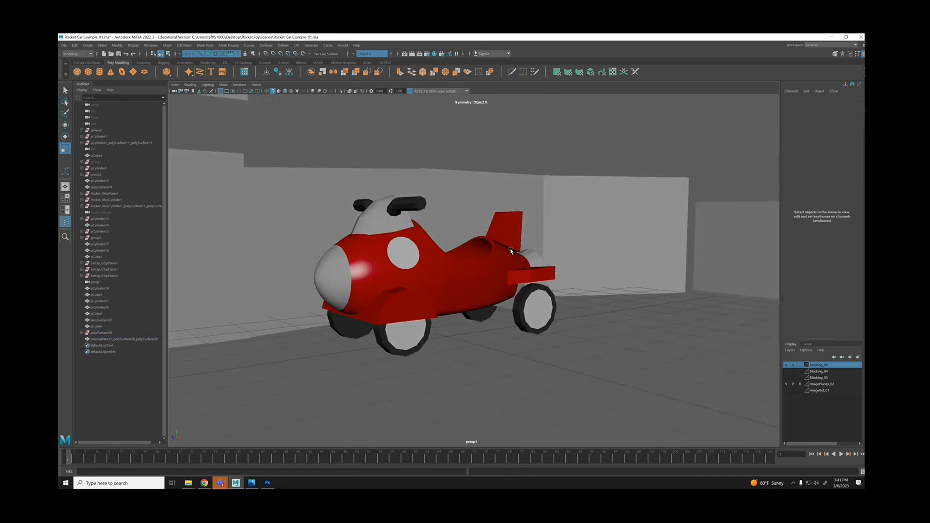
# Display the scene with textures so the reference photos show, and select the rear and front fenders to compare them.
pyautogui.keyDown('alt'); pyautogui.moveTo(512, 251); pyautogui.dragTo(413, 301); pyautogui.keyUp('alt')
pyautogui.click(538, 274)
pyautogui.keyDown('alt'); pyautogui.moveTo(562, 268); pyautogui.dragTo(551, 269); pyautogui.keyUp('alt')
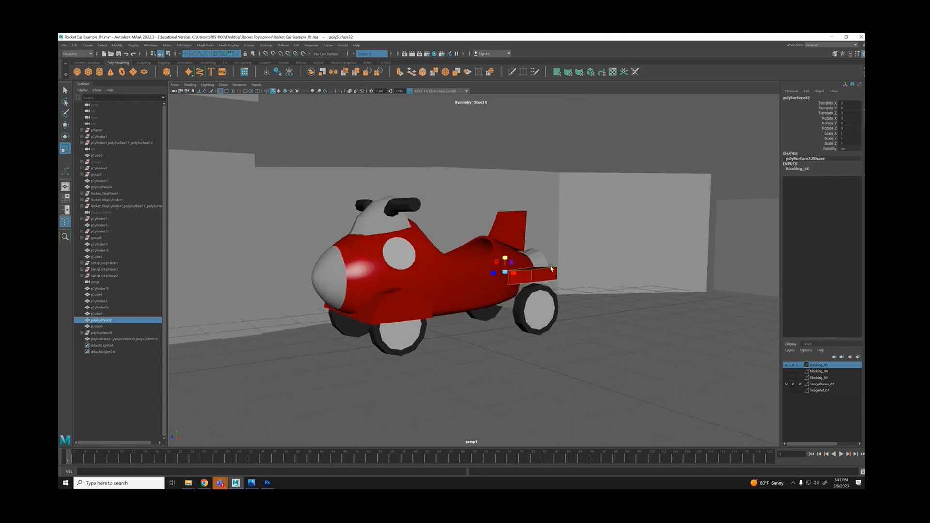
pyautogui.press('6')
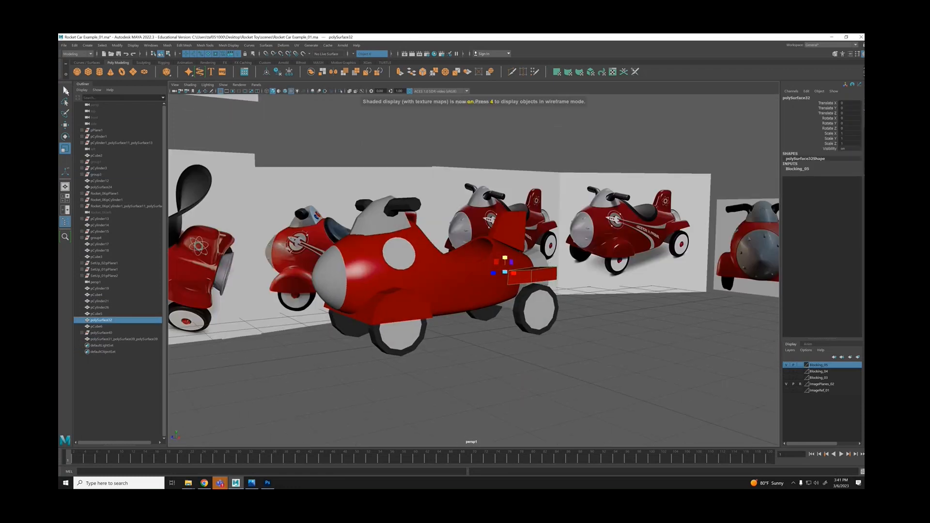
pyautogui.press('q')
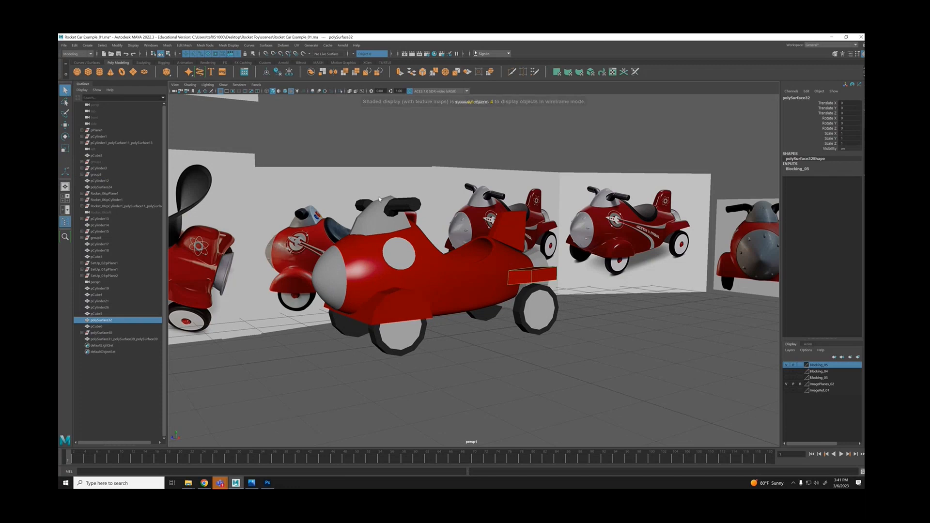
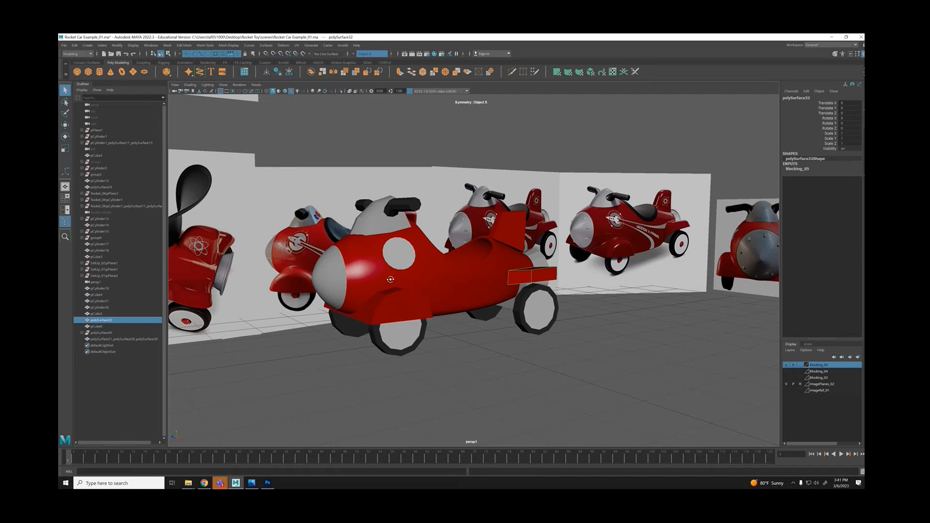
pyautogui.keyDown('alt'); pyautogui.moveTo(390, 279); pyautogui.dragTo(406, 312); pyautogui.keyUp('alt')
pyautogui.click(406, 312)
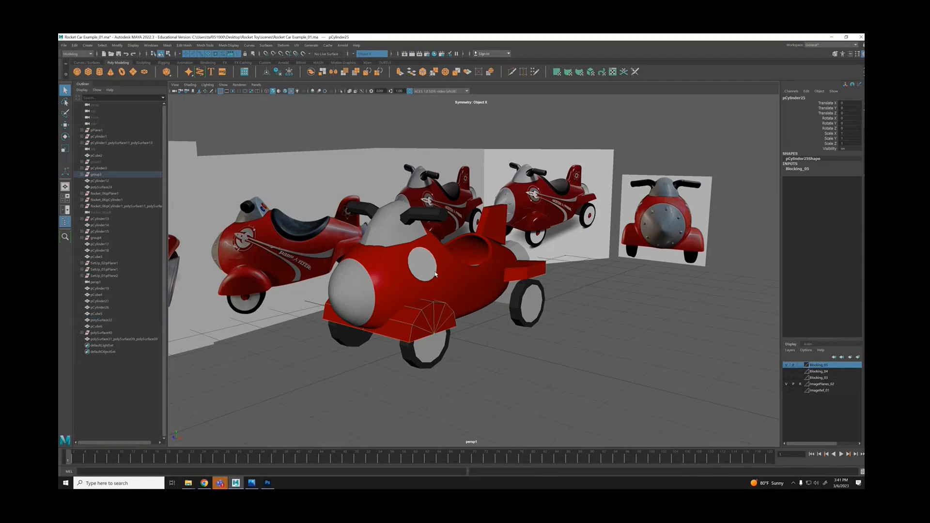
# Make the ImagePlanes_02 layer selectable and frame the three-quarter reference photo.
pyautogui.keyDown('alt'); pyautogui.moveTo(529, 217); pyautogui.dragTo(625, 232, button='right'); pyautogui.keyUp('alt')
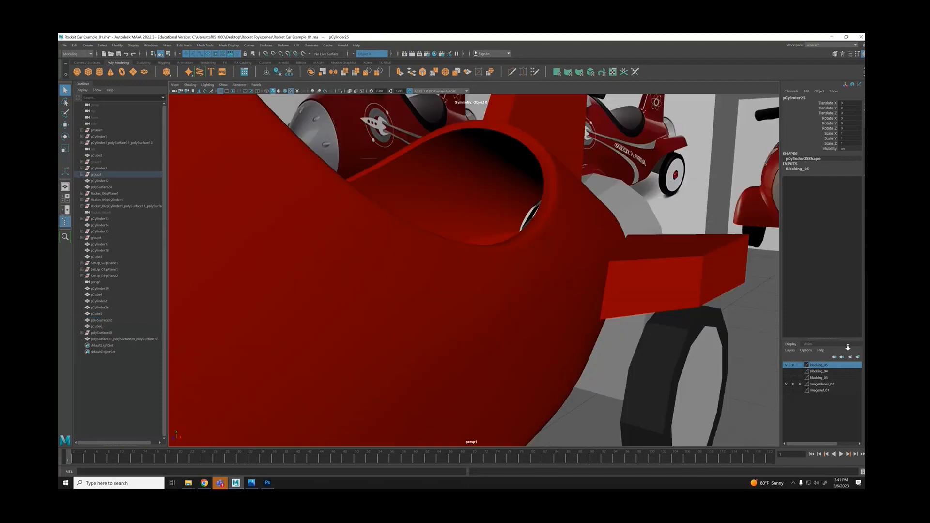
pyautogui.keyDown('alt'); pyautogui.moveTo(625, 232); pyautogui.dragTo(421, 303, button='middle'); pyautogui.keyUp('alt')
pyautogui.click(769, 360)
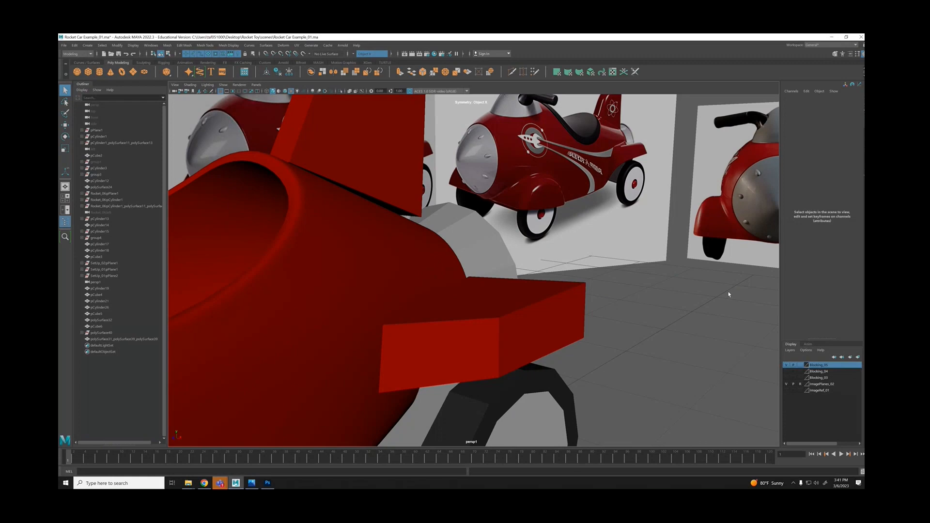
pyautogui.click(561, 197)
pyautogui.press('f')
# Examine in the reference photos how the front and rear fenders blend into the body.
pyautogui.keyDown('alt'); pyautogui.moveTo(566, 213); pyautogui.dragTo(573, 370, button='right'); pyautogui.keyUp('alt')
pyautogui.keyDown('alt'); pyautogui.moveTo(574, 370); pyautogui.dragTo(454, 314); pyautogui.keyUp('alt')
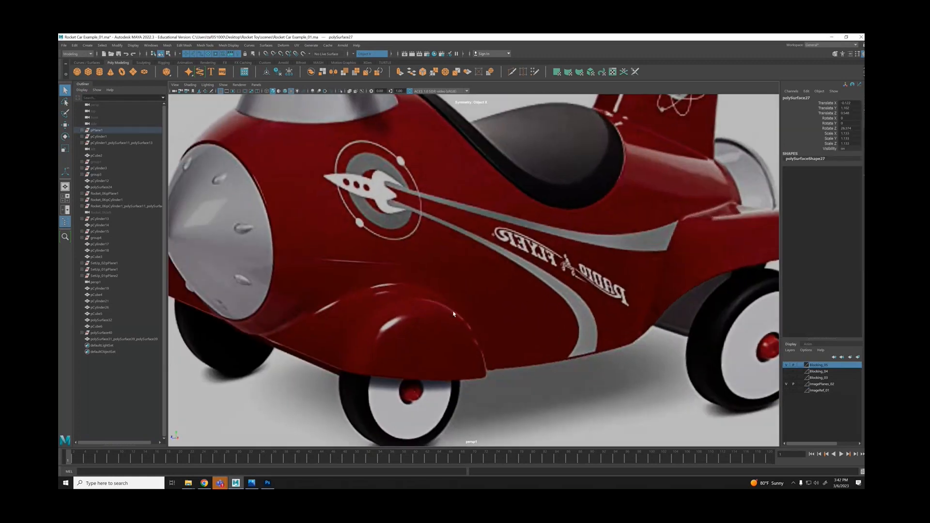
pyautogui.keyDown('alt'); pyautogui.moveTo(312, 305); pyautogui.dragTo(294, 331); pyautogui.keyUp('alt')
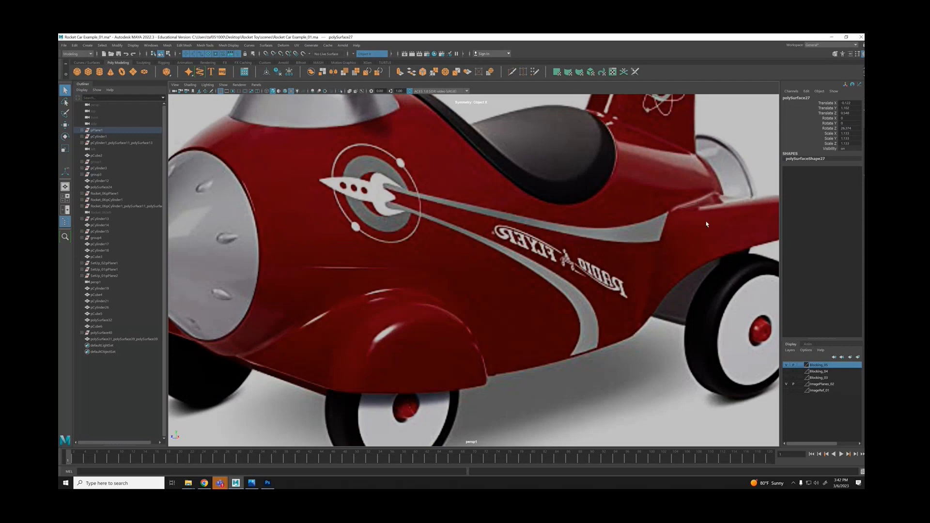
pyautogui.keyDown('alt'); pyautogui.moveTo(706, 224); pyautogui.dragTo(493, 231, button='middle'); pyautogui.keyUp('alt')
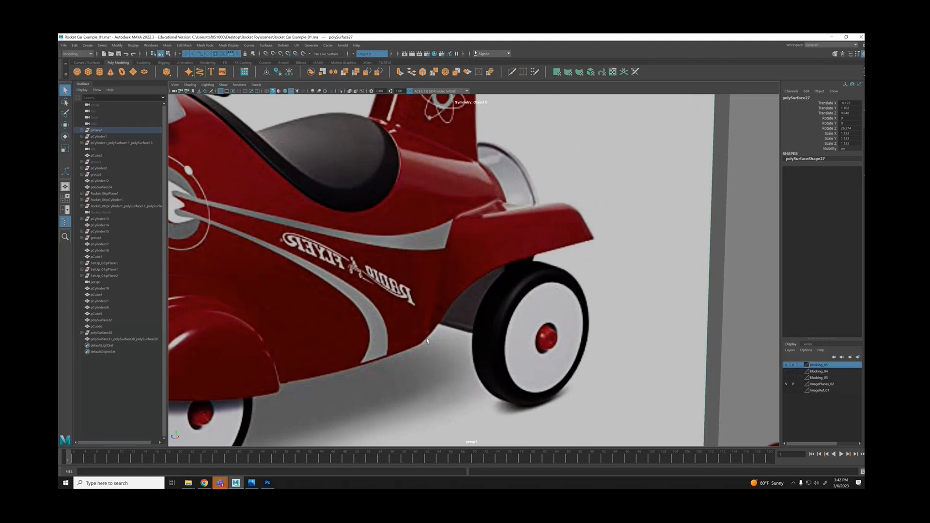
pyautogui.keyDown('alt'); pyautogui.moveTo(574, 245); pyautogui.dragTo(172, 287, button='right'); pyautogui.keyUp('alt')
pyautogui.keyDown('alt'); pyautogui.moveTo(172, 287); pyautogui.dragTo(396, 267, button='middle'); pyautogui.keyUp('alt')
pyautogui.keyDown('alt'); pyautogui.moveTo(396, 267); pyautogui.dragTo(418, 287); pyautogui.keyUp('alt')
pyautogui.keyDown('alt'); pyautogui.moveTo(312, 280); pyautogui.dragTo(425, 323, button='right'); pyautogui.keyUp('alt')
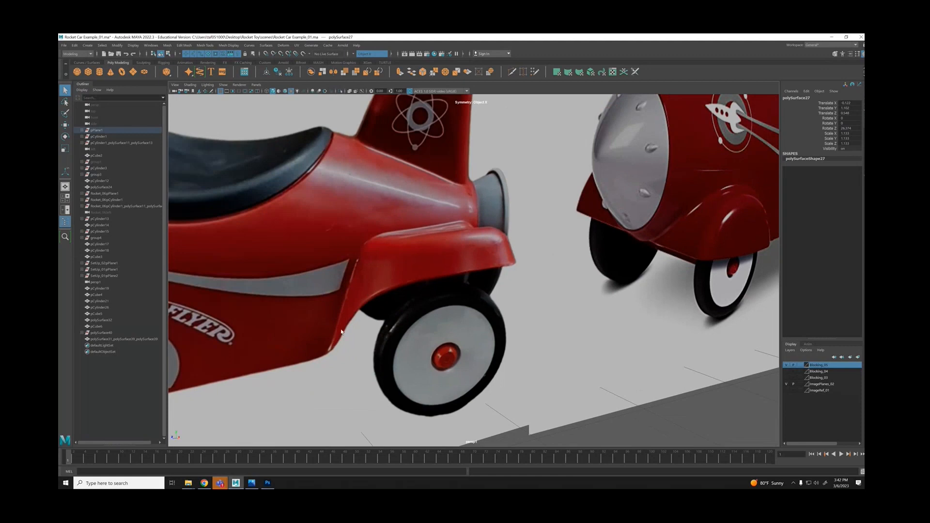
# Select the rear fender block and examine how it meets the body from several angles.
pyautogui.scroll(-10, 547, 286)
pyautogui.moveTo(584, 264)
pyautogui.keyDown('alt'); pyautogui.mouseDown()
pyautogui.moveTo(552, 234)
pyautogui.moveTo(587, 254)
pyautogui.mouseUp(); pyautogui.keyUp('alt')
pyautogui.click(589, 255)
pyautogui.keyDown('alt'); pyautogui.moveTo(686, 252); pyautogui.dragTo(608, 254); pyautogui.keyUp('alt')
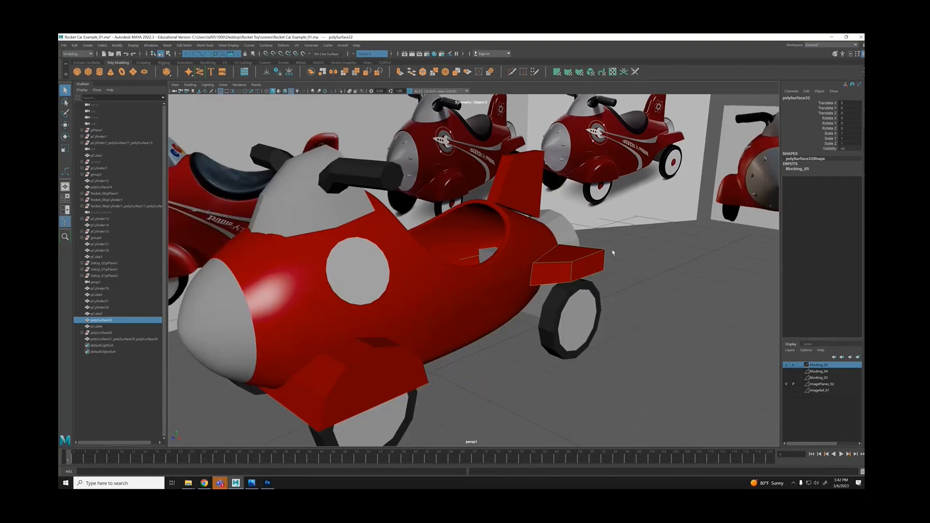
pyautogui.scroll(5, 409, 262)
pyautogui.keyDown('alt'); pyautogui.moveTo(409, 261); pyautogui.dragTo(523, 275); pyautogui.keyUp('alt')
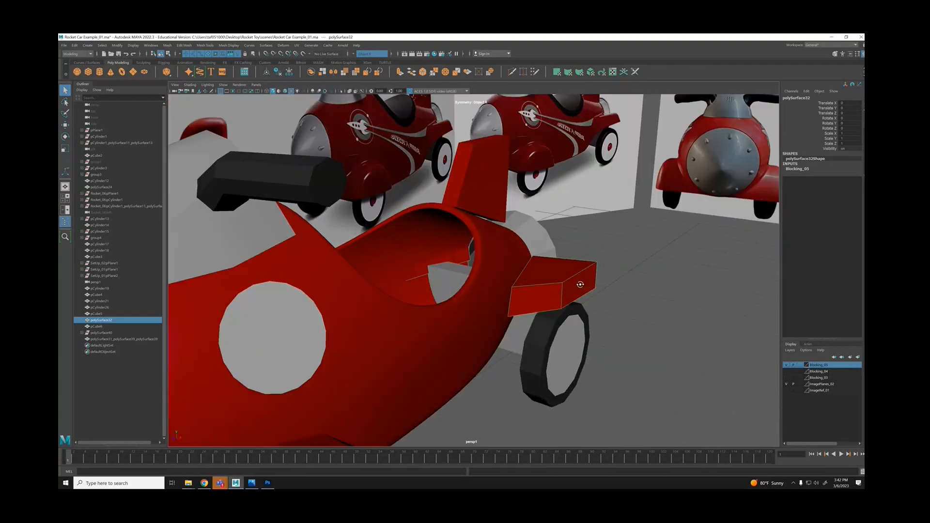
pyautogui.keyDown('alt'); pyautogui.moveTo(580, 284); pyautogui.dragTo(545, 284); pyautogui.keyUp('alt')
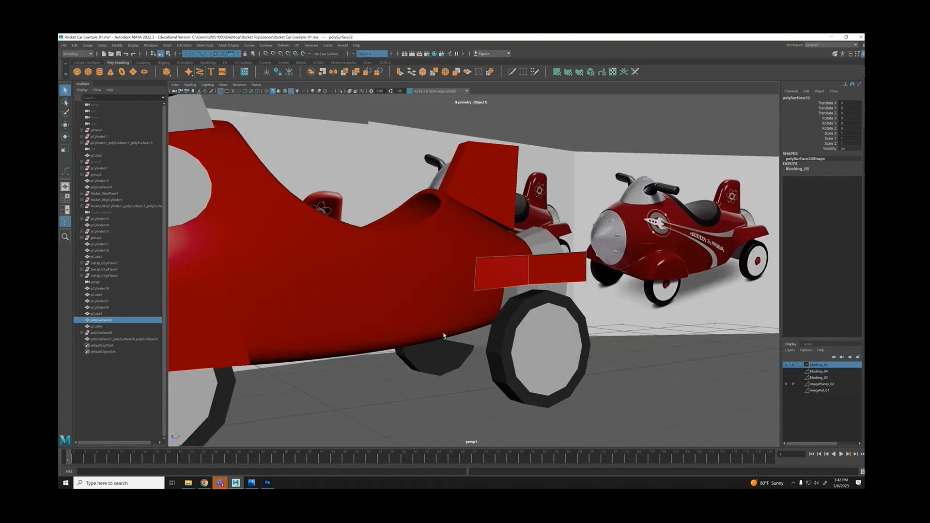
pyautogui.keyDown('alt'); pyautogui.moveTo(412, 344); pyautogui.dragTo(510, 358); pyautogui.keyUp('alt')
# Compare the rear fender with the reference in the side view, then select the body and inspect its rear edge layout.
pyautogui.press('space')
pyautogui.press('space')
pyautogui.scroll(5, 523, 283)
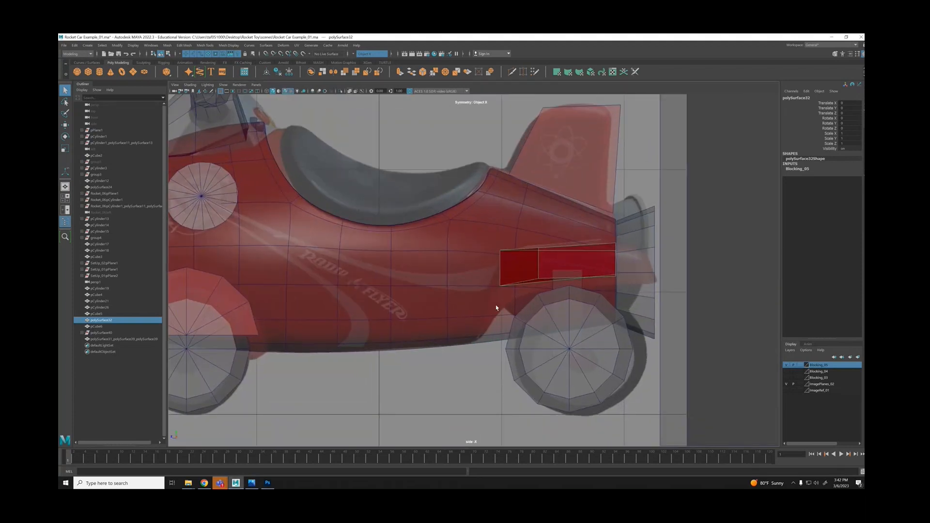
pyautogui.scroll(-3, 540, 289)
pyautogui.press('space')
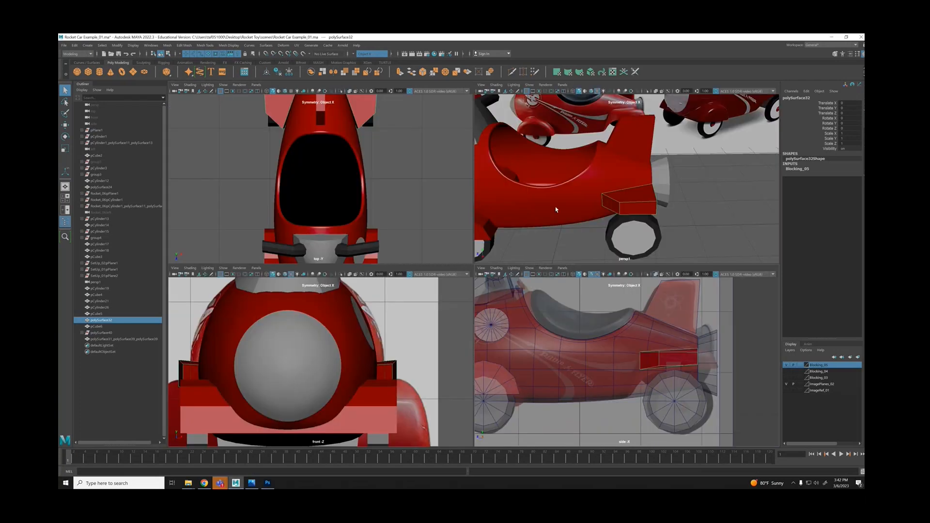
pyautogui.click(580, 197)
pyautogui.scroll(5, 629, 196)
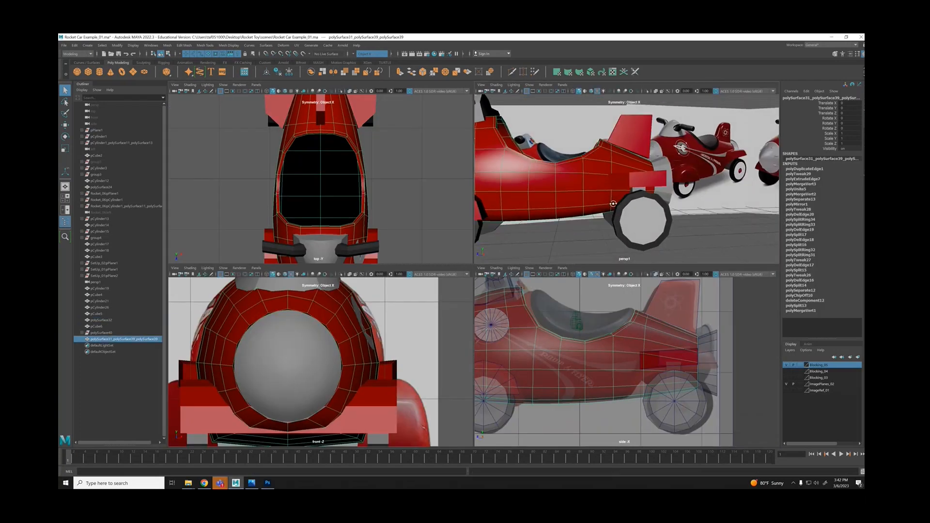
pyautogui.scroll(-5, 655, 196)
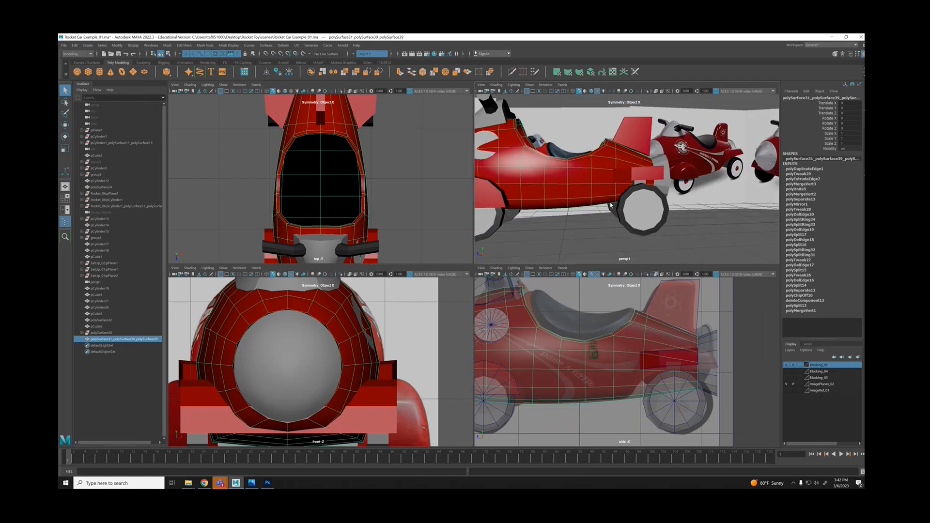
# Compare the model's rear fender and lower body with the side and three-quarter reference photos from several angles.
pyautogui.keyDown('alt'); pyautogui.moveTo(636, 187); pyautogui.dragTo(615, 189); pyautogui.keyUp('alt')
pyautogui.scroll(5, 615, 189)
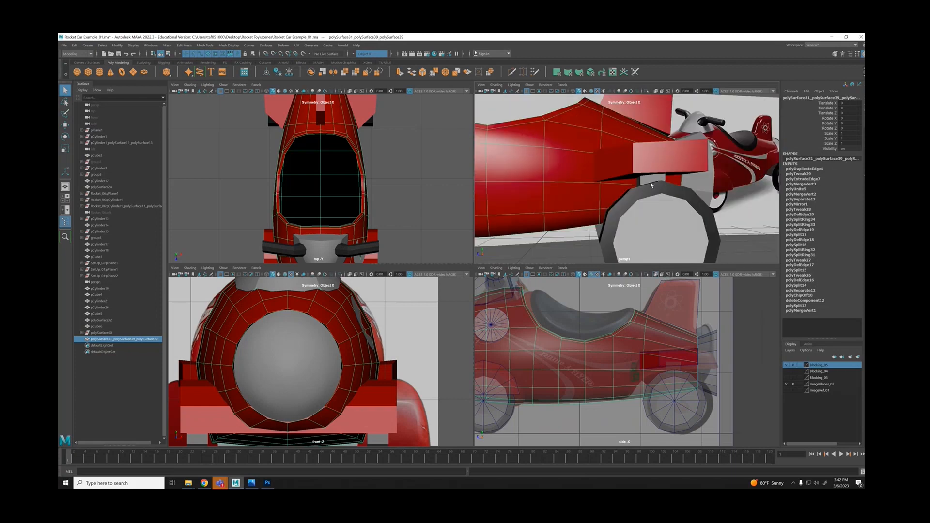
pyautogui.hotkey('alt', 'h')
pyautogui.hotkey('ctrl', 'shift', 'h')
pyautogui.scroll(-3, 700, 175)
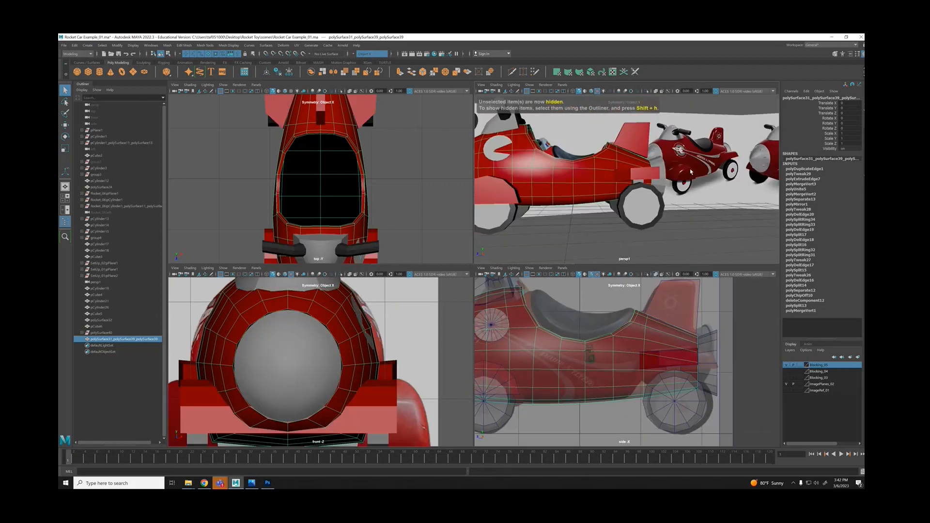
pyautogui.scroll(-6, 700, 176)
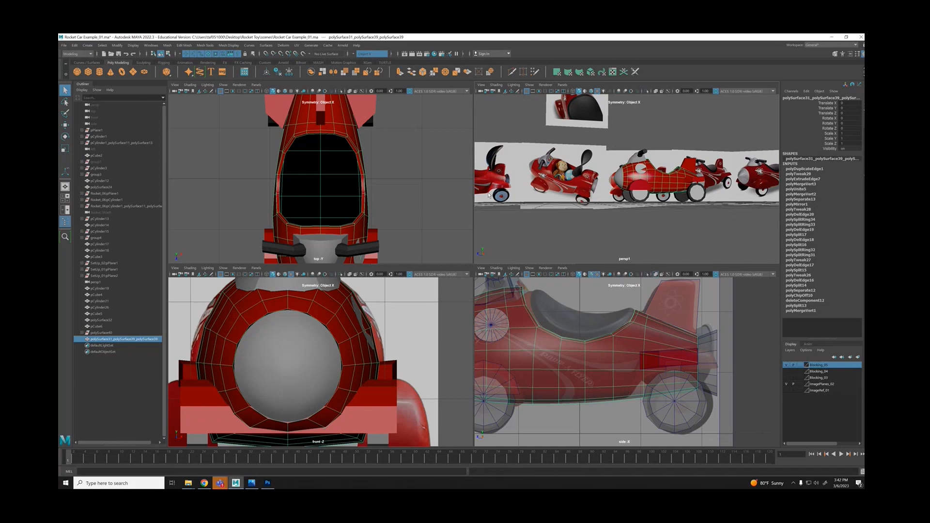
pyautogui.scroll(8, 489, 195)
pyautogui.press('space')
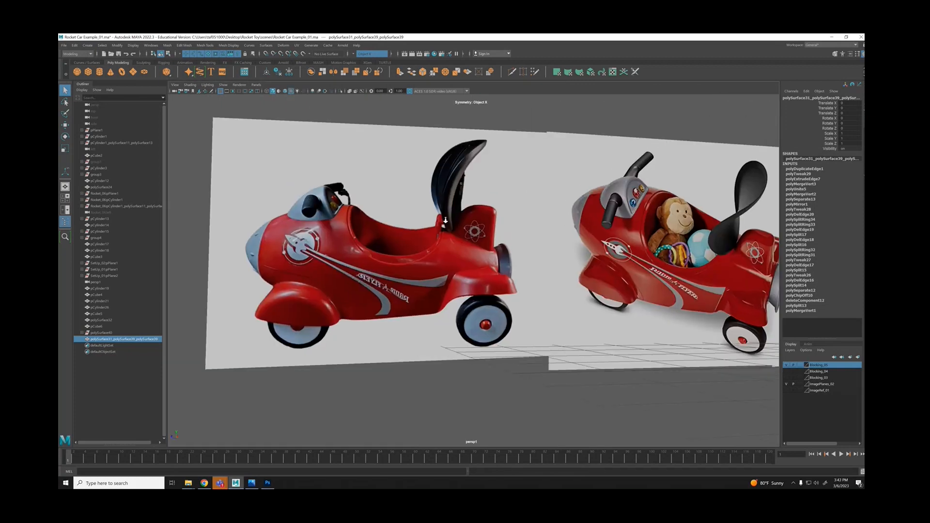
pyautogui.scroll(3, 445, 220)
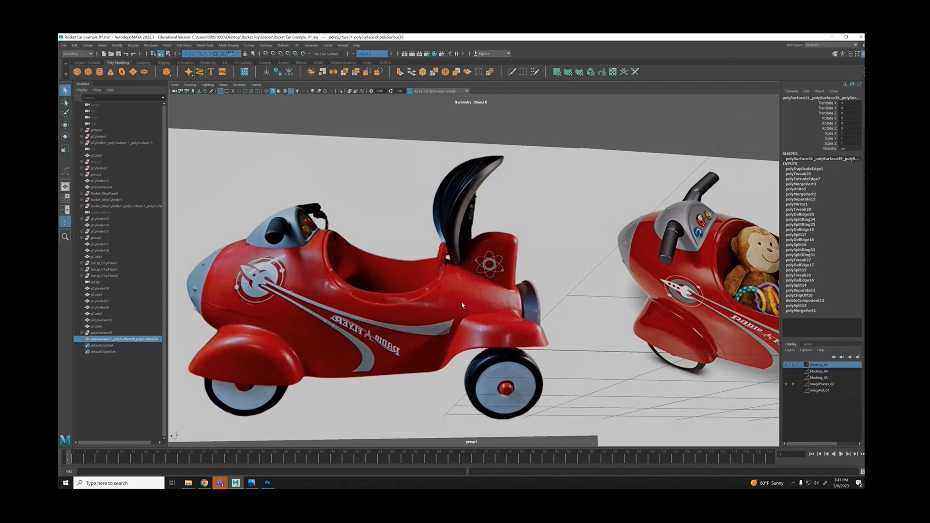
pyautogui.keyDown('alt'); pyautogui.moveTo(458, 268); pyautogui.dragTo(499, 253); pyautogui.keyUp('alt')
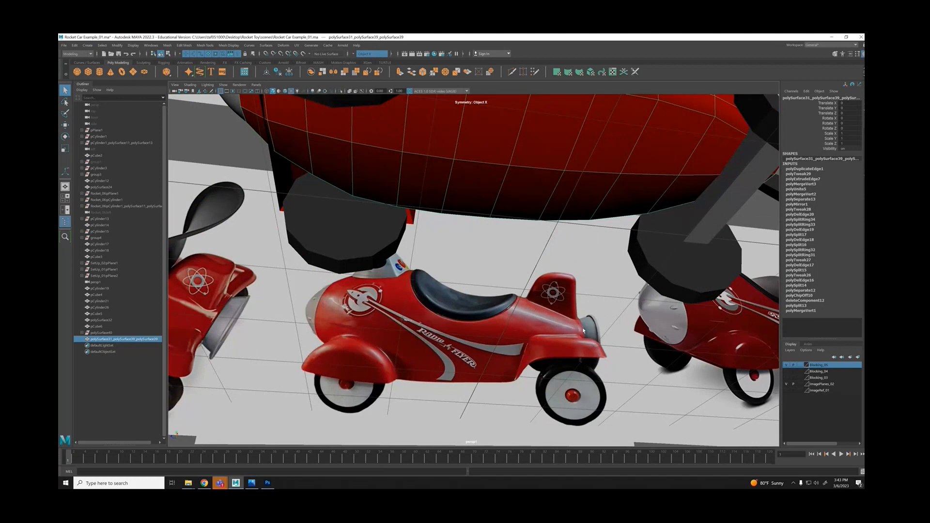
pyautogui.keyDown('alt'); pyautogui.moveTo(583, 331); pyautogui.dragTo(542, 307, button='right'); pyautogui.keyUp('alt')
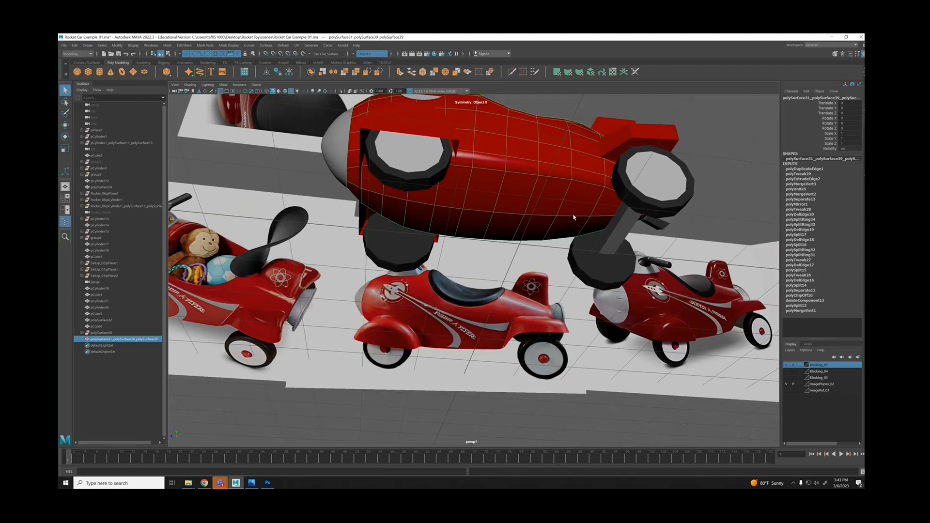
pyautogui.keyDown('alt'); pyautogui.moveTo(574, 217); pyautogui.dragTo(580, 217); pyautogui.keyUp('alt')
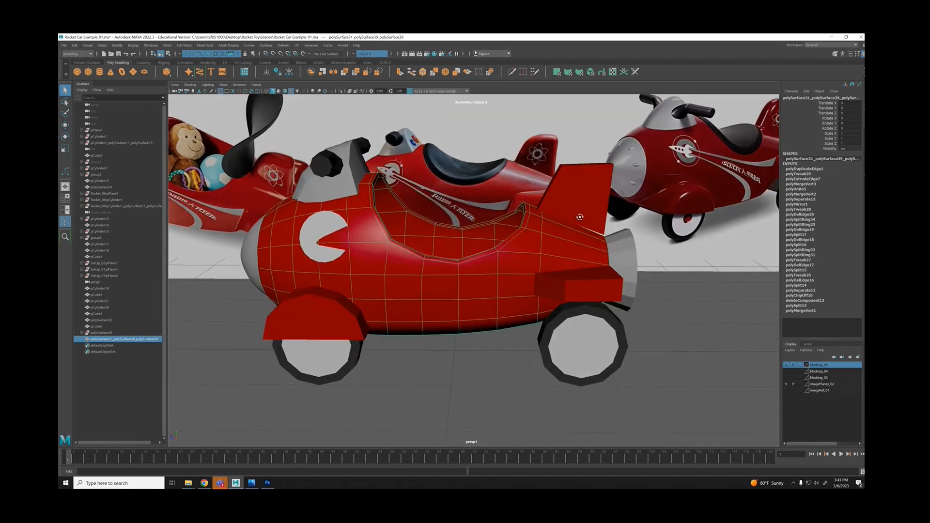
# Select the front edge of the rear fender block with the Move tool and check its position against the body.
pyautogui.click(564, 282)
pyautogui.moveTo(565, 296); pyautogui.dragTo(567, 281, button='right')
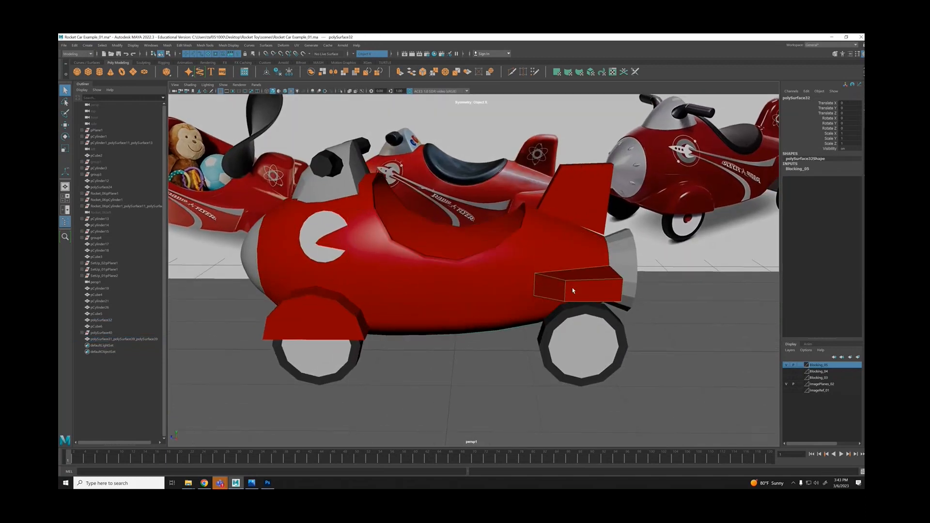
pyautogui.click(565, 290)
pyautogui.press('w')
pyautogui.moveTo(548, 293); pyautogui.dragTo(531, 228)
pyautogui.click(659, 319)
pyautogui.click(535, 286)
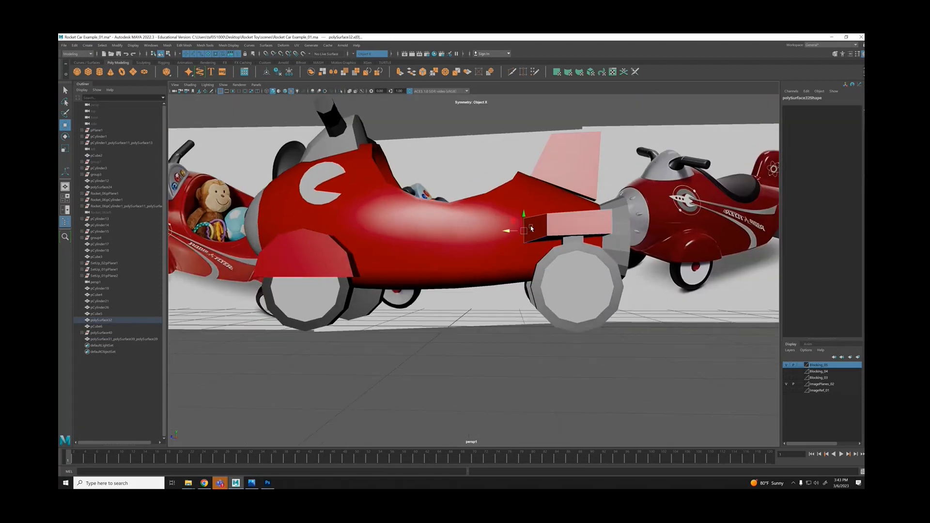
# Start Multi-Cut on the body ahead of the rear fender and turn Object X symmetry off.
pyautogui.click(504, 275)
pyautogui.keyDown('alt'); pyautogui.moveTo(522, 262); pyautogui.dragTo(568, 278, button='right'); pyautogui.keyUp('alt')
pyautogui.keyDown('alt'); pyautogui.moveTo(576, 172); pyautogui.dragTo(561, 213, button='middle'); pyautogui.keyUp('alt')
pyautogui.hotkey('ctrl', 'shift', 'x')
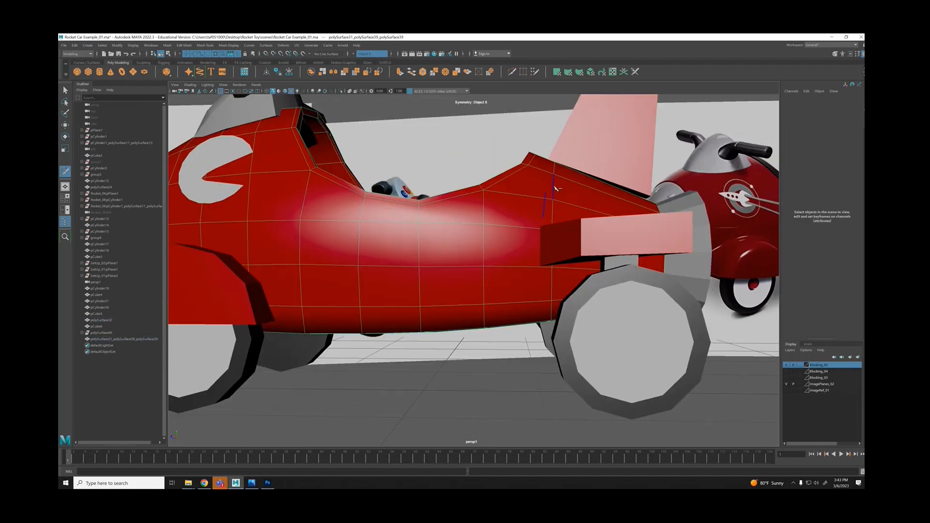
pyautogui.keyDown('alt'); pyautogui.moveTo(554, 177); pyautogui.dragTo(562, 214); pyautogui.keyUp('alt')
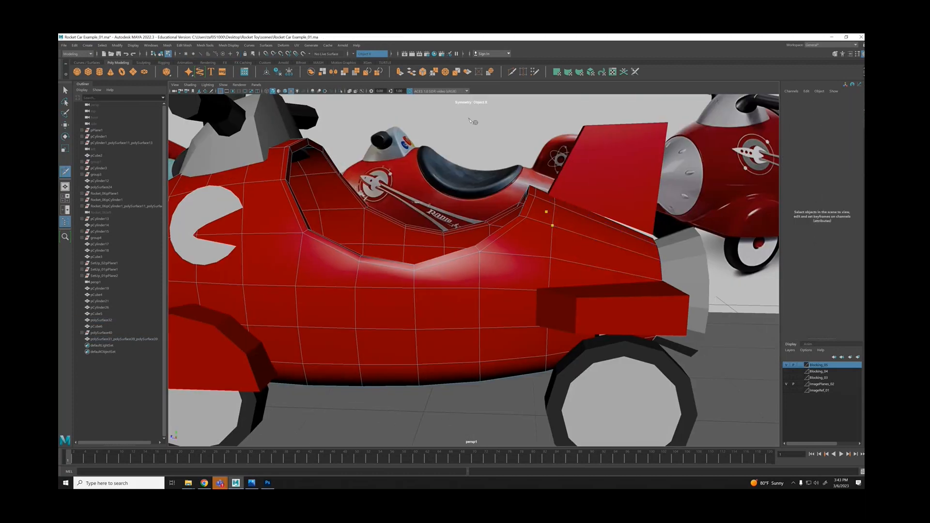
pyautogui.click(360, 54)
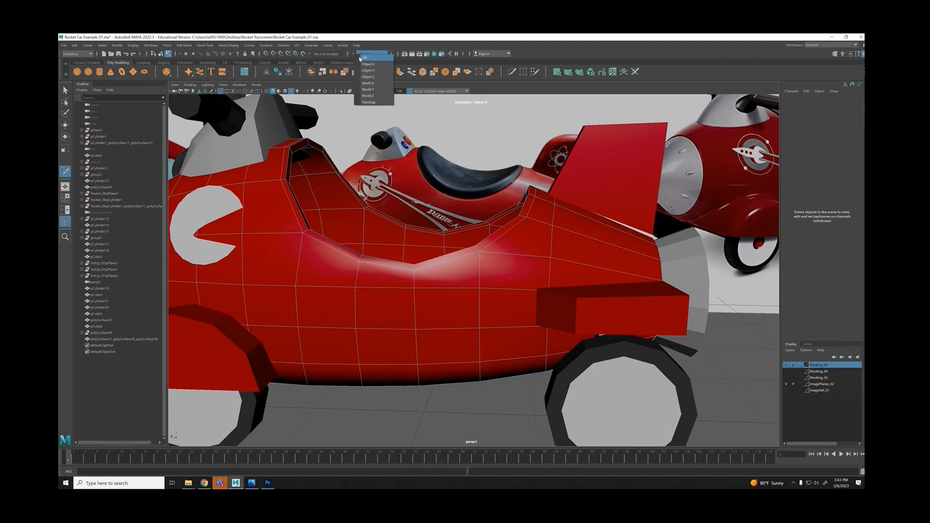
pyautogui.click(363, 60)
# Cut a slanted edge line down the body's side in front of the rear wheel and across to the underside's centre.
pyautogui.keyDown('alt'); pyautogui.moveTo(573, 269); pyautogui.dragTo(575, 243); pyautogui.keyUp('alt')
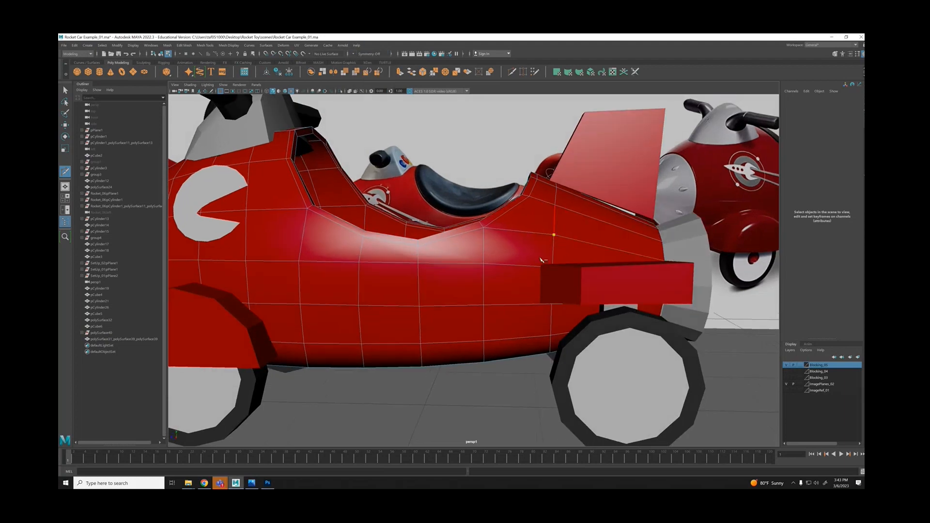
pyautogui.click(537, 305)
pyautogui.keyDown('alt'); pyautogui.moveTo(610, 289); pyautogui.dragTo(517, 295, button='right'); pyautogui.keyUp('alt')
pyautogui.click(510, 313)
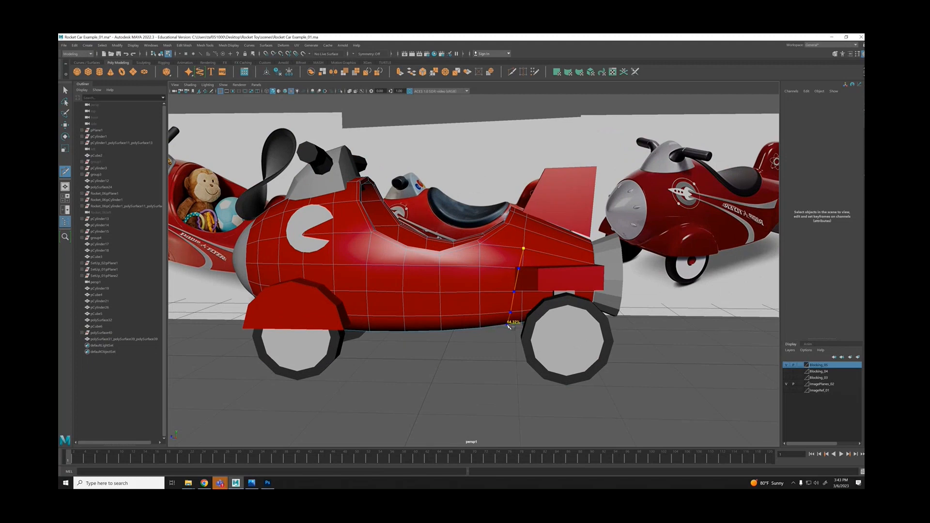
pyautogui.keyDown('alt'); pyautogui.moveTo(510, 325); pyautogui.dragTo(531, 189); pyautogui.keyUp('alt')
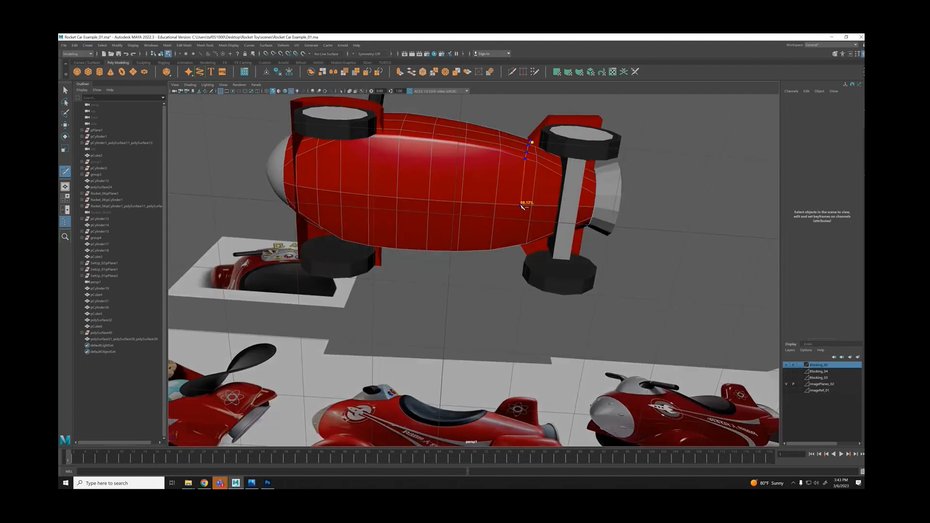
pyautogui.press('q')
# Isolate the body by hiding all other objects and view it from above in face selection.
pyautogui.keyDown('alt'); pyautogui.moveTo(551, 152); pyautogui.dragTo(552, 173); pyautogui.keyUp('alt')
pyautogui.moveTo(489, 223); pyautogui.dragTo(474, 210, button='right')
pyautogui.keyDown('alt'); pyautogui.moveTo(473, 210); pyautogui.dragTo(519, 203); pyautogui.keyUp('alt')
pyautogui.press('h')
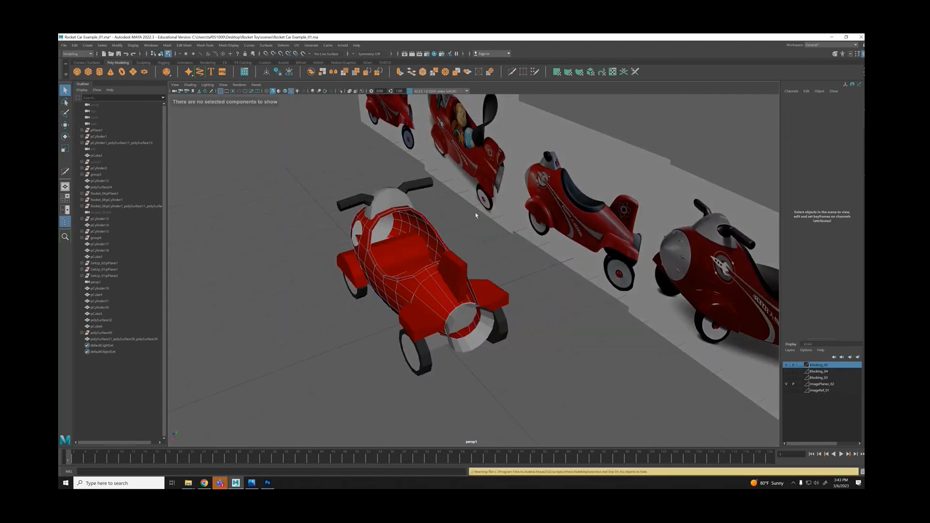
pyautogui.moveTo(476, 214); pyautogui.dragTo(507, 201, button='right')
pyautogui.click(440, 270)
pyautogui.keyDown('alt'); pyautogui.moveTo(480, 257); pyautogui.dragTo(462, 262); pyautogui.keyUp('alt')
pyautogui.hotkey('alt', 'h')
pyautogui.moveTo(494, 205); pyautogui.dragTo(495, 230, button='right')
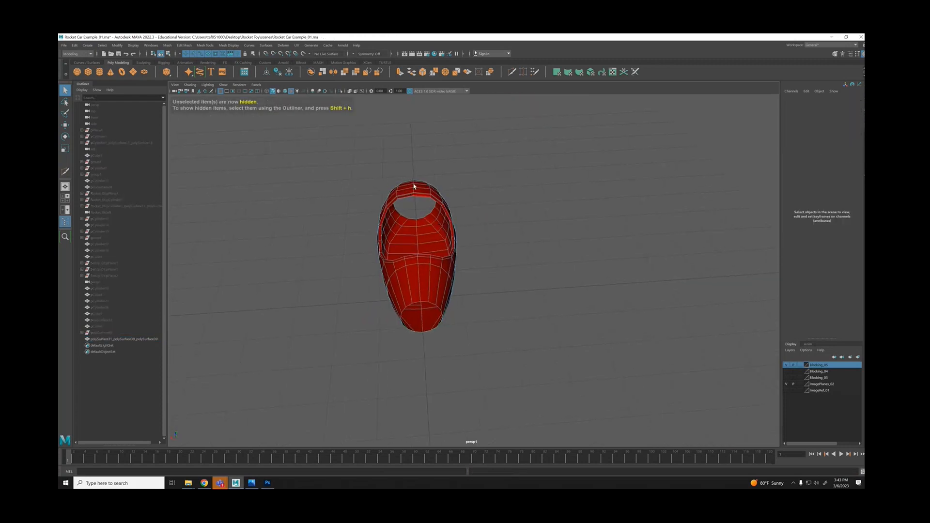
# Delete all the faces on one half of the body along its centre line.
pyautogui.moveTo(416, 169); pyautogui.dragTo(522, 381)
pyautogui.moveTo(346, 215); pyautogui.dragTo(413, 396)
pyautogui.press('Delete')
pyautogui.keyDown('alt'); pyautogui.moveTo(428, 355); pyautogui.dragTo(511, 265); pyautogui.keyUp('alt')
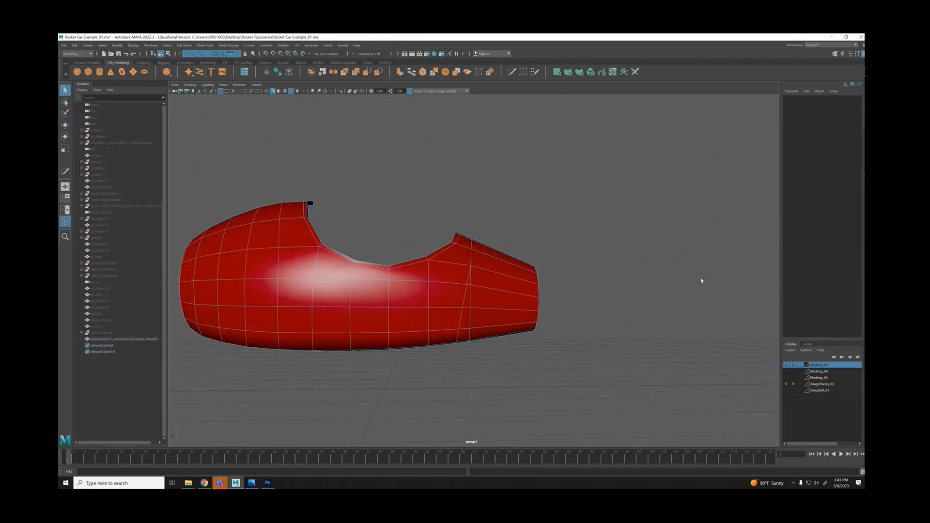
# Unhide the other car parts and delete the body's side faces behind the slanted cut, below the rear fender.
pyautogui.hotkey('ctrl', 'shift', 'h')
pyautogui.click(477, 308)
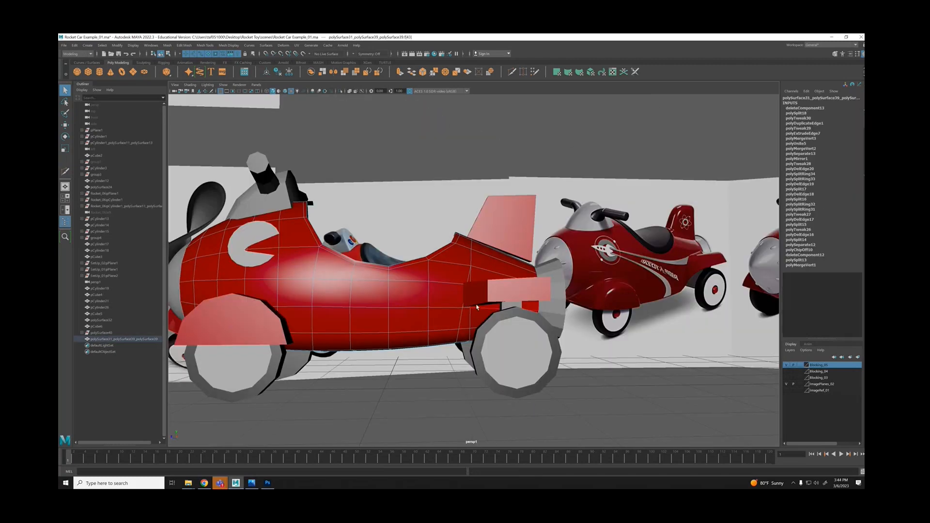
pyautogui.keyDown('shift'); pyautogui.click(478, 318); pyautogui.keyUp('shift')
pyautogui.keyDown('shift'); pyautogui.click(466, 321); pyautogui.keyUp('shift')
pyautogui.keyDown('shift'); pyautogui.click(465, 335); pyautogui.keyUp('shift')
pyautogui.keyDown('shift'); pyautogui.click(475, 333); pyautogui.keyUp('shift')
pyautogui.press('Delete')
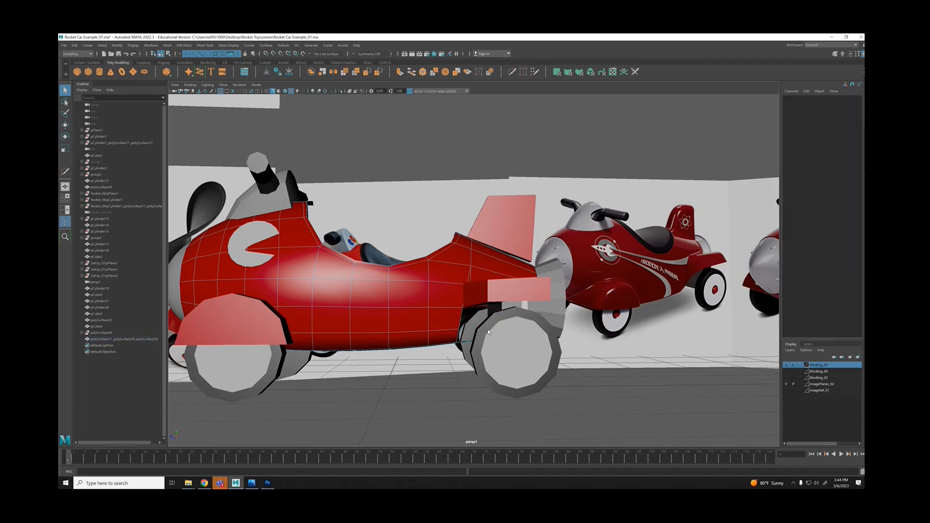
# Delete the remaining underside faces of the body behind the slanted cut around the rear wheel.
pyautogui.keyDown('alt'); pyautogui.moveTo(484, 328); pyautogui.dragTo(474, 337); pyautogui.keyUp('alt')
pyautogui.moveTo(629, 403); pyautogui.dragTo(460, 335)
pyautogui.keyDown('alt'); pyautogui.moveTo(538, 315); pyautogui.dragTo(484, 302); pyautogui.keyUp('alt')
pyautogui.press('Delete')
pyautogui.keyDown('alt'); pyautogui.moveTo(437, 312); pyautogui.dragTo(483, 316, button='right'); pyautogui.keyUp('alt')
pyautogui.moveTo(483, 315)
pyautogui.keyDown('alt'); pyautogui.mouseDown()
pyautogui.moveTo(484, 354)
pyautogui.moveTo(477, 333)
pyautogui.mouseUp(); pyautogui.keyUp('alt')
pyautogui.keyDown('alt'); pyautogui.moveTo(477, 332); pyautogui.dragTo(507, 308, button='right'); pyautogui.keyUp('alt')
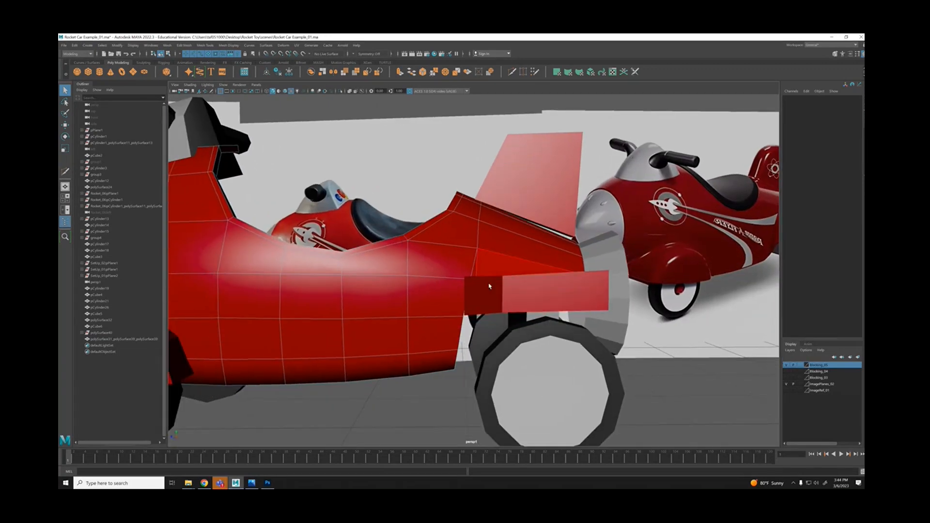
# Isolate the body and Multi-Cut a line beside the rear opening's front border, from its upper corner to the underside.
pyautogui.moveTo(460, 261); pyautogui.dragTo(475, 301, button='right')
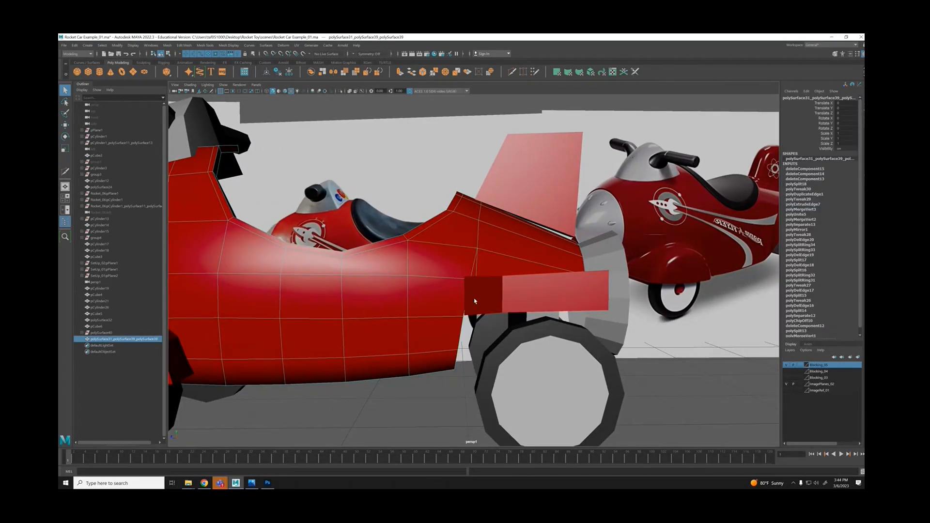
pyautogui.hotkey('alt', 'h')
pyautogui.click(471, 291)
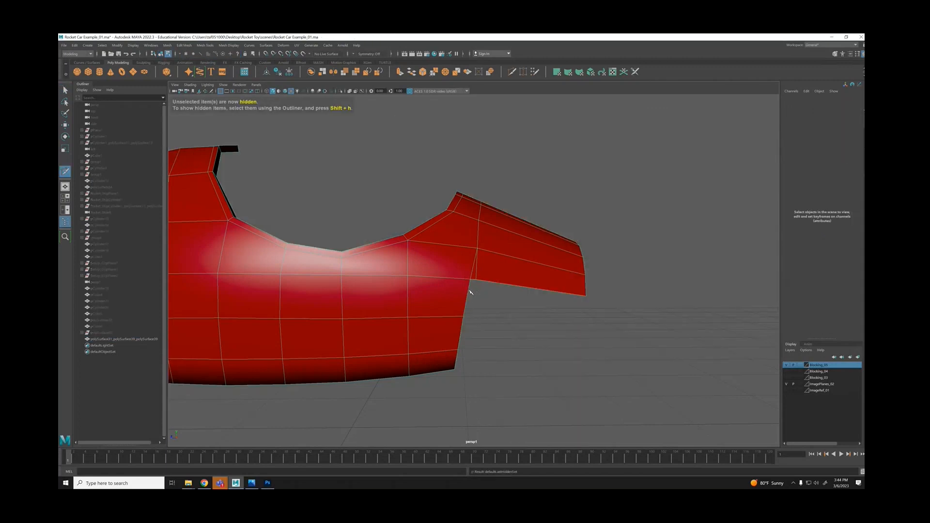
pyautogui.click(470, 281)
pyautogui.moveTo(452, 371); pyautogui.dragTo(478, 348)
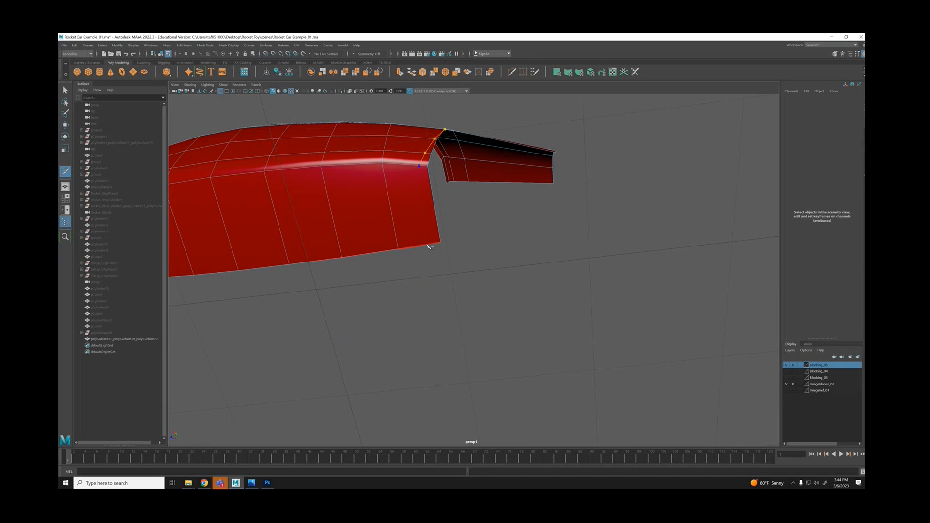
pyautogui.moveTo(431, 245); pyautogui.dragTo(433, 243)
# Delete the narrow strip of faces between the cut line and the rear opening's border.
pyautogui.press('q')
pyautogui.moveTo(431, 194); pyautogui.dragTo(431, 211, button='right')
pyautogui.click(431, 189)
pyautogui.keyDown('alt'); pyautogui.moveTo(433, 188); pyautogui.dragTo(439, 183); pyautogui.keyUp('alt')
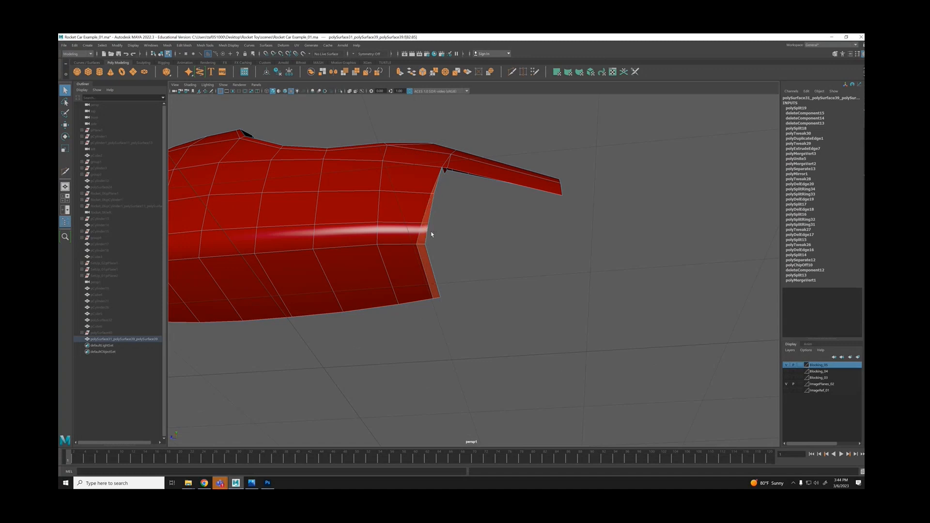
pyautogui.press('Delete')
pyautogui.keyDown('alt'); pyautogui.moveTo(460, 205); pyautogui.dragTo(486, 247); pyautogui.keyUp('alt')
# Reroute the edge line above the rear opening to meet its upper corner, deleting the superfluous old edges.
pyautogui.moveTo(488, 245); pyautogui.dragTo(487, 231, button='right')
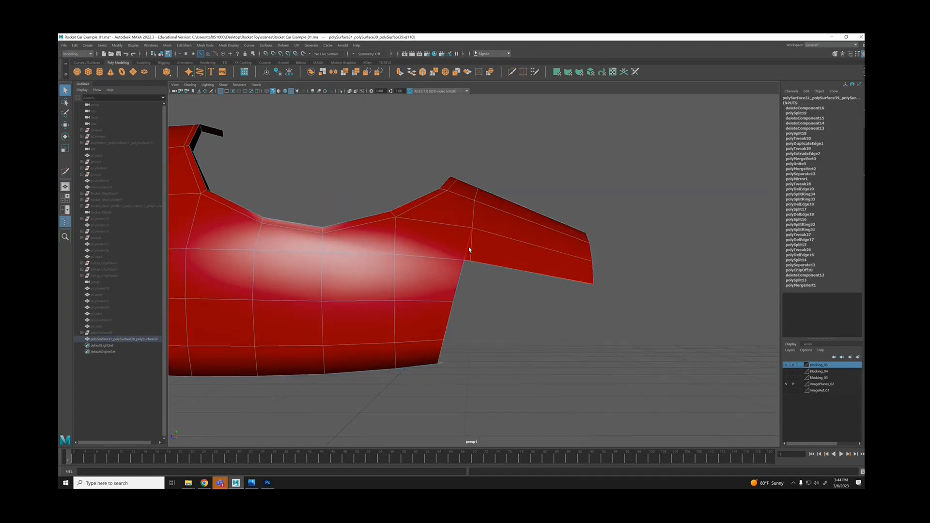
pyautogui.moveTo(469, 249)
pyautogui.keyDown('alt'); pyautogui.mouseDown()
pyautogui.moveTo(478, 226)
pyautogui.moveTo(476, 245)
pyautogui.mouseUp(); pyautogui.keyUp('alt')
pyautogui.hotkey('ctrl', 'shift', 'x')
pyautogui.click(464, 304)
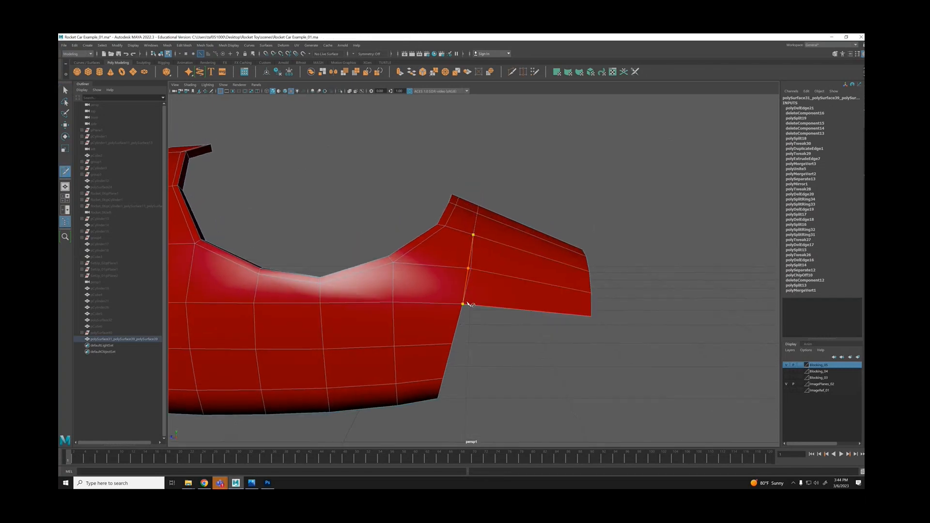
pyautogui.press('q')
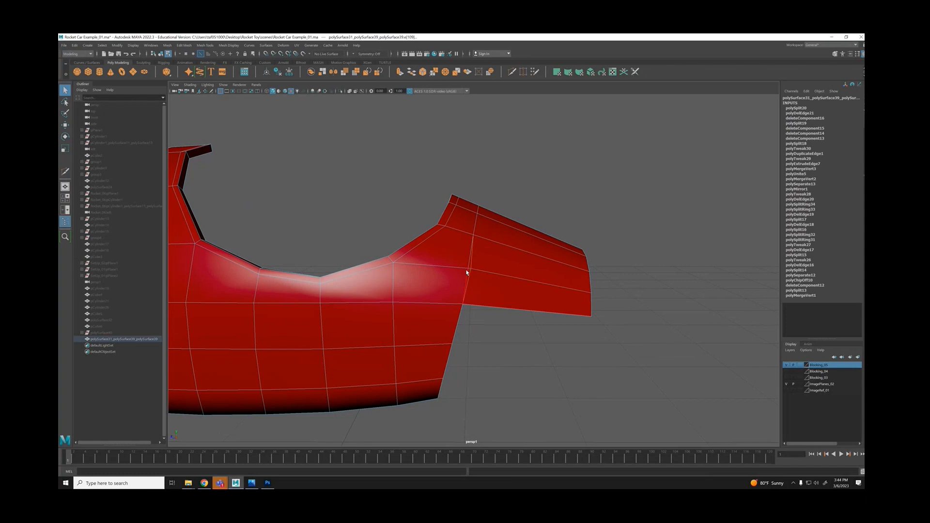
pyautogui.press('Delete')
pyautogui.keyDown('alt'); pyautogui.moveTo(467, 272); pyautogui.dragTo(508, 258); pyautogui.keyUp('alt')
# Unhide the other parts and move the rear fender block's front corner vertices onto the body's rear opening.
pyautogui.hotkey('ctrl', 'shift', 'h')
pyautogui.scroll(-3, 482, 277)
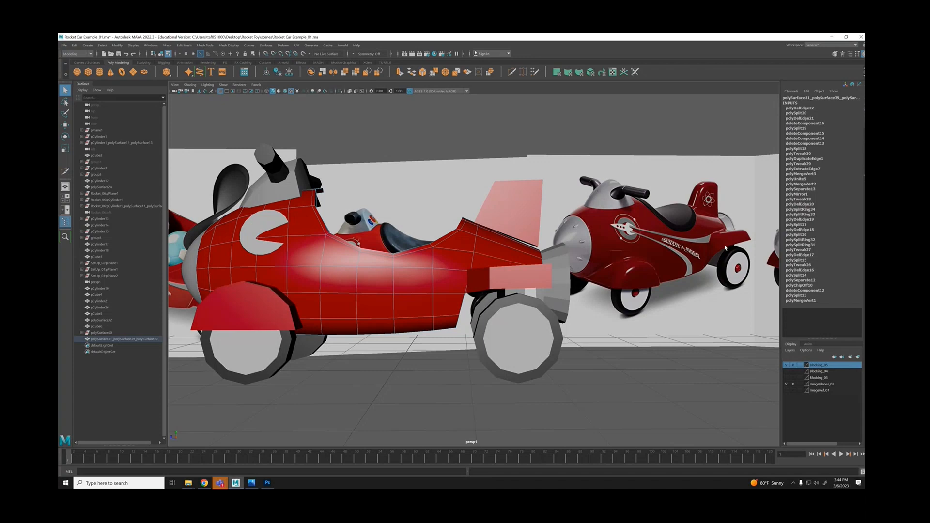
pyautogui.keyDown('alt'); pyautogui.moveTo(535, 296); pyautogui.dragTo(503, 252); pyautogui.keyUp('alt')
pyautogui.moveTo(503, 253); pyautogui.dragTo(454, 264, button='right')
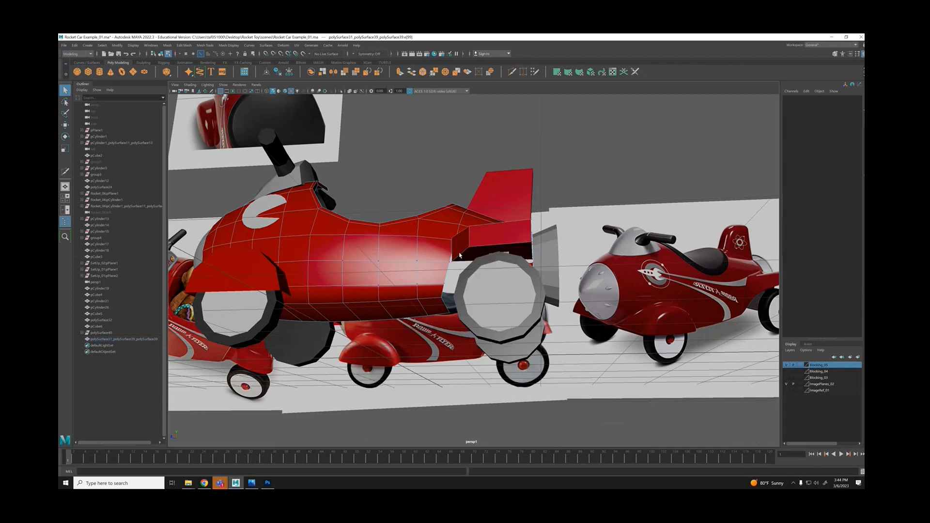
pyautogui.click(453, 264)
pyautogui.press('w')
pyautogui.keyDown('alt'); pyautogui.moveTo(471, 283); pyautogui.dragTo(477, 305); pyautogui.keyUp('alt')
pyautogui.click(460, 325)
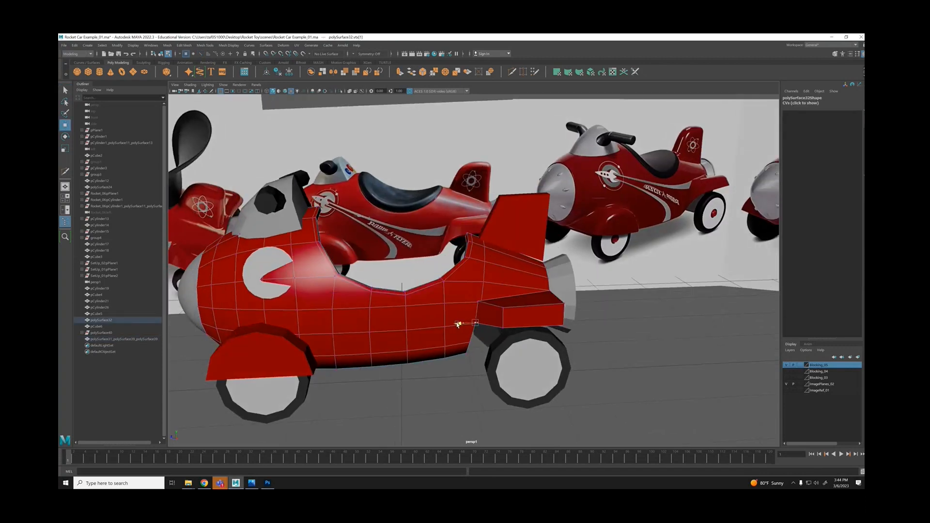
pyautogui.click(475, 323)
pyautogui.click(480, 301)
pyautogui.keyDown('alt'); pyautogui.moveTo(479, 302); pyautogui.dragTo(563, 322); pyautogui.keyUp('alt')
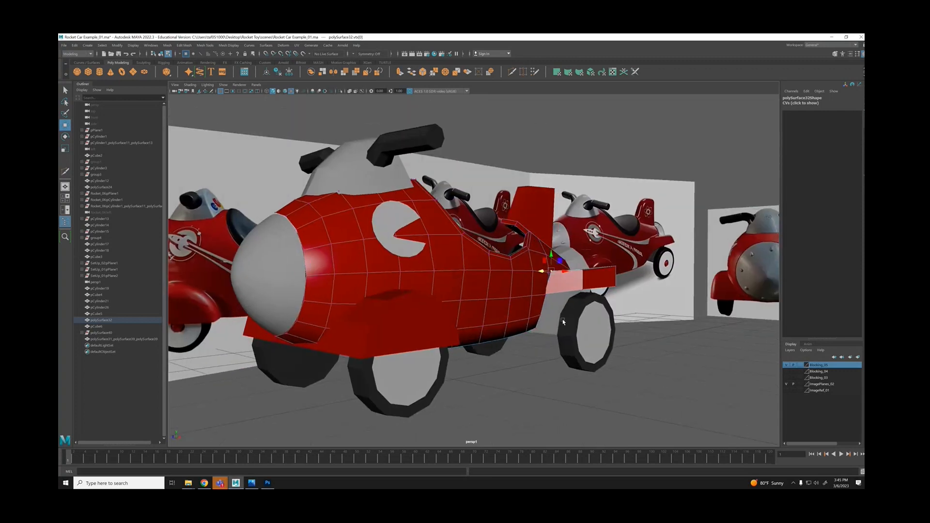
# Select the fender block's lower front corner vertex and examine how the block's front meets the body's rear opening border.
pyautogui.keyDown('alt'); pyautogui.moveTo(552, 290); pyautogui.dragTo(528, 284); pyautogui.keyUp('alt')
pyautogui.scroll(5, 504, 280)
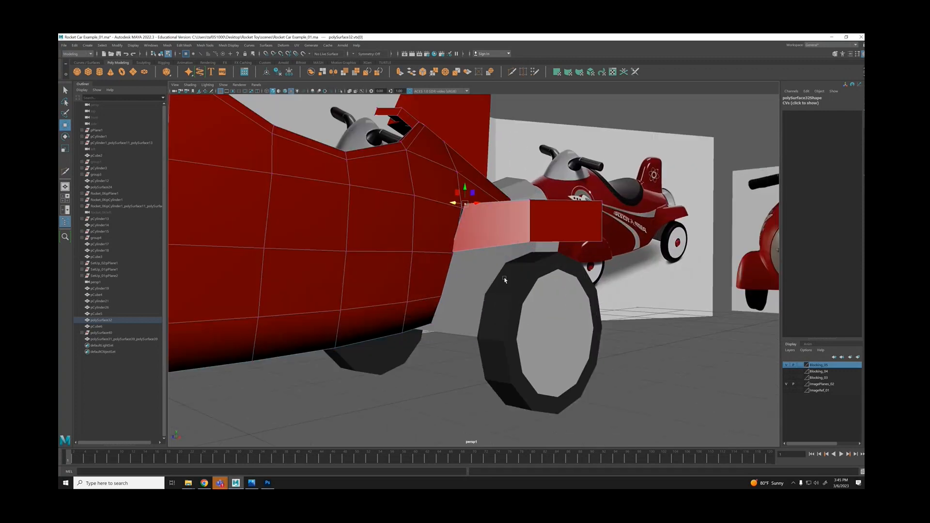
pyautogui.press('4')
pyautogui.click(450, 253)
pyautogui.press('5')
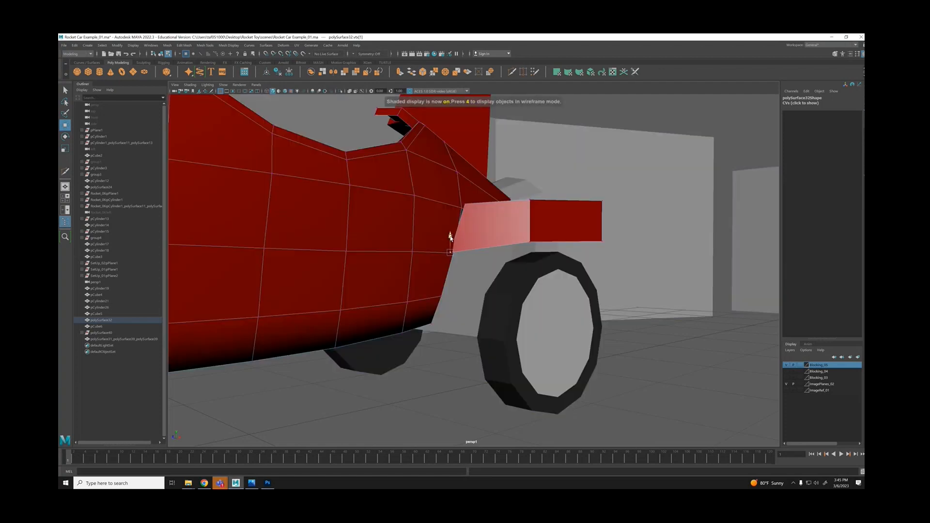
pyautogui.keyDown('alt'); pyautogui.moveTo(450, 237); pyautogui.dragTo(477, 264); pyautogui.keyUp('alt')
pyautogui.press('w')
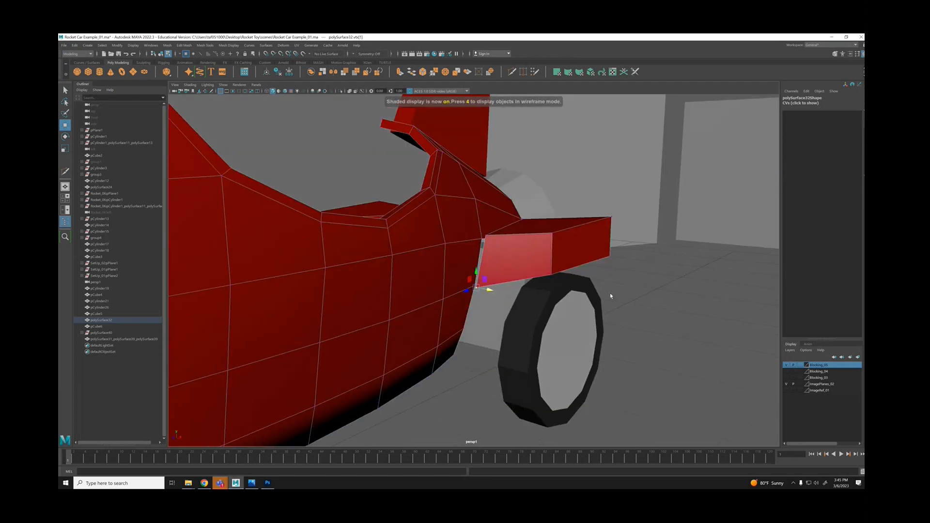
pyautogui.click(641, 277)
pyautogui.scroll(-5, 642, 276)
pyautogui.keyDown('alt'); pyautogui.moveTo(630, 276); pyautogui.dragTo(454, 259); pyautogui.keyUp('alt')
pyautogui.keyDown('alt'); pyautogui.moveTo(455, 259); pyautogui.dragTo(560, 292, button='right'); pyautogui.keyUp('alt')
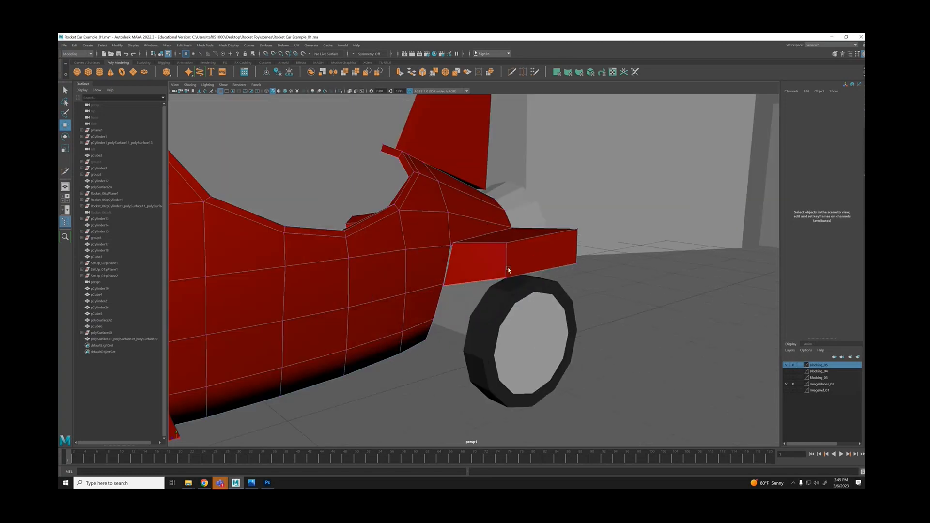
pyautogui.keyDown('alt'); pyautogui.moveTo(487, 266); pyautogui.dragTo(460, 288); pyautogui.keyUp('alt')
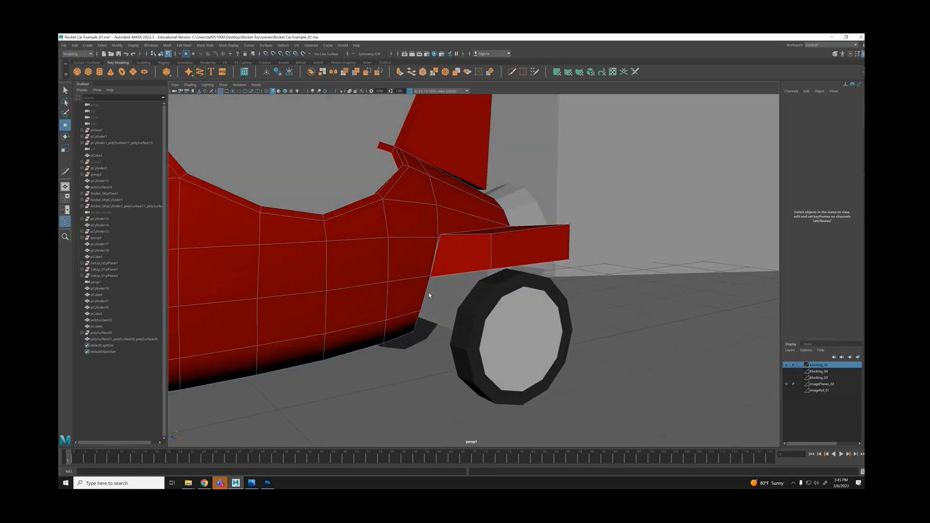
# Delete the slanted face at the front of the rear fender block, beside the body's rear opening.
pyautogui.moveTo(444, 264); pyautogui.dragTo(455, 265, button='right')
pyautogui.click(460, 263)
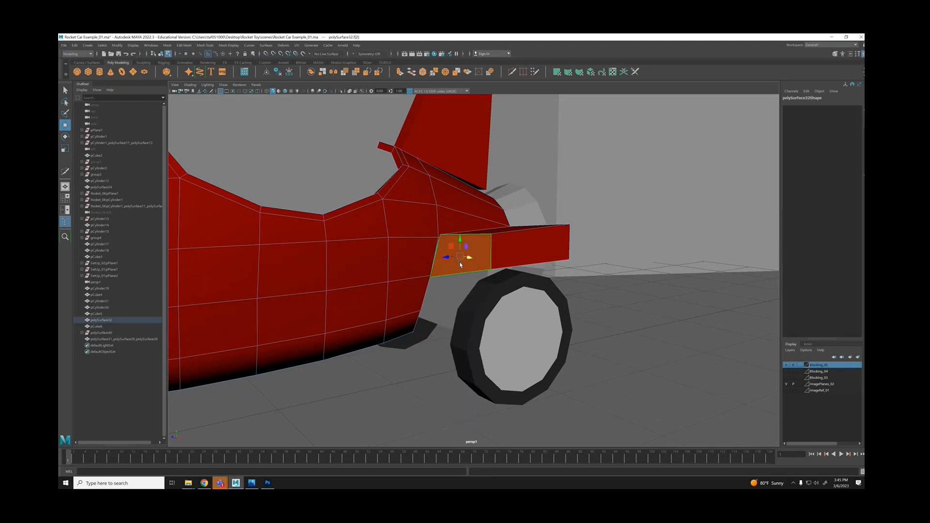
pyautogui.press('Delete')
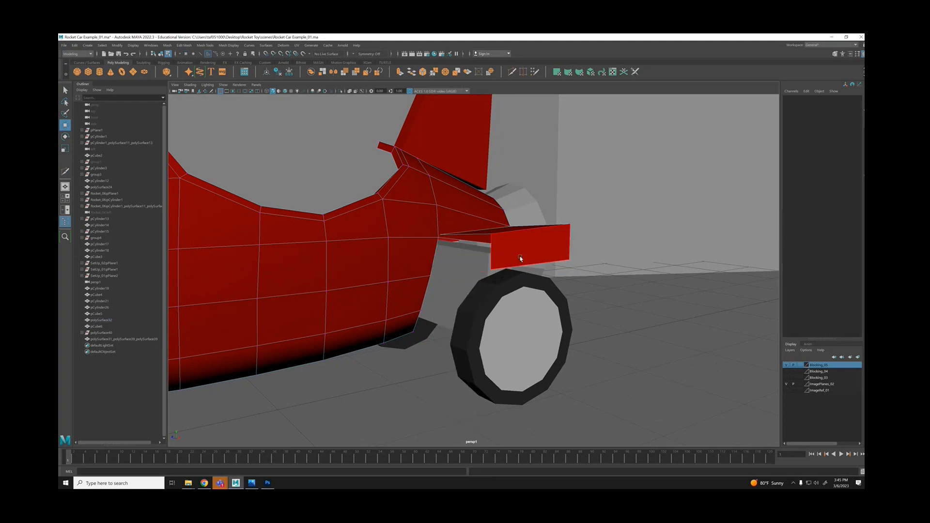
pyautogui.keyDown('alt'); pyautogui.moveTo(520, 258); pyautogui.dragTo(455, 266); pyautogui.keyUp('alt')
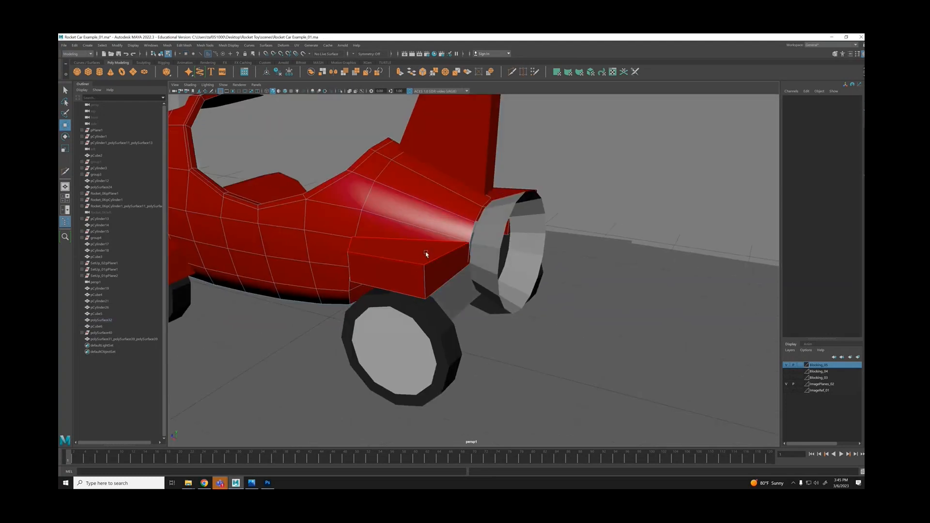
pyautogui.click(425, 252)
pyautogui.click(443, 269)
pyautogui.click(394, 274)
pyautogui.keyDown('alt'); pyautogui.moveTo(552, 282); pyautogui.dragTo(608, 284); pyautogui.keyUp('alt')
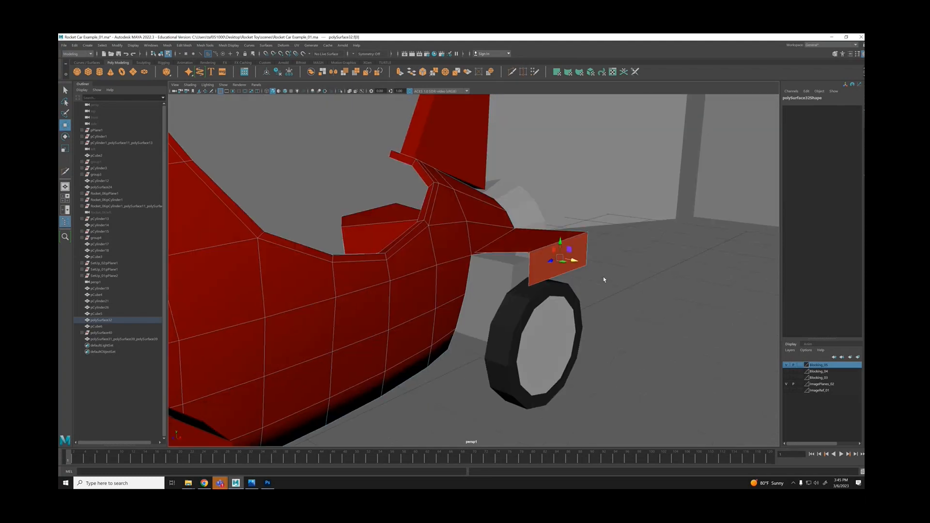
pyautogui.moveTo(514, 256)
pyautogui.keyDown('alt'); pyautogui.mouseDown()
pyautogui.moveTo(498, 246)
pyautogui.moveTo(513, 263)
pyautogui.mouseUp(); pyautogui.keyUp('alt')
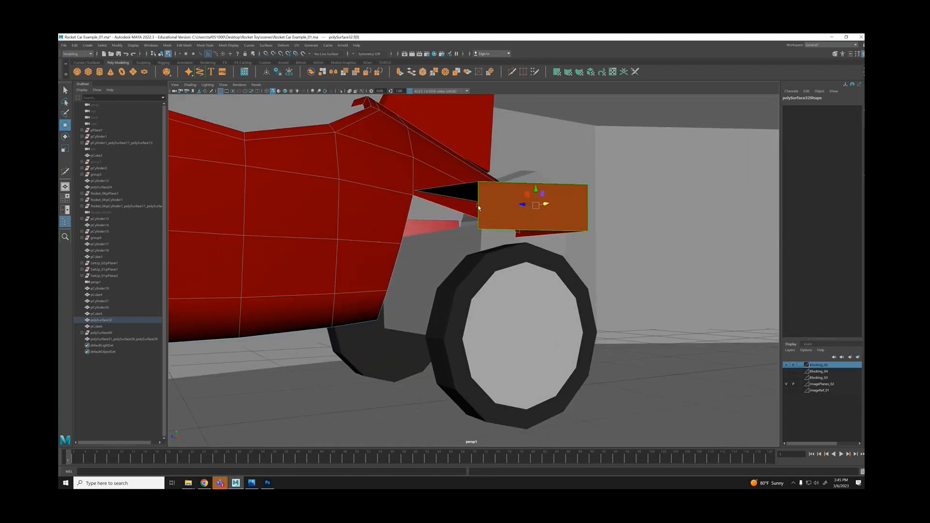
pyautogui.keyDown('alt'); pyautogui.moveTo(450, 264); pyautogui.dragTo(454, 252); pyautogui.keyUp('alt')
pyautogui.press('g')
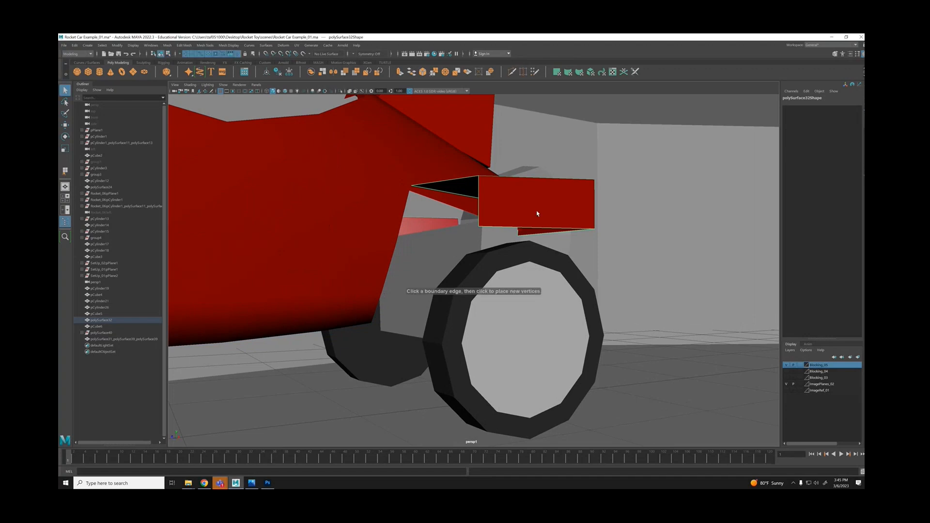
pyautogui.keyDown('alt'); pyautogui.moveTo(548, 178); pyautogui.dragTo(551, 192); pyautogui.keyUp('alt')
pyautogui.click(475, 264)
pyautogui.keyDown('alt'); pyautogui.moveTo(586, 288); pyautogui.dragTo(521, 258); pyautogui.keyUp('alt')
pyautogui.click(531, 272)
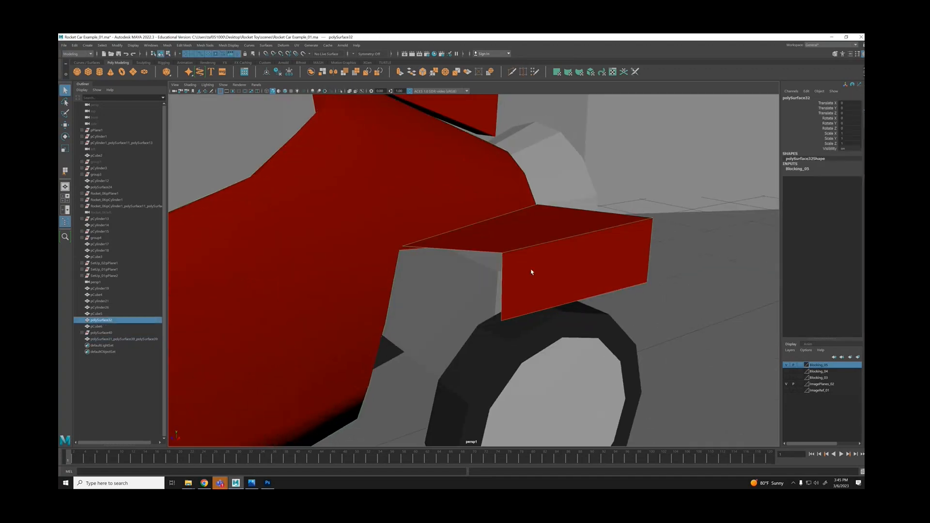
# Show wireframe on the shaded models and extrude the fender's outer front vertical edge forward and down toward the body's lower border.
pyautogui.moveTo(528, 267); pyautogui.dragTo(528, 251, button='right')
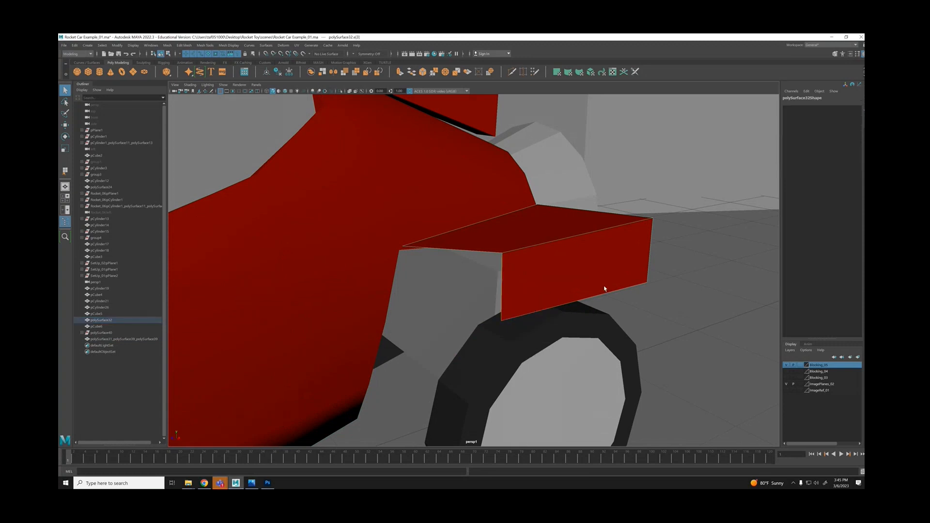
pyautogui.keyDown('alt'); pyautogui.moveTo(605, 289); pyautogui.dragTo(231, 153, button='right'); pyautogui.keyUp('alt')
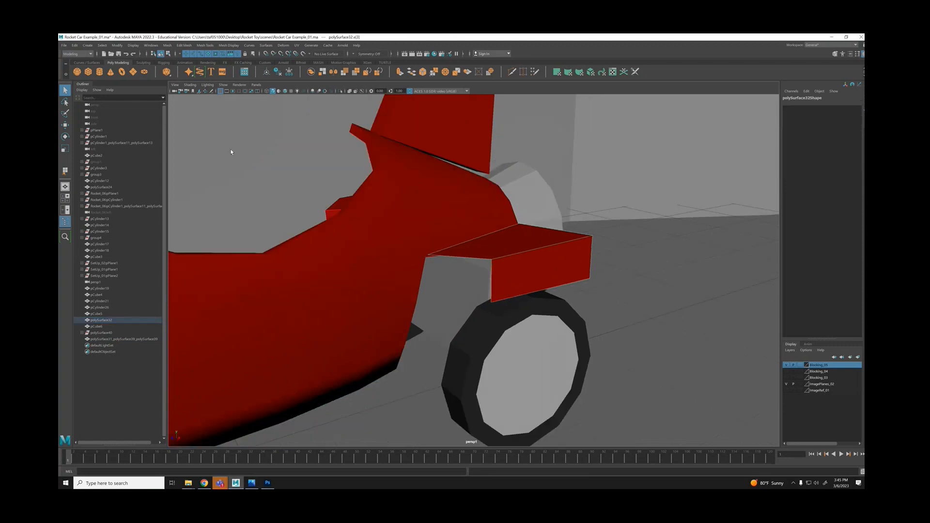
pyautogui.click(285, 92)
pyautogui.keyDown('alt'); pyautogui.moveTo(469, 237); pyautogui.dragTo(477, 242, button='middle'); pyautogui.keyUp('alt')
pyautogui.keyDown('alt'); pyautogui.moveTo(476, 242); pyautogui.dragTo(486, 235, button='right'); pyautogui.keyUp('alt')
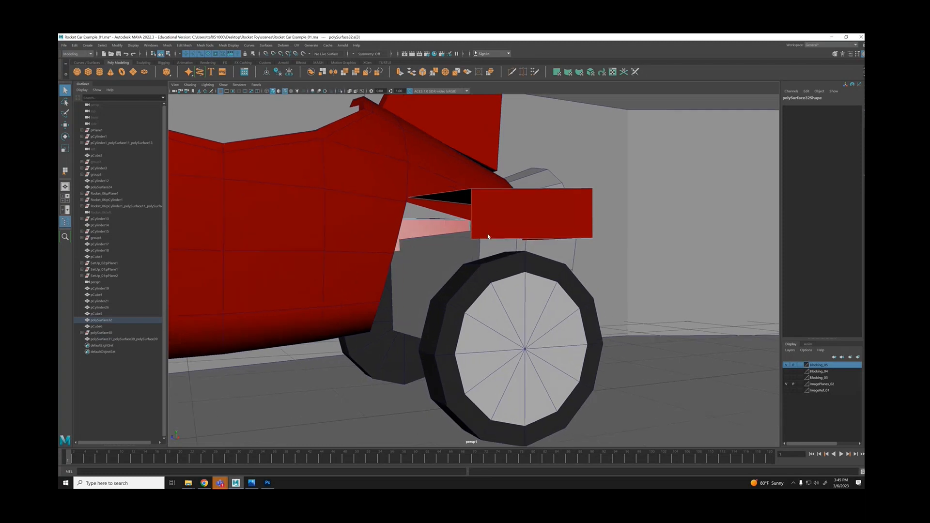
pyautogui.hotkey('ctrl', 'e')
pyautogui.press('w')
pyautogui.moveTo(472, 213); pyautogui.dragTo(402, 310)
# Move the extruded edge's two end vertices onto the lower part of the body's rear opening border.
pyautogui.moveTo(415, 297); pyautogui.dragTo(395, 291, button='right')
pyautogui.click(401, 299)
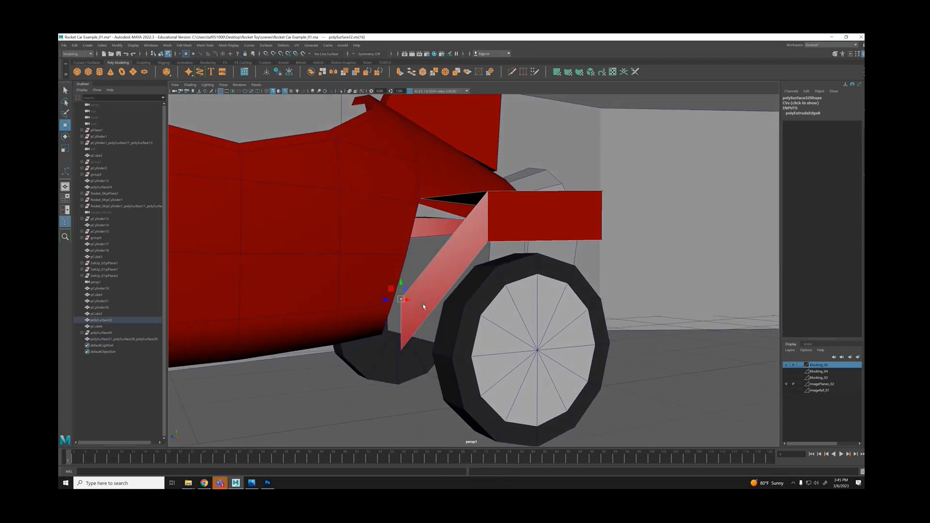
pyautogui.moveTo(402, 299); pyautogui.dragTo(392, 302)
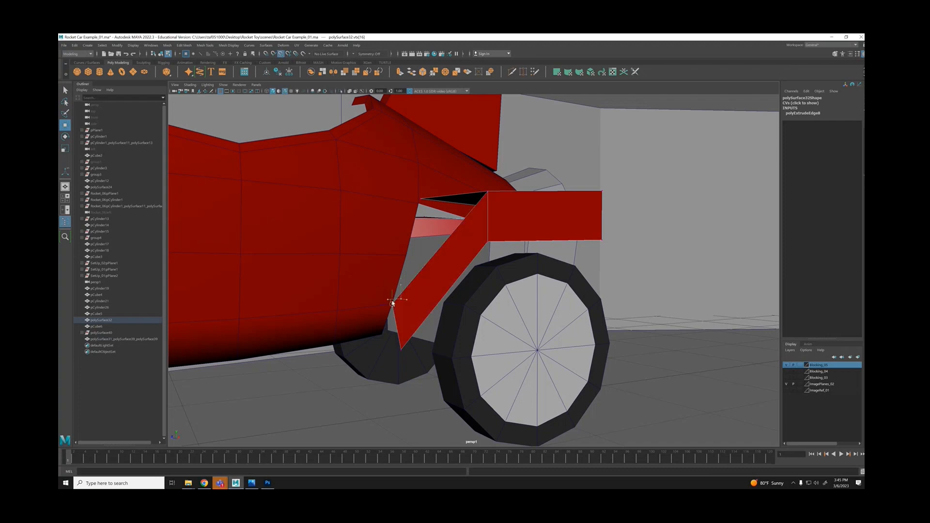
pyautogui.click(400, 346)
pyautogui.moveTo(400, 346); pyautogui.dragTo(384, 339)
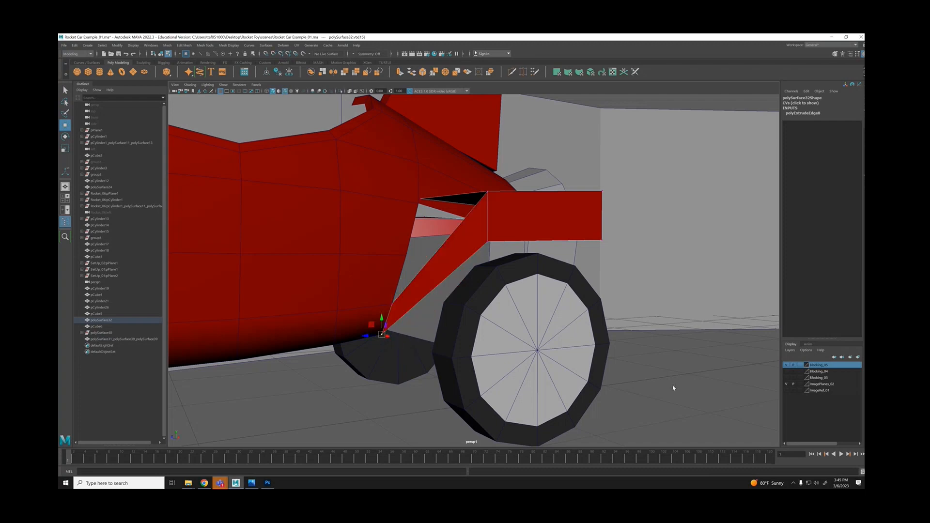
# Restore the textured display and cut a new edge across the middle of the extruded strip between fender and body.
pyautogui.click(674, 389)
pyautogui.scroll(-5, 436, 286)
pyautogui.moveTo(436, 286)
pyautogui.keyDown('alt'); pyautogui.mouseDown()
pyautogui.moveTo(417, 282)
pyautogui.moveTo(441, 284)
pyautogui.moveTo(553, 245)
pyautogui.mouseUp(); pyautogui.keyUp('alt')
pyautogui.press('6')
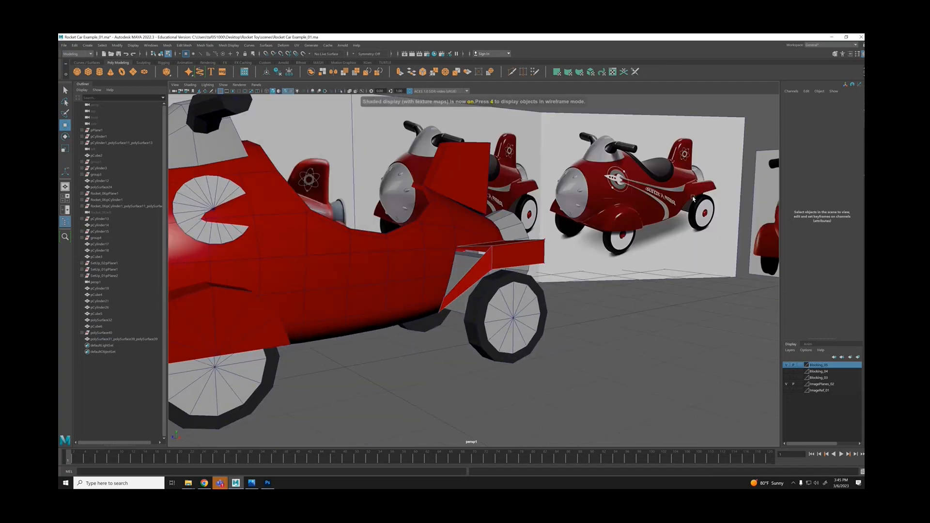
pyautogui.scroll(5, 520, 280)
pyautogui.keyDown('shift'); pyautogui.moveTo(465, 306); pyautogui.dragTo(455, 320, button='right'); pyautogui.keyUp('shift')
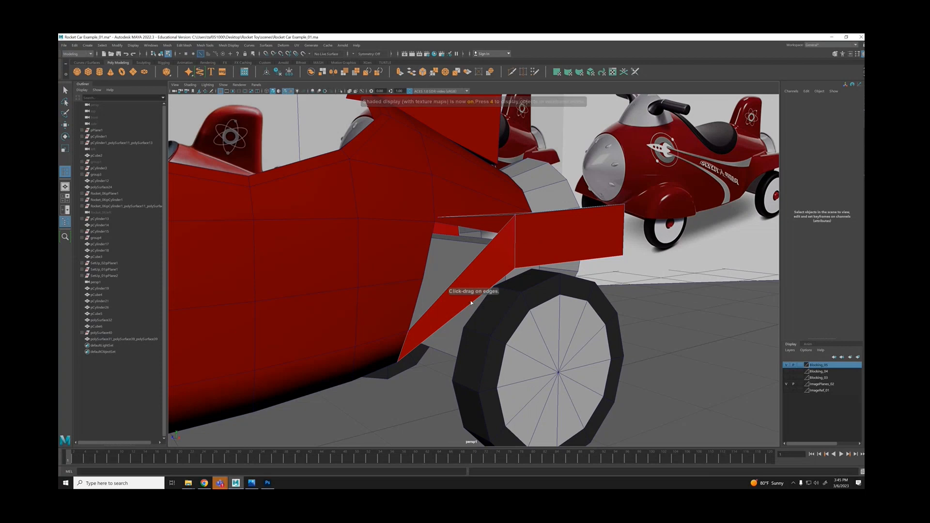
pyautogui.click(465, 306)
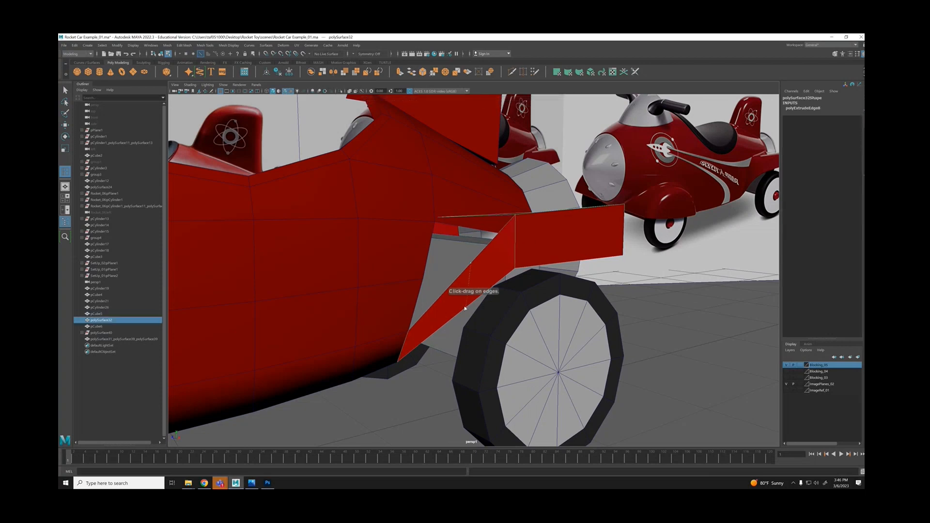
pyautogui.click(466, 309)
pyautogui.hotkey('ctrl', 'z')
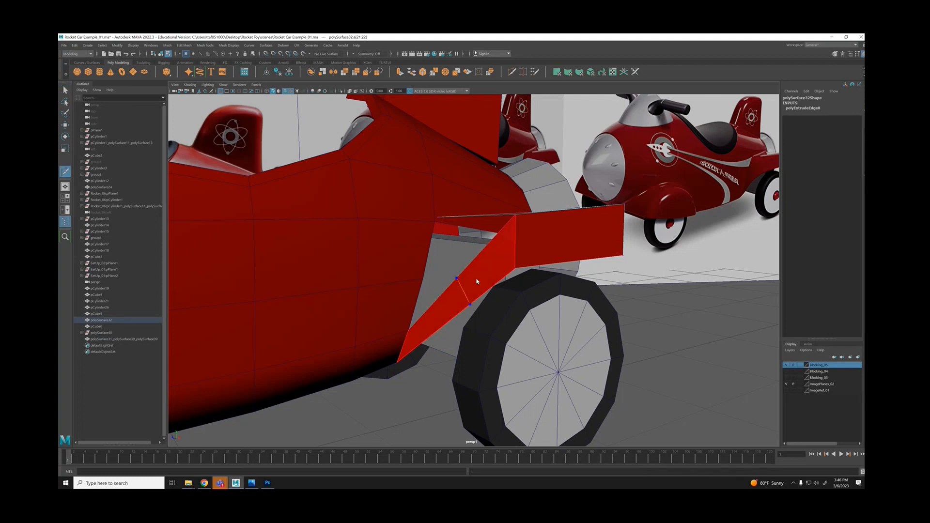
# Move the strip's new middle edge toward the body so the strip arches above the wheel.
pyautogui.press('q')
pyautogui.moveTo(459, 273); pyautogui.dragTo(458, 257, button='right')
pyautogui.click(466, 294)
pyautogui.press('w')
pyautogui.moveTo(462, 279)
pyautogui.mouseDown()
pyautogui.moveTo(463, 262)
pyautogui.moveTo(453, 277)
pyautogui.mouseUp()
pyautogui.moveTo(355, 251); pyautogui.dragTo(451, 321)
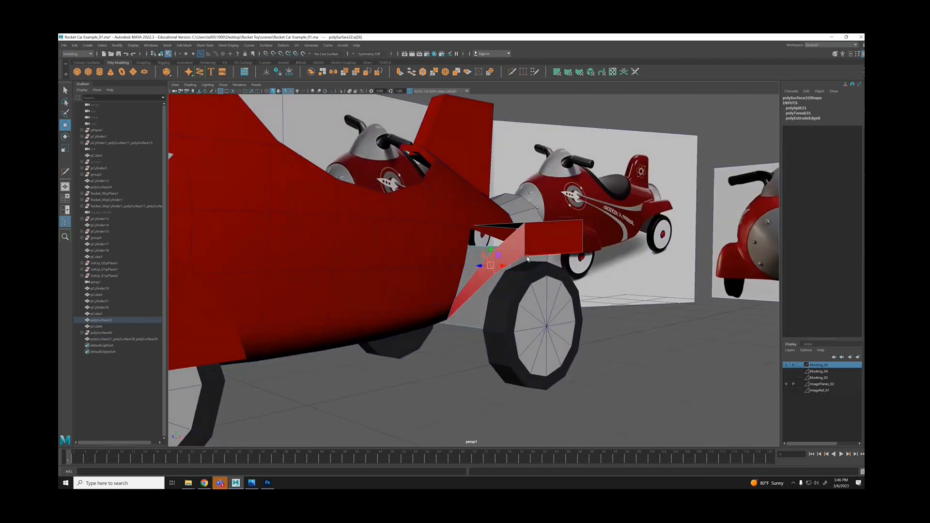
pyautogui.keyDown('alt'); pyautogui.moveTo(468, 311); pyautogui.dragTo(494, 312); pyautogui.keyUp('alt')
pyautogui.click(636, 345)
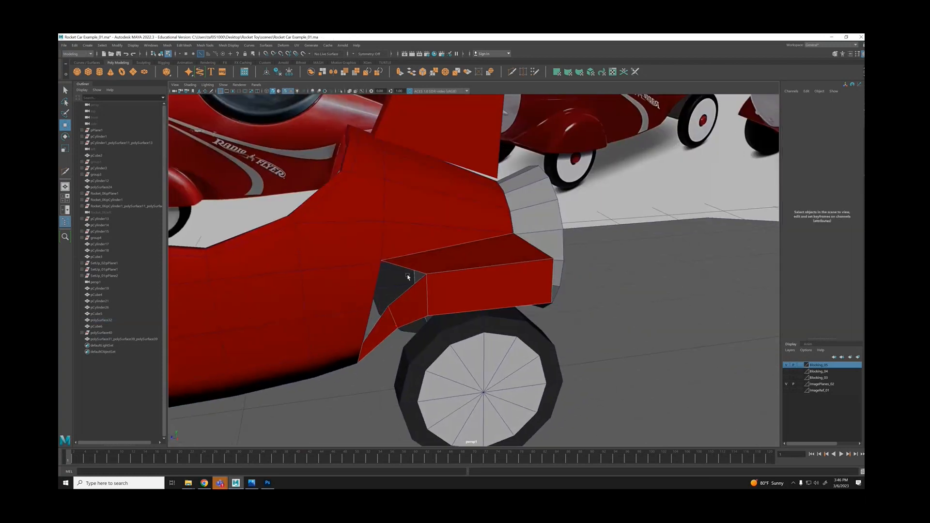
# Lower the outer top edge of the rear fender slightly so its top face slopes outward.
pyautogui.moveTo(408, 276)
pyautogui.keyDown('alt'); pyautogui.mouseDown()
pyautogui.moveTo(405, 266)
pyautogui.moveTo(364, 308)
pyautogui.moveTo(374, 267)
pyautogui.moveTo(400, 269)
pyautogui.mouseUp(); pyautogui.keyUp('alt')
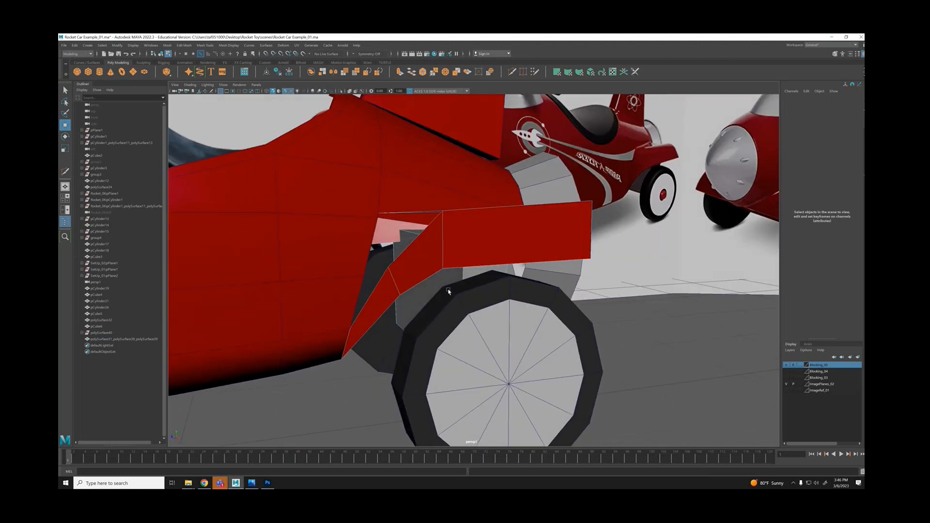
pyautogui.keyDown('alt'); pyautogui.moveTo(448, 290); pyautogui.dragTo(477, 264); pyautogui.keyUp('alt')
pyautogui.moveTo(478, 248); pyautogui.dragTo(459, 252, button='right')
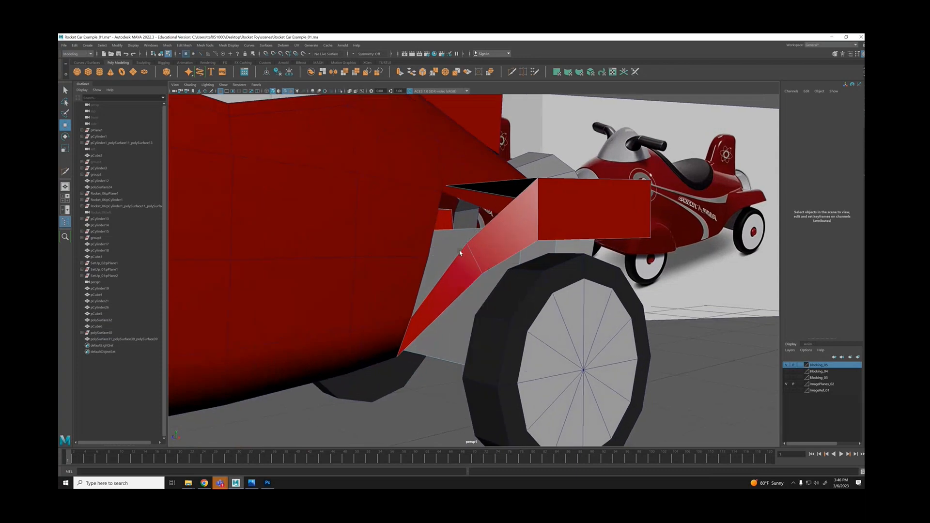
pyautogui.click(466, 248)
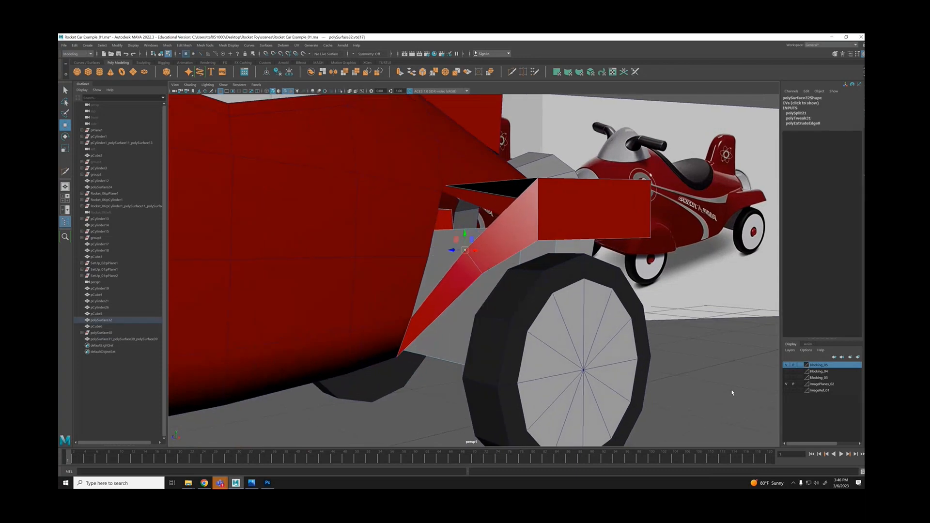
pyautogui.click(740, 409)
pyautogui.keyDown('alt'); pyautogui.moveTo(639, 293); pyautogui.dragTo(510, 230); pyautogui.keyUp('alt')
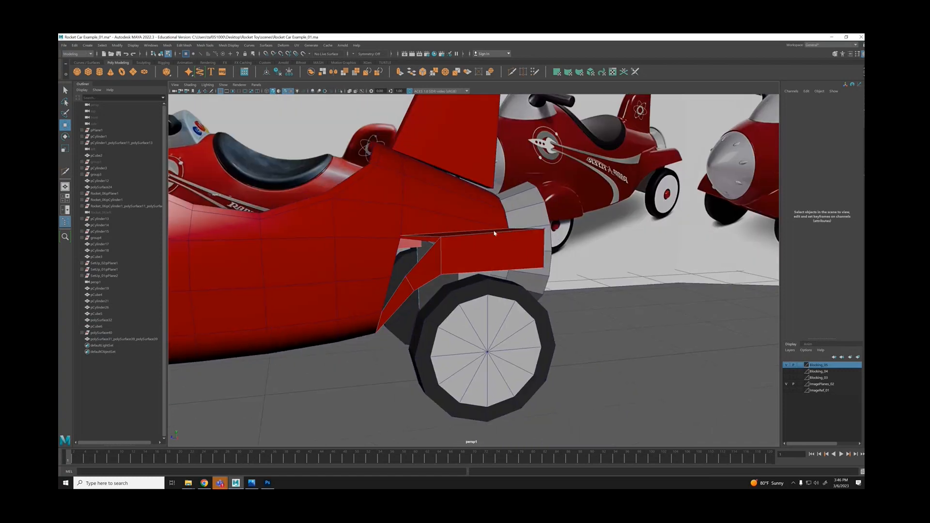
pyautogui.moveTo(495, 234); pyautogui.dragTo(496, 229, button='right')
pyautogui.click(496, 232)
pyautogui.moveTo(493, 215); pyautogui.dragTo(493, 221)
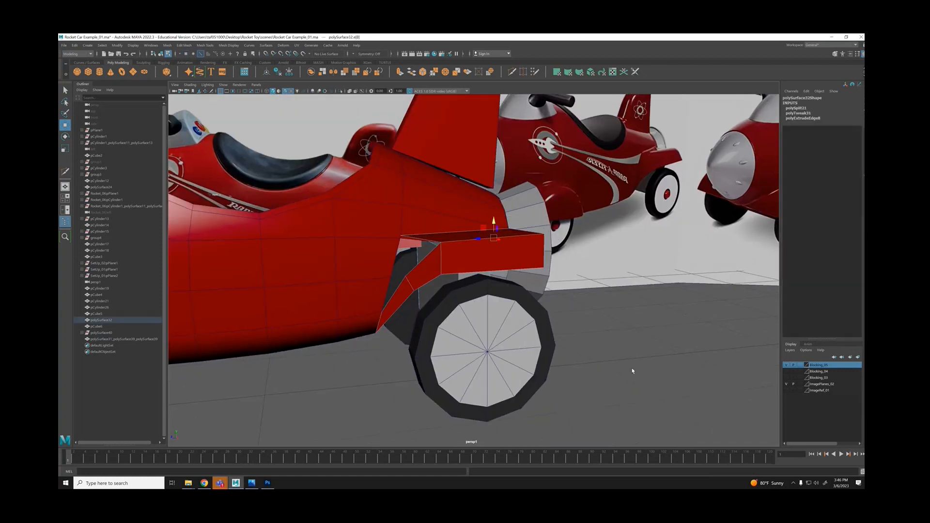
pyautogui.click(633, 370)
# Try to fill the gap between the fender's top front edge and the bent strip with an appended polygon.
pyautogui.keyDown('alt'); pyautogui.moveTo(538, 314); pyautogui.dragTo(387, 252); pyautogui.keyUp('alt')
pyautogui.moveTo(412, 304); pyautogui.dragTo(432, 273, button='right')
pyautogui.click(424, 258)
pyautogui.click(432, 289)
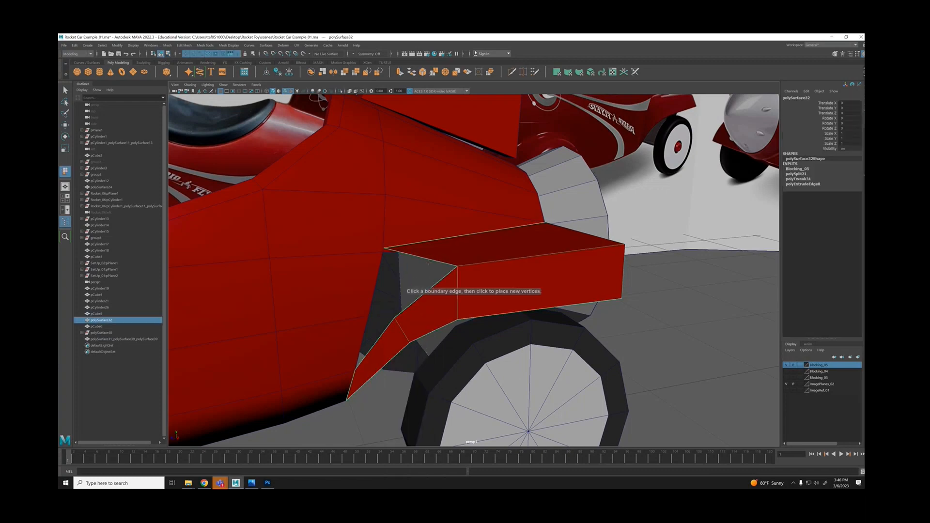
pyautogui.click(427, 258)
pyautogui.click(440, 277)
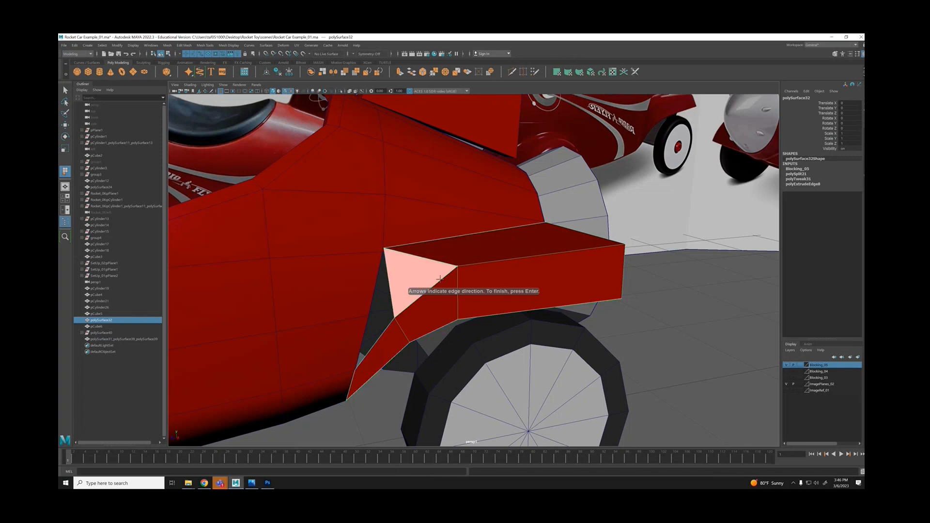
pyautogui.press('Return')
pyautogui.moveTo(439, 278)
pyautogui.keyDown('alt'); pyautogui.mouseDown()
pyautogui.moveTo(404, 313)
pyautogui.moveTo(438, 317)
pyautogui.moveTo(415, 270)
pyautogui.moveTo(422, 275)
pyautogui.mouseUp(); pyautogui.keyUp('alt')
pyautogui.hotkey('ctrl', 'z')
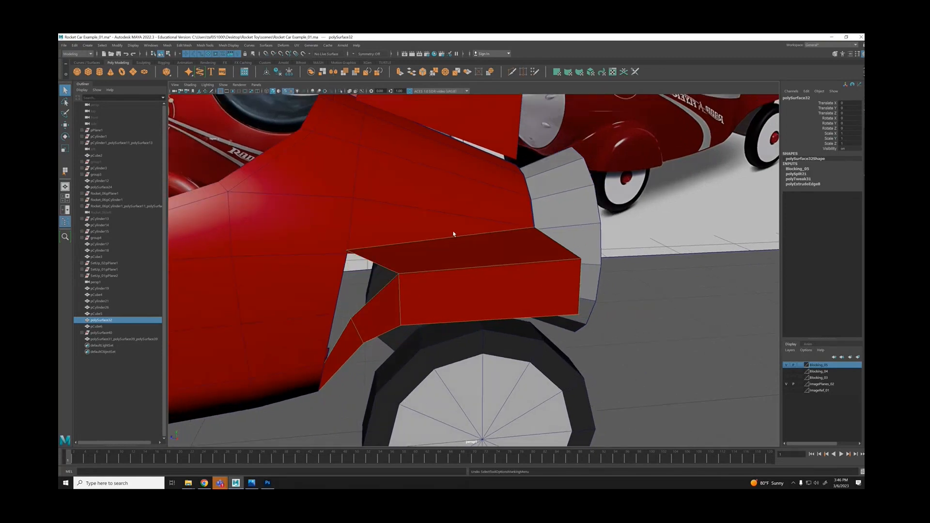
# Multi-Cut an edge across the fender's top face from its outer front corner to about 19% along the inner edge.
pyautogui.keyDown('alt'); pyautogui.moveTo(453, 232); pyautogui.dragTo(417, 256); pyautogui.keyUp('alt')
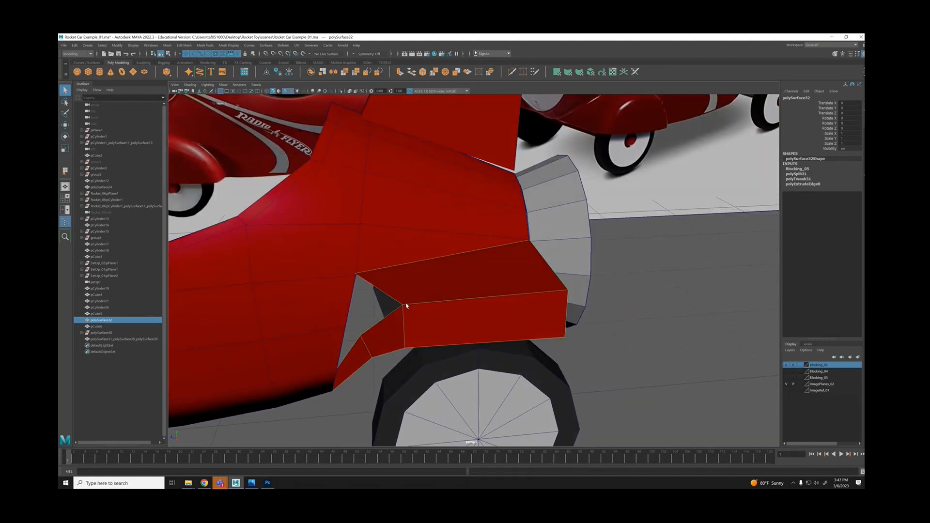
pyautogui.hotkey('ctrl', 'shift', 'x')
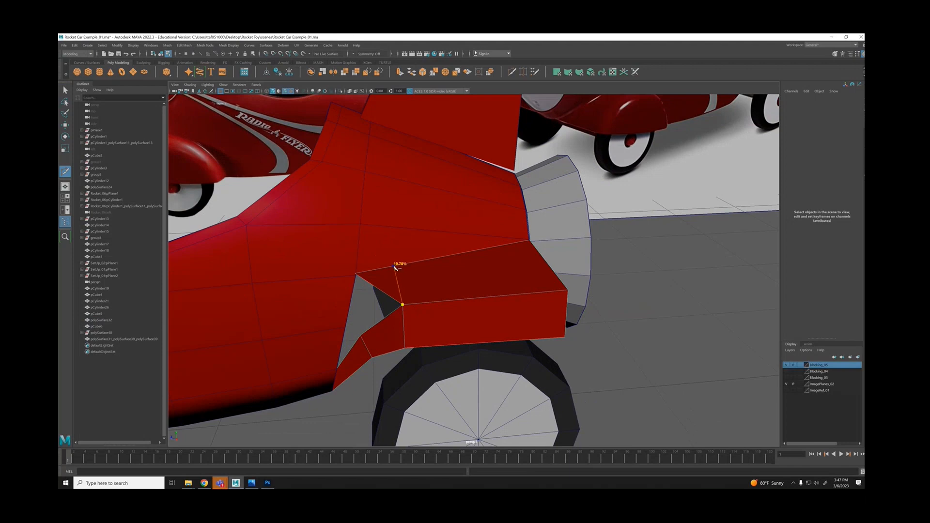
pyautogui.click(395, 266)
pyautogui.press('q')
pyautogui.moveTo(404, 200)
pyautogui.keyDown('alt'); pyautogui.mouseDown()
pyautogui.moveTo(436, 197)
pyautogui.moveTo(415, 199)
pyautogui.mouseUp(); pyautogui.keyUp('alt')
pyautogui.hotkey('ctrl', 'shift', 'x')
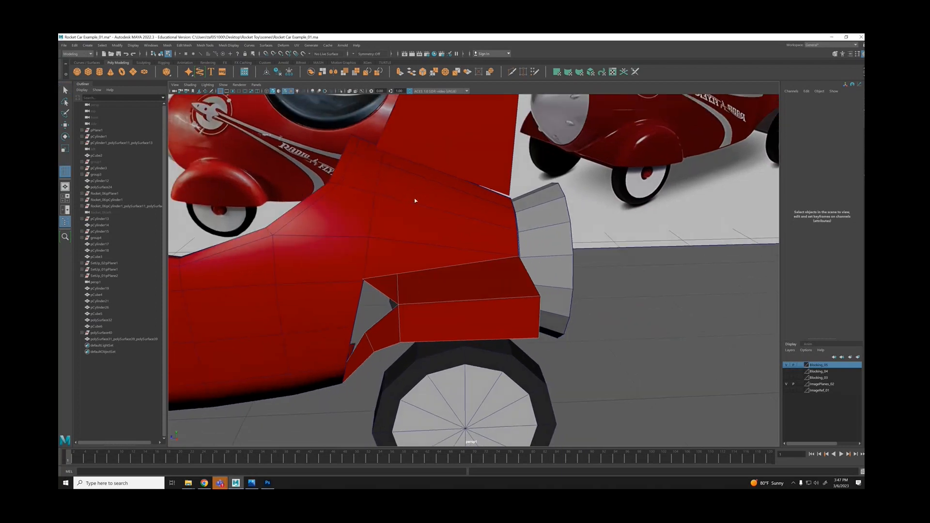
# Insert an edge loop running down the rear side of the body above the fender.
pyautogui.click(417, 206)
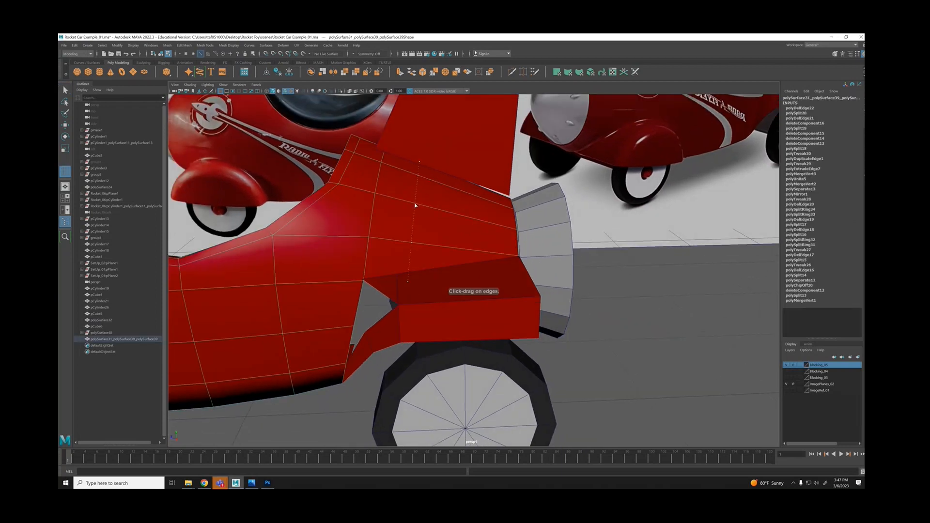
pyautogui.keyDown('ctrl'); pyautogui.click(418, 206); pyautogui.keyUp('ctrl')
pyautogui.keyDown('alt'); pyautogui.moveTo(415, 202); pyautogui.dragTo(400, 232); pyautogui.keyUp('alt')
pyautogui.press('r')
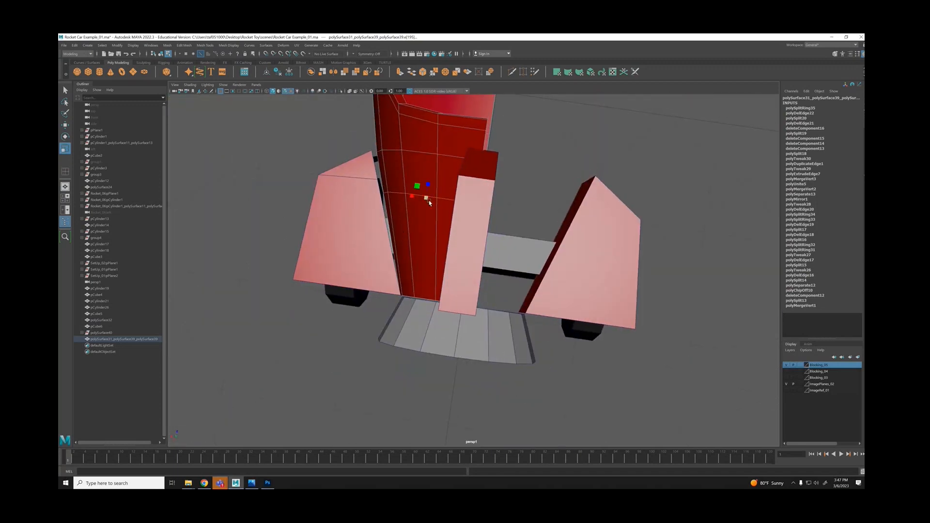
pyautogui.keyDown('alt'); pyautogui.moveTo(430, 209); pyautogui.dragTo(422, 289); pyautogui.keyUp('alt')
# Try snapping the fender's cut vertex on its inner top edge to the end vertex of the body's new edge loop.
pyautogui.moveTo(406, 305); pyautogui.dragTo(412, 280, button='right')
pyautogui.click(418, 300)
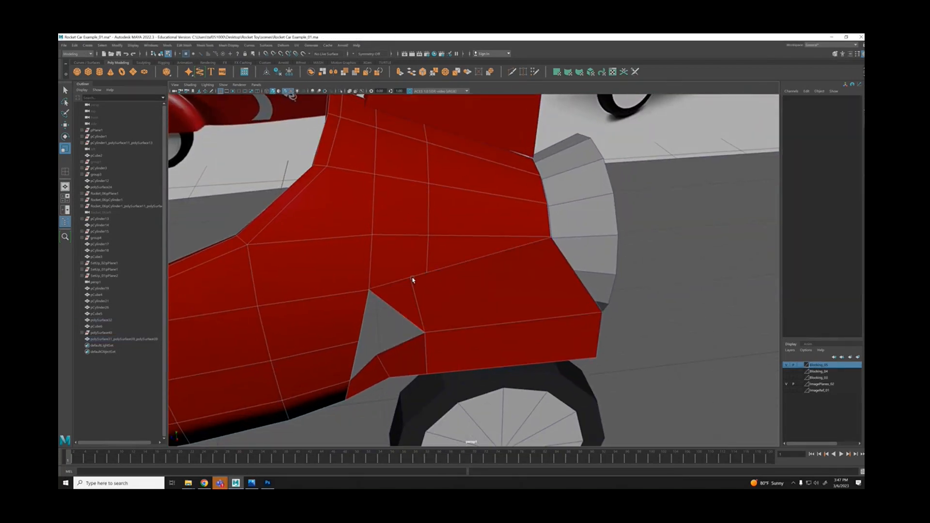
pyautogui.click(411, 278)
pyautogui.press('w')
pyautogui.press('v')
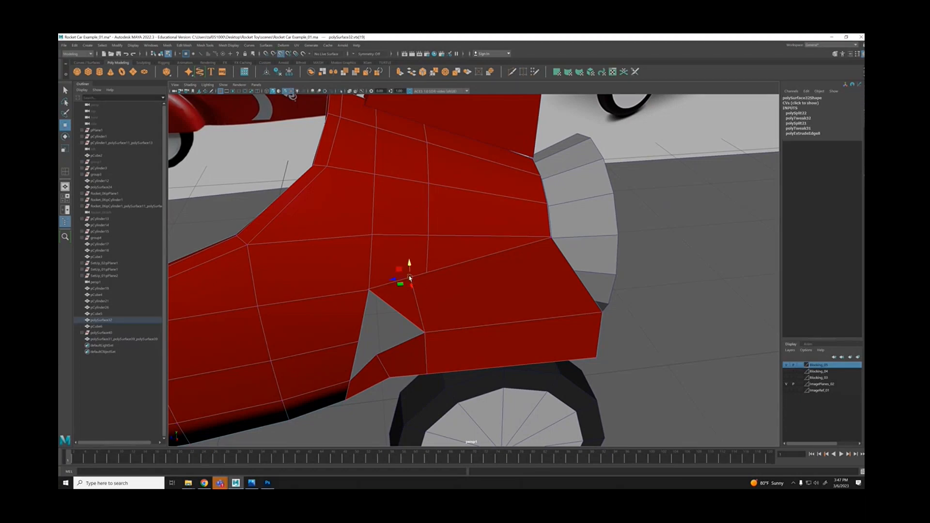
pyautogui.moveTo(410, 278)
pyautogui.mouseDown()
pyautogui.moveTo(430, 276)
pyautogui.moveTo(424, 284)
pyautogui.mouseUp()
pyautogui.keyDown('alt'); pyautogui.moveTo(509, 287); pyautogui.dragTo(442, 248); pyautogui.keyUp('alt')
# Try to merge the overlapping fender and body vertices, and undo the merge and the snap.
pyautogui.moveTo(424, 217); pyautogui.dragTo(450, 249)
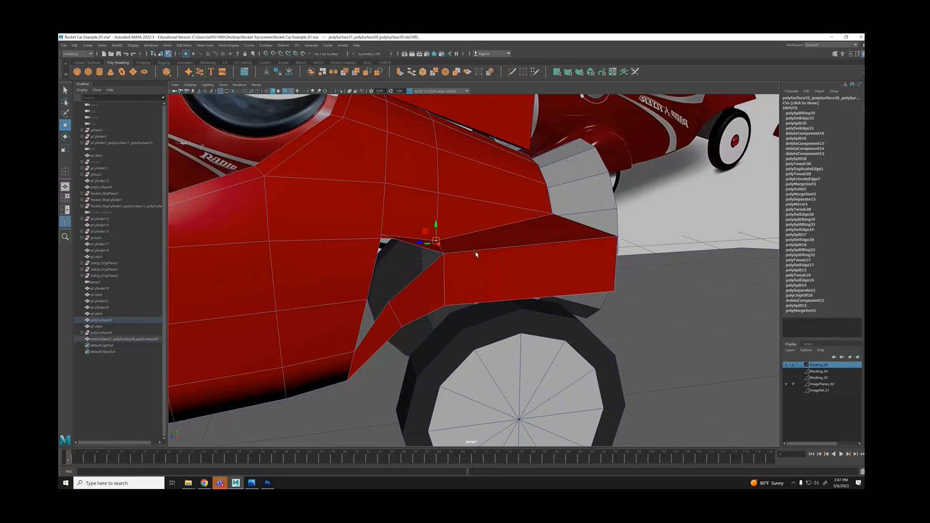
pyautogui.click(474, 252)
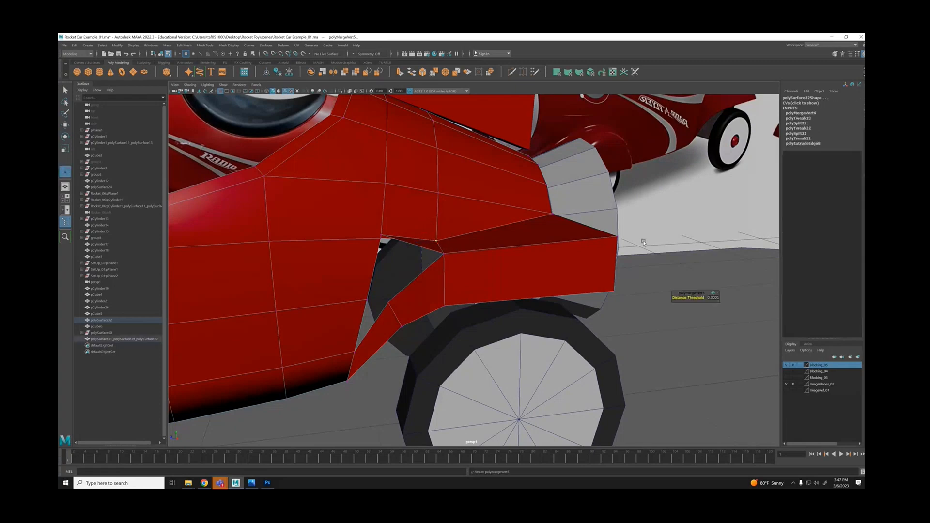
pyautogui.click(438, 242)
pyautogui.press('w')
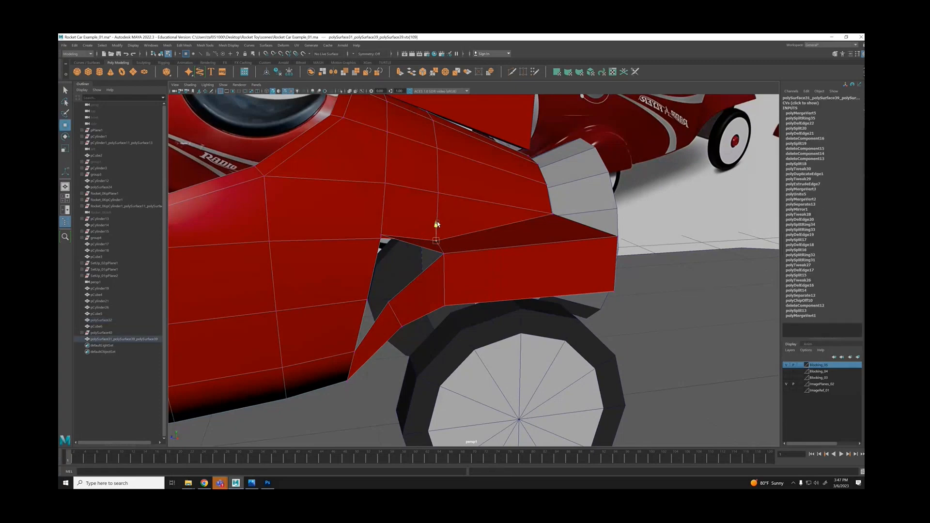
pyautogui.keyDown('alt'); pyautogui.moveTo(601, 326); pyautogui.dragTo(681, 237); pyautogui.keyUp('alt')
pyautogui.rightClick(687, 206)
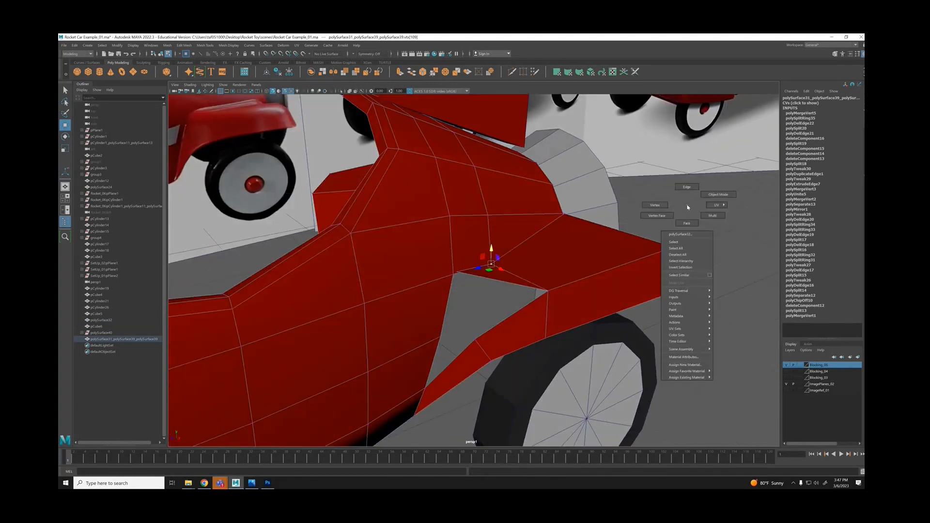
pyautogui.hotkey('ctrl', 'z')
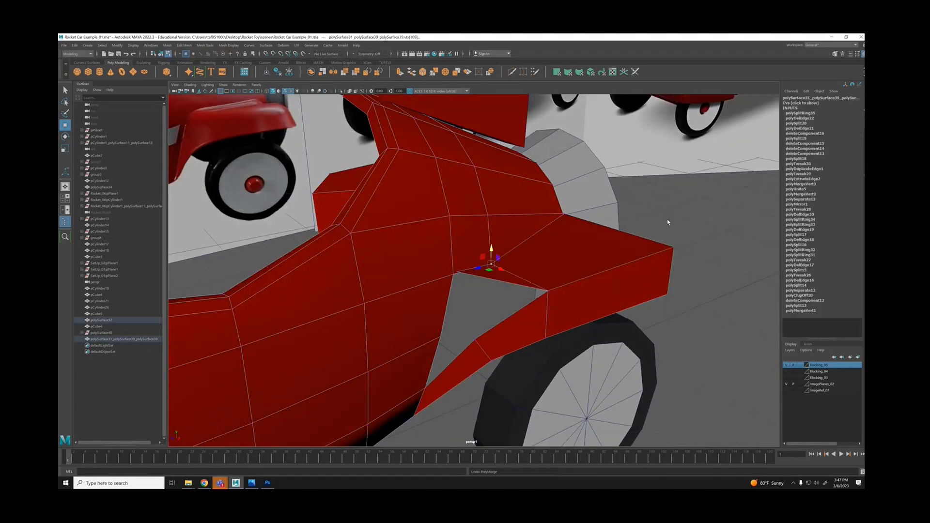
pyautogui.hotkey('ctrl', 'z')
# Snap the fender's rear inner top vertex to the body's rear lower corner beside the exhaust ring.
pyautogui.keyDown('alt'); pyautogui.moveTo(681, 222); pyautogui.dragTo(465, 287); pyautogui.keyUp('alt')
pyautogui.click(415, 282)
pyautogui.keyDown('alt'); pyautogui.moveTo(465, 287); pyautogui.dragTo(494, 307, button='right'); pyautogui.keyUp('alt')
pyautogui.press('q')
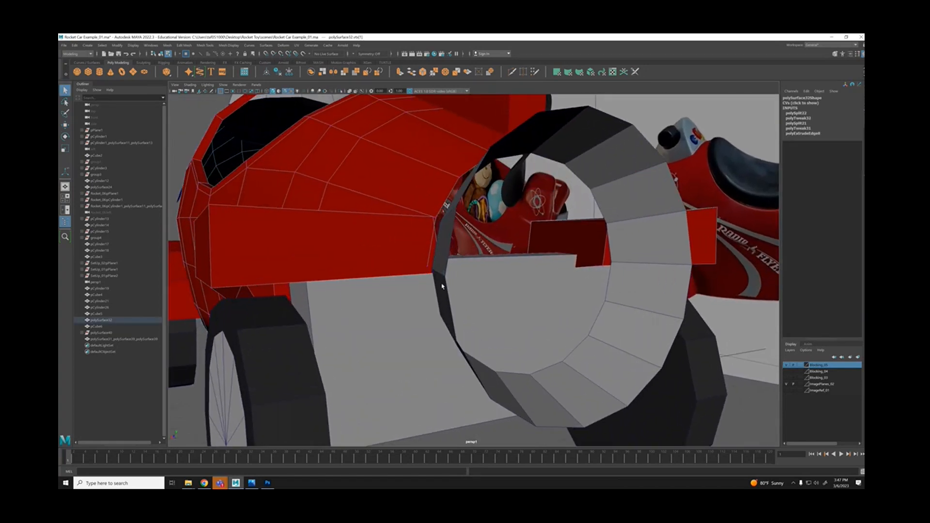
pyautogui.press('w')
pyautogui.moveTo(443, 275); pyautogui.dragTo(416, 300)
pyautogui.click(412, 301)
pyautogui.press('v')
pyautogui.keyDown('alt'); pyautogui.moveTo(415, 300); pyautogui.dragTo(523, 277); pyautogui.keyUp('alt')
# Multi-Cut a new edge along the rear body side ending just above its back corner, and delete the old edge into that corner.
pyautogui.rightClick(570, 252)
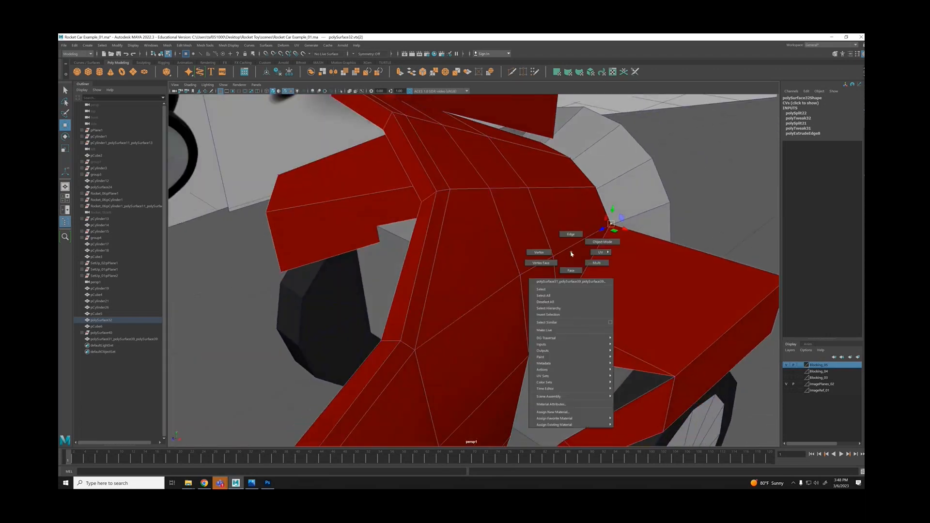
pyautogui.moveTo(572, 270); pyautogui.dragTo(572, 271, button='right')
pyautogui.click(582, 265)
pyautogui.keyDown('alt'); pyautogui.moveTo(582, 265); pyautogui.dragTo(543, 242); pyautogui.keyUp('alt')
pyautogui.moveTo(678, 312); pyautogui.dragTo(707, 303, button='right')
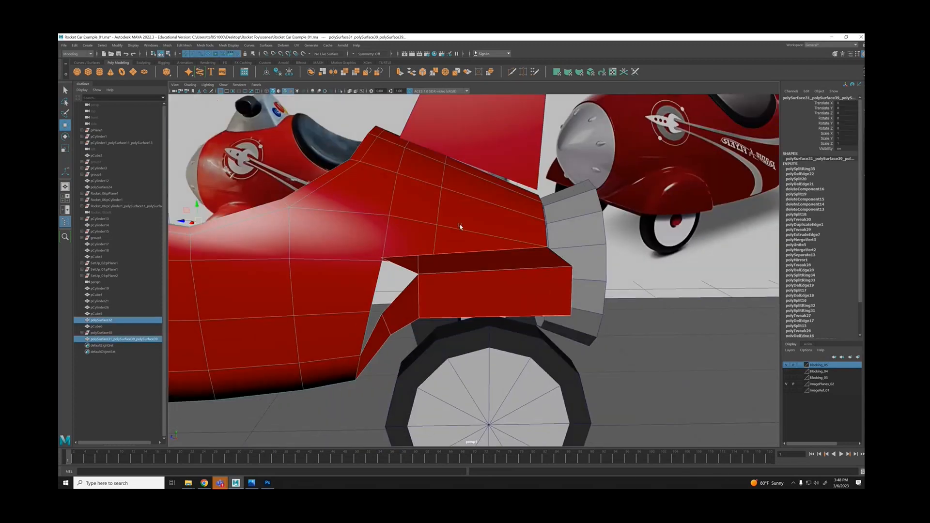
pyautogui.scroll(1, 379, 204)
pyautogui.hotkey('ctrl', 'shift', 'x')
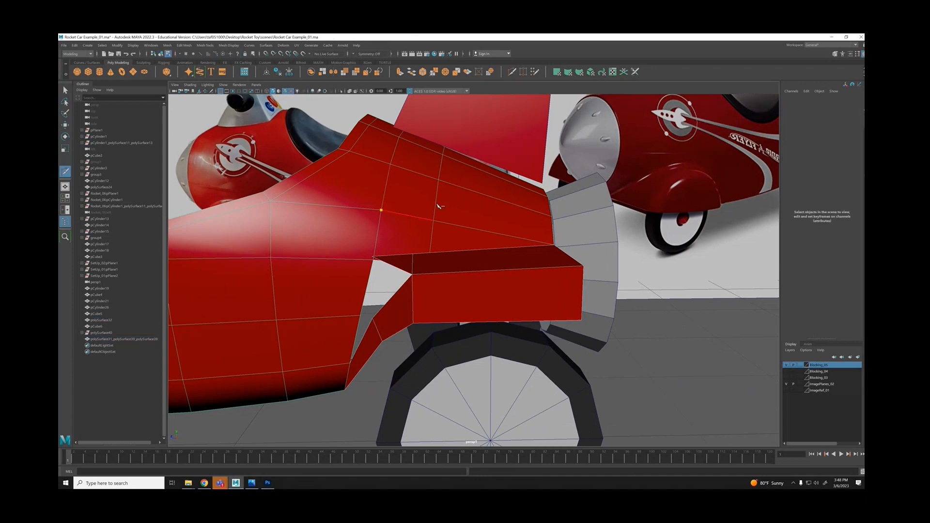
pyautogui.click(554, 242)
pyautogui.press('q')
pyautogui.click(507, 237)
pyautogui.press('Delete')
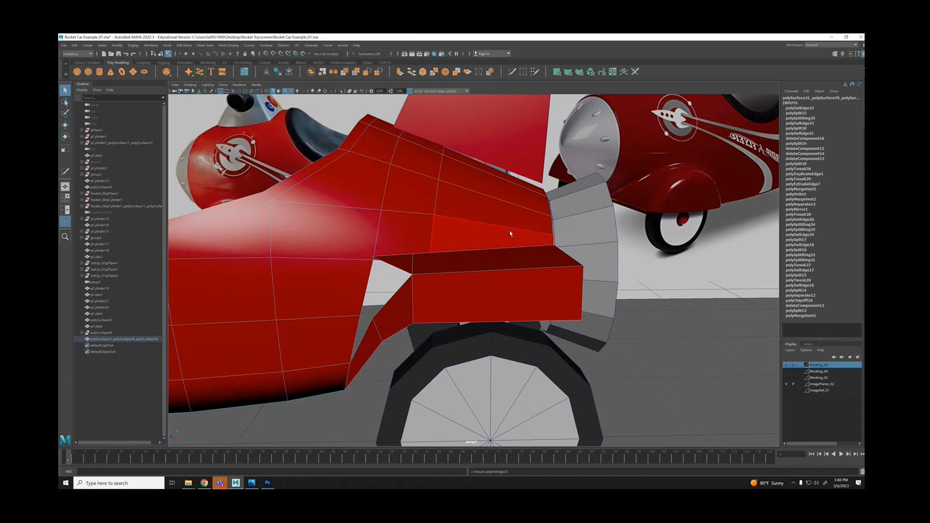
# Snap the cut vertex on the fender's inner top edge to the lower end of the body's edge loop.
pyautogui.keyDown('alt'); pyautogui.moveTo(510, 234); pyautogui.dragTo(377, 217); pyautogui.keyUp('alt')
pyautogui.keyDown('alt'); pyautogui.moveTo(464, 242); pyautogui.dragTo(434, 338); pyautogui.keyUp('alt')
pyautogui.moveTo(433, 312); pyautogui.dragTo(418, 328, button='right')
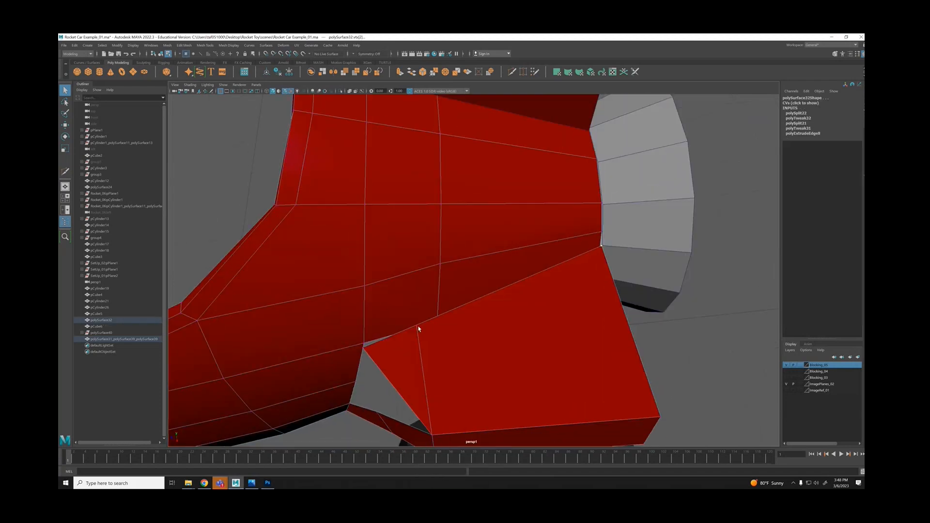
pyautogui.click(417, 325)
pyautogui.press('w')
pyautogui.press('v')
pyautogui.moveTo(418, 326); pyautogui.dragTo(435, 320)
pyautogui.scroll(-6, 548, 362)
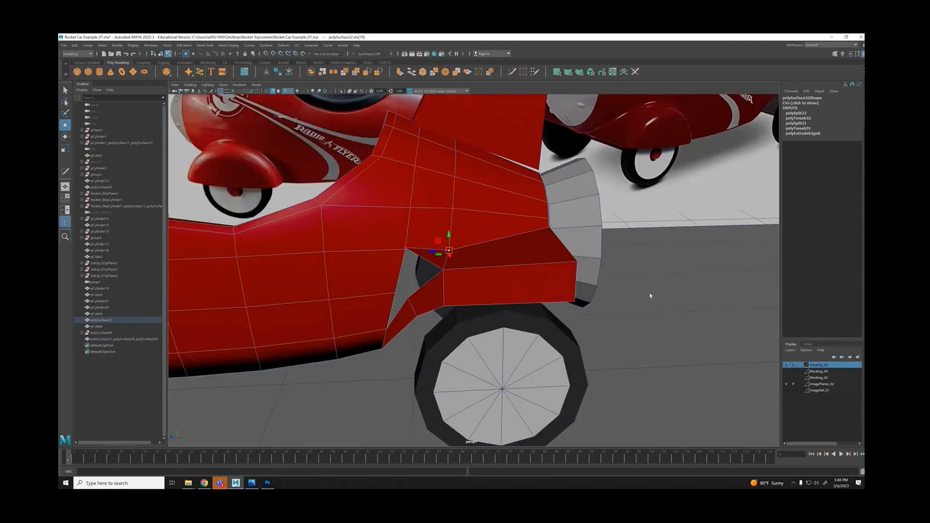
# Combine the body and the fender into one mesh and merge their overlapping vertices at the edge loop.
pyautogui.click(649, 295)
pyautogui.moveTo(439, 241); pyautogui.dragTo(467, 260)
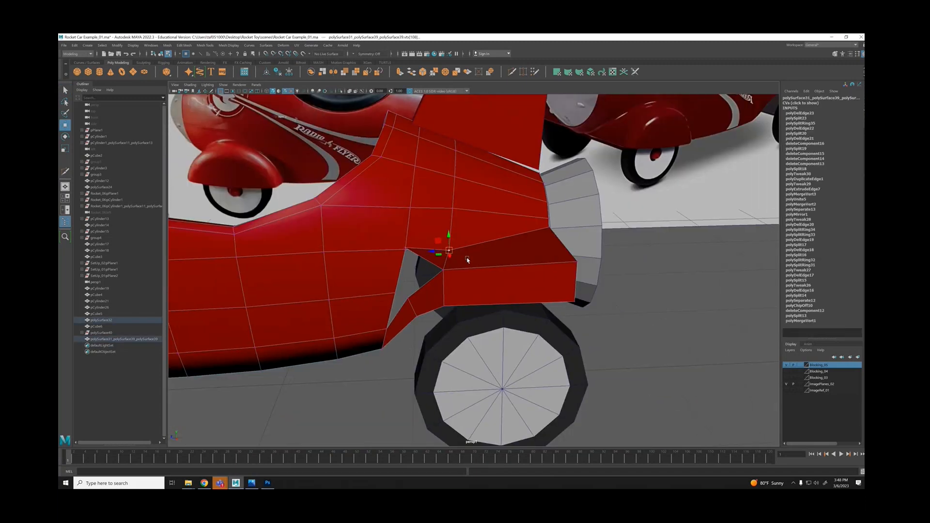
pyautogui.click(623, 311)
pyautogui.moveTo(484, 213); pyautogui.dragTo(515, 203, button='right')
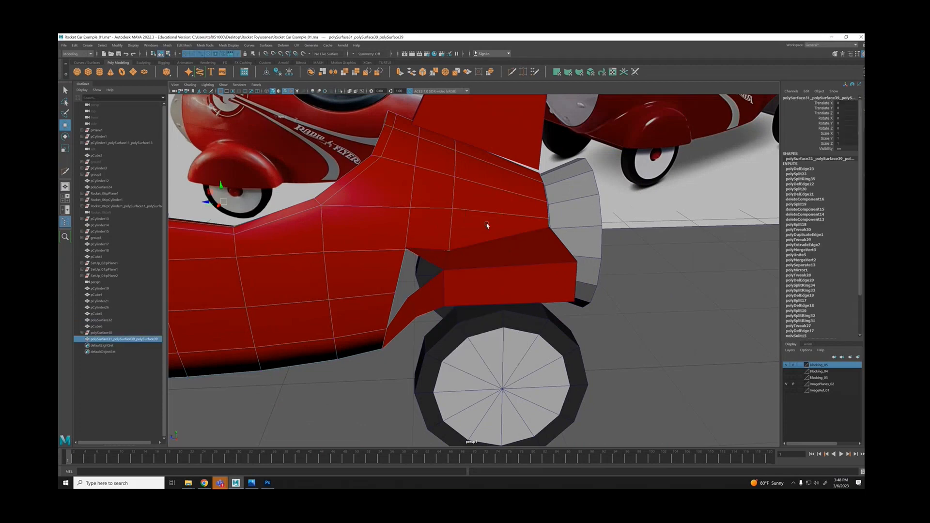
pyautogui.keyDown('shift'); pyautogui.click(512, 280); pyautogui.keyUp('shift')
pyautogui.keyDown('shift'); pyautogui.moveTo(533, 284); pyautogui.dragTo(506, 257, button='right'); pyautogui.keyUp('shift')
pyautogui.click(450, 251)
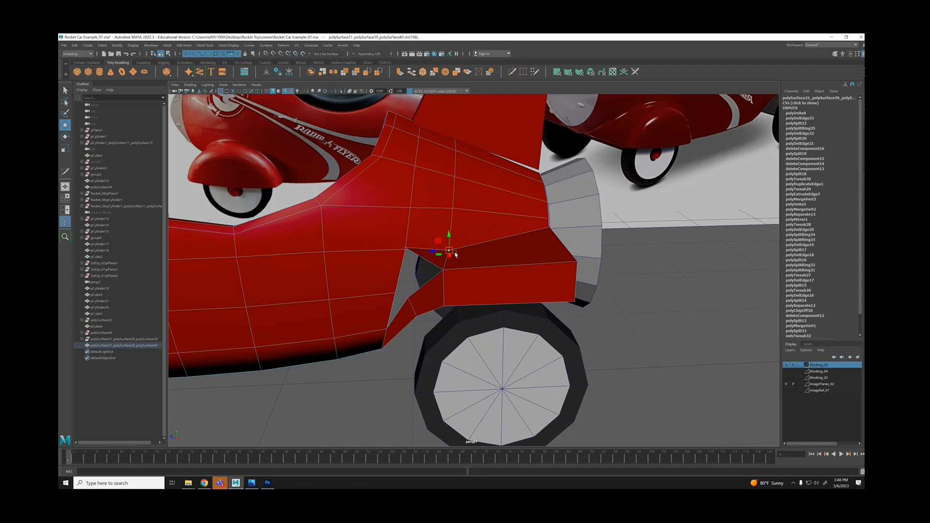
pyautogui.click(619, 318)
pyautogui.scroll(6, 484, 282)
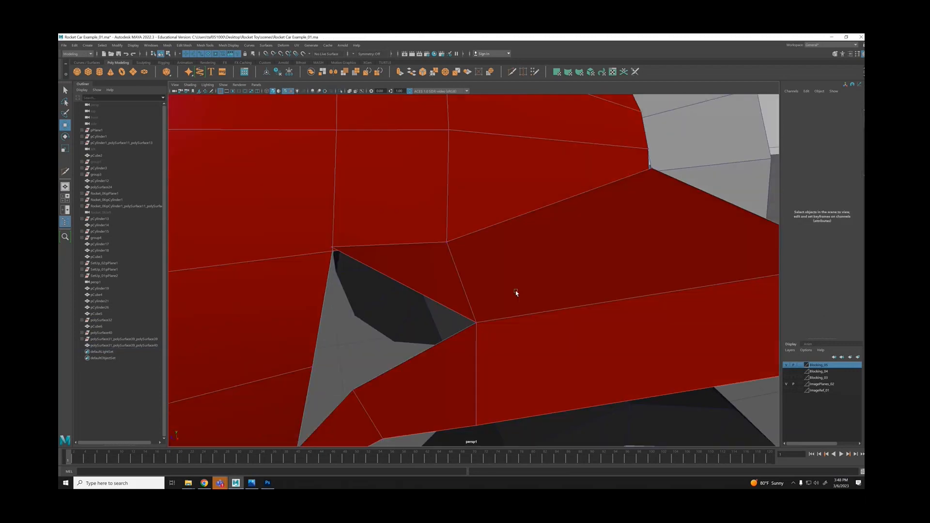
# Multi-Cut an edge from the merged vertex to the fender's rear inner corner and delete the leftover geometry at its back end.
pyautogui.keyDown('alt'); pyautogui.moveTo(516, 293); pyautogui.dragTo(458, 255); pyautogui.keyUp('alt')
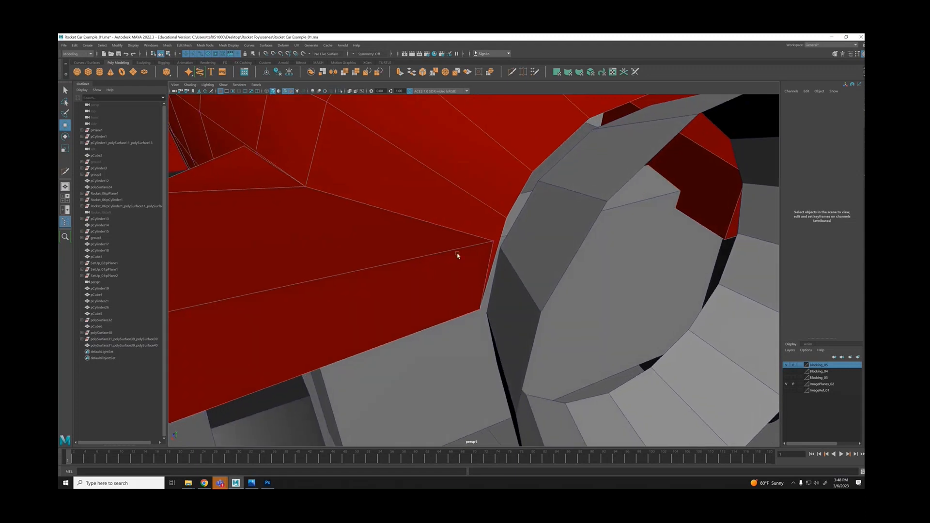
pyautogui.scroll(1, 458, 256)
pyautogui.hotkey('ctrl', 'shift', 'x')
pyautogui.click(300, 188)
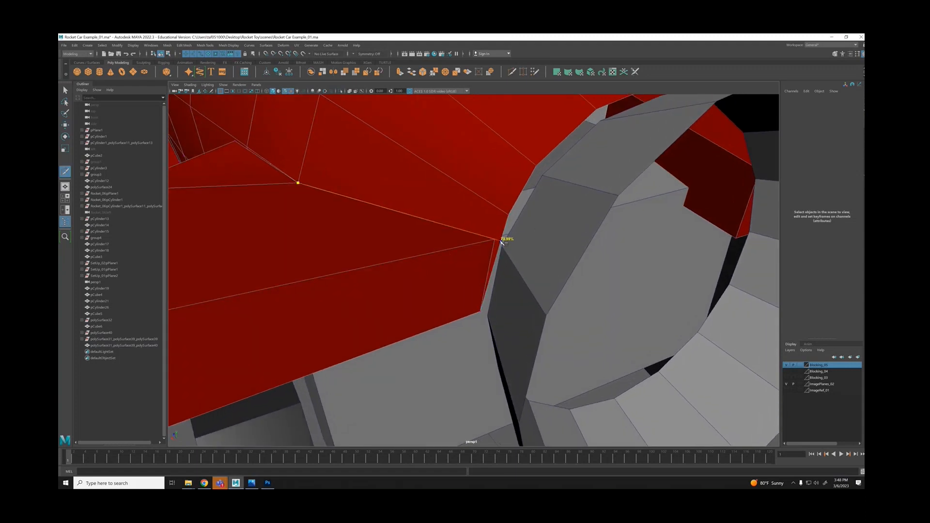
pyautogui.click(501, 242)
pyautogui.press('q')
pyautogui.moveTo(497, 236)
pyautogui.mouseDown(button='right')
pyautogui.moveTo(497, 252)
pyautogui.moveTo(482, 234)
pyautogui.mouseUp(button='right')
pyautogui.click(497, 249)
pyautogui.press('Delete')
# Merge the fender's rear inner top vertex with the body's rear corner vertex.
pyautogui.click(495, 240)
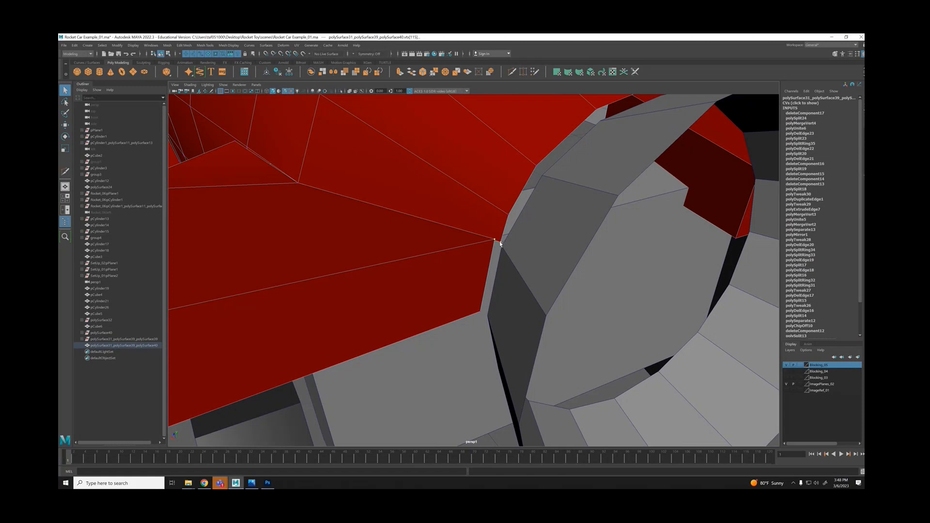
pyautogui.press('g')
pyautogui.keyDown('alt'); pyautogui.moveTo(592, 228); pyautogui.dragTo(407, 257, button='right'); pyautogui.keyUp('alt')
pyautogui.keyDown('alt'); pyautogui.moveTo(407, 257); pyautogui.dragTo(431, 257); pyautogui.keyUp('alt')
# Move the fender's front inner top vertex onto the neighbouring body vertex and merge the two.
pyautogui.click(434, 225)
pyautogui.press('w')
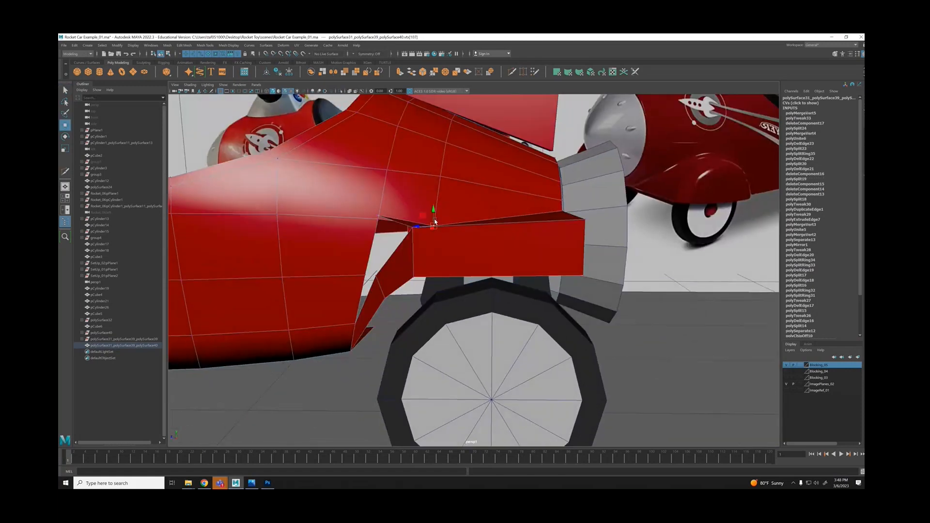
pyautogui.moveTo(432, 215)
pyautogui.mouseDown()
pyautogui.moveTo(433, 205)
pyautogui.moveTo(421, 229)
pyautogui.mouseUp()
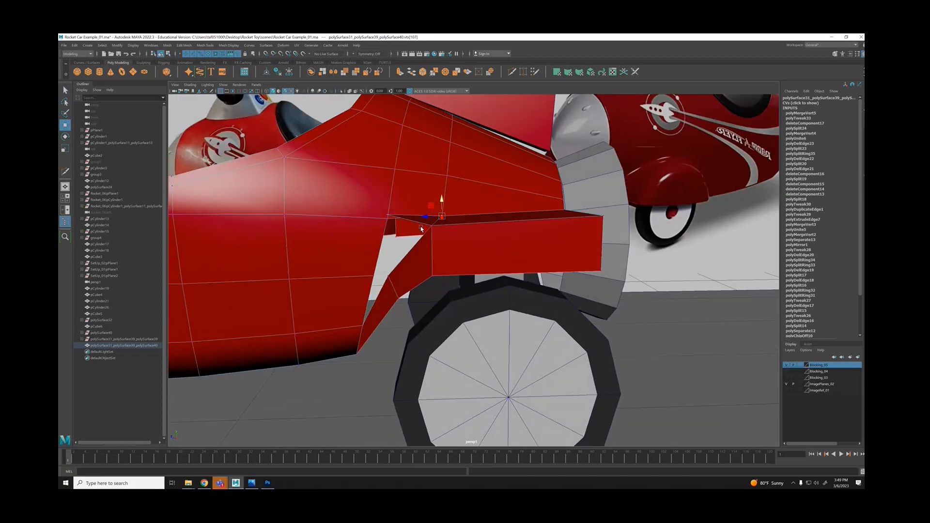
pyautogui.moveTo(391, 216); pyautogui.dragTo(387, 215, button='middle')
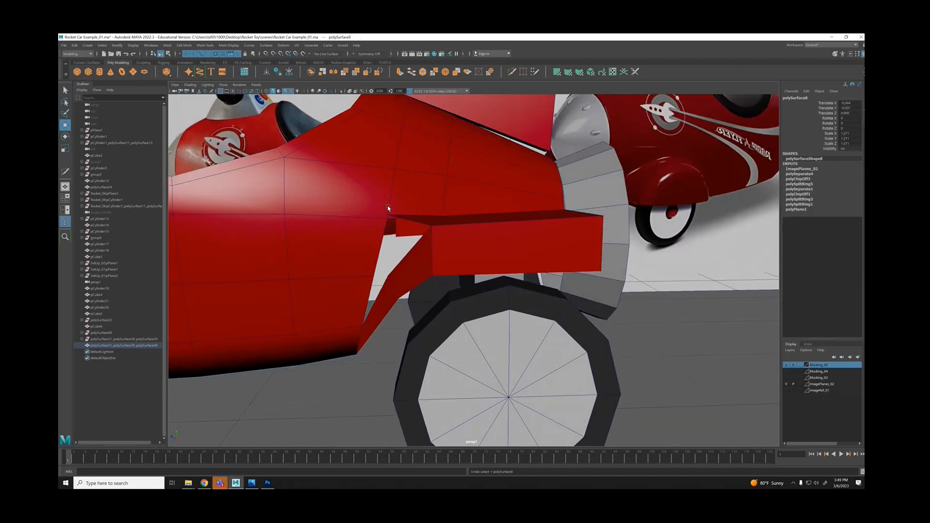
pyautogui.moveTo(388, 206); pyautogui.dragTo(489, 286)
pyautogui.scroll(-5, 569, 210)
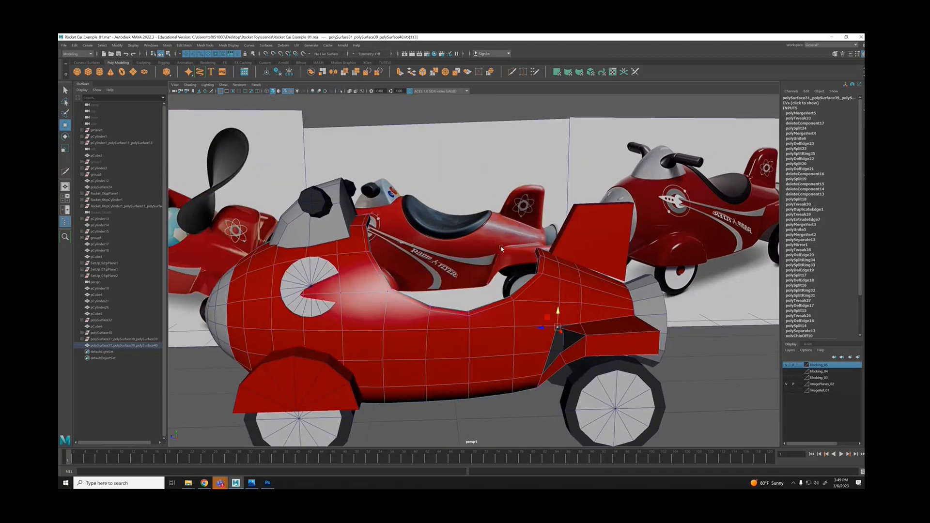
pyautogui.scroll(8, 484, 300)
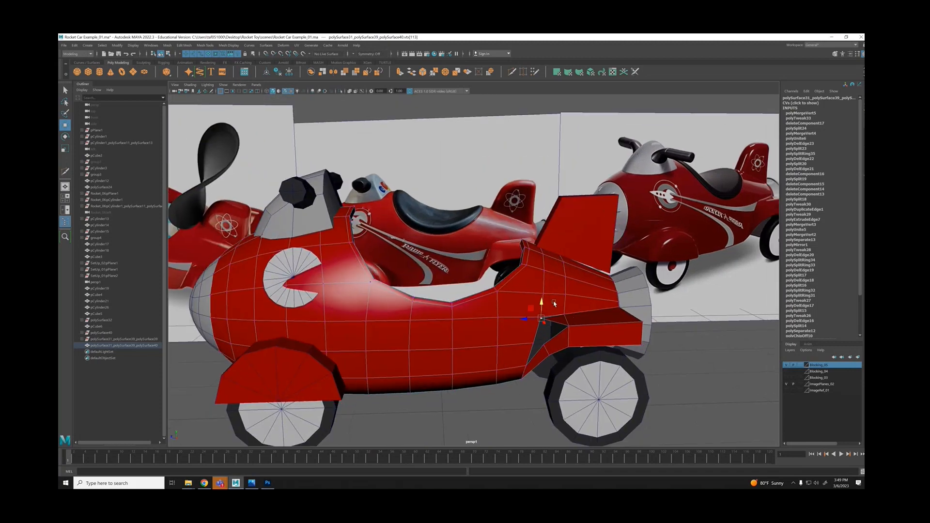
pyautogui.keyDown('alt'); pyautogui.moveTo(485, 300); pyautogui.dragTo(568, 342); pyautogui.keyUp('alt')
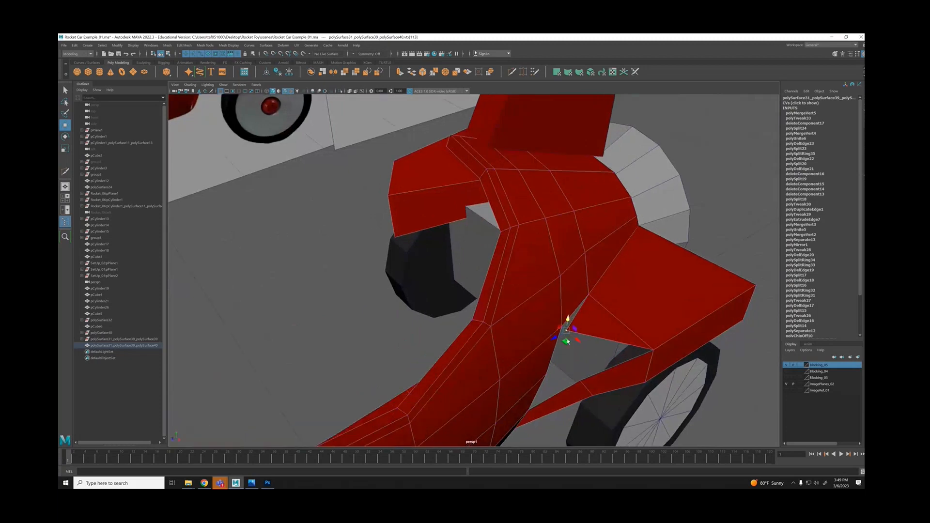
pyautogui.keyDown('alt'); pyautogui.moveTo(587, 341); pyautogui.dragTo(475, 282, button='middle'); pyautogui.keyUp('alt')
pyautogui.scroll(2, 474, 282)
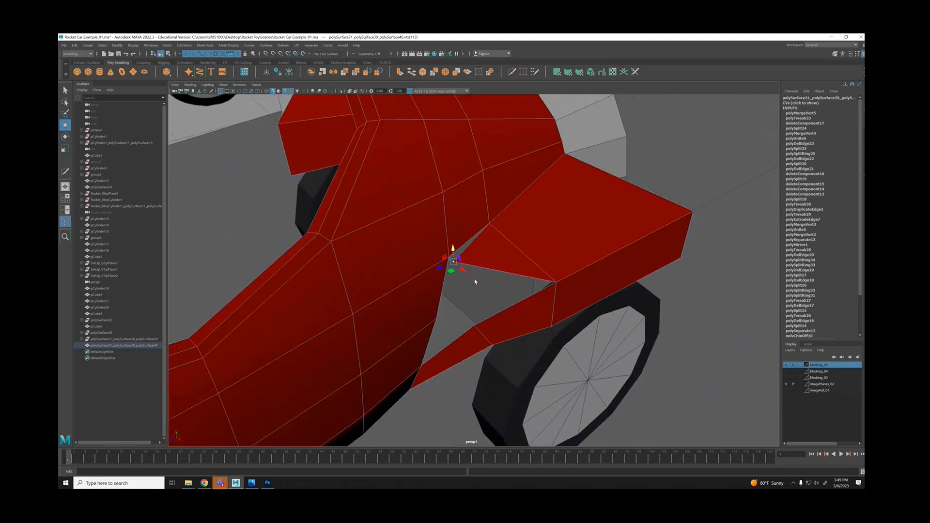
pyautogui.moveTo(399, 191); pyautogui.dragTo(572, 344)
pyautogui.keyDown('shift'); pyautogui.moveTo(571, 341); pyautogui.dragTo(683, 297, button='right'); pyautogui.keyUp('shift')
pyautogui.click(667, 393)
# Delete the triangular face at the fender's top front and fill the opening to the bent strip with an appended four-sided polygon.
pyautogui.keyDown('alt'); pyautogui.moveTo(508, 300); pyautogui.dragTo(476, 229); pyautogui.keyUp('alt')
pyautogui.moveTo(476, 231); pyautogui.dragTo(468, 213, button='right')
pyautogui.click(478, 237)
pyautogui.press('Delete')
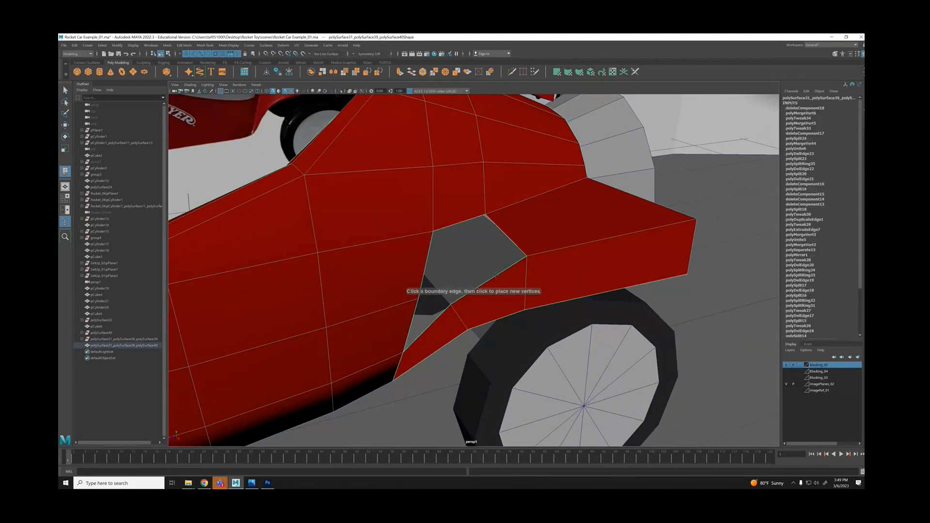
pyautogui.click(469, 219)
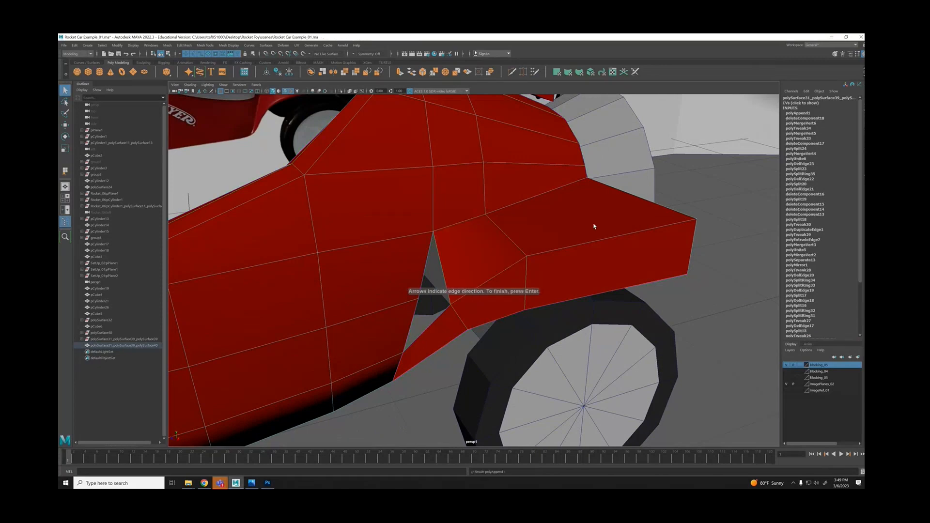
# Move the upper bend vertex of the fender's front strip upward and outward to square off the front corner.
pyautogui.keyDown('alt'); pyautogui.moveTo(594, 226); pyautogui.dragTo(515, 262); pyautogui.keyUp('alt')
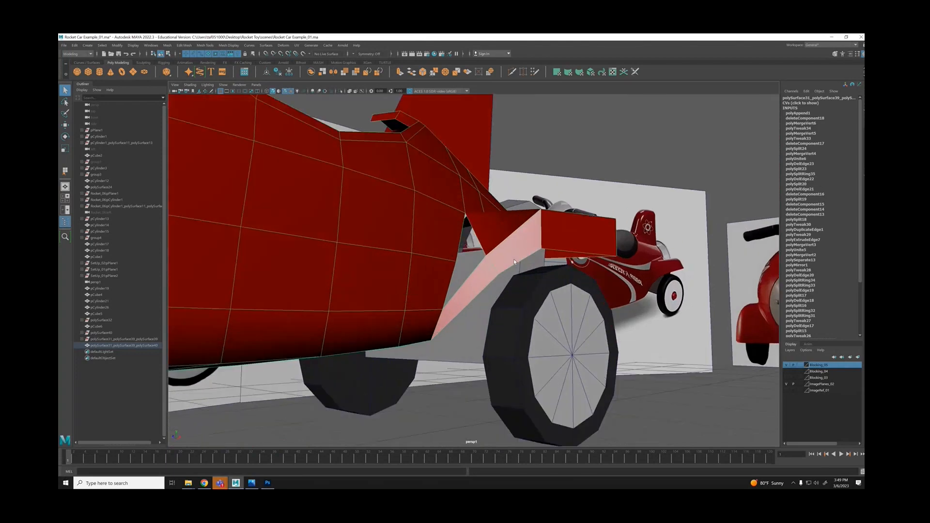
pyautogui.moveTo(514, 262); pyautogui.dragTo(486, 254, button='right')
pyautogui.press('w')
pyautogui.moveTo(487, 239); pyautogui.dragTo(606, 316)
pyautogui.click(607, 316)
pyautogui.keyDown('alt'); pyautogui.moveTo(415, 266); pyautogui.dragTo(483, 282, button='right'); pyautogui.keyUp('alt')
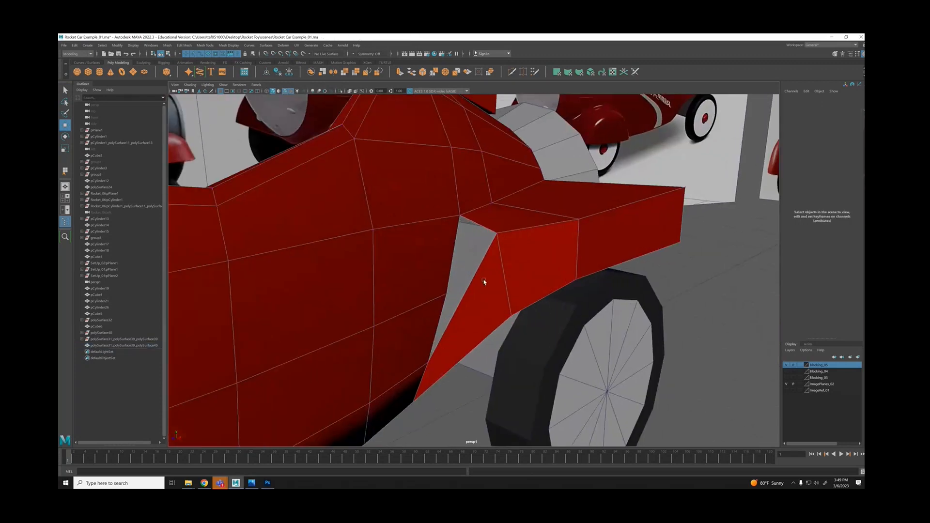
pyautogui.keyDown('alt'); pyautogui.moveTo(477, 290); pyautogui.dragTo(459, 232); pyautogui.keyUp('alt')
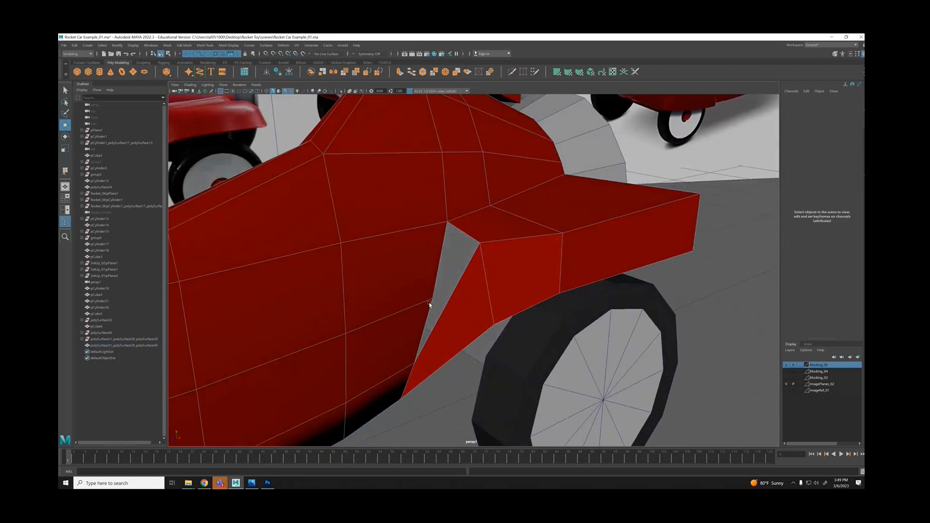
# Preview the rear fender and body with smoothing, examine the front corner's shape, and return to the unsmoothed mesh display.
pyautogui.keyDown('alt'); pyautogui.moveTo(424, 363); pyautogui.dragTo(449, 346); pyautogui.keyUp('alt')
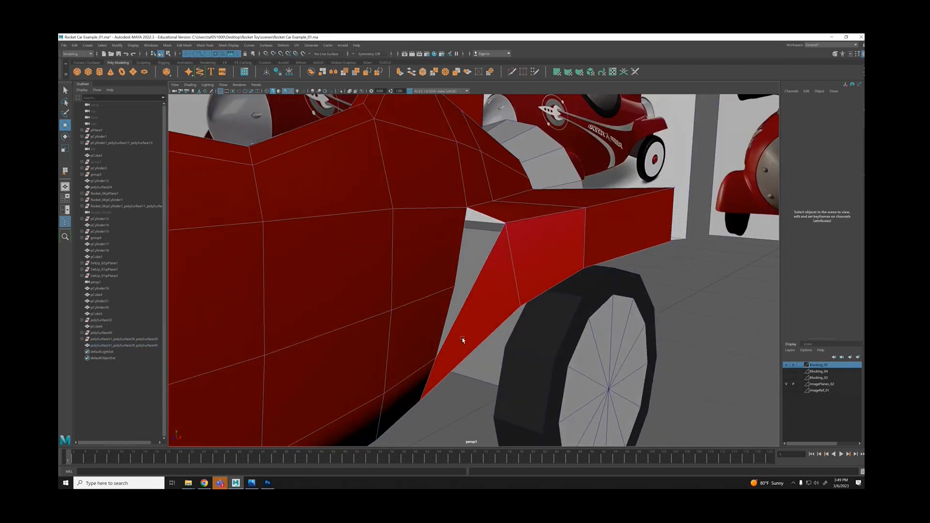
pyautogui.keyDown('alt'); pyautogui.moveTo(540, 282); pyautogui.dragTo(540, 251); pyautogui.keyUp('alt')
pyautogui.press('3')
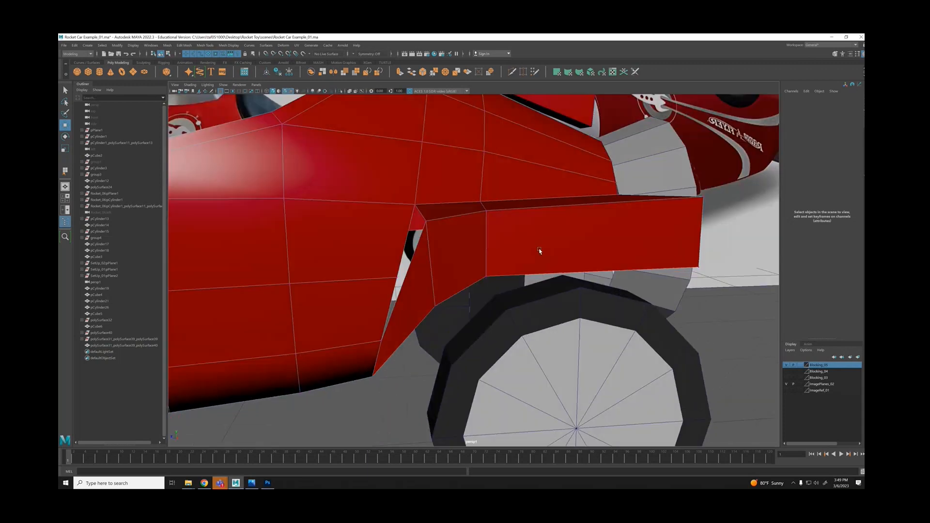
pyautogui.keyDown('alt'); pyautogui.moveTo(624, 229); pyautogui.dragTo(474, 241, button='right'); pyautogui.keyUp('alt')
pyautogui.moveTo(475, 240)
pyautogui.keyDown('alt'); pyautogui.mouseDown()
pyautogui.moveTo(497, 251)
pyautogui.moveTo(473, 242)
pyautogui.mouseUp(); pyautogui.keyUp('alt')
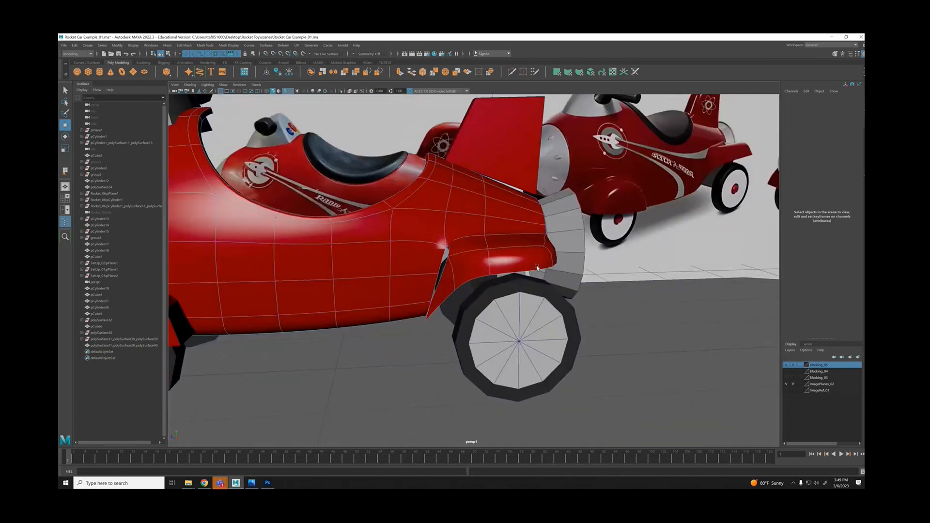
pyautogui.press('1')
pyautogui.keyDown('alt'); pyautogui.moveTo(478, 264); pyautogui.dragTo(452, 256); pyautogui.keyUp('alt')
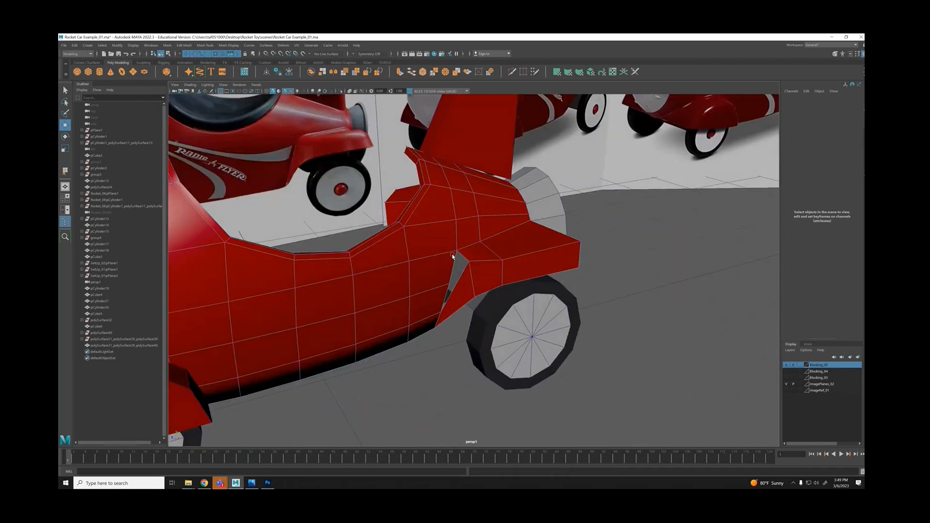
# Cut a new edge across the lower part of the fender's bent front strip with Multi-Cut and select that edge.
pyautogui.keyDown('alt'); pyautogui.moveTo(452, 255); pyautogui.dragTo(496, 260, button='right'); pyautogui.keyUp('alt')
pyautogui.keyDown('alt'); pyautogui.moveTo(496, 260); pyautogui.dragTo(461, 286); pyautogui.keyUp('alt')
pyautogui.hotkey('ctrl', 'shift', 'x')
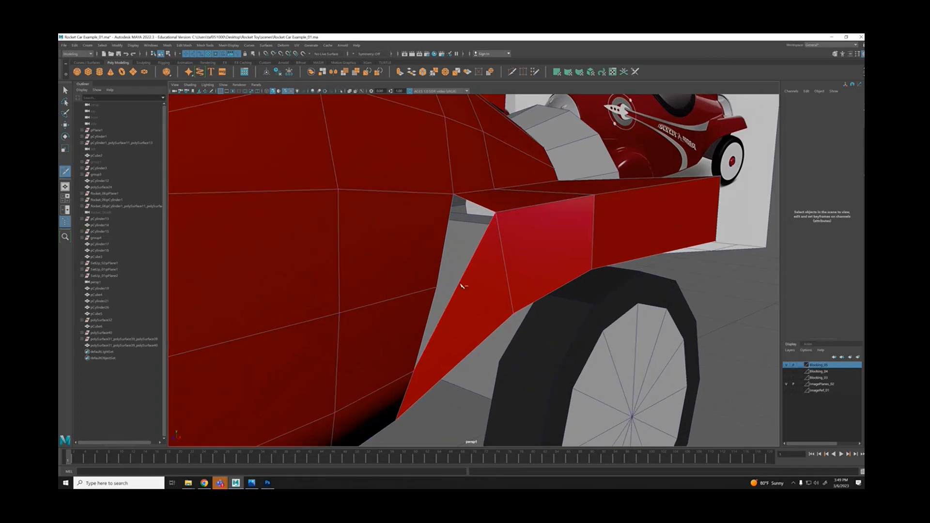
pyautogui.click(458, 286)
pyautogui.click(482, 345)
pyautogui.press('q')
pyautogui.moveTo(466, 289); pyautogui.dragTo(466, 309, button='right')
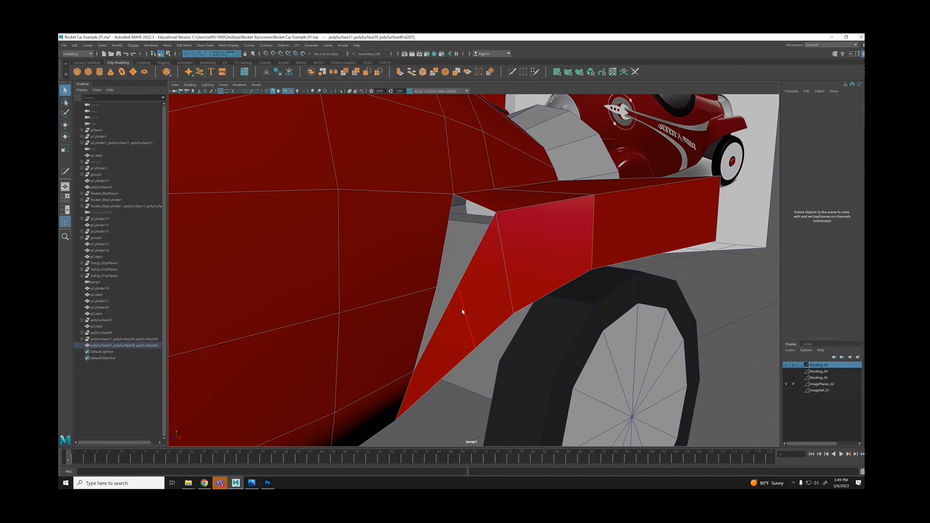
pyautogui.click(463, 312)
pyautogui.press('w')
pyautogui.keyDown('alt'); pyautogui.moveTo(521, 323); pyautogui.dragTo(467, 229); pyautogui.keyUp('alt')
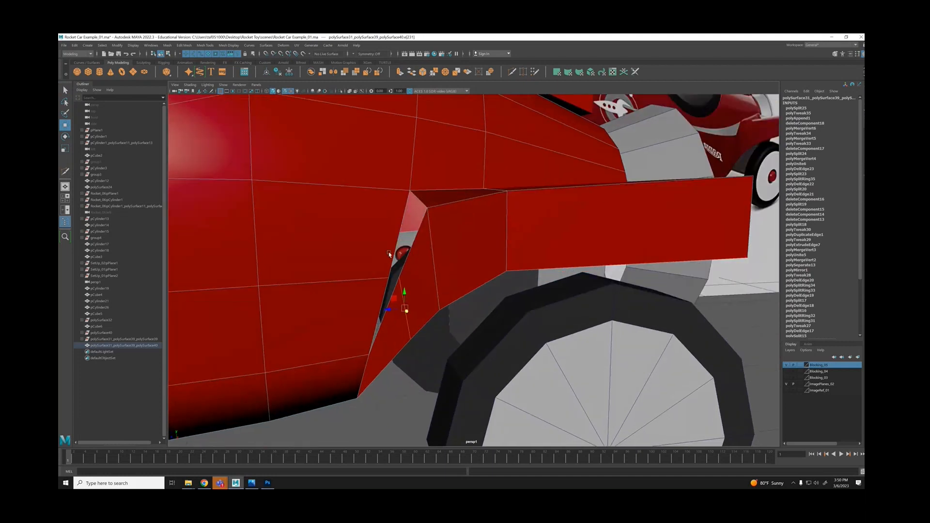
# Fill the upper part of the gap between the body and the fender's front strip with an appended polygon.
pyautogui.press('g')
pyautogui.click(416, 235)
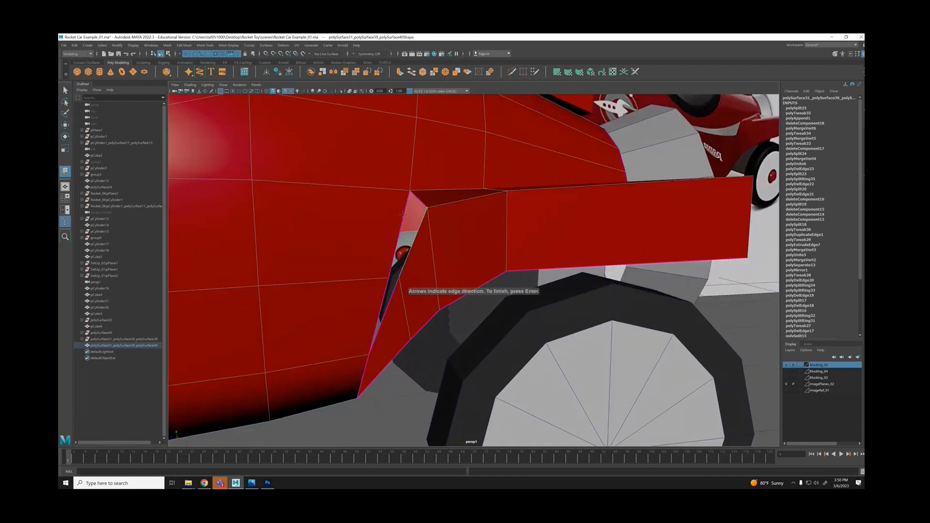
pyautogui.press('Return')
pyautogui.press('g')
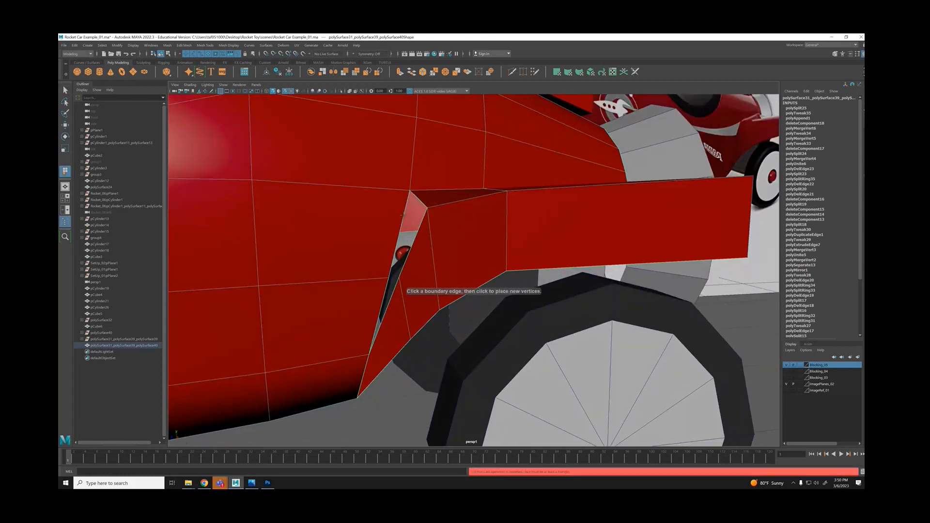
pyautogui.click(419, 217)
pyautogui.click(423, 221)
pyautogui.press('Return')
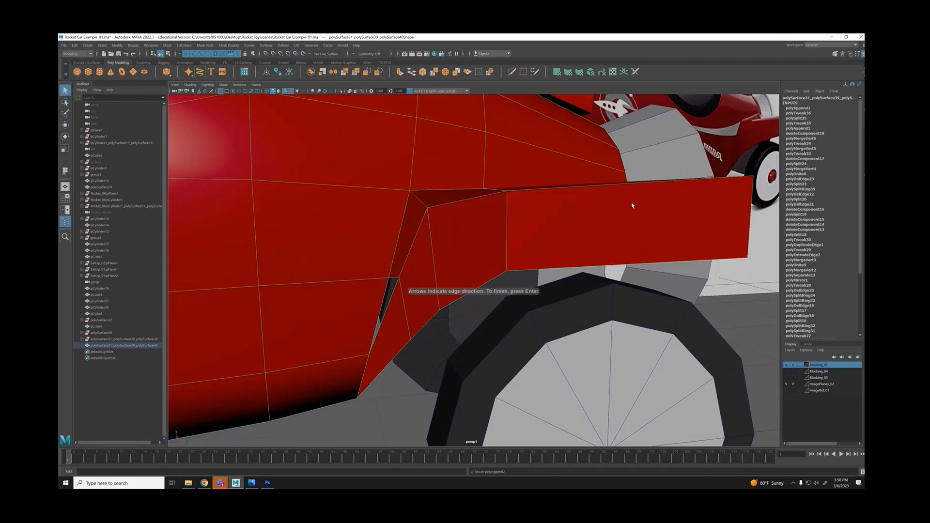
# Cut across the lowest face of the fender's front strip level with the body vertex, extending the cut up to the filled polygon's outer corner.
pyautogui.keyDown('alt'); pyautogui.moveTo(632, 206); pyautogui.dragTo(454, 285); pyautogui.keyUp('alt')
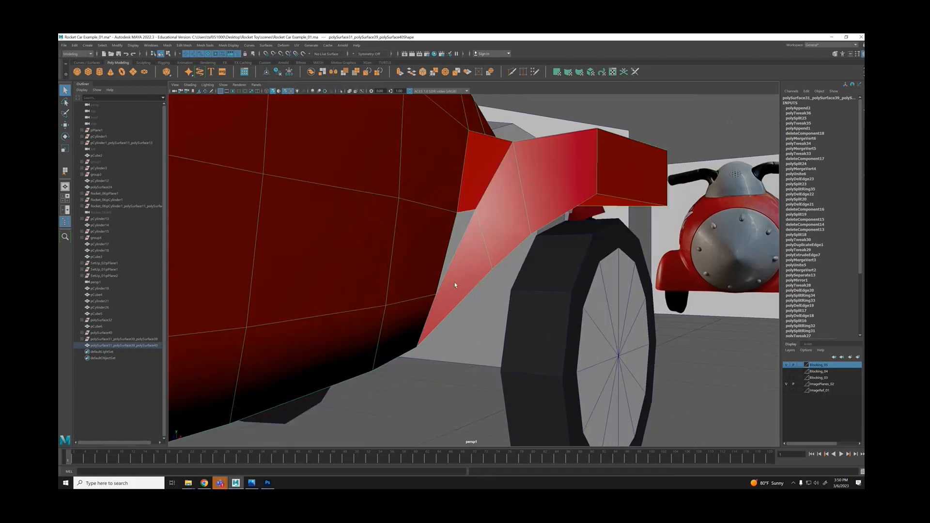
pyautogui.scroll(2, 455, 285)
pyautogui.hotkey('ctrl', 'shift', 'x')
pyautogui.click(430, 298)
pyautogui.click(455, 309)
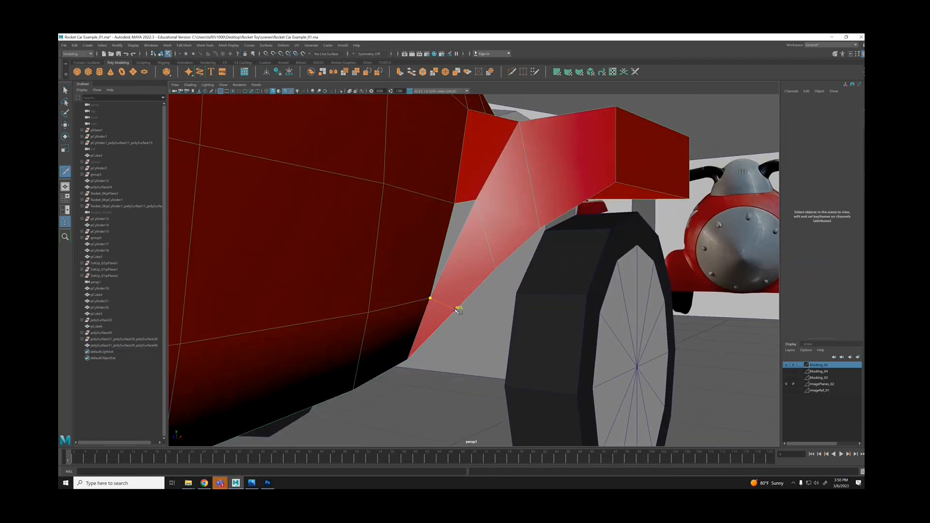
pyautogui.click(476, 200)
pyautogui.press('q')
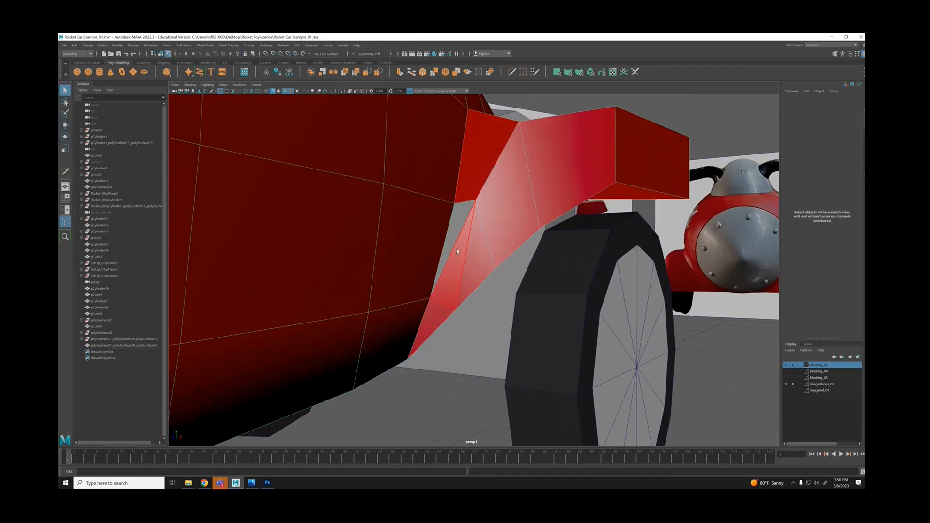
# Fill the narrow gap between the car body and the fender with a new face using Append to Polygon.
pyautogui.press('g')
pyautogui.click(451, 220)
pyautogui.click(466, 224)
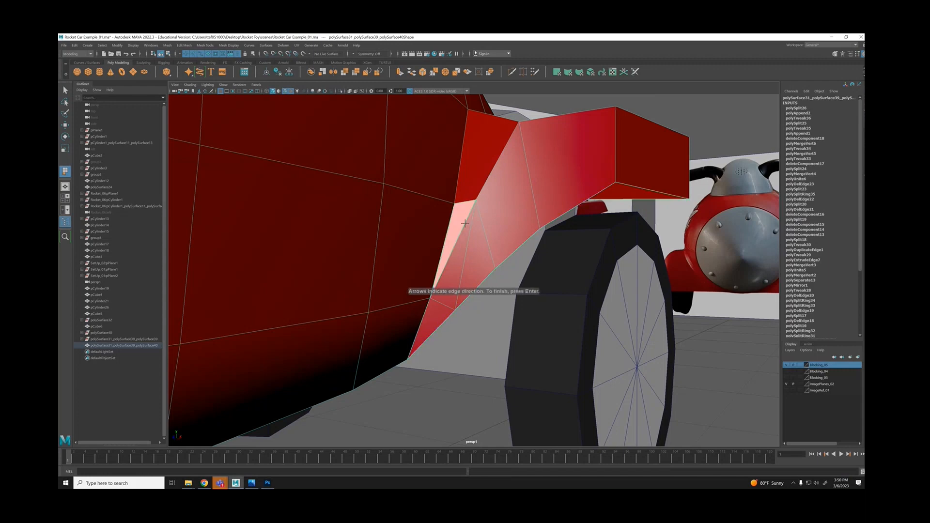
# Delete the edge separating the new fill face from the adjoining fender face.
pyautogui.press('q')
pyautogui.moveTo(467, 222); pyautogui.dragTo(467, 206, button='right')
pyautogui.click(471, 220)
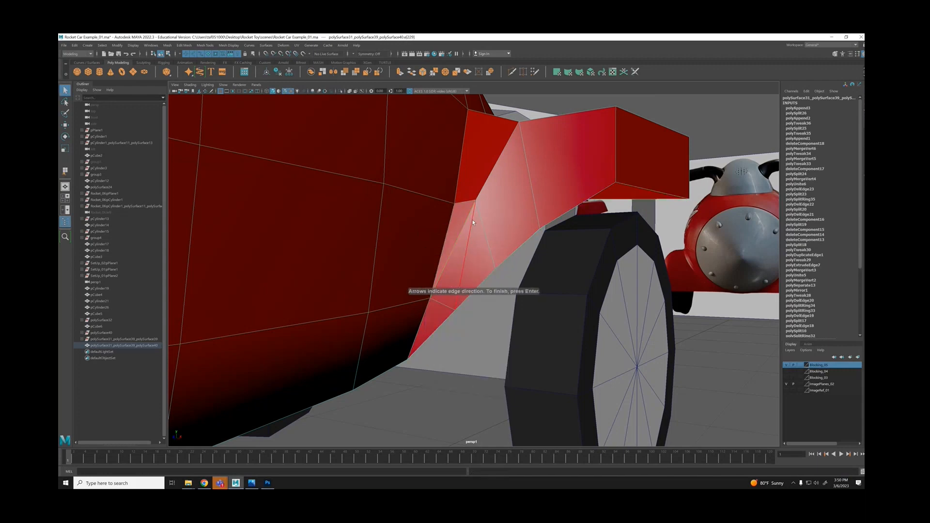
pyautogui.hotkey('ctrl', 'Delete')
pyautogui.keyDown('alt'); pyautogui.moveTo(476, 249); pyautogui.dragTo(443, 268); pyautogui.keyUp('alt')
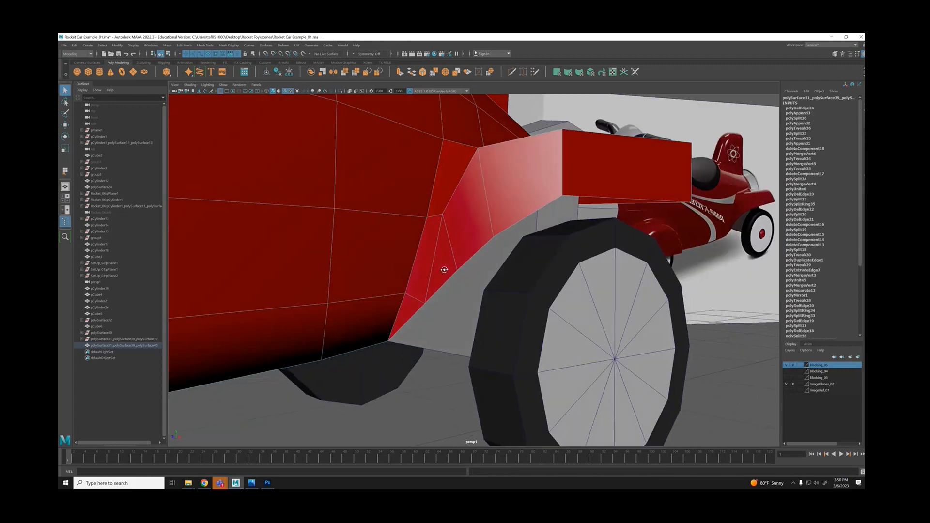
pyautogui.keyDown('alt'); pyautogui.moveTo(442, 268); pyautogui.dragTo(497, 332, button='right'); pyautogui.keyUp('alt')
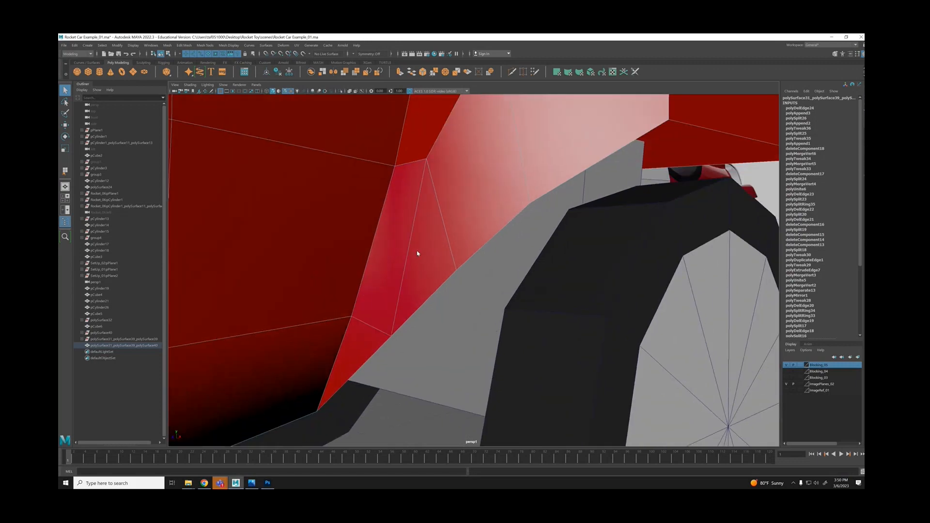
# Highlight the two triangular faces at the fender's lower corner to examine the topology there.
pyautogui.moveTo(418, 253); pyautogui.dragTo(421, 266, button='right')
pyautogui.click(422, 266)
pyautogui.keyDown('shift'); pyautogui.click(380, 339); pyautogui.keyUp('shift')
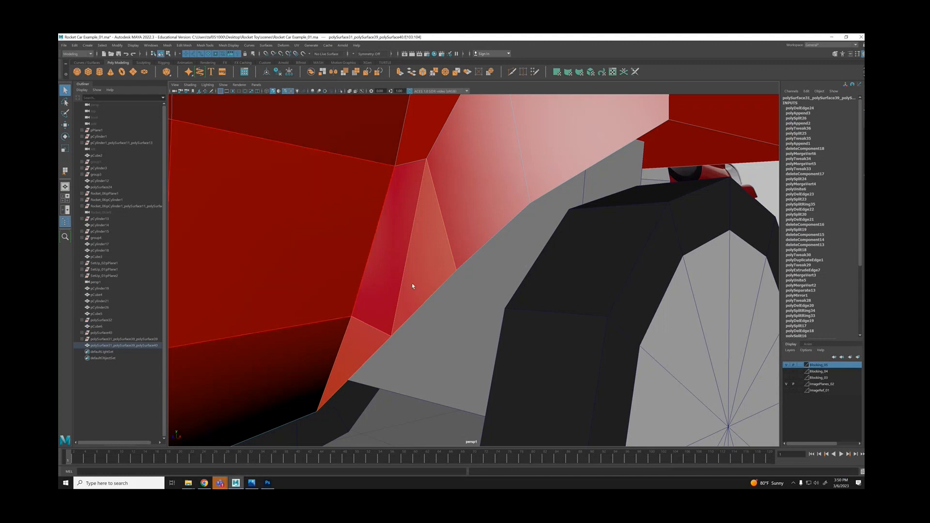
pyautogui.scroll(2, 436, 307)
pyautogui.moveTo(399, 281); pyautogui.dragTo(394, 282, button='right')
pyautogui.scroll(-2, 407, 281)
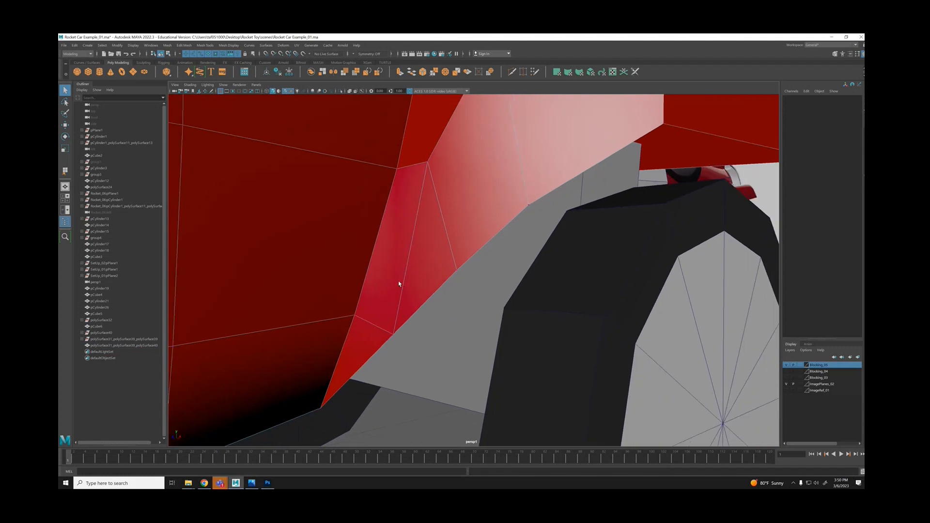
# Cut a short edge across the fender's lower corner near the triangles and merge its two endpoint vertices into one.
pyautogui.press('y')
pyautogui.click(402, 290)
pyautogui.click(374, 325)
pyautogui.press('q')
pyautogui.moveTo(395, 282); pyautogui.dragTo(385, 284, button='right')
pyautogui.click(402, 289)
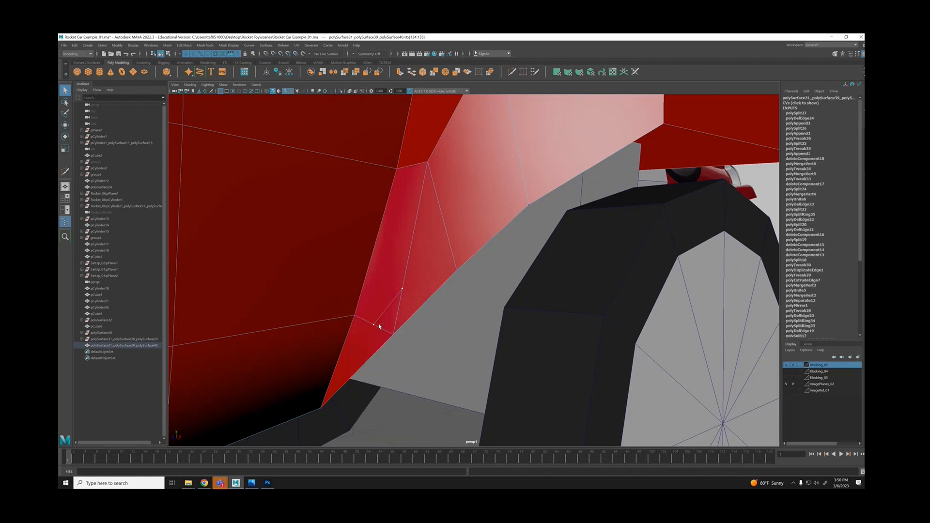
pyautogui.press('g')
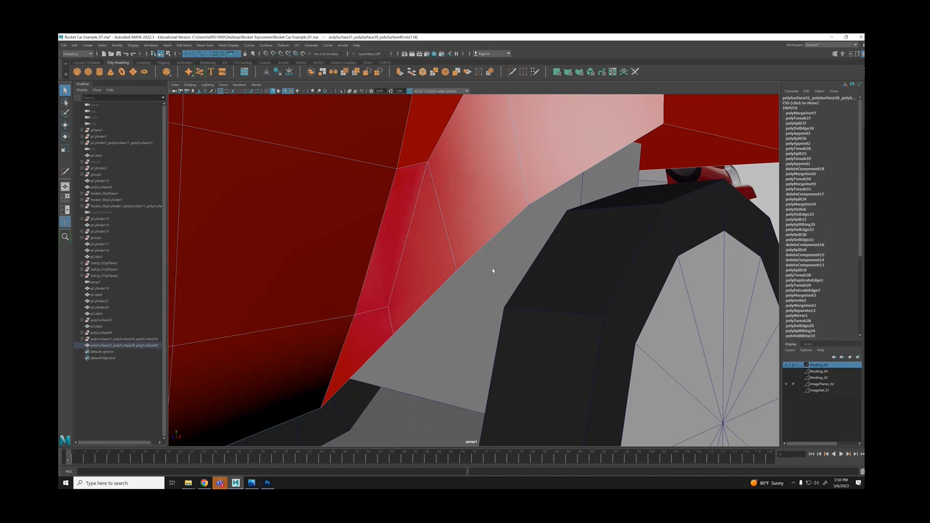
# Examine the junction of body and fender from several angles in smoothed and unsmoothed display.
pyautogui.keyDown('alt'); pyautogui.moveTo(492, 269); pyautogui.dragTo(413, 292, button='right'); pyautogui.keyUp('alt')
pyautogui.keyDown('alt'); pyautogui.moveTo(413, 292); pyautogui.dragTo(387, 300); pyautogui.keyUp('alt')
pyautogui.press('w')
pyautogui.press('3')
pyautogui.press('1')
pyautogui.press('3')
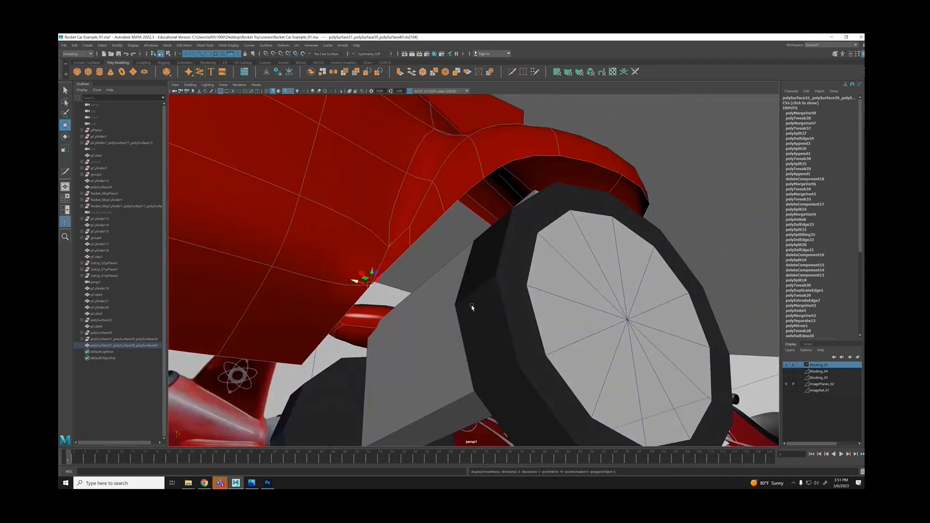
pyautogui.keyDown('alt'); pyautogui.moveTo(473, 307); pyautogui.dragTo(419, 277); pyautogui.keyUp('alt')
pyautogui.keyDown('alt'); pyautogui.moveTo(419, 278); pyautogui.dragTo(486, 309, button='right'); pyautogui.keyUp('alt')
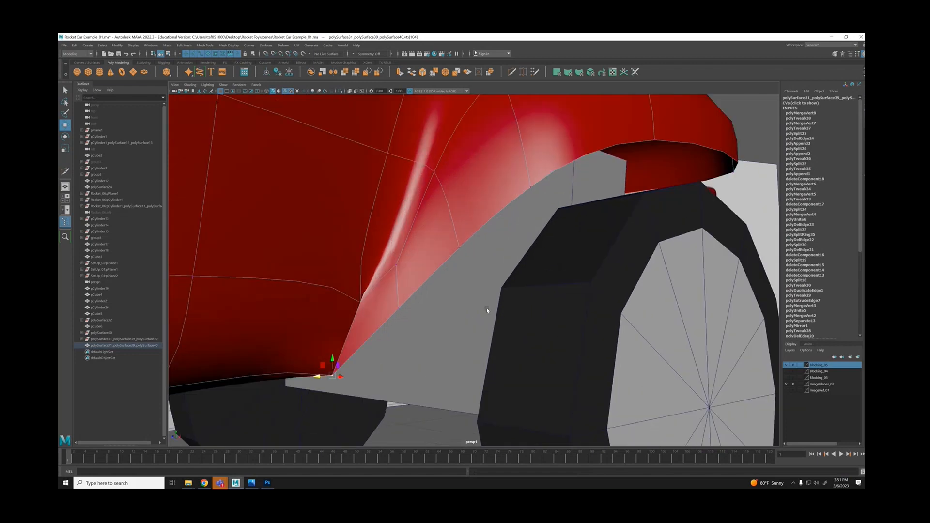
pyautogui.press('1')
# Hide every object except the car body mesh and inspect the inner side of the fender corner.
pyautogui.keyDown('alt'); pyautogui.moveTo(430, 301); pyautogui.dragTo(390, 278); pyautogui.keyUp('alt')
pyautogui.moveTo(332, 187); pyautogui.dragTo(357, 186, button='right')
pyautogui.hotkey('alt', 'h')
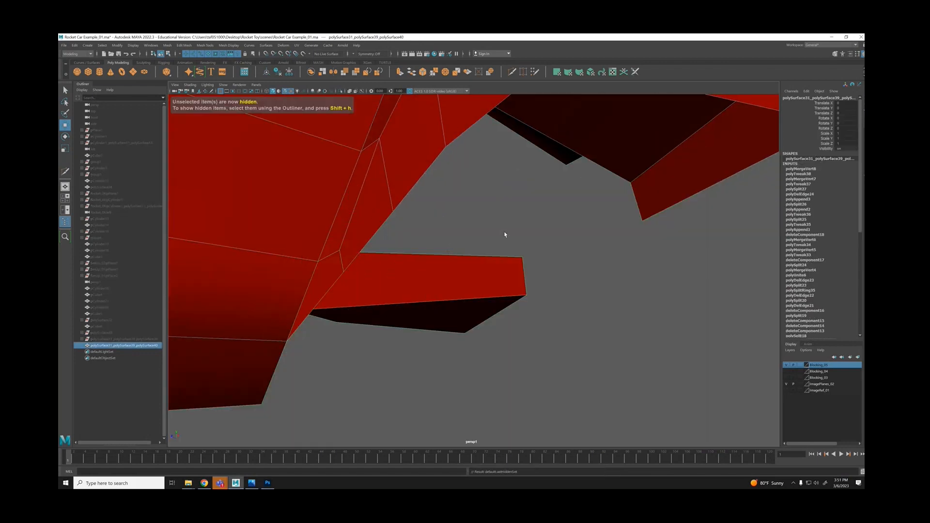
pyautogui.keyDown('alt'); pyautogui.moveTo(504, 235); pyautogui.dragTo(417, 242); pyautogui.keyUp('alt')
pyautogui.keyDown('alt'); pyautogui.moveTo(589, 264); pyautogui.dragTo(488, 245, button='middle'); pyautogui.keyUp('alt')
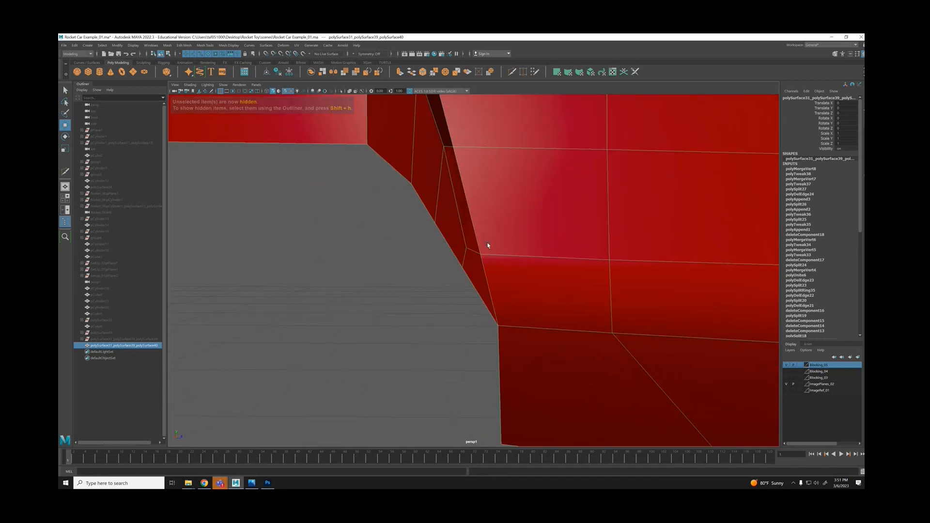
pyautogui.press('3')
pyautogui.keyDown('alt'); pyautogui.moveTo(536, 297); pyautogui.dragTo(494, 284); pyautogui.keyUp('alt')
pyautogui.press('1')
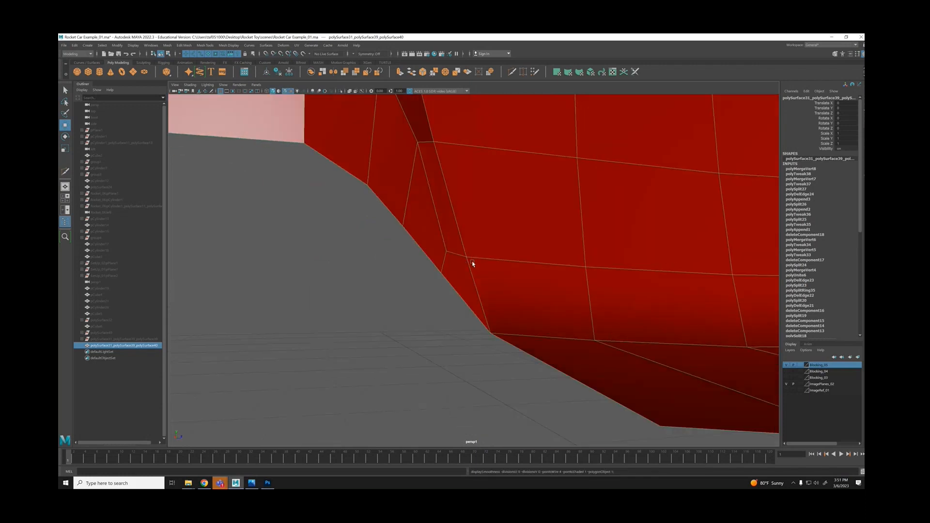
# Merge overlapping vertices in the fender's lower corner region and preview the body smoothed.
pyautogui.moveTo(477, 238); pyautogui.dragTo(457, 238, button='right')
pyautogui.moveTo(365, 125); pyautogui.dragTo(646, 401)
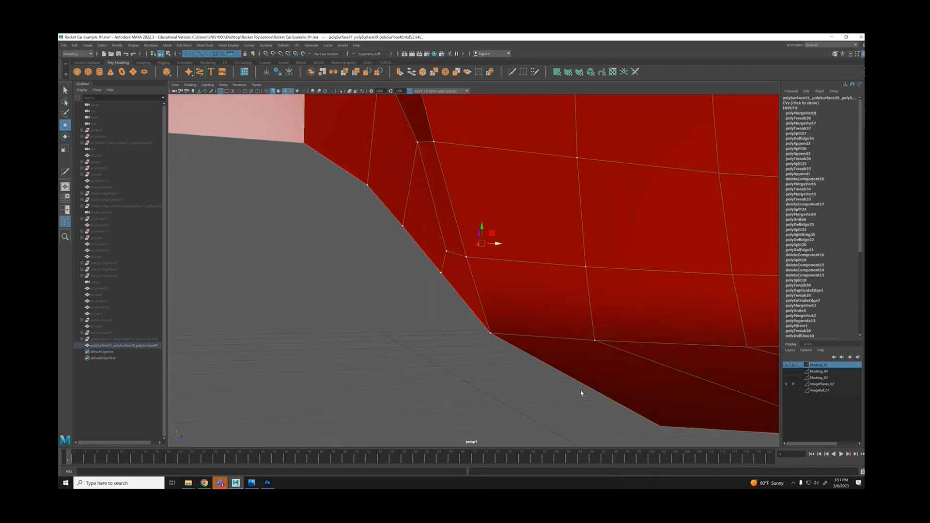
pyautogui.press('g')
pyautogui.press('3')
pyautogui.keyDown('alt'); pyautogui.moveTo(414, 314); pyautogui.dragTo(454, 256); pyautogui.keyUp('alt')
pyautogui.moveTo(455, 254); pyautogui.dragTo(482, 248, button='right')
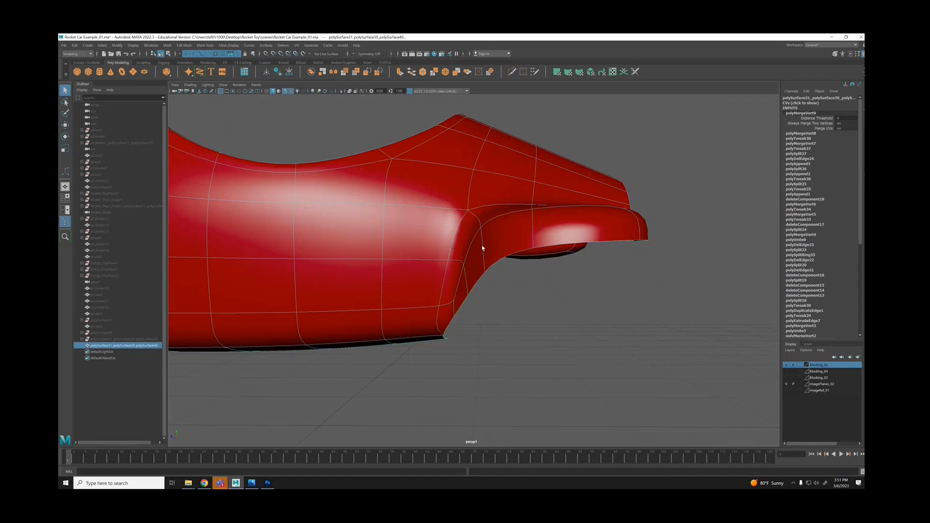
# Examine the individual vertices on the body side and around the fender's upper front corner.
pyautogui.press('1')
pyautogui.keyDown('alt'); pyautogui.moveTo(552, 363); pyautogui.dragTo(434, 201); pyautogui.keyUp('alt')
pyautogui.moveTo(432, 198); pyautogui.dragTo(409, 199, button='right')
pyautogui.click(439, 202)
pyautogui.press('w')
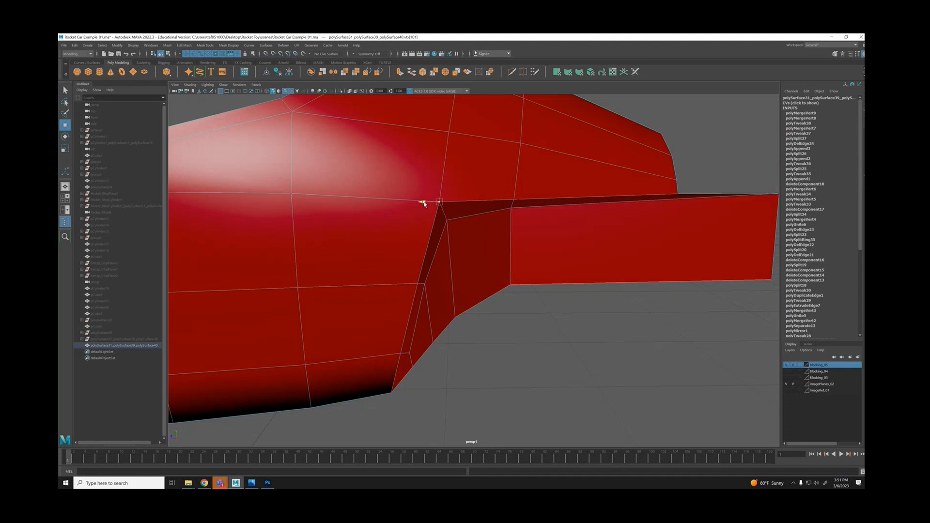
pyautogui.click(444, 220)
pyautogui.keyDown('alt'); pyautogui.moveTo(458, 211); pyautogui.dragTo(375, 231, button='right'); pyautogui.keyUp('alt')
pyautogui.click(371, 212)
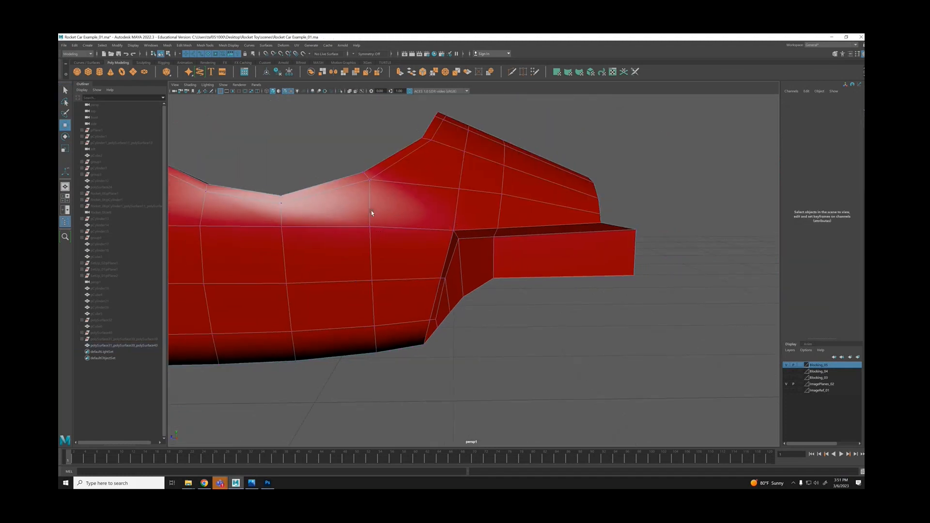
pyautogui.click(370, 228)
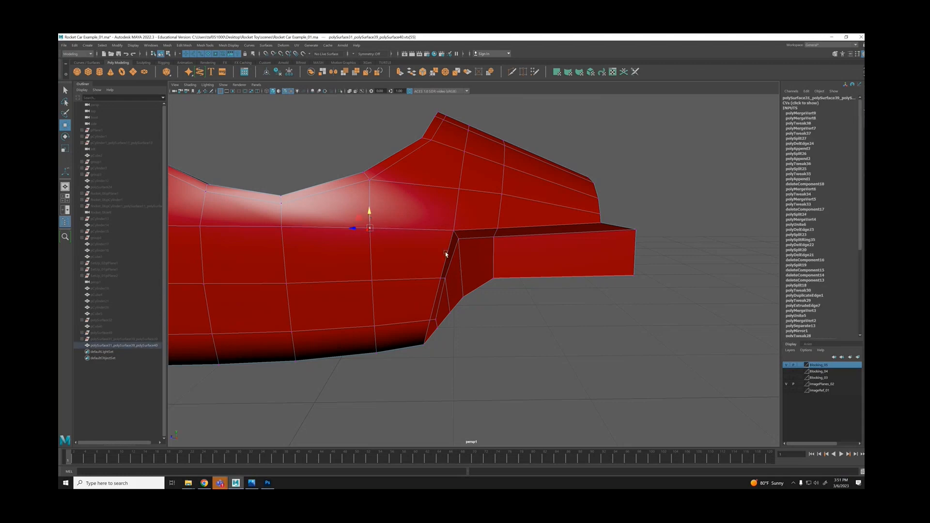
# Inspect the vertices along the fender's top edge and compare its smoothed and unsmoothed shape.
pyautogui.keyDown('alt'); pyautogui.moveTo(446, 254); pyautogui.dragTo(467, 234); pyautogui.keyUp('alt')
pyautogui.keyDown('alt'); pyautogui.moveTo(559, 210); pyautogui.dragTo(494, 201); pyautogui.keyUp('alt')
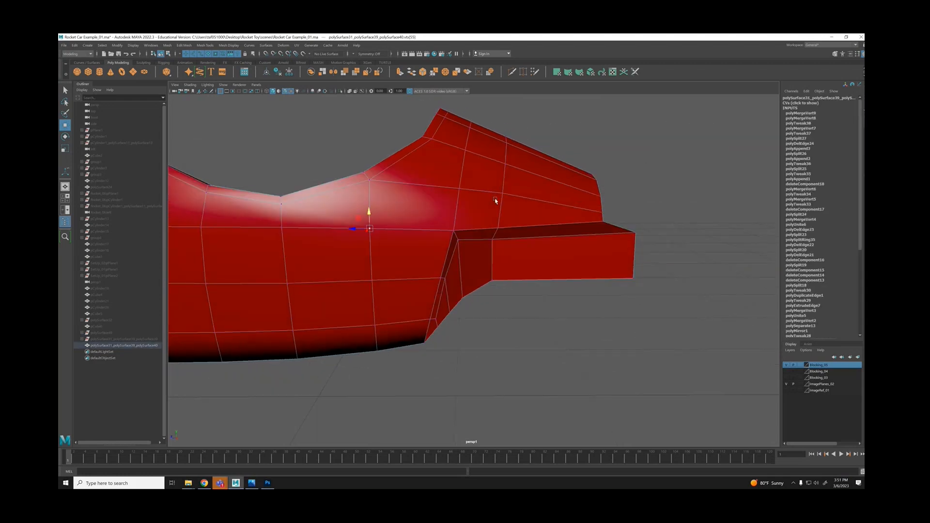
pyautogui.click(498, 226)
pyautogui.click(491, 238)
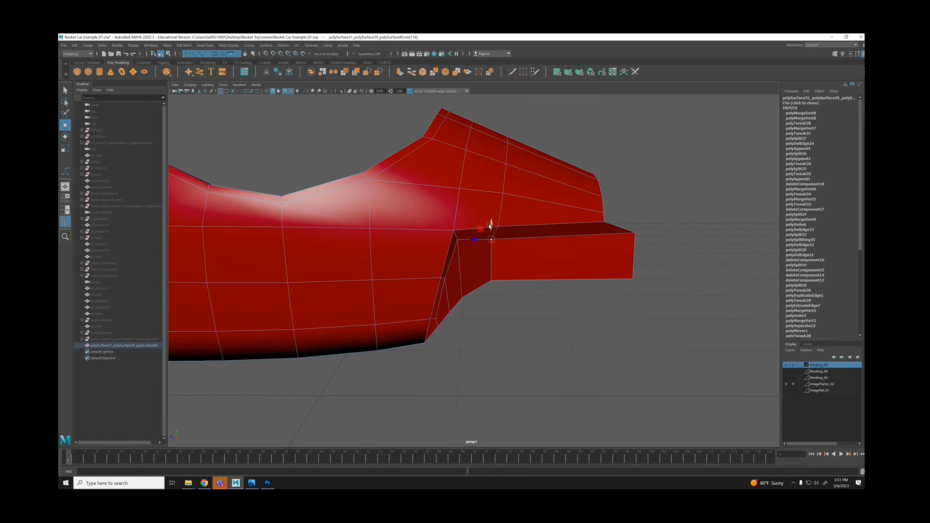
pyautogui.keyDown('alt'); pyautogui.moveTo(490, 243); pyautogui.dragTo(473, 246); pyautogui.keyUp('alt')
pyautogui.press('3')
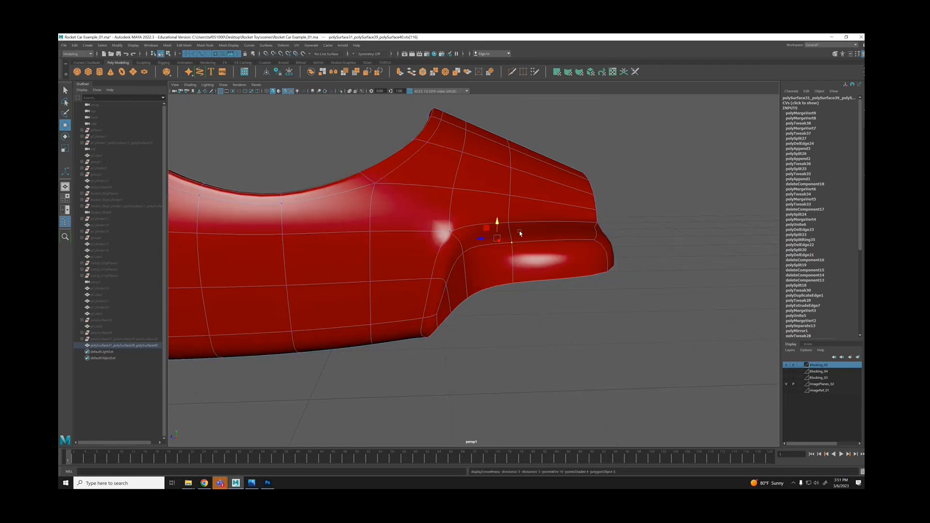
pyautogui.press('1')
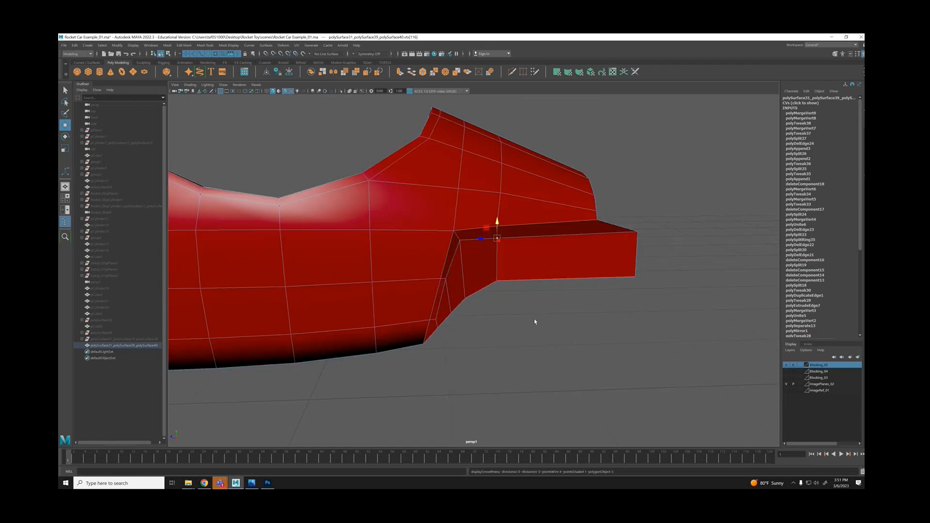
# Cut a supporting edge line on the body beside the fender seam, from the lower edge around the upper corner to the rear edge.
pyautogui.keyDown('alt'); pyautogui.moveTo(535, 322); pyautogui.dragTo(558, 199); pyautogui.keyUp('alt')
pyautogui.keyDown('alt'); pyautogui.moveTo(446, 248); pyautogui.dragTo(418, 293); pyautogui.keyUp('alt')
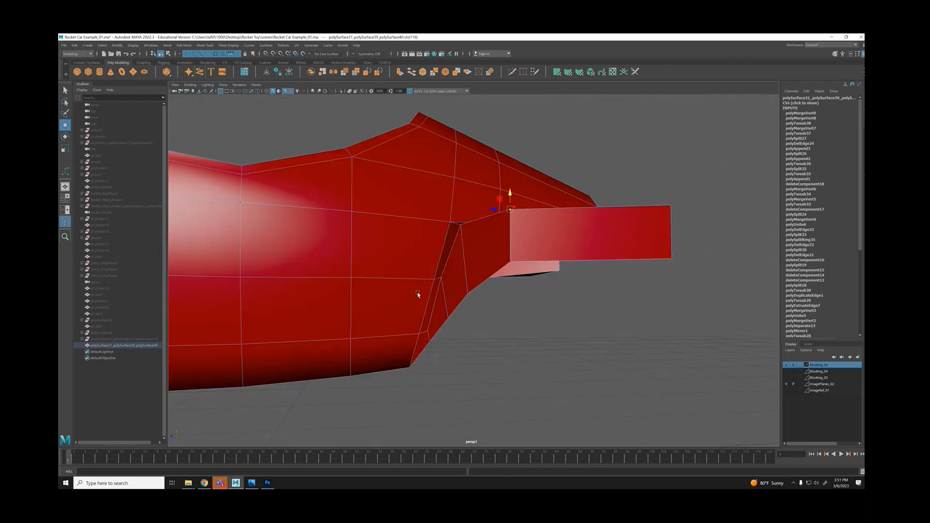
pyautogui.click(413, 334)
pyautogui.click(443, 222)
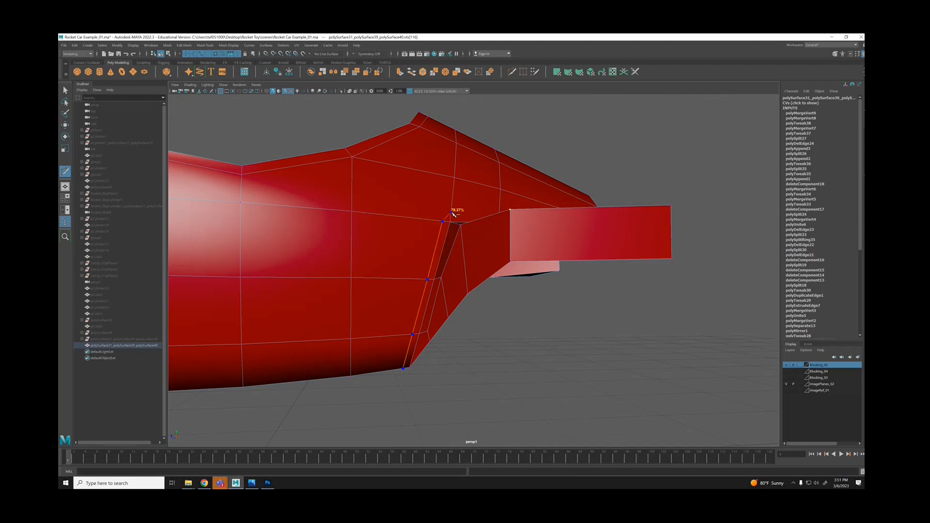
pyautogui.click(451, 214)
pyautogui.keyDown('alt'); pyautogui.moveTo(452, 212); pyautogui.dragTo(459, 222); pyautogui.keyUp('alt')
pyautogui.keyDown('alt'); pyautogui.moveTo(513, 205); pyautogui.dragTo(494, 213); pyautogui.keyUp('alt')
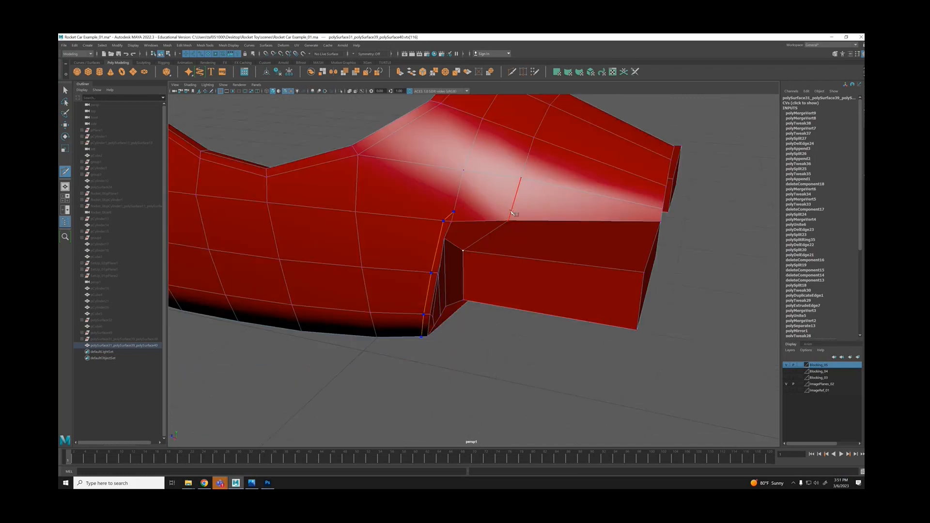
pyautogui.keyDown('alt'); pyautogui.moveTo(625, 217); pyautogui.dragTo(557, 243); pyautogui.keyUp('alt')
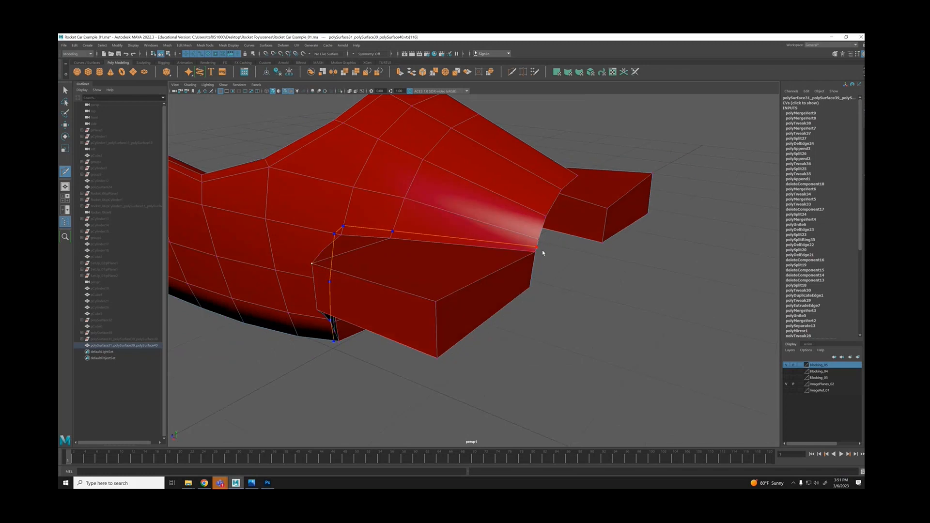
pyautogui.press('q')
pyautogui.click(542, 250)
# Merge the two new cut vertices on the body at the fender's upper front corner into one.
pyautogui.keyDown('alt'); pyautogui.moveTo(542, 250); pyautogui.dragTo(546, 201); pyautogui.keyUp('alt')
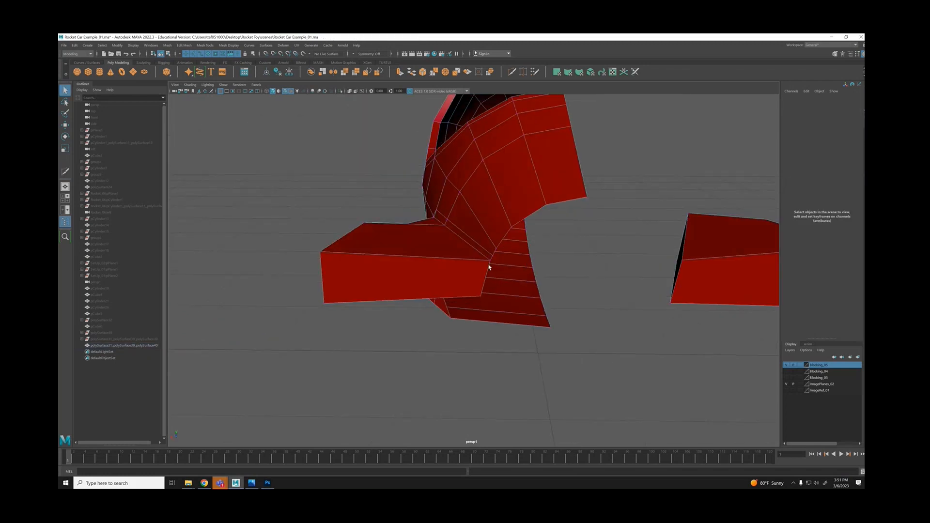
pyautogui.keyDown('alt'); pyautogui.moveTo(482, 253); pyautogui.dragTo(571, 229, button='right'); pyautogui.keyUp('alt')
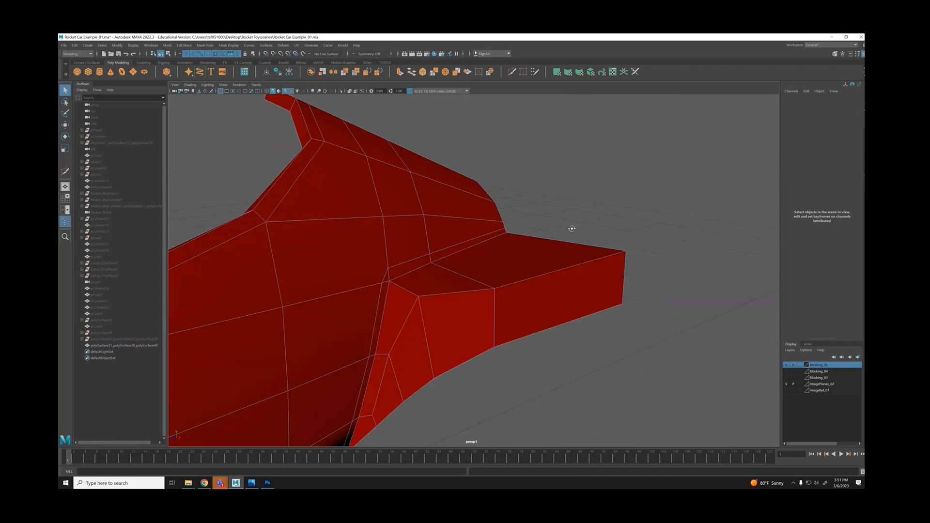
pyautogui.click(382, 268)
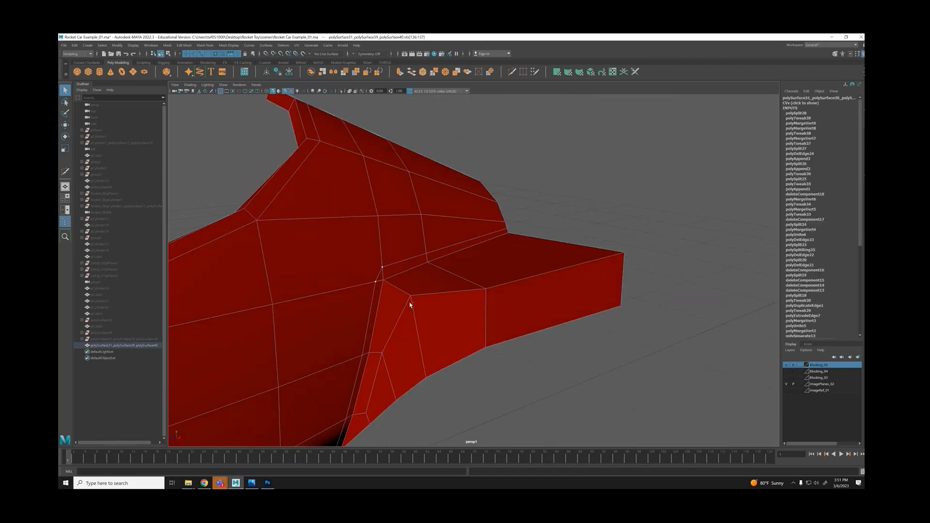
pyautogui.press('g')
pyautogui.moveTo(392, 286)
pyautogui.keyDown('alt'); pyautogui.mouseDown()
pyautogui.moveTo(336, 268)
pyautogui.moveTo(324, 228)
pyautogui.moveTo(333, 251)
pyautogui.moveTo(408, 278)
pyautogui.mouseUp(); pyautogui.keyUp('alt')
pyautogui.press('w')
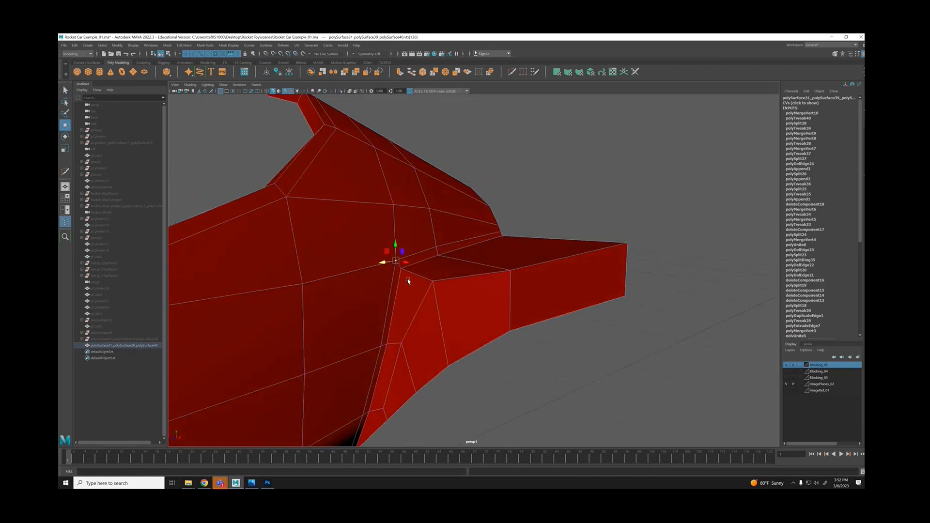
# Examine the smoothed body and fender seam from several angles with the mesh deselected.
pyautogui.press('3')
pyautogui.moveTo(467, 260); pyautogui.dragTo(518, 242, button='right')
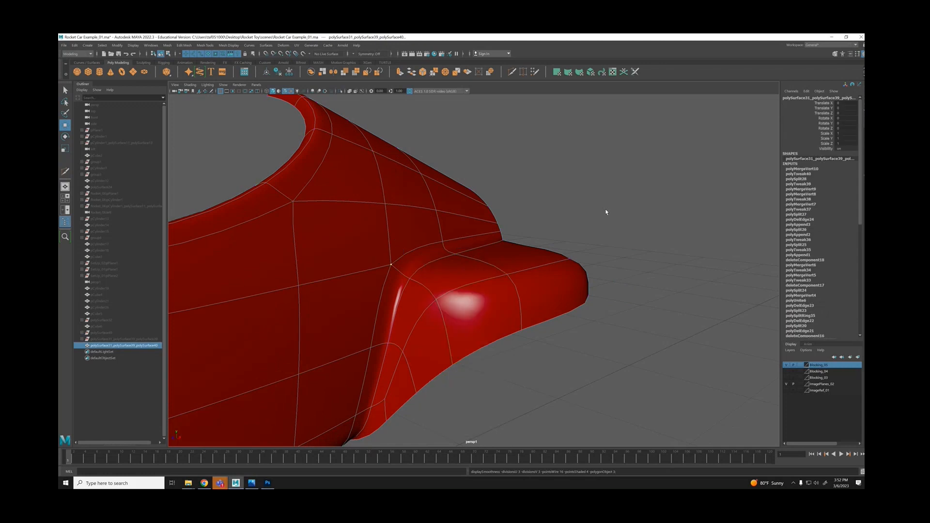
pyautogui.click(605, 208)
pyautogui.keyDown('alt'); pyautogui.moveTo(526, 237); pyautogui.dragTo(329, 105); pyautogui.keyUp('alt')
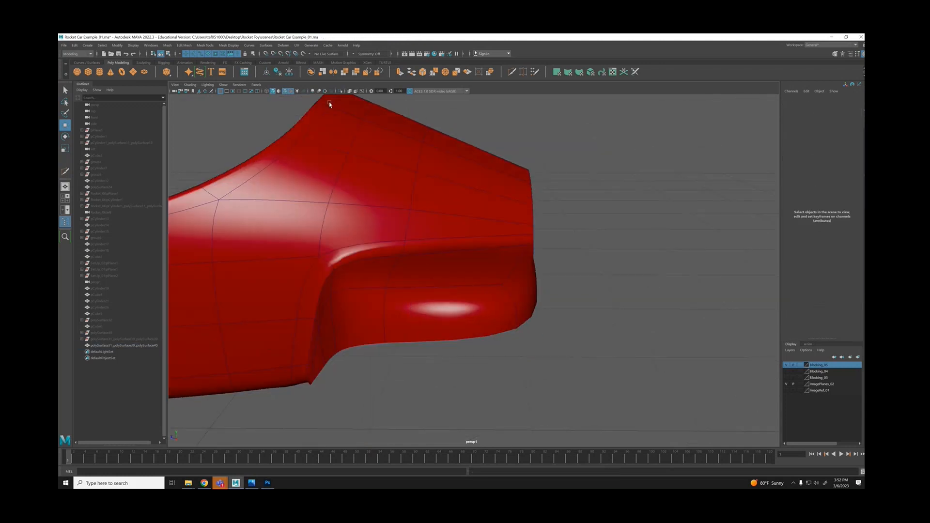
pyautogui.click(286, 92)
pyautogui.scroll(-3, 421, 275)
pyautogui.moveTo(420, 275)
pyautogui.keyDown('alt'); pyautogui.mouseDown()
pyautogui.moveTo(457, 282)
pyautogui.moveTo(457, 293)
pyautogui.moveTo(473, 270)
pyautogui.moveTo(455, 266)
pyautogui.moveTo(450, 276)
pyautogui.moveTo(499, 262)
pyautogui.mouseUp(); pyautogui.keyUp('alt')
pyautogui.click(468, 275)
# Cut a supporting edge line on the unsmoothed fender beside the body seam, from the rear top edge around to the lower front.
pyautogui.press('1')
pyautogui.keyDown('alt'); pyautogui.moveTo(435, 303); pyautogui.dragTo(473, 272); pyautogui.keyUp('alt')
pyautogui.press('y')
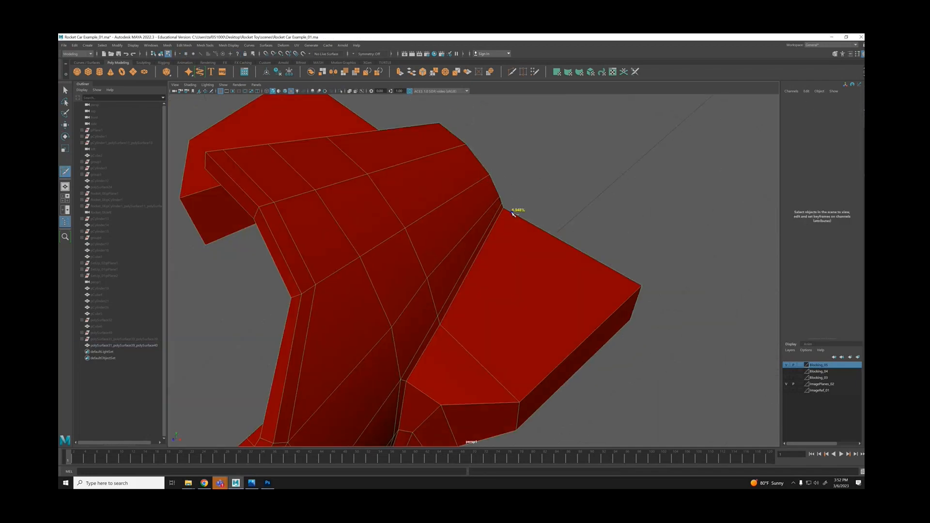
pyautogui.click(509, 212)
pyautogui.click(445, 330)
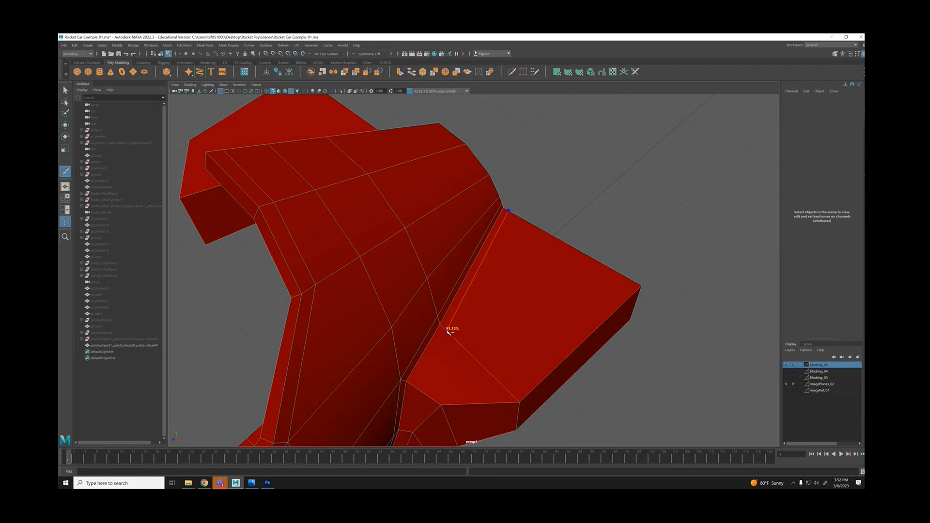
pyautogui.click(414, 388)
pyautogui.keyDown('alt'); pyautogui.moveTo(436, 415); pyautogui.dragTo(447, 284); pyautogui.keyUp('alt')
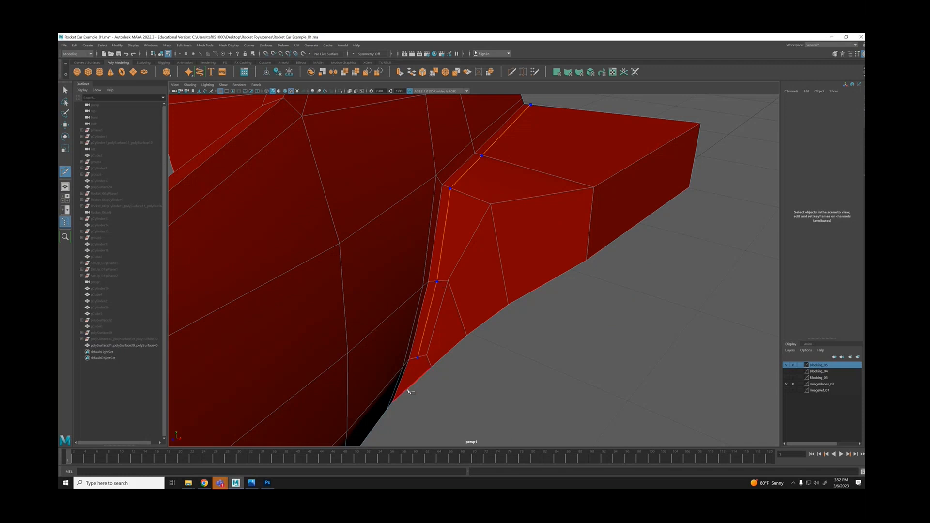
pyautogui.press('q')
# Move the lower inner vertices on the fender's front face away from the seam to space out the edges.
pyautogui.keyDown('alt'); pyautogui.moveTo(424, 334); pyautogui.dragTo(466, 294); pyautogui.keyUp('alt')
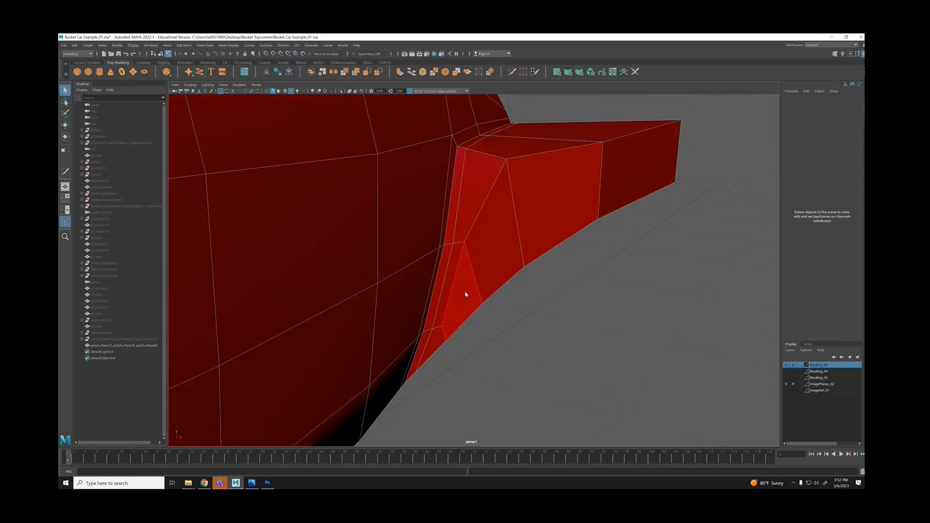
pyautogui.moveTo(466, 294); pyautogui.dragTo(436, 294, button='right')
pyautogui.click(441, 327)
pyautogui.press('w')
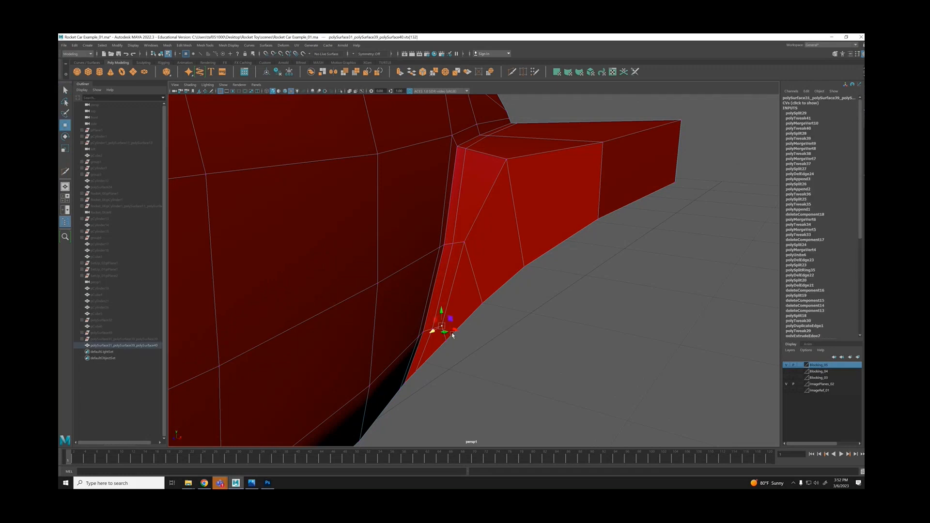
pyautogui.click(464, 244)
pyautogui.moveTo(466, 241); pyautogui.dragTo(475, 244)
pyautogui.click(537, 341)
pyautogui.keyDown('alt'); pyautogui.moveTo(538, 341); pyautogui.dragTo(428, 221); pyautogui.keyUp('alt')
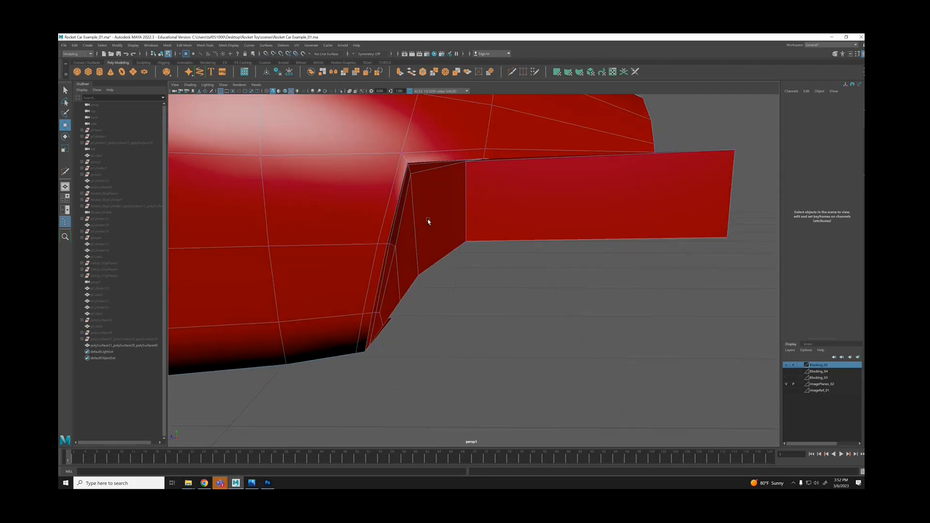
# Adjust the heights of the vertices along the fender's top edge.
pyautogui.keyDown('alt'); pyautogui.moveTo(420, 185); pyautogui.dragTo(624, 161); pyautogui.keyUp('alt')
pyautogui.click(549, 167)
pyautogui.click(509, 163)
pyautogui.click(562, 147)
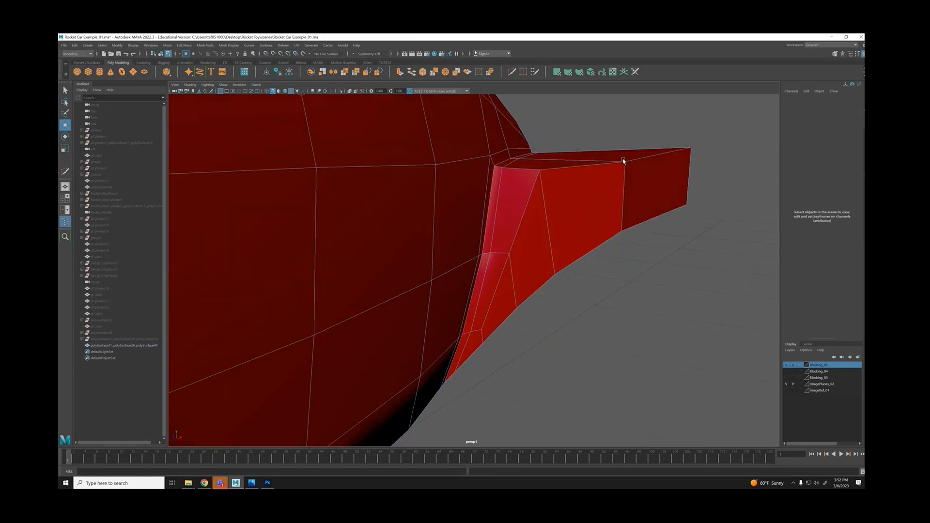
pyautogui.click(626, 165)
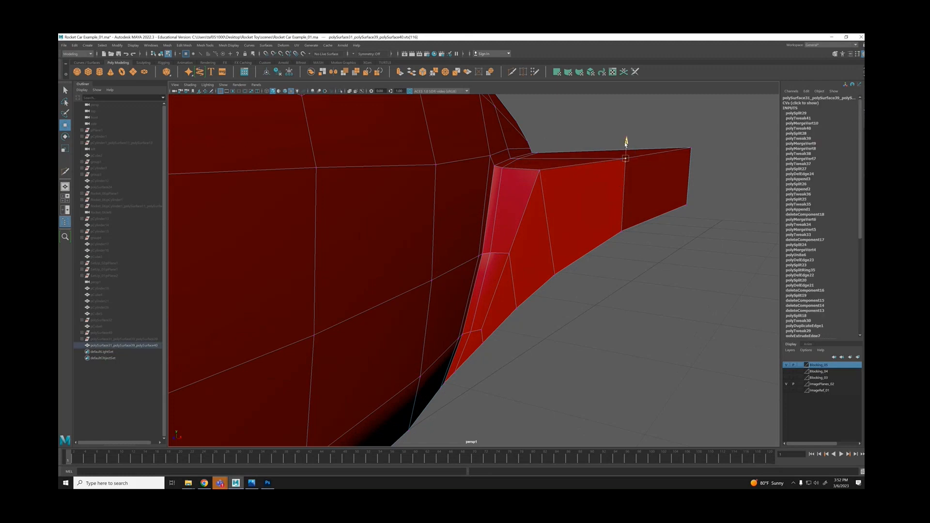
pyautogui.click(644, 156)
pyautogui.keyDown('alt'); pyautogui.moveTo(643, 156); pyautogui.dragTo(605, 168); pyautogui.keyUp('alt')
# Examine the smoothed fender seam from several angles and return the mesh to its unsmoothed display.
pyautogui.press('3')
pyautogui.moveTo(592, 197); pyautogui.dragTo(623, 182, button='right')
pyautogui.keyDown('alt'); pyautogui.moveTo(634, 228); pyautogui.dragTo(616, 251); pyautogui.keyUp('alt')
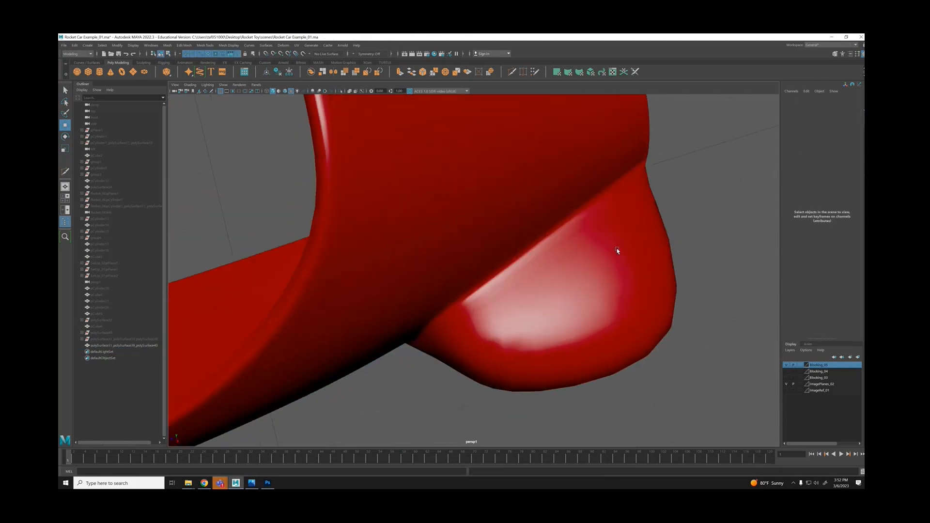
pyautogui.keyDown('alt'); pyautogui.moveTo(616, 250); pyautogui.dragTo(526, 278, button='right'); pyautogui.keyUp('alt')
pyautogui.keyDown('alt'); pyautogui.moveTo(526, 279); pyautogui.dragTo(519, 245); pyautogui.keyUp('alt')
pyautogui.click(519, 245)
pyautogui.press('1')
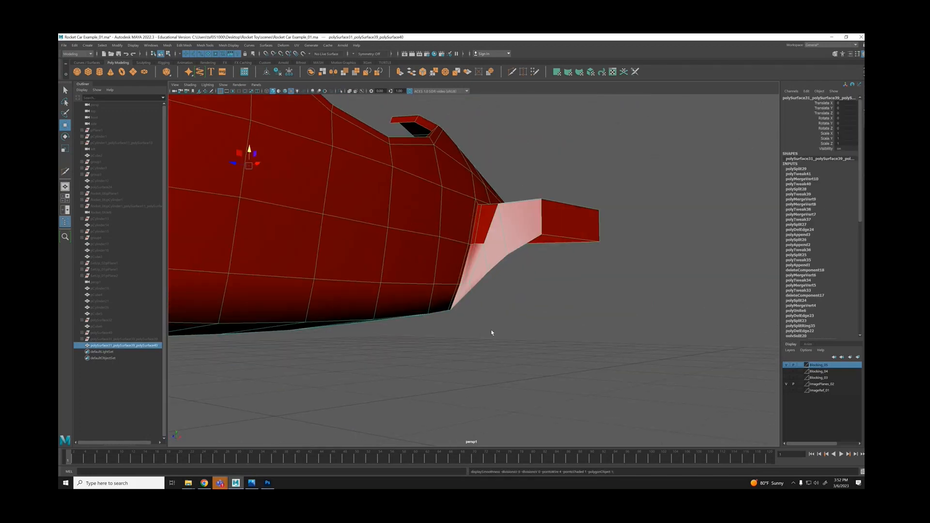
# Adjust the vertices on the fender's front face and its upper front corner along the length of the car.
pyautogui.scroll(6, 531, 347)
pyautogui.keyDown('alt'); pyautogui.moveTo(526, 344); pyautogui.dragTo(403, 245); pyautogui.keyUp('alt')
pyautogui.moveTo(403, 245); pyautogui.dragTo(371, 245, button='right')
pyautogui.click(413, 245)
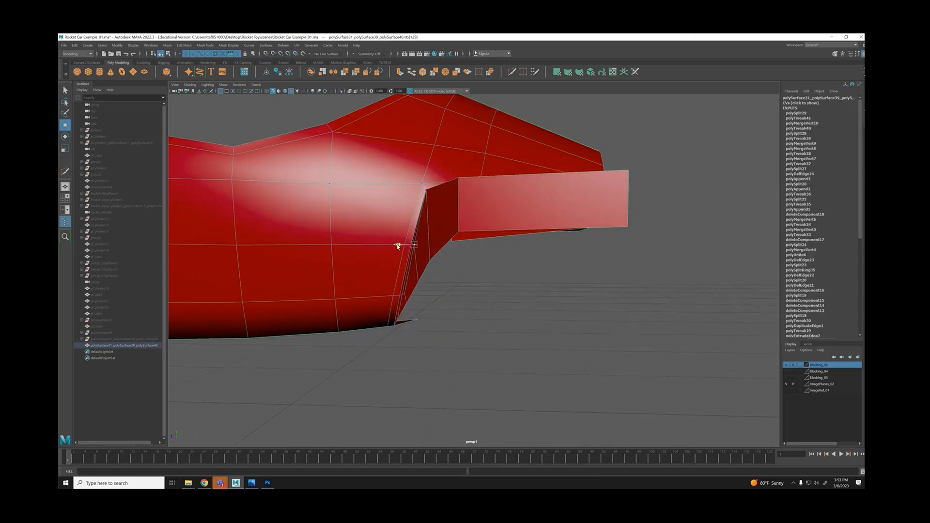
pyautogui.keyDown('alt'); pyautogui.moveTo(464, 252); pyautogui.dragTo(433, 250); pyautogui.keyUp('alt')
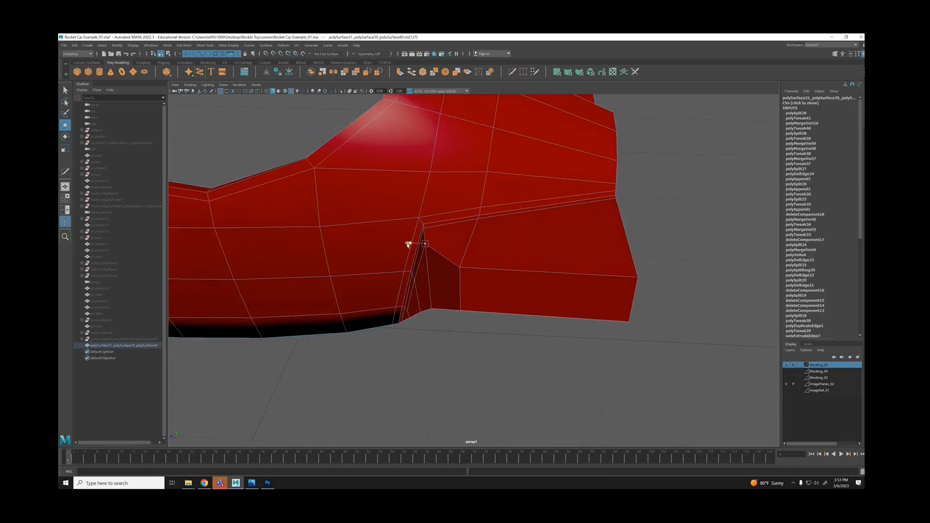
pyautogui.click(473, 328)
pyautogui.keyDown('alt'); pyautogui.moveTo(473, 328); pyautogui.dragTo(635, 211); pyautogui.keyUp('alt')
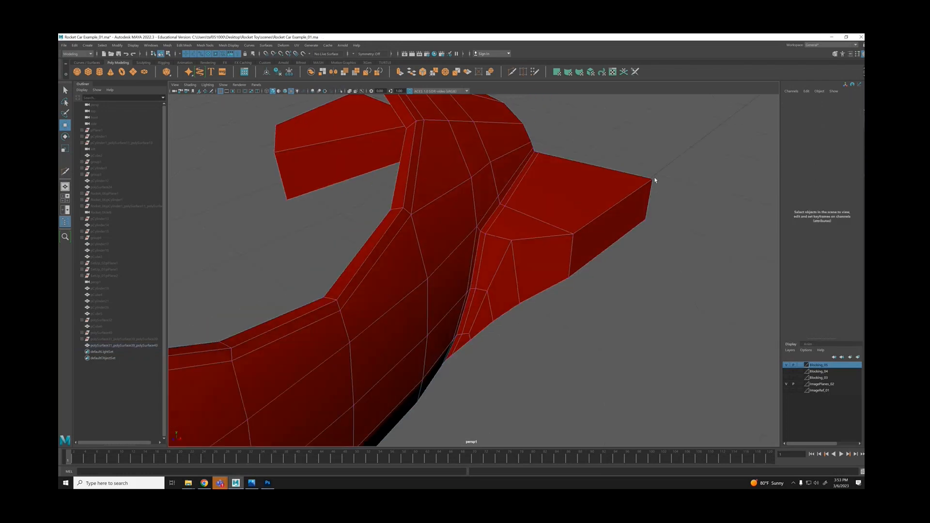
pyautogui.keyDown('alt'); pyautogui.moveTo(515, 255); pyautogui.dragTo(562, 237); pyautogui.keyUp('alt')
pyautogui.click(543, 214)
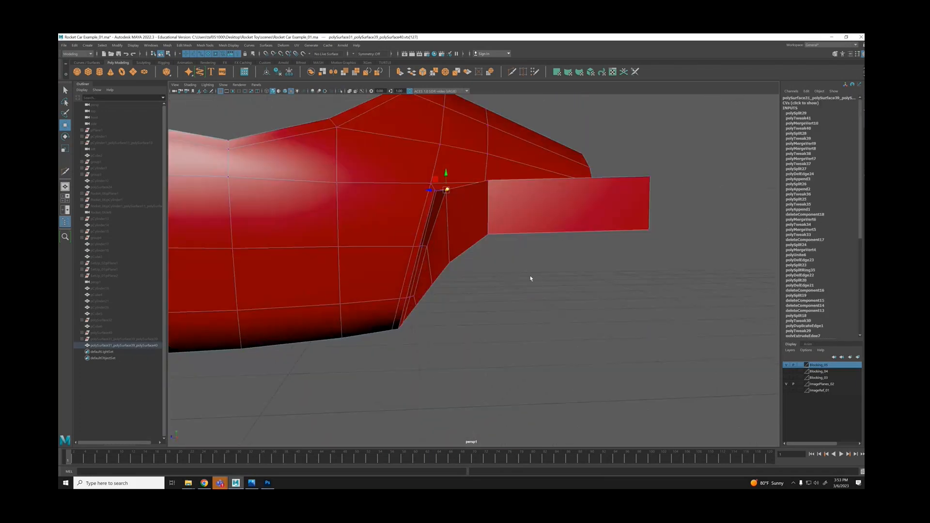
pyautogui.click(547, 268)
pyautogui.keyDown('alt'); pyautogui.moveTo(547, 268); pyautogui.dragTo(489, 273); pyautogui.keyUp('alt')
pyautogui.press('g')
pyautogui.click(562, 207)
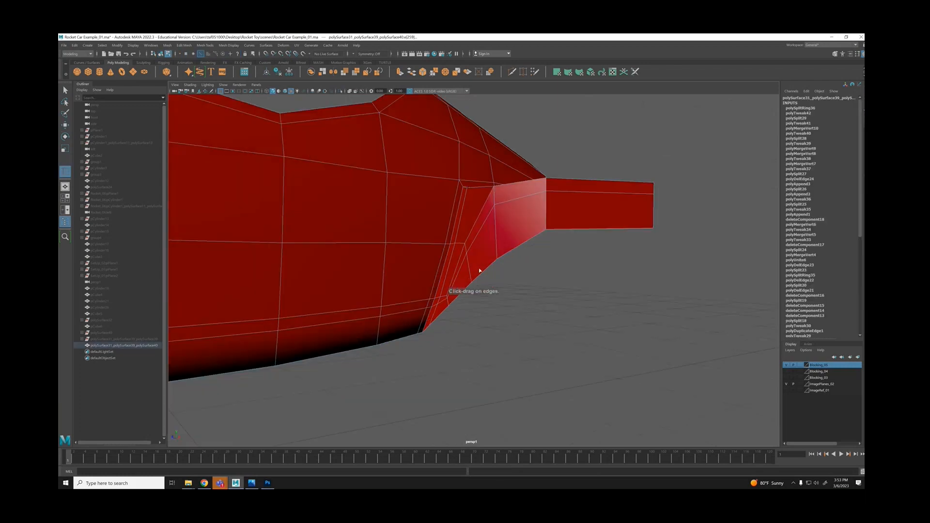
pyautogui.hotkey('ctrl', 'z')
# Cut a supporting edge along the fender's outer side just below the top edge, from the front face to the rear edge.
pyautogui.keyDown('alt'); pyautogui.moveTo(525, 229); pyautogui.dragTo(441, 271); pyautogui.keyUp('alt')
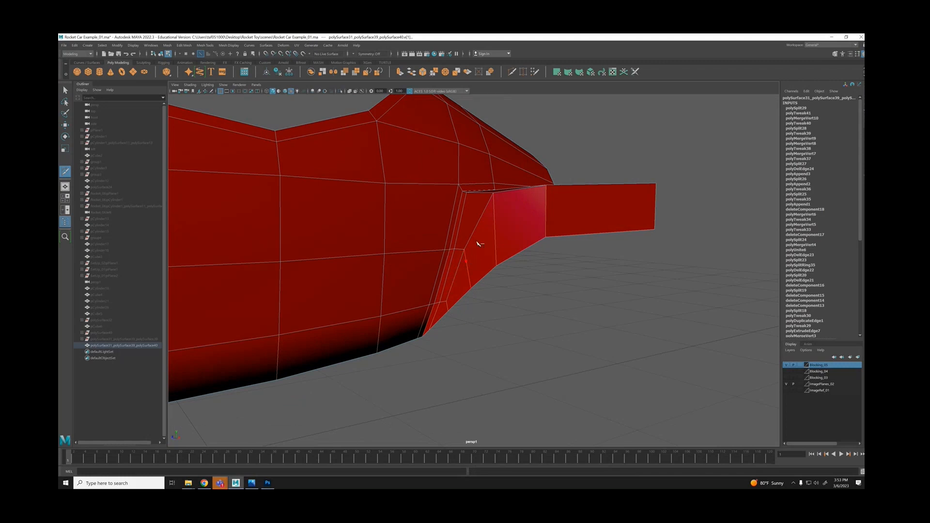
pyautogui.moveTo(548, 198); pyautogui.dragTo(547, 194)
pyautogui.click(656, 194)
pyautogui.press('q')
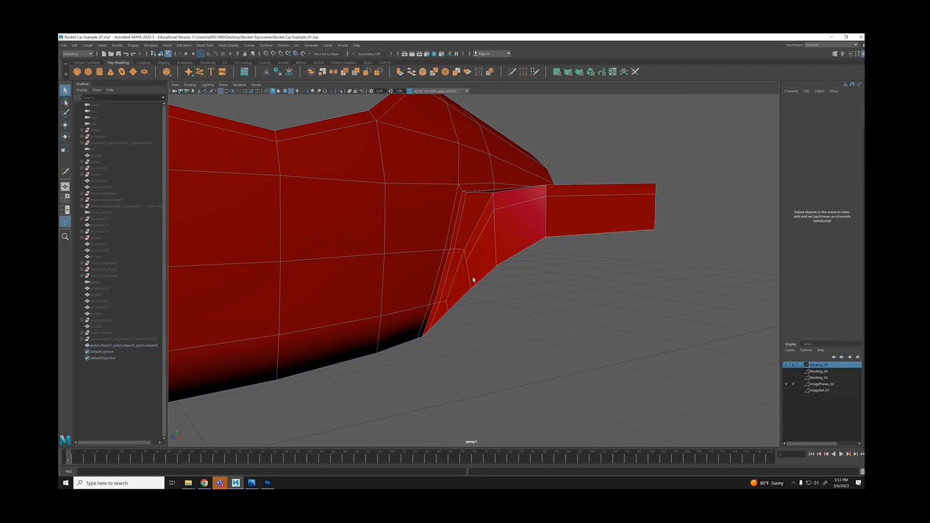
# Examine the smoothed fender and its upper outer edge from the side, above and behind.
pyautogui.press('3')
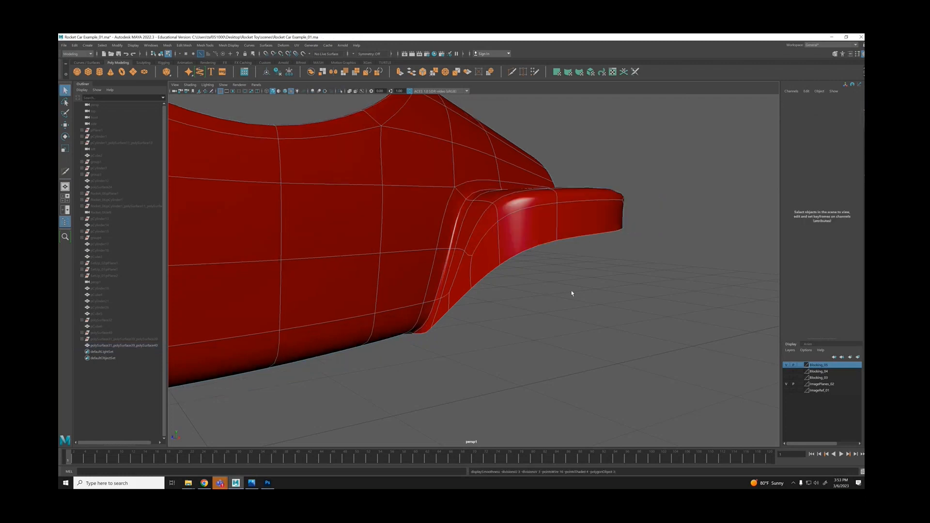
pyautogui.moveTo(529, 221); pyautogui.dragTo(551, 210, button='right')
pyautogui.click(572, 244)
pyautogui.keyDown('alt'); pyautogui.moveTo(572, 244); pyautogui.dragTo(542, 253); pyautogui.keyUp('alt')
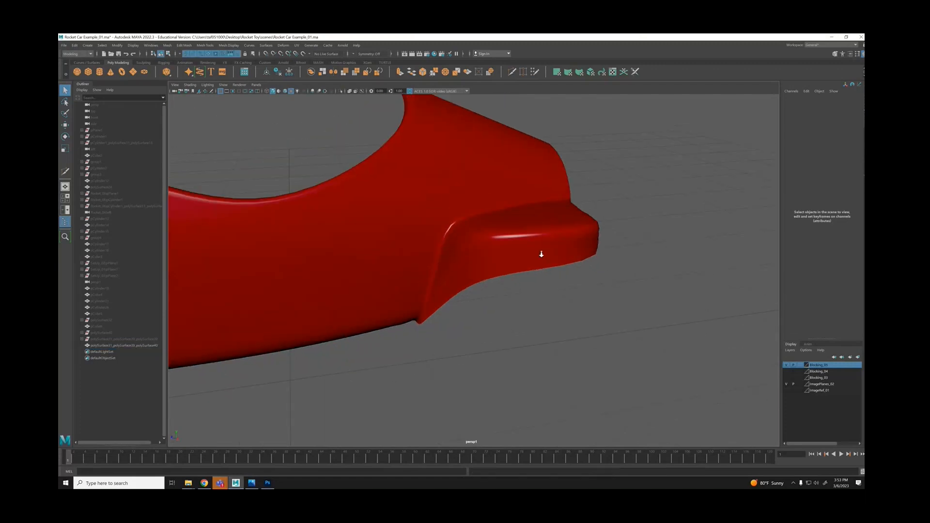
pyautogui.keyDown('alt'); pyautogui.moveTo(542, 254); pyautogui.dragTo(407, 247, button='right'); pyautogui.keyUp('alt')
pyautogui.keyDown('alt'); pyautogui.moveTo(407, 247); pyautogui.dragTo(353, 272); pyautogui.keyUp('alt')
pyautogui.keyDown('alt'); pyautogui.moveTo(353, 272); pyautogui.dragTo(448, 288, button='right'); pyautogui.keyUp('alt')
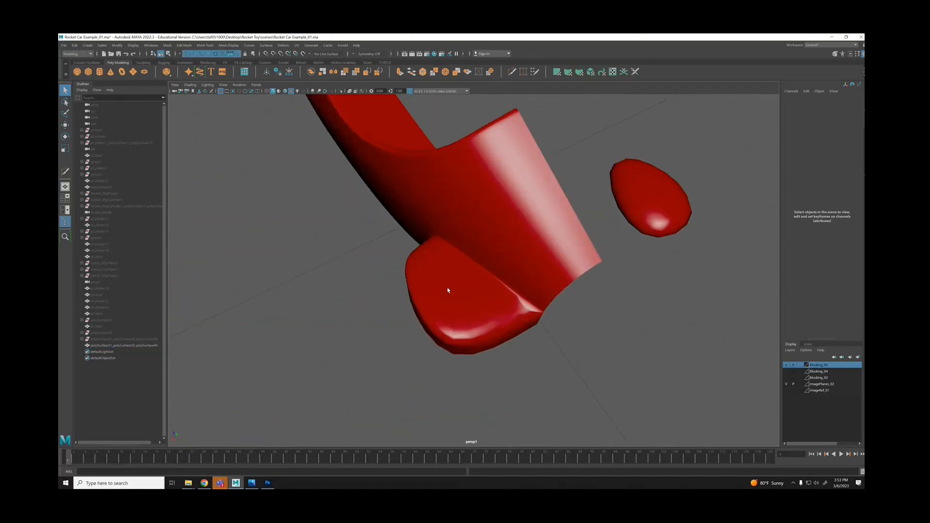
# Move the two vertices at the fender's outer corner toward the rear and outward on the unsmoothed mesh.
pyautogui.click(447, 310)
pyautogui.press('1')
pyautogui.keyDown('alt'); pyautogui.moveTo(447, 311); pyautogui.dragTo(480, 316); pyautogui.keyUp('alt')
pyautogui.moveTo(480, 315)
pyautogui.keyDown('alt'); pyautogui.mouseDown(button='right')
pyautogui.moveTo(503, 320)
pyautogui.moveTo(476, 314)
pyautogui.mouseUp(button='right'); pyautogui.keyUp('alt')
pyautogui.moveTo(470, 336); pyautogui.dragTo(497, 381)
pyautogui.keyDown('alt'); pyautogui.moveTo(498, 381); pyautogui.dragTo(507, 288); pyautogui.keyUp('alt')
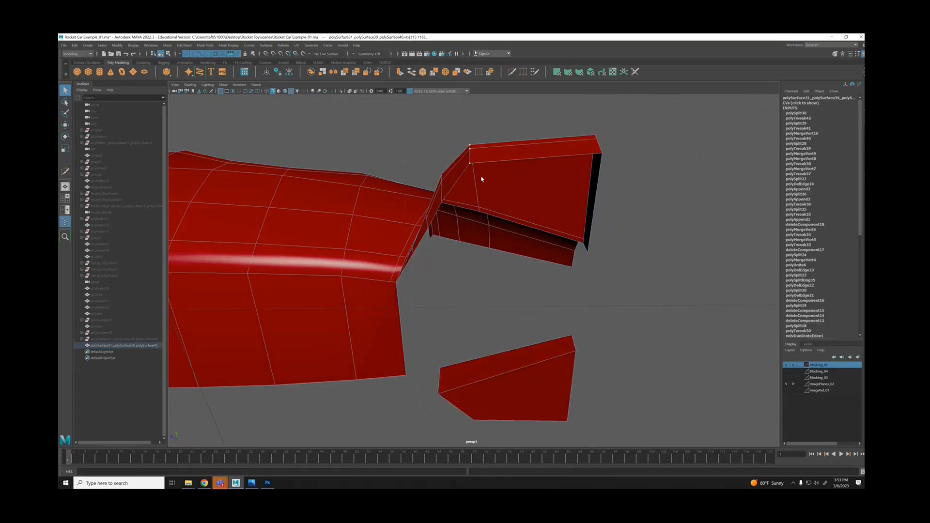
pyautogui.press('w')
pyautogui.moveTo(452, 154); pyautogui.dragTo(480, 154)
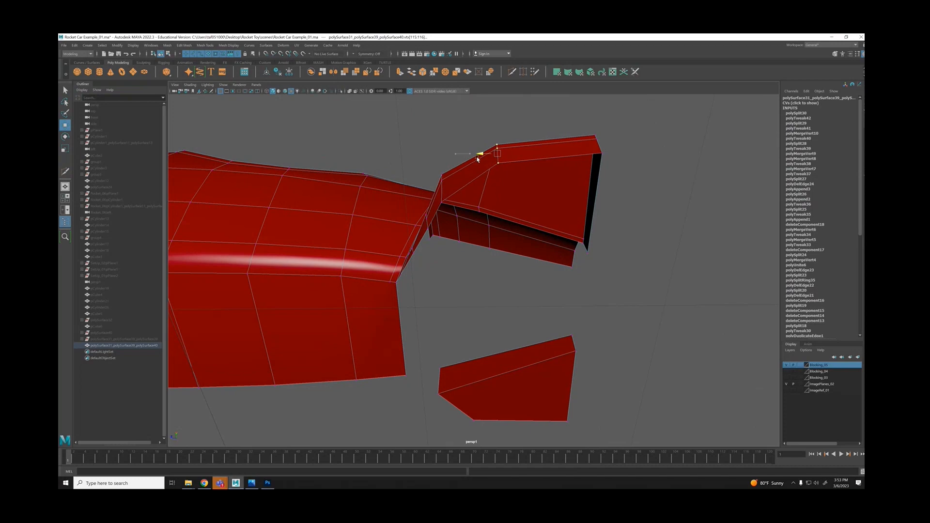
pyautogui.keyDown('alt'); pyautogui.moveTo(512, 229); pyautogui.dragTo(544, 251); pyautogui.keyUp('alt')
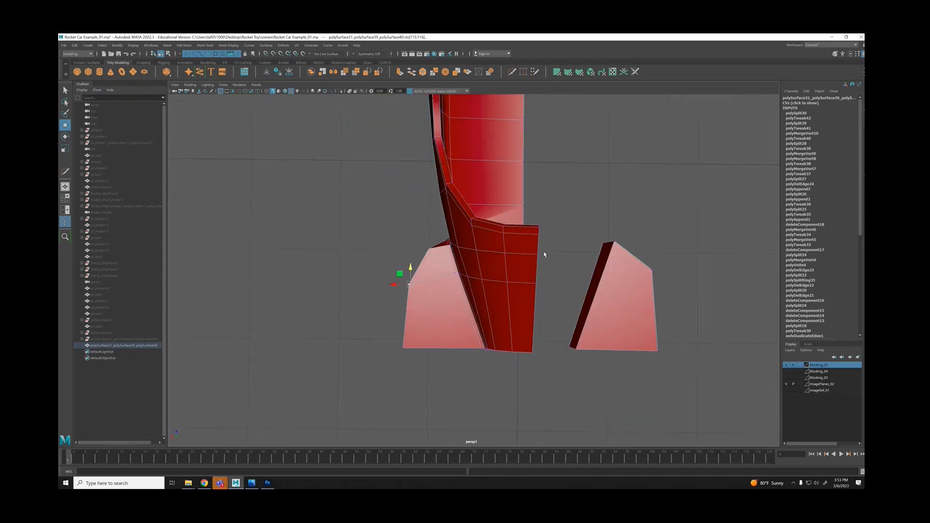
pyautogui.keyDown('alt'); pyautogui.moveTo(426, 271); pyautogui.dragTo(487, 291, button='right'); pyautogui.keyUp('alt')
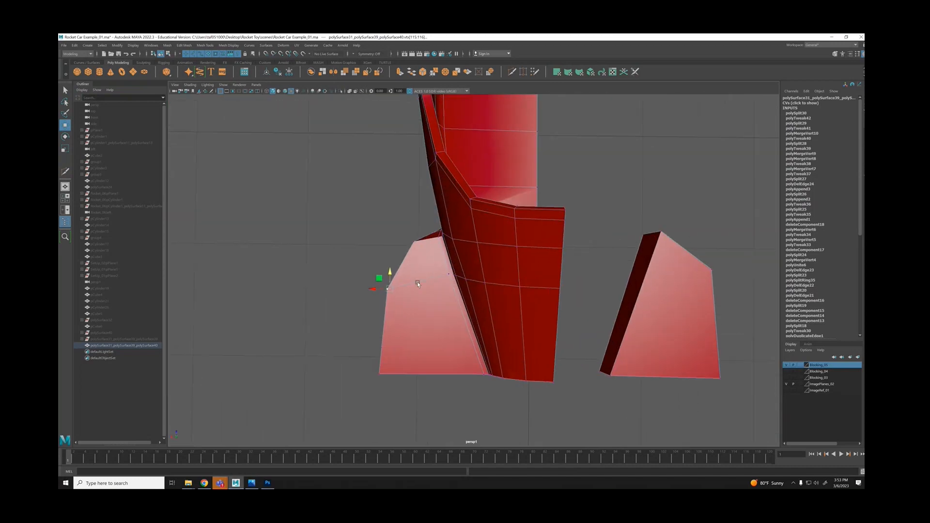
pyautogui.moveTo(391, 275); pyautogui.dragTo(378, 287)
# Fine-tune the vertices around the fender's upper front corner and along its front face.
pyautogui.keyDown('alt'); pyautogui.moveTo(378, 287); pyautogui.dragTo(436, 283); pyautogui.keyUp('alt')
pyautogui.keyDown('alt'); pyautogui.moveTo(436, 282); pyautogui.dragTo(487, 275, button='right'); pyautogui.keyUp('alt')
pyautogui.keyDown('alt'); pyautogui.moveTo(488, 274); pyautogui.dragTo(435, 306); pyautogui.keyUp('alt')
pyautogui.click(442, 295)
pyautogui.click(429, 344)
pyautogui.click(445, 306)
pyautogui.click(431, 261)
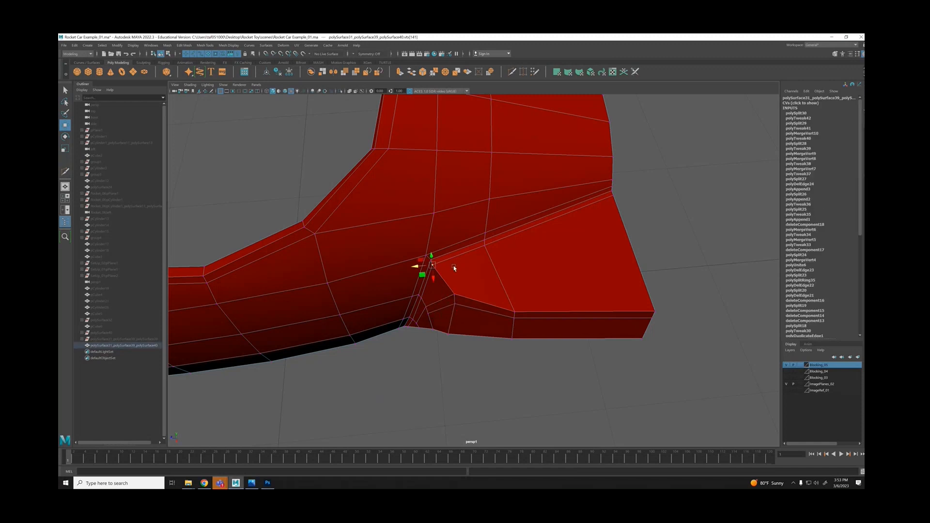
pyautogui.keyDown('alt'); pyautogui.moveTo(431, 264); pyautogui.dragTo(542, 278); pyautogui.keyUp('alt')
pyautogui.click(442, 284)
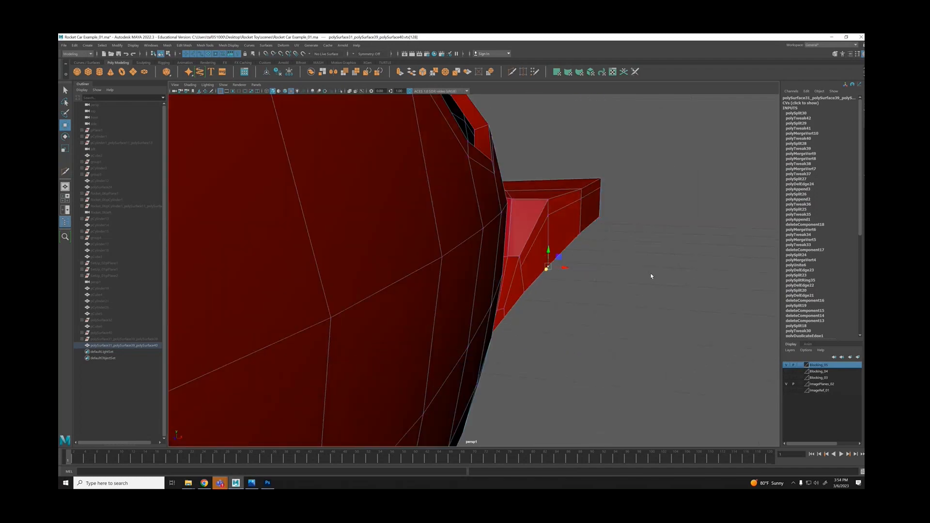
# Smooth the mesh display and examine the whole body and fender in object mode.
pyautogui.press('3')
pyautogui.moveTo(601, 211); pyautogui.dragTo(610, 203, button='right')
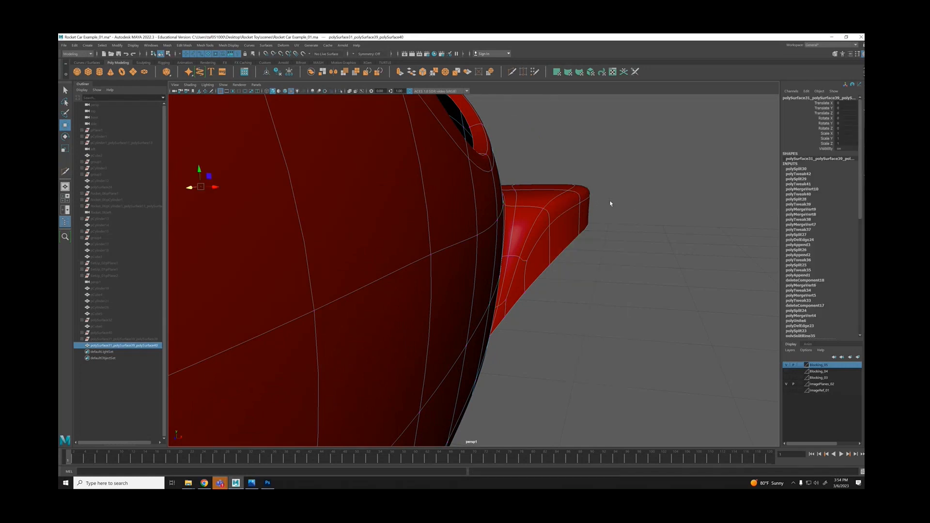
pyautogui.click(611, 204)
pyautogui.keyDown('alt'); pyautogui.moveTo(611, 203); pyautogui.dragTo(661, 235); pyautogui.keyUp('alt')
pyautogui.keyDown('alt'); pyautogui.moveTo(660, 234); pyautogui.dragTo(498, 251, button='right'); pyautogui.keyUp('alt')
pyautogui.moveTo(498, 251)
pyautogui.keyDown('alt'); pyautogui.mouseDown()
pyautogui.moveTo(521, 235)
pyautogui.moveTo(500, 232)
pyautogui.moveTo(521, 233)
pyautogui.moveTo(513, 243)
pyautogui.moveTo(492, 235)
pyautogui.moveTo(496, 247)
pyautogui.mouseUp(); pyautogui.keyUp('alt')
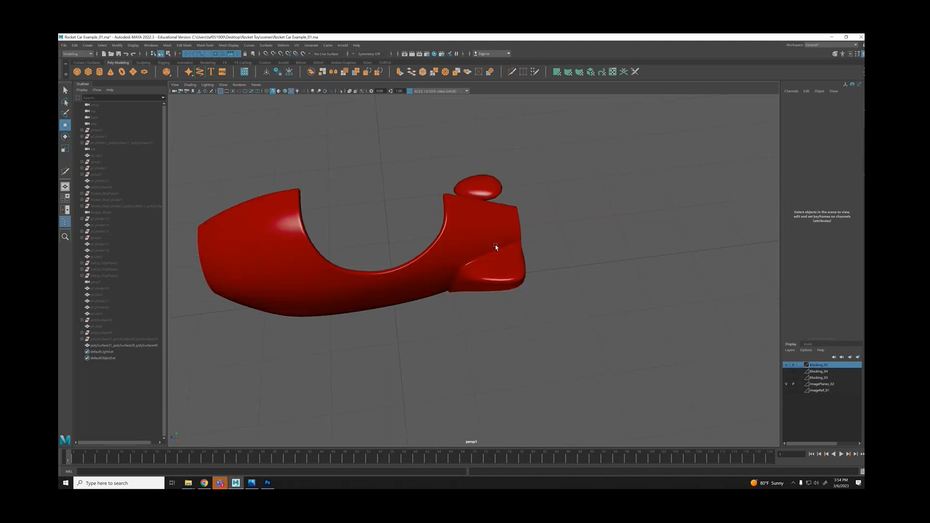
# Show the hidden car parts and hide everything except the front wheel fender and the body.
pyautogui.hotkey('ctrl', 'shift', 'h')
pyautogui.keyDown('alt'); pyautogui.moveTo(633, 230); pyautogui.dragTo(430, 282); pyautogui.keyUp('alt')
pyautogui.click(430, 282)
pyautogui.keyDown('alt'); pyautogui.moveTo(468, 250); pyautogui.dragTo(450, 254); pyautogui.keyUp('alt')
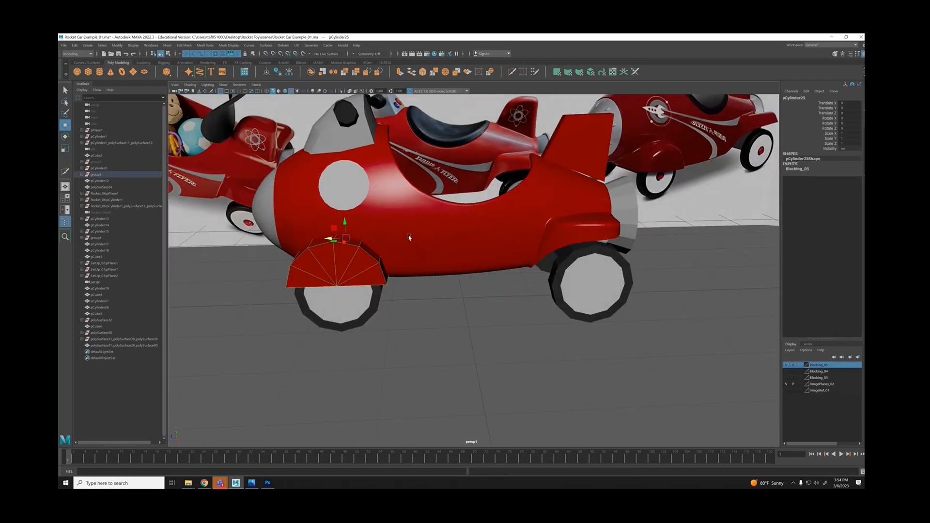
pyautogui.keyDown('shift'); pyautogui.click(408, 236); pyautogui.keyUp('shift')
pyautogui.hotkey('alt', 'h')
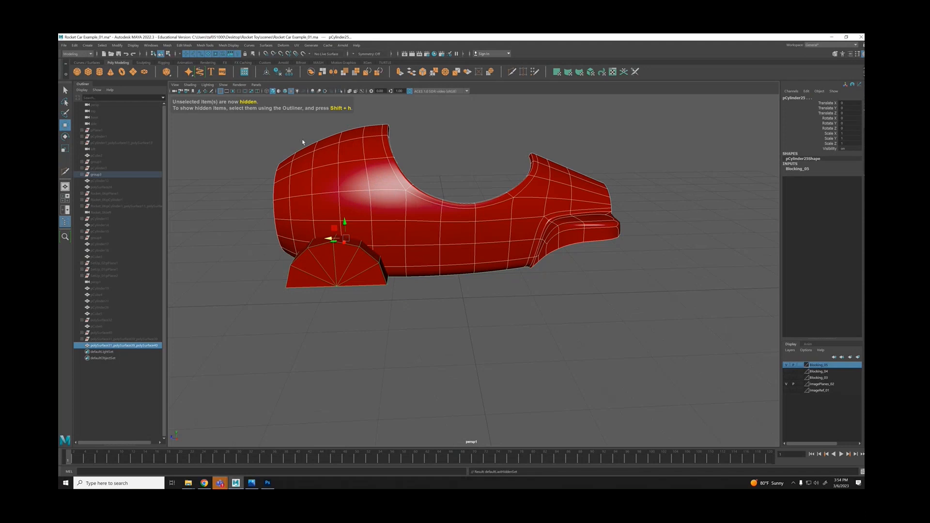
# Turn on the wireframe over the shaded body and front wheel fender, leaving both deselected.
pyautogui.keyDown('alt'); pyautogui.moveTo(432, 282); pyautogui.dragTo(434, 240); pyautogui.keyUp('alt')
pyautogui.keyDown('alt'); pyautogui.moveTo(353, 231); pyautogui.dragTo(454, 258, button='right'); pyautogui.keyUp('alt')
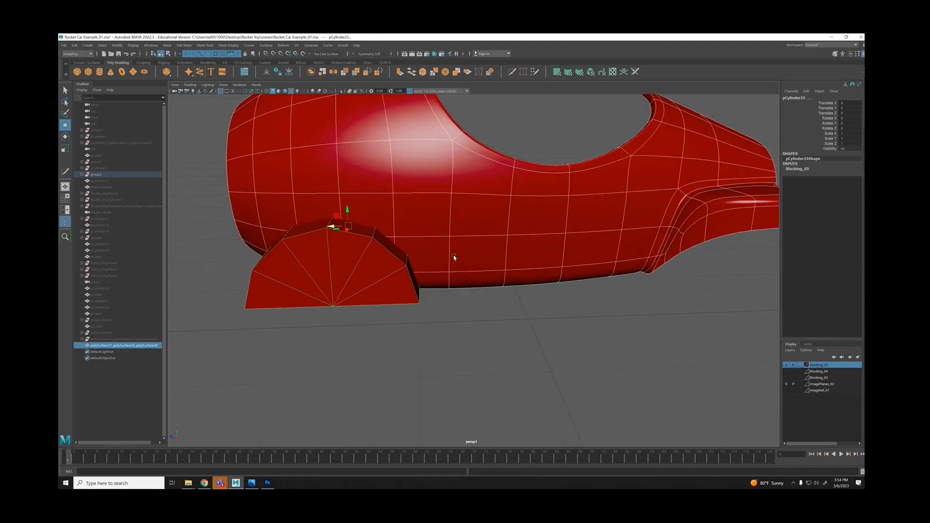
pyautogui.keyDown('alt'); pyautogui.moveTo(386, 192); pyautogui.dragTo(405, 208, button='middle'); pyautogui.keyUp('alt')
pyautogui.keyDown('alt'); pyautogui.moveTo(438, 214); pyautogui.dragTo(342, 224, button='right'); pyautogui.keyUp('alt')
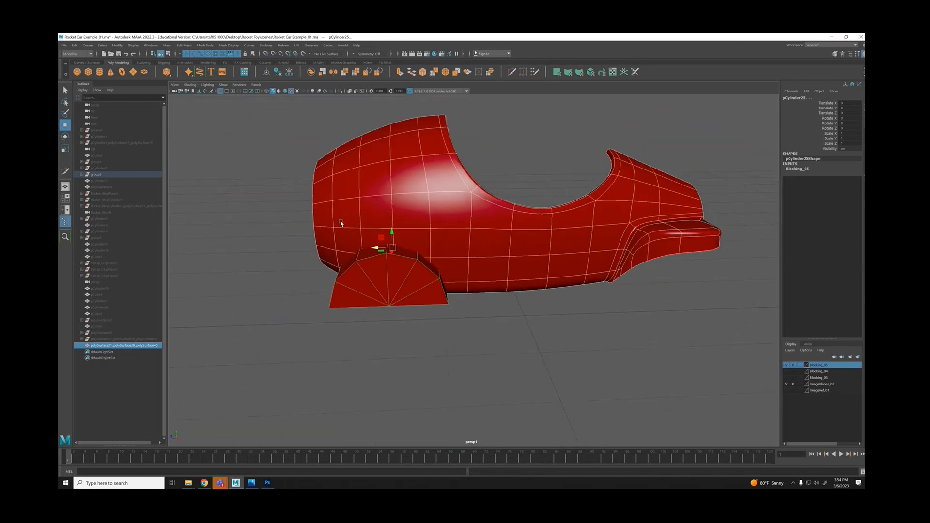
pyautogui.click(272, 130)
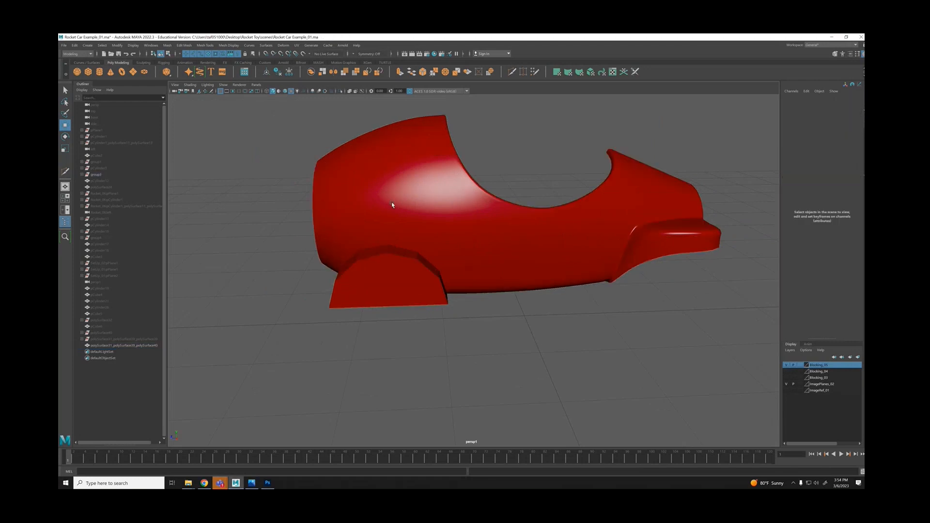
pyautogui.click(391, 202)
pyautogui.keyDown('shift'); pyautogui.click(392, 267); pyautogui.keyUp('shift')
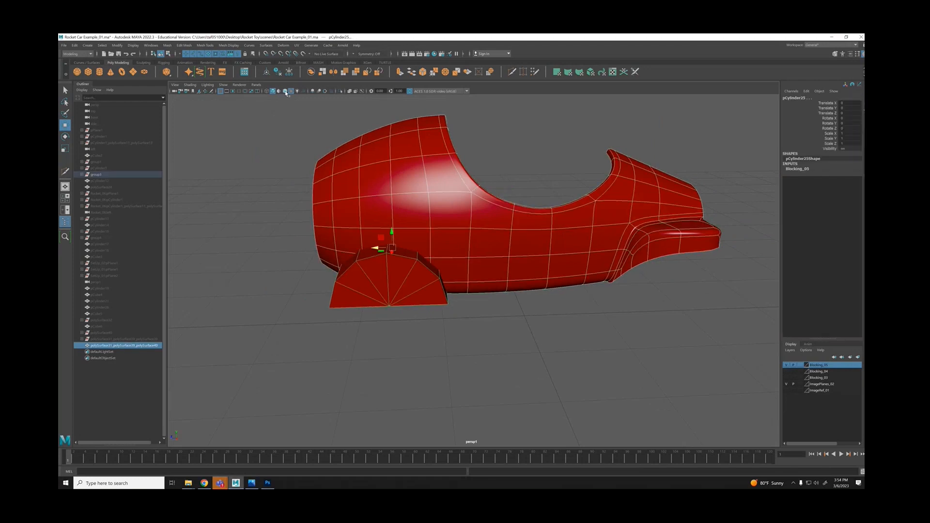
pyautogui.click(292, 160)
pyautogui.keyDown('alt'); pyautogui.moveTo(293, 160); pyautogui.dragTo(388, 212); pyautogui.keyUp('alt')
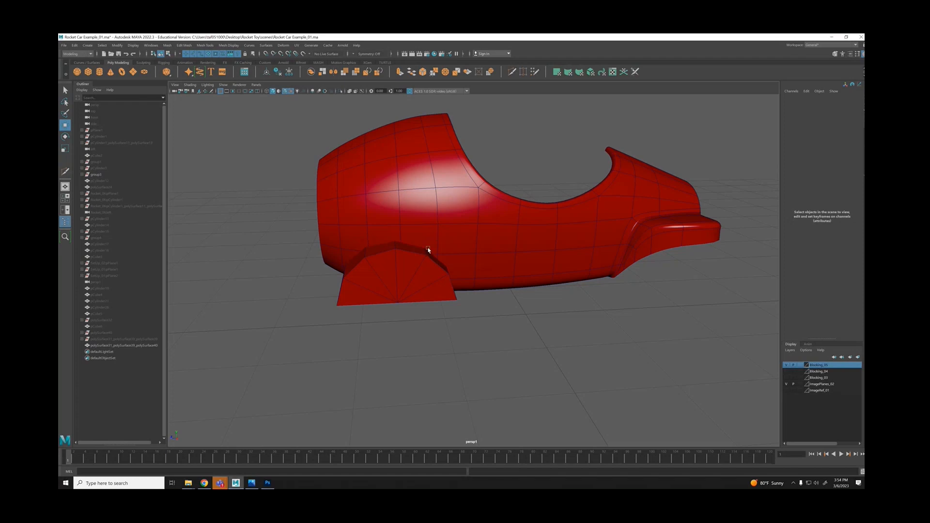
# Turn off the smooth mesh preview on the front wheel fender and on the body.
pyautogui.scroll(2, 425, 245)
pyautogui.click(406, 261)
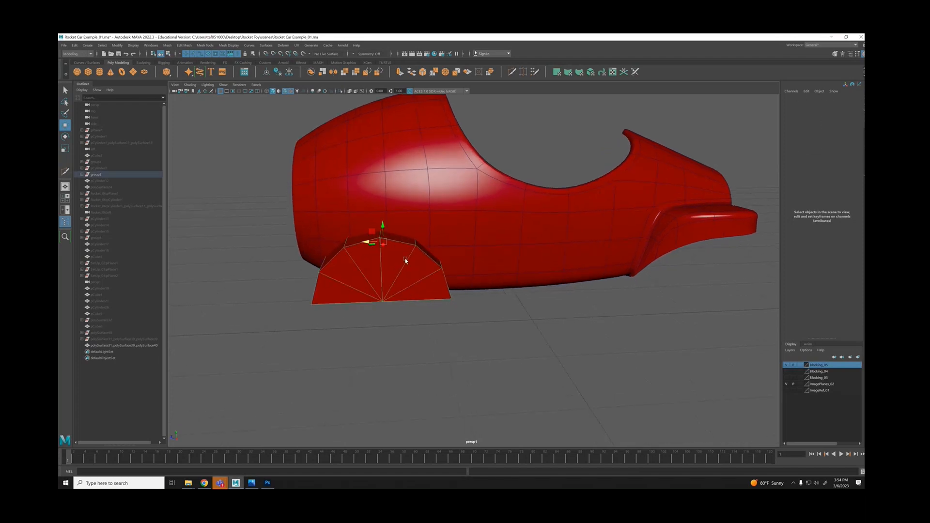
pyautogui.keyDown('alt'); pyautogui.moveTo(410, 258); pyautogui.dragTo(368, 246); pyautogui.keyUp('alt')
pyautogui.press('1')
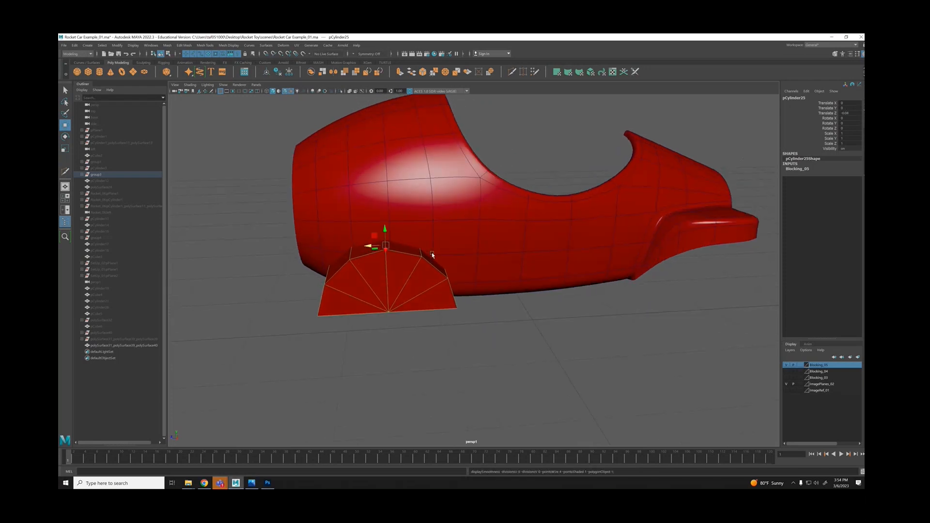
pyautogui.click(432, 220)
pyautogui.keyDown('alt'); pyautogui.moveTo(432, 220); pyautogui.dragTo(407, 152); pyautogui.keyUp('alt')
pyautogui.press('1')
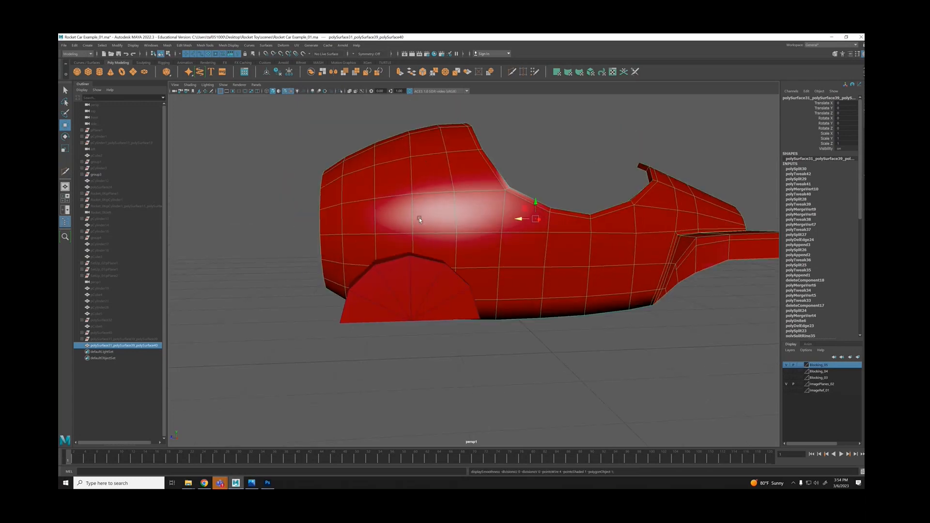
# Examine how the front wheel fender intersects the side of the body from several angles.
pyautogui.keyDown('alt'); pyautogui.moveTo(390, 232); pyautogui.dragTo(402, 202, button='right'); pyautogui.keyUp('alt')
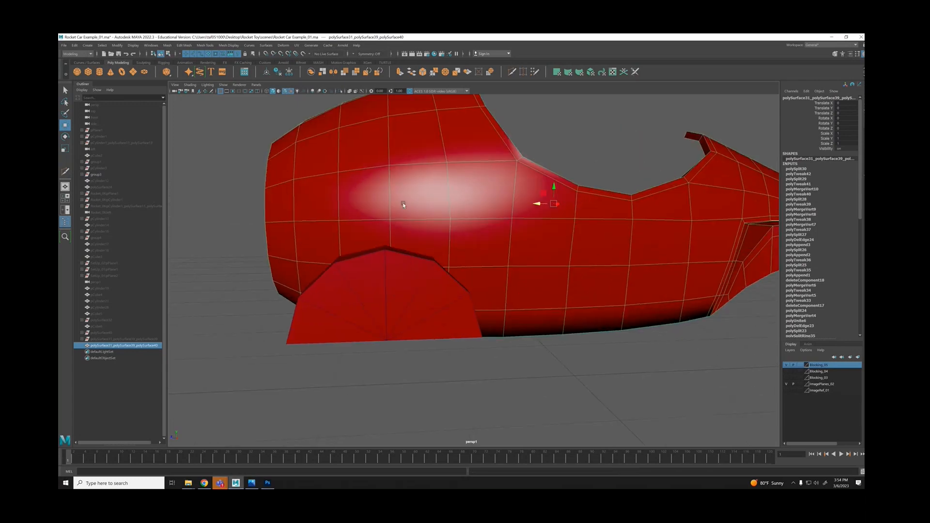
pyautogui.keyDown('alt'); pyautogui.moveTo(403, 202); pyautogui.dragTo(417, 231, button='middle'); pyautogui.keyUp('alt')
pyautogui.keyDown('alt'); pyautogui.moveTo(416, 231); pyautogui.dragTo(420, 262); pyautogui.keyUp('alt')
pyautogui.keyDown('alt'); pyautogui.moveTo(438, 339); pyautogui.dragTo(353, 337, button='right'); pyautogui.keyUp('alt')
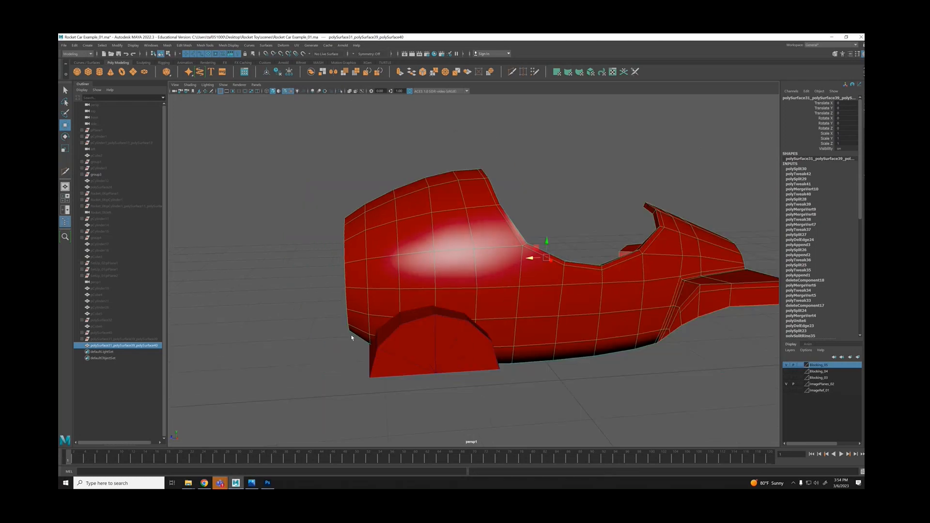
pyautogui.keyDown('alt'); pyautogui.moveTo(439, 297); pyautogui.dragTo(474, 334); pyautogui.keyUp('alt')
pyautogui.keyDown('alt'); pyautogui.moveTo(469, 343); pyautogui.dragTo(484, 262, button='middle'); pyautogui.keyUp('alt')
pyautogui.keyDown('alt'); pyautogui.moveTo(484, 262); pyautogui.dragTo(503, 265, button='right'); pyautogui.keyUp('alt')
pyautogui.moveTo(456, 305)
pyautogui.keyDown('alt'); pyautogui.mouseDown()
pyautogui.moveTo(474, 304)
pyautogui.moveTo(461, 300)
pyautogui.mouseUp(); pyautogui.keyUp('alt')
pyautogui.click(448, 286)
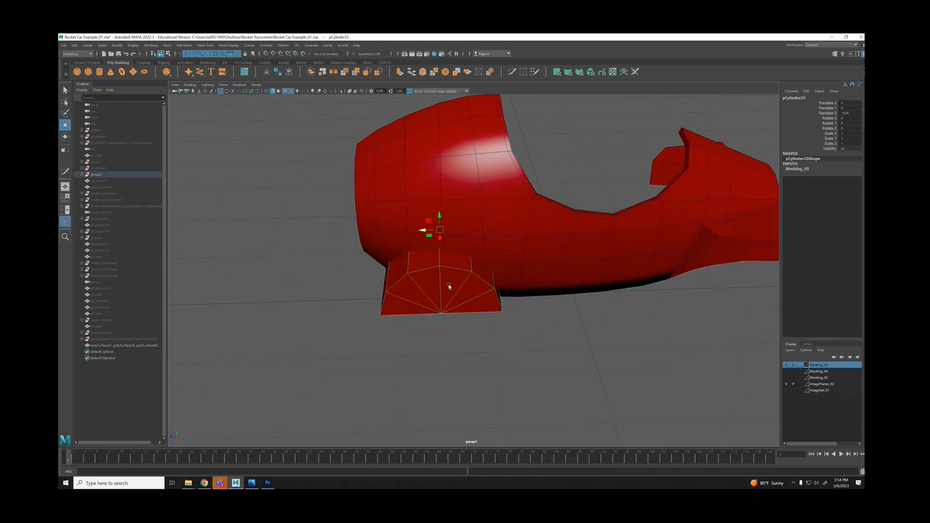
pyautogui.moveTo(425, 233)
pyautogui.keyDown('alt'); pyautogui.mouseDown()
pyautogui.moveTo(424, 245)
pyautogui.moveTo(421, 235)
pyautogui.mouseUp(); pyautogui.keyUp('alt')
pyautogui.click(447, 273)
pyautogui.keyDown('alt'); pyautogui.moveTo(447, 272); pyautogui.dragTo(440, 286); pyautogui.keyUp('alt')
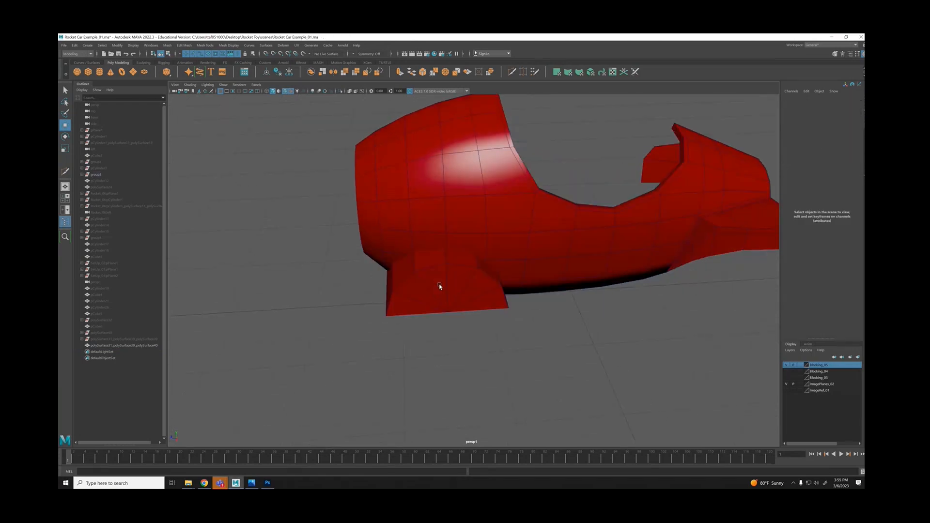
# Cut a new edge into the body along the fender's arch, from its peak to the adjacent vertical edge toward the rear.
pyautogui.scroll(3, 453, 267)
pyautogui.click(470, 251)
pyautogui.keyDown('alt'); pyautogui.moveTo(470, 251); pyautogui.dragTo(410, 208); pyautogui.keyUp('alt')
pyautogui.scroll(2, 394, 190)
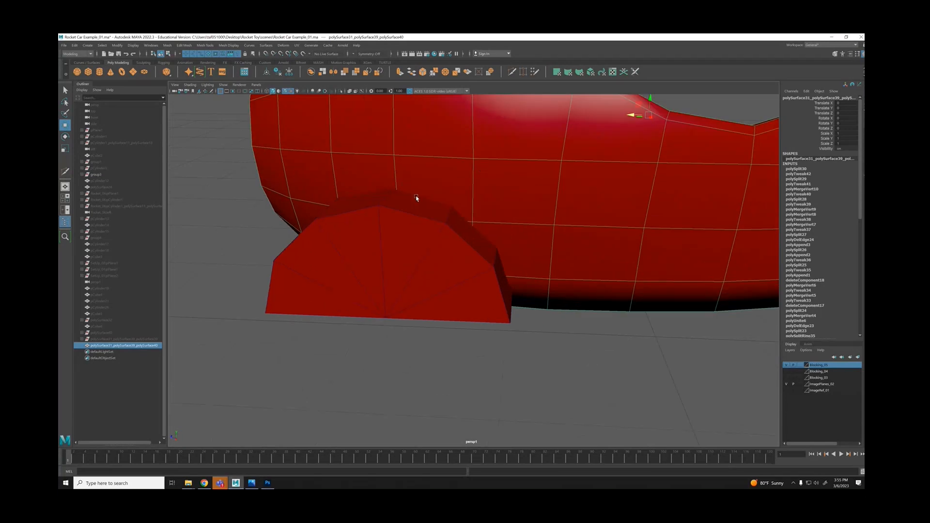
pyautogui.keyDown('alt'); pyautogui.moveTo(417, 198); pyautogui.dragTo(433, 225, button='middle'); pyautogui.keyUp('alt')
pyautogui.press('g')
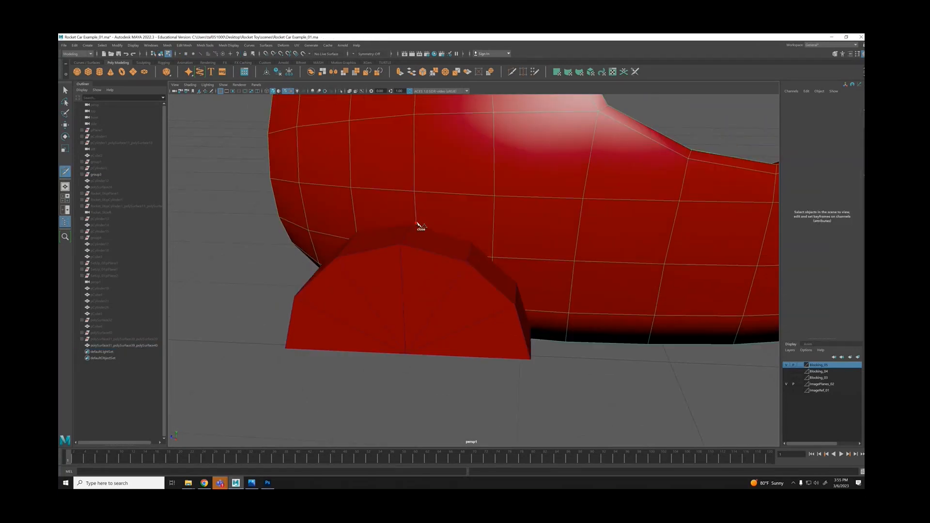
pyautogui.keyDown('alt'); pyautogui.moveTo(505, 263); pyautogui.dragTo(500, 212); pyautogui.keyUp('alt')
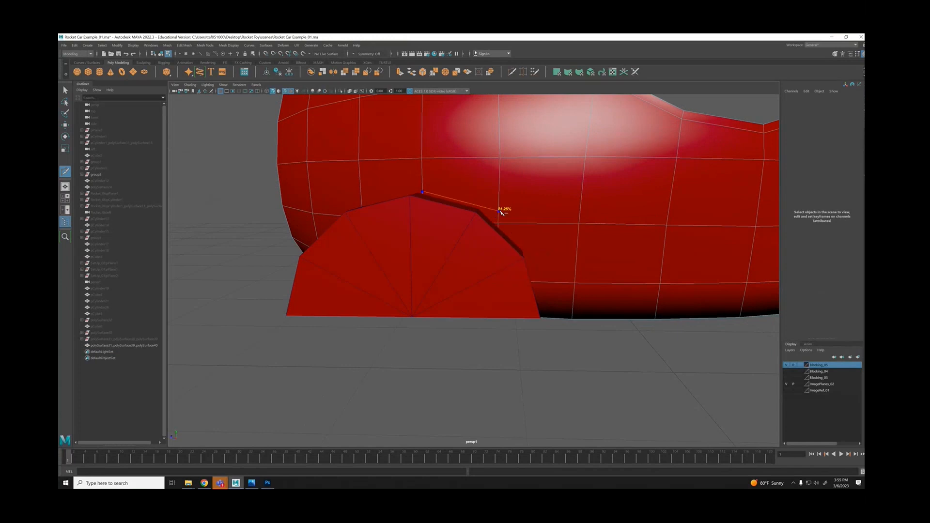
pyautogui.click(498, 213)
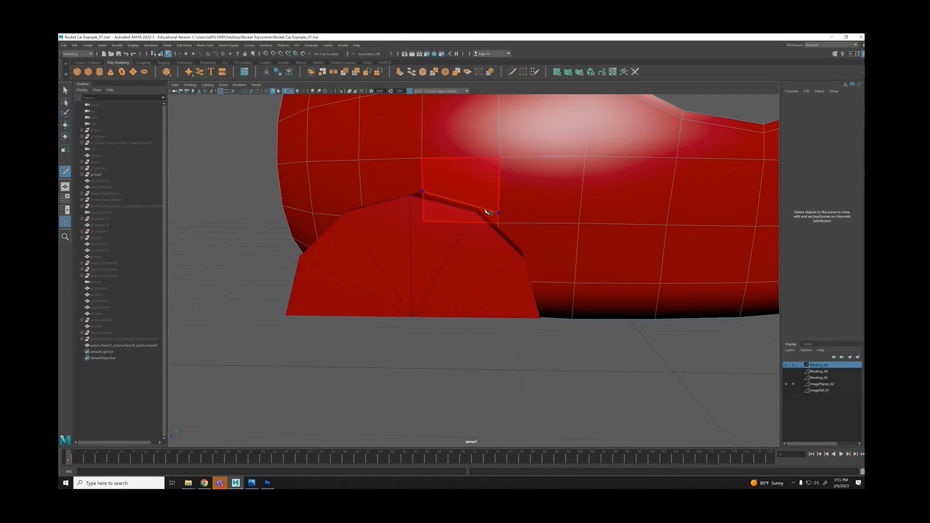
pyautogui.press('Return')
# Continue the Multi-Cut on the body down the rear side of the fender's outline to the body's lower edge.
pyautogui.click(479, 209)
pyautogui.keyDown('alt'); pyautogui.moveTo(479, 209); pyautogui.dragTo(567, 251); pyautogui.keyUp('alt')
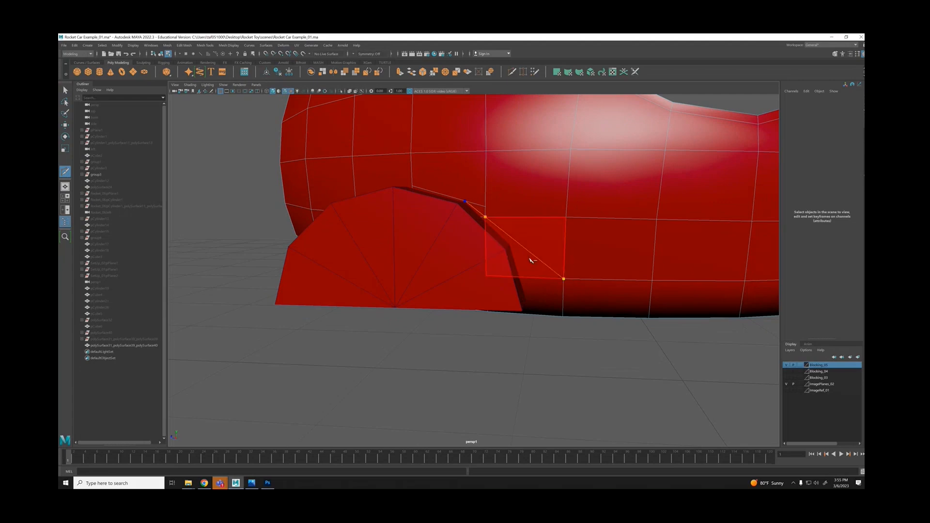
pyautogui.hotkey('ctrl', 'z')
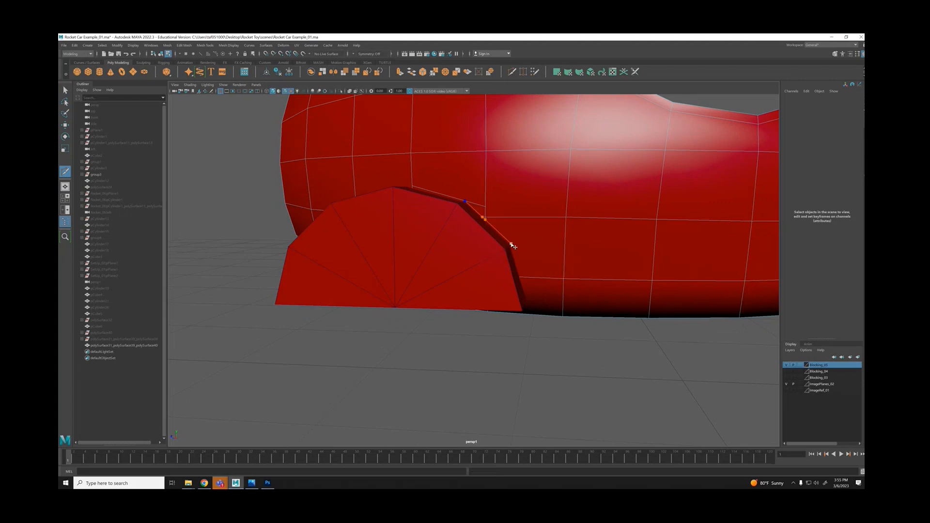
pyautogui.click(512, 246)
pyautogui.keyDown('alt'); pyautogui.moveTo(539, 315); pyautogui.dragTo(547, 241); pyautogui.keyUp('alt')
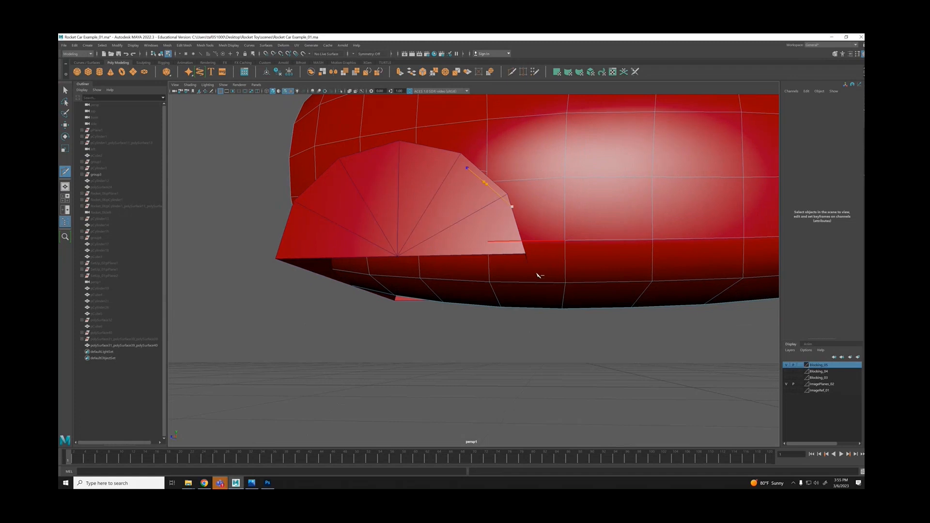
pyautogui.keyDown('alt'); pyautogui.moveTo(538, 272); pyautogui.dragTo(538, 301); pyautogui.keyUp('alt')
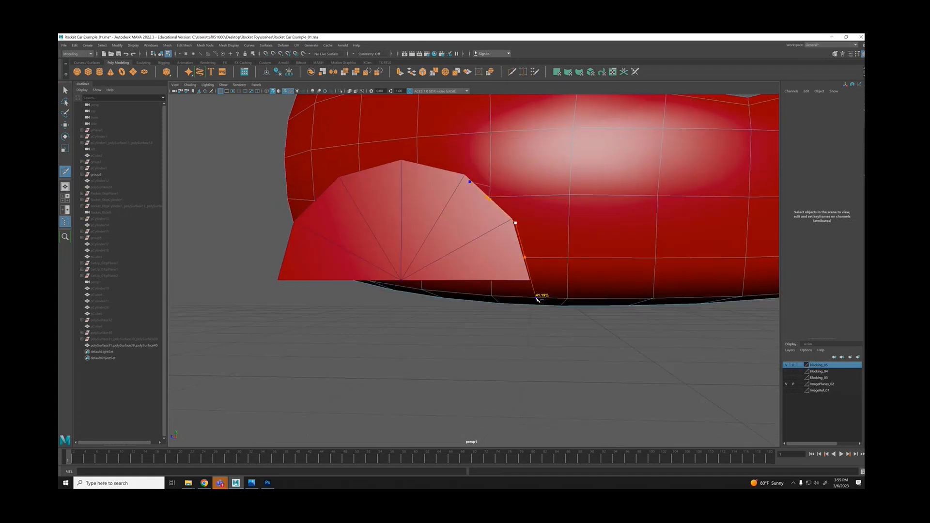
pyautogui.click(537, 301)
pyautogui.press('q')
pyautogui.keyDown('alt'); pyautogui.moveTo(504, 209); pyautogui.dragTo(499, 214); pyautogui.keyUp('alt')
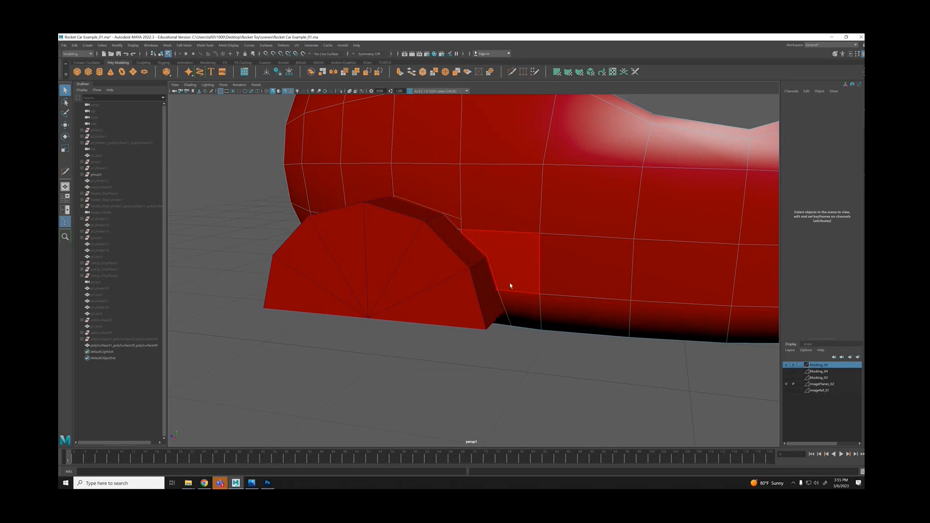
# Cut the body along the front half of the fender's outline, from the arch's peak down to the lower edge.
pyautogui.keyDown('alt'); pyautogui.moveTo(509, 287); pyautogui.dragTo(433, 209); pyautogui.keyUp('alt')
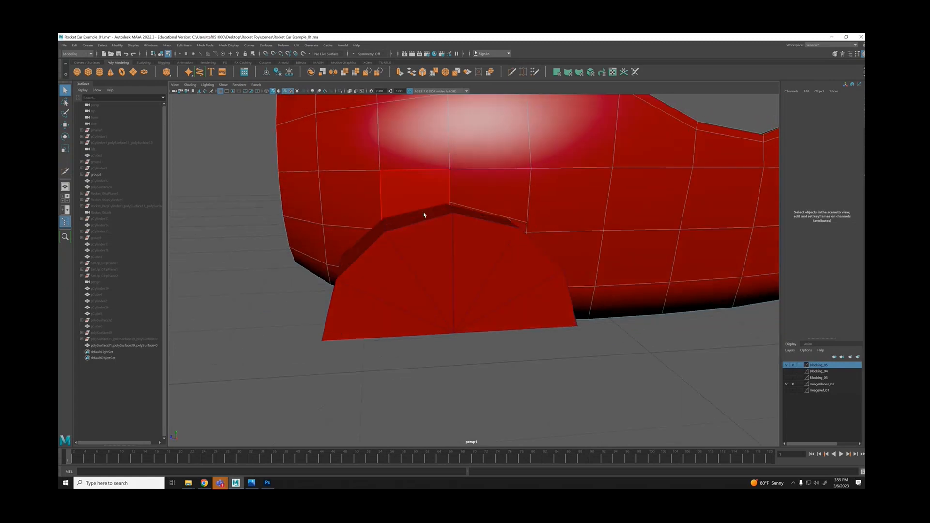
pyautogui.press('g')
pyautogui.click(450, 203)
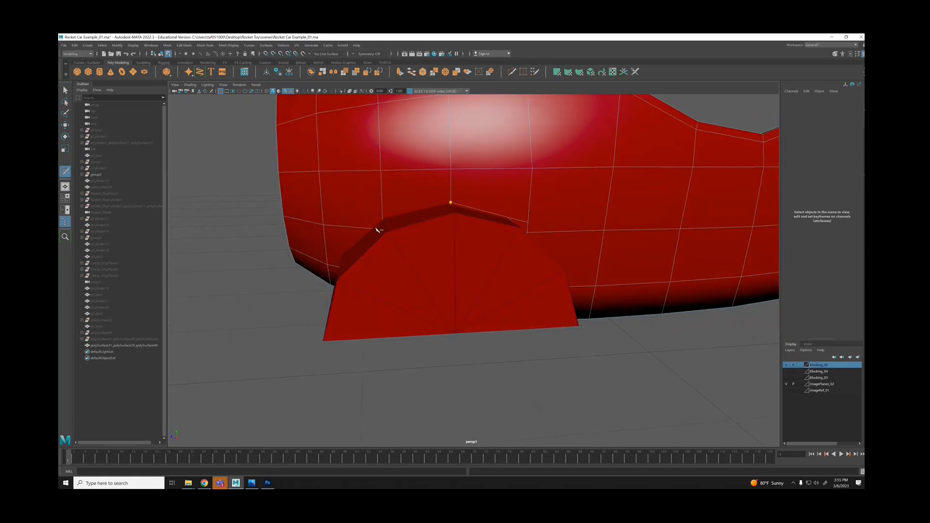
pyautogui.moveTo(376, 228)
pyautogui.keyDown('alt'); pyautogui.mouseDown()
pyautogui.moveTo(388, 214)
pyautogui.moveTo(359, 231)
pyautogui.mouseUp(); pyautogui.keyUp('alt')
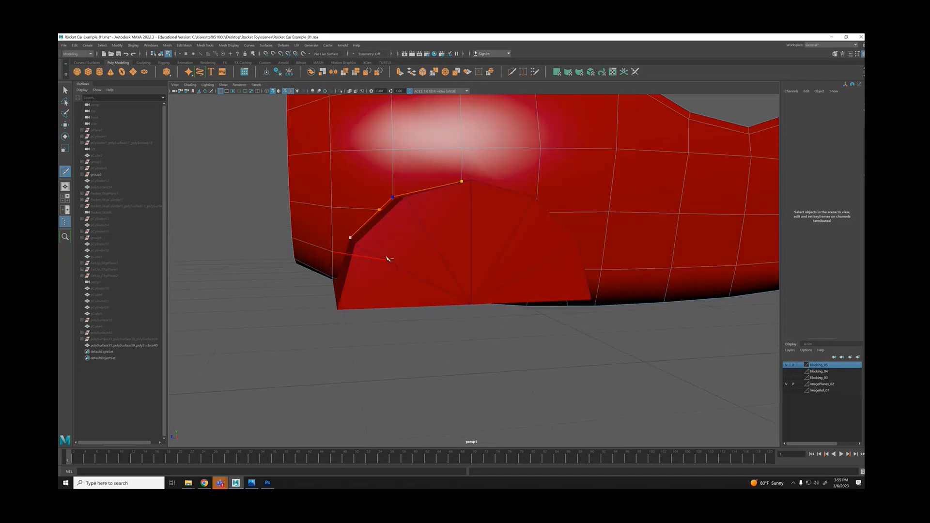
pyautogui.keyDown('alt'); pyautogui.moveTo(387, 258); pyautogui.dragTo(388, 258); pyautogui.keyUp('alt')
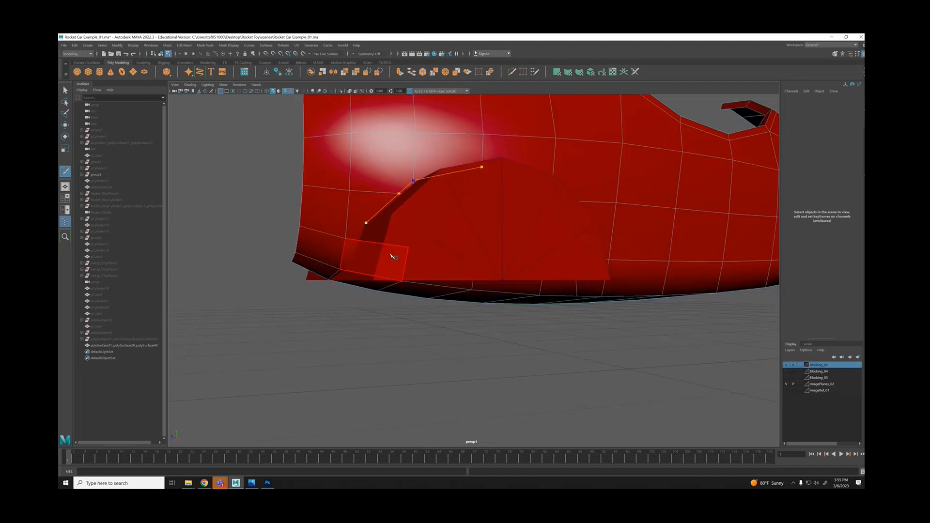
pyautogui.click(345, 271)
pyautogui.press('q')
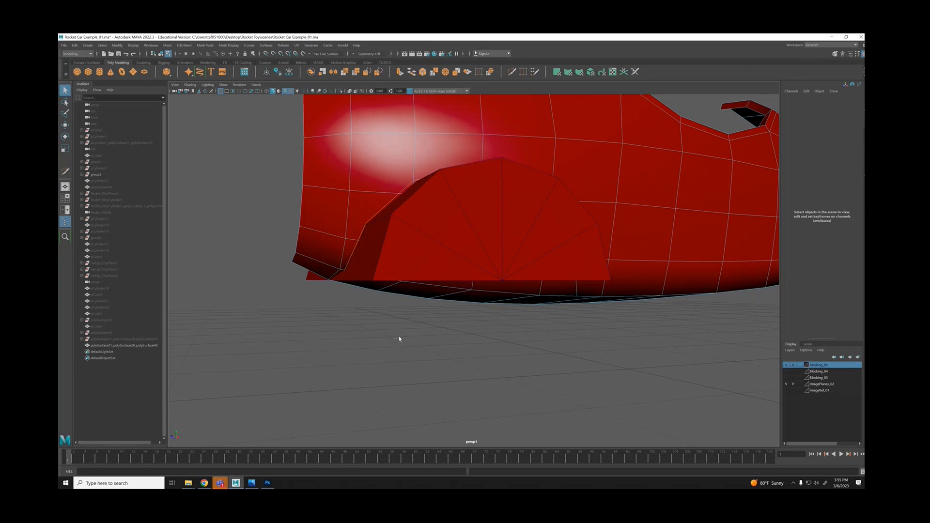
pyautogui.keyDown('alt'); pyautogui.moveTo(399, 339); pyautogui.dragTo(376, 346); pyautogui.keyUp('alt')
# Return to object mode and hide everything except the body.
pyautogui.moveTo(473, 230); pyautogui.dragTo(502, 222, button='right')
pyautogui.click(554, 170)
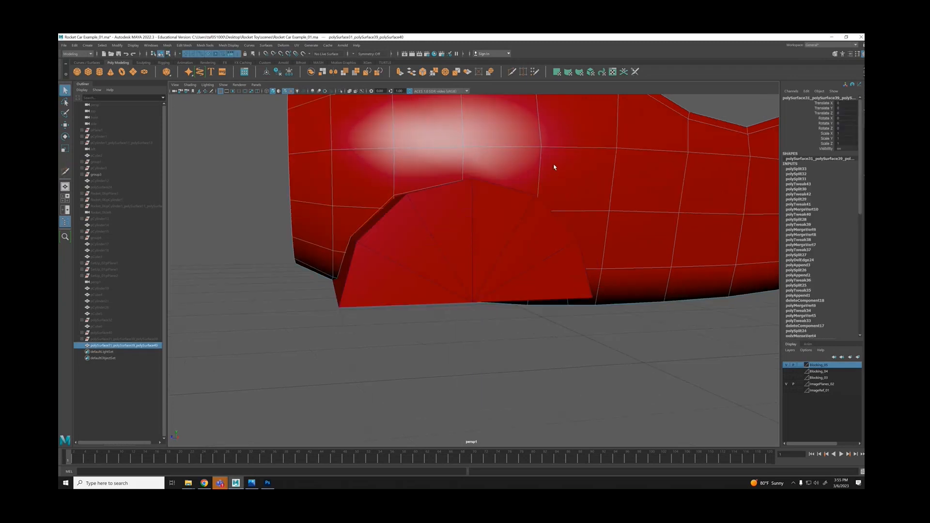
pyautogui.hotkey('alt', 'h')
# Delete all the body side faces inside the newly cut fender outline.
pyautogui.moveTo(425, 208); pyautogui.dragTo(425, 227, button='right')
pyautogui.click(387, 274)
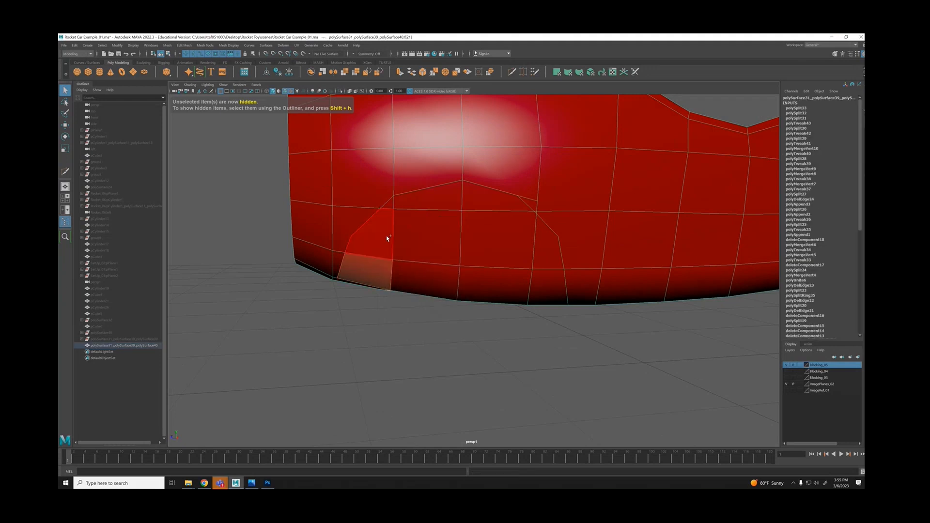
pyautogui.keyDown('shift'); pyautogui.click(386, 236); pyautogui.keyUp('shift')
pyautogui.keyDown('shift'); pyautogui.click(470, 202); pyautogui.keyUp('shift')
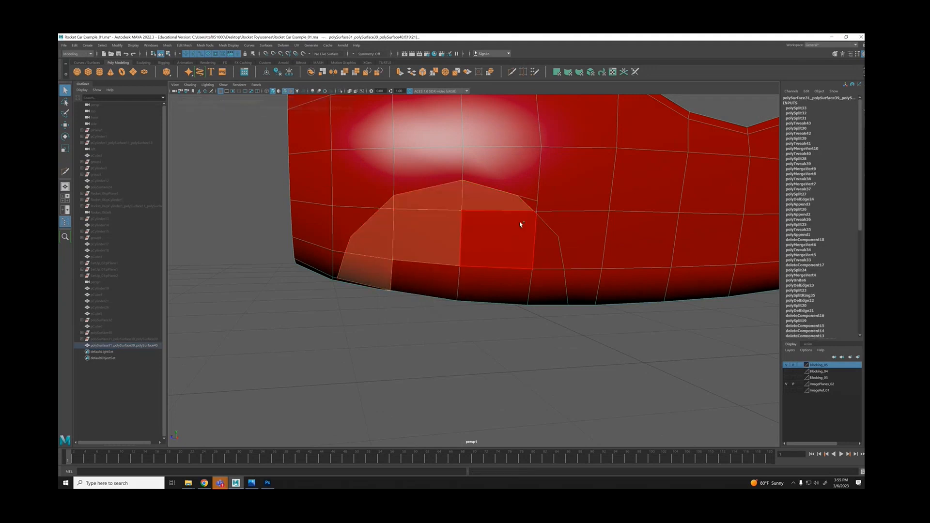
pyautogui.keyDown('shift'); pyautogui.click(520, 224); pyautogui.keyUp('shift')
pyautogui.keyDown('shift'); pyautogui.click(545, 251); pyautogui.keyUp('shift')
pyautogui.keyDown('shift'); pyautogui.click(545, 281); pyautogui.keyUp('shift')
pyautogui.keyDown('shift'); pyautogui.click(499, 287); pyautogui.keyUp('shift')
pyautogui.keyDown('shift'); pyautogui.click(431, 281); pyautogui.keyUp('shift')
pyautogui.keyDown('alt'); pyautogui.moveTo(537, 277); pyautogui.dragTo(536, 256); pyautogui.keyUp('alt')
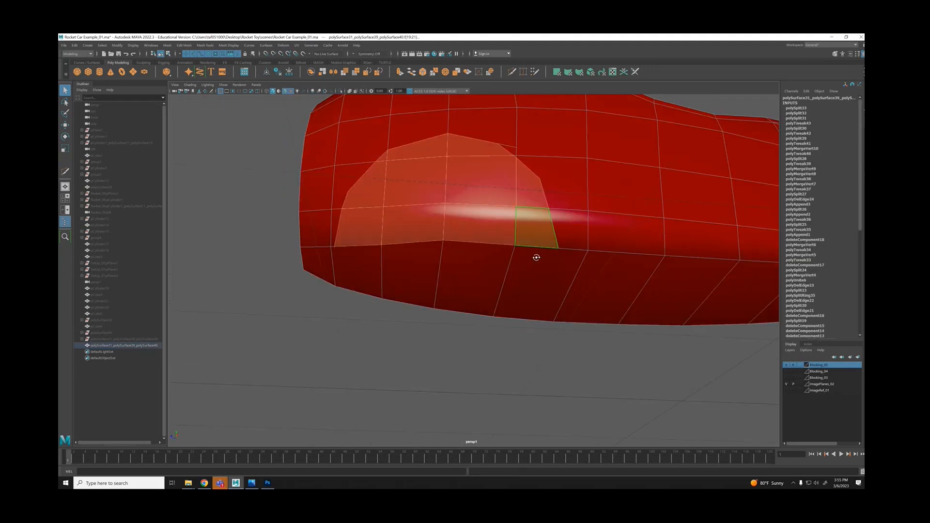
pyautogui.press('Delete')
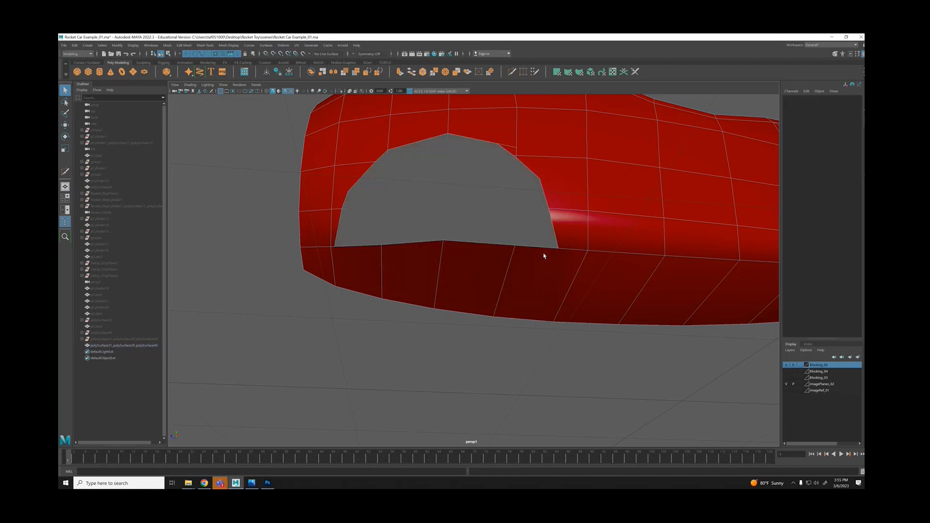
# Cut an edge across the body's underside from each lower corner of the fender opening.
pyautogui.click(336, 246)
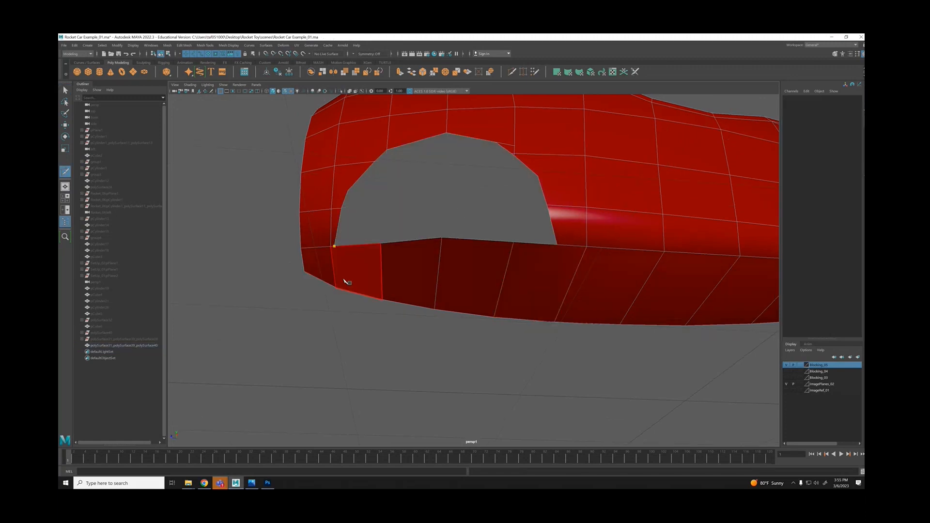
pyautogui.click(341, 289)
pyautogui.press('Return')
pyautogui.click(527, 247)
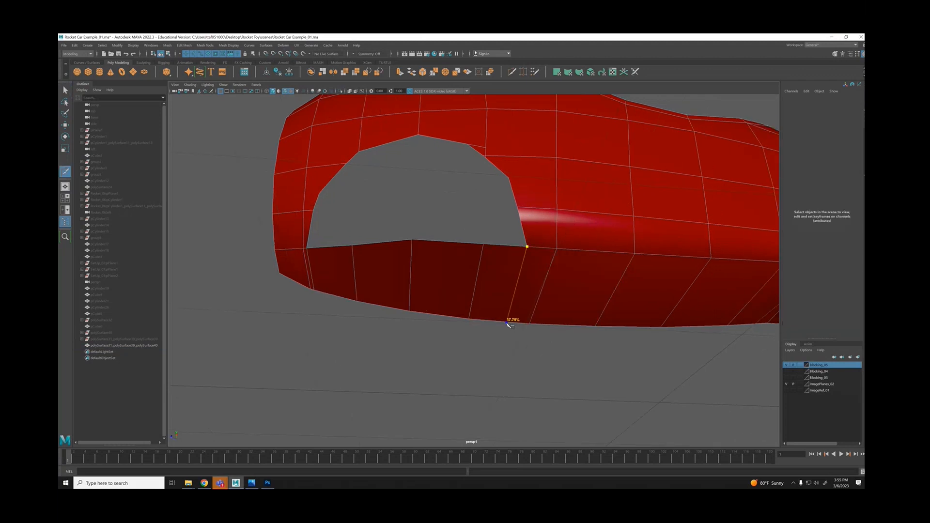
pyautogui.press('q')
# Delete the underside faces between the two new cuts below the fender opening.
pyautogui.moveTo(494, 273); pyautogui.dragTo(448, 270, button='right')
pyautogui.moveTo(338, 242); pyautogui.dragTo(488, 271)
pyautogui.press('Delete')
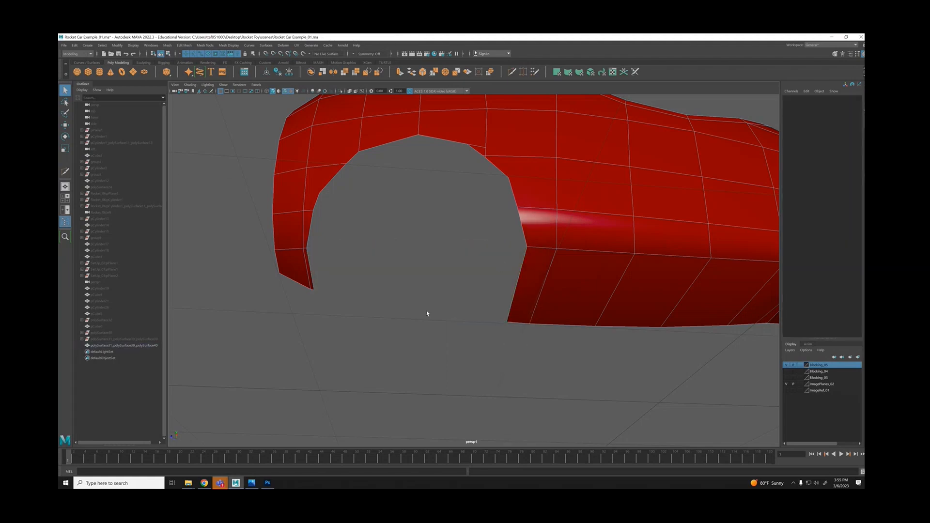
# Cut a vertical edge from the fender opening's upper rear corner up to the existing vertex near the cockpit edge.
pyautogui.keyDown('alt'); pyautogui.moveTo(427, 314); pyautogui.dragTo(412, 223); pyautogui.keyUp('alt')
pyautogui.scroll(-2, 506, 223)
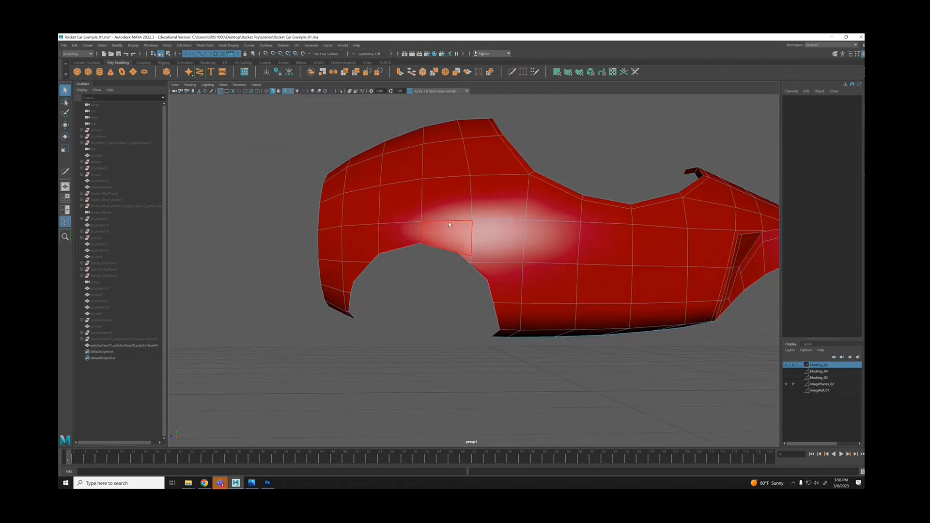
pyautogui.scroll(4, 489, 204)
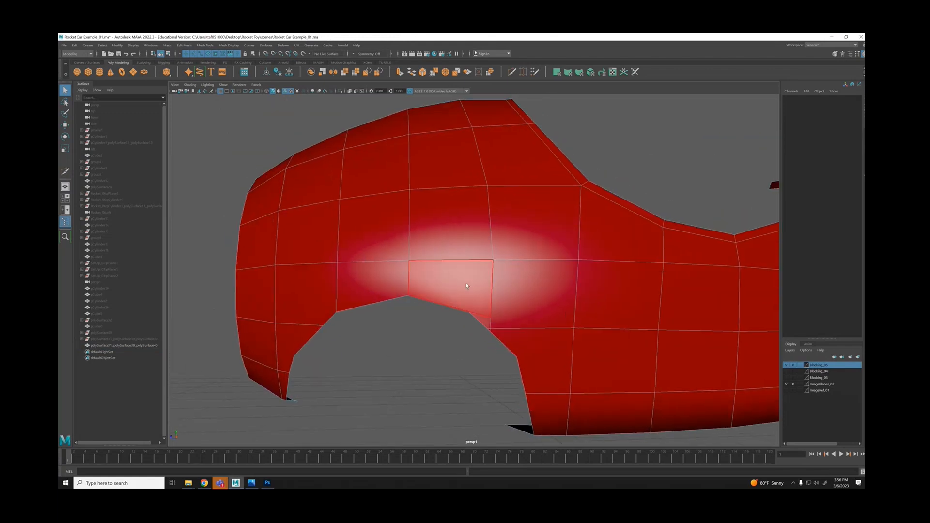
pyautogui.scroll(-4, 467, 286)
pyautogui.scroll(4, 481, 306)
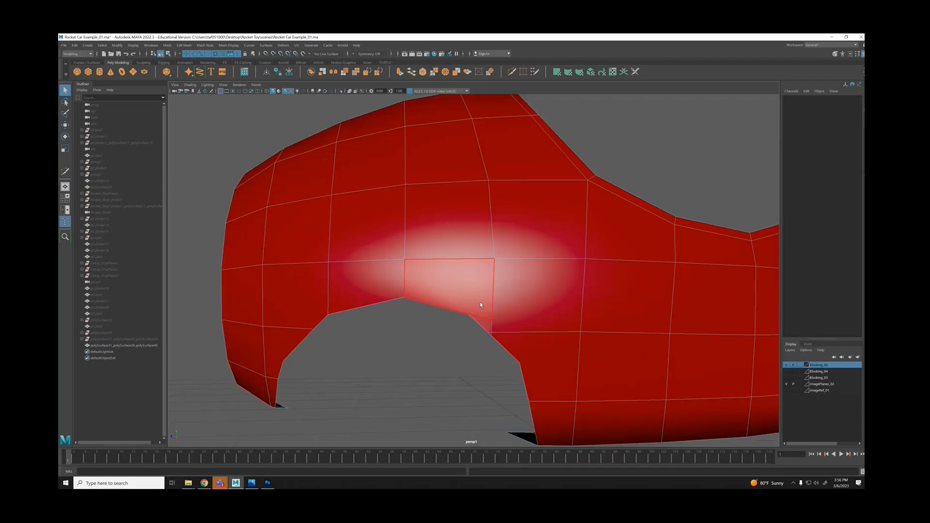
pyautogui.press('y')
pyautogui.click(475, 181)
pyautogui.click(491, 129)
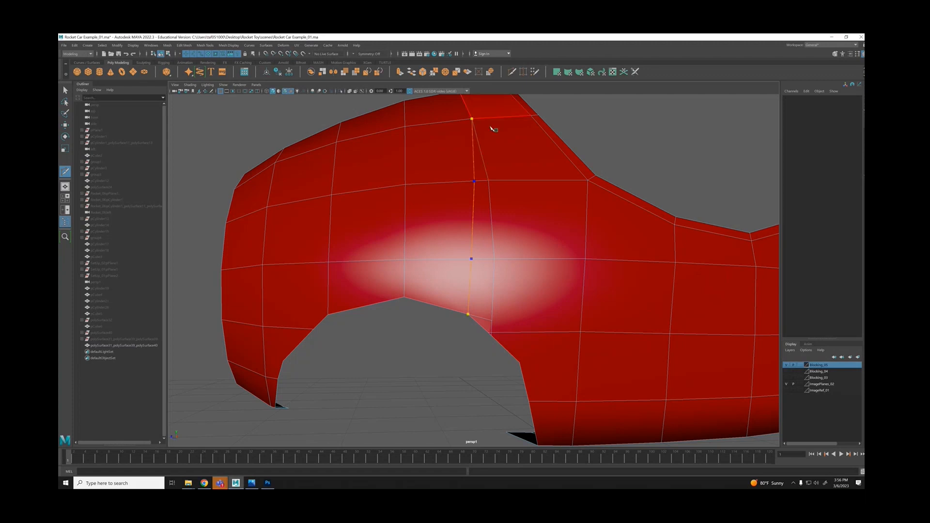
pyautogui.press('q')
# Try to cut a diagonal edge from the fender opening's rear corner up to the existing vertex at the cockpit edge.
pyautogui.keyDown('alt'); pyautogui.moveTo(580, 287); pyautogui.dragTo(552, 289); pyautogui.keyUp('alt')
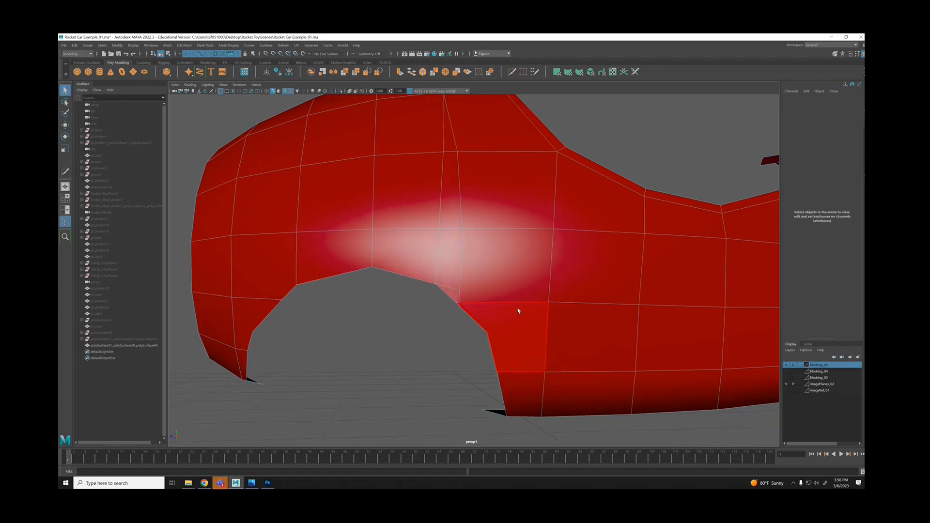
pyautogui.moveTo(475, 260); pyautogui.dragTo(476, 242, button='right')
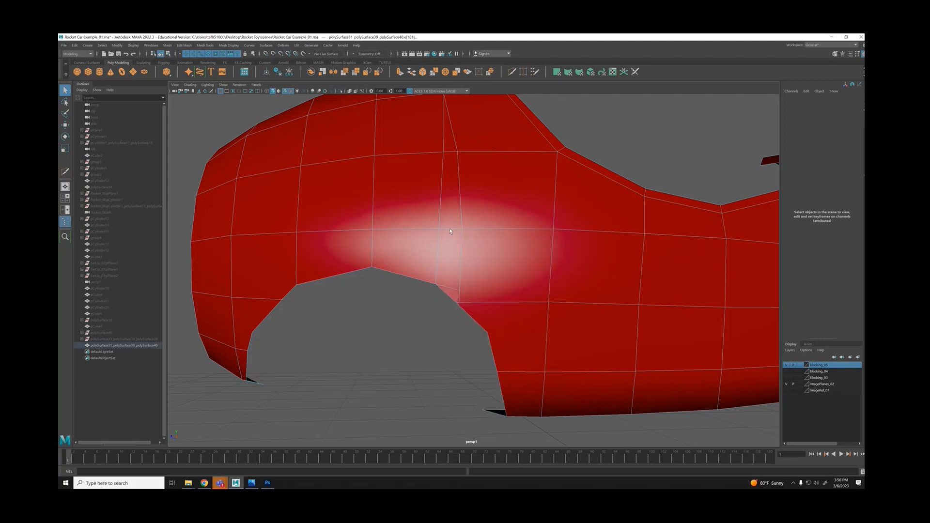
pyautogui.keyDown('alt'); pyautogui.moveTo(476, 242); pyautogui.dragTo(473, 249); pyautogui.keyUp('alt')
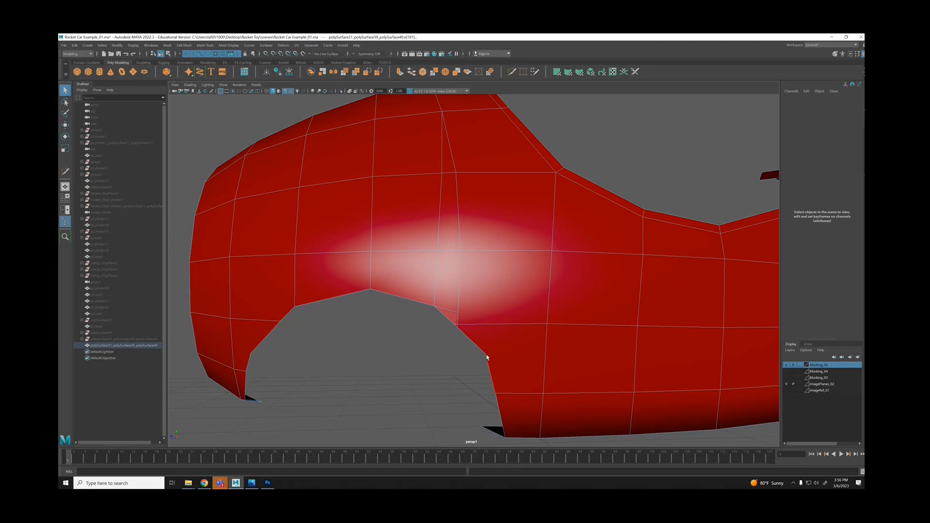
pyautogui.press('y')
pyautogui.click(499, 324)
pyautogui.click(526, 250)
pyautogui.press('BackSpace')
pyautogui.press('BackSpace')
pyautogui.click(556, 173)
pyautogui.press('q')
pyautogui.click(569, 201)
pyautogui.keyDown('alt'); pyautogui.moveTo(585, 216); pyautogui.dragTo(599, 231); pyautogui.keyUp('alt')
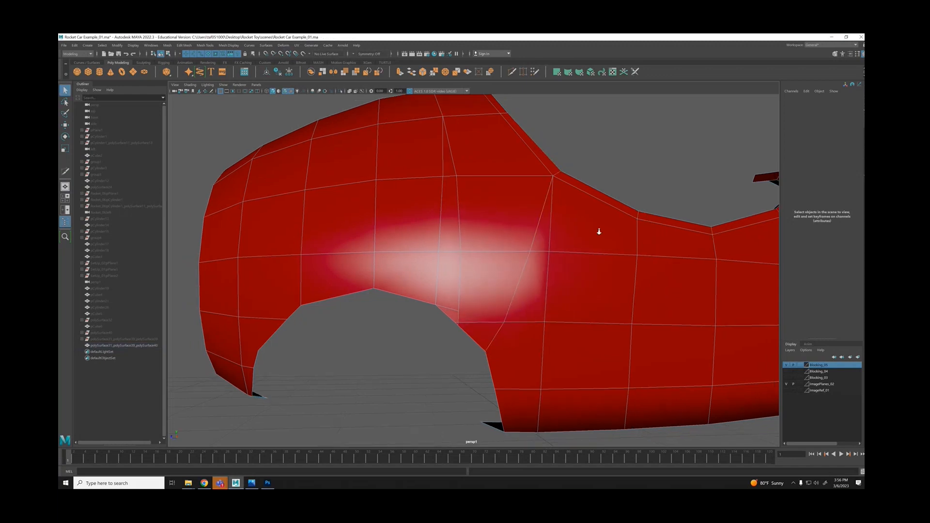
# Try to replace the slanted edge above the fender opening's upper rear corner with a recut vertical edge.
pyautogui.keyDown('alt'); pyautogui.moveTo(600, 231); pyautogui.dragTo(515, 265, button='right'); pyautogui.keyUp('alt')
pyautogui.keyDown('alt'); pyautogui.moveTo(461, 204); pyautogui.dragTo(457, 228, button='middle'); pyautogui.keyUp('alt')
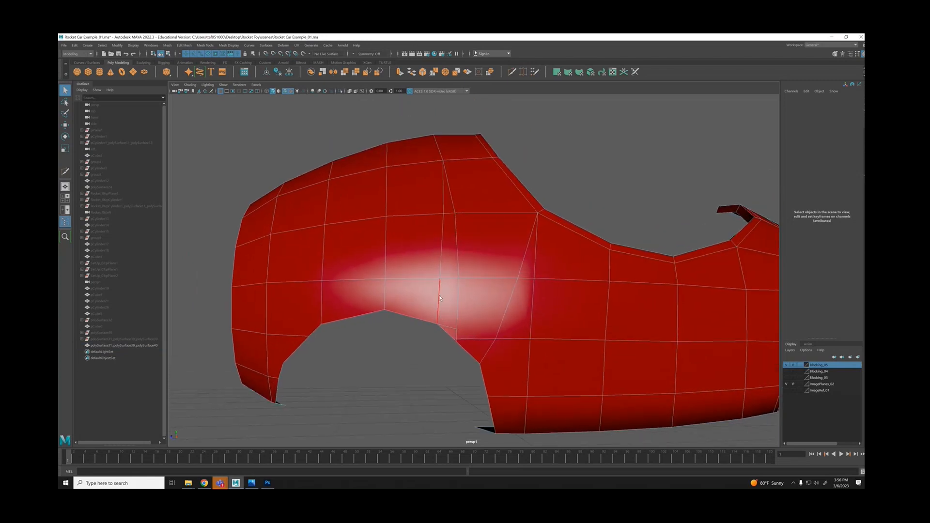
pyautogui.click(444, 197)
pyautogui.press('Delete')
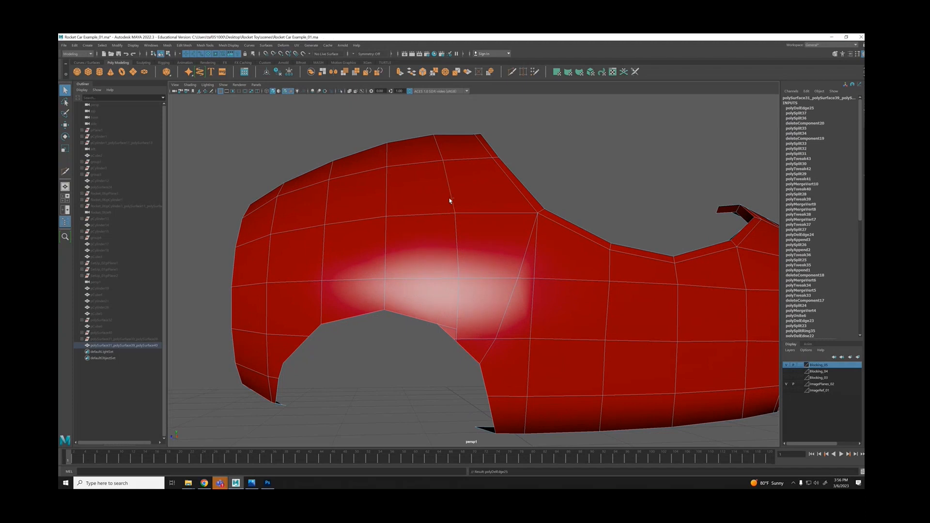
pyautogui.hotkey('ctrl', 'shift', 'x')
pyautogui.click(443, 161)
pyautogui.press('q')
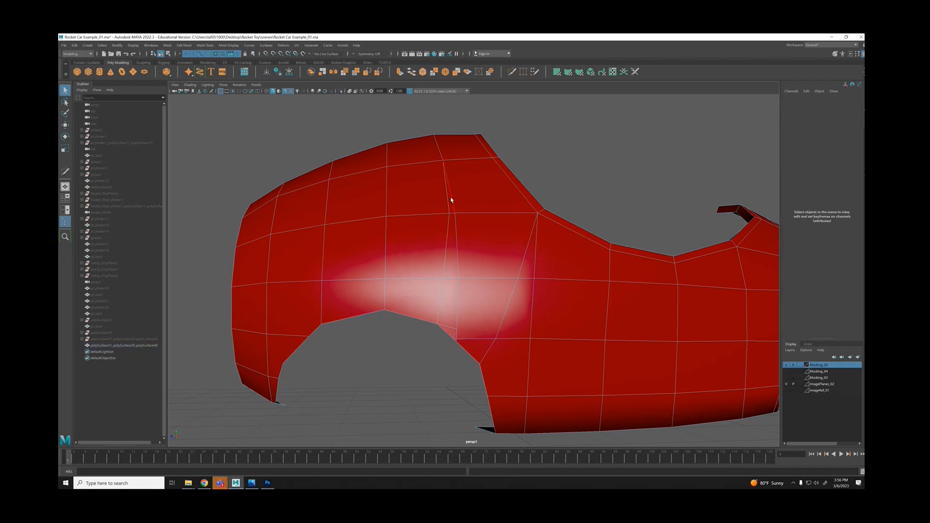
pyautogui.click(453, 201)
pyautogui.press('Delete')
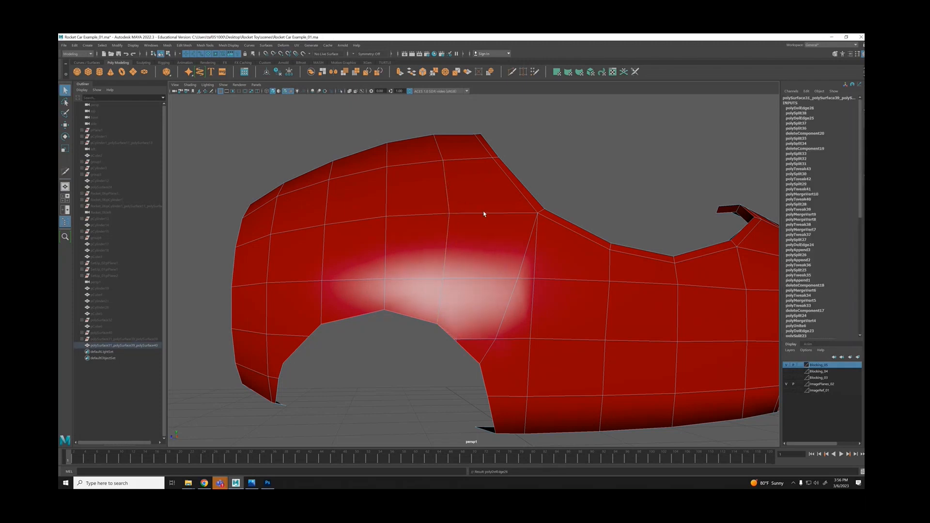
# Undo the trial cuts and edge deletions behind the fender opening, including the diagonal cut to the cockpit edge.
pyautogui.keyDown('alt'); pyautogui.moveTo(484, 213); pyautogui.dragTo(502, 214); pyautogui.keyUp('alt')
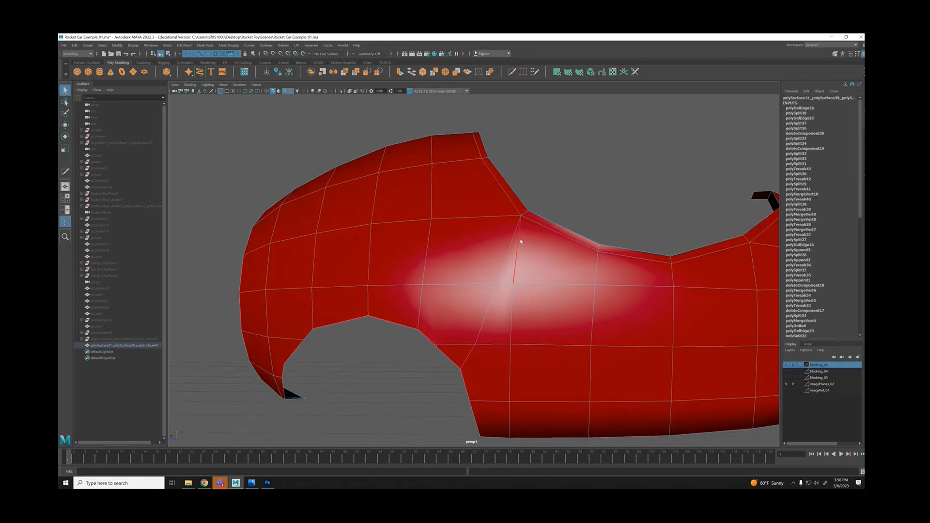
pyautogui.hotkey('ctrl', 'z')
pyautogui.hotkey('ctrl', 'z')
pyautogui.hotkey('ctrl', 'z')
pyautogui.hotkey('ctrl', 'z')
pyautogui.hotkey('ctrl', 'z')
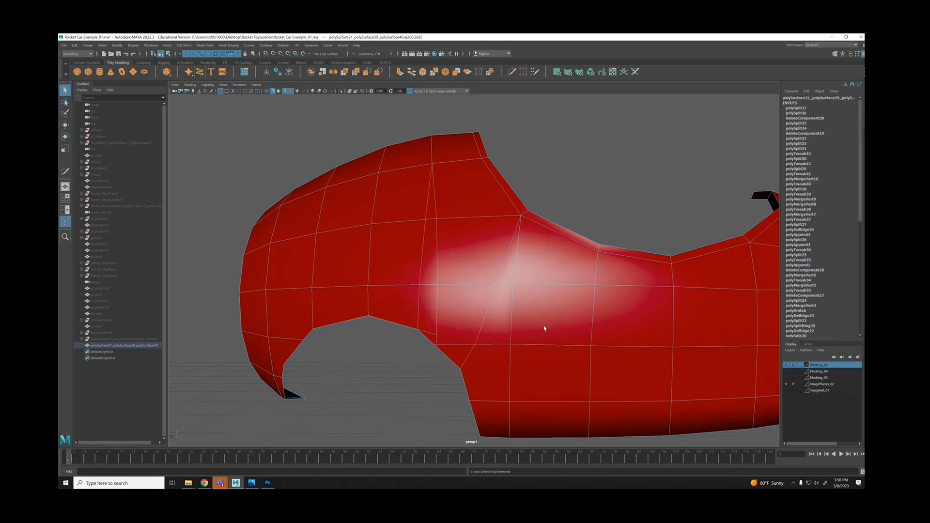
pyautogui.hotkey('ctrl', 'z')
# Recut the vertical edge from the body's upper border vertex down to the opening's upper rear corner and delete the earlier vertical cut.
pyautogui.keyDown('alt'); pyautogui.moveTo(544, 327); pyautogui.dragTo(436, 202); pyautogui.keyUp('alt')
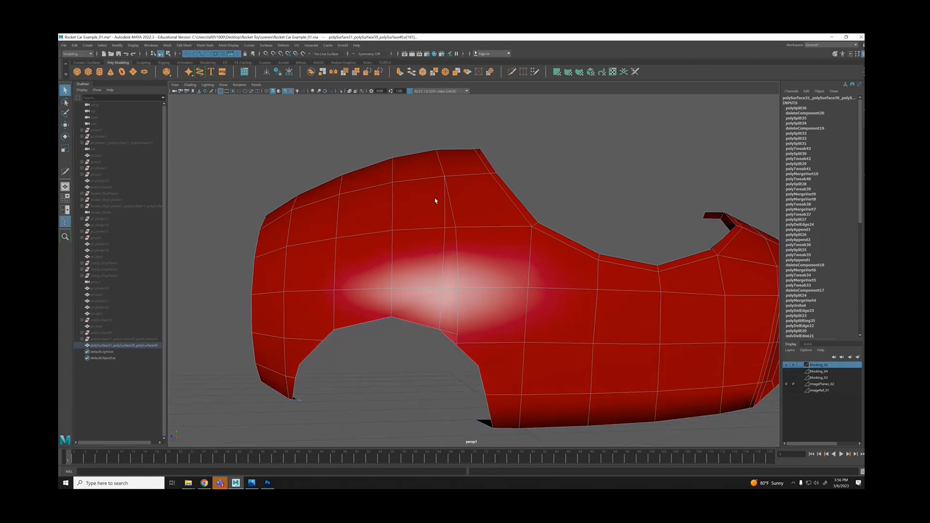
pyautogui.press('y')
pyautogui.moveTo(442, 140)
pyautogui.keyDown('alt'); pyautogui.mouseDown()
pyautogui.moveTo(465, 177)
pyautogui.moveTo(430, 187)
pyautogui.moveTo(434, 208)
pyautogui.moveTo(430, 187)
pyautogui.mouseUp(); pyautogui.keyUp('alt')
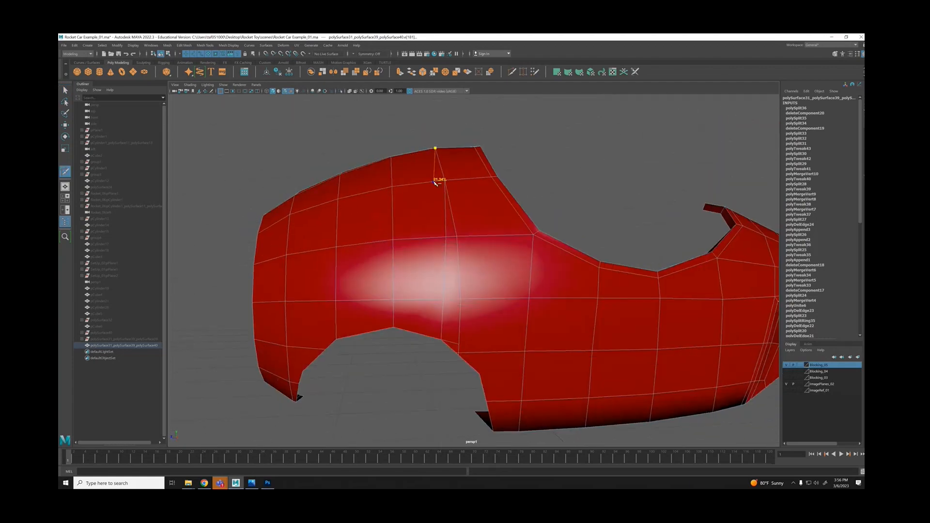
pyautogui.click(444, 237)
pyautogui.click(441, 300)
pyautogui.press('q')
pyautogui.click(446, 363)
pyautogui.keyDown('alt'); pyautogui.moveTo(450, 225); pyautogui.dragTo(448, 190); pyautogui.keyUp('alt')
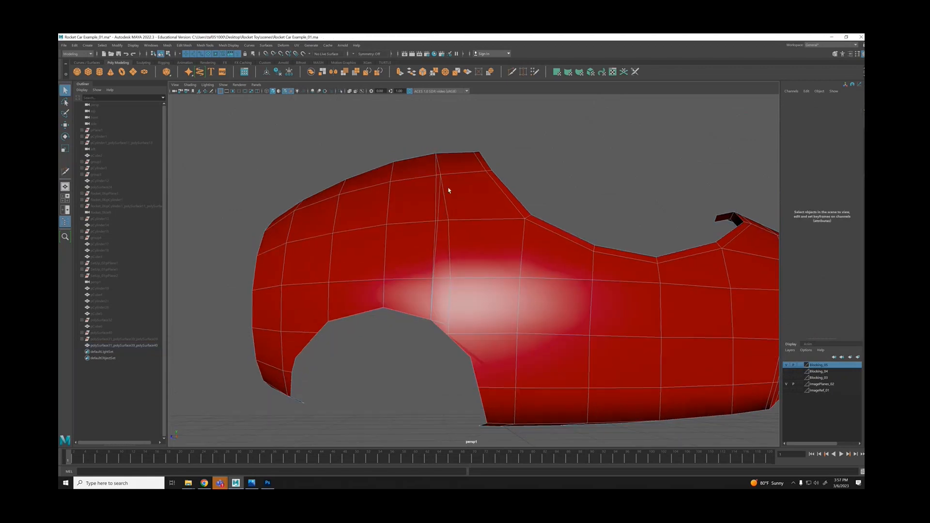
pyautogui.click(445, 191)
pyautogui.press('Delete')
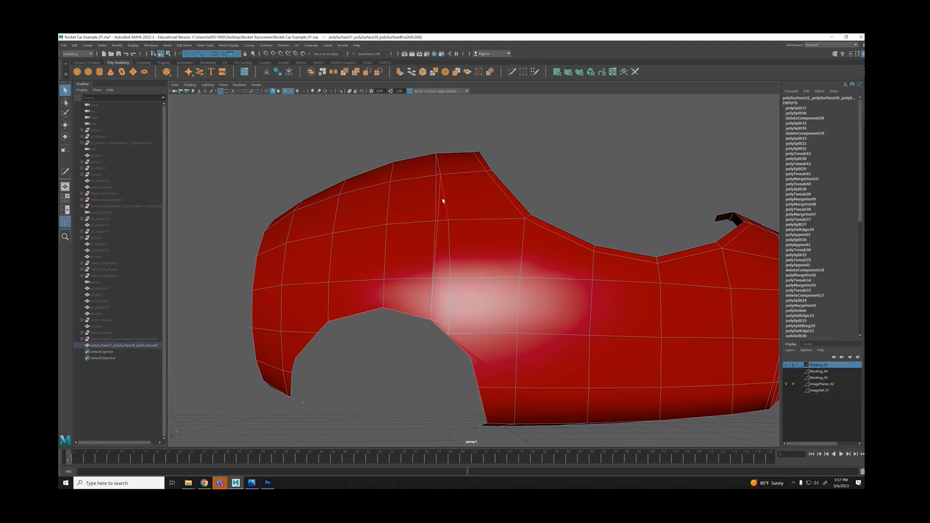
# Cut a vertical edge from the fender opening's rear corner up across the side rows to the body's upper border.
pyautogui.press('y')
pyautogui.click(470, 357)
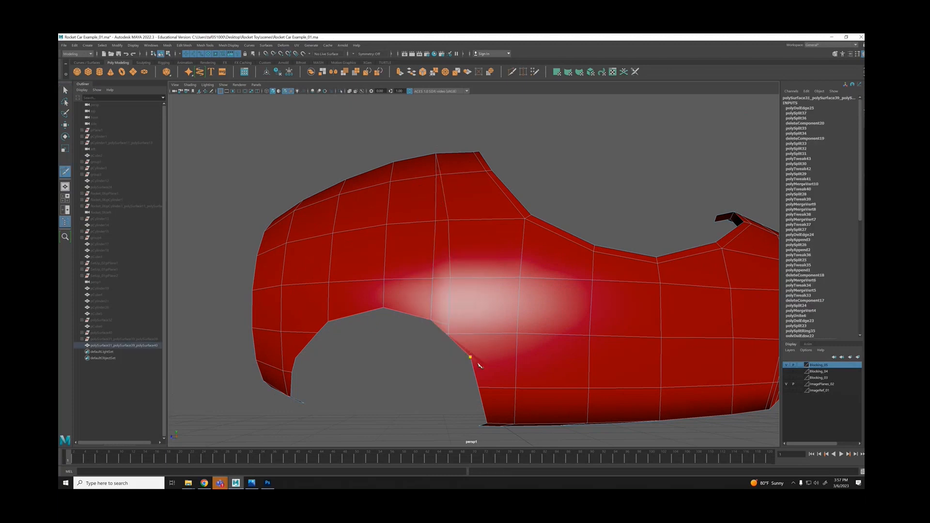
pyautogui.moveTo(477, 333); pyautogui.dragTo(471, 333)
pyautogui.click(472, 277)
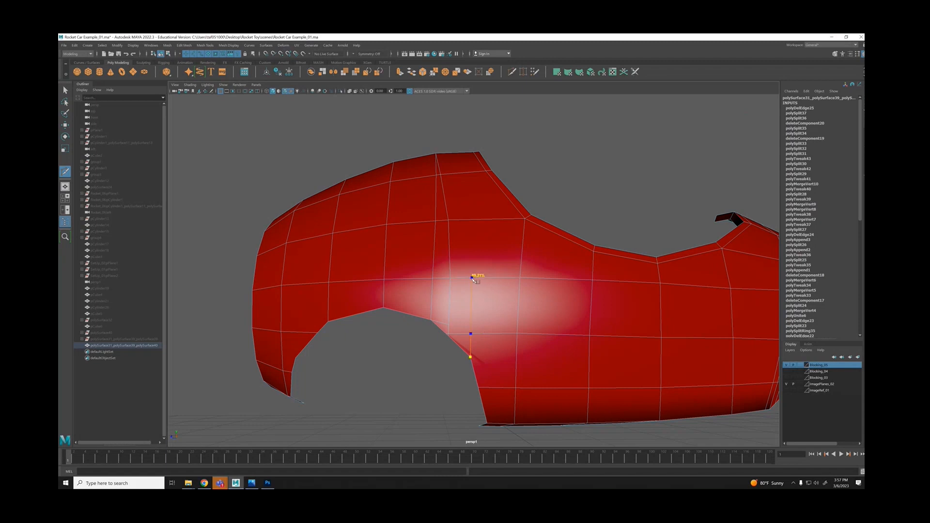
pyautogui.click(470, 220)
pyautogui.keyDown('alt'); pyautogui.moveTo(472, 173); pyautogui.dragTo(465, 156); pyautogui.keyUp('alt')
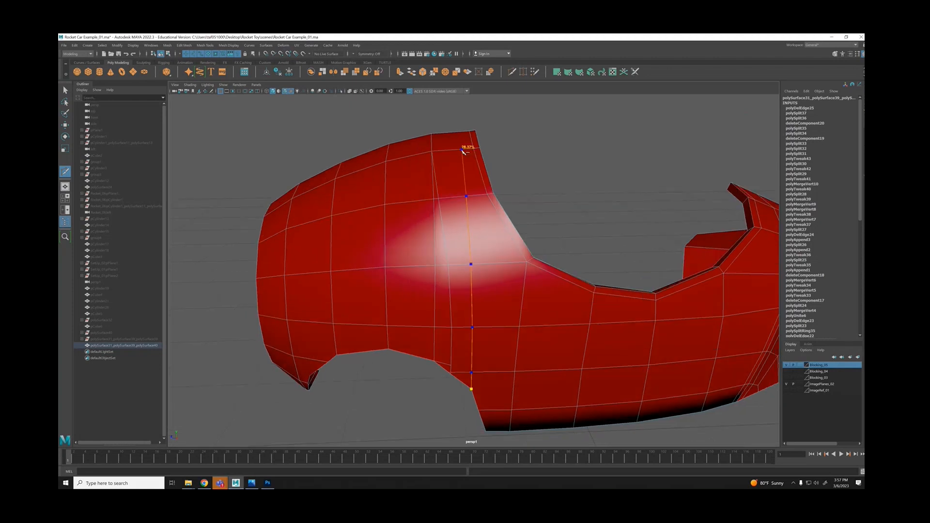
pyautogui.click(461, 134)
pyautogui.press('q')
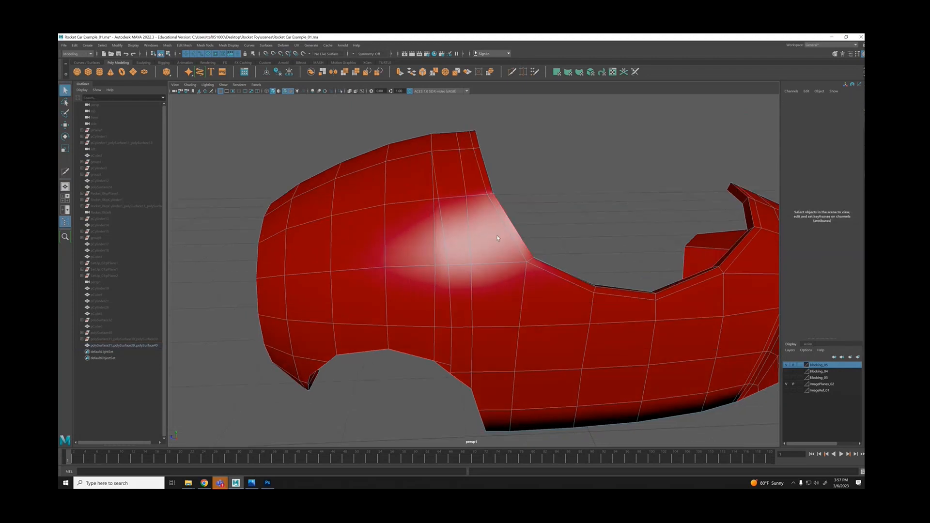
# Delete the old slanted edge between the two new vertical cuts above the fender opening.
pyautogui.click(441, 218)
pyautogui.keyDown('alt'); pyautogui.moveTo(551, 264); pyautogui.dragTo(548, 259); pyautogui.keyUp('alt')
pyautogui.hotkey('ctrl', 'Delete')
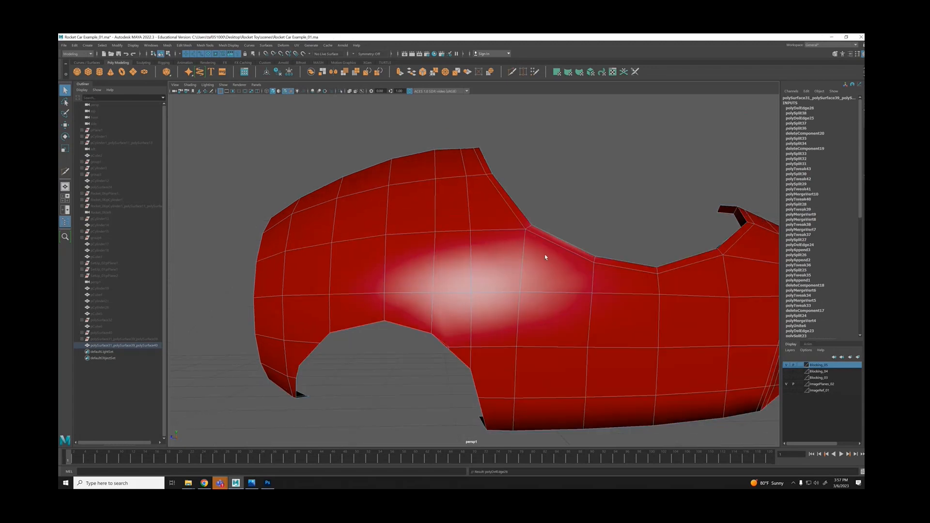
# Delete the short sliver edge along the rear rim of the fender opening.
pyautogui.keyDown('alt'); pyautogui.moveTo(460, 350); pyautogui.dragTo(458, 287, button='middle'); pyautogui.keyUp('alt')
pyautogui.keyDown('alt'); pyautogui.moveTo(459, 286); pyautogui.dragTo(484, 295, button='right'); pyautogui.keyUp('alt')
pyautogui.keyDown('alt'); pyautogui.moveTo(484, 295); pyautogui.dragTo(465, 281); pyautogui.keyUp('alt')
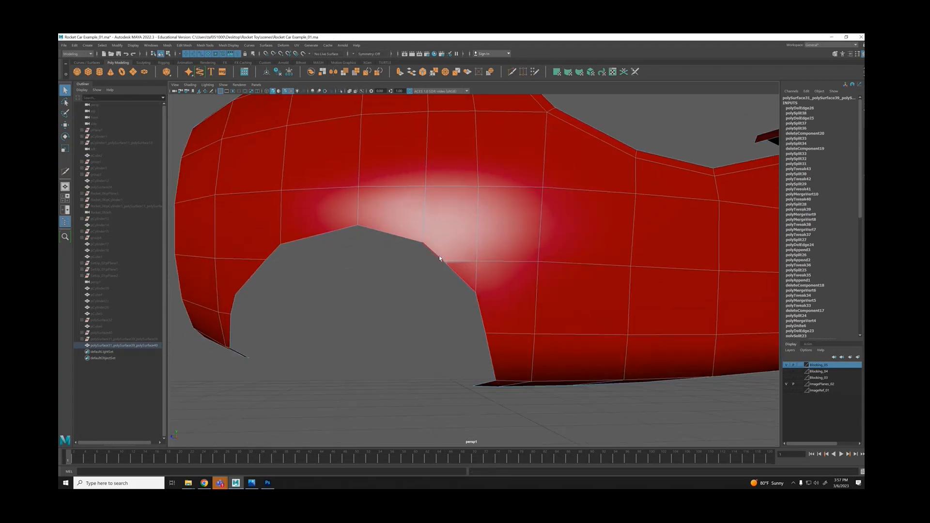
pyautogui.click(444, 261)
pyautogui.keyDown('alt'); pyautogui.moveTo(448, 262); pyautogui.dragTo(574, 301, button='right'); pyautogui.keyUp('alt')
pyautogui.keyDown('alt'); pyautogui.moveTo(426, 236); pyautogui.dragTo(358, 268); pyautogui.keyUp('alt')
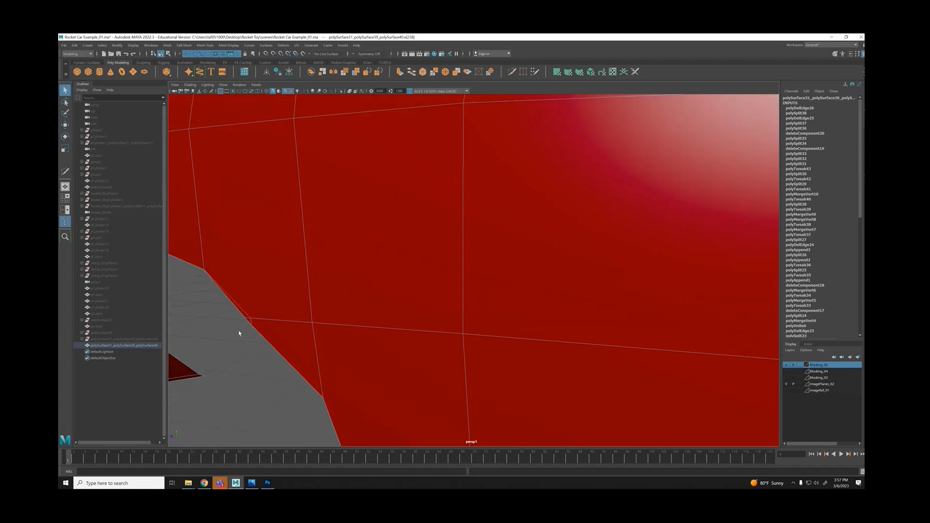
pyautogui.hotkey('ctrl', 'Delete')
# Cut an edge from the opening's rear corner to the nearest vertex behind it and delete the bypassed horizontal segments up to the rim.
pyautogui.keyDown('alt'); pyautogui.moveTo(421, 332); pyautogui.dragTo(319, 295, button='right'); pyautogui.keyUp('alt')
pyautogui.keyDown('alt'); pyautogui.moveTo(436, 310); pyautogui.dragTo(506, 306); pyautogui.keyUp('alt')
pyautogui.keyDown('alt'); pyautogui.moveTo(427, 281); pyautogui.dragTo(459, 283); pyautogui.keyUp('alt')
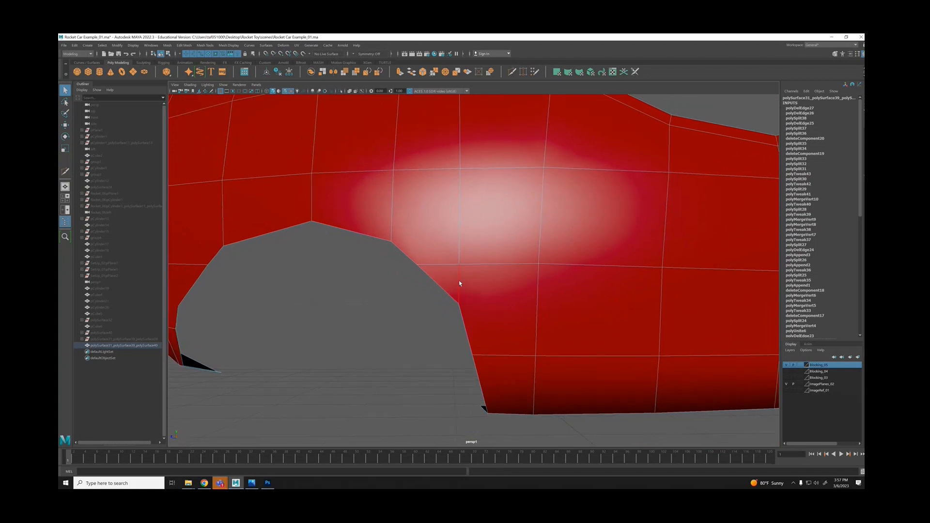
pyautogui.press('y')
pyautogui.moveTo(542, 278); pyautogui.dragTo(543, 253)
pyautogui.press('q')
pyautogui.keyDown('alt'); pyautogui.moveTo(590, 259); pyautogui.dragTo(502, 236, button='right'); pyautogui.keyUp('alt')
pyautogui.click(491, 263)
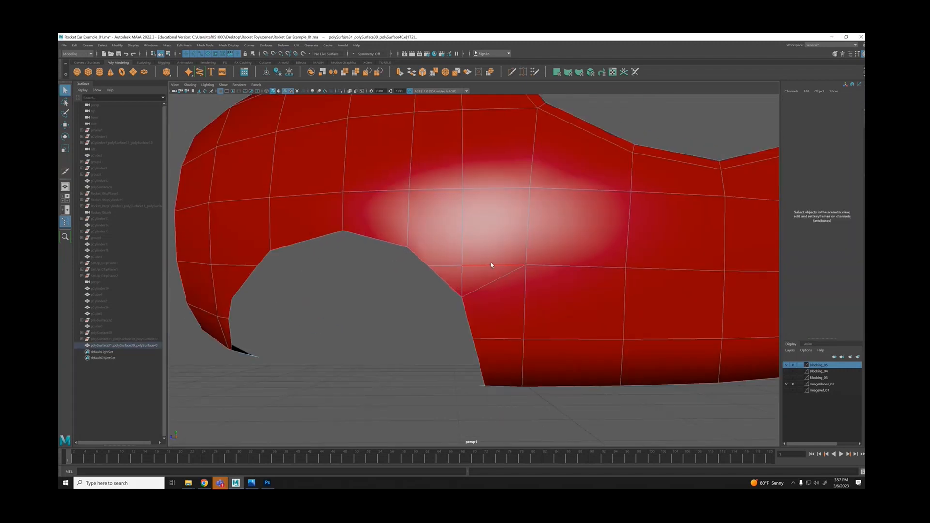
pyautogui.hotkey('ctrl', 'Delete')
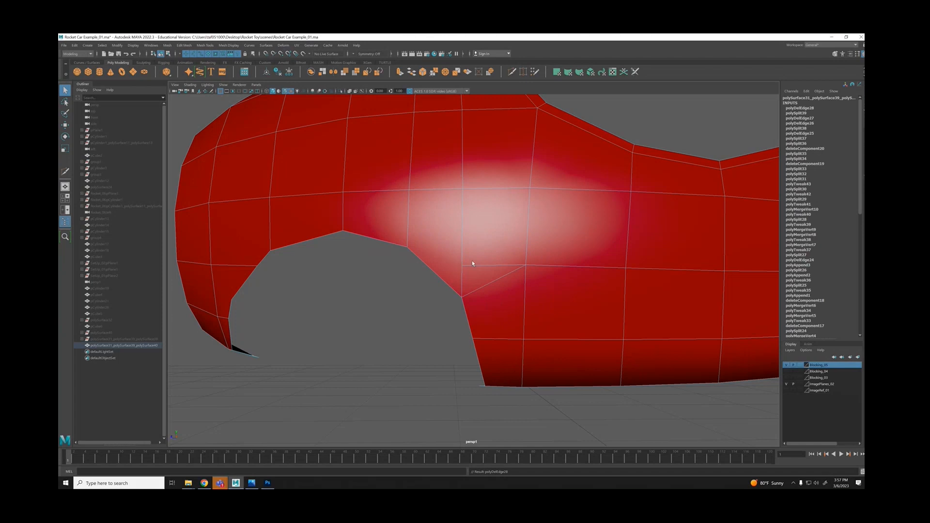
pyautogui.click(472, 264)
pyautogui.hotkey('ctrl', 'Delete')
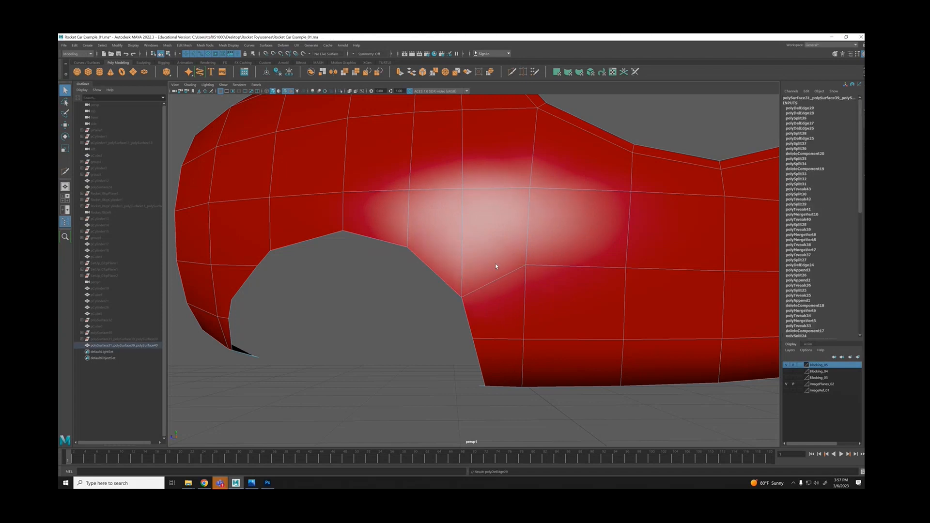
# Cut a horizontal edge from the opening's rear corner back along the body side to the front edge of the rear recess.
pyautogui.keyDown('alt'); pyautogui.moveTo(496, 265); pyautogui.dragTo(333, 266, button='right'); pyautogui.keyUp('alt')
pyautogui.keyDown('alt'); pyautogui.moveTo(332, 266); pyautogui.dragTo(376, 276); pyautogui.keyUp('alt')
pyautogui.keyDown('alt'); pyautogui.moveTo(377, 277); pyautogui.dragTo(510, 318, button='right'); pyautogui.keyUp('alt')
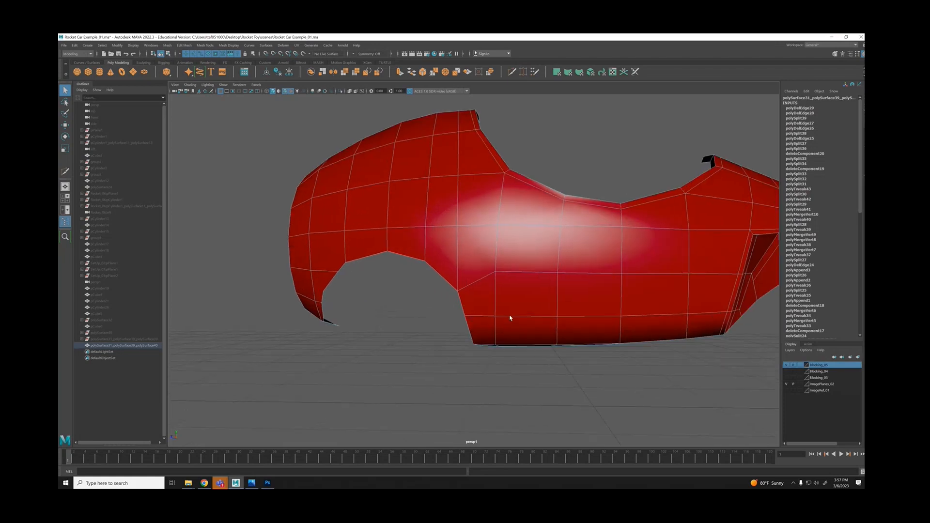
pyautogui.keyDown('alt'); pyautogui.moveTo(510, 319); pyautogui.dragTo(485, 293); pyautogui.keyUp('alt')
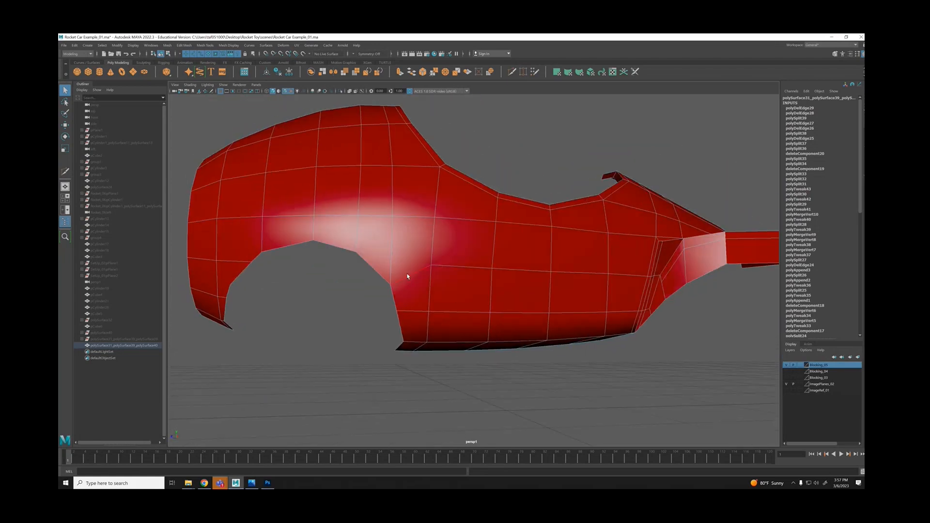
pyautogui.moveTo(407, 276); pyautogui.dragTo(378, 274, button='right')
pyautogui.click(391, 282)
pyautogui.press('w')
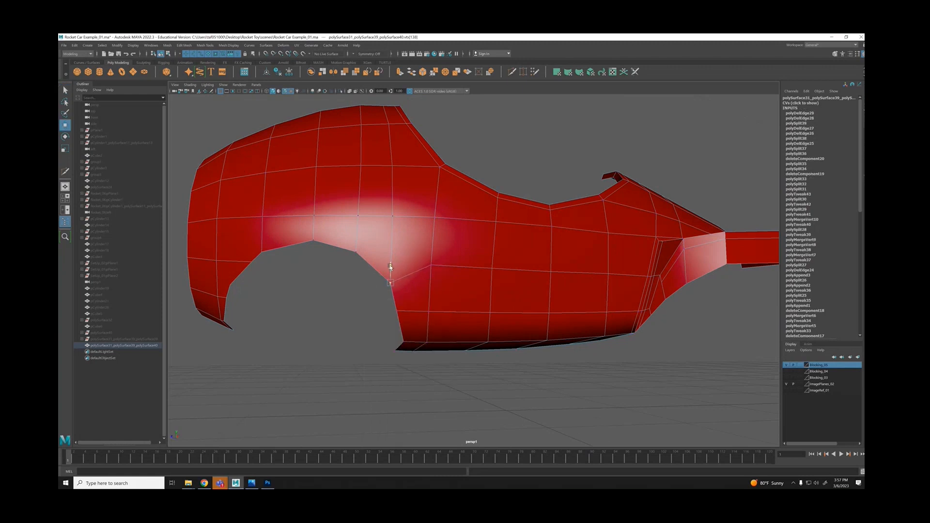
pyautogui.press('y')
pyautogui.click(431, 278)
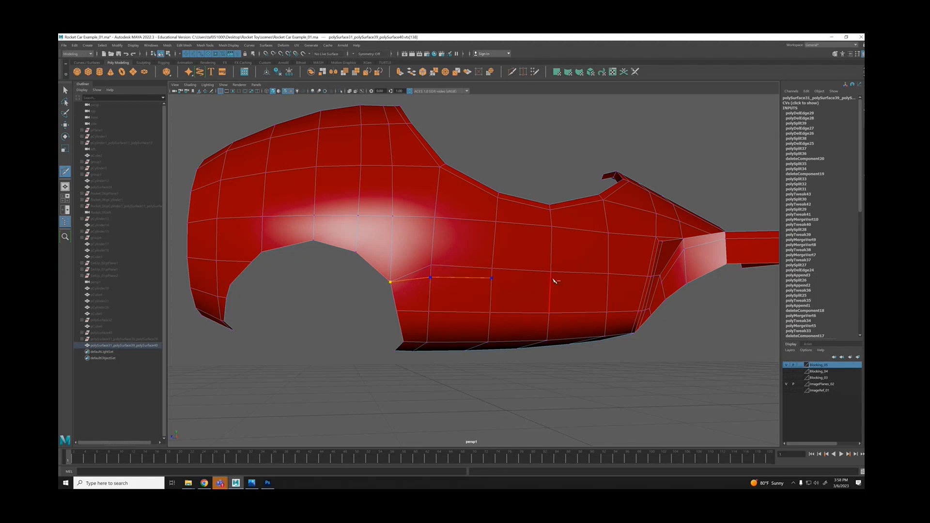
pyautogui.click(609, 282)
pyautogui.keyDown('alt'); pyautogui.moveTo(611, 284); pyautogui.dragTo(590, 291); pyautogui.keyUp('alt')
pyautogui.scroll(3, 630, 305)
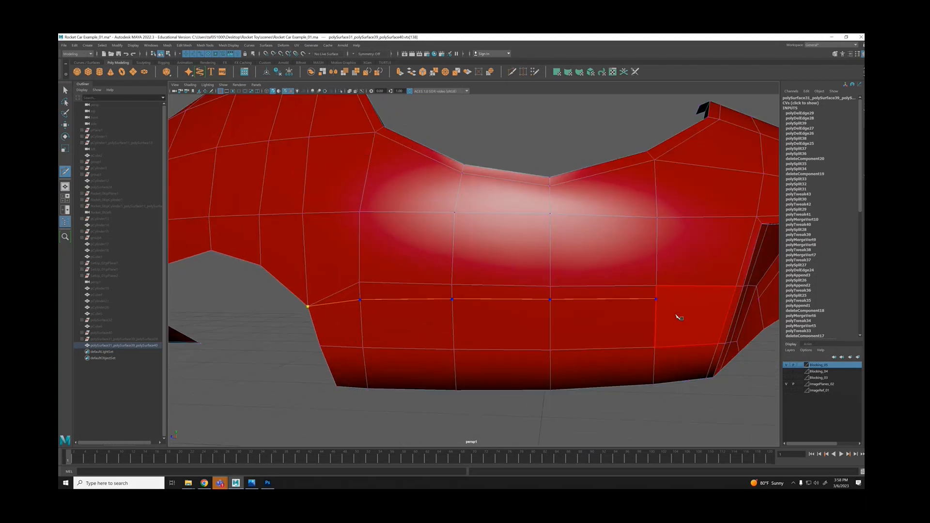
pyautogui.click(733, 299)
pyautogui.press('q')
# Delete the old horizontal edge line just above the new cut, including its diagonal segment to the opening's corner.
pyautogui.scroll(-1, 504, 277)
pyautogui.moveTo(565, 266); pyautogui.dragTo(566, 244, button='right')
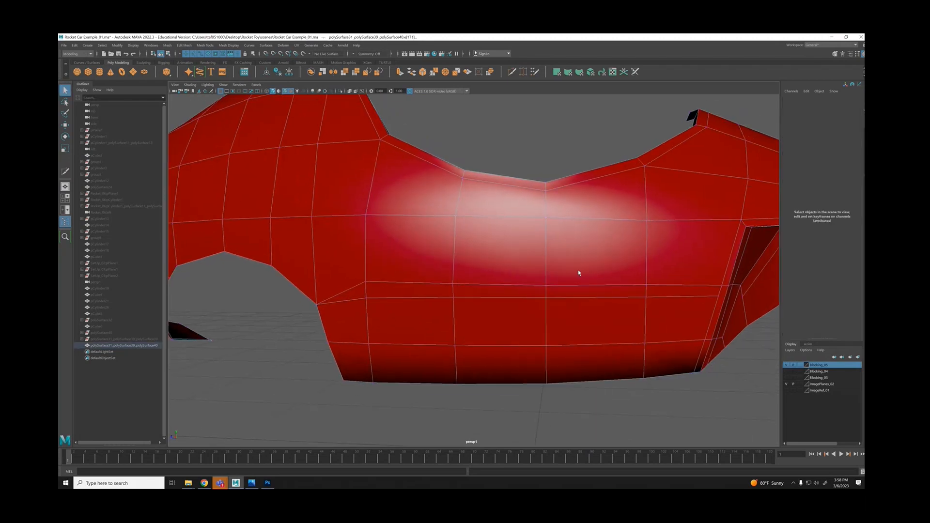
pyautogui.doubleClick(528, 286)
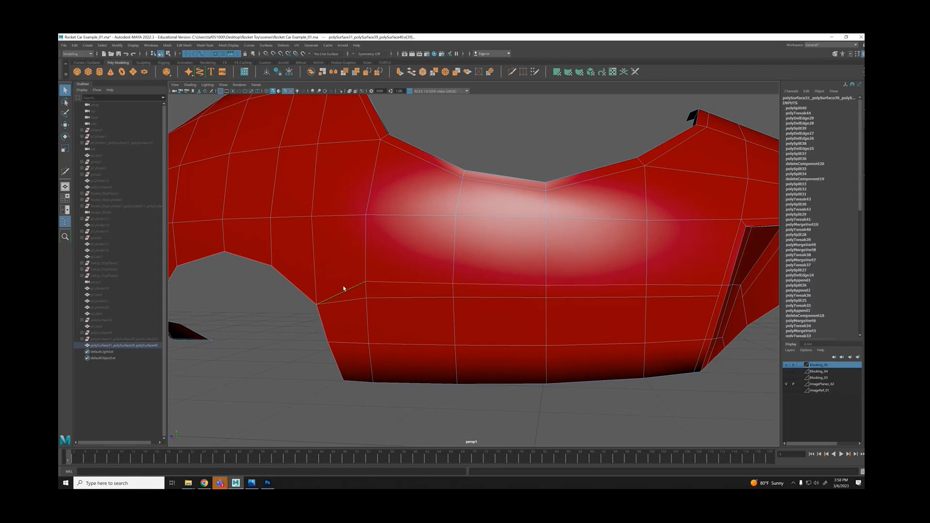
# Preview the body smoothed in object mode and toggle the wireframe overlay to check the shading around the fender opening.
pyautogui.scroll(-5, 426, 291)
pyautogui.keyDown('alt'); pyautogui.moveTo(289, 292); pyautogui.dragTo(424, 287); pyautogui.keyUp('alt')
pyautogui.rightClick(445, 247)
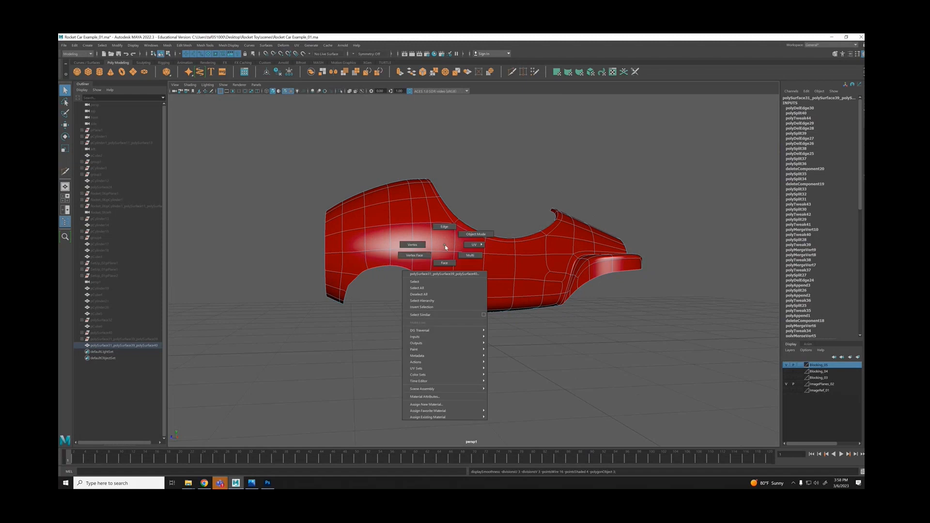
pyautogui.moveTo(446, 247); pyautogui.dragTo(476, 234, button='right')
pyautogui.click(509, 199)
pyautogui.moveTo(506, 206)
pyautogui.keyDown('alt'); pyautogui.mouseDown()
pyautogui.moveTo(491, 222)
pyautogui.moveTo(499, 218)
pyautogui.mouseUp(); pyautogui.keyUp('alt')
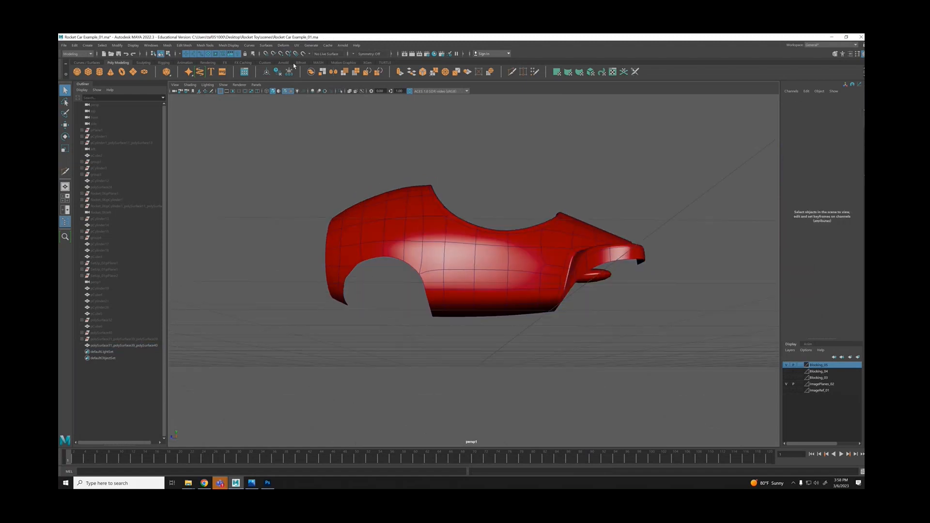
pyautogui.click(285, 91)
# Return the body to its unsmoothed display and examine the side edges behind the fender opening.
pyautogui.moveTo(460, 249)
pyautogui.keyDown('alt'); pyautogui.mouseDown()
pyautogui.moveTo(496, 254)
pyautogui.moveTo(517, 267)
pyautogui.moveTo(502, 271)
pyautogui.moveTo(519, 278)
pyautogui.moveTo(606, 264)
pyautogui.moveTo(357, 293)
pyautogui.mouseUp(); pyautogui.keyUp('alt')
pyautogui.click(509, 274)
pyautogui.scroll(5, 357, 293)
pyautogui.keyDown('alt'); pyautogui.moveTo(357, 293); pyautogui.dragTo(488, 257, button='middle'); pyautogui.keyUp('alt')
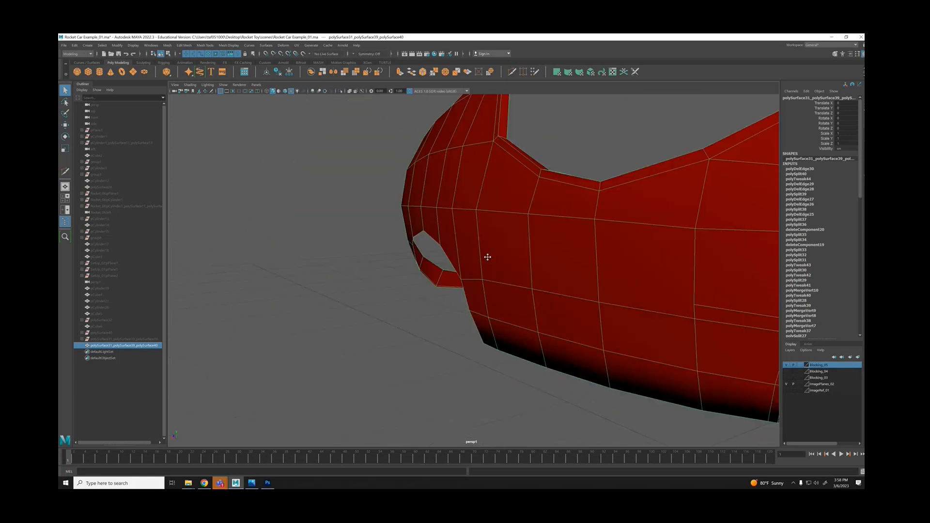
# Move a vertex on the body's lower side profile behind the fender opening to smooth its contour.
pyautogui.keyDown('alt'); pyautogui.moveTo(488, 257); pyautogui.dragTo(475, 262); pyautogui.keyUp('alt')
pyautogui.moveTo(476, 258); pyautogui.dragTo(451, 260, button='right')
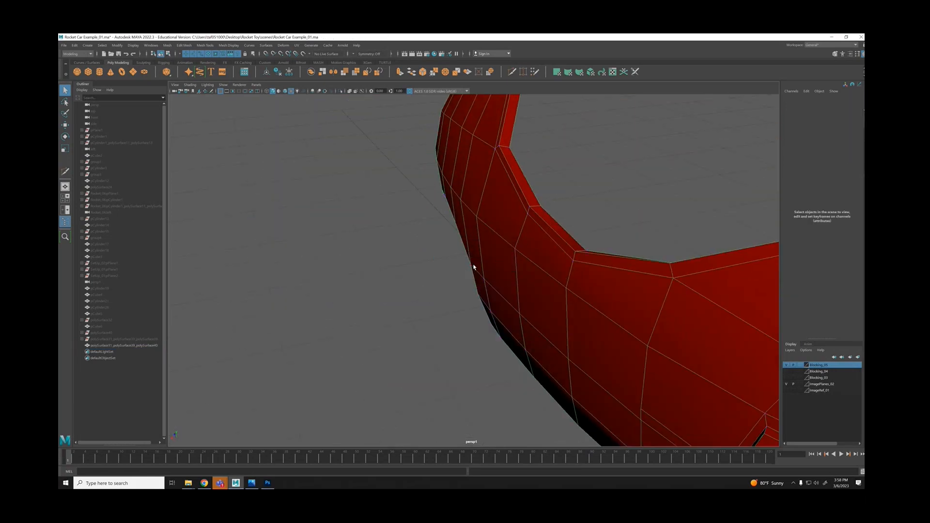
pyautogui.click(474, 267)
pyautogui.press('w')
pyautogui.moveTo(459, 268); pyautogui.dragTo(565, 246)
# Preview the body smoothed in object mode and examine the shading along the side from the fender opening to the rear recess.
pyautogui.moveTo(591, 182); pyautogui.dragTo(591, 157, button='right')
pyautogui.click(563, 191)
pyautogui.scroll(6, 538, 204)
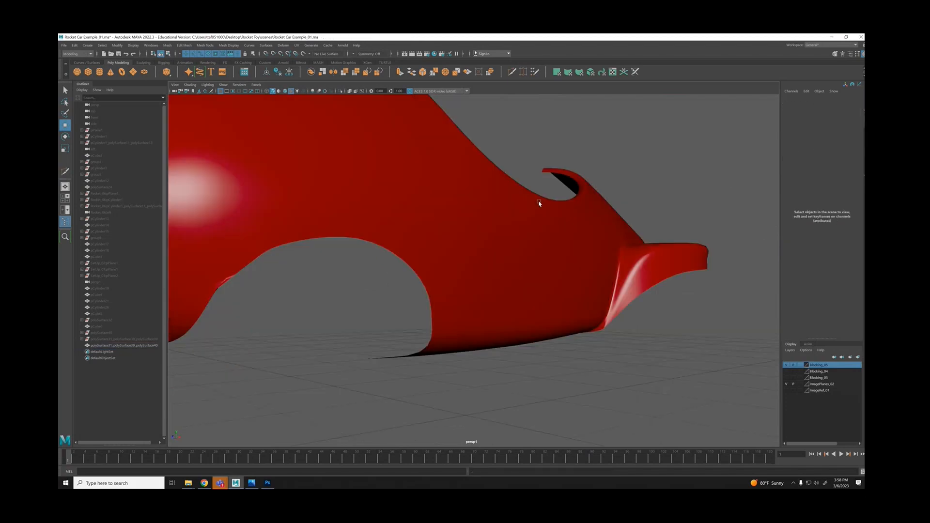
pyautogui.scroll(-5, 514, 204)
pyautogui.scroll(3, 515, 202)
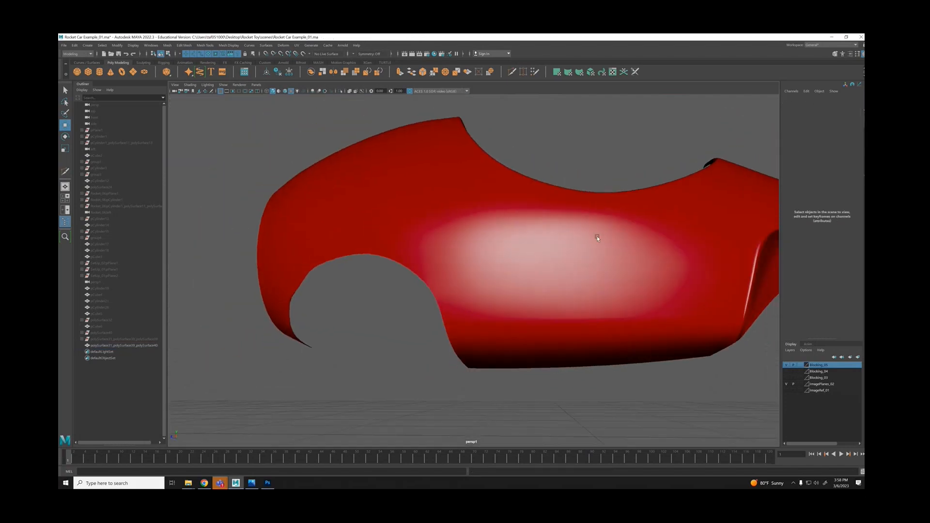
pyautogui.scroll(-1, 598, 234)
# Return the body to unsmoothed display and cut an edge from the side's horizontal line across the rear recess rim to the recess corner.
pyautogui.click(587, 274)
pyautogui.keyDown('alt'); pyautogui.moveTo(587, 274); pyautogui.dragTo(619, 300); pyautogui.keyUp('alt')
pyautogui.keyDown('alt'); pyautogui.moveTo(618, 300); pyautogui.dragTo(463, 291, button='middle'); pyautogui.keyUp('alt')
pyautogui.scroll(3, 461, 274)
pyautogui.press('y')
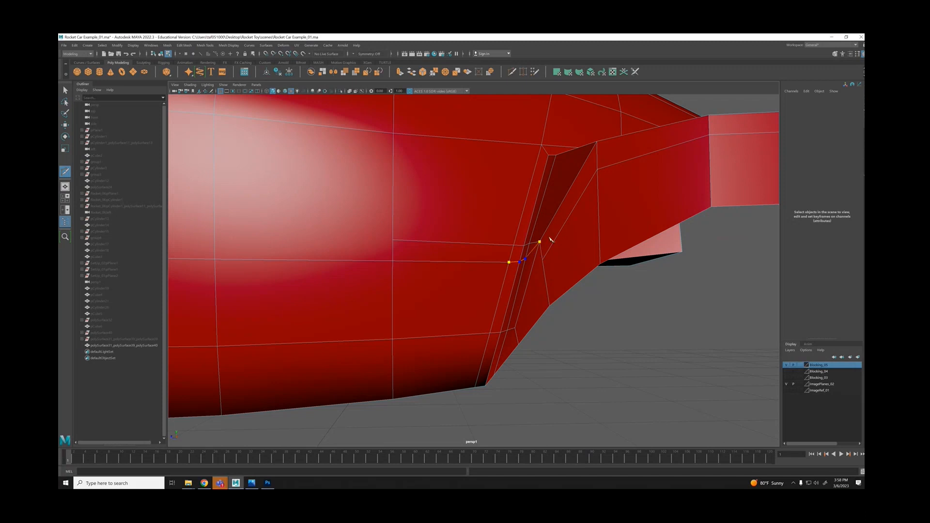
pyautogui.press('q')
# Delete the redundant horizontal edge just above the line joined to the rear recess rim.
pyautogui.moveTo(498, 246); pyautogui.dragTo(498, 232, button='right')
pyautogui.click(498, 246)
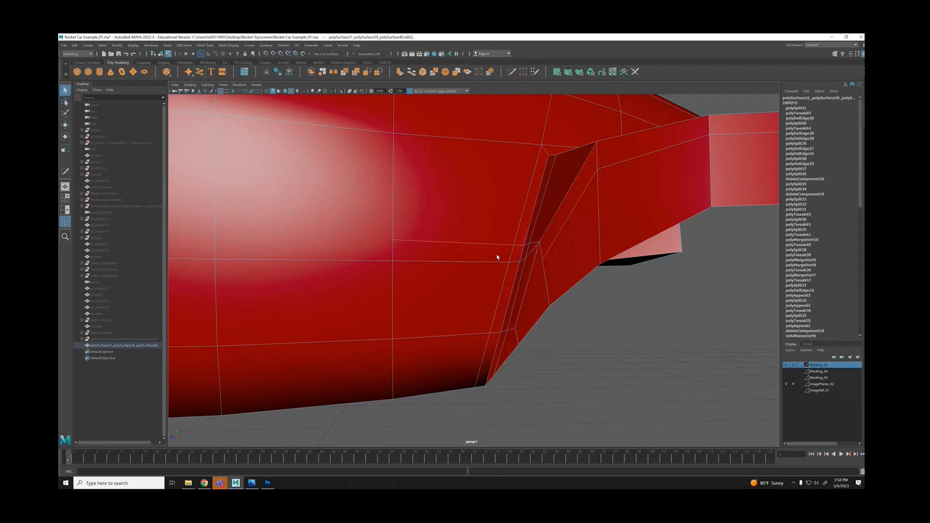
pyautogui.hotkey('ctrl', 'Delete')
# Cut a short edge from the recess rim to the inner corner vertex and delete the superfluous edge beside it.
pyautogui.keyDown('alt'); pyautogui.moveTo(552, 289); pyautogui.dragTo(525, 285); pyautogui.keyUp('alt')
pyautogui.scroll(2, 526, 283)
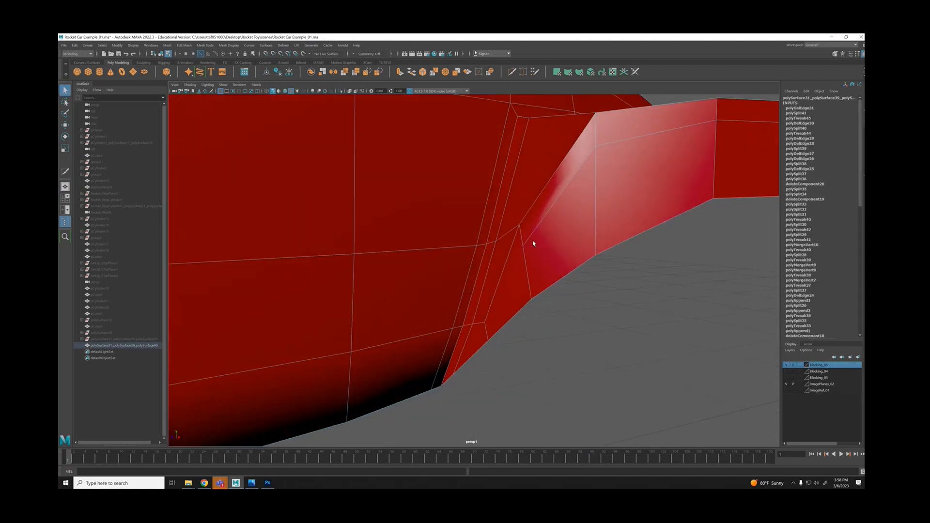
pyautogui.press('y')
pyautogui.click(495, 242)
pyautogui.press('q')
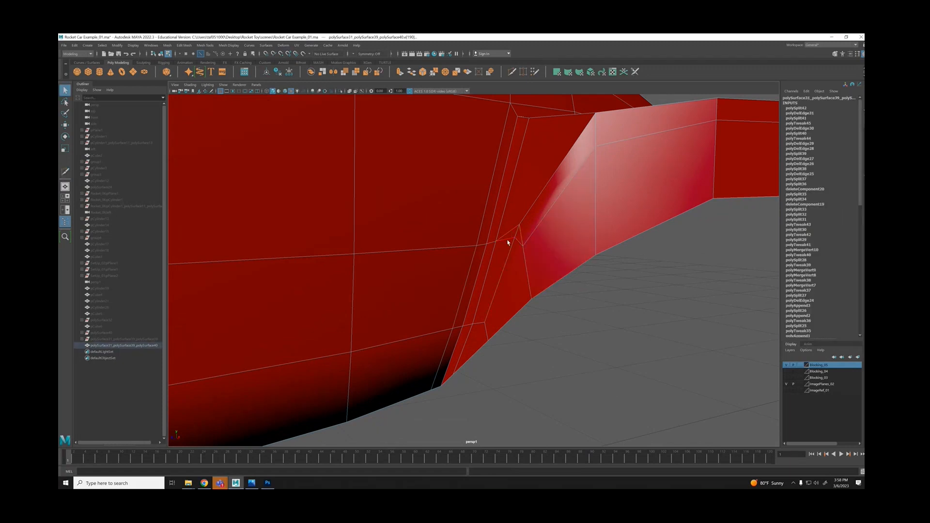
pyautogui.hotkey('ctrl', 'Delete')
# Preview the smoothed body in object mode and examine the rear recess and side shading from several angles.
pyautogui.keyDown('alt'); pyautogui.moveTo(531, 275); pyautogui.dragTo(339, 314, button='right'); pyautogui.keyUp('alt')
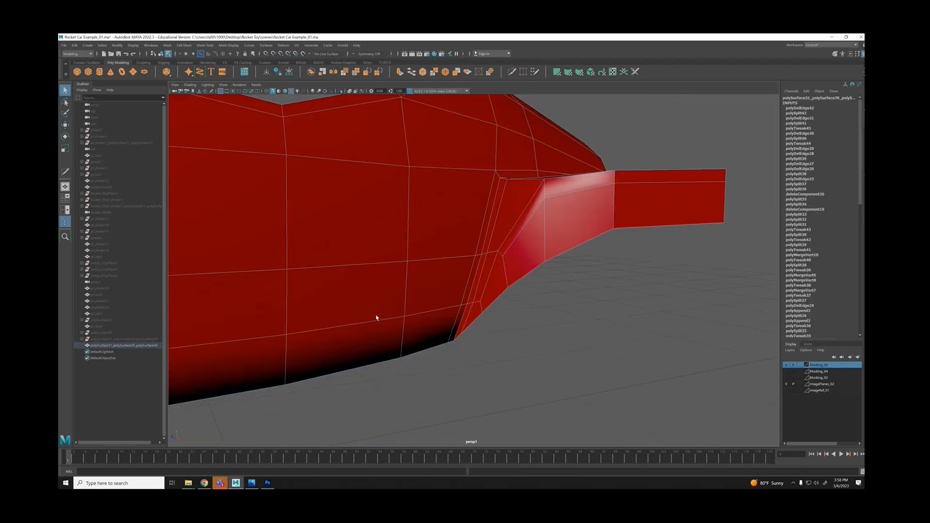
pyautogui.press('3')
pyautogui.moveTo(454, 257); pyautogui.dragTo(485, 246, button='right')
pyautogui.click(583, 306)
pyautogui.keyDown('alt'); pyautogui.moveTo(583, 305); pyautogui.dragTo(427, 268, button='right'); pyautogui.keyUp('alt')
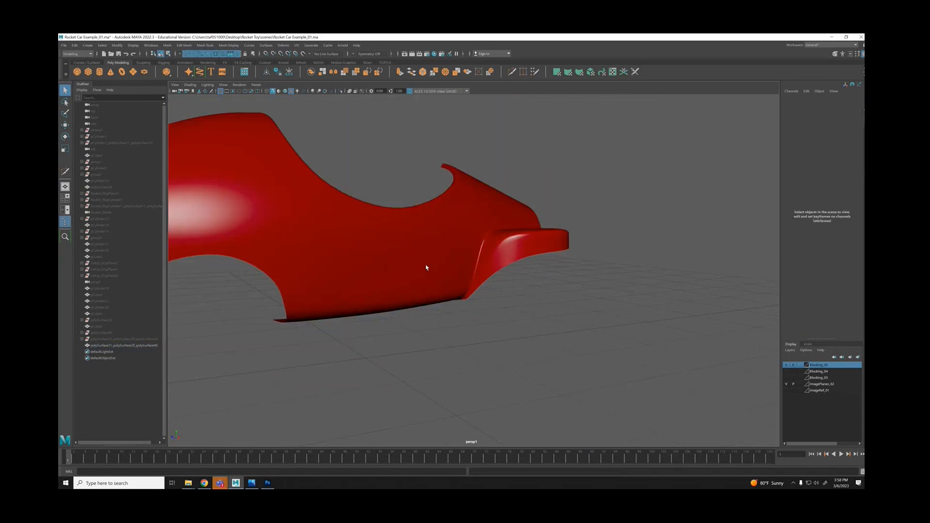
pyautogui.keyDown('alt'); pyautogui.moveTo(426, 268); pyautogui.dragTo(405, 260); pyautogui.keyUp('alt')
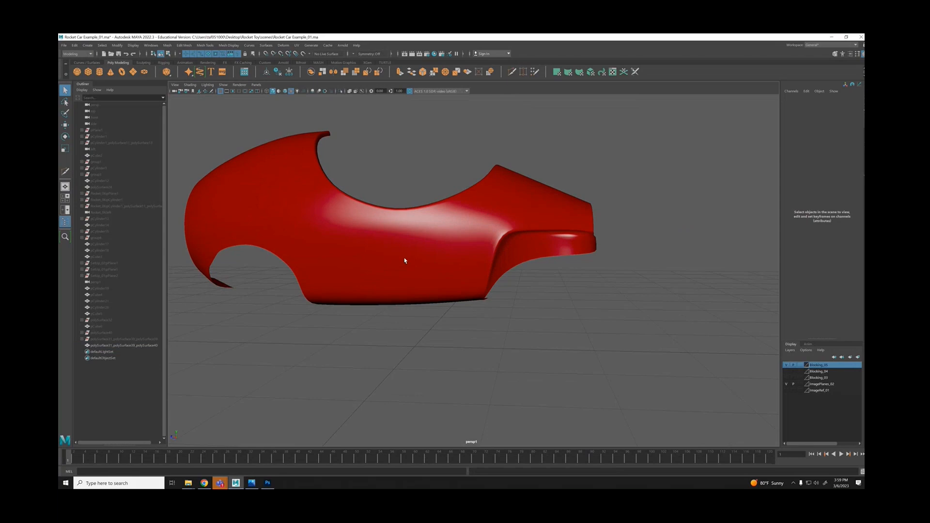
pyautogui.keyDown('alt'); pyautogui.moveTo(403, 261); pyautogui.dragTo(542, 265); pyautogui.keyUp('alt')
# Return the body to its unsmoothed display and show the hidden front fender block.
pyautogui.click(384, 257)
pyautogui.press('1')
pyautogui.hotkey('ctrl', 'shift', 'h')
pyautogui.keyDown('alt'); pyautogui.moveTo(461, 244); pyautogui.dragTo(451, 328); pyautogui.keyUp('alt')
# Cut an edge line across the half-cylinder fender block from bottom edge to bottom edge, following where it meets the body.
pyautogui.click(433, 272)
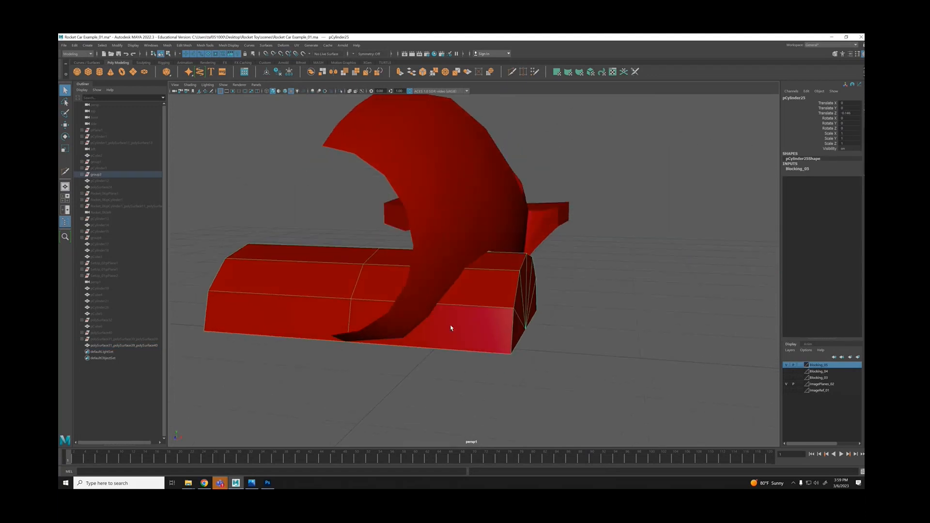
pyautogui.click(411, 353)
pyautogui.press('y')
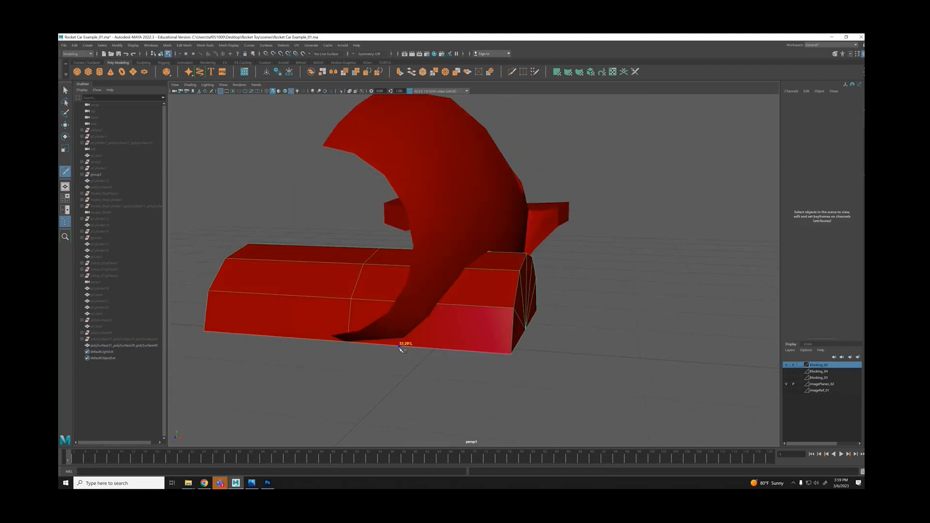
pyautogui.click(438, 304)
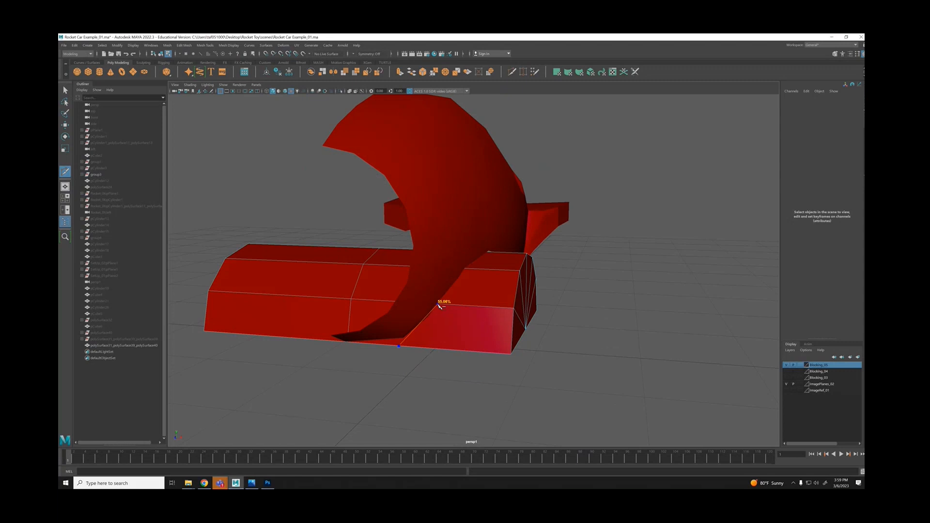
pyautogui.click(465, 270)
pyautogui.keyDown('alt'); pyautogui.moveTo(465, 269); pyautogui.dragTo(496, 256); pyautogui.keyUp('alt')
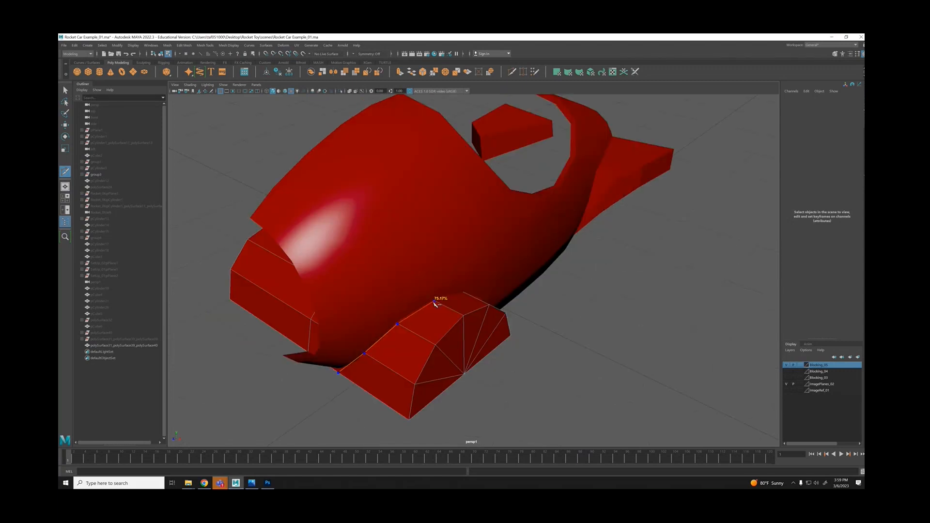
pyautogui.keyDown('alt'); pyautogui.moveTo(434, 303); pyautogui.dragTo(376, 245); pyautogui.keyUp('alt')
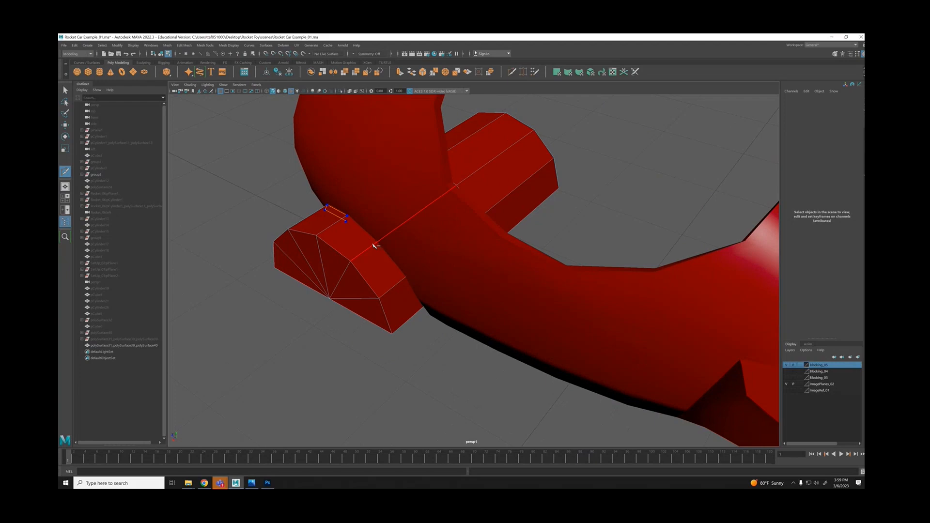
pyautogui.click(376, 244)
pyautogui.keyDown('alt'); pyautogui.moveTo(423, 291); pyautogui.dragTo(420, 309); pyautogui.keyUp('alt')
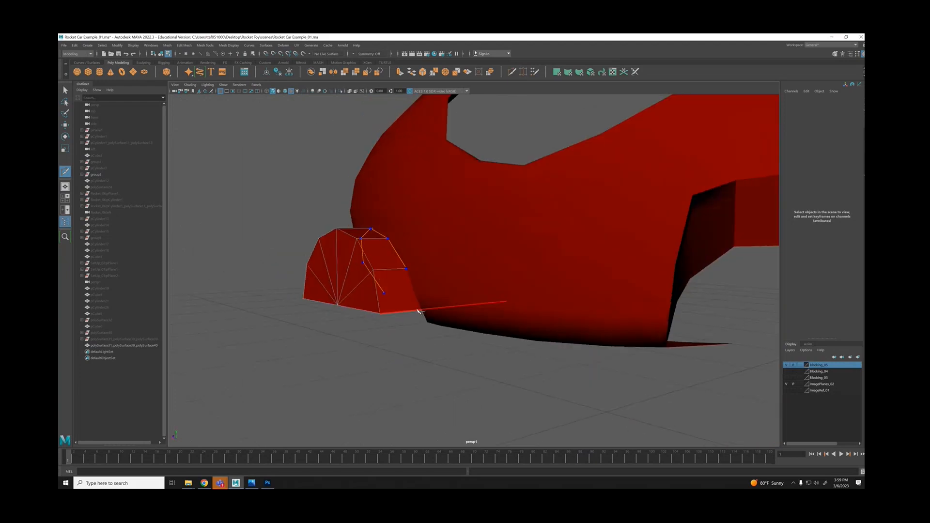
pyautogui.press('q')
# Hide everything except the half-cylinder fender block, in object mode.
pyautogui.moveTo(384, 273); pyautogui.dragTo(406, 284, button='right')
pyautogui.moveTo(374, 245); pyautogui.dragTo(395, 240, button='right')
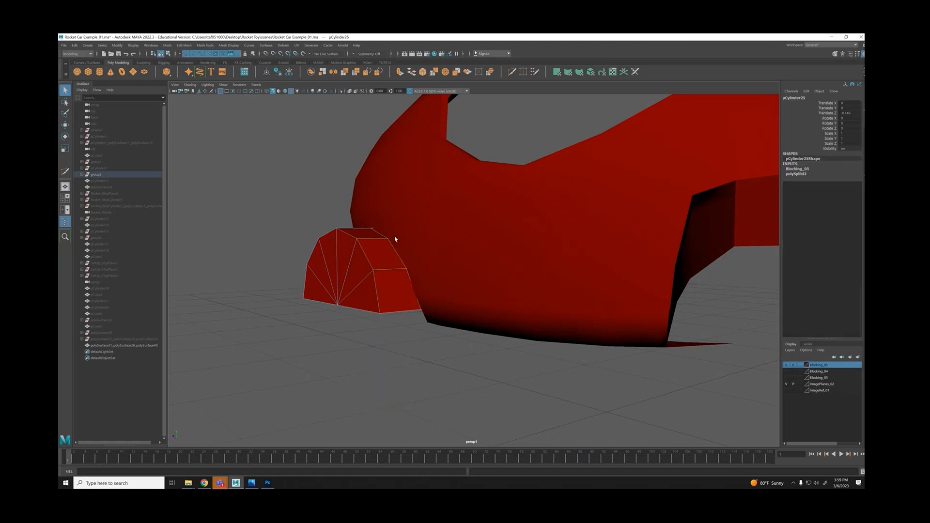
pyautogui.hotkey('alt', 'h')
pyautogui.press('f')
pyautogui.keyDown('alt'); pyautogui.moveTo(421, 260); pyautogui.dragTo(428, 255); pyautogui.keyUp('alt')
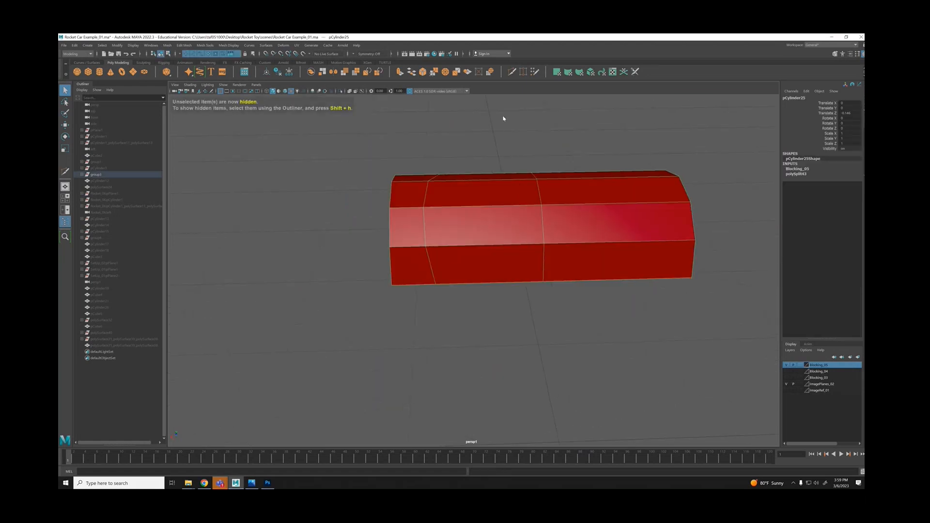
# Delete the fender block's faces inward of the new cut, including those on the opposite half, keeping only the outer end.
pyautogui.moveTo(502, 116); pyautogui.dragTo(503, 135, button='right')
pyautogui.moveTo(510, 133); pyautogui.dragTo(603, 286)
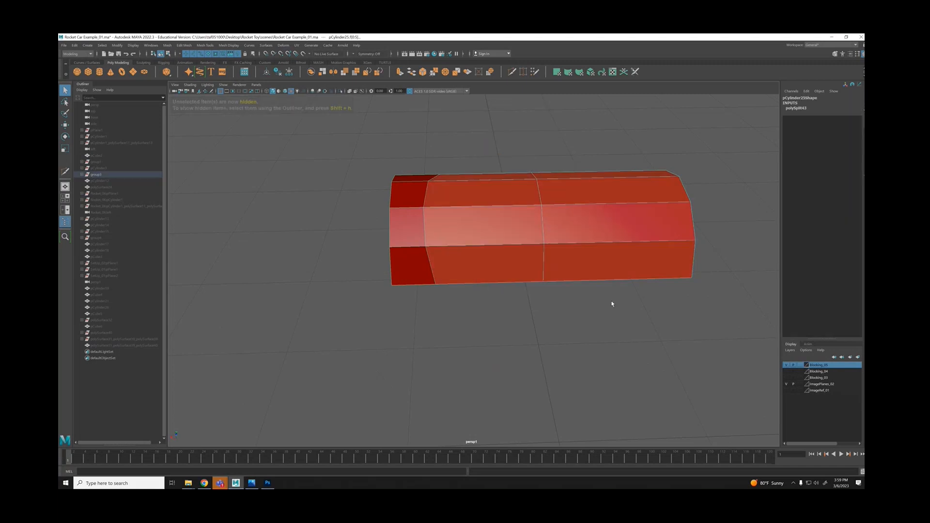
pyautogui.press('Delete')
pyautogui.moveTo(626, 140); pyautogui.dragTo(757, 310)
pyautogui.press('Delete')
# Deselect the trimmed fender and show the hidden car body again.
pyautogui.keyDown('alt'); pyautogui.moveTo(402, 262); pyautogui.dragTo(473, 275); pyautogui.keyUp('alt')
pyautogui.moveTo(464, 399); pyautogui.dragTo(465, 399)
pyautogui.click(604, 330)
pyautogui.hotkey('ctrl', 'shift', 'h')
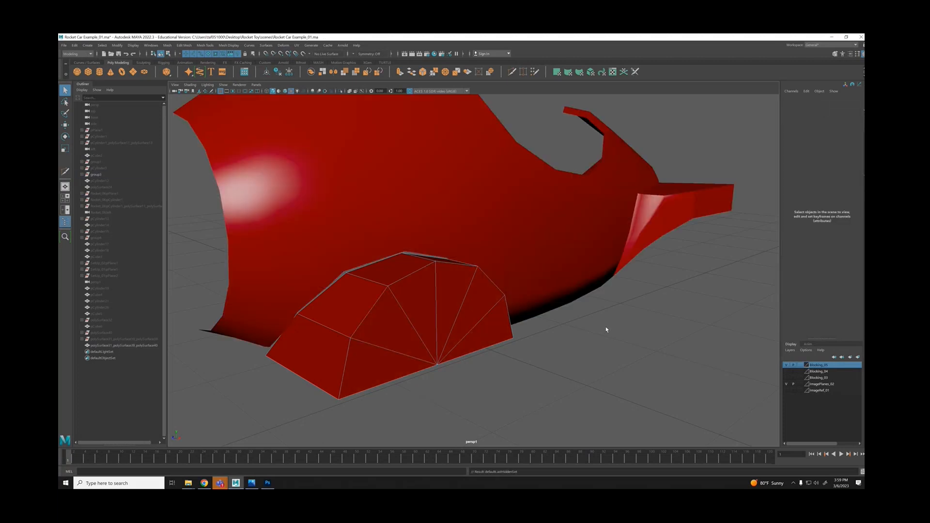
# Turn on the wireframe overlay on the shaded objects around the front fender and body.
pyautogui.scroll(-3, 495, 216)
pyautogui.keyDown('alt'); pyautogui.moveTo(469, 213); pyautogui.dragTo(425, 218); pyautogui.keyUp('alt')
pyautogui.click(426, 218)
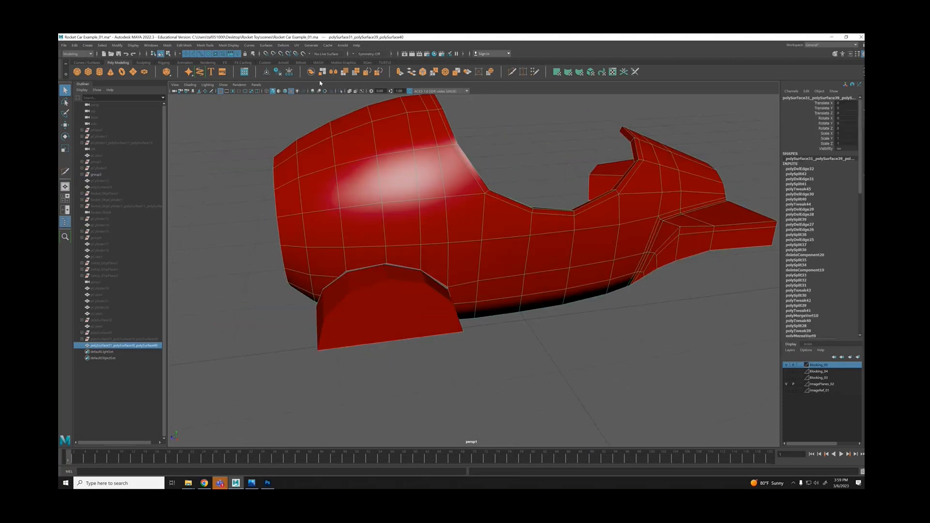
pyautogui.click(285, 91)
pyautogui.click(291, 133)
pyautogui.moveTo(455, 289)
pyautogui.keyDown('alt'); pyautogui.mouseDown()
pyautogui.moveTo(524, 284)
pyautogui.moveTo(449, 232)
pyautogui.moveTo(321, 254)
pyautogui.mouseUp(); pyautogui.keyUp('alt')
pyautogui.scroll(3, 375, 276)
pyautogui.scroll(2, 436, 233)
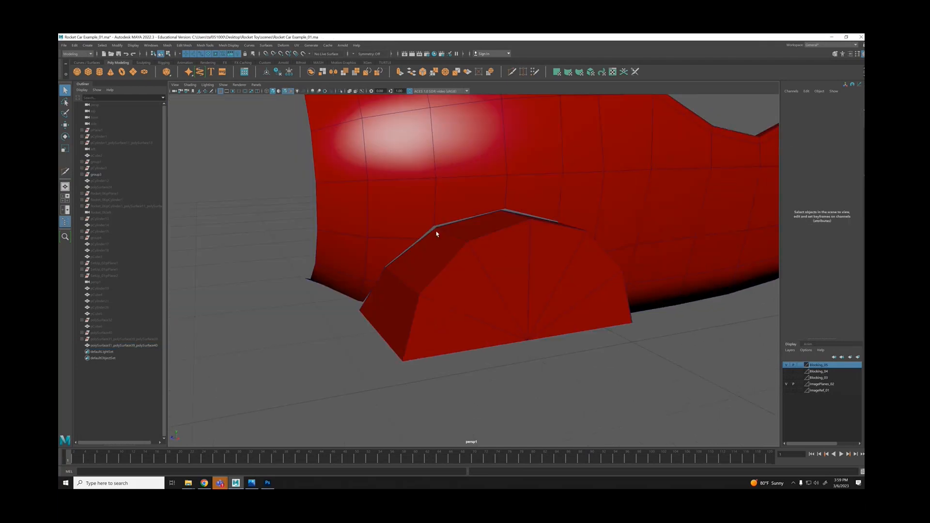
# Cut a horizontal edge from the opening's upper front corner forward across the body to its front border.
pyautogui.moveTo(436, 234)
pyautogui.keyDown('alt'); pyautogui.mouseDown()
pyautogui.moveTo(417, 215)
pyautogui.moveTo(445, 223)
pyautogui.mouseUp(); pyautogui.keyUp('alt')
pyautogui.press('y')
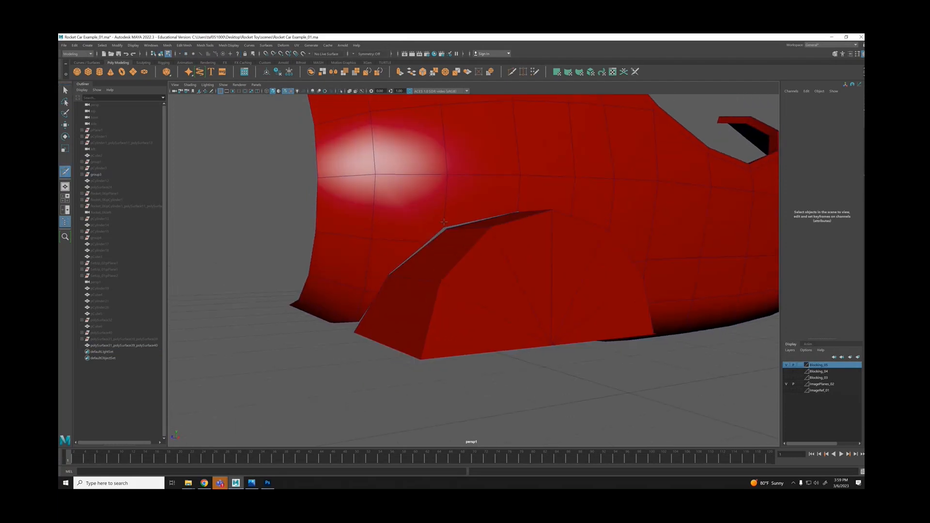
pyautogui.press('q')
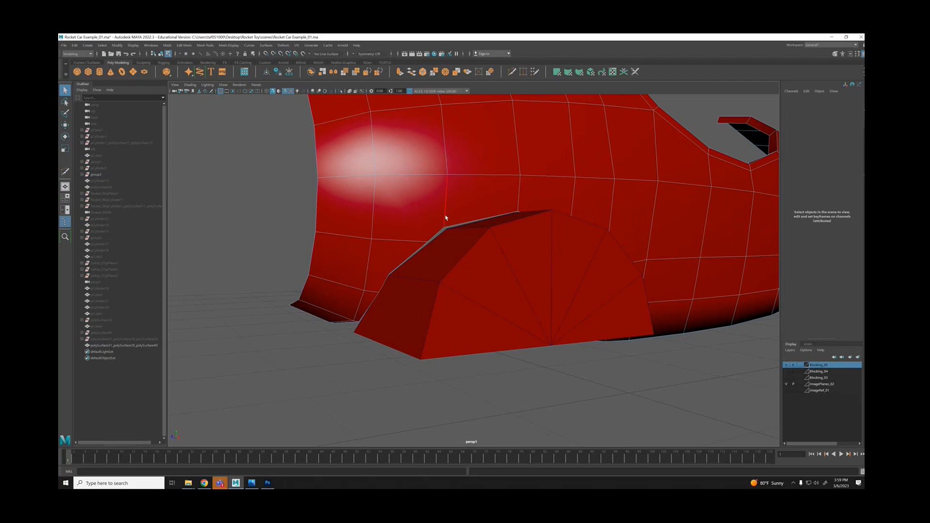
pyautogui.press('y')
pyautogui.click(443, 230)
pyautogui.click(373, 231)
pyautogui.click(316, 232)
pyautogui.press('q')
# Cut a second edge from the opening's lower front corner forward to the body's front border.
pyautogui.keyDown('alt'); pyautogui.moveTo(390, 279); pyautogui.dragTo(392, 257); pyautogui.keyUp('alt')
pyautogui.press('y')
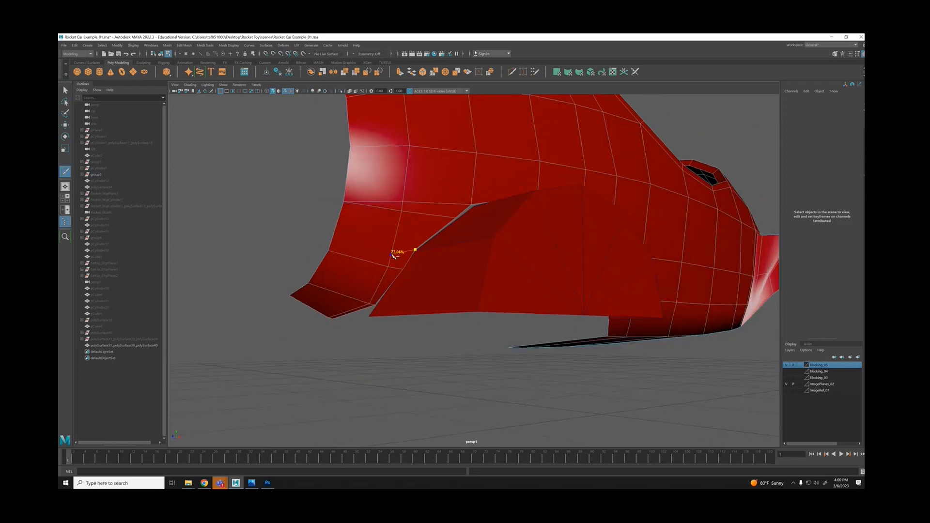
pyautogui.click(393, 247)
pyautogui.click(336, 233)
pyautogui.press('q')
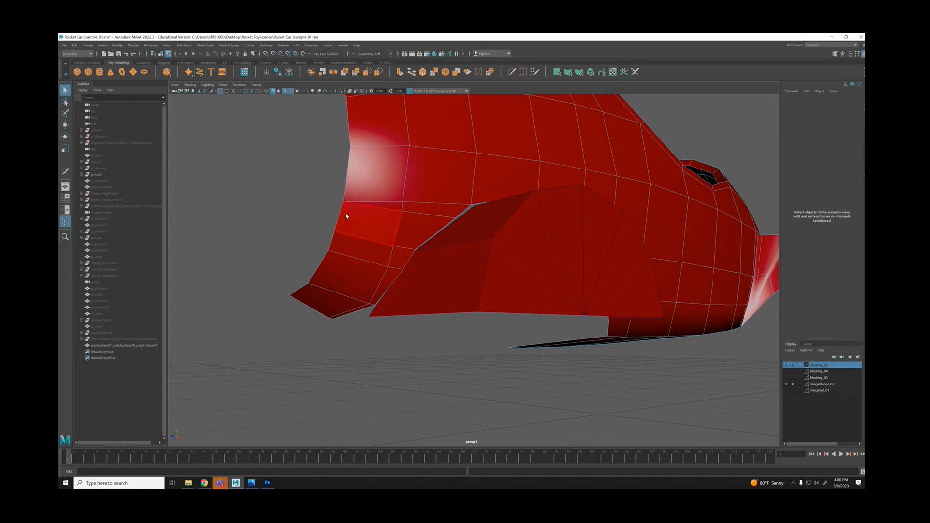
# Delete the old horizontal edge line between the two new cuts ahead of the fender opening.
pyautogui.moveTo(366, 221); pyautogui.dragTo(368, 202, button='right')
pyautogui.click(396, 211)
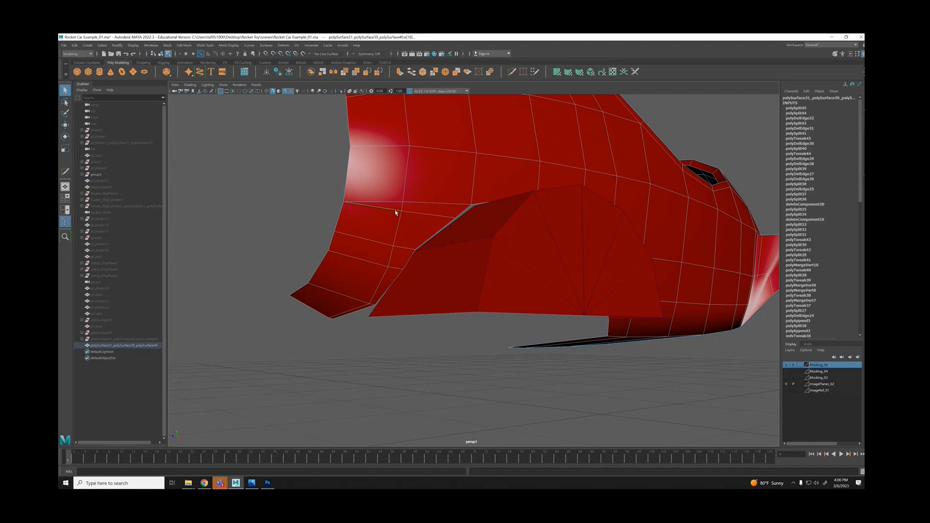
pyautogui.press('Delete')
# Start a support cut close to the fender opening, from the body's bottom edge behind it up the rear side to the top.
pyautogui.keyDown('alt'); pyautogui.moveTo(442, 203); pyautogui.dragTo(590, 348); pyautogui.keyUp('alt')
pyautogui.hotkey('ctrl', 'shift', 'x')
pyautogui.keyDown('alt'); pyautogui.moveTo(576, 281); pyautogui.dragTo(564, 245); pyautogui.keyUp('alt')
pyautogui.click(564, 342)
pyautogui.keyDown('alt'); pyautogui.moveTo(571, 343); pyautogui.dragTo(577, 324); pyautogui.keyUp('alt')
pyautogui.keyDown('alt'); pyautogui.moveTo(576, 324); pyautogui.dragTo(678, 362, button='right'); pyautogui.keyUp('alt')
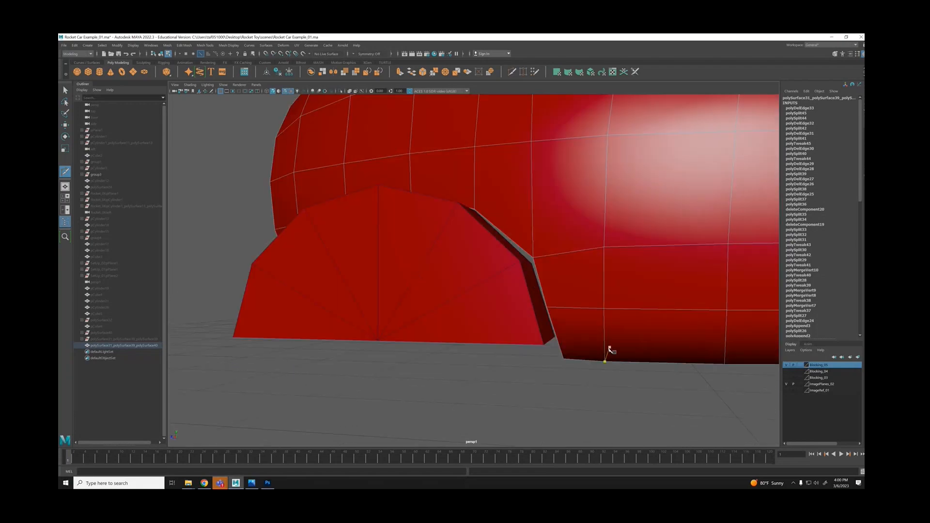
pyautogui.click(572, 360)
pyautogui.click(543, 257)
pyautogui.click(533, 243)
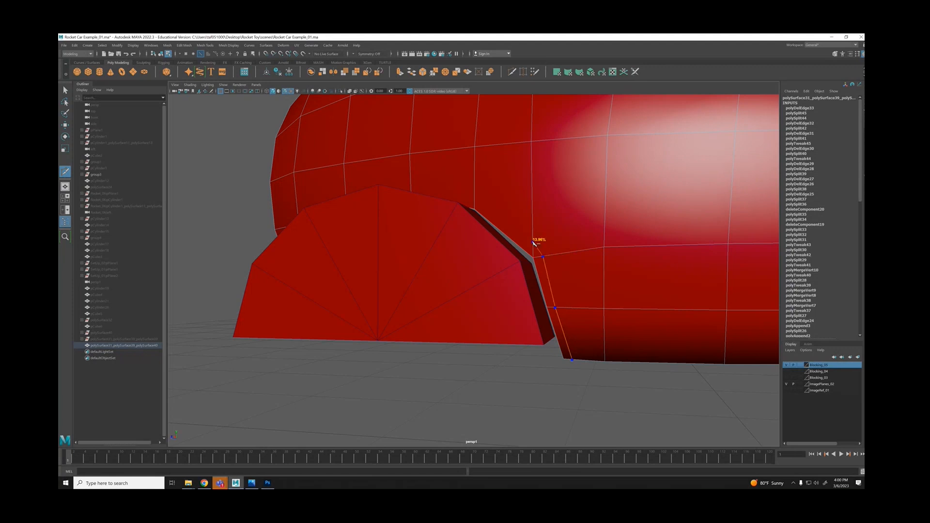
pyautogui.click(475, 200)
# Continue the support cut forward over the opening and down its front side to the body's bottom edge, and complete it.
pyautogui.keyDown('alt'); pyautogui.moveTo(436, 200); pyautogui.dragTo(446, 216); pyautogui.keyUp('alt')
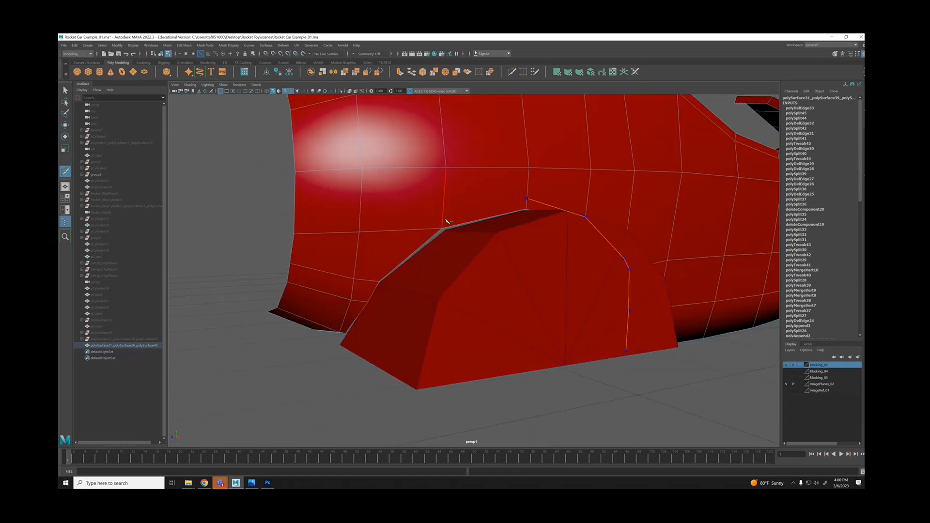
pyautogui.click(443, 219)
pyautogui.click(429, 228)
pyautogui.keyDown('alt'); pyautogui.moveTo(355, 285); pyautogui.dragTo(376, 266); pyautogui.keyUp('alt')
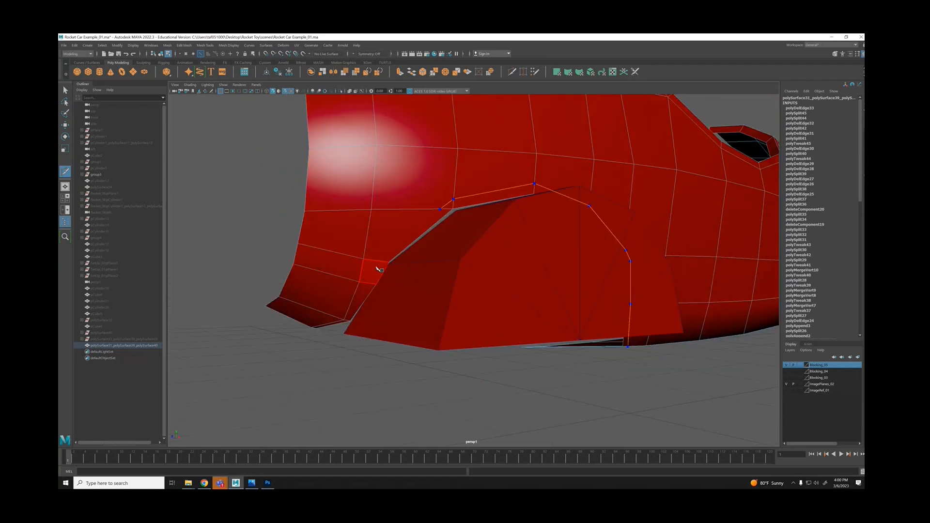
pyautogui.click(380, 261)
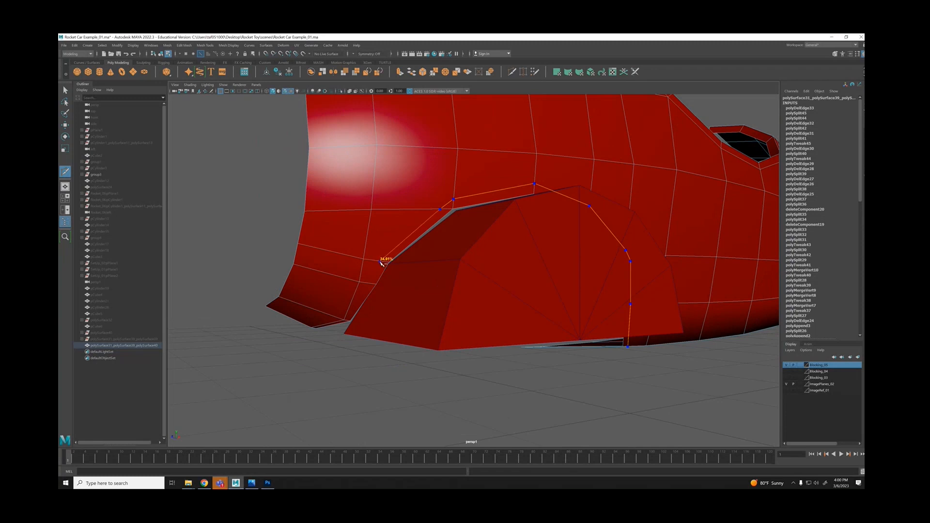
pyautogui.click(367, 283)
pyautogui.click(344, 321)
pyautogui.press('Return')
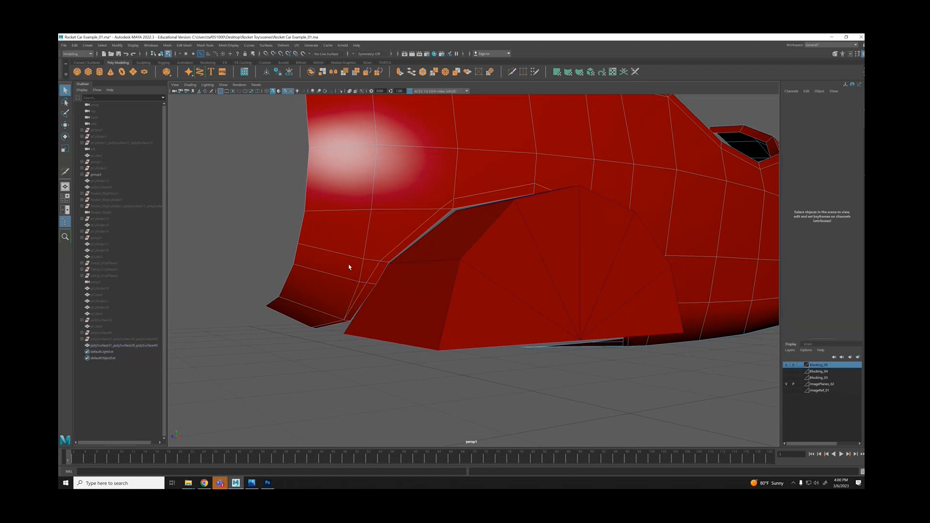
# Cut an edge beside the support line ahead of the fender opening down to the body's bottom border, and delete the redundant edge.
pyautogui.keyDown('alt'); pyautogui.moveTo(349, 266); pyautogui.dragTo(369, 270); pyautogui.keyUp('alt')
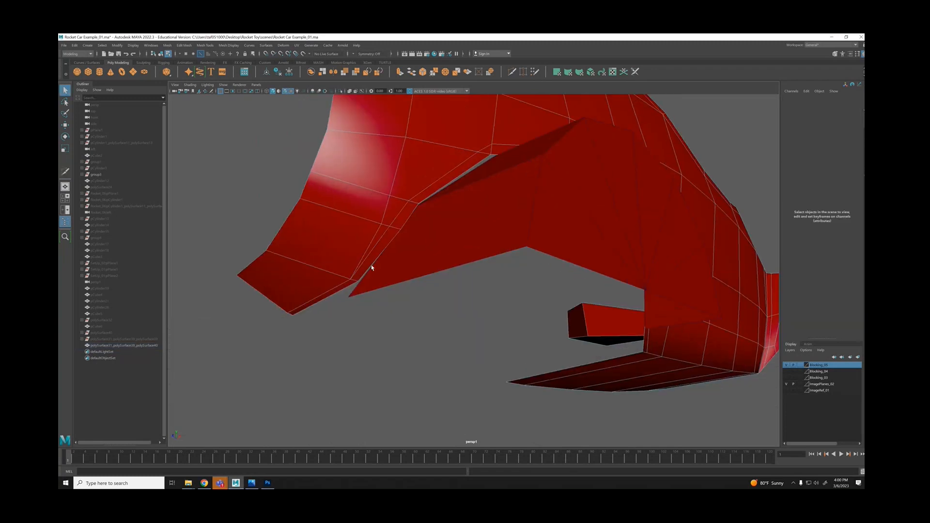
pyautogui.click(390, 195)
pyautogui.click(376, 223)
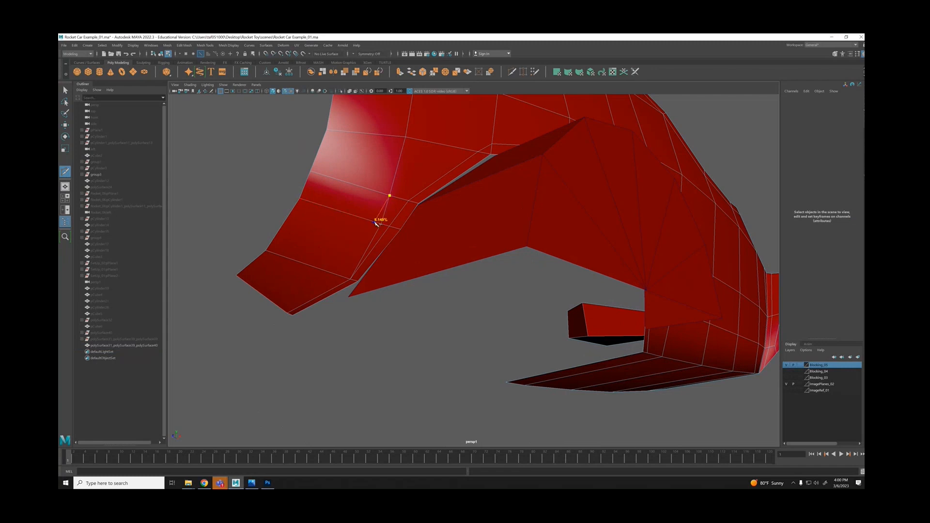
pyautogui.click(343, 276)
pyautogui.click(283, 309)
pyautogui.press('q')
pyautogui.click(386, 220)
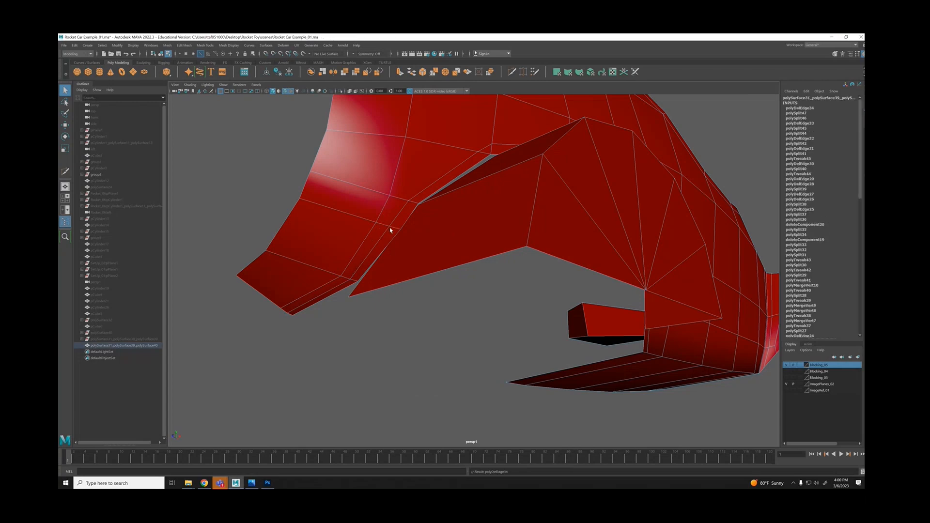
# Merge the neighbouring support-line vertices at the opening's upper front corner.
pyautogui.keyDown('alt'); pyautogui.moveTo(390, 231); pyautogui.dragTo(576, 239); pyautogui.keyUp('alt')
pyautogui.keyDown('alt'); pyautogui.moveTo(335, 173); pyautogui.dragTo(379, 177, button='right'); pyautogui.keyUp('alt')
pyautogui.moveTo(379, 178); pyautogui.dragTo(357, 178, button='right')
pyautogui.click(404, 200)
pyautogui.press('g')
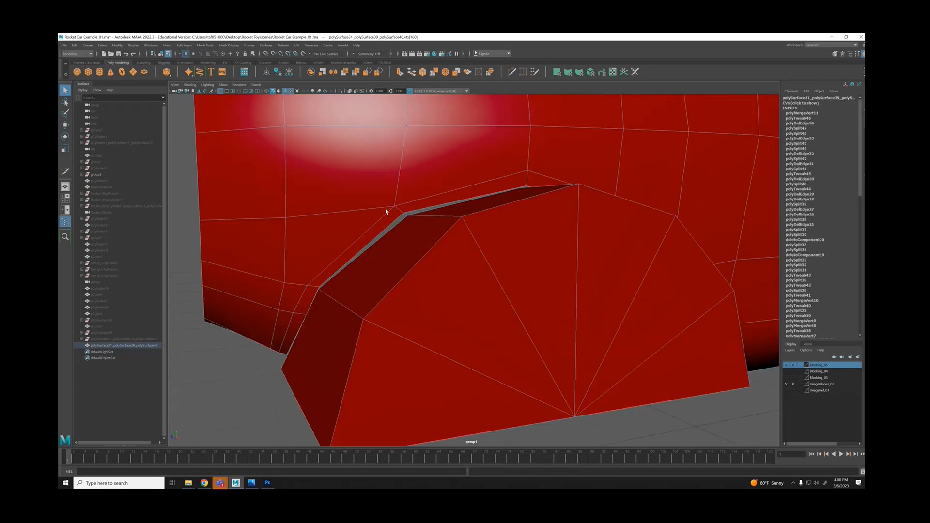
# Merge the two neighbouring support-line vertices at the opening's upper rear corner.
pyautogui.keyDown('alt'); pyautogui.moveTo(424, 196); pyautogui.dragTo(375, 184); pyautogui.keyUp('alt')
pyautogui.press('w')
pyautogui.keyDown('alt'); pyautogui.moveTo(464, 187); pyautogui.dragTo(538, 195); pyautogui.keyUp('alt')
pyautogui.click(599, 254)
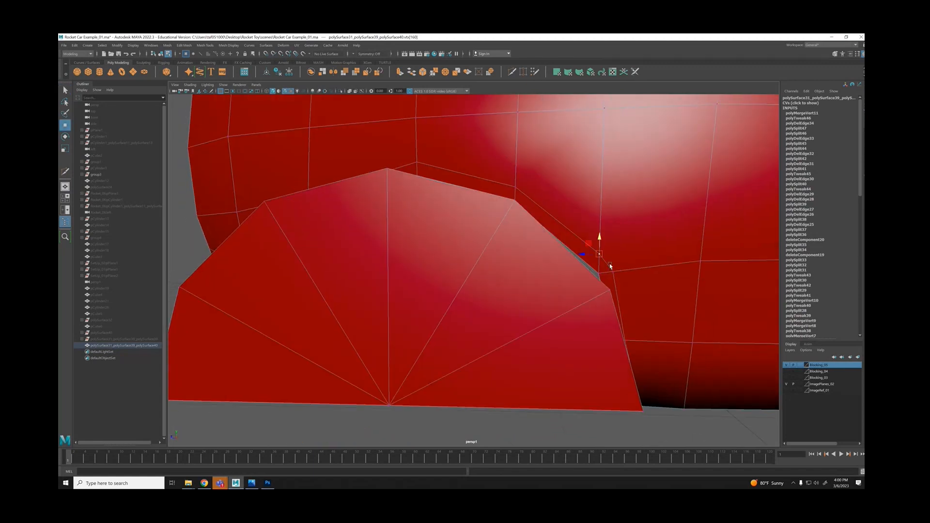
pyautogui.keyDown('shift'); pyautogui.click(614, 271); pyautogui.keyUp('shift')
pyautogui.press('g')
pyautogui.keyDown('alt'); pyautogui.moveTo(624, 260); pyautogui.dragTo(528, 233); pyautogui.keyUp('alt')
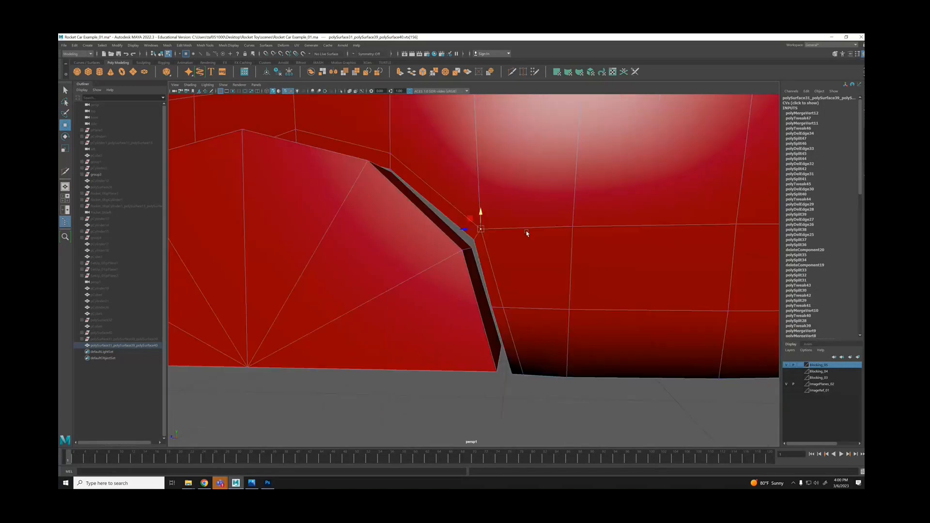
# Combine the front fender block and the body shell into one mesh.
pyautogui.keyDown('alt'); pyautogui.moveTo(575, 299); pyautogui.dragTo(457, 295, button='right'); pyautogui.keyUp('alt')
pyautogui.keyDown('alt'); pyautogui.moveTo(457, 295); pyautogui.dragTo(415, 297); pyautogui.keyUp('alt')
pyautogui.click(392, 279)
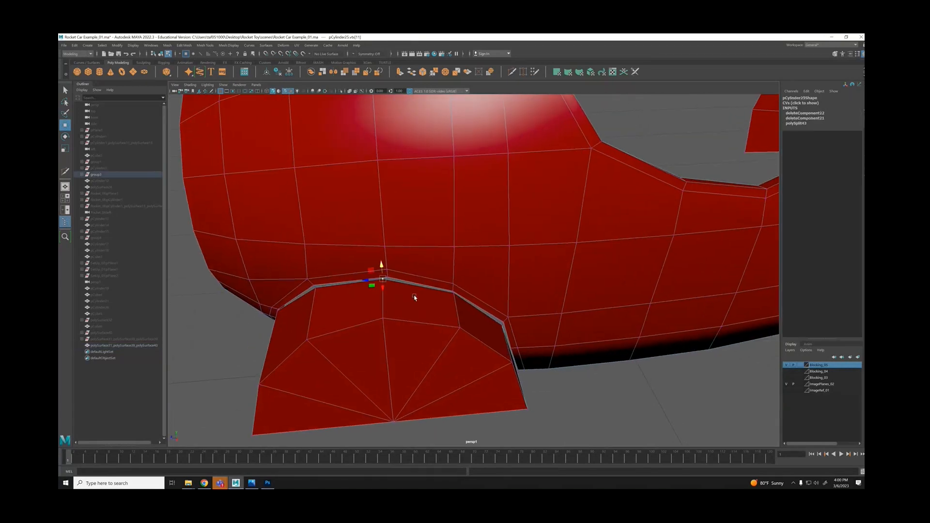
pyautogui.moveTo(488, 268); pyautogui.dragTo(510, 259, button='right')
pyautogui.keyDown('alt'); pyautogui.moveTo(499, 318); pyautogui.dragTo(510, 314); pyautogui.keyUp('alt')
pyautogui.keyDown('shift'); pyautogui.click(484, 315); pyautogui.keyUp('shift')
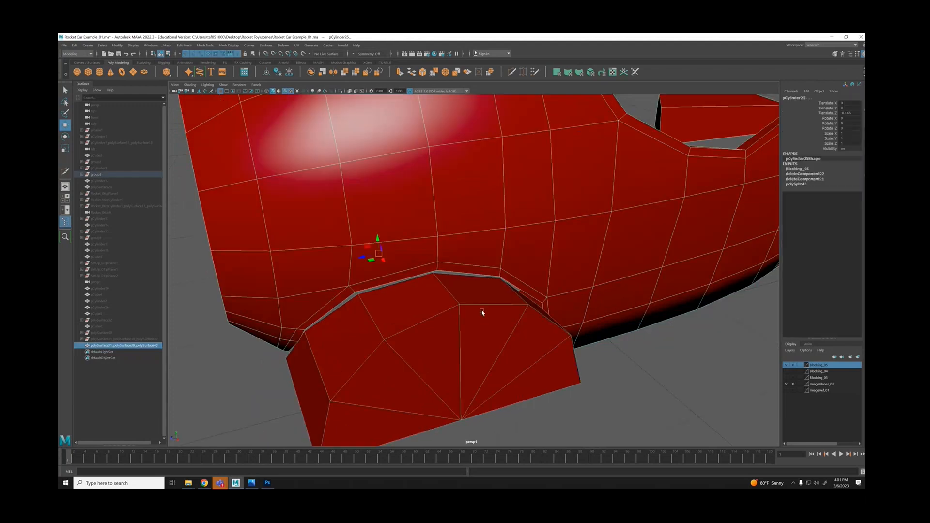
pyautogui.press('g')
# Snap the fender's three upper inner vertices onto the matching vertices of the body opening.
pyautogui.moveTo(444, 286); pyautogui.dragTo(427, 285, button='right')
pyautogui.click(433, 273)
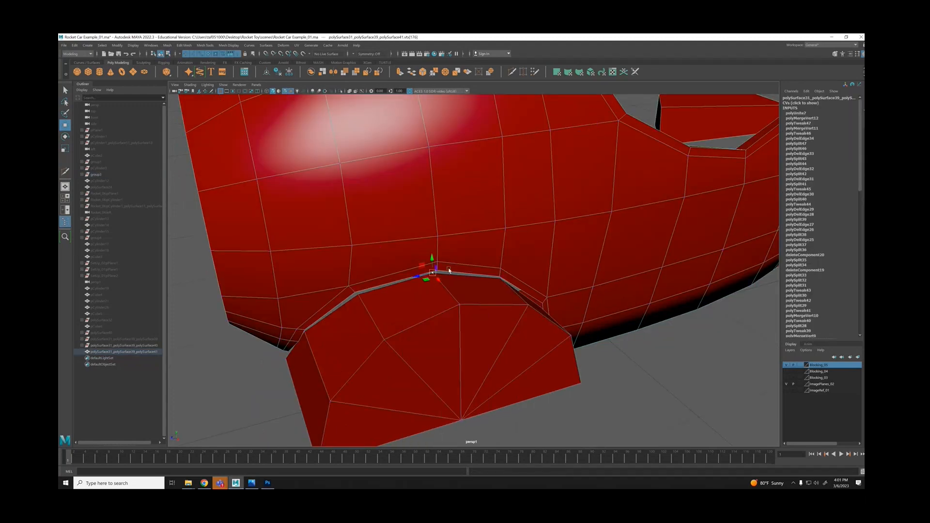
pyautogui.keyDown('alt'); pyautogui.moveTo(448, 271); pyautogui.dragTo(412, 268); pyautogui.keyUp('alt')
pyautogui.press('v')
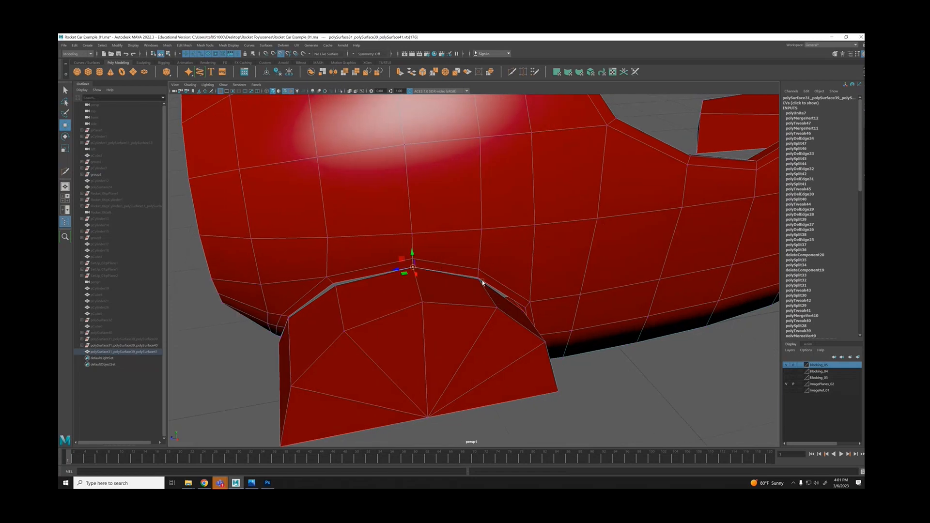
pyautogui.click(481, 280)
pyautogui.press('v')
pyautogui.moveTo(481, 280); pyautogui.dragTo(478, 277)
pyautogui.click(336, 285)
pyautogui.press('v')
pyautogui.moveTo(335, 286); pyautogui.dragTo(332, 283)
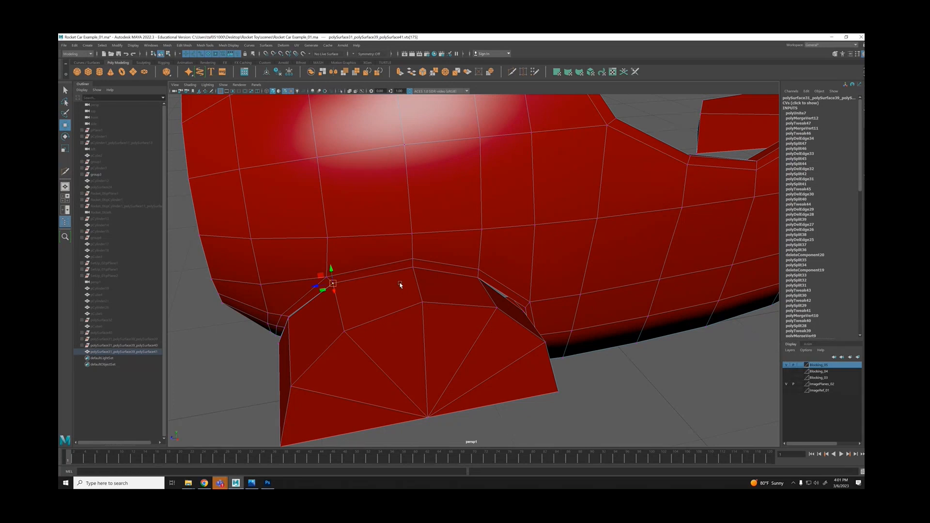
# Snap the fender's lower front and lower rear inner vertices onto the matching corners of the body opening.
pyautogui.keyDown('alt'); pyautogui.moveTo(396, 292); pyautogui.dragTo(410, 289); pyautogui.keyUp('alt')
pyautogui.keyDown('alt'); pyautogui.moveTo(428, 276); pyautogui.dragTo(508, 250, button='middle'); pyautogui.keyUp('alt')
pyautogui.scroll(4, 449, 291)
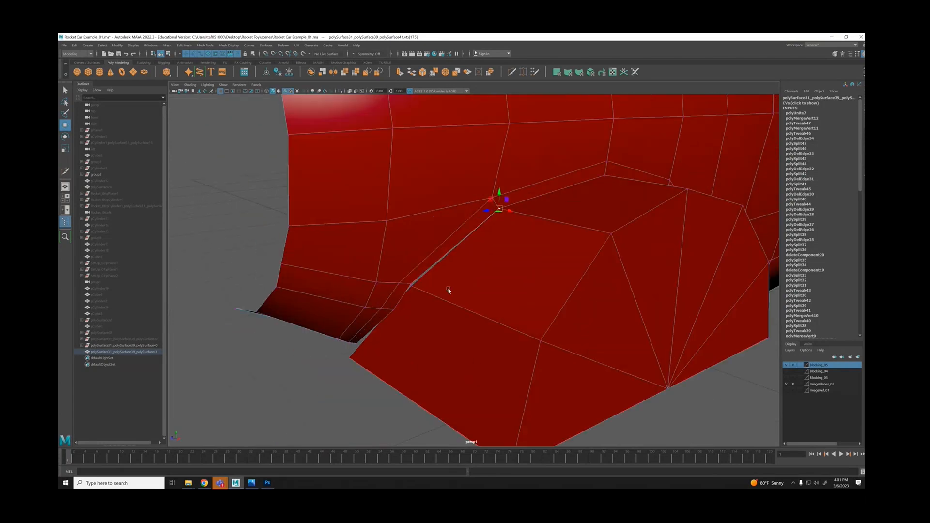
pyautogui.click(408, 289)
pyautogui.moveTo(415, 290); pyautogui.dragTo(416, 288)
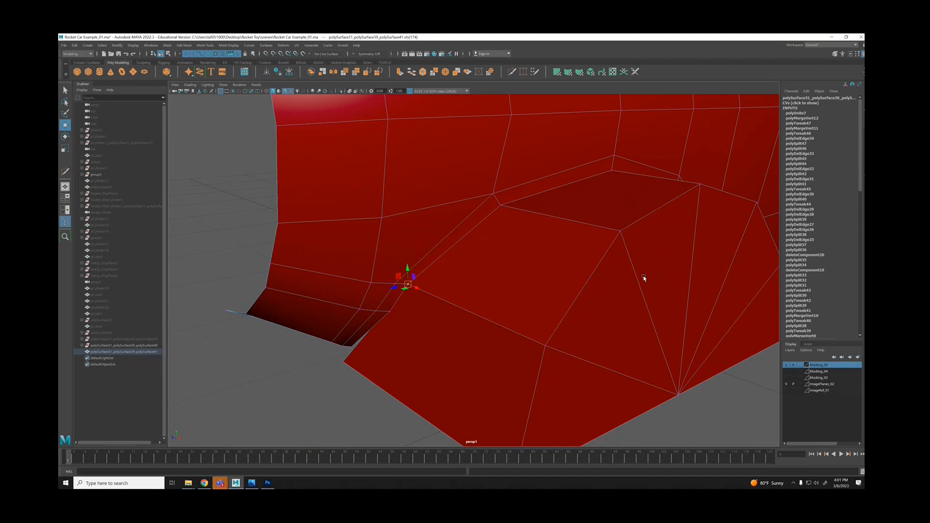
pyautogui.keyDown('alt'); pyautogui.moveTo(644, 278); pyautogui.dragTo(620, 273); pyautogui.keyUp('alt')
pyautogui.click(482, 321)
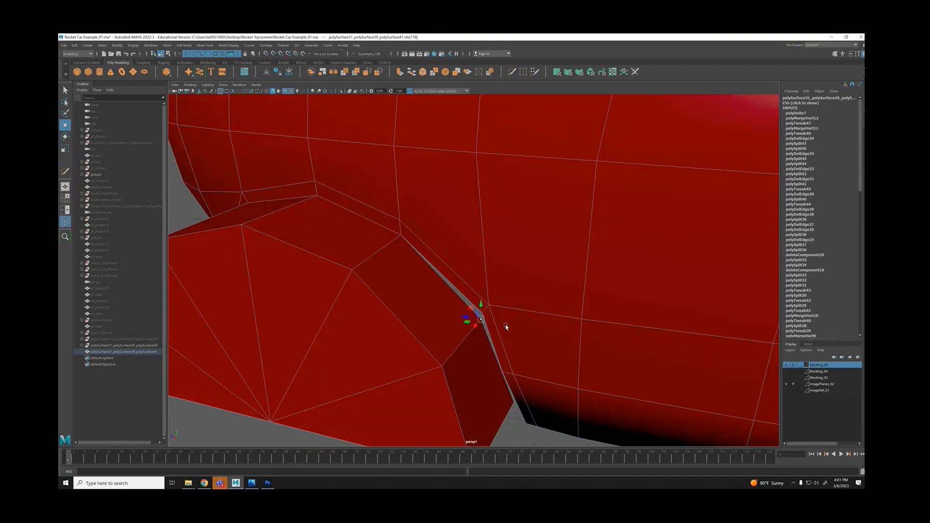
pyautogui.press('v')
pyautogui.moveTo(482, 319); pyautogui.dragTo(486, 312)
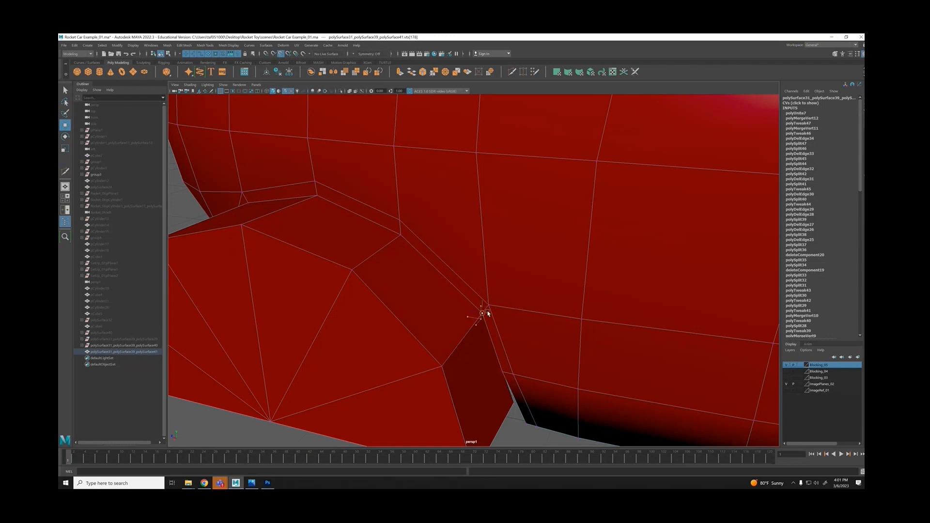
# Merge the coinciding vertices along the seam between the fender and the body.
pyautogui.keyDown('alt'); pyautogui.moveTo(571, 306); pyautogui.dragTo(452, 320, button='right'); pyautogui.keyUp('alt')
pyautogui.keyDown('alt'); pyautogui.moveTo(452, 320); pyautogui.dragTo(380, 266); pyautogui.keyUp('alt')
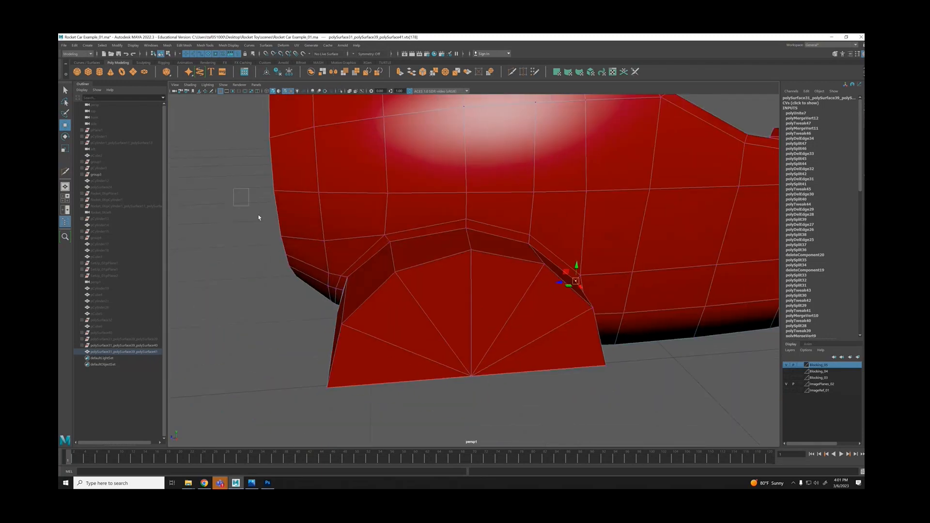
pyautogui.moveTo(240, 190); pyautogui.dragTo(661, 388)
pyautogui.click(615, 390)
pyautogui.keyDown('alt'); pyautogui.moveTo(516, 301); pyautogui.dragTo(483, 298); pyautogui.keyUp('alt')
pyautogui.keyDown('alt'); pyautogui.moveTo(408, 287); pyautogui.dragTo(410, 272); pyautogui.keyUp('alt')
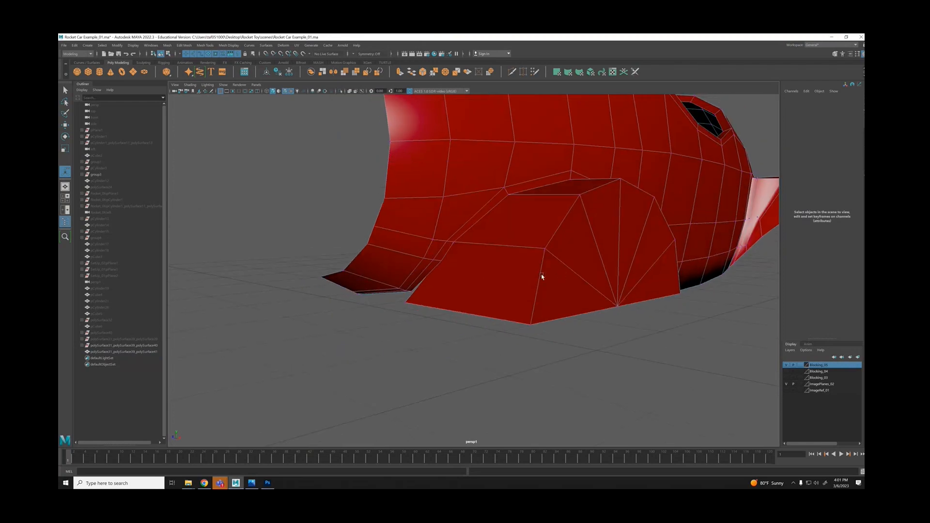
# Return to object selection and show all hidden objects in the scene.
pyautogui.moveTo(424, 276)
pyautogui.keyDown('alt'); pyautogui.mouseDown()
pyautogui.moveTo(461, 303)
pyautogui.moveTo(443, 304)
pyautogui.moveTo(433, 286)
pyautogui.moveTo(448, 286)
pyautogui.moveTo(427, 282)
pyautogui.moveTo(430, 269)
pyautogui.mouseUp(); pyautogui.keyUp('alt')
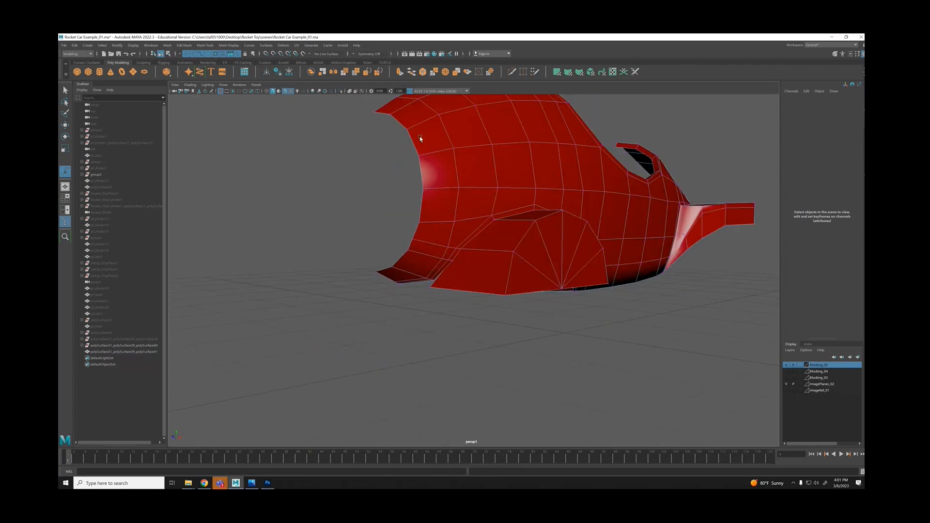
pyautogui.keyDown('alt'); pyautogui.moveTo(420, 139); pyautogui.dragTo(509, 215); pyautogui.keyUp('alt')
pyautogui.keyDown('alt'); pyautogui.moveTo(427, 240); pyautogui.dragTo(600, 266); pyautogui.keyUp('alt')
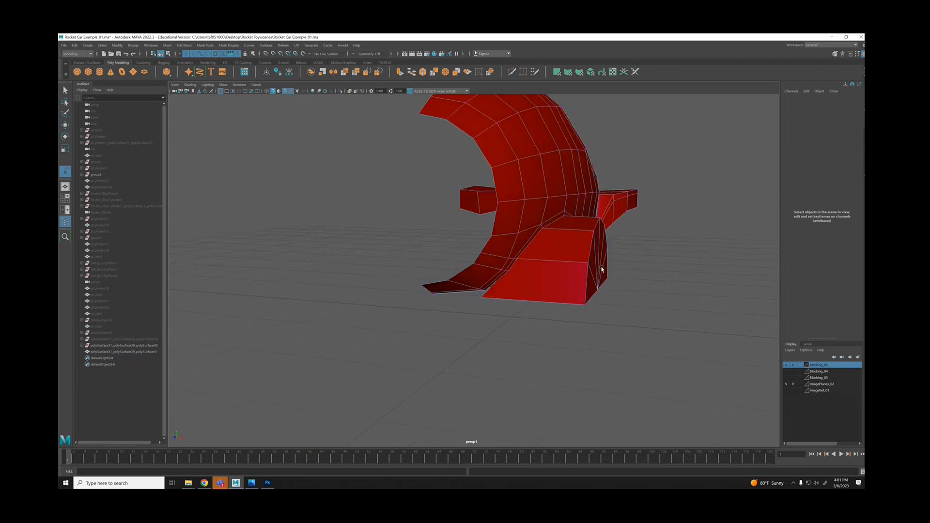
pyautogui.hotkey('ctrl', 'shift', 'h')
pyautogui.moveTo(541, 188); pyautogui.dragTo(575, 195, button='right')
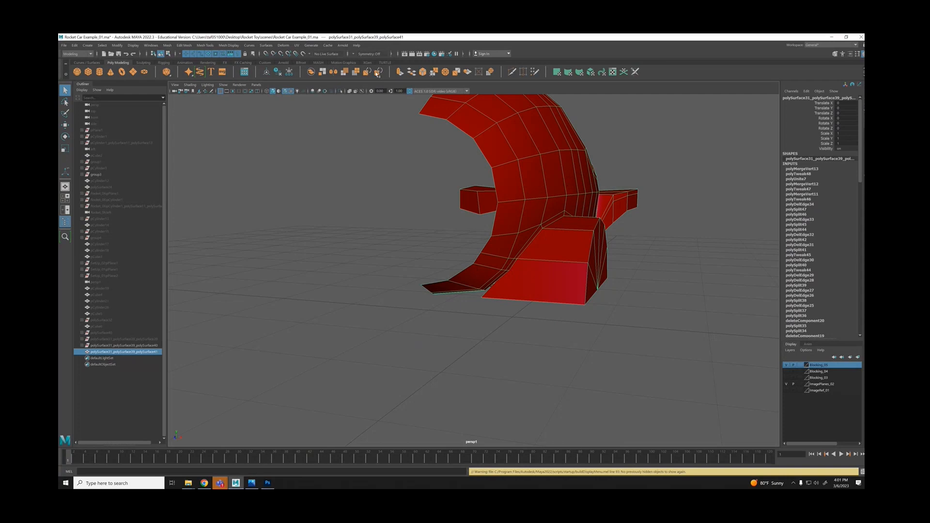
pyautogui.click(134, 45)
pyautogui.moveTo(194, 87)
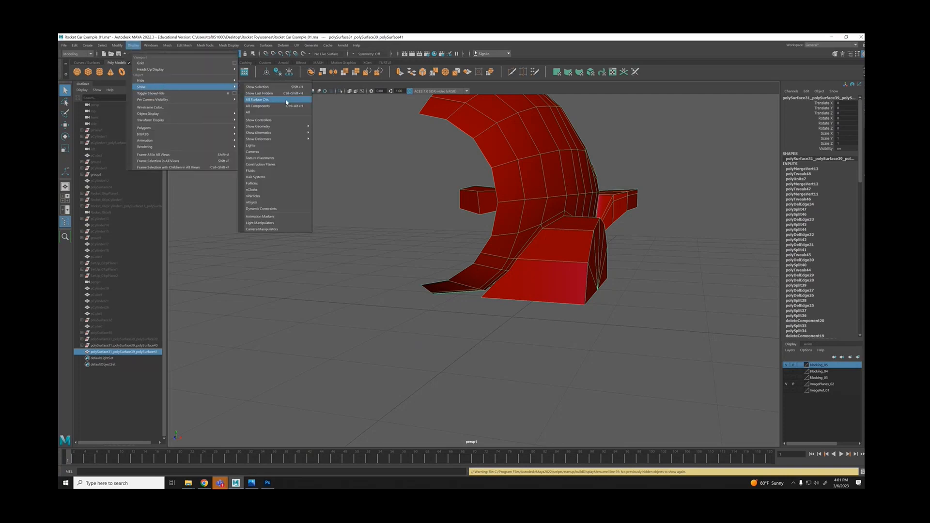
pyautogui.click(278, 113)
# Compare the grey nose cone's smoothed and unsmoothed display against the body's front edge.
pyautogui.scroll(3, 508, 195)
pyautogui.click(502, 144)
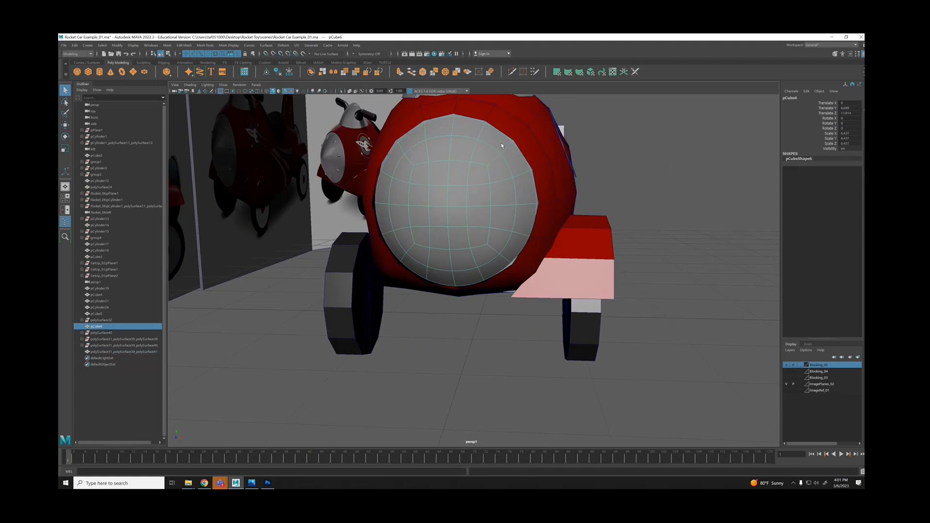
pyautogui.press('1')
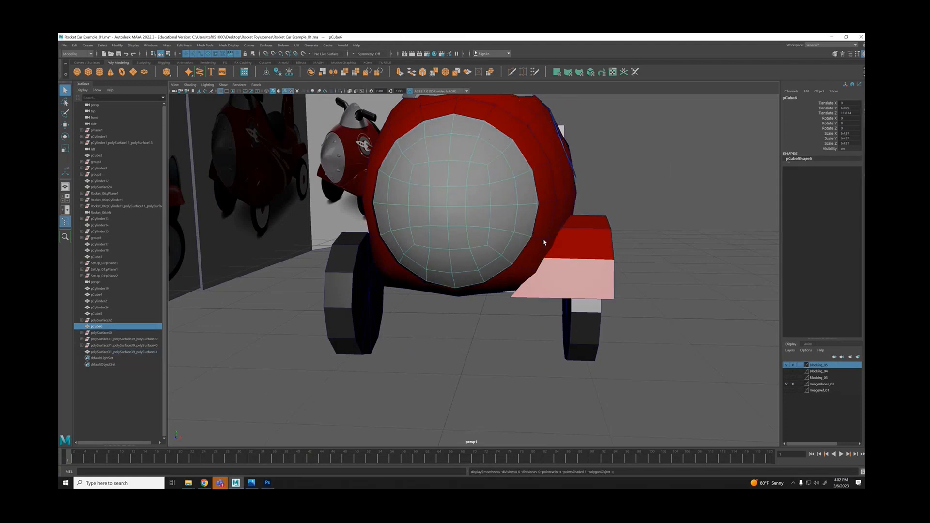
pyautogui.keyDown('alt'); pyautogui.moveTo(527, 188); pyautogui.dragTo(523, 217); pyautogui.keyUp('alt')
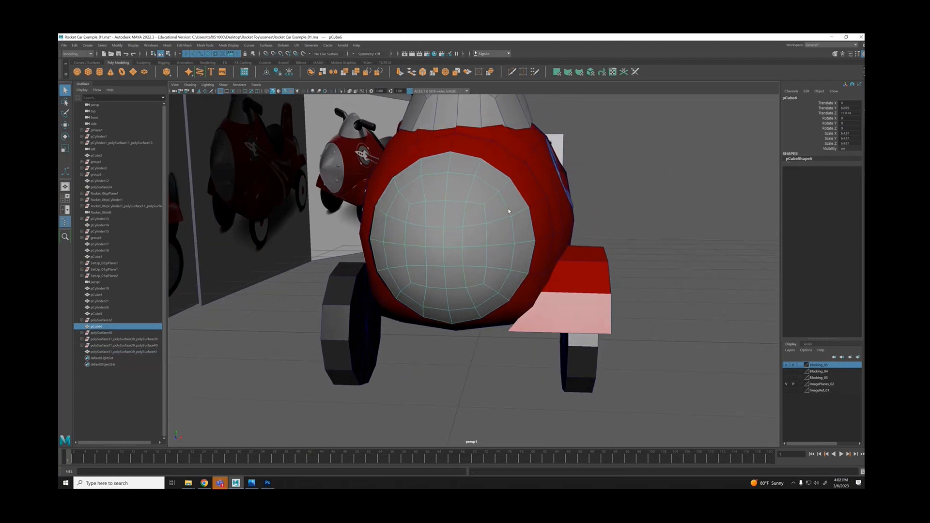
pyautogui.press('3')
pyautogui.press('1')
# Create a polygon cylinder and set its axis subdivisions to 16.
pyautogui.click(99, 72)
pyautogui.keyDown('alt'); pyautogui.moveTo(573, 270); pyautogui.dragTo(478, 320); pyautogui.keyUp('alt')
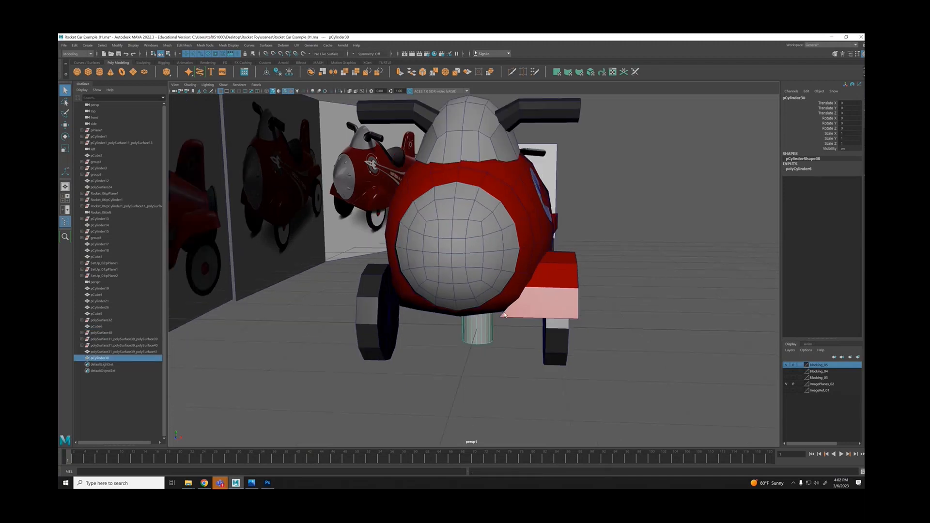
pyautogui.press('w')
pyautogui.click(798, 169)
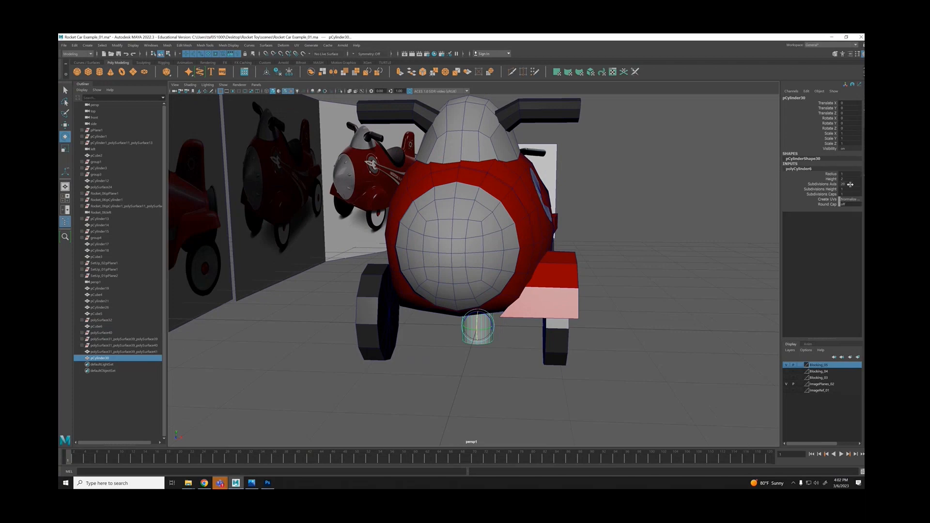
pyautogui.click(859, 185)
pyautogui.write('8')
pyautogui.press('Return')
# Rotate the new cylinder to 90 degrees around X so its caps face along the car.
pyautogui.press('e')
pyautogui.moveTo(477, 312); pyautogui.dragTo(477, 338)
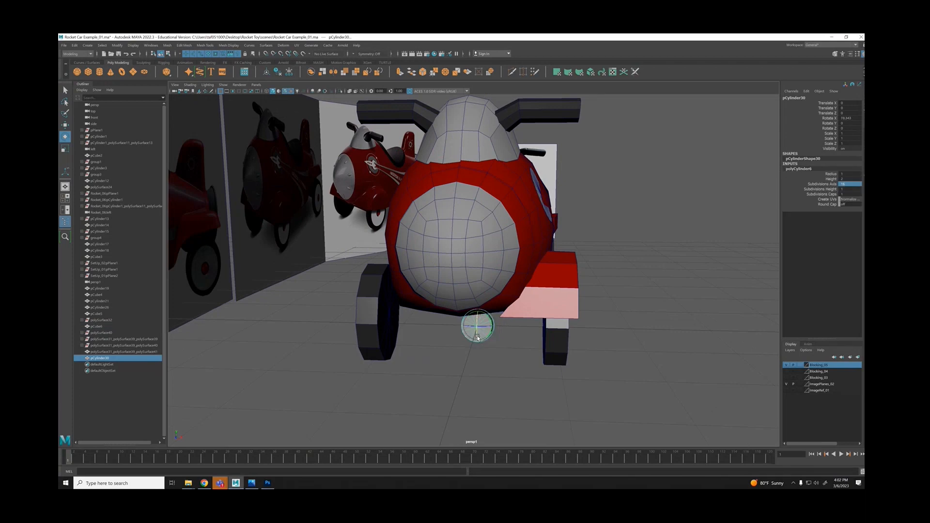
pyautogui.doubleClick(851, 118)
pyautogui.write('90')
pyautogui.press('Return')
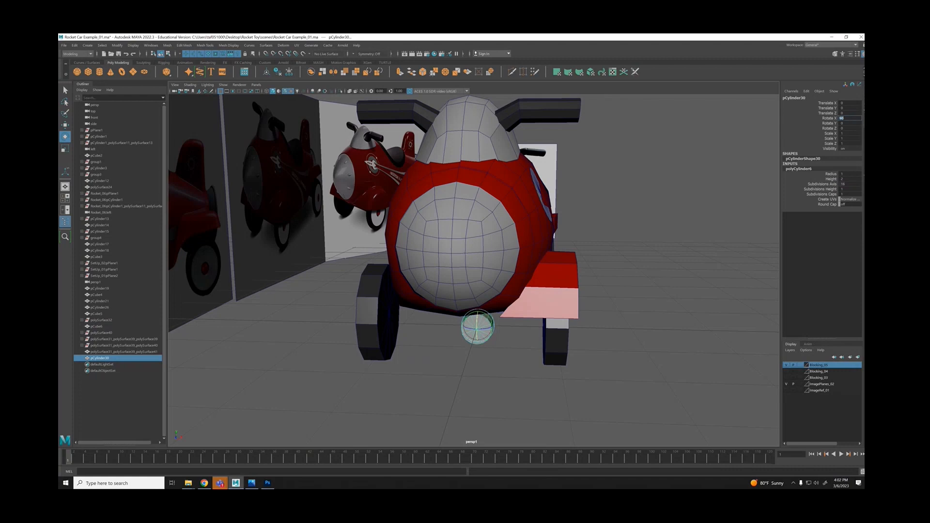
# Hide everything but the cylinder and delete its faces except the front cap, leaving a flat disc.
pyautogui.keyDown('alt'); pyautogui.moveTo(586, 253); pyautogui.dragTo(543, 253); pyautogui.keyUp('alt')
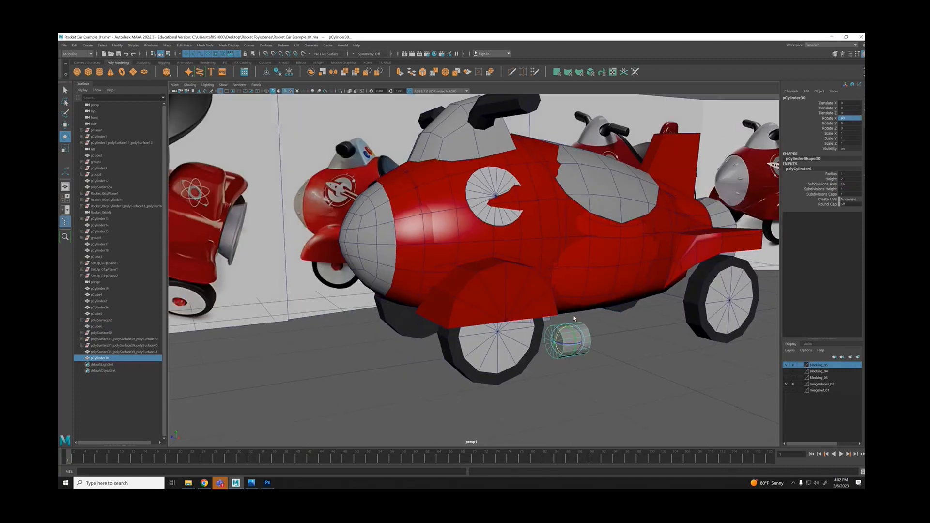
pyautogui.hotkey('alt', 'h')
pyautogui.keyDown('alt'); pyautogui.moveTo(577, 320); pyautogui.dragTo(475, 272, button='middle'); pyautogui.keyUp('alt')
pyautogui.moveTo(553, 241); pyautogui.dragTo(553, 258, button='right')
pyautogui.moveTo(474, 249); pyautogui.dragTo(475, 297)
pyautogui.moveTo(475, 296); pyautogui.dragTo(515, 283, button='right')
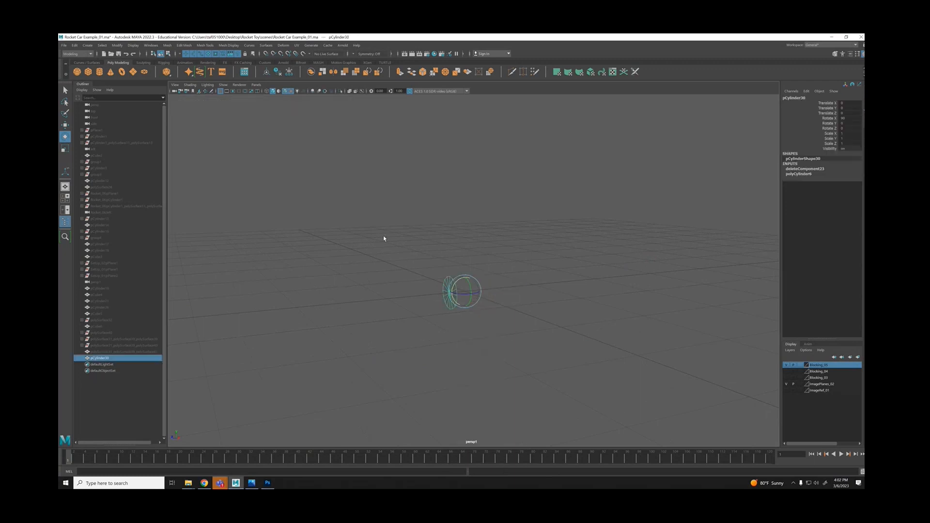
# Center the disc's pivot and bring the hidden car parts back into view.
pyautogui.click(118, 45)
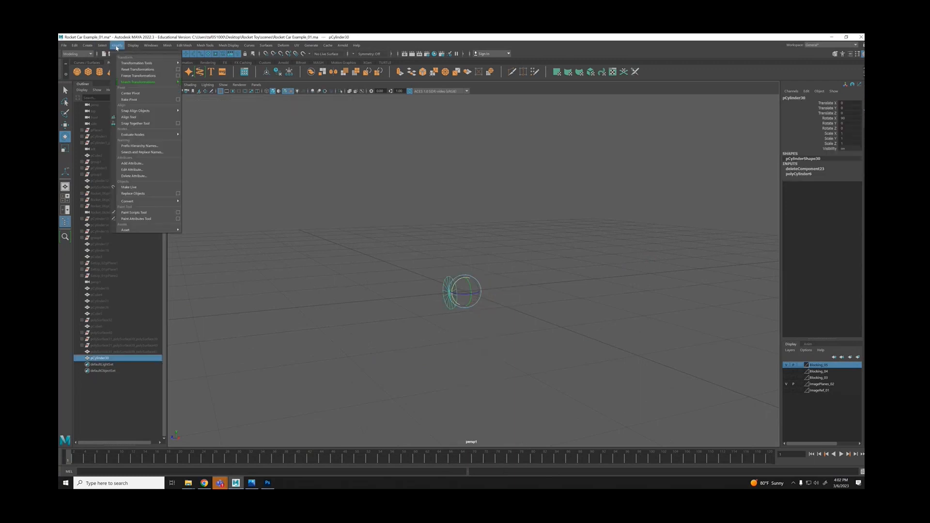
pyautogui.click(133, 98)
pyautogui.keyDown('alt'); pyautogui.moveTo(377, 236); pyautogui.dragTo(538, 275); pyautogui.keyUp('alt')
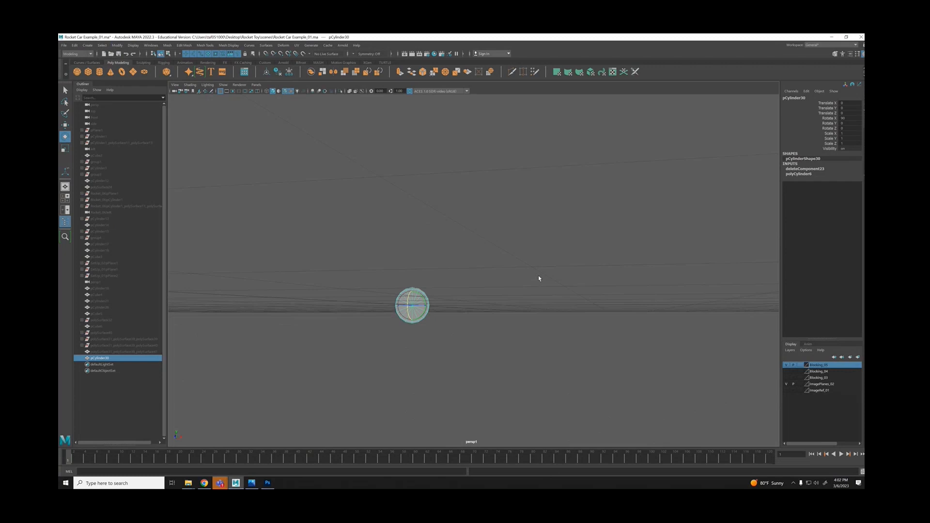
pyautogui.hotkey('ctrl', 'shift', 'h')
# Switch to the front view in wireframe and scale the disc up uniformly.
pyautogui.press('space')
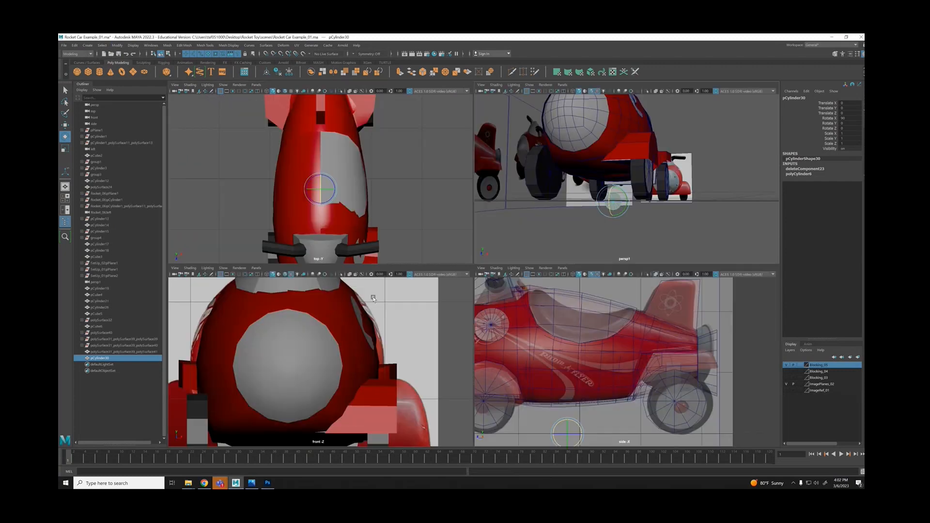
pyautogui.press('space')
pyautogui.scroll(-3, 431, 301)
pyautogui.press('4')
pyautogui.scroll(3, 517, 337)
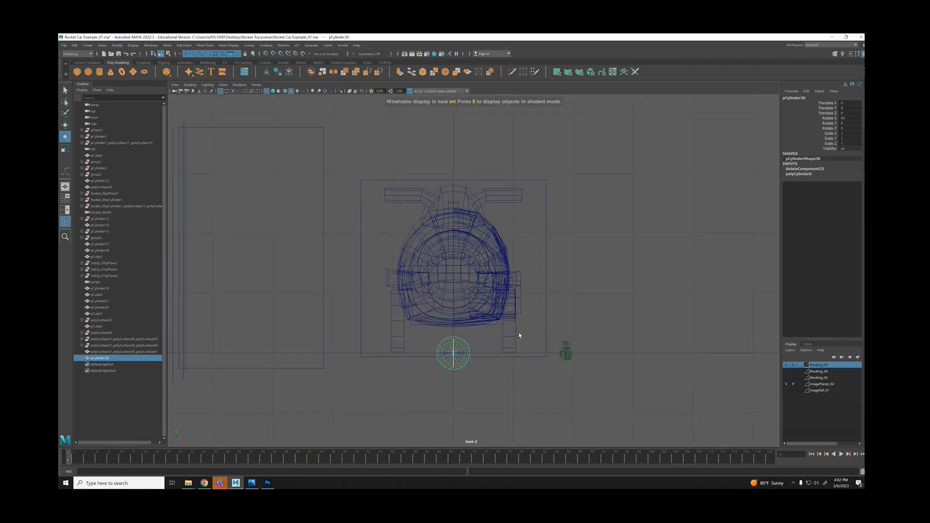
pyautogui.press('r')
pyautogui.moveTo(452, 359); pyautogui.dragTo(482, 380)
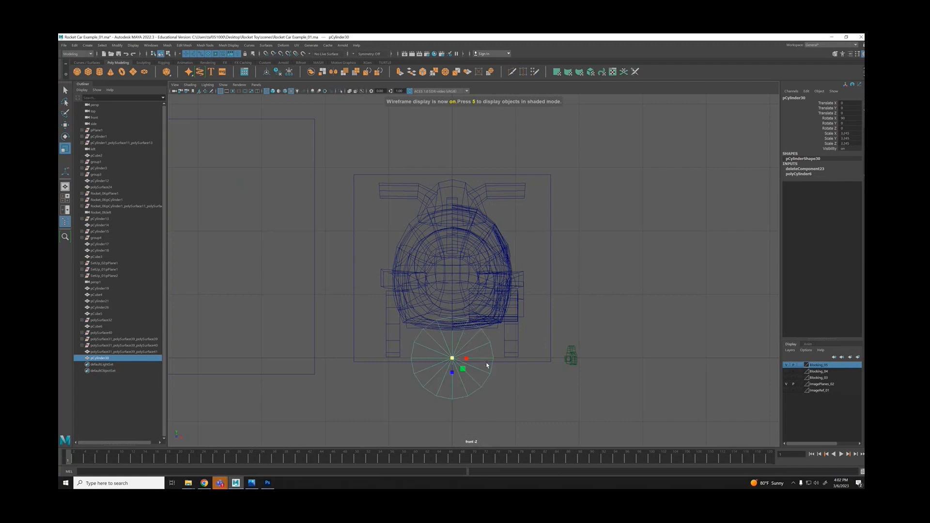
# Move the disc straight up in the front view until it is centered on the car's nose.
pyautogui.press('w')
pyautogui.moveTo(452, 342); pyautogui.dragTo(452, 260)
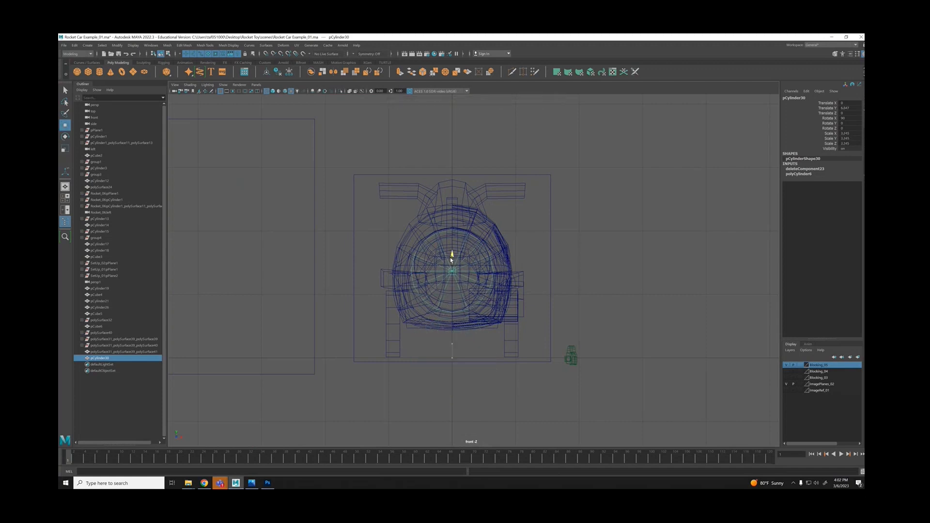
pyautogui.scroll(2, 539, 294)
pyautogui.scroll(5, 595, 308)
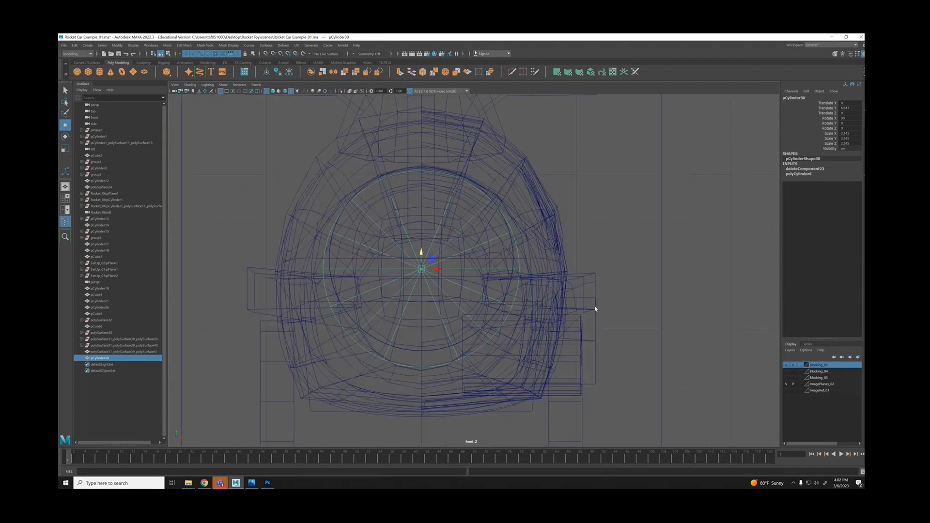
pyautogui.scroll(-5, 485, 307)
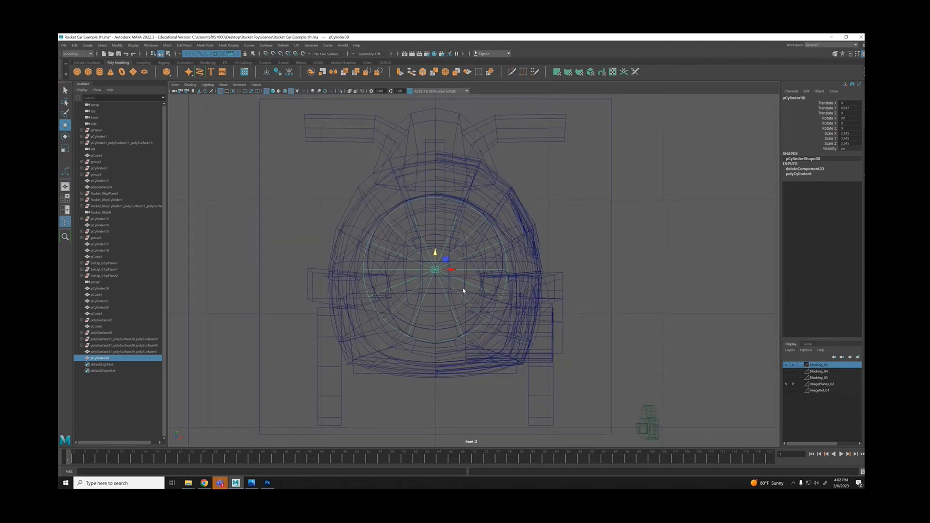
pyautogui.moveTo(453, 270); pyautogui.dragTo(702, 269)
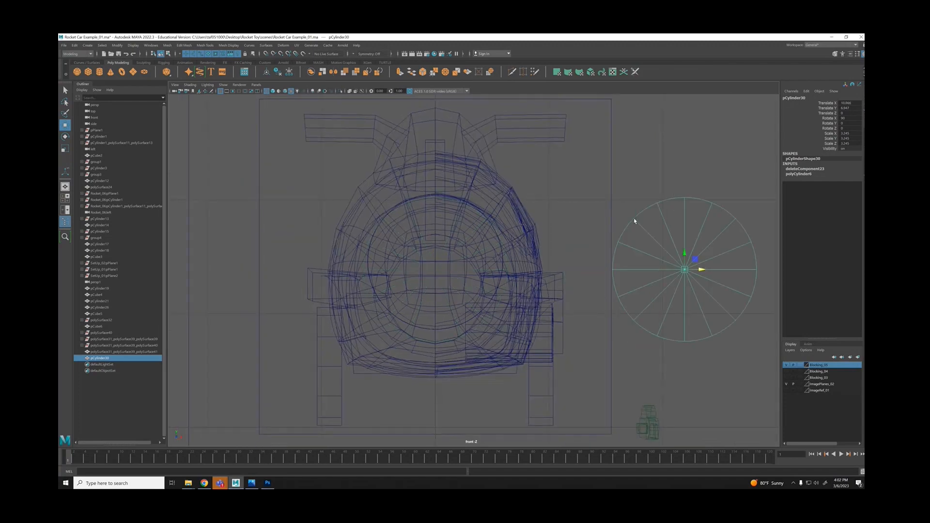
pyautogui.hotkey('ctrl', 'z')
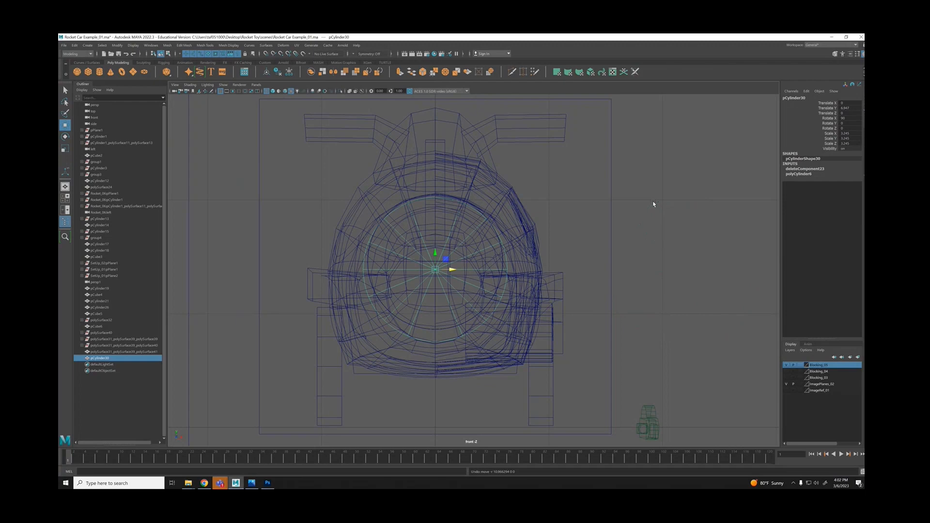
# Move the disc forward along Z to the front opening of the car body in the perspective view.
pyautogui.press('space')
pyautogui.press('space')
pyautogui.keyDown('alt'); pyautogui.moveTo(452, 181); pyautogui.dragTo(532, 234); pyautogui.keyUp('alt')
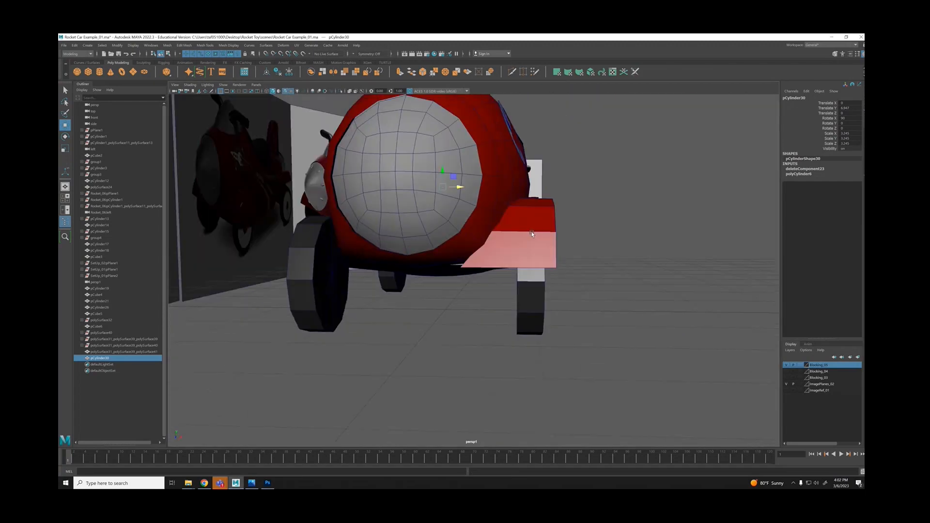
pyautogui.scroll(3, 507, 251)
pyautogui.keyDown('alt'); pyautogui.moveTo(506, 251); pyautogui.dragTo(498, 266, button='middle'); pyautogui.keyUp('alt')
pyautogui.scroll(-6, 498, 265)
pyautogui.keyDown('alt'); pyautogui.moveTo(494, 232); pyautogui.dragTo(418, 221); pyautogui.keyUp('alt')
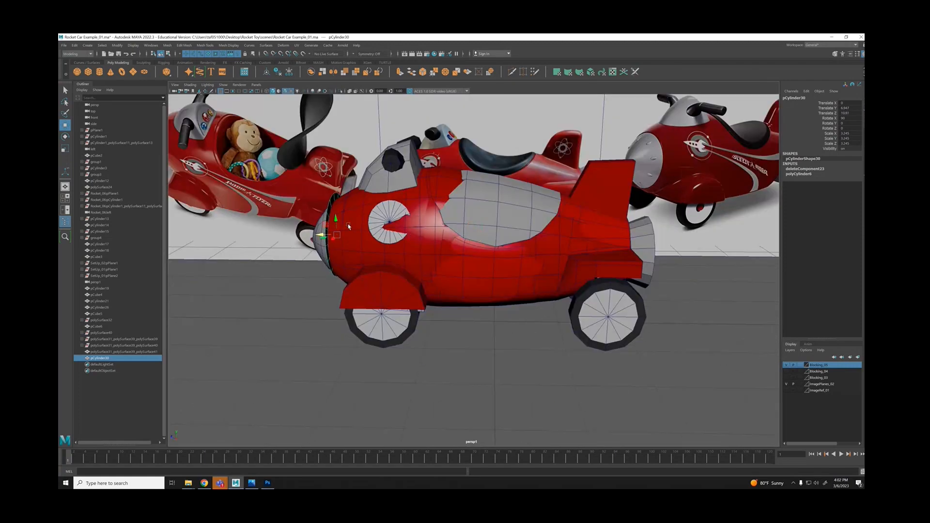
# Hide the separate surface piece overlapping the body between the handlebar mount and the seat.
pyautogui.keyDown('shift'); pyautogui.click(362, 214); pyautogui.keyUp('shift')
pyautogui.keyDown('alt'); pyautogui.moveTo(362, 257); pyautogui.dragTo(450, 286); pyautogui.keyUp('alt')
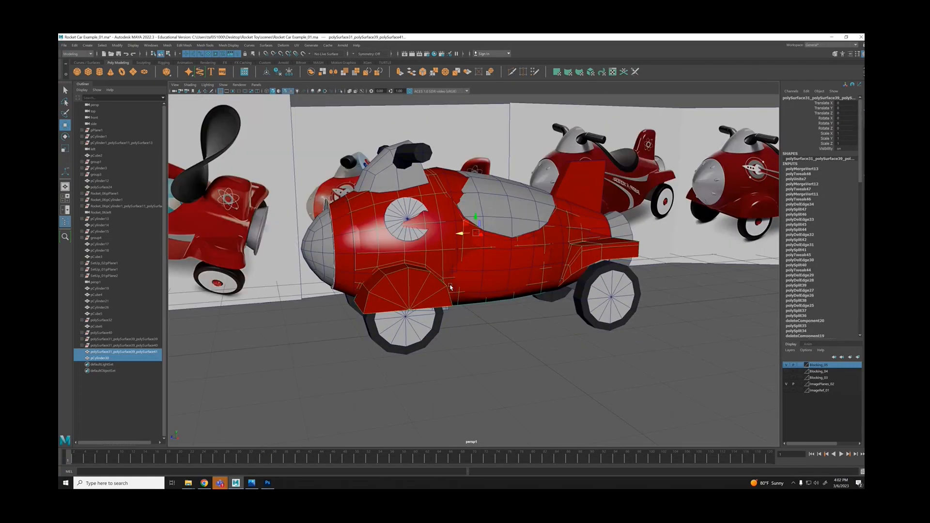
pyautogui.click(450, 183)
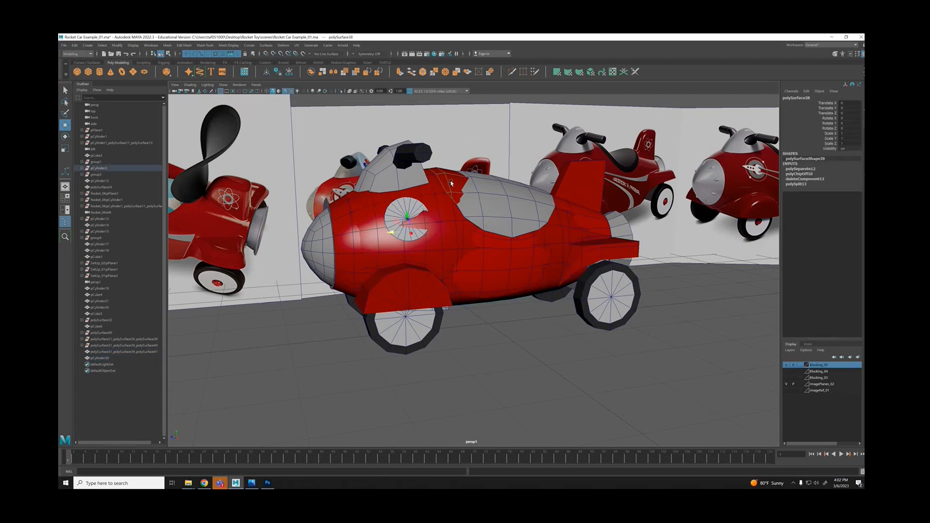
pyautogui.hotkey('ctrl', 'h')
# Hide everything except the body half and the disc, and show them enlarged in the front view.
pyautogui.click(448, 231)
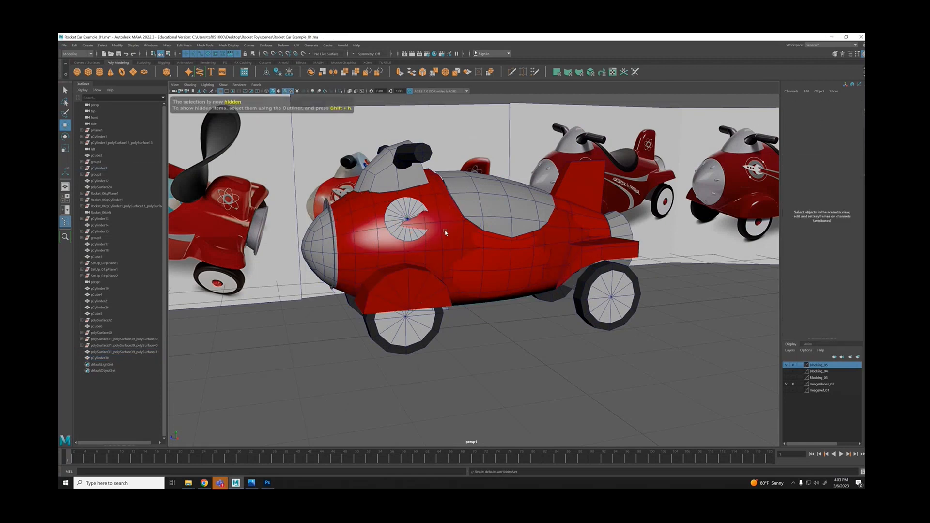
pyautogui.scroll(2, 344, 229)
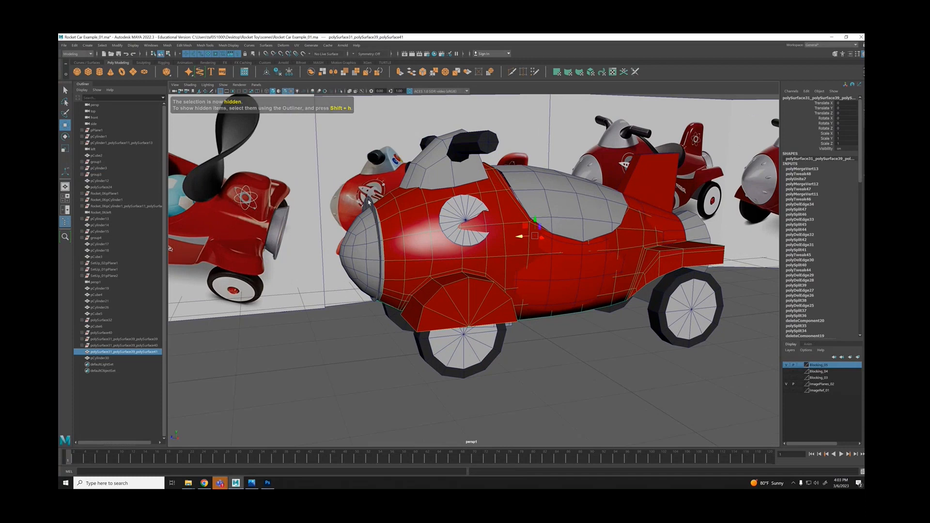
pyautogui.keyDown('shift'); pyautogui.click(367, 242); pyautogui.keyUp('shift')
pyautogui.hotkey('alt', 'h')
pyautogui.keyDown('alt'); pyautogui.moveTo(473, 280); pyautogui.dragTo(357, 373); pyautogui.keyUp('alt')
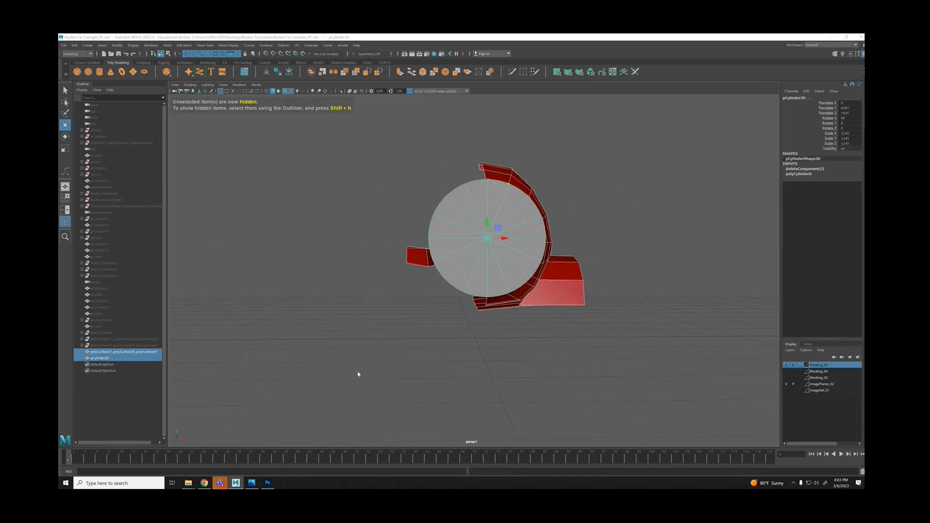
pyautogui.press('space')
pyautogui.press('space')
pyautogui.scroll(3, 447, 337)
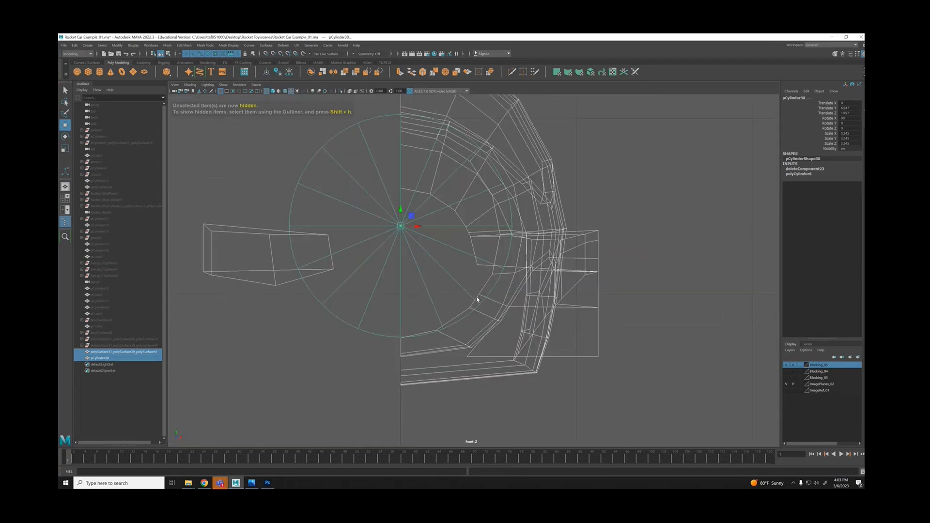
# Try picking the body's rim vertex near the disc's lower edge in vertex mode, and undo the selection.
pyautogui.rightClick(475, 283)
pyautogui.click(444, 280)
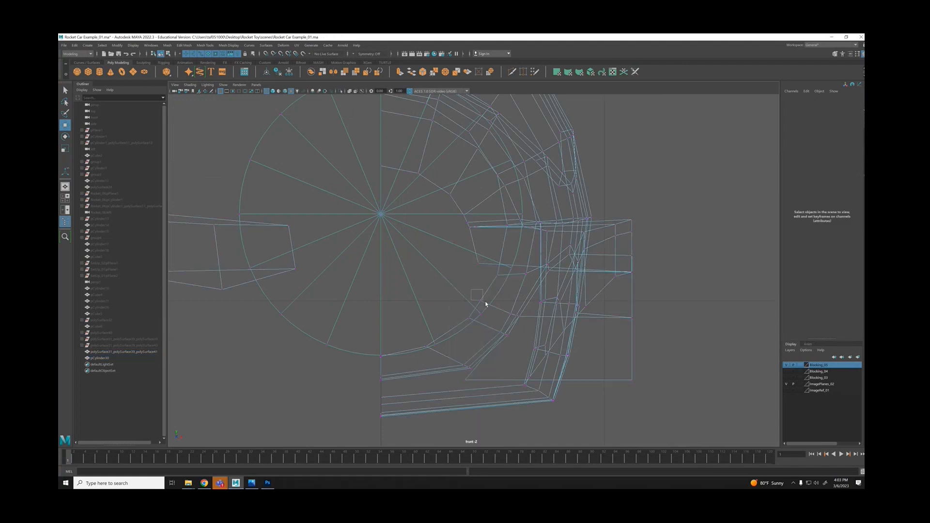
pyautogui.moveTo(486, 304); pyautogui.dragTo(470, 321)
pyautogui.scroll(2, 469, 321)
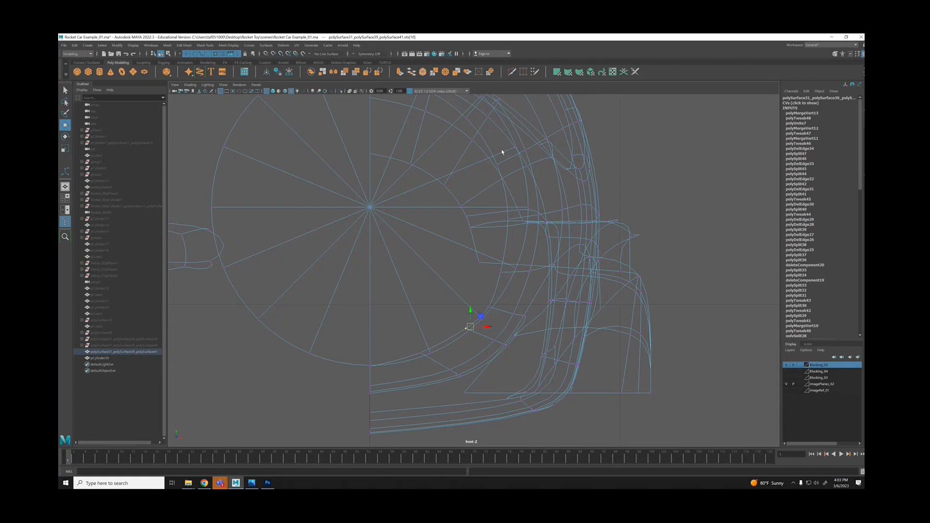
pyautogui.hotkey('ctrl', 'z')
pyautogui.hotkey('ctrl', 'z')
pyautogui.hotkey('ctrl', 'z')
# Return to the perspective view and undo hiding the other car parts.
pyautogui.press('space')
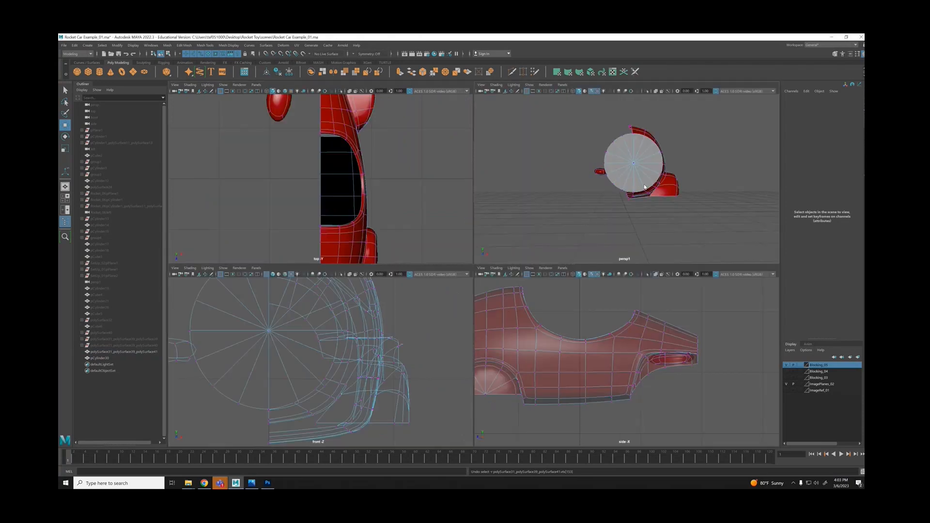
pyautogui.press('space')
pyautogui.keyDown('alt'); pyautogui.moveTo(594, 209); pyautogui.dragTo(542, 217); pyautogui.keyUp('alt')
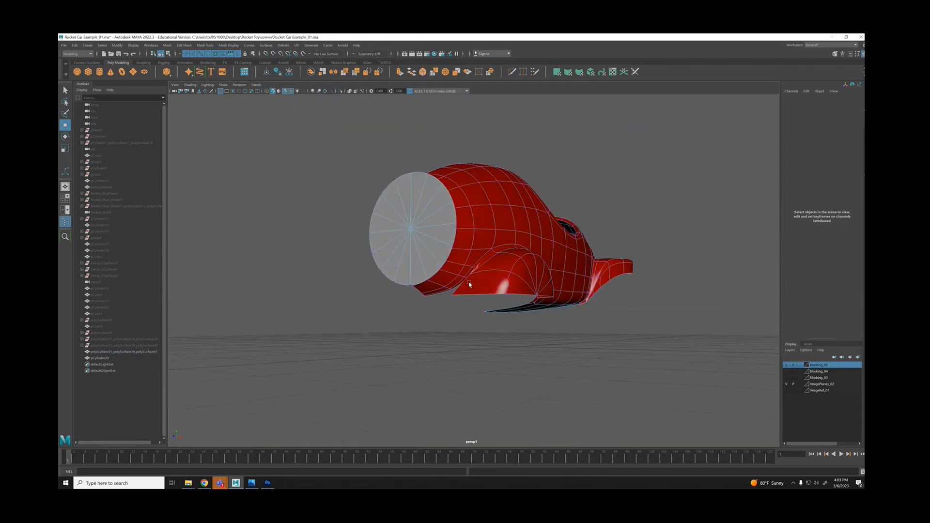
pyautogui.keyDown('alt'); pyautogui.moveTo(402, 285); pyautogui.dragTo(493, 304, button='right'); pyautogui.keyUp('alt')
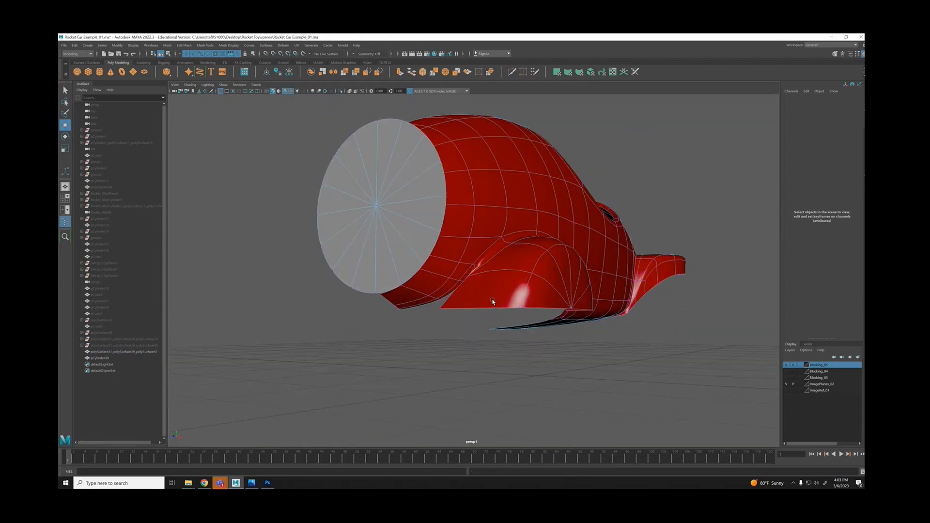
pyautogui.hotkey('ctrl', 'z')
pyautogui.hotkey('ctrl', 'z')
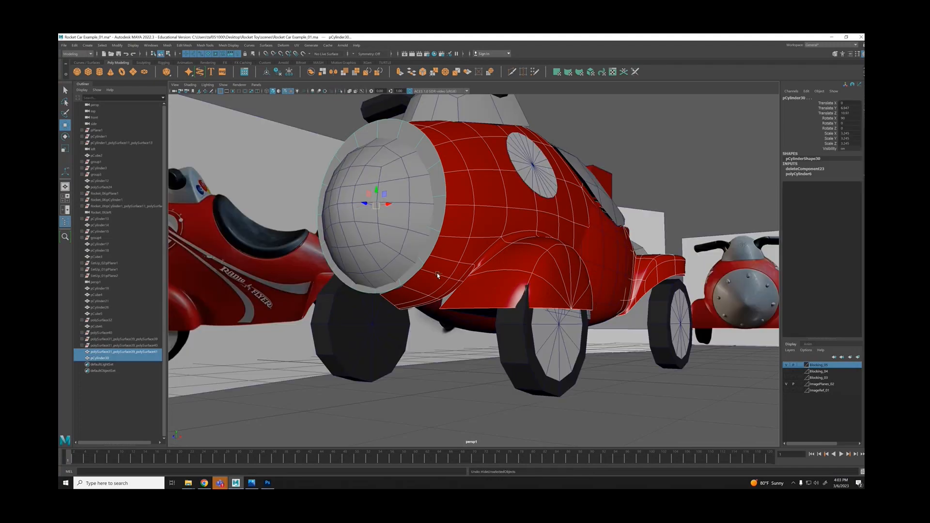
# Delete the disc and turn off the smooth preview on the body half.
pyautogui.click(438, 168)
pyautogui.press('Delete')
pyautogui.click(460, 180)
pyautogui.keyDown('alt'); pyautogui.moveTo(463, 258); pyautogui.dragTo(402, 270); pyautogui.keyUp('alt')
pyautogui.press('1')
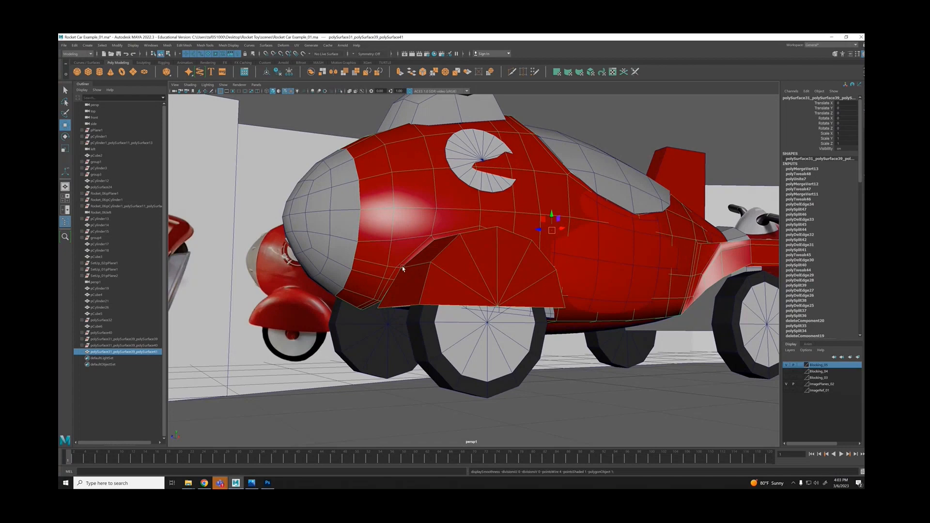
# Cut a new edge from the body's front rim to the front corner of the fender joint with Multi-Cut.
pyautogui.keyDown('alt'); pyautogui.moveTo(471, 297); pyautogui.dragTo(482, 295); pyautogui.keyUp('alt')
pyautogui.scroll(3, 456, 275)
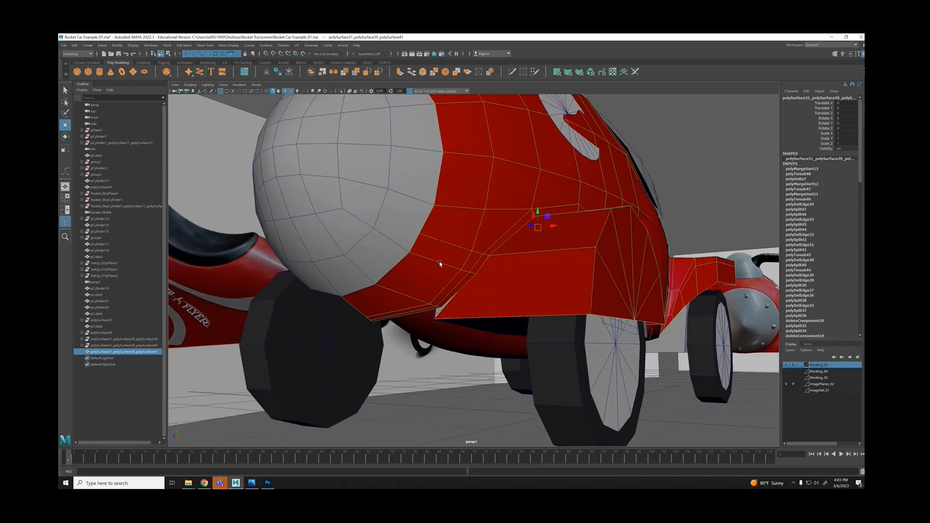
pyautogui.moveTo(553, 285)
pyautogui.keyDown('alt'); pyautogui.mouseDown()
pyautogui.moveTo(576, 291)
pyautogui.moveTo(554, 305)
pyautogui.moveTo(548, 299)
pyautogui.mouseUp(); pyautogui.keyUp('alt')
pyautogui.scroll(1, 548, 298)
pyautogui.keyDown('alt'); pyautogui.moveTo(451, 297); pyautogui.dragTo(383, 291); pyautogui.keyUp('alt')
pyautogui.scroll(2, 383, 290)
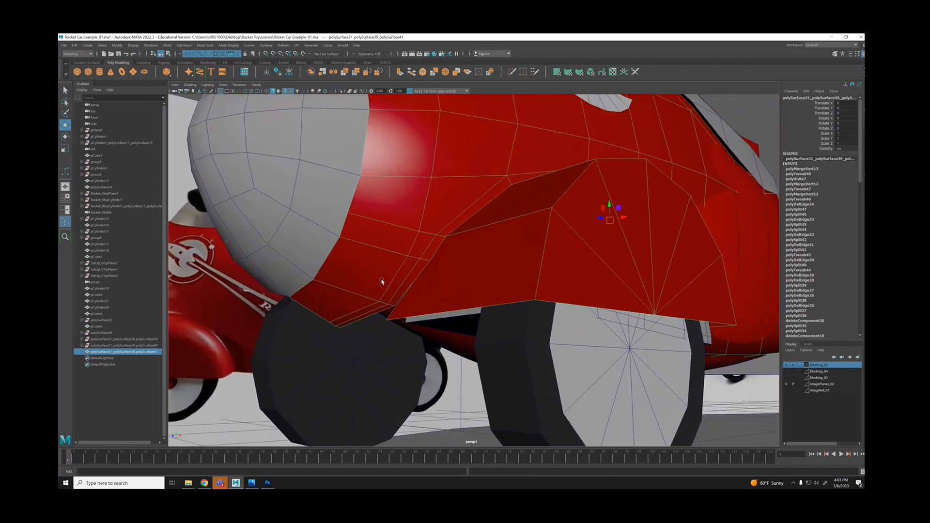
pyautogui.scroll(-1, 382, 280)
pyautogui.hotkey('ctrl', 'shift', 'x')
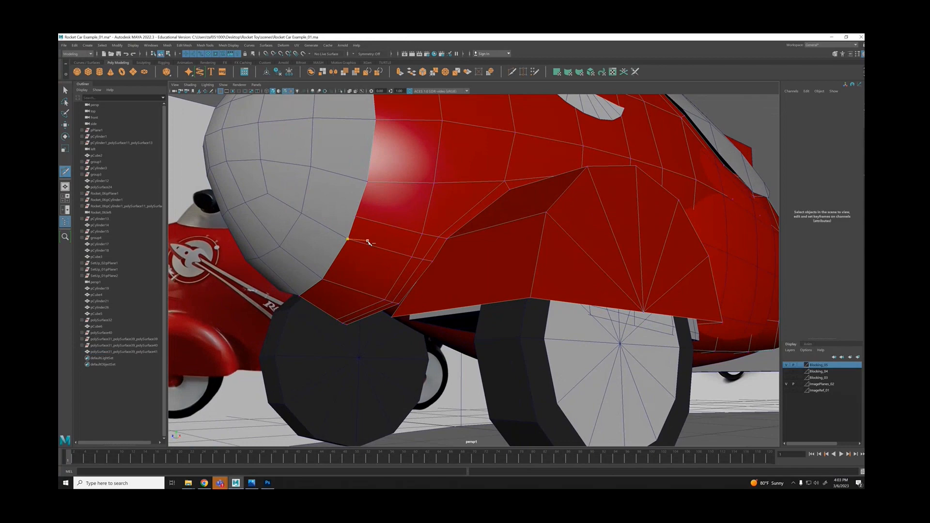
pyautogui.click(445, 237)
# Delete the two old edges above and below the new cut between the nose rim and the fender.
pyautogui.press('q')
pyautogui.moveTo(407, 232); pyautogui.dragTo(376, 232, button='right')
pyautogui.click(400, 229)
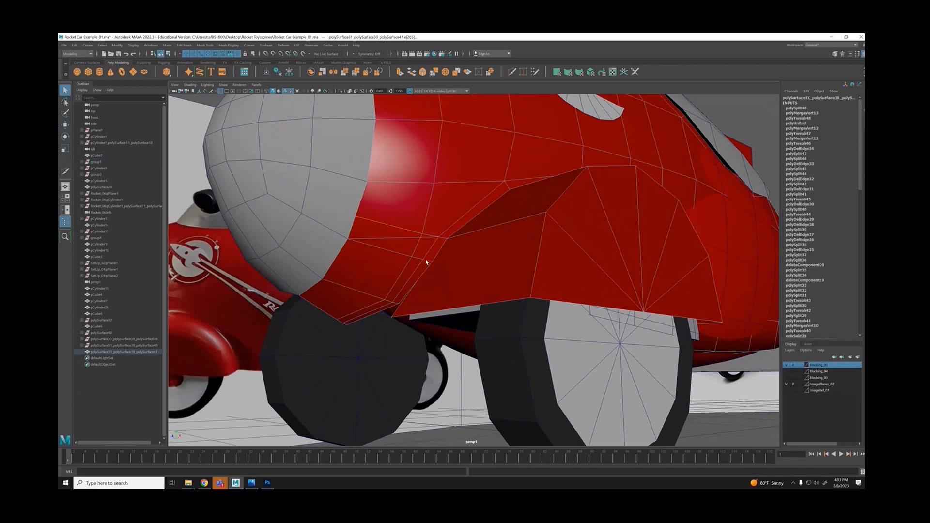
pyautogui.press('Delete')
pyautogui.keyDown('alt'); pyautogui.moveTo(426, 256); pyautogui.dragTo(407, 261); pyautogui.keyUp('alt')
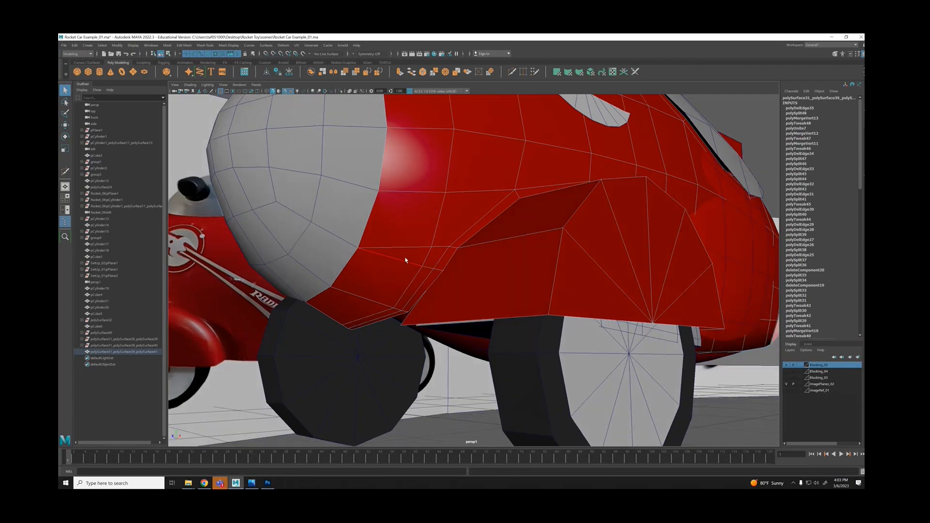
pyautogui.click(405, 263)
pyautogui.press('Delete')
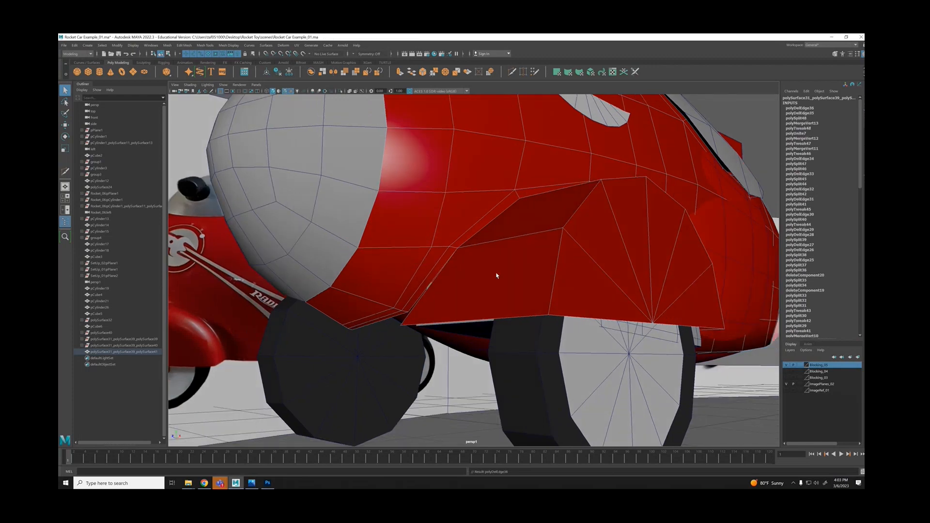
# Select the front fender's lower front corner vertex beside the gap to the body.
pyautogui.scroll(-4, 496, 275)
pyautogui.moveTo(496, 276)
pyautogui.keyDown('alt'); pyautogui.mouseDown()
pyautogui.moveTo(451, 269)
pyautogui.moveTo(569, 283)
pyautogui.moveTo(496, 270)
pyautogui.mouseUp(); pyautogui.keyUp('alt')
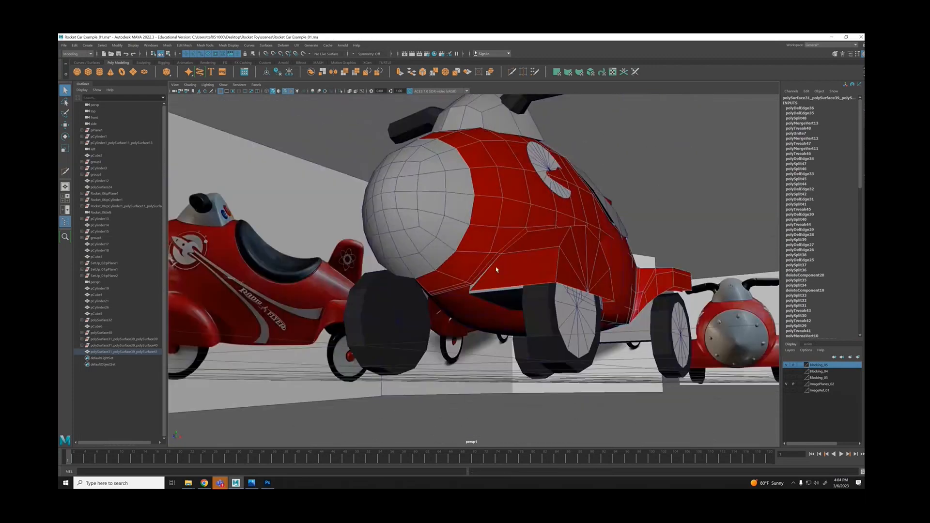
pyautogui.keyDown('alt'); pyautogui.moveTo(496, 270); pyautogui.dragTo(597, 313, button='right'); pyautogui.keyUp('alt')
pyautogui.moveTo(521, 303); pyautogui.dragTo(488, 305, button='right')
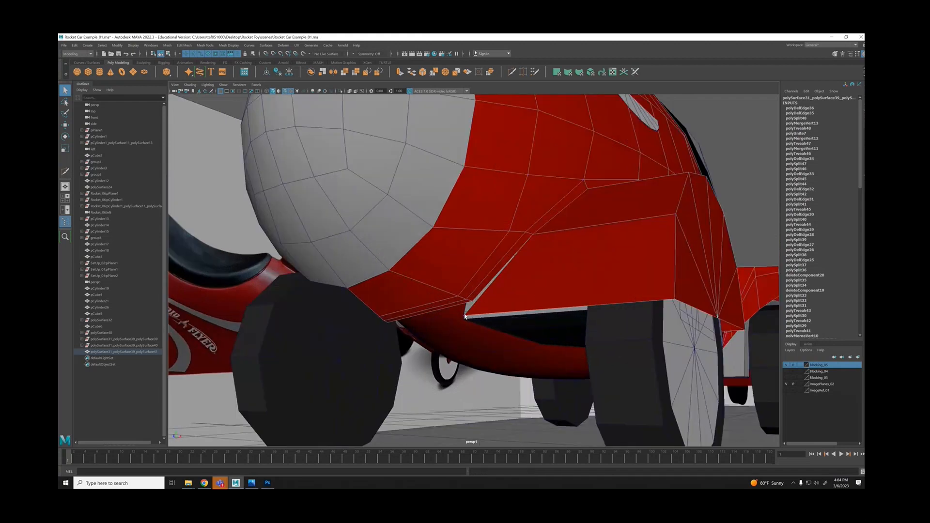
pyautogui.click(465, 316)
pyautogui.keyDown('alt'); pyautogui.moveTo(598, 313); pyautogui.dragTo(562, 351); pyautogui.keyUp('alt')
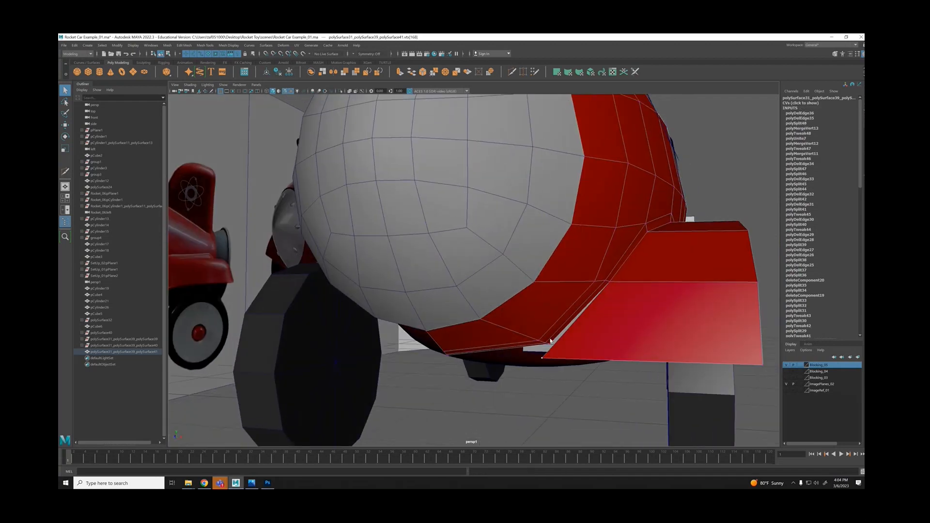
# Examine how the front fender meets the body in the reference photos and compare it with the model.
pyautogui.keyDown('alt'); pyautogui.moveTo(577, 350); pyautogui.dragTo(402, 264, button='right'); pyautogui.keyUp('alt')
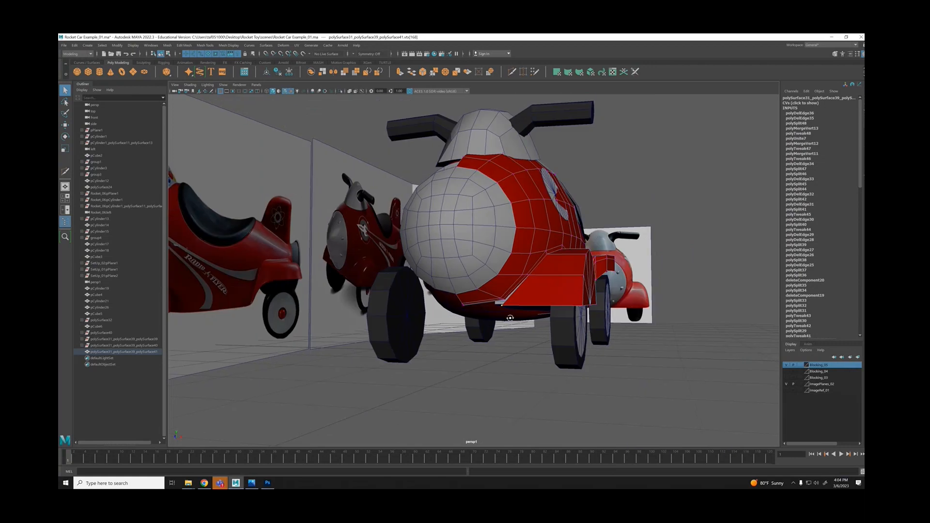
pyautogui.keyDown('alt'); pyautogui.moveTo(402, 264); pyautogui.dragTo(325, 243); pyautogui.keyUp('alt')
pyautogui.keyDown('alt'); pyautogui.moveTo(324, 243); pyautogui.dragTo(344, 264, button='middle'); pyautogui.keyUp('alt')
pyautogui.keyDown('alt'); pyautogui.moveTo(344, 263); pyautogui.dragTo(563, 255, button='right'); pyautogui.keyUp('alt')
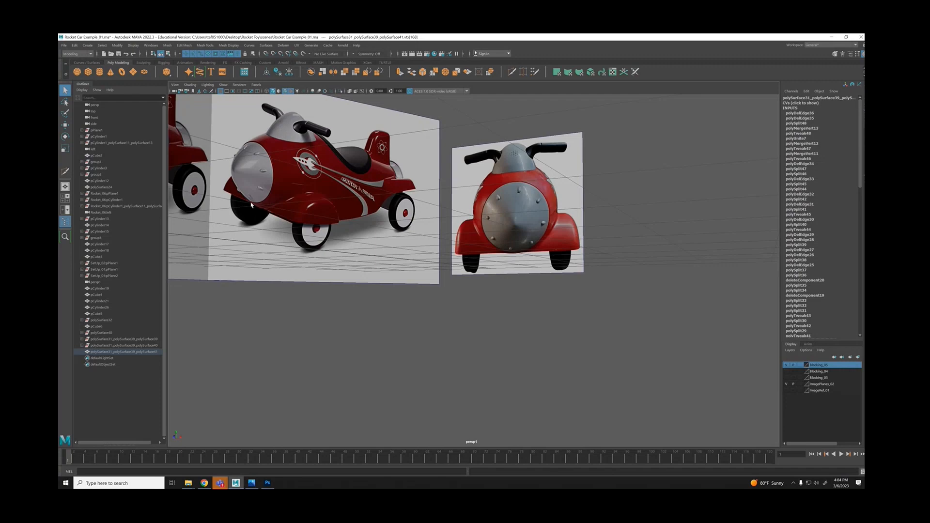
pyautogui.keyDown('alt'); pyautogui.moveTo(273, 214); pyautogui.dragTo(286, 277, button='right'); pyautogui.keyUp('alt')
pyautogui.keyDown('alt'); pyautogui.moveTo(286, 277); pyautogui.dragTo(592, 285, button='middle'); pyautogui.keyUp('alt')
pyautogui.keyDown('alt'); pyautogui.moveTo(592, 285); pyautogui.dragTo(415, 272, button='right'); pyautogui.keyUp('alt')
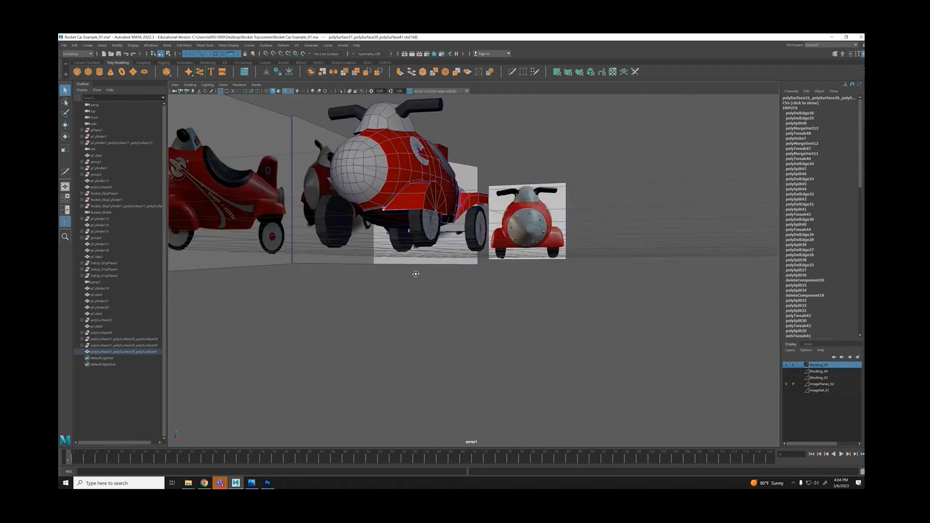
pyautogui.keyDown('alt'); pyautogui.moveTo(415, 271); pyautogui.dragTo(438, 280); pyautogui.keyUp('alt')
pyautogui.scroll(5, 384, 242)
pyautogui.keyDown('alt'); pyautogui.moveTo(344, 160); pyautogui.dragTo(407, 228, button='middle'); pyautogui.keyUp('alt')
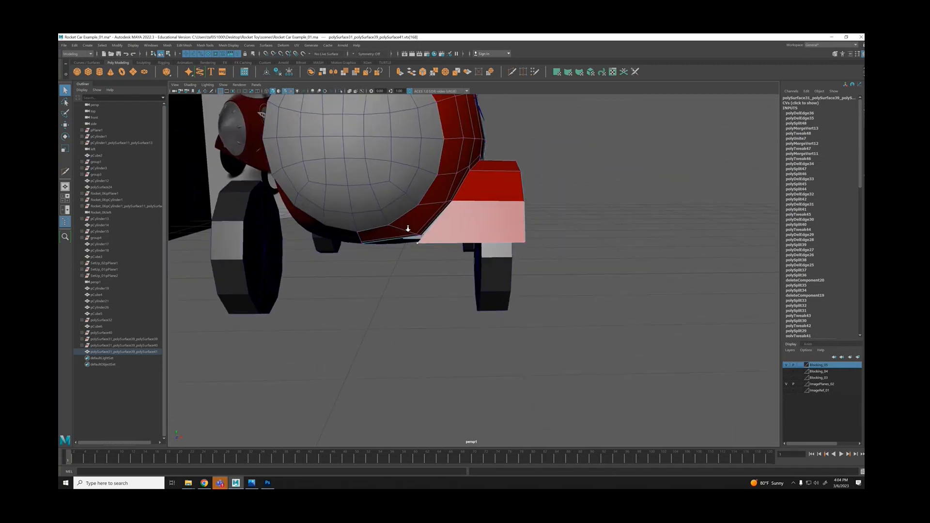
# Snap the selected fender corner vertex onto the neighboring lower body vertex to close the gap.
pyautogui.scroll(2, 412, 229)
pyautogui.keyDown('alt'); pyautogui.moveTo(450, 222); pyautogui.dragTo(353, 216); pyautogui.keyUp('alt')
pyautogui.scroll(2, 351, 216)
pyautogui.keyDown('alt'); pyautogui.moveTo(288, 201); pyautogui.dragTo(331, 240, button='middle'); pyautogui.keyUp('alt')
pyautogui.press('w')
pyautogui.press('v')
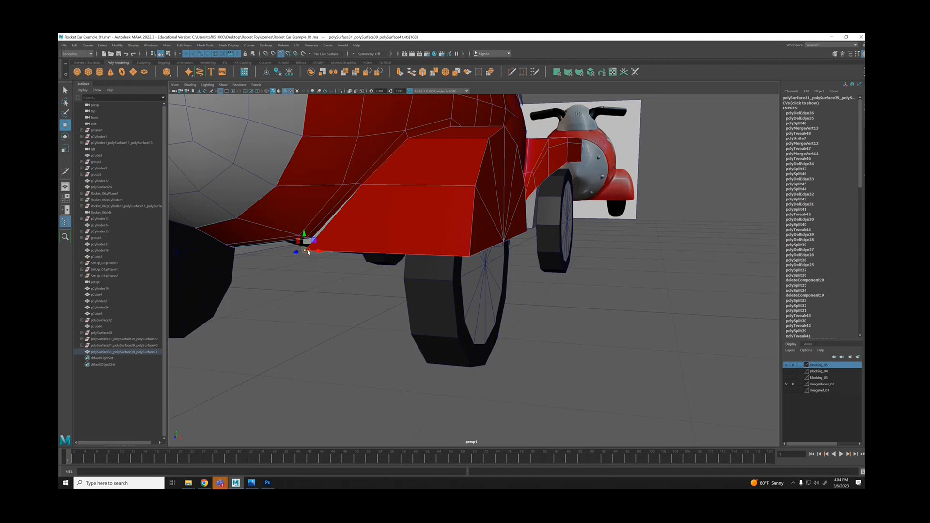
pyautogui.moveTo(306, 249); pyautogui.dragTo(312, 238)
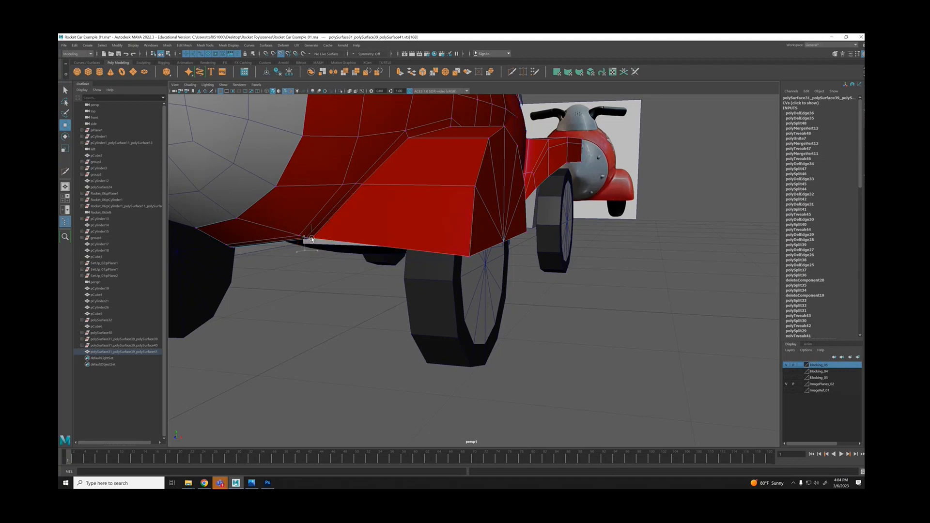
# Merge the snapped fender corner vertex with the lower body vertex at the nose side of the front fender.
pyautogui.moveTo(228, 181); pyautogui.dragTo(441, 338)
pyautogui.click(477, 342)
pyautogui.scroll(-6, 411, 222)
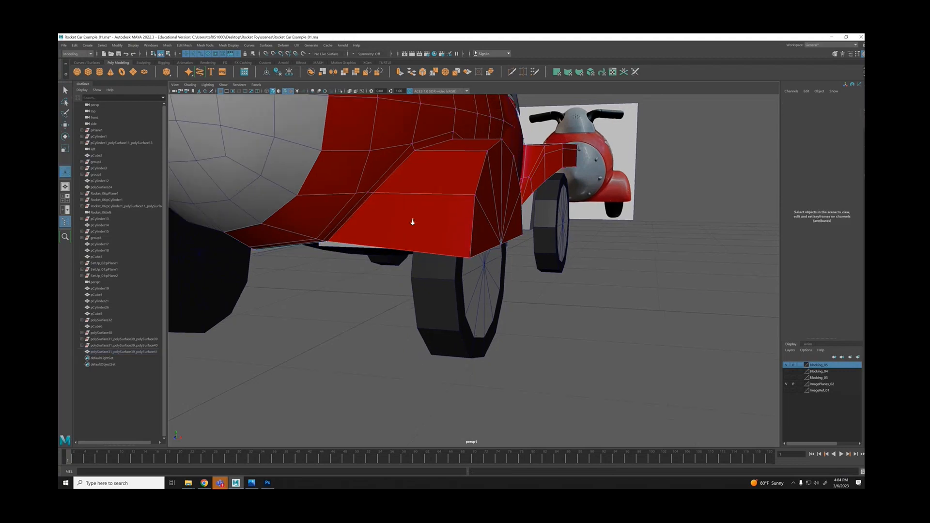
pyautogui.keyDown('alt'); pyautogui.moveTo(298, 225); pyautogui.dragTo(348, 228); pyautogui.keyUp('alt')
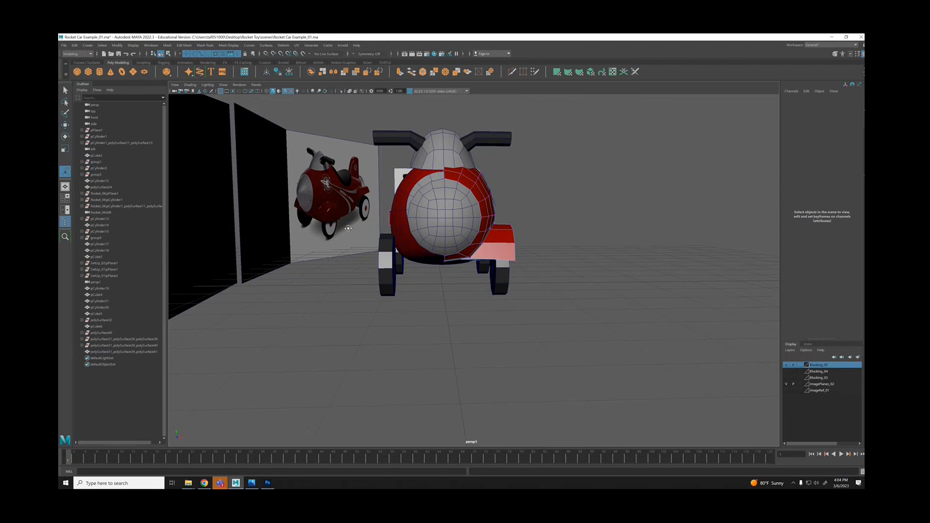
pyautogui.scroll(8, 435, 236)
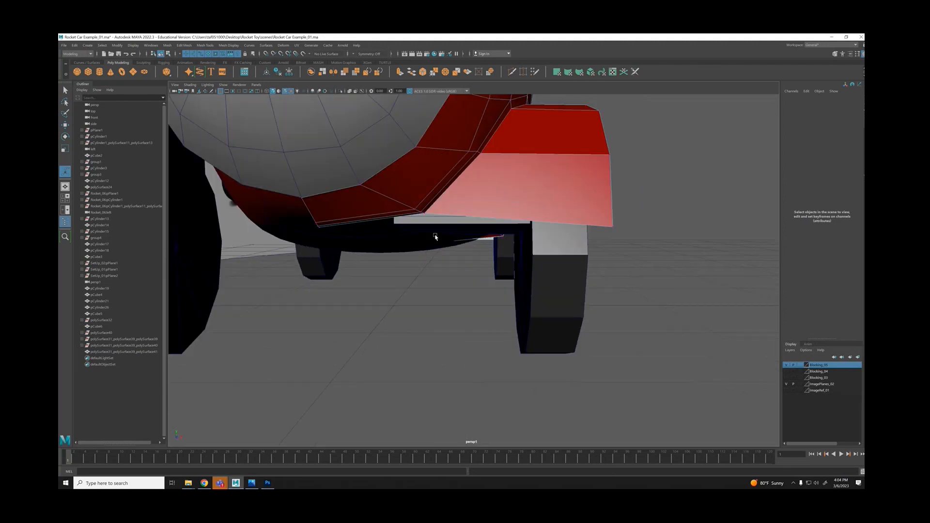
# Adjust the height of the vertex on the seam between the front fender and the body behind the nose, using wireframe display.
pyautogui.moveTo(432, 229); pyautogui.dragTo(435, 231)
pyautogui.keyDown('alt'); pyautogui.moveTo(526, 224); pyautogui.dragTo(474, 243); pyautogui.keyUp('alt')
pyautogui.press('4')
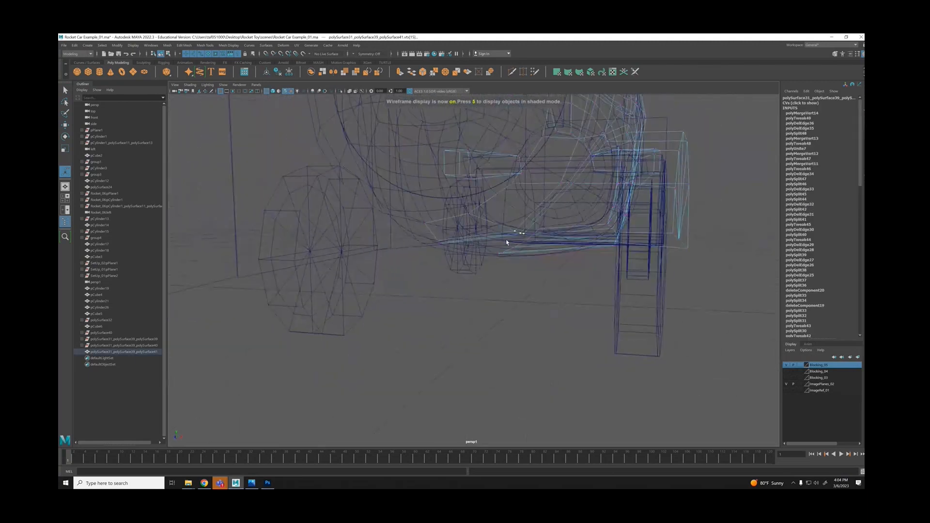
pyautogui.press('w')
pyautogui.moveTo(520, 217); pyautogui.dragTo(398, 199)
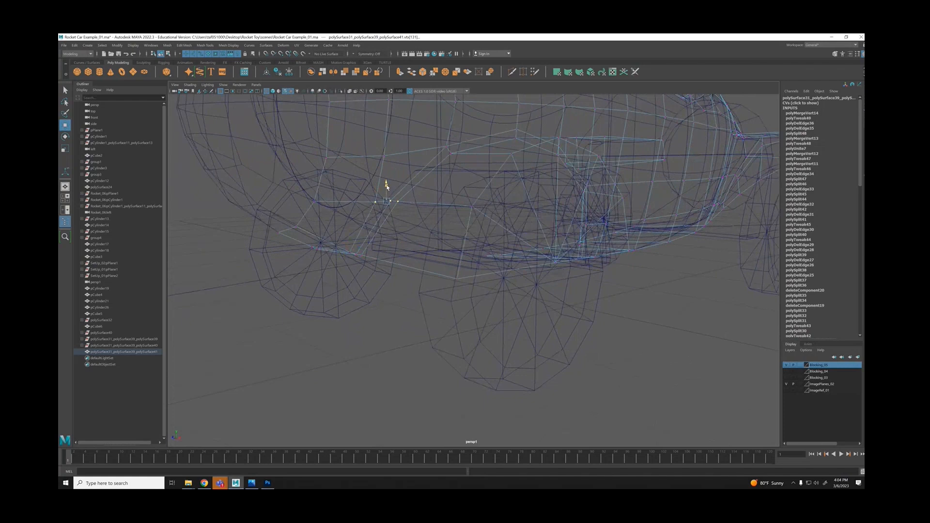
pyautogui.press('5')
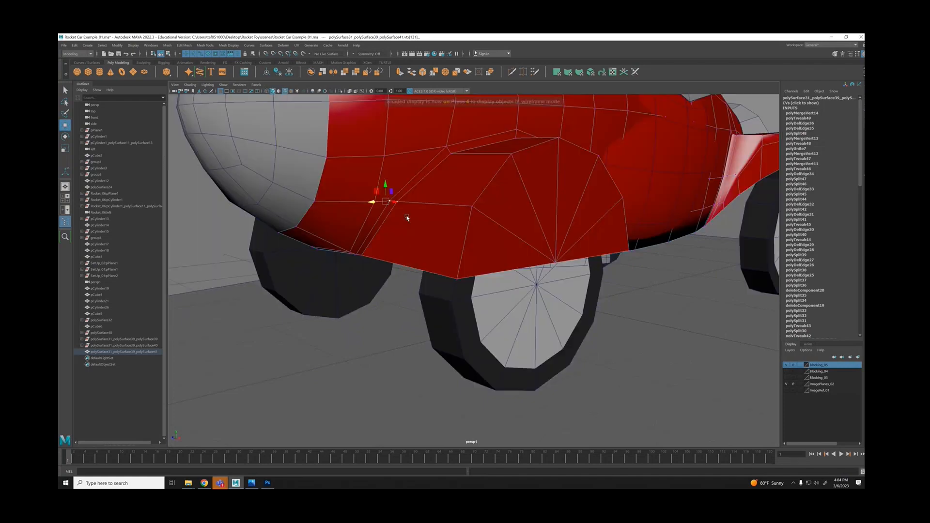
# Inspect the join between the front fender and the body from the front, side and underside.
pyautogui.scroll(-8, 473, 208)
pyautogui.moveTo(474, 208)
pyautogui.keyDown('alt'); pyautogui.mouseDown()
pyautogui.moveTo(438, 191)
pyautogui.moveTo(423, 195)
pyautogui.moveTo(502, 326)
pyautogui.mouseUp(); pyautogui.keyUp('alt')
pyautogui.click(503, 326)
pyautogui.keyDown('alt'); pyautogui.moveTo(504, 264); pyautogui.dragTo(533, 249); pyautogui.keyUp('alt')
pyautogui.keyDown('alt'); pyautogui.moveTo(533, 249); pyautogui.dragTo(676, 293, button='right'); pyautogui.keyUp('alt')
pyautogui.keyDown('alt'); pyautogui.moveTo(676, 293); pyautogui.dragTo(525, 213); pyautogui.keyUp('alt')
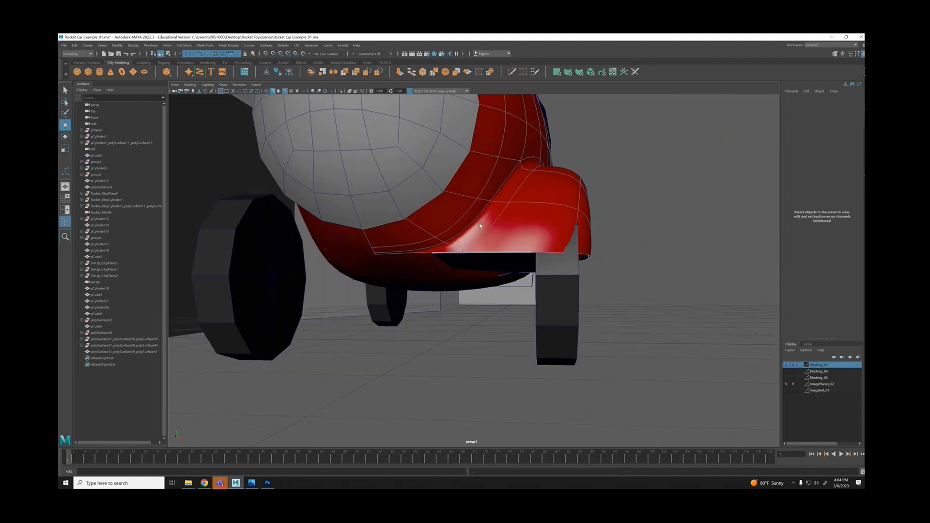
pyautogui.keyDown('alt'); pyautogui.moveTo(425, 251); pyautogui.dragTo(508, 235); pyautogui.keyUp('alt')
pyautogui.keyDown('alt'); pyautogui.moveTo(509, 234); pyautogui.dragTo(464, 243, button='right'); pyautogui.keyUp('alt')
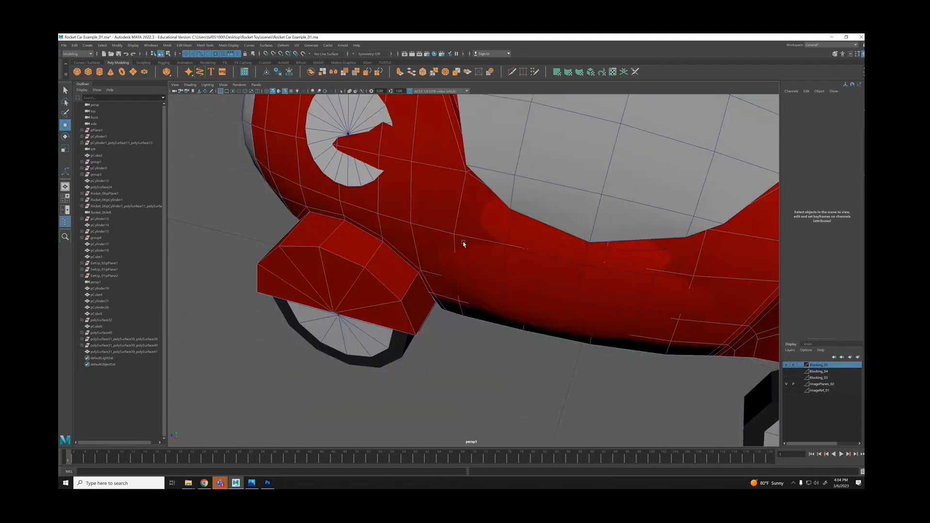
pyautogui.keyDown('alt'); pyautogui.moveTo(463, 244); pyautogui.dragTo(527, 258); pyautogui.keyUp('alt')
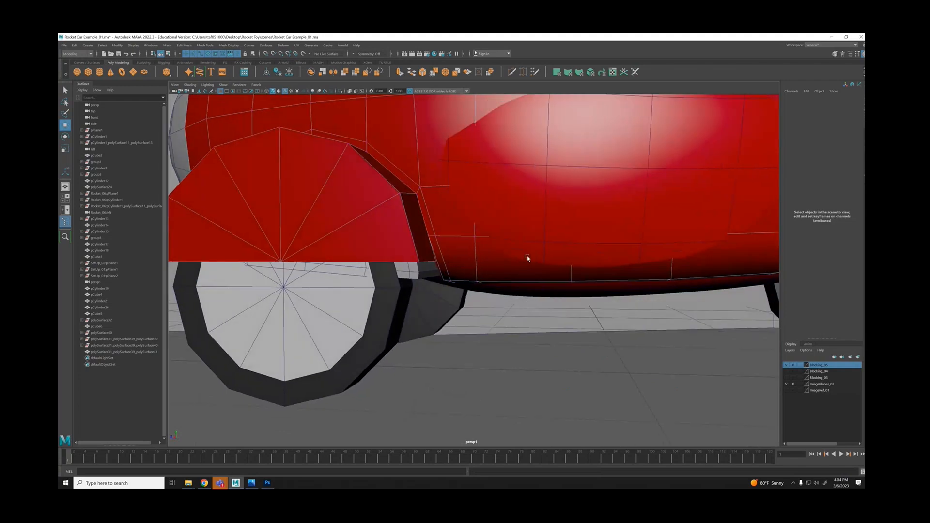
pyautogui.keyDown('alt'); pyautogui.moveTo(528, 259); pyautogui.dragTo(368, 251, button='right'); pyautogui.keyUp('alt')
pyautogui.keyDown('alt'); pyautogui.moveTo(368, 252); pyautogui.dragTo(456, 262); pyautogui.keyUp('alt')
pyautogui.keyDown('alt'); pyautogui.moveTo(512, 268); pyautogui.dragTo(606, 257, button='right'); pyautogui.keyUp('alt')
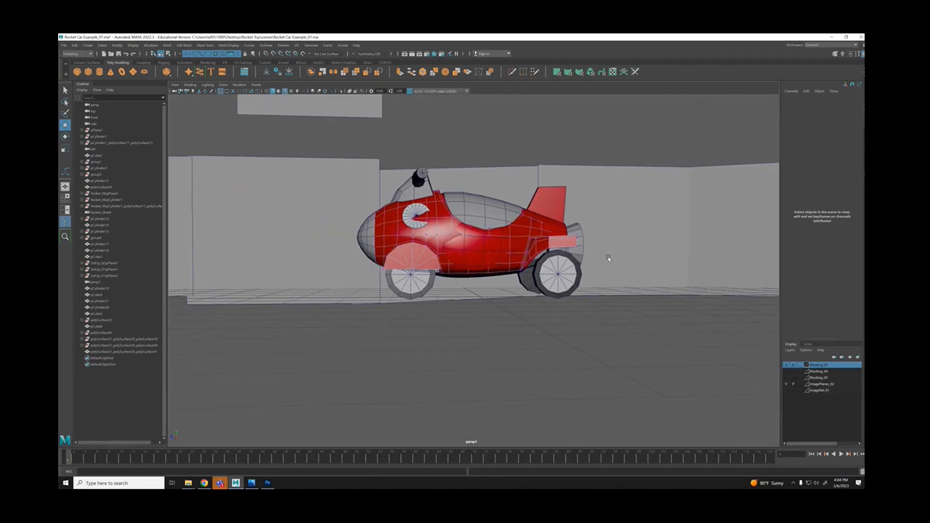
pyautogui.keyDown('alt'); pyautogui.moveTo(606, 257); pyautogui.dragTo(451, 262, button='middle'); pyautogui.keyUp('alt')
# Display the textured reference photos and study the front fender's shape and lower edge in them.
pyautogui.press('6')
pyautogui.keyDown('alt'); pyautogui.moveTo(524, 239); pyautogui.dragTo(566, 298, button='right'); pyautogui.keyUp('alt')
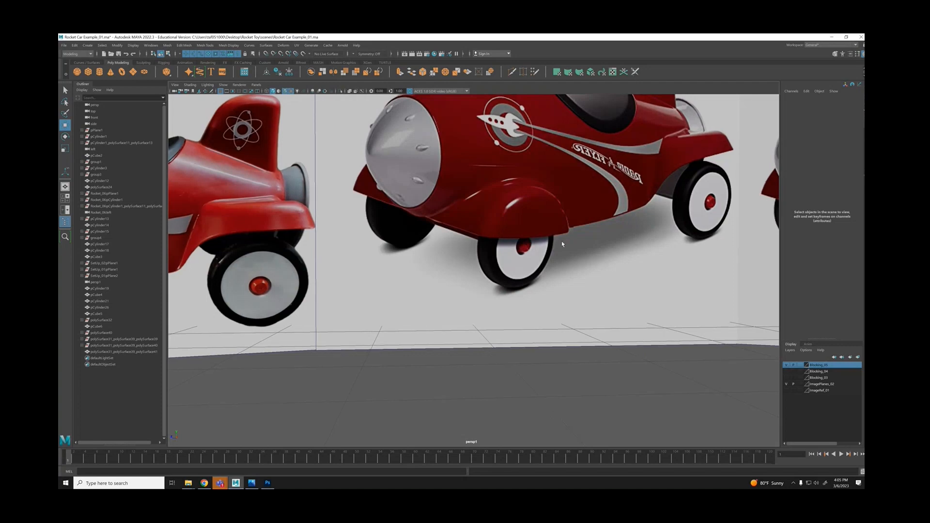
pyautogui.keyDown('alt'); pyautogui.moveTo(562, 240); pyautogui.dragTo(349, 245, button='right'); pyautogui.keyUp('alt')
pyautogui.keyDown('alt'); pyautogui.moveTo(349, 245); pyautogui.dragTo(587, 257, button='middle'); pyautogui.keyUp('alt')
pyautogui.keyDown('alt'); pyautogui.moveTo(351, 290); pyautogui.dragTo(354, 321); pyautogui.keyUp('alt')
pyautogui.keyDown('alt'); pyautogui.moveTo(354, 322); pyautogui.dragTo(550, 186, button='right'); pyautogui.keyUp('alt')
pyautogui.keyDown('alt'); pyautogui.moveTo(467, 250); pyautogui.dragTo(516, 246, button='middle'); pyautogui.keyUp('alt')
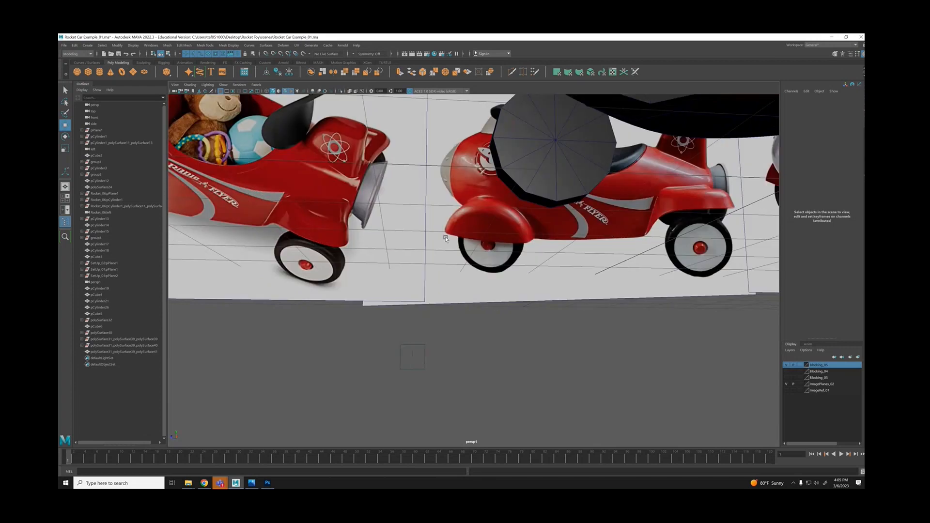
pyautogui.keyDown('alt'); pyautogui.moveTo(630, 232); pyautogui.dragTo(465, 228, button='right'); pyautogui.keyUp('alt')
pyautogui.keyDown('alt'); pyautogui.moveTo(683, 203); pyautogui.dragTo(366, 244, button='middle'); pyautogui.keyUp('alt')
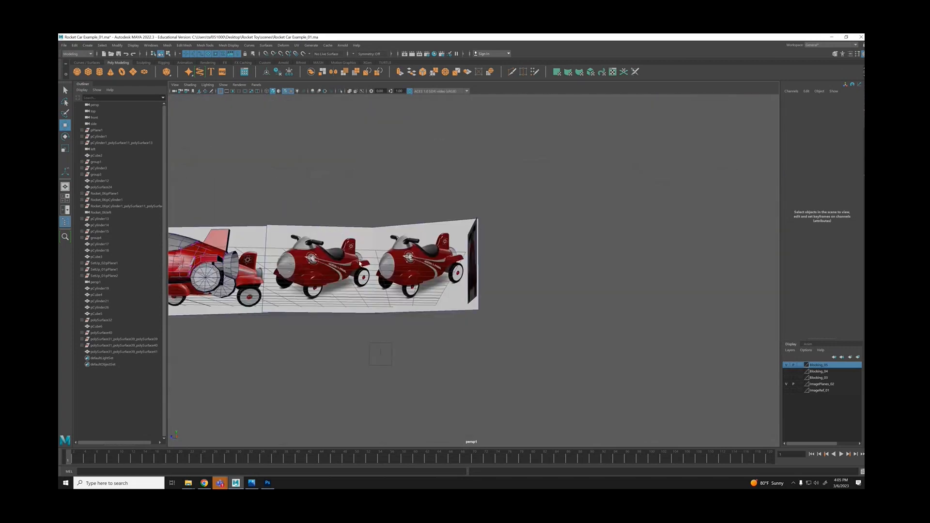
pyautogui.keyDown('alt'); pyautogui.moveTo(300, 259); pyautogui.dragTo(267, 254); pyautogui.keyUp('alt')
pyautogui.keyDown('alt'); pyautogui.moveTo(267, 254); pyautogui.dragTo(563, 311, button='right'); pyautogui.keyUp('alt')
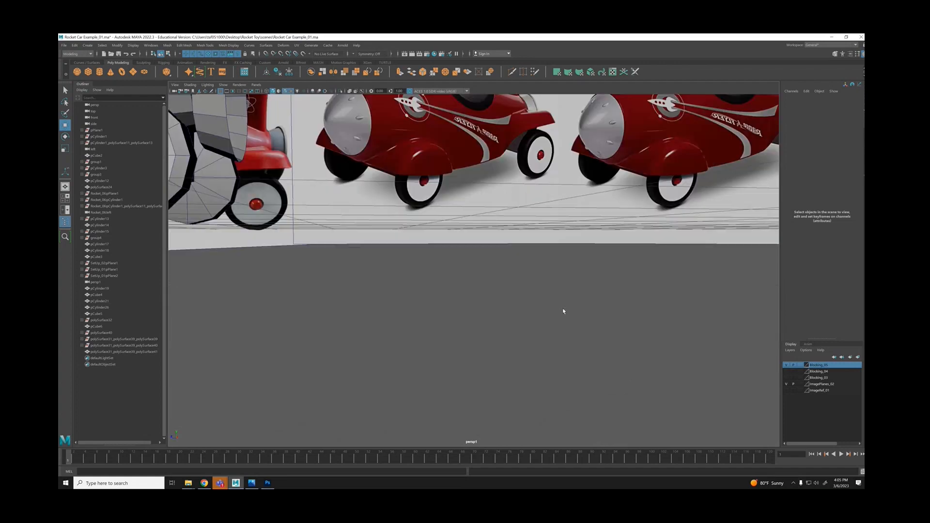
pyautogui.keyDown('alt'); pyautogui.moveTo(562, 312); pyautogui.dragTo(830, 299, button='middle'); pyautogui.keyUp('alt')
pyautogui.keyDown('alt'); pyautogui.moveTo(305, 243); pyautogui.dragTo(555, 242); pyautogui.keyUp('alt')
# Adjust the height of the front fender's lower rear corner vertex beside the body.
pyautogui.keyDown('alt'); pyautogui.moveTo(634, 228); pyautogui.dragTo(567, 233); pyautogui.keyUp('alt')
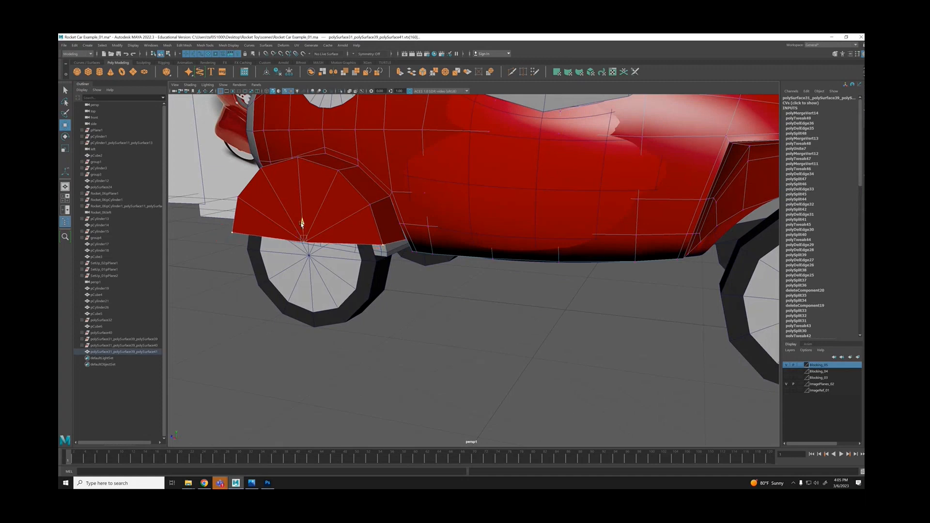
pyautogui.keyDown('alt'); pyautogui.moveTo(301, 223); pyautogui.dragTo(508, 205); pyautogui.keyUp('alt')
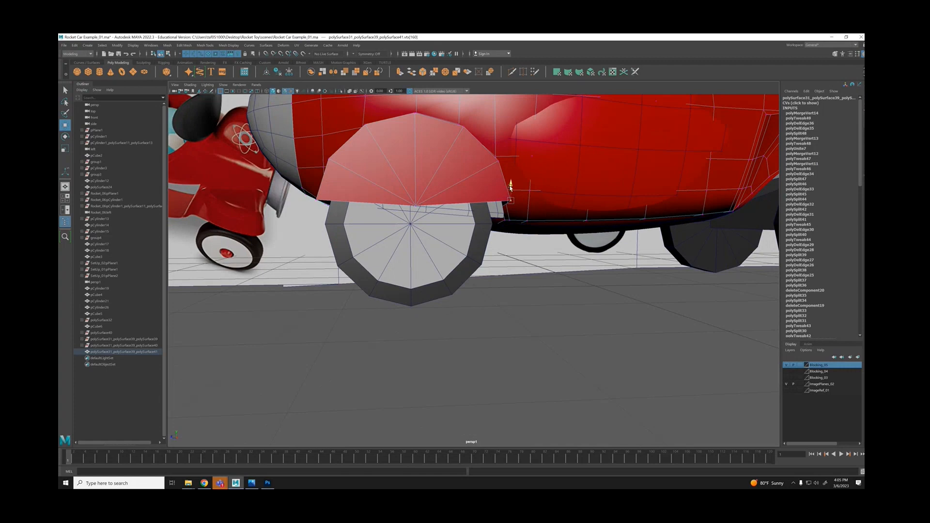
pyautogui.moveTo(510, 186); pyautogui.dragTo(495, 216)
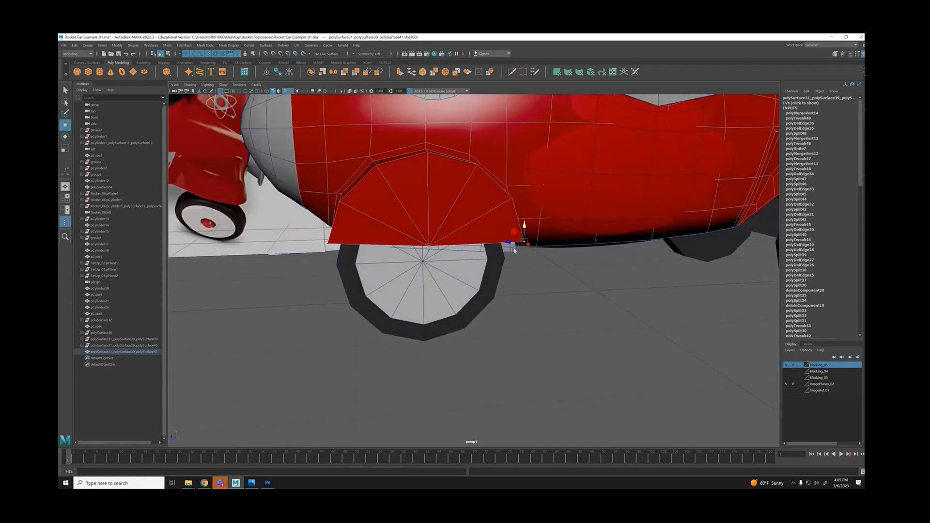
# Compare the front fender's lower edge and the body's underside with the reference photos.
pyautogui.keyDown('alt'); pyautogui.moveTo(515, 251); pyautogui.dragTo(368, 239); pyautogui.keyUp('alt')
pyautogui.keyDown('alt'); pyautogui.moveTo(367, 239); pyautogui.dragTo(376, 260, button='right'); pyautogui.keyUp('alt')
pyautogui.keyDown('alt'); pyautogui.moveTo(376, 260); pyautogui.dragTo(391, 253); pyautogui.keyUp('alt')
pyautogui.keyDown('alt'); pyautogui.moveTo(390, 253); pyautogui.dragTo(373, 235, button='right'); pyautogui.keyUp('alt')
pyautogui.keyDown('alt'); pyautogui.moveTo(426, 242); pyautogui.dragTo(517, 318); pyautogui.keyUp('alt')
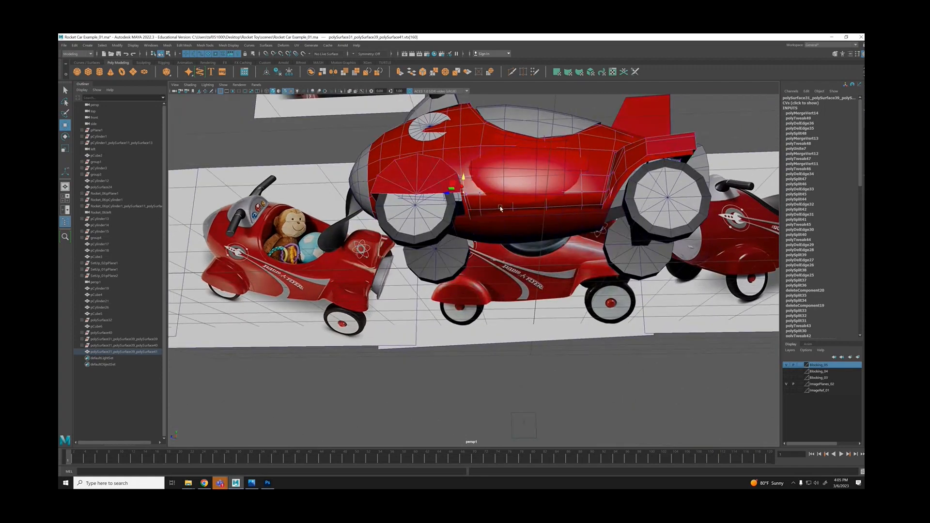
pyautogui.keyDown('alt'); pyautogui.moveTo(501, 208); pyautogui.dragTo(494, 175); pyautogui.keyUp('alt')
pyautogui.keyDown('alt'); pyautogui.moveTo(494, 175); pyautogui.dragTo(529, 226, button='right'); pyautogui.keyUp('alt')
pyautogui.keyDown('alt'); pyautogui.moveTo(508, 205); pyautogui.dragTo(526, 222); pyautogui.keyUp('alt')
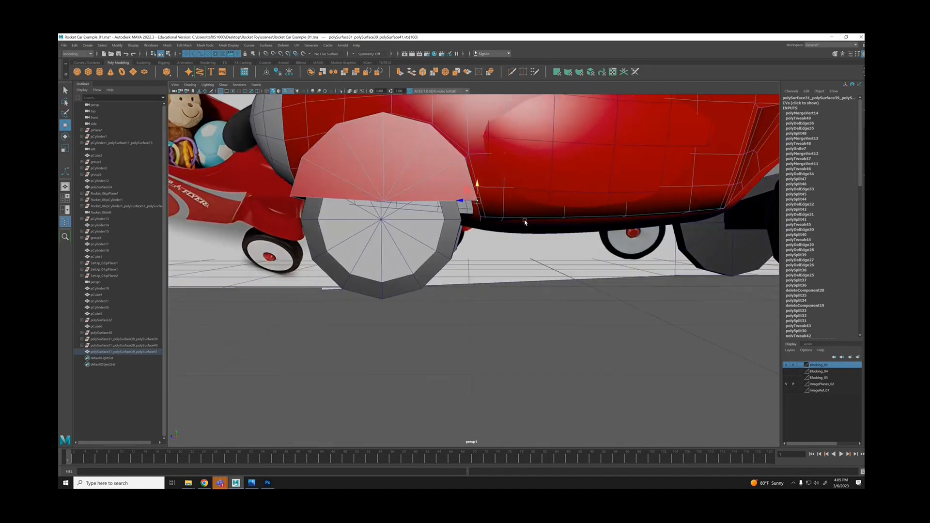
# In the side view, raise the body's bottom edge vertices slightly and align the rear lower corner vertices to the reference image.
pyautogui.press('space')
pyautogui.press('space')
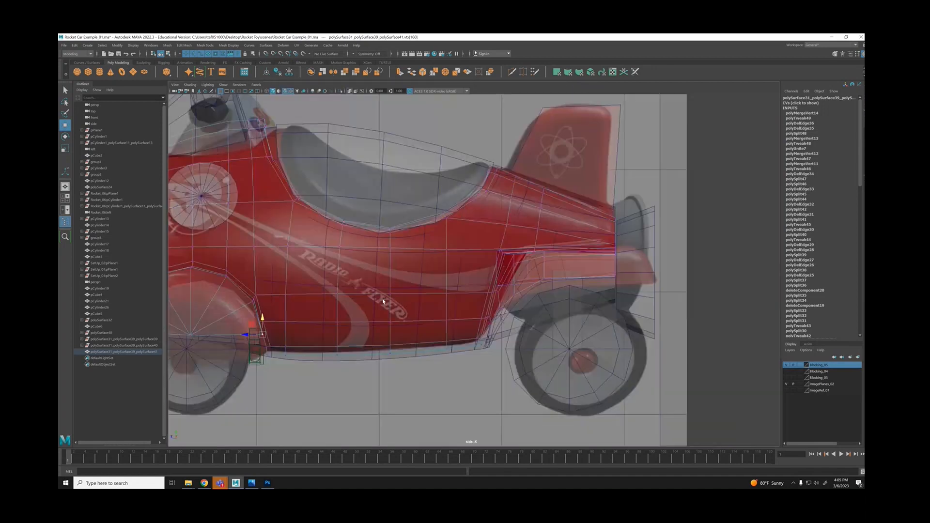
pyautogui.keyDown('alt'); pyautogui.moveTo(273, 334); pyautogui.dragTo(390, 283, button='middle'); pyautogui.keyUp('alt')
pyautogui.keyDown('alt'); pyautogui.moveTo(390, 283); pyautogui.dragTo(412, 288, button='right'); pyautogui.keyUp('alt')
pyautogui.moveTo(538, 324); pyautogui.dragTo(537, 324)
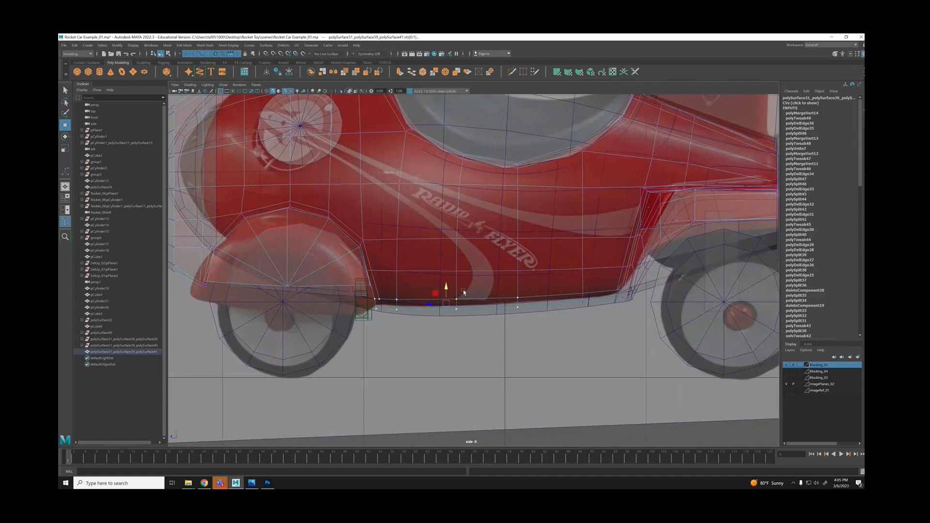
pyautogui.moveTo(447, 288); pyautogui.dragTo(447, 285)
pyautogui.moveTo(598, 328); pyautogui.dragTo(598, 328)
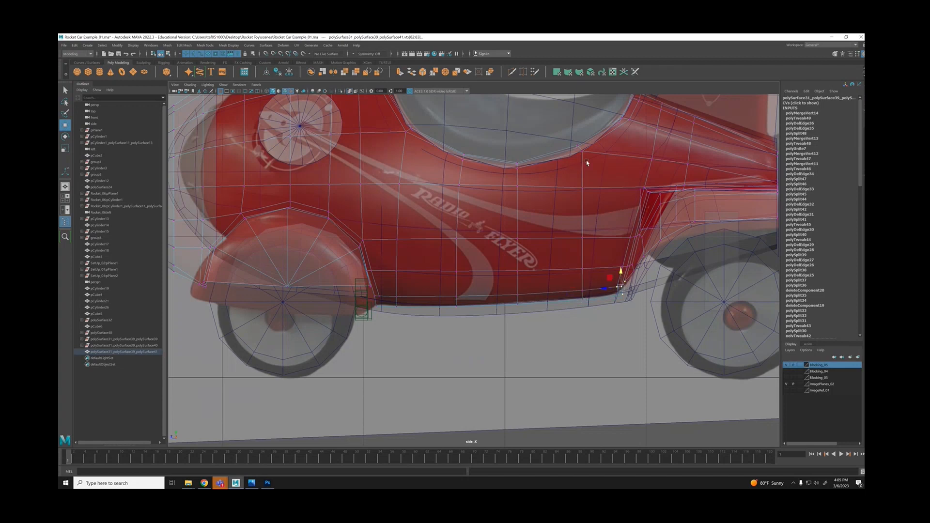
# Return to the perspective view and hide everything except the combined body and fender mesh.
pyautogui.press('space')
pyautogui.press('space')
pyautogui.keyDown('alt'); pyautogui.moveTo(542, 209); pyautogui.dragTo(409, 236); pyautogui.keyUp('alt')
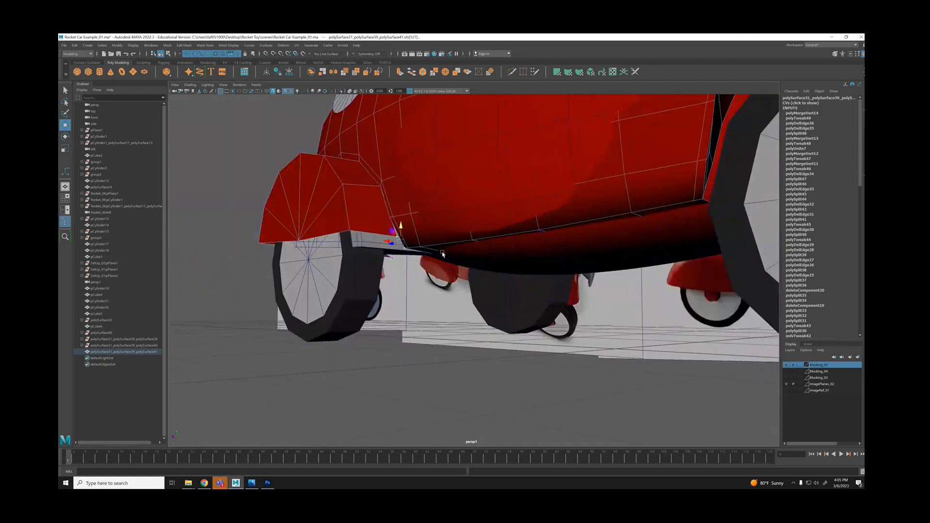
pyautogui.click(397, 269)
pyautogui.click(392, 236)
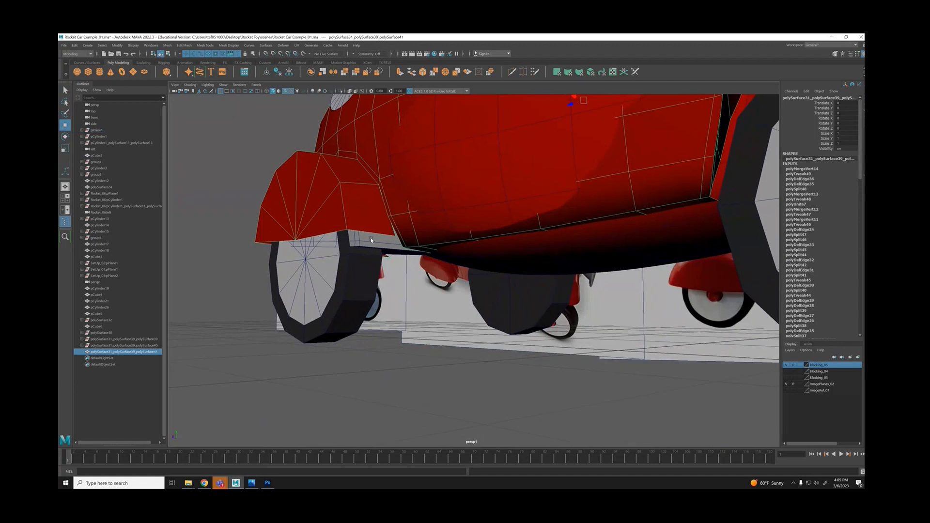
pyautogui.press('super')
pyautogui.press('super')
pyautogui.hotkey('alt', 'h')
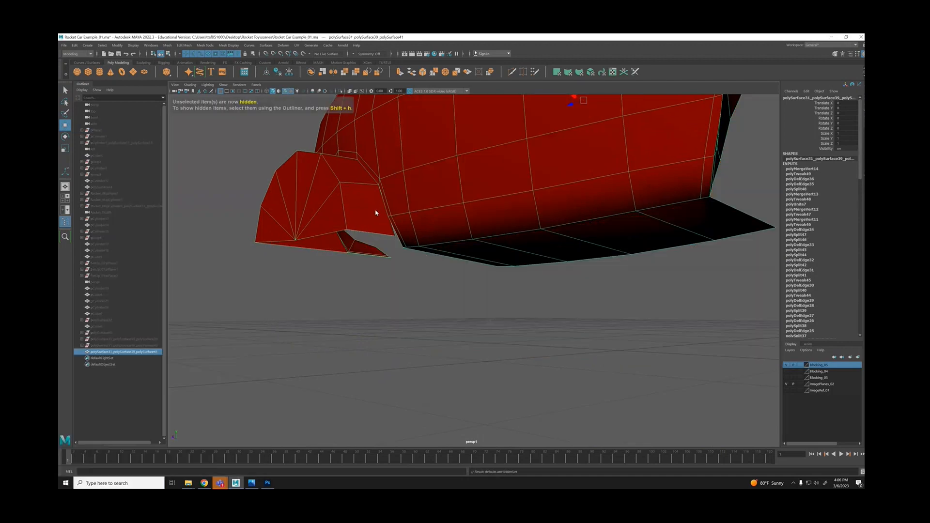
# Select the vertices where the fender's lower rear corner meets the body and examine the junction from several angles.
pyautogui.moveTo(377, 211); pyautogui.dragTo(350, 211, button='right')
pyautogui.moveTo(392, 229); pyautogui.dragTo(442, 249)
pyautogui.scroll(3, 476, 262)
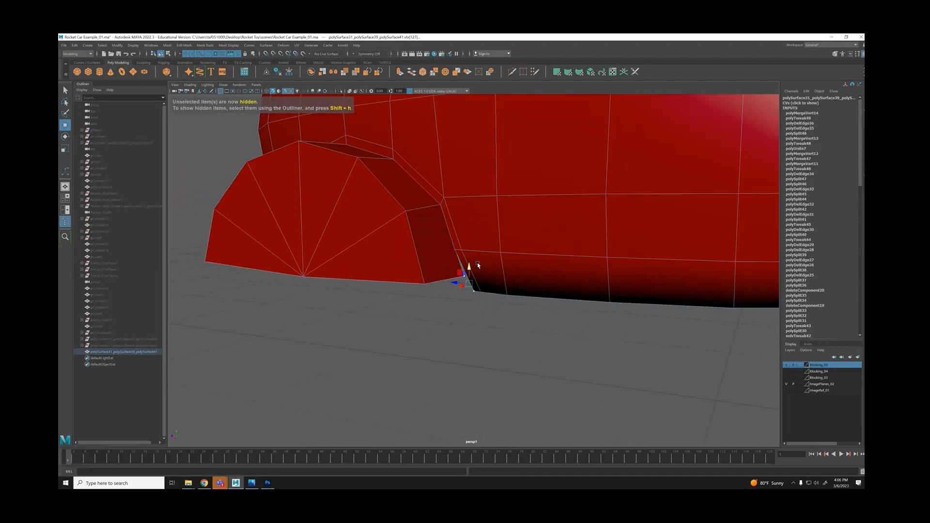
pyautogui.scroll(-3, 480, 265)
pyautogui.scroll(-6, 527, 274)
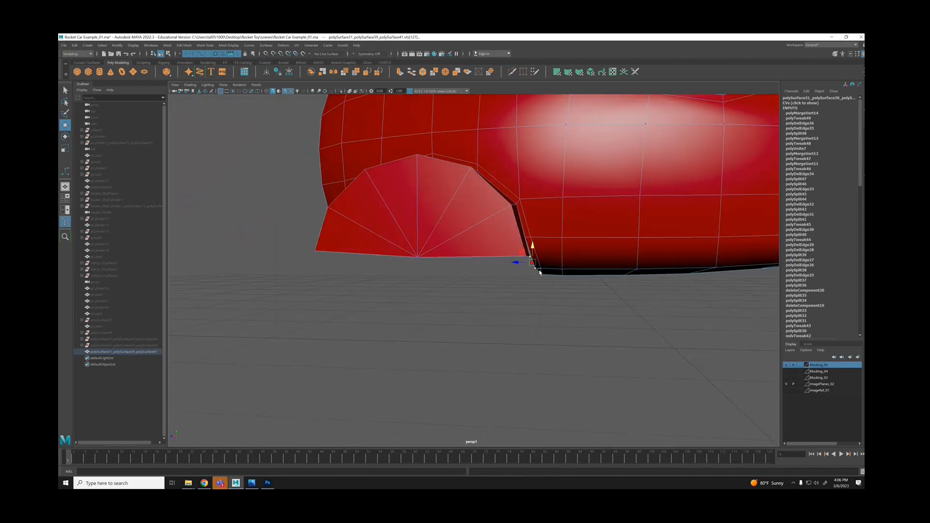
pyautogui.keyDown('alt'); pyautogui.moveTo(496, 256); pyautogui.dragTo(463, 259); pyautogui.keyUp('alt')
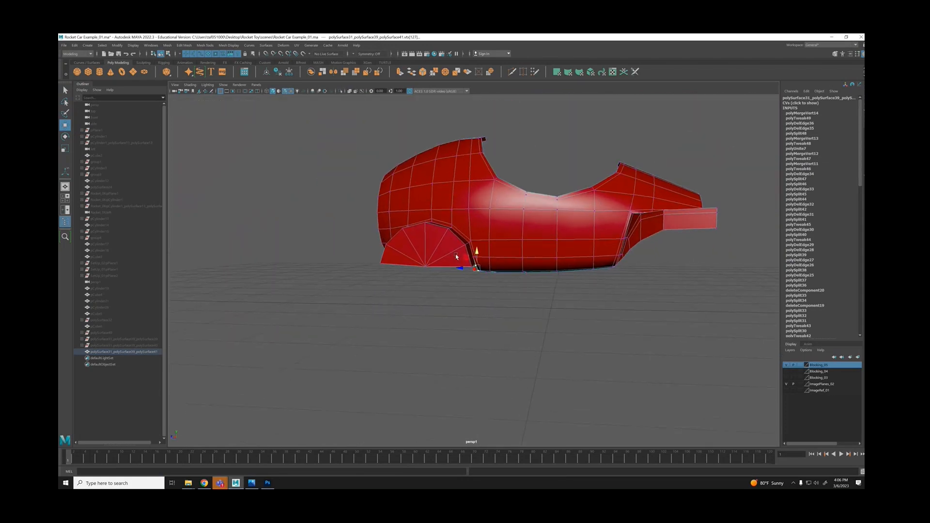
pyautogui.scroll(5, 509, 263)
pyautogui.moveTo(544, 266)
pyautogui.keyDown('alt'); pyautogui.mouseDown()
pyautogui.moveTo(523, 264)
pyautogui.moveTo(542, 266)
pyautogui.mouseUp(); pyautogui.keyUp('alt')
pyautogui.scroll(3, 519, 250)
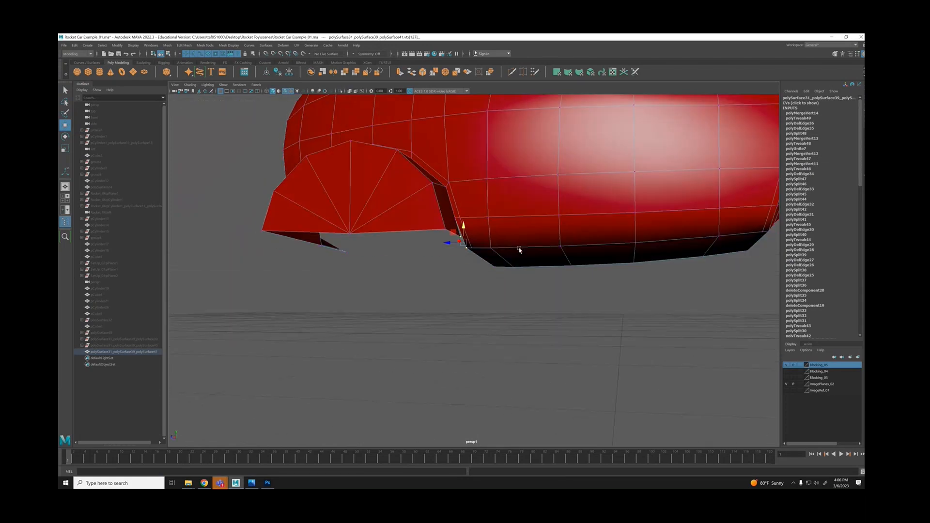
# Select the lower horizontal row of body vertices between the front and rear fenders and move it down toward the bottom edge.
pyautogui.press('4')
pyautogui.moveTo(465, 206)
pyautogui.mouseDown()
pyautogui.moveTo(543, 230)
pyautogui.moveTo(619, 224)
pyautogui.moveTo(638, 246)
pyautogui.mouseUp()
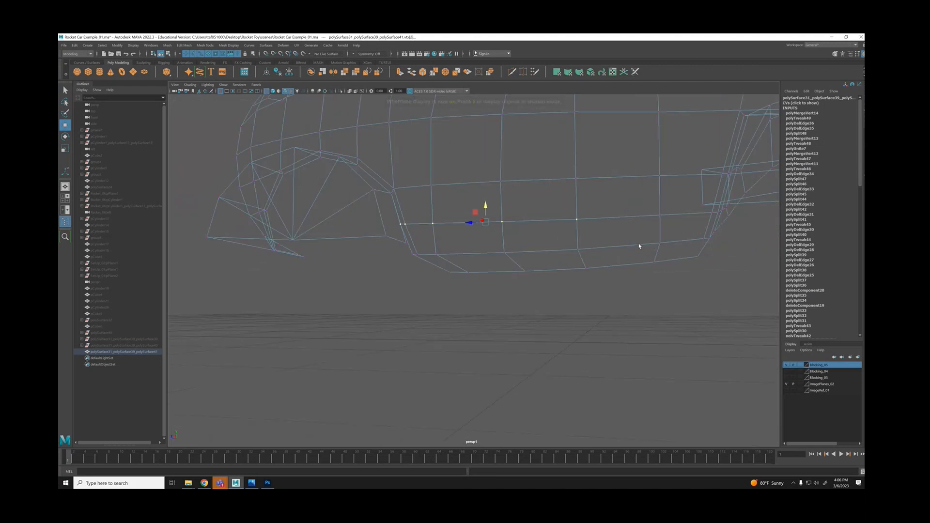
pyautogui.press('5')
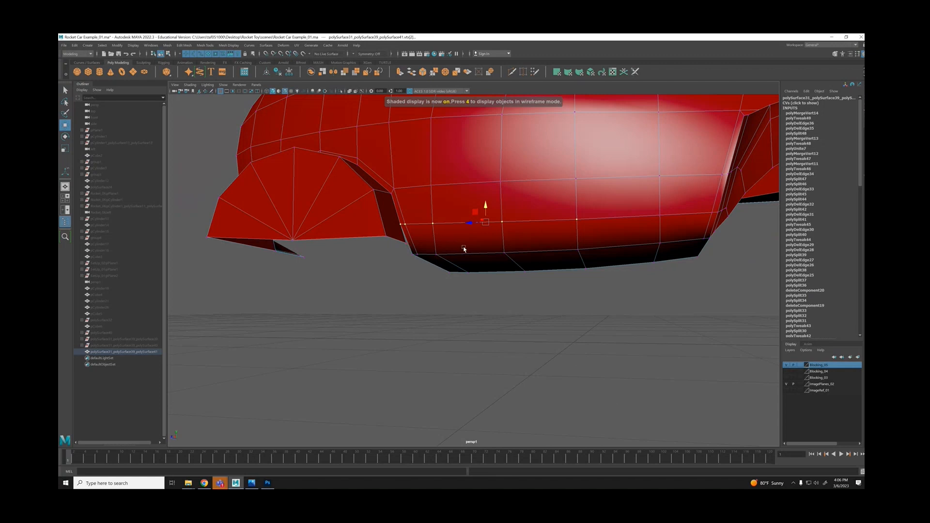
pyautogui.keyDown('alt'); pyautogui.moveTo(492, 248); pyautogui.dragTo(523, 247); pyautogui.keyUp('alt')
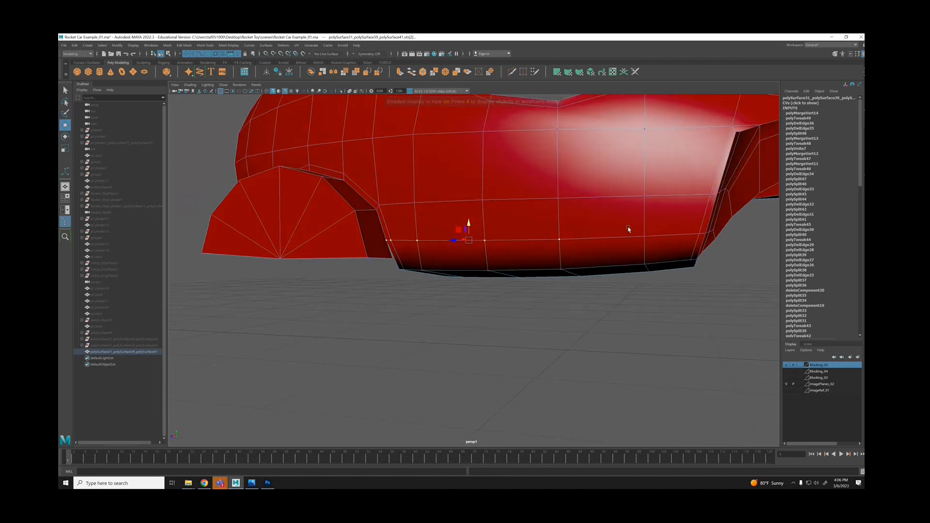
pyautogui.moveTo(679, 251)
pyautogui.keyDown('alt'); pyautogui.mouseDown()
pyautogui.moveTo(640, 239)
pyautogui.moveTo(671, 240)
pyautogui.mouseUp(); pyautogui.keyUp('alt')
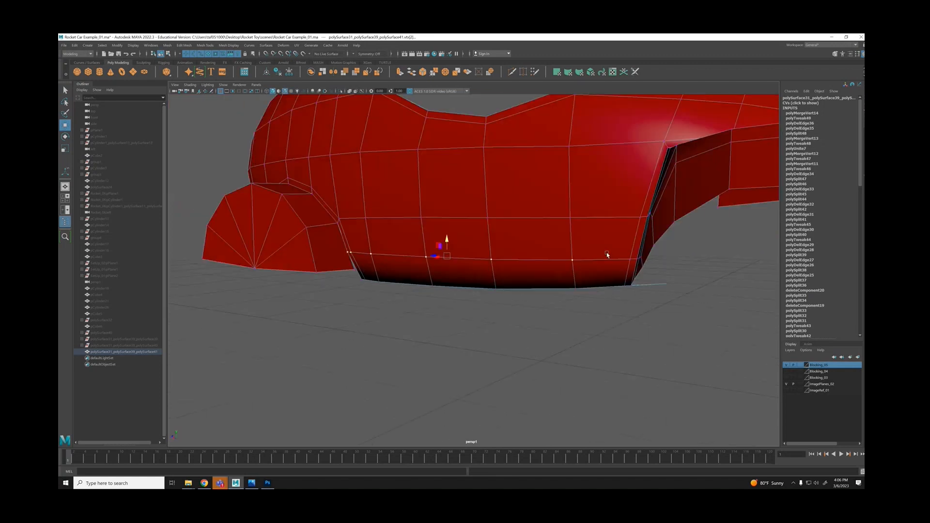
pyautogui.keyDown('shift'); pyautogui.moveTo(611, 252); pyautogui.dragTo(653, 272); pyautogui.keyUp('shift')
pyautogui.keyDown('alt'); pyautogui.moveTo(540, 272); pyautogui.dragTo(563, 264); pyautogui.keyUp('alt')
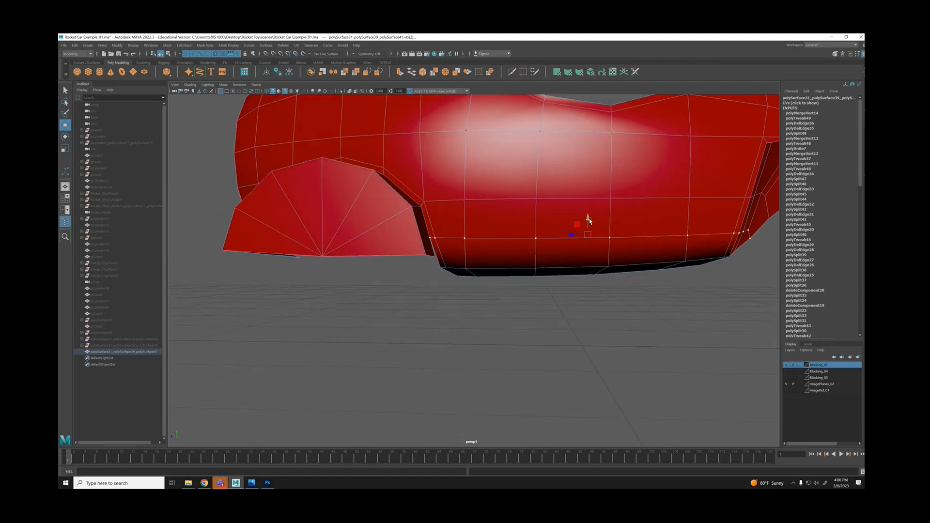
pyautogui.moveTo(589, 220); pyautogui.dragTo(542, 237)
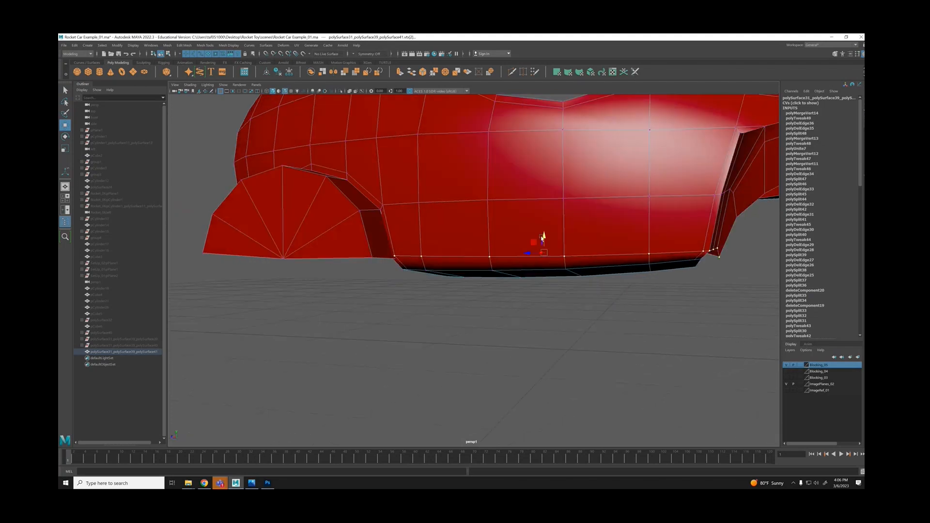
# Merge the overlapping vertices along the front fender's rear edge where it meets the body.
pyautogui.scroll(4, 544, 239)
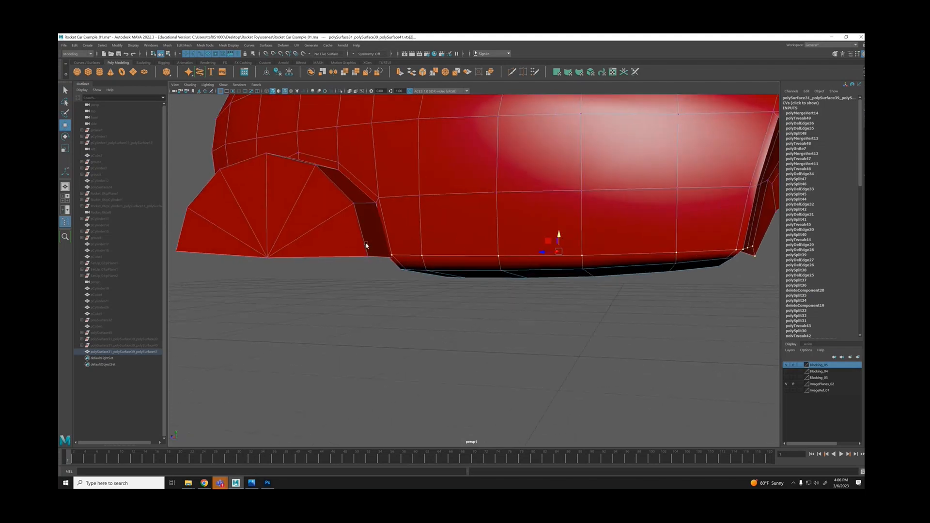
pyautogui.click(557, 232)
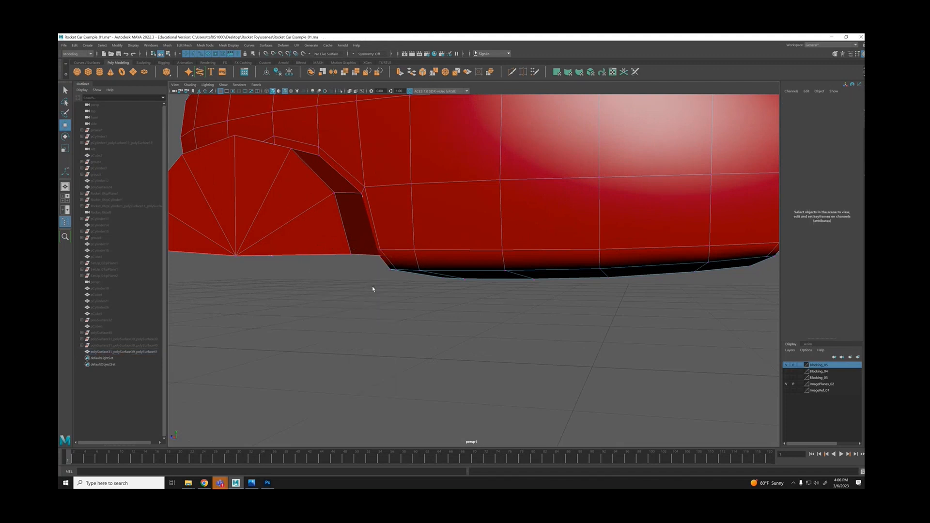
pyautogui.press('4')
pyautogui.click(381, 257)
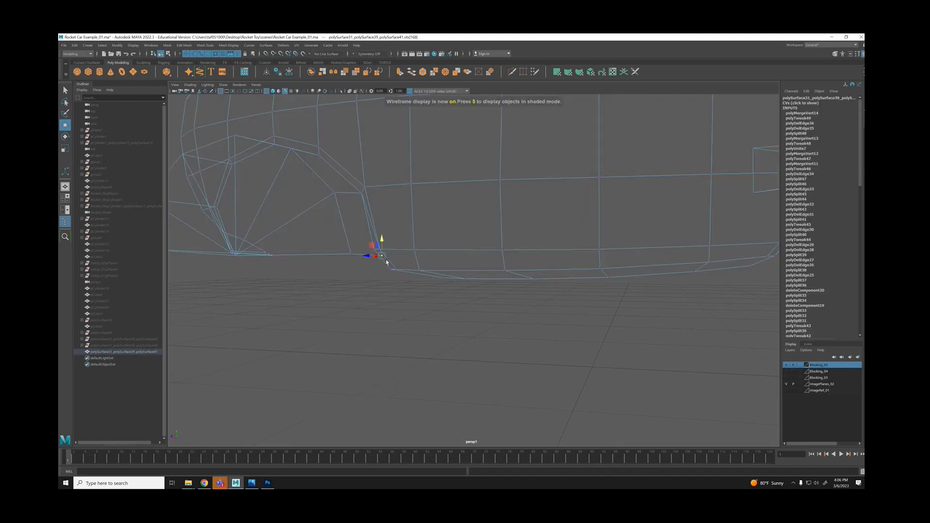
pyautogui.moveTo(272, 144); pyautogui.dragTo(439, 326)
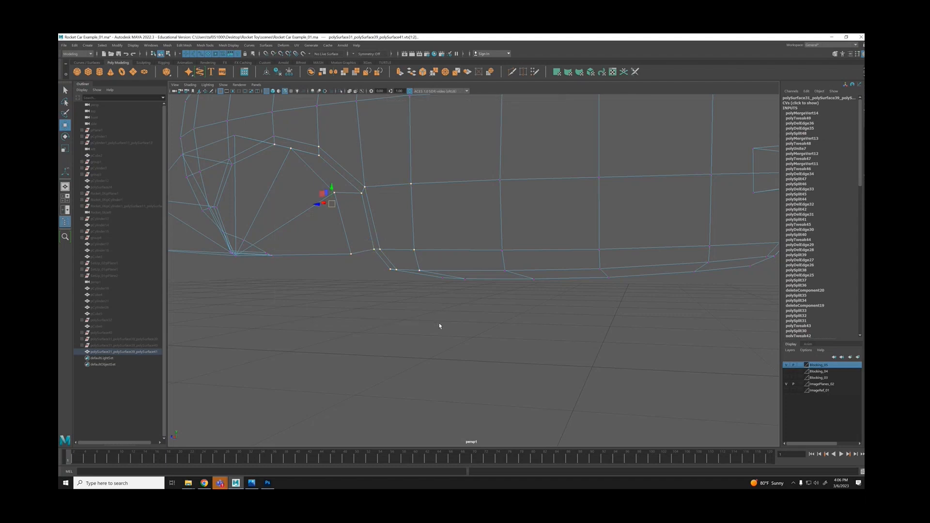
pyautogui.click(432, 307)
pyautogui.press('5')
# Select the vertex at the front fender's lower rear corner and adjust its position against the body.
pyautogui.moveTo(465, 285)
pyautogui.keyDown('alt'); pyautogui.mouseDown()
pyautogui.moveTo(533, 238)
pyautogui.moveTo(439, 262)
pyautogui.moveTo(448, 262)
pyautogui.mouseUp(); pyautogui.keyUp('alt')
pyautogui.click(448, 262)
pyautogui.keyDown('alt'); pyautogui.moveTo(447, 262); pyautogui.dragTo(458, 268, button='middle'); pyautogui.keyUp('alt')
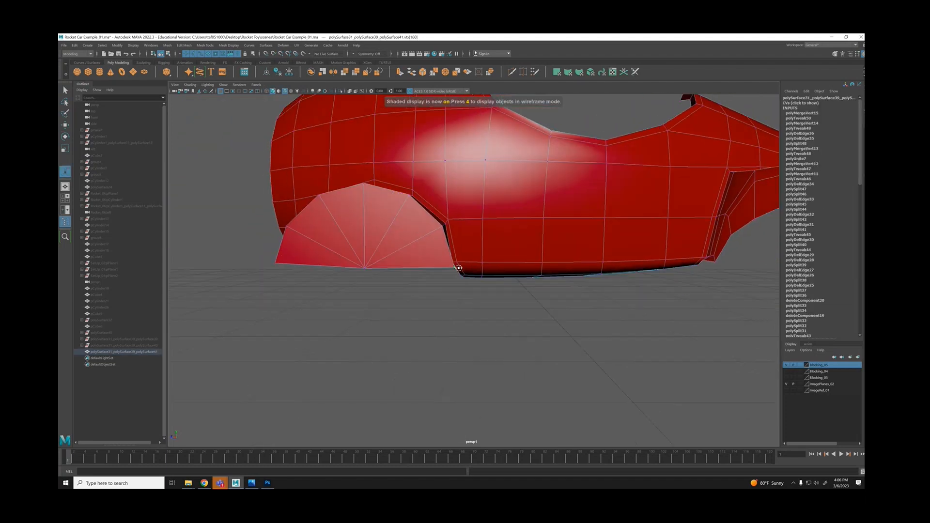
pyautogui.press('w')
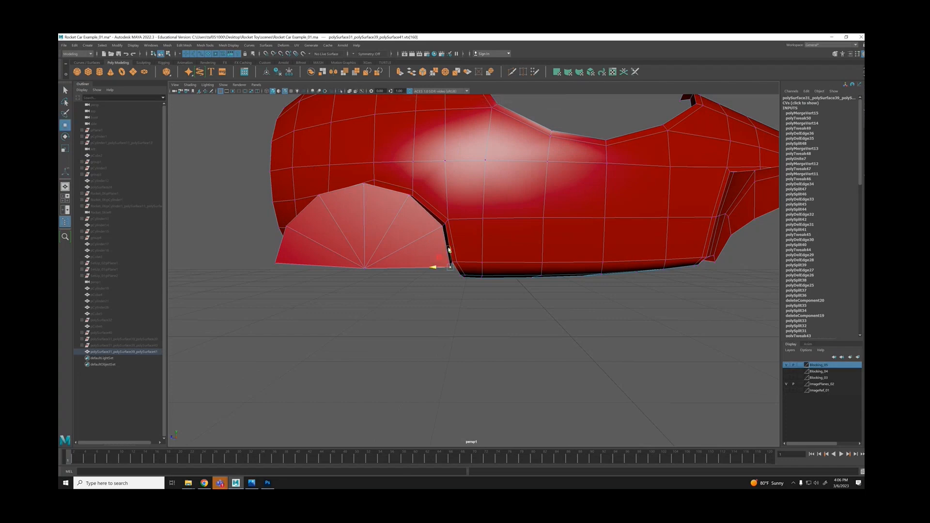
pyautogui.keyDown('alt'); pyautogui.moveTo(449, 249); pyautogui.dragTo(404, 257); pyautogui.keyUp('alt')
# Select the body's underside faces between the front and rear fenders and adjust their height.
pyautogui.moveTo(403, 258); pyautogui.dragTo(407, 272, button='right')
pyautogui.keyDown('alt'); pyautogui.moveTo(406, 272); pyautogui.dragTo(668, 256); pyautogui.keyUp('alt')
pyautogui.keyDown('shift'); pyautogui.click(608, 236); pyautogui.keyUp('shift')
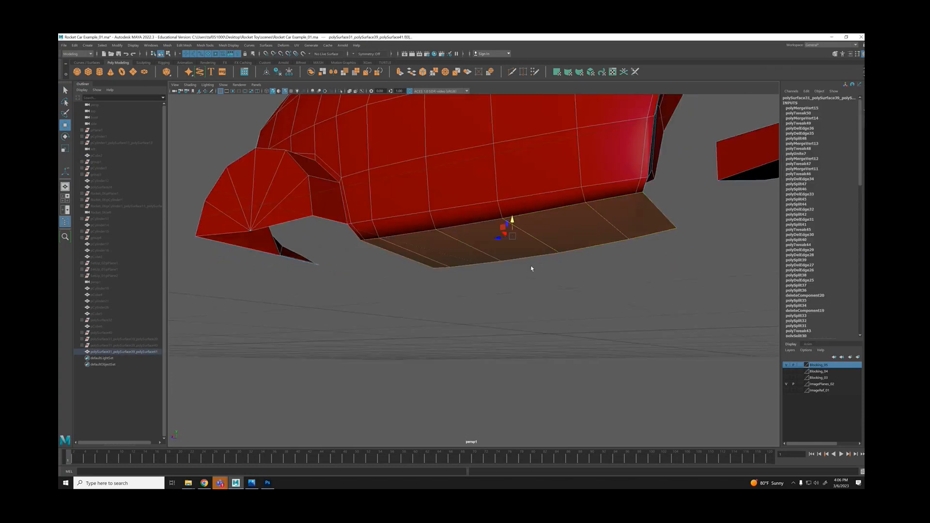
pyautogui.moveTo(512, 221); pyautogui.dragTo(549, 233)
pyautogui.click(518, 303)
pyautogui.keyDown('alt'); pyautogui.moveTo(518, 302); pyautogui.dragTo(505, 279); pyautogui.keyUp('alt')
pyautogui.scroll(2, 491, 270)
# Return to vertex selection and check the vertices joining the fender's lower rear corner to the underside.
pyautogui.moveTo(469, 252); pyautogui.dragTo(441, 251, button='right')
pyautogui.click(457, 207)
pyautogui.keyDown('shift'); pyautogui.moveTo(458, 228); pyautogui.dragTo(461, 238); pyautogui.keyUp('shift')
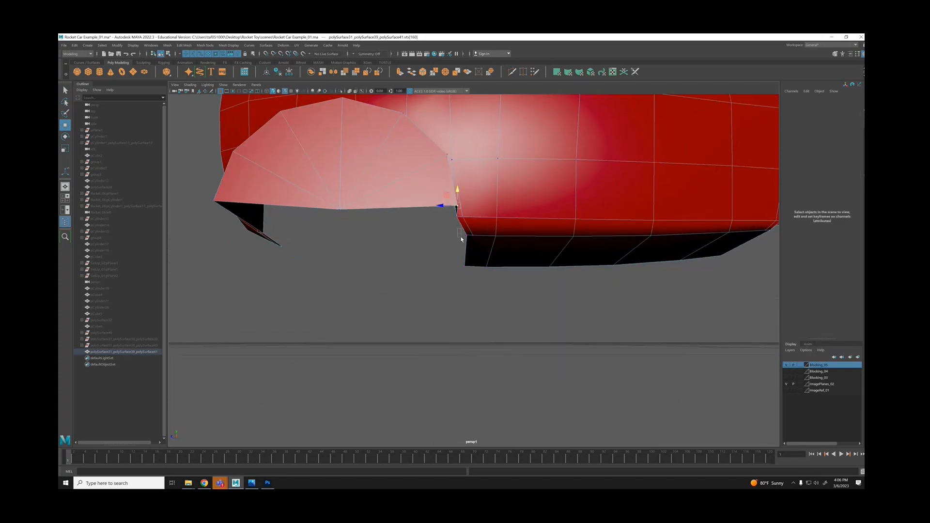
pyautogui.keyDown('shift'); pyautogui.moveTo(483, 278); pyautogui.dragTo(484, 278); pyautogui.keyUp('shift')
pyautogui.moveTo(483, 278)
pyautogui.keyDown('alt'); pyautogui.mouseDown()
pyautogui.moveTo(499, 266)
pyautogui.moveTo(472, 266)
pyautogui.moveTo(491, 269)
pyautogui.mouseUp(); pyautogui.keyUp('alt')
pyautogui.click(444, 318)
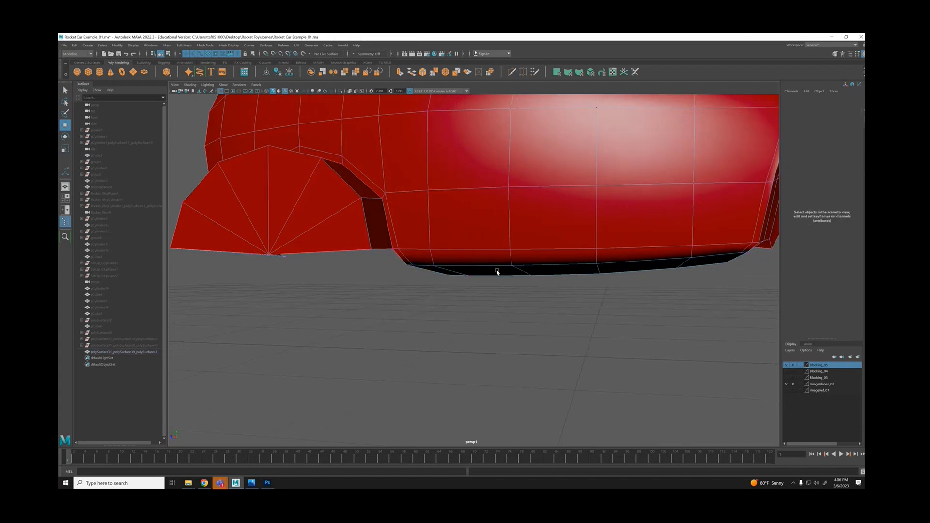
pyautogui.scroll(-3, 497, 272)
pyautogui.keyDown('alt'); pyautogui.moveTo(373, 278); pyautogui.dragTo(436, 284); pyautogui.keyUp('alt')
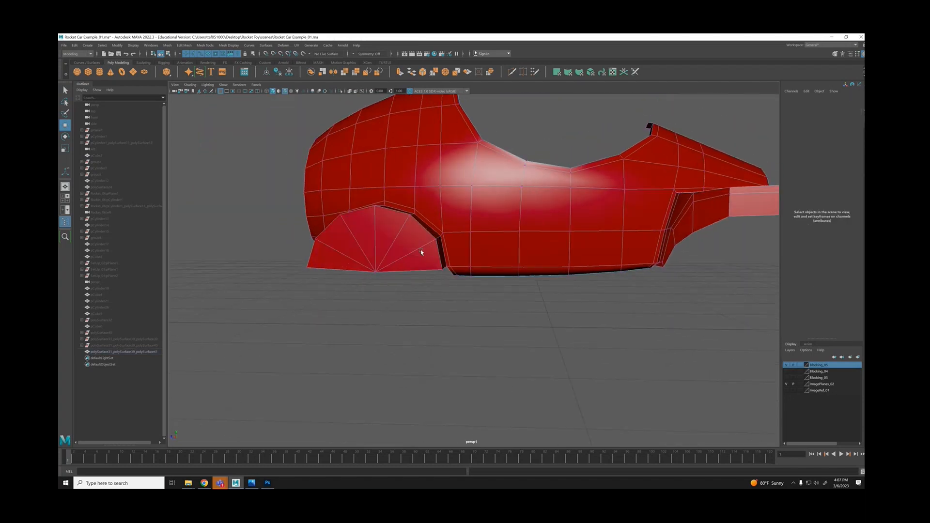
# Select the vertices along the body's lower edge behind the front fender and even out their height.
pyautogui.scroll(3, 422, 252)
pyautogui.click(433, 263)
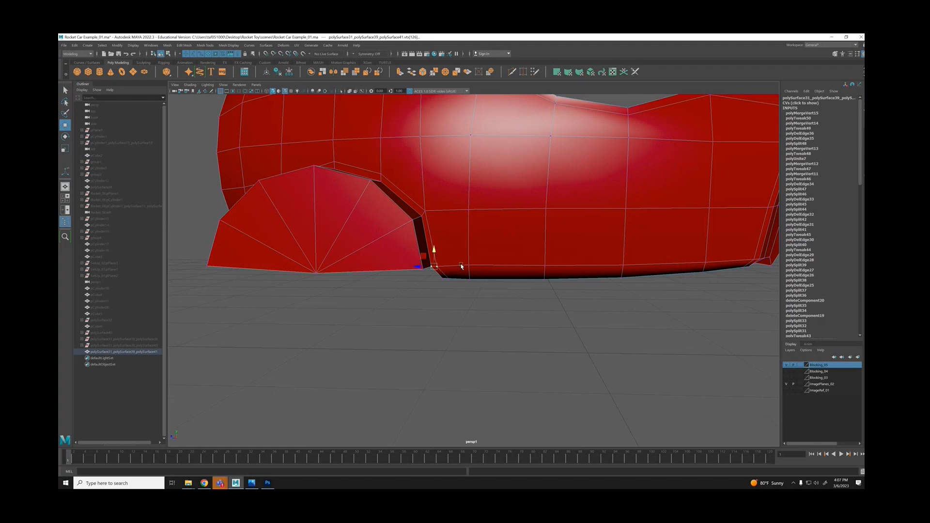
pyautogui.moveTo(461, 266); pyautogui.dragTo(442, 259, button='middle')
pyautogui.moveTo(484, 268)
pyautogui.mouseDown()
pyautogui.moveTo(438, 257)
pyautogui.moveTo(467, 251)
pyautogui.moveTo(491, 265)
pyautogui.mouseUp()
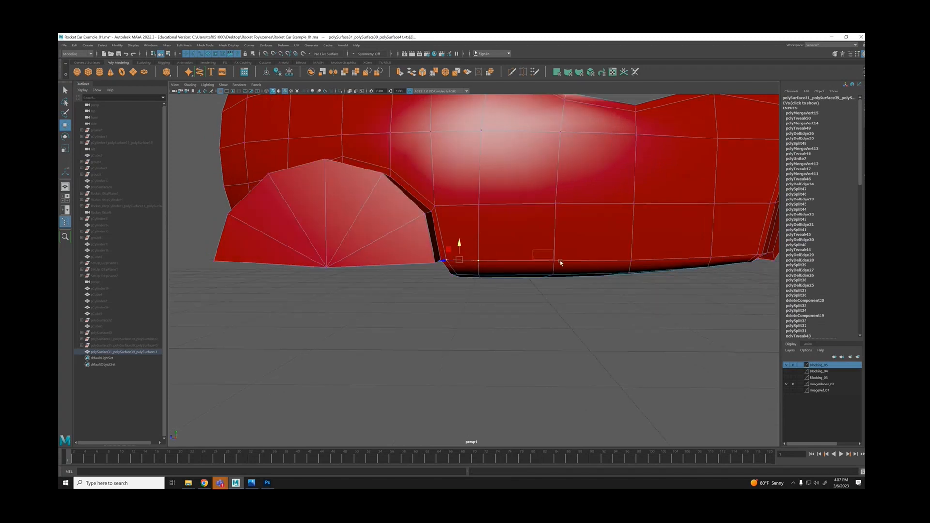
pyautogui.keyDown('shift'); pyautogui.moveTo(561, 262); pyautogui.dragTo(563, 264); pyautogui.keyUp('shift')
pyautogui.moveTo(495, 248); pyautogui.dragTo(527, 260)
pyautogui.moveTo(608, 272); pyautogui.dragTo(623, 296)
# Adjust the height of the lower body vertices just ahead of the rear fender.
pyautogui.keyDown('alt'); pyautogui.moveTo(622, 294); pyautogui.dragTo(576, 279); pyautogui.keyUp('alt')
pyautogui.keyDown('alt'); pyautogui.moveTo(576, 279); pyautogui.dragTo(580, 259); pyautogui.keyUp('alt')
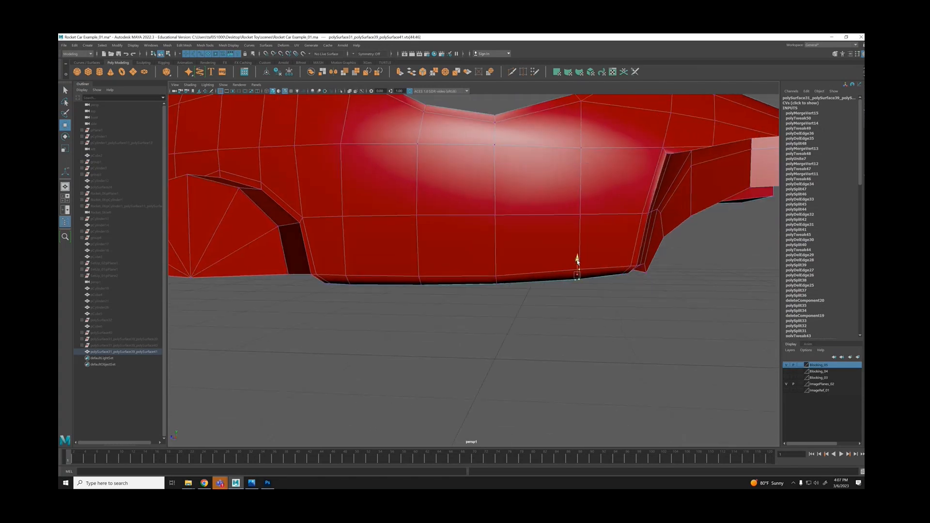
pyautogui.click(595, 296)
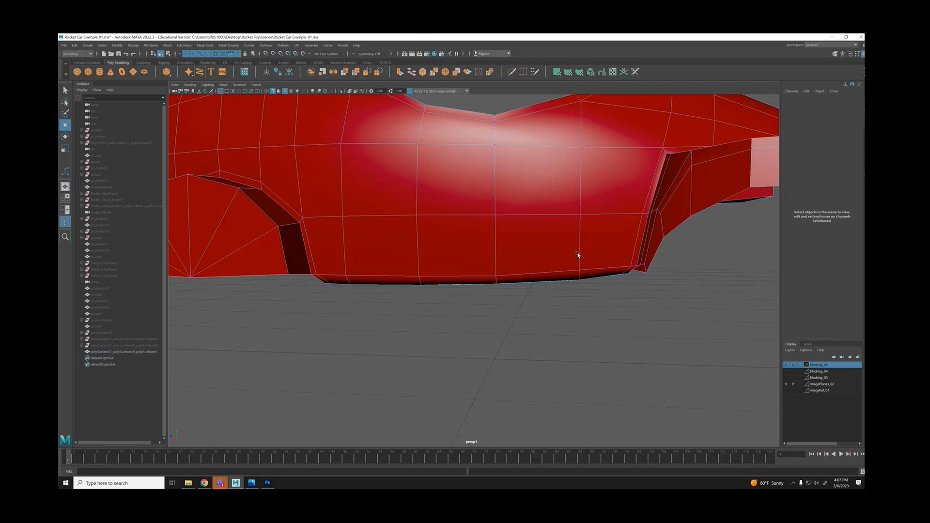
pyautogui.click(579, 270)
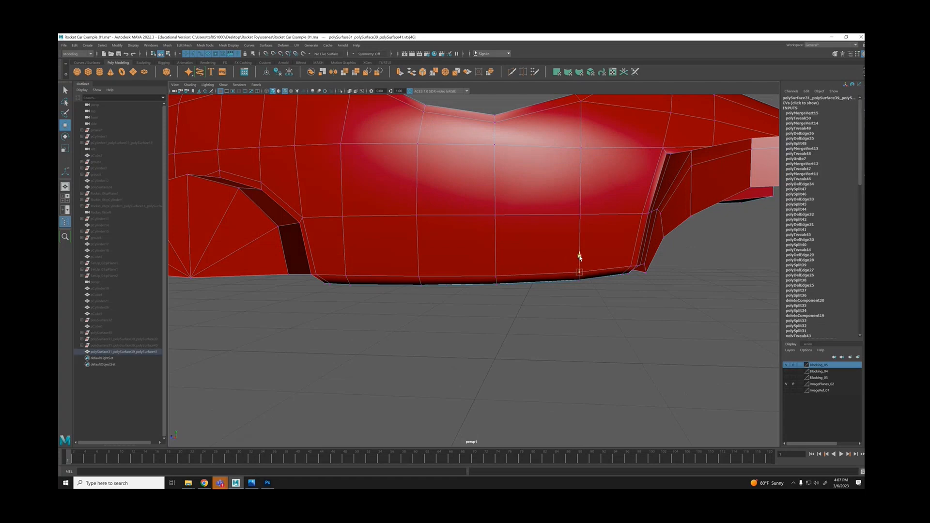
pyautogui.click(558, 311)
# Shift the body vertices above the front fender slightly along the car's length to even out the edge flow.
pyautogui.keyDown('alt'); pyautogui.moveTo(558, 310); pyautogui.dragTo(426, 277, button='right'); pyautogui.keyUp('alt')
pyautogui.moveTo(426, 276)
pyautogui.keyDown('alt'); pyautogui.mouseDown()
pyautogui.moveTo(399, 275)
pyautogui.moveTo(434, 275)
pyautogui.mouseUp(); pyautogui.keyUp('alt')
pyautogui.keyDown('alt'); pyautogui.moveTo(382, 263); pyautogui.dragTo(472, 272, button='right'); pyautogui.keyUp('alt')
pyautogui.keyDown('alt'); pyautogui.moveTo(471, 272); pyautogui.dragTo(470, 276); pyautogui.keyUp('alt')
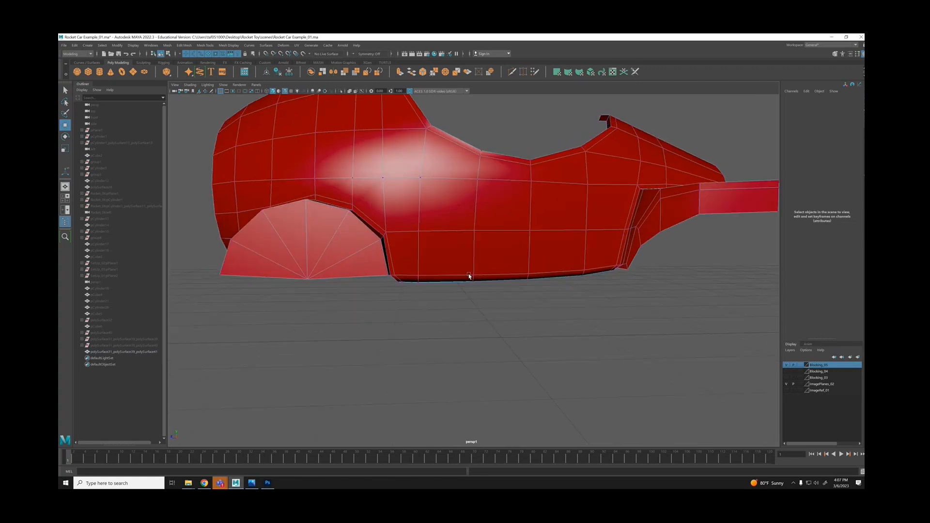
pyautogui.keyDown('alt'); pyautogui.moveTo(470, 276); pyautogui.dragTo(483, 277, button='right'); pyautogui.keyUp('alt')
pyautogui.keyDown('alt'); pyautogui.moveTo(372, 228); pyautogui.dragTo(367, 235); pyautogui.keyUp('alt')
pyautogui.click(379, 232)
pyautogui.keyDown('alt'); pyautogui.moveTo(406, 191); pyautogui.dragTo(437, 229, button='middle'); pyautogui.keyUp('alt')
pyautogui.click(411, 212)
pyautogui.moveTo(397, 213); pyautogui.dragTo(400, 213)
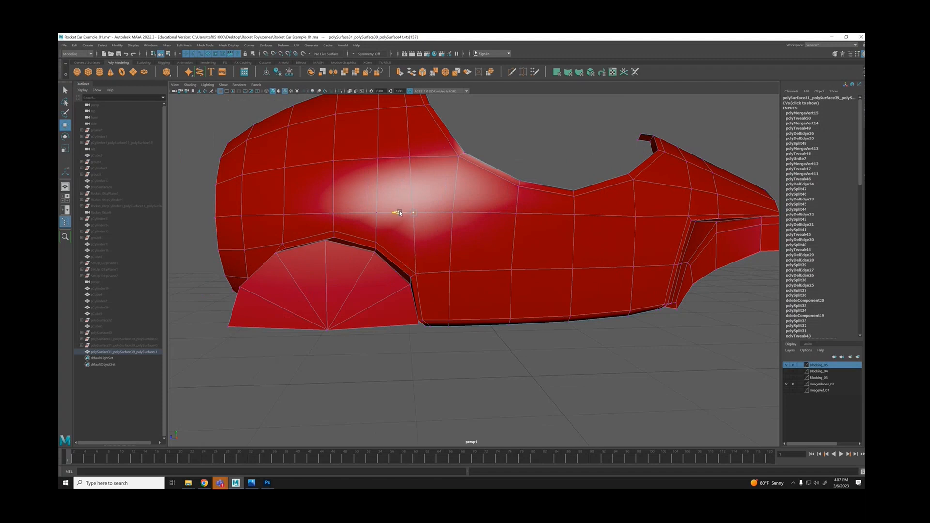
pyautogui.keyDown('alt'); pyautogui.moveTo(431, 160); pyautogui.dragTo(440, 196, button='middle'); pyautogui.keyUp('alt')
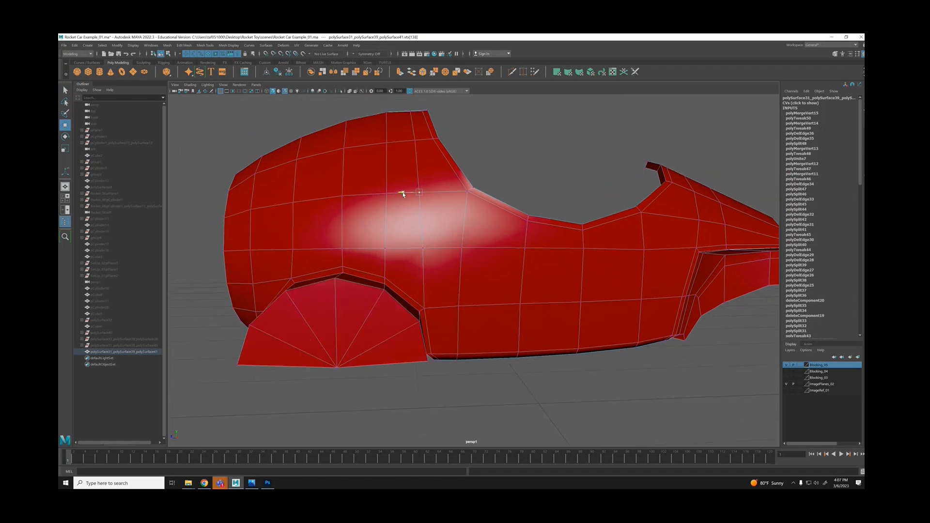
# Preview the body and fender mesh in smooth display and inspect its overall shape in object mode.
pyautogui.keyDown('alt'); pyautogui.moveTo(486, 275); pyautogui.dragTo(501, 252); pyautogui.keyUp('alt')
pyautogui.keyDown('alt'); pyautogui.moveTo(500, 251); pyautogui.dragTo(374, 217, button='right'); pyautogui.keyUp('alt')
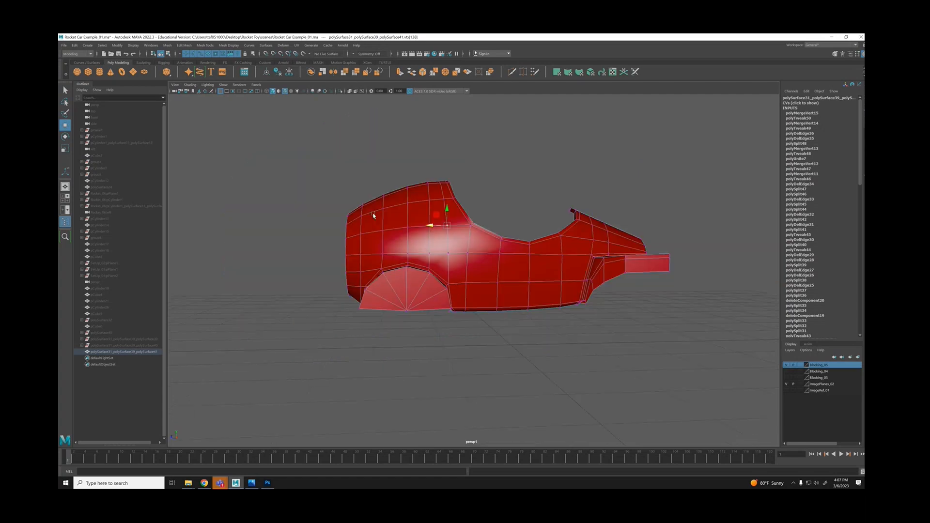
pyautogui.keyDown('alt'); pyautogui.moveTo(373, 216); pyautogui.dragTo(428, 236); pyautogui.keyUp('alt')
pyautogui.press('3')
pyautogui.moveTo(507, 162); pyautogui.dragTo(537, 151, button='right')
pyautogui.click(520, 173)
pyautogui.moveTo(520, 173)
pyautogui.keyDown('alt'); pyautogui.mouseDown()
pyautogui.moveTo(514, 179)
pyautogui.moveTo(528, 174)
pyautogui.moveTo(511, 164)
pyautogui.moveTo(507, 173)
pyautogui.moveTo(534, 178)
pyautogui.mouseUp(); pyautogui.keyUp('alt')
pyautogui.click(455, 273)
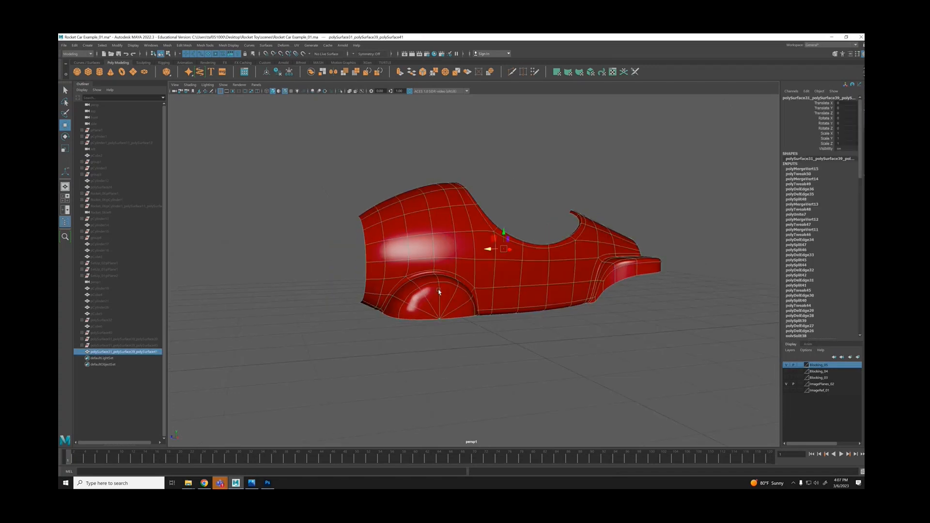
# Turn off the smooth preview and delete the flat faces filling the front fender's outer side.
pyautogui.press('1')
pyautogui.keyDown('alt'); pyautogui.moveTo(416, 301); pyautogui.dragTo(424, 279, button='right'); pyautogui.keyUp('alt')
pyautogui.keyDown('alt'); pyautogui.moveTo(417, 285); pyautogui.dragTo(408, 306); pyautogui.keyUp('alt')
pyautogui.doubleClick(406, 308)
pyautogui.press('Delete')
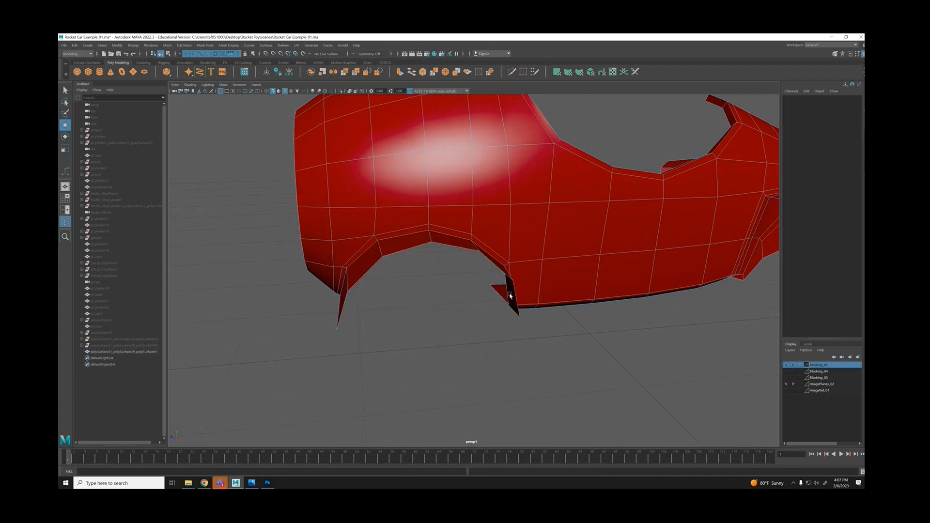
# Select the border edges of the front wheel arch and extrude them inward by scaling to form a rim.
pyautogui.keyDown('alt'); pyautogui.moveTo(508, 294); pyautogui.dragTo(487, 296); pyautogui.keyUp('alt')
pyautogui.moveTo(417, 243); pyautogui.dragTo(416, 226, button='right')
pyautogui.click(346, 260)
pyautogui.keyDown('shift'); pyautogui.doubleClick(517, 249); pyautogui.keyUp('shift')
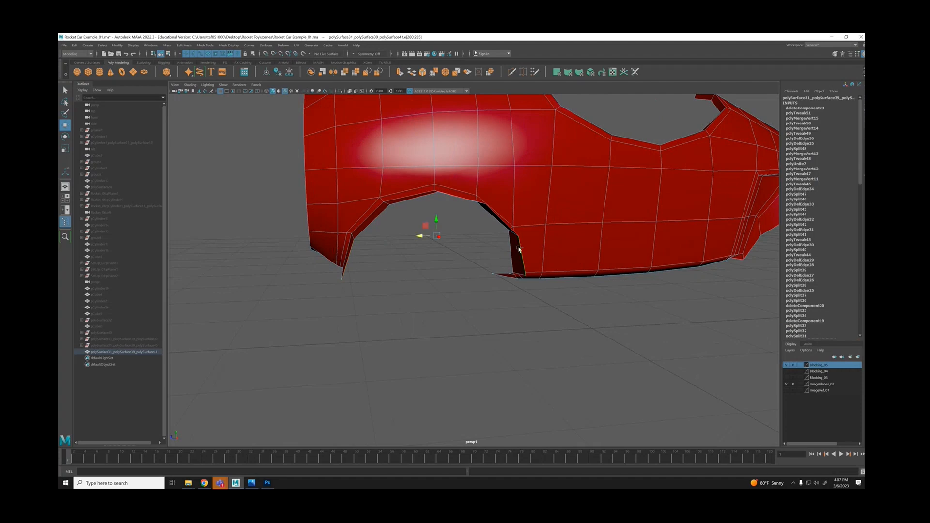
pyautogui.hotkey('ctrl', 'e')
pyautogui.press('r')
pyautogui.moveTo(437, 236)
pyautogui.mouseDown()
pyautogui.moveTo(425, 238)
pyautogui.moveTo(436, 225)
pyautogui.mouseUp()
pyautogui.press('w')
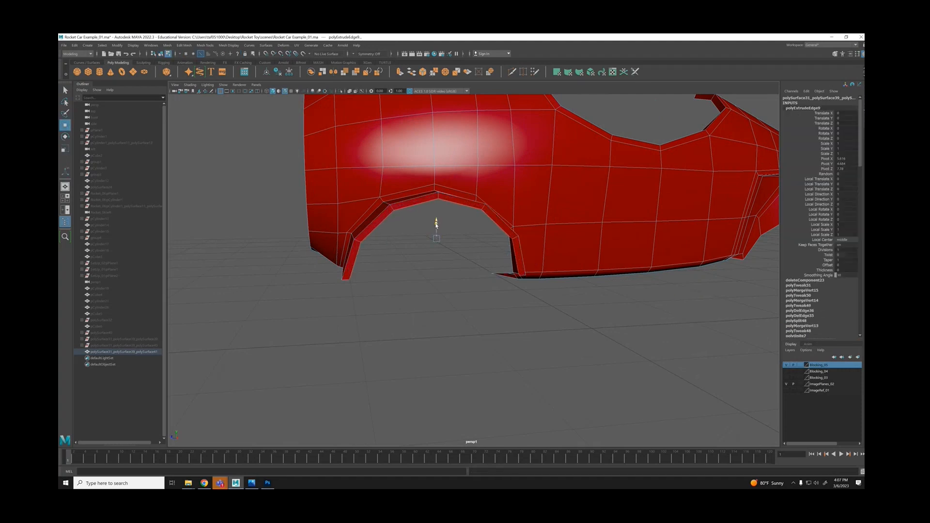
# Unhide all the car parts, show textures, and compare the rim around the front wheel with the reference photos.
pyautogui.keyDown('alt'); pyautogui.moveTo(533, 269); pyautogui.dragTo(455, 229); pyautogui.keyUp('alt')
pyautogui.scroll(-4, 456, 228)
pyautogui.hotkey('ctrl', 'shift', 'h')
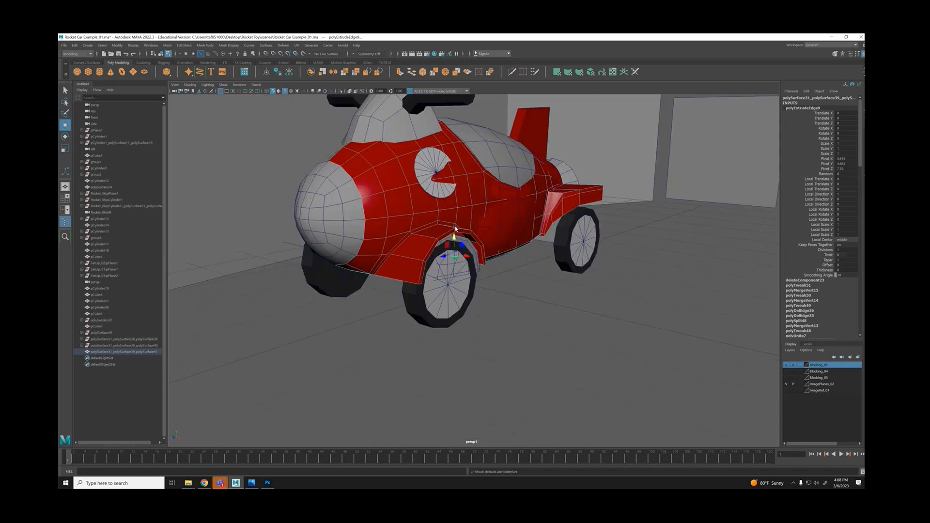
pyautogui.press('6')
pyautogui.keyDown('alt'); pyautogui.moveTo(301, 250); pyautogui.dragTo(257, 219); pyautogui.keyUp('alt')
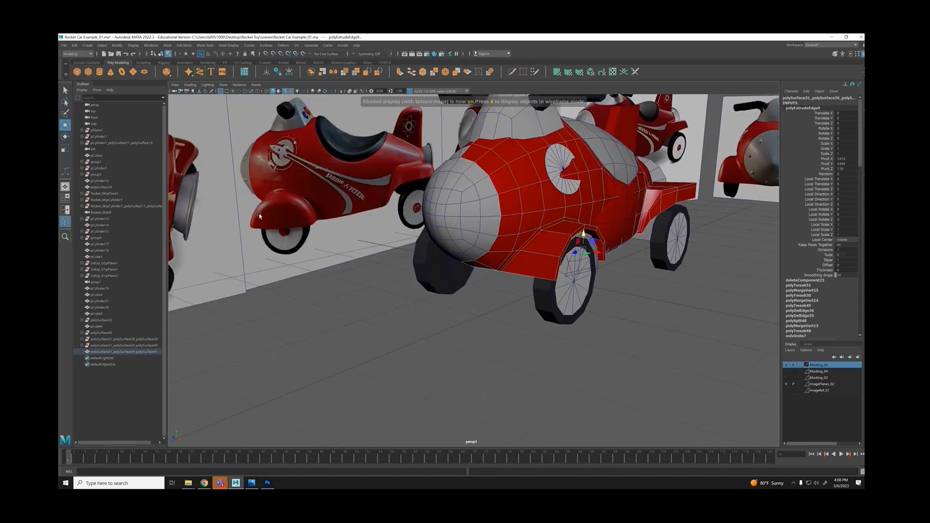
pyautogui.keyDown('alt'); pyautogui.moveTo(269, 215); pyautogui.dragTo(262, 223); pyautogui.keyUp('alt')
pyautogui.keyDown('alt'); pyautogui.moveTo(262, 223); pyautogui.dragTo(205, 216, button='middle'); pyautogui.keyUp('alt')
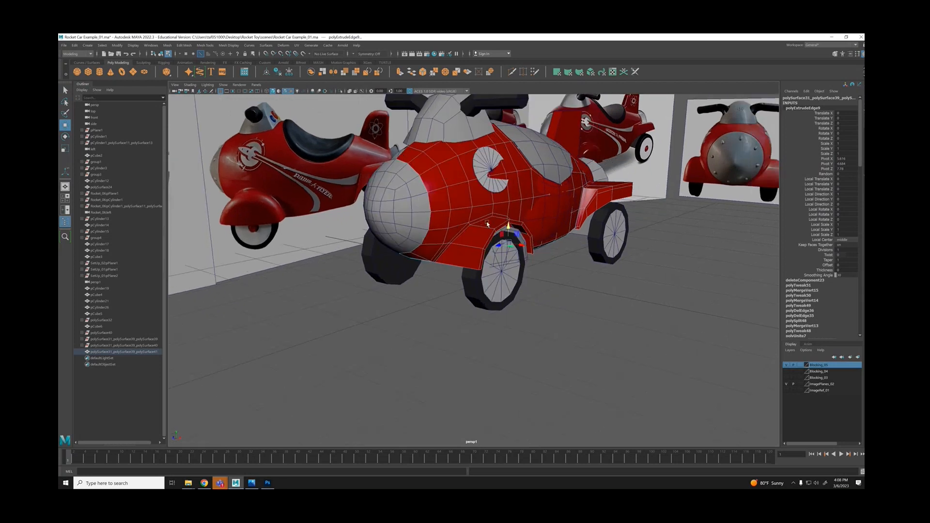
pyautogui.scroll(5, 587, 274)
pyautogui.keyDown('alt'); pyautogui.moveTo(493, 208); pyautogui.dragTo(450, 206); pyautogui.keyUp('alt')
pyautogui.press('r')
pyautogui.press('w')
pyautogui.click(381, 188)
pyautogui.keyDown('alt'); pyautogui.moveTo(451, 205); pyautogui.dragTo(483, 240, button='middle'); pyautogui.keyUp('alt')
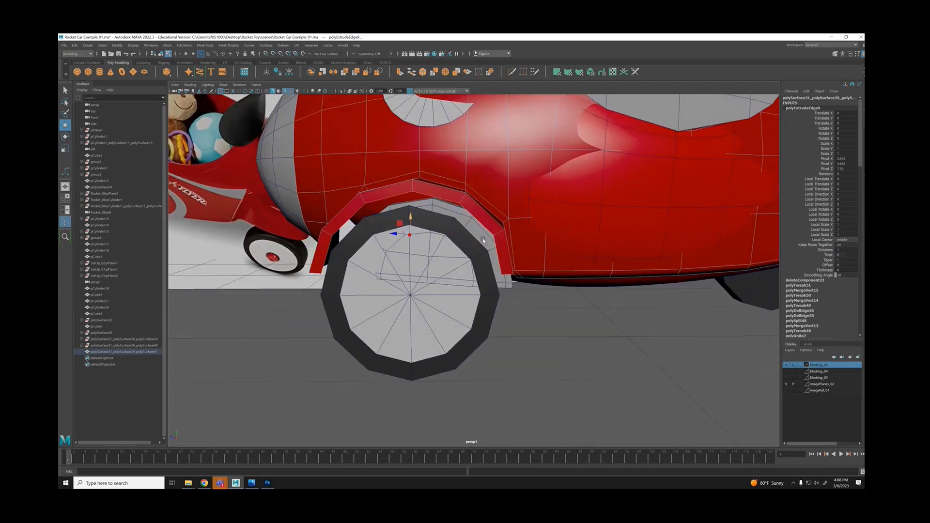
# Try to isolate the wheel arch rim faces and append a polygon across the lower part of the opening.
pyautogui.keyDown('alt'); pyautogui.moveTo(483, 241); pyautogui.dragTo(555, 242); pyautogui.keyUp('alt')
pyautogui.hotkey('alt', 'h')
pyautogui.press('g')
pyautogui.click(564, 228)
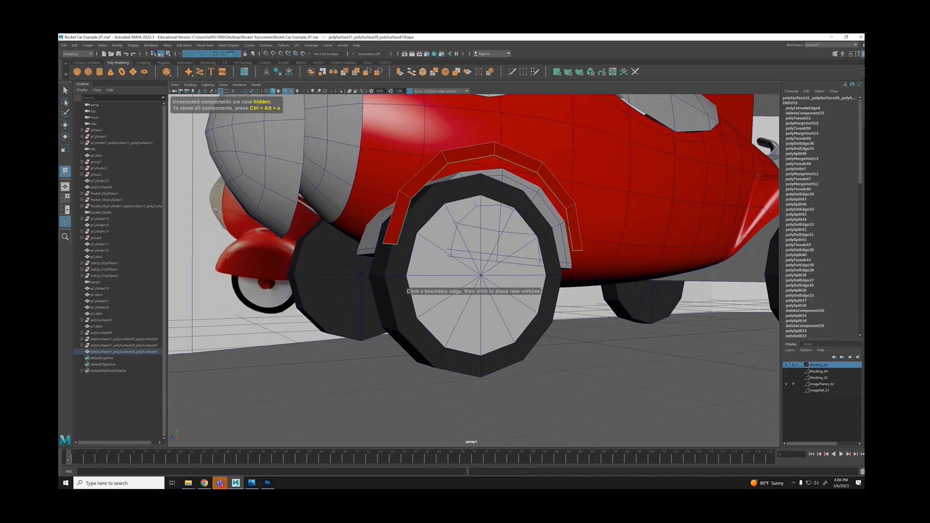
pyautogui.click(405, 217)
pyautogui.press('Return')
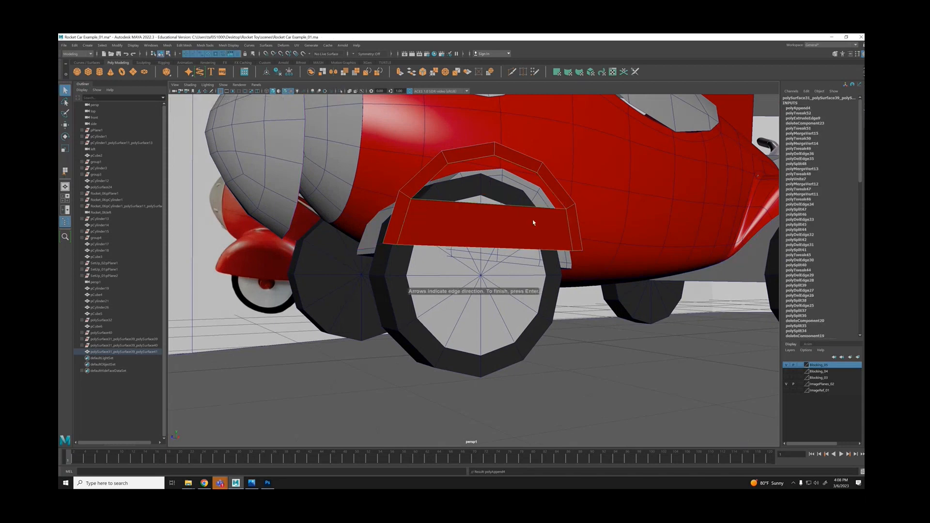
pyautogui.keyDown('alt'); pyautogui.moveTo(536, 216); pyautogui.dragTo(554, 231); pyautogui.keyUp('alt')
pyautogui.hotkey('ctrl', 'z')
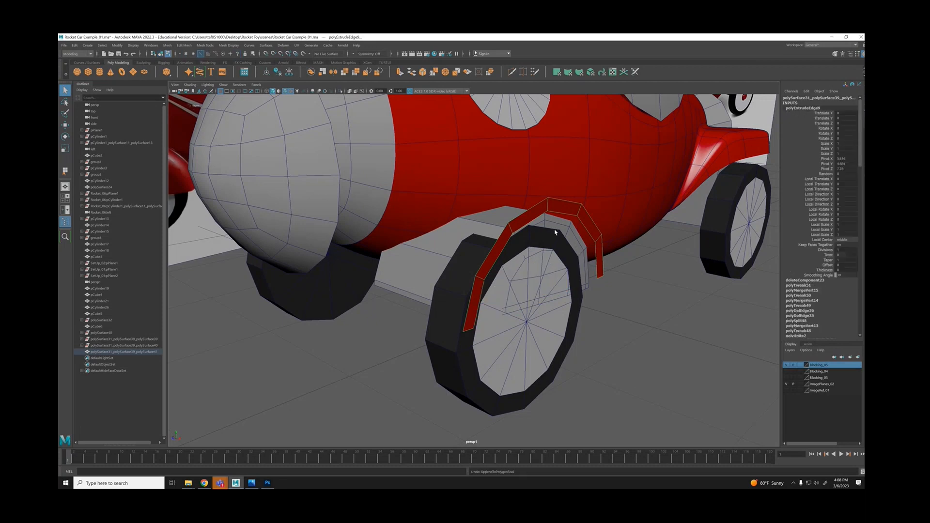
pyautogui.hotkey('ctrl', 'z')
# Select the car body mesh and hide all the other objects.
pyautogui.moveTo(640, 293); pyautogui.dragTo(670, 281, button='right')
pyautogui.keyDown('alt'); pyautogui.moveTo(523, 203); pyautogui.dragTo(522, 208); pyautogui.keyUp('alt')
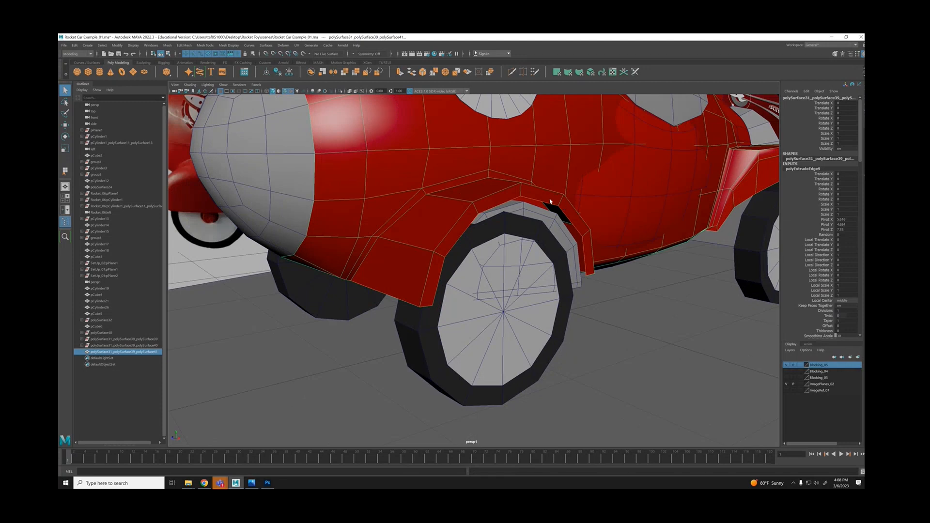
pyautogui.hotkey('alt', 'h')
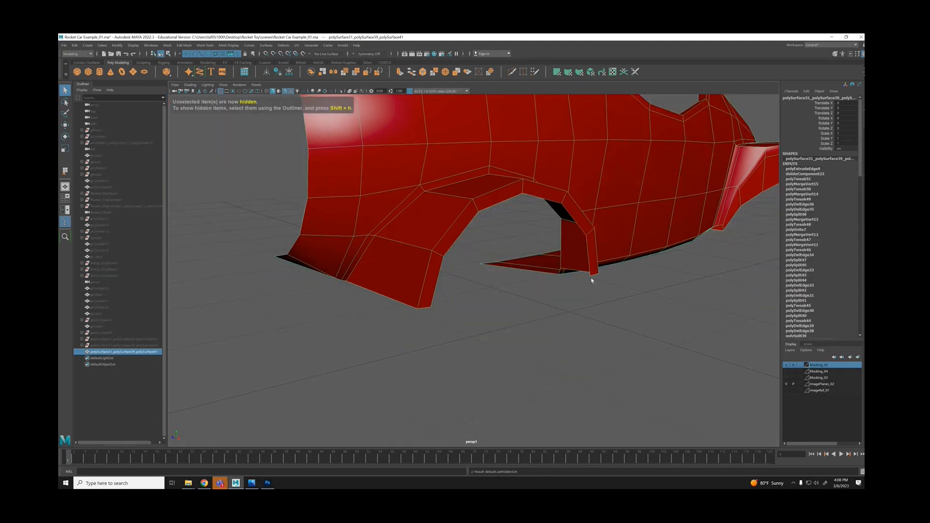
# Append a polygon across the lower part of the front wheel arch opening, joining the two inner rim edges.
pyautogui.press('y')
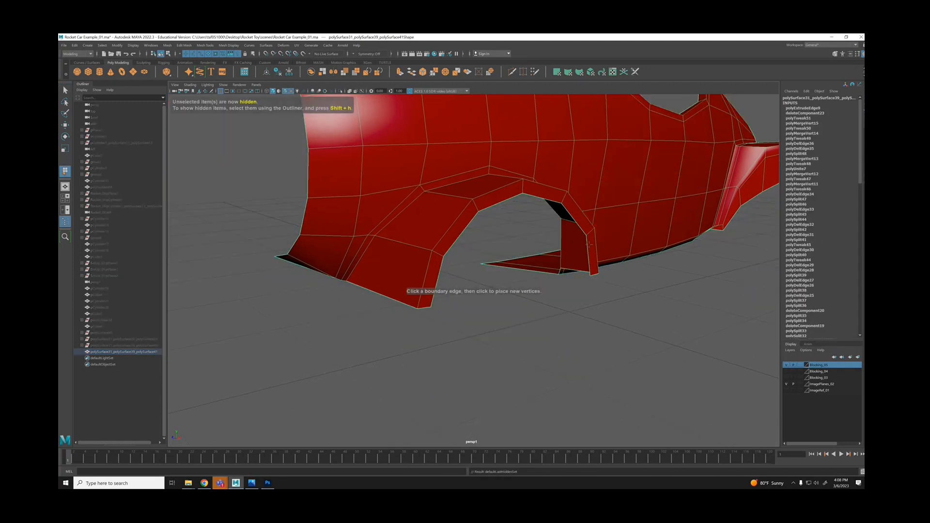
pyautogui.click(588, 254)
pyautogui.click(438, 268)
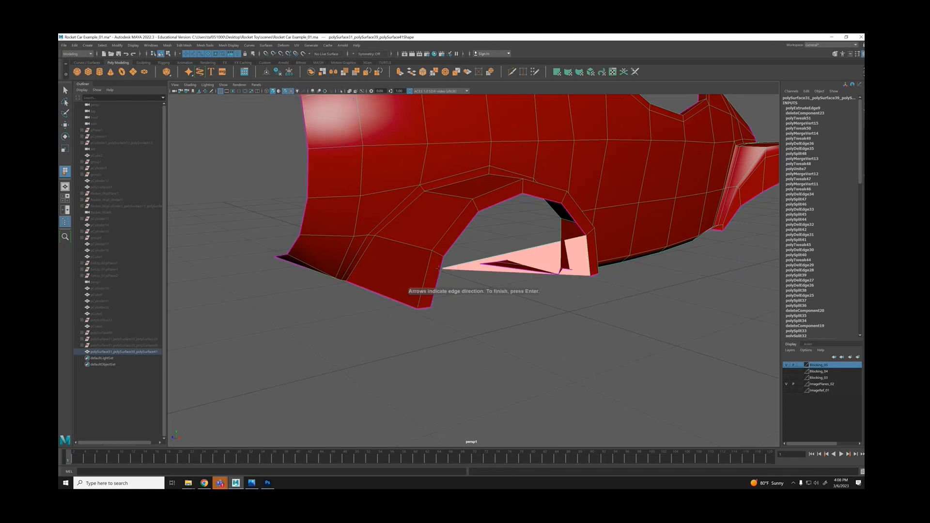
pyautogui.press('BackSpace')
pyautogui.click(438, 270)
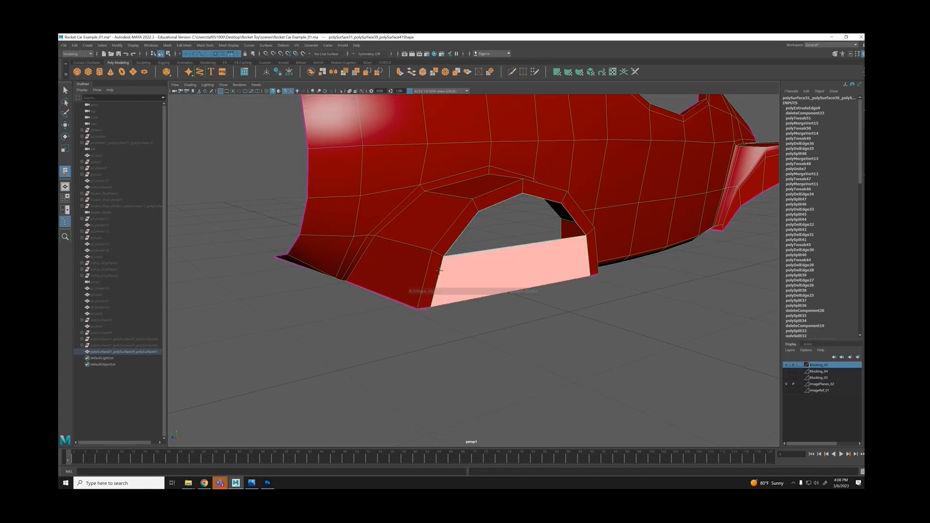
pyautogui.press('Return')
# Split the new lower face with a central edge loop and append polygons to fill both halves of the arch above it.
pyautogui.keyDown('alt'); pyautogui.moveTo(501, 222); pyautogui.dragTo(464, 223); pyautogui.keyUp('alt')
pyautogui.keyDown('alt'); pyautogui.moveTo(435, 250); pyautogui.dragTo(428, 251, button='right'); pyautogui.keyUp('alt')
pyautogui.keyDown('shift'); pyautogui.moveTo(429, 252); pyautogui.dragTo(434, 259, button='right'); pyautogui.keyUp('shift')
pyautogui.moveTo(434, 257); pyautogui.dragTo(428, 258)
pyautogui.keyDown('shift'); pyautogui.moveTo(428, 258); pyautogui.dragTo(415, 251, button='right'); pyautogui.keyUp('shift')
pyautogui.click(401, 215)
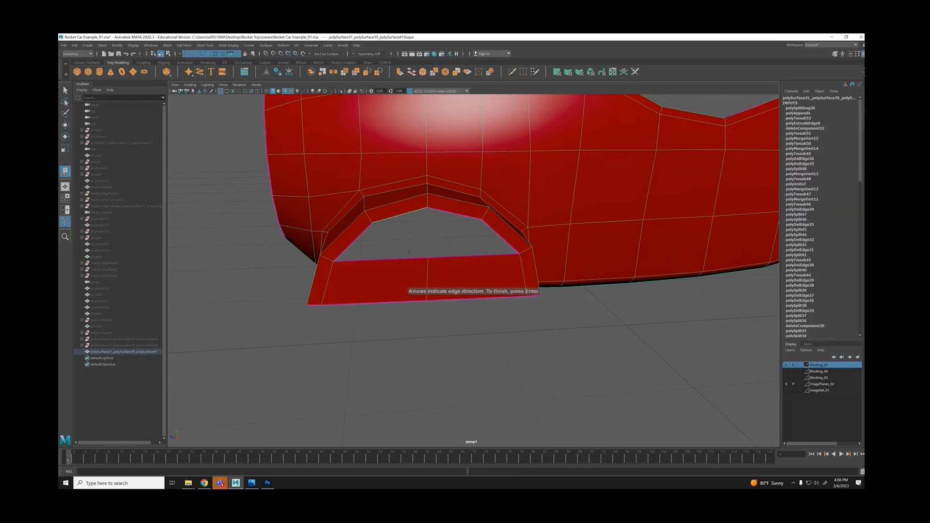
pyautogui.click(409, 258)
pyautogui.press('Return')
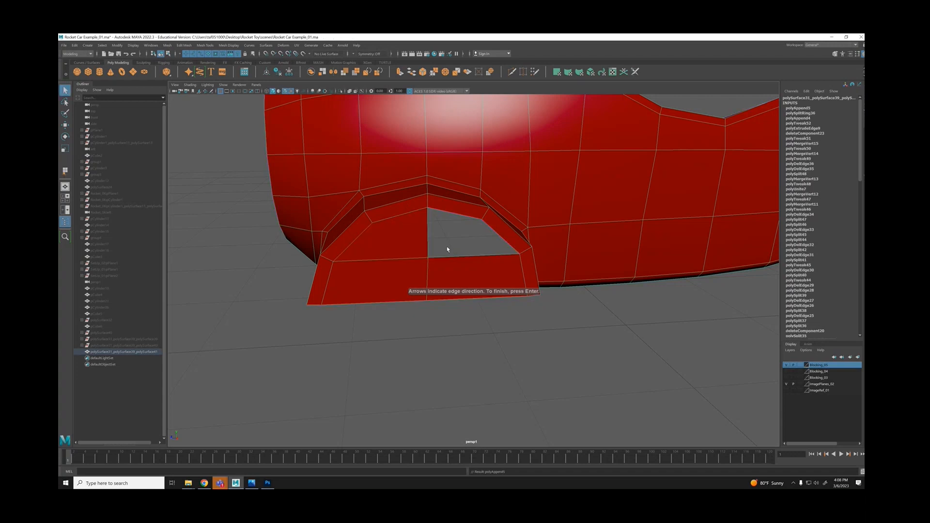
pyautogui.click(470, 251)
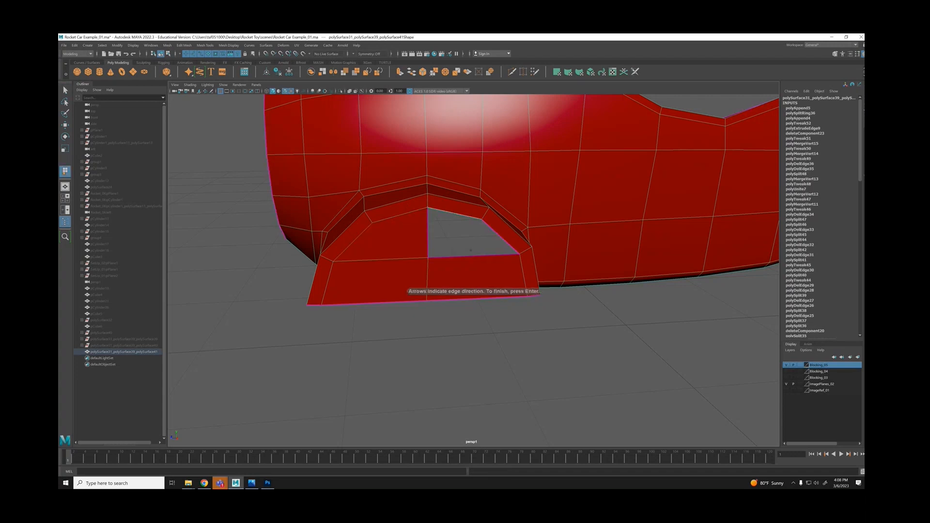
pyautogui.click(472, 256)
pyautogui.press('Return')
pyautogui.keyDown('alt'); pyautogui.moveTo(381, 238); pyautogui.dragTo(376, 237); pyautogui.keyUp('alt')
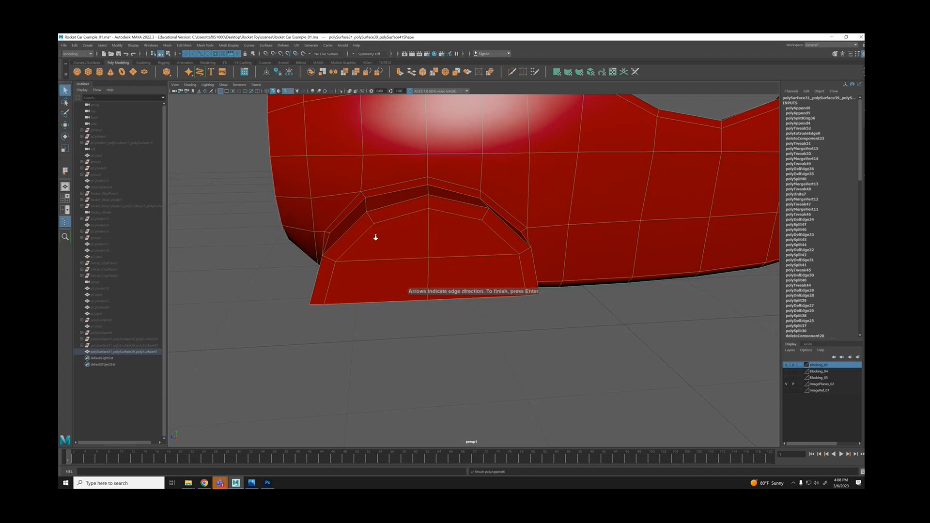
# Select the four faces that fill the front wheel arch opening on the fender's outer side.
pyautogui.scroll(-6, 448, 269)
pyautogui.keyDown('alt'); pyautogui.moveTo(448, 270); pyautogui.dragTo(518, 261); pyautogui.keyUp('alt')
pyautogui.keyDown('alt'); pyautogui.moveTo(440, 242); pyautogui.dragTo(607, 292, button='right'); pyautogui.keyUp('alt')
pyautogui.keyDown('alt'); pyautogui.moveTo(581, 284); pyautogui.dragTo(603, 278); pyautogui.keyUp('alt')
pyautogui.keyDown('alt'); pyautogui.moveTo(559, 237); pyautogui.dragTo(575, 222); pyautogui.keyUp('alt')
pyautogui.scroll(-5, 516, 237)
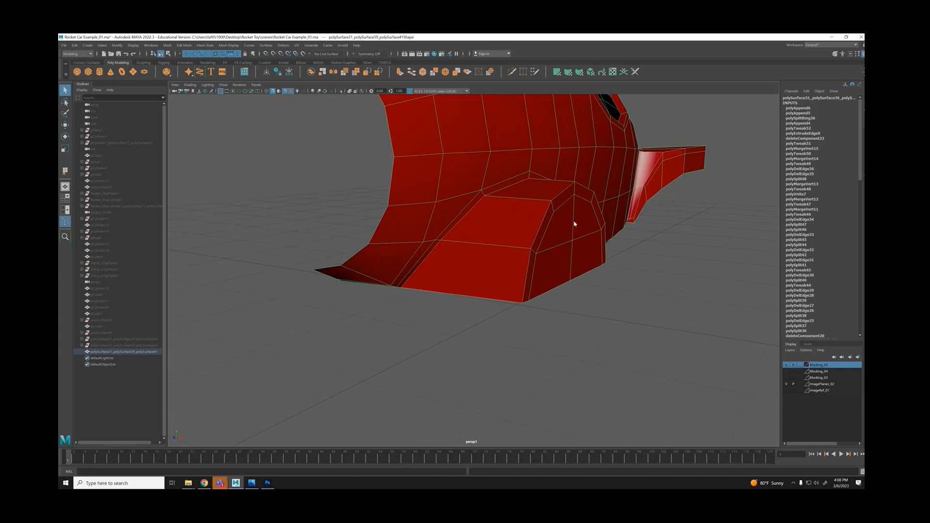
pyautogui.rightClick(574, 221)
pyautogui.moveTo(576, 232); pyautogui.dragTo(575, 241, button='right')
pyautogui.click(589, 227)
pyautogui.keyDown('shift'); pyautogui.click(564, 230); pyautogui.keyUp('shift')
pyautogui.keyDown('shift'); pyautogui.click(589, 250); pyautogui.keyUp('shift')
pyautogui.keyDown('shift'); pyautogui.click(564, 265); pyautogui.keyUp('shift')
pyautogui.press('w')
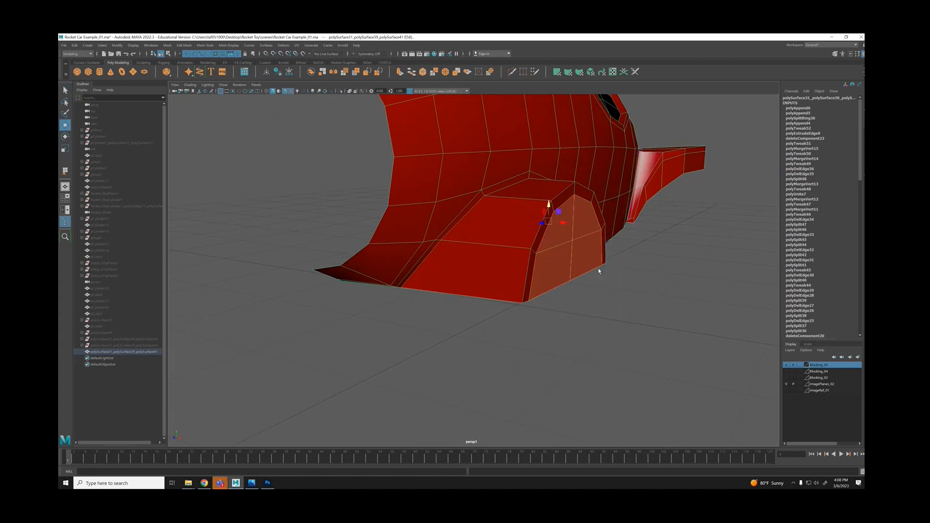
# Remove the stray inner face from the selection and try adjusting the lower middle edge of the filled wheel arch panel.
pyautogui.moveTo(601, 270)
pyautogui.keyDown('alt'); pyautogui.mouseDown()
pyautogui.moveTo(618, 260)
pyautogui.moveTo(583, 274)
pyautogui.moveTo(609, 276)
pyautogui.moveTo(599, 256)
pyautogui.mouseUp(); pyautogui.keyUp('alt')
pyautogui.click(592, 243)
pyautogui.keyDown('shift'); pyautogui.click(571, 269); pyautogui.keyUp('shift')
pyautogui.keyDown('shift'); pyautogui.click(588, 277); pyautogui.keyUp('shift')
pyautogui.keyDown('shift'); pyautogui.click(570, 290); pyautogui.keyUp('shift')
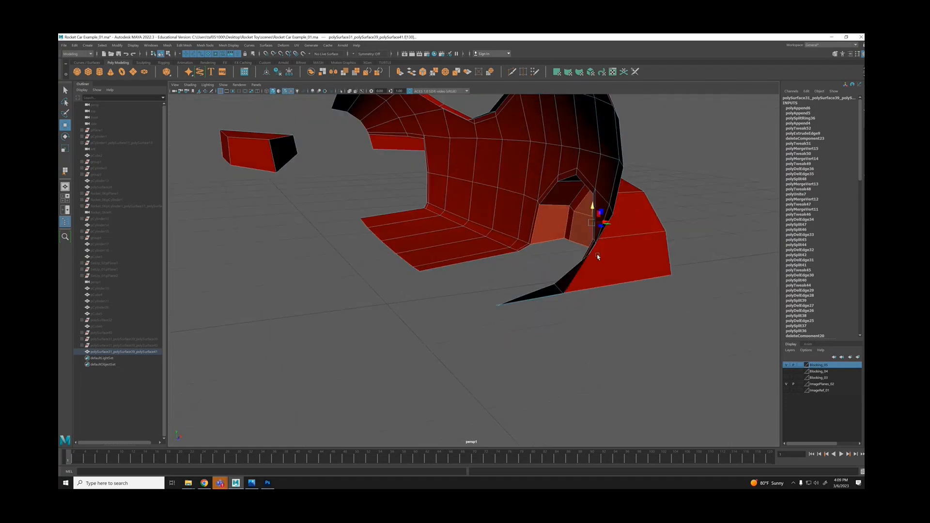
pyautogui.keyDown('ctrl'); pyautogui.click(557, 224); pyautogui.keyUp('ctrl')
pyautogui.keyDown('alt'); pyautogui.moveTo(636, 221); pyautogui.dragTo(619, 294); pyautogui.keyUp('alt')
pyautogui.moveTo(615, 281); pyautogui.dragTo(602, 272)
pyautogui.moveTo(604, 318); pyautogui.dragTo(604, 295, button='right')
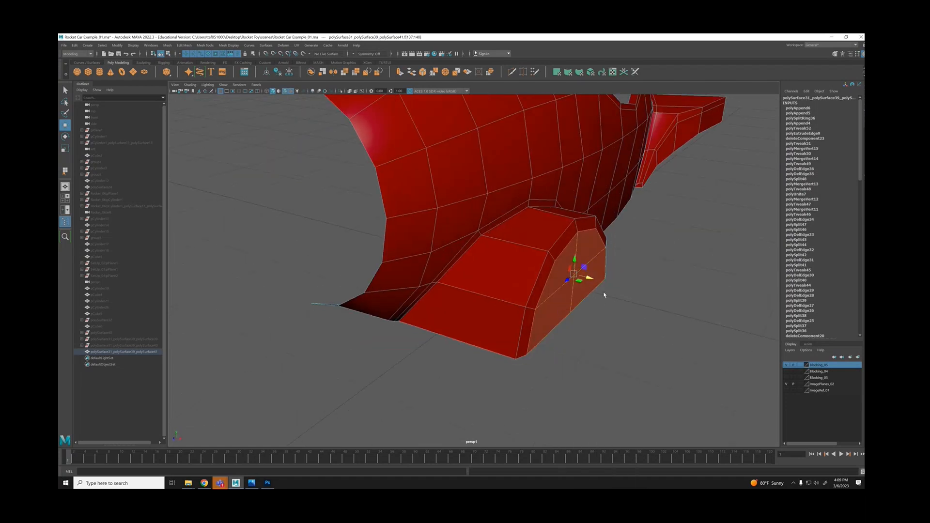
pyautogui.click(574, 290)
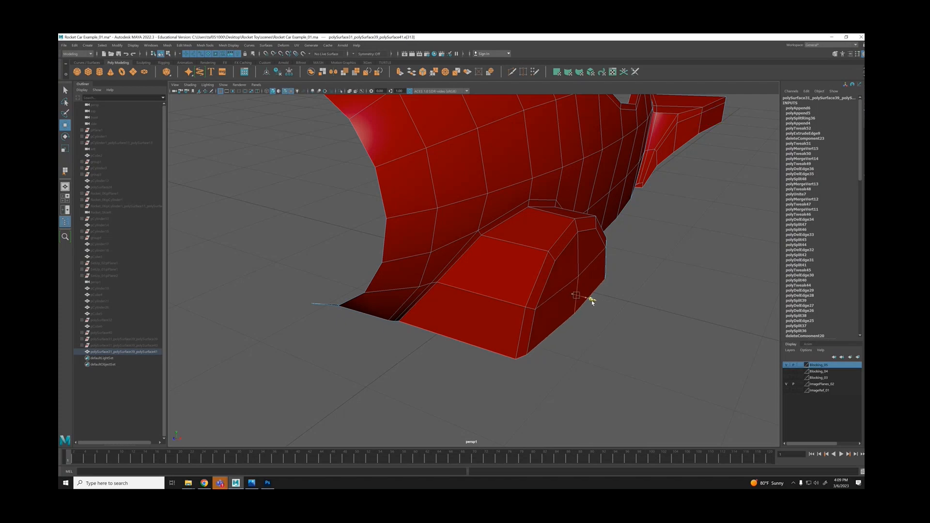
pyautogui.keyDown('alt'); pyautogui.moveTo(587, 301); pyautogui.dragTo(564, 285); pyautogui.keyUp('alt')
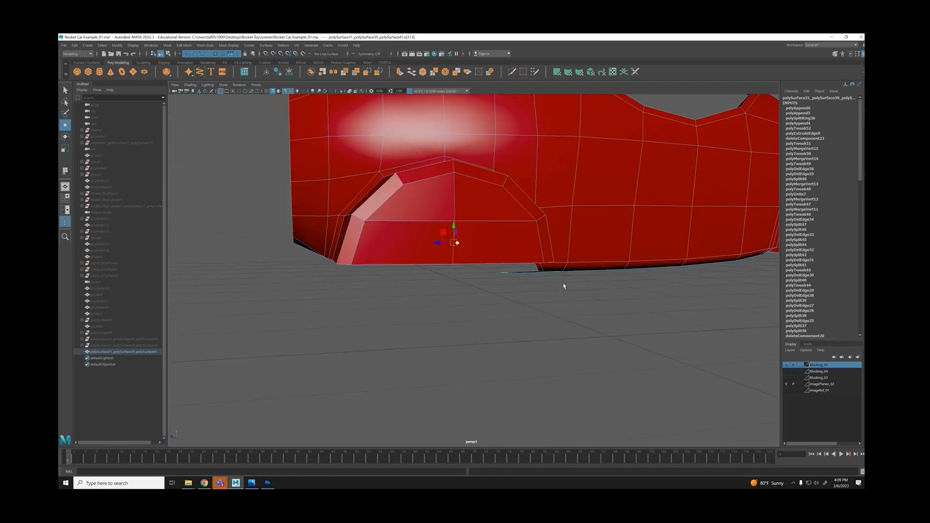
pyautogui.keyDown('alt'); pyautogui.moveTo(498, 250); pyautogui.dragTo(499, 253); pyautogui.keyUp('alt')
pyautogui.press('F11')
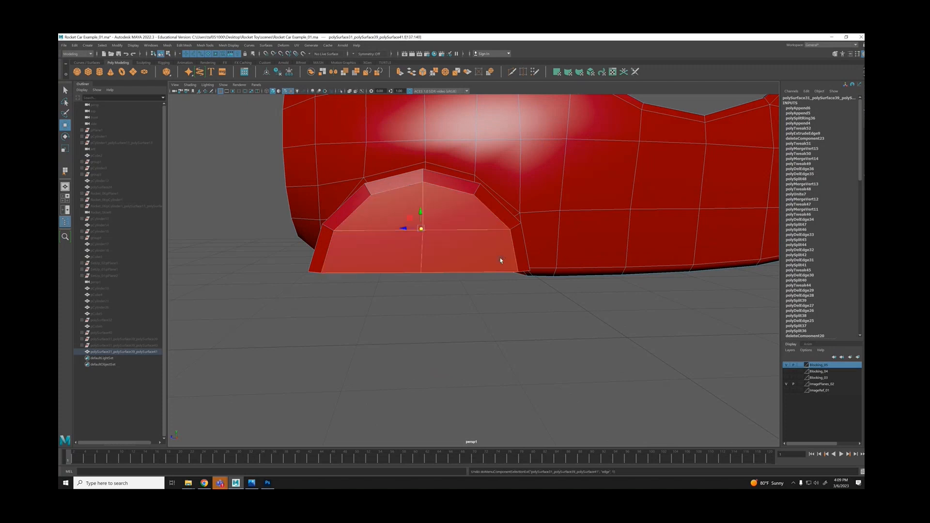
# Delete the four faces filling the front wheel arch opening while keeping the surrounding rim.
pyautogui.keyDown('shift'); pyautogui.click(499, 257); pyautogui.keyUp('shift')
pyautogui.keyDown('shift'); pyautogui.click(387, 213); pyautogui.keyUp('shift')
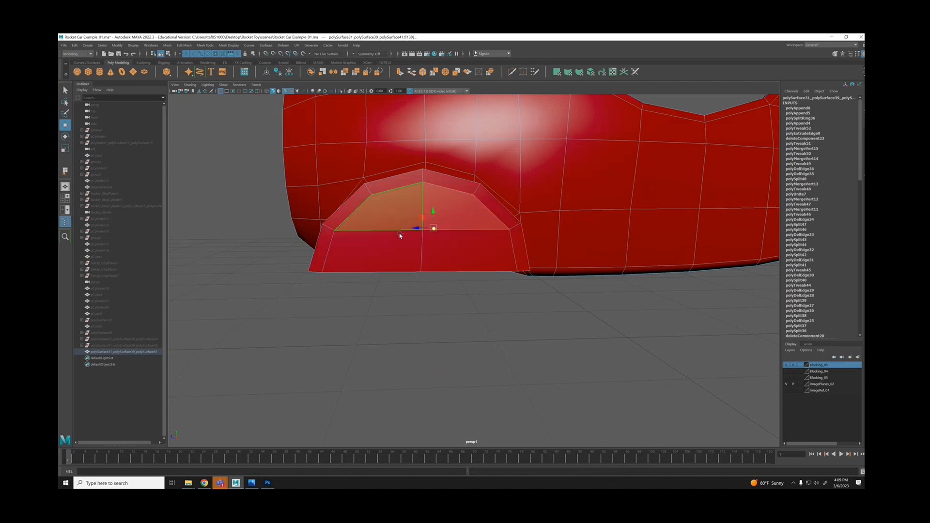
pyautogui.keyDown('shift'); pyautogui.click(378, 249); pyautogui.keyUp('shift')
pyautogui.press('Delete')
# Select the inner border edges of the front wheel arch rim.
pyautogui.keyDown('alt'); pyautogui.moveTo(495, 247); pyautogui.dragTo(521, 199); pyautogui.keyUp('alt')
pyautogui.moveTo(513, 178); pyautogui.dragTo(514, 169, button='right')
pyautogui.click(540, 216)
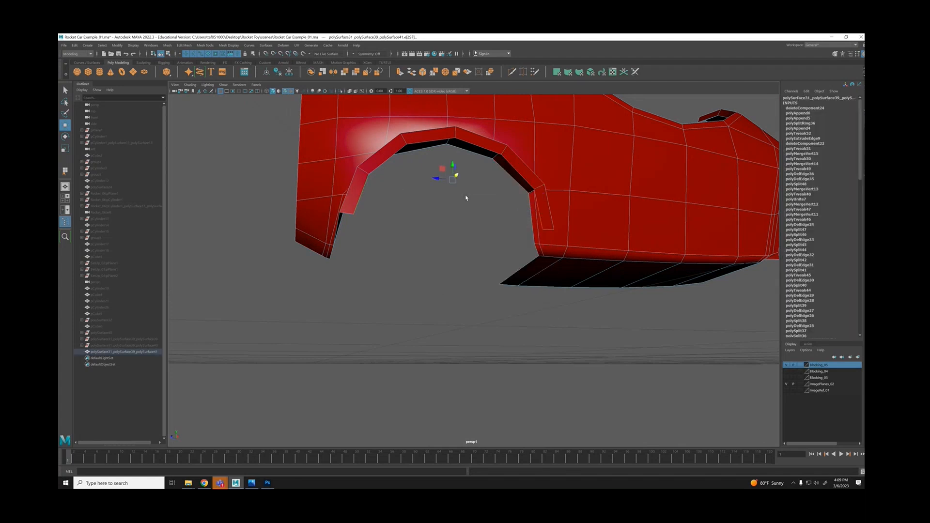
# Extrude the open inner edges of the front fender's arch and scale them inward toward the wheel centre.
pyautogui.keyDown('alt'); pyautogui.moveTo(467, 197); pyautogui.dragTo(480, 252); pyautogui.keyUp('alt')
pyautogui.hotkey('ctrl', 'e')
pyautogui.press('r')
pyautogui.press('w')
# Append a polygon across the base of the fender's side opening and split it with a central edge loop.
pyautogui.press('y')
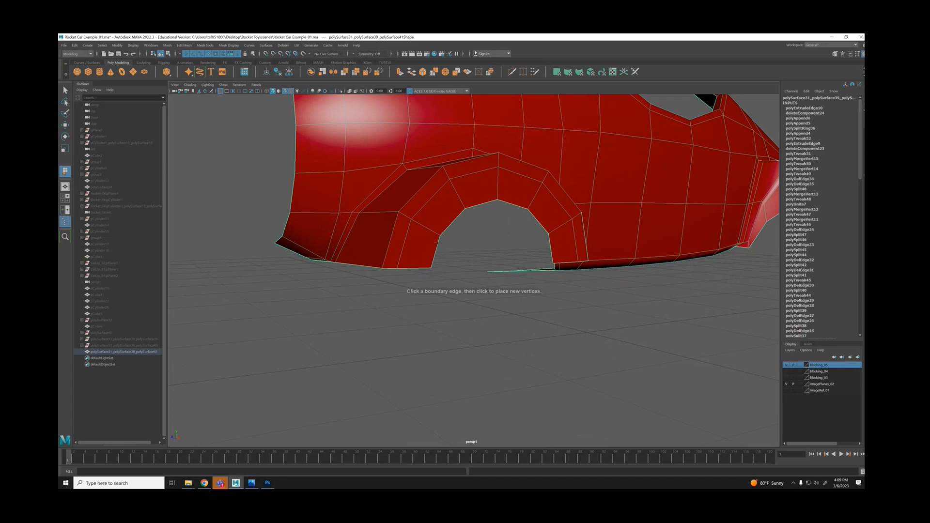
pyautogui.click(437, 242)
pyautogui.click(553, 242)
pyautogui.press('Return')
pyautogui.keyDown('alt'); pyautogui.moveTo(552, 242); pyautogui.dragTo(487, 256); pyautogui.keyUp('alt')
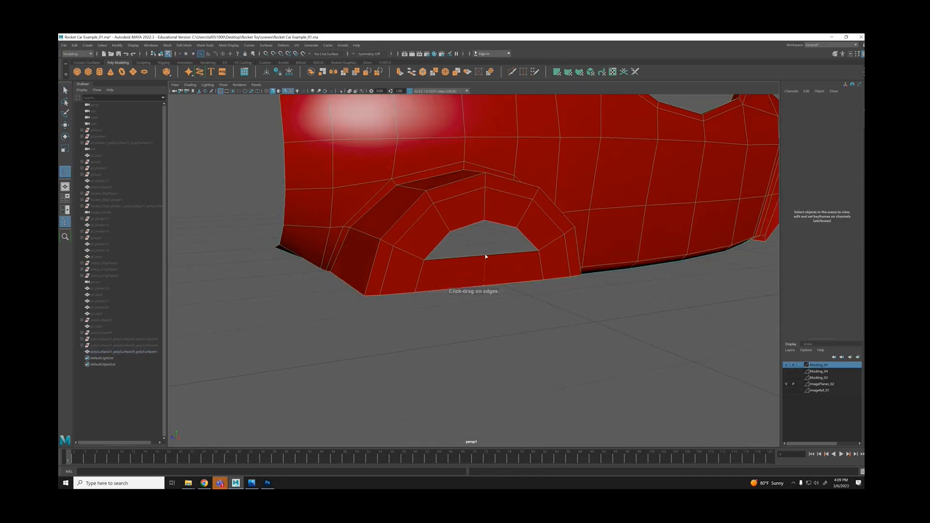
pyautogui.click(485, 256)
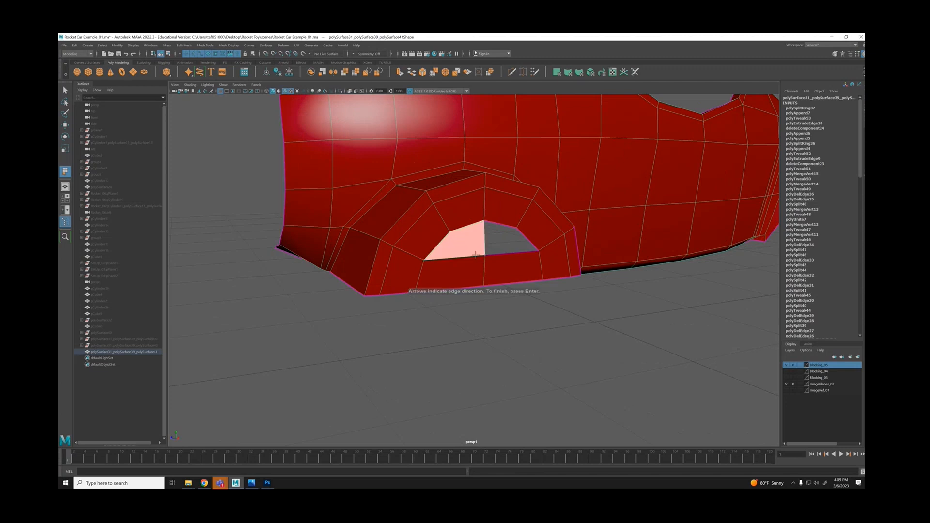
# Fill the two halves of the remaining half-round hole in the fender's side with appended polygons.
pyautogui.press('Return')
pyautogui.click(517, 252)
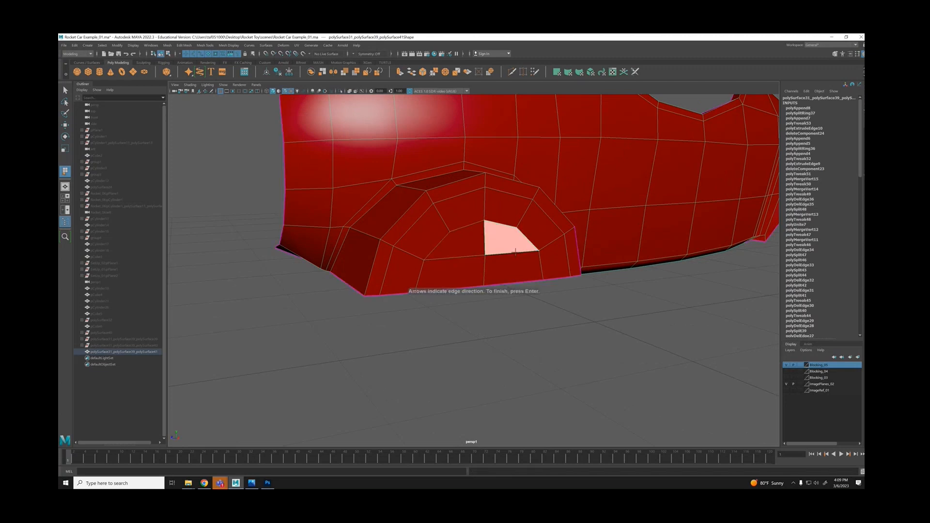
pyautogui.press('Return')
# Reposition the central vertex on the lower part of the fender's new side cap along one axis.
pyautogui.keyDown('alt'); pyautogui.moveTo(517, 252); pyautogui.dragTo(488, 194); pyautogui.keyUp('alt')
pyautogui.moveTo(431, 228); pyautogui.dragTo(433, 245, button='right')
pyautogui.press('w')
pyautogui.click(429, 245)
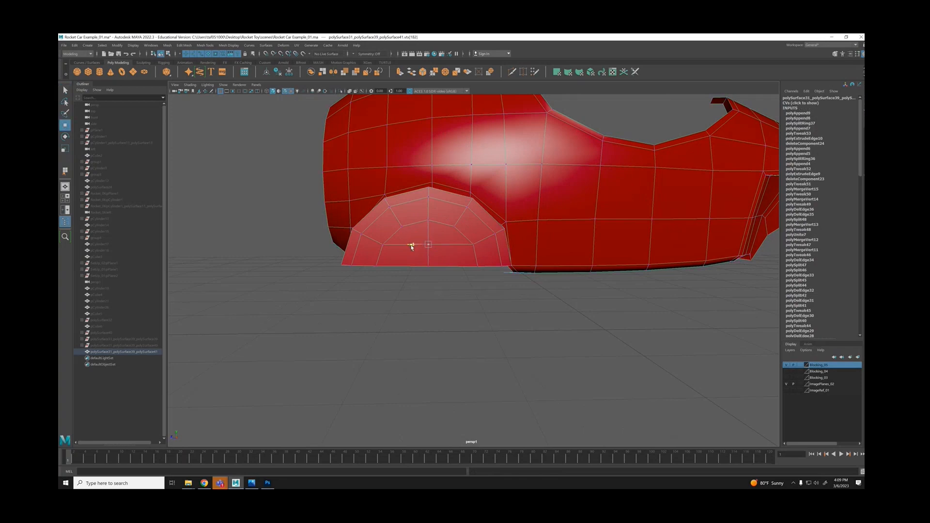
pyautogui.click(411, 247)
# Select the inner half-round faces of the fender's side cap and move them outward.
pyautogui.keyDown('alt'); pyautogui.moveTo(412, 247); pyautogui.dragTo(492, 262); pyautogui.keyUp('alt')
pyautogui.rightClick(492, 262)
pyautogui.moveTo(492, 262); pyautogui.dragTo(491, 279, button='right')
pyautogui.click(473, 267)
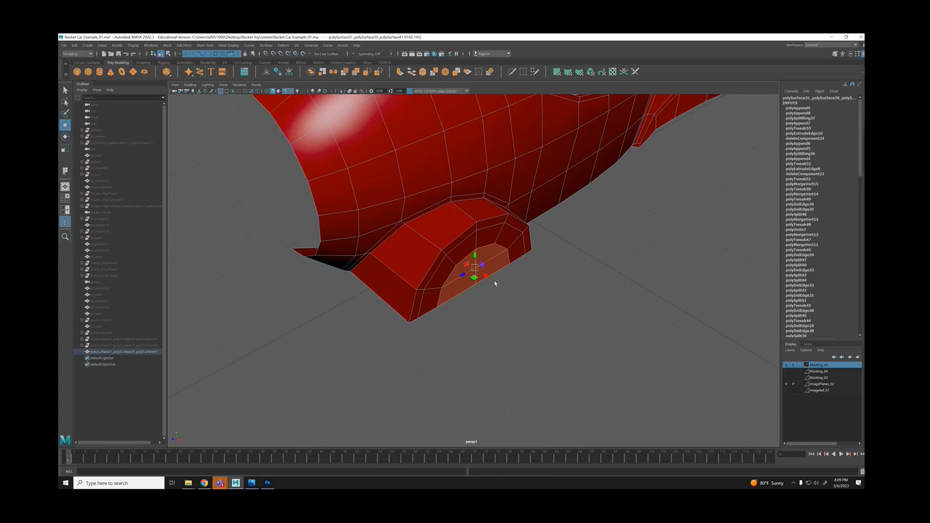
pyautogui.keyDown('alt'); pyautogui.moveTo(495, 280); pyautogui.dragTo(527, 276); pyautogui.keyUp('alt')
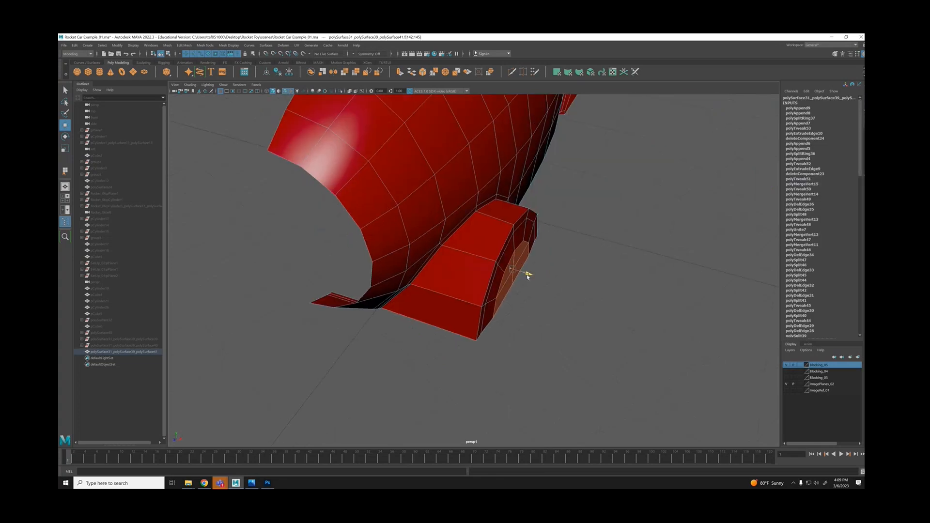
# Adjust the fender side cap's edges, moving the surrounding edge loop slightly outward to round the profile.
pyautogui.moveTo(561, 261); pyautogui.dragTo(560, 242, button='right')
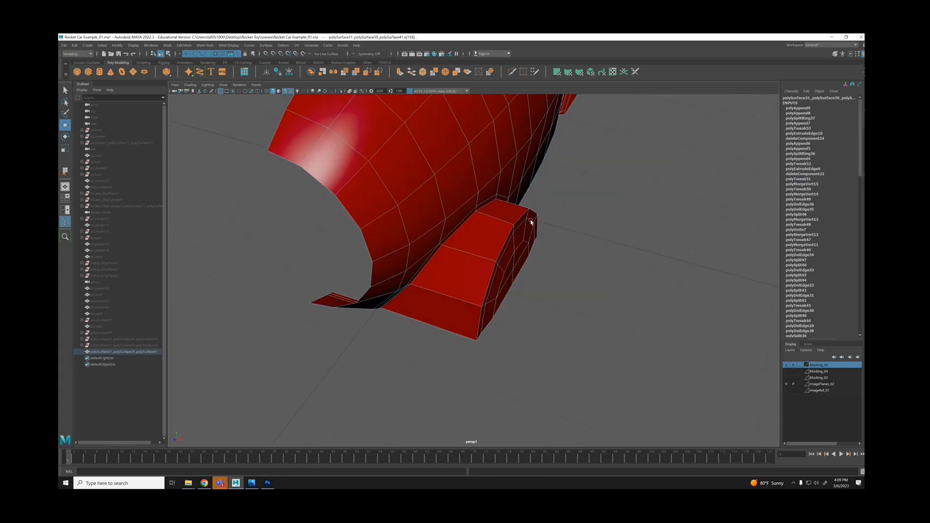
pyautogui.moveTo(529, 266)
pyautogui.mouseDown()
pyautogui.moveTo(537, 296)
pyautogui.moveTo(515, 284)
pyautogui.moveTo(537, 261)
pyautogui.mouseUp()
pyautogui.doubleClick(509, 219)
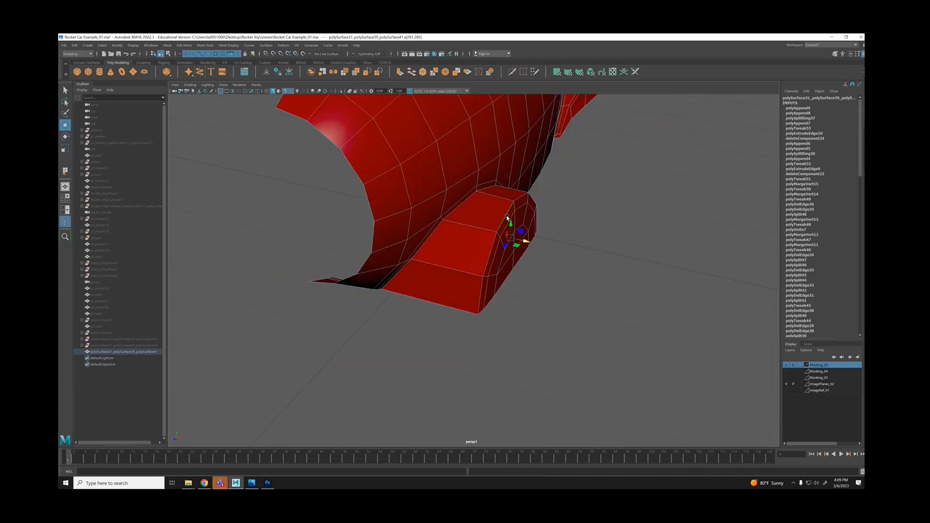
pyautogui.keyDown('alt'); pyautogui.moveTo(509, 219); pyautogui.dragTo(517, 246); pyautogui.keyUp('alt')
pyautogui.moveTo(540, 211); pyautogui.dragTo(537, 212)
pyautogui.click(579, 242)
# Nudge the central vertices on the fender's side cap outward to round it off.
pyautogui.keyDown('alt'); pyautogui.moveTo(579, 241); pyautogui.dragTo(446, 244); pyautogui.keyUp('alt')
pyautogui.keyDown('alt'); pyautogui.moveTo(446, 244); pyautogui.dragTo(442, 266, button='right'); pyautogui.keyUp('alt')
pyautogui.click(463, 232)
pyautogui.moveTo(462, 253); pyautogui.dragTo(463, 254)
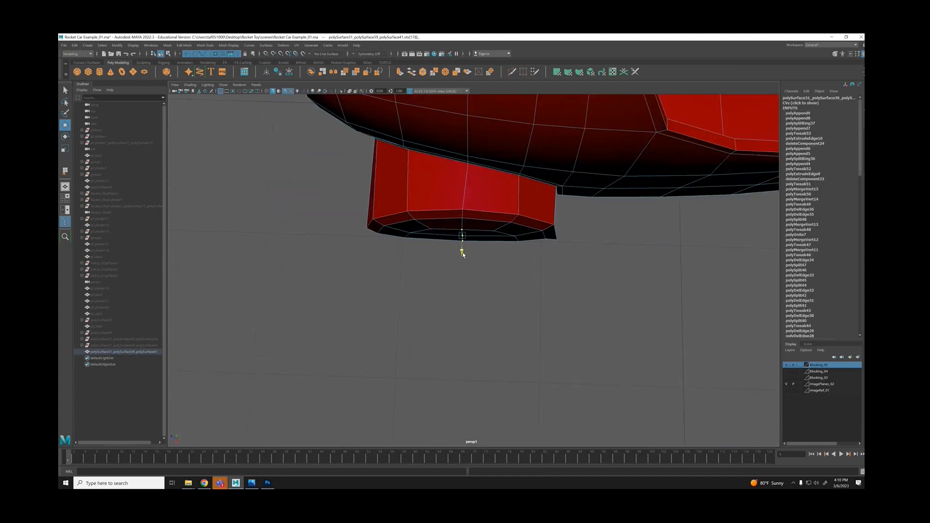
pyautogui.click(517, 237)
pyautogui.moveTo(462, 255); pyautogui.dragTo(461, 256)
pyautogui.click(559, 299)
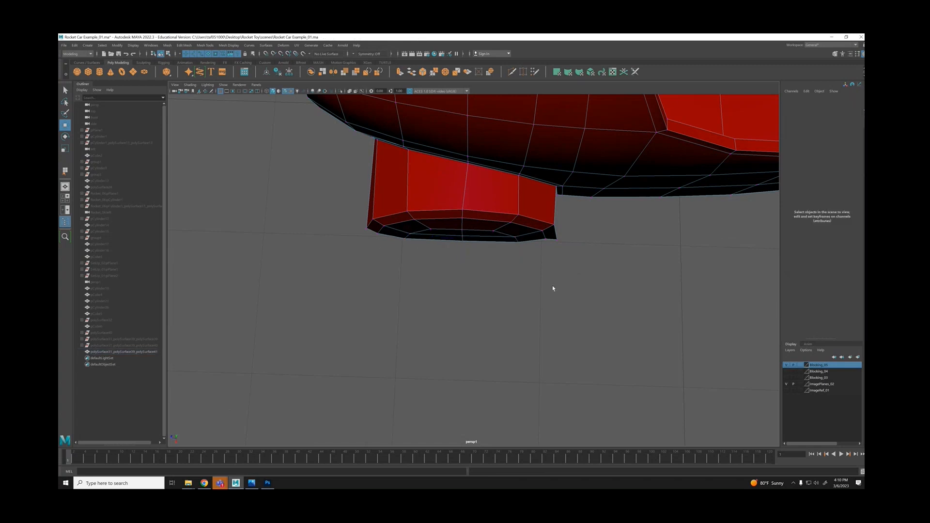
# Close the gap between the front fender's rear edge and the car body with an appended polygon.
pyautogui.keyDown('alt'); pyautogui.moveTo(552, 285); pyautogui.dragTo(573, 267); pyautogui.keyUp('alt')
pyautogui.press('3')
pyautogui.moveTo(532, 194); pyautogui.dragTo(555, 186, button='right')
pyautogui.click(538, 185)
pyautogui.keyDown('alt'); pyautogui.moveTo(537, 185); pyautogui.dragTo(488, 254); pyautogui.keyUp('alt')
pyautogui.click(569, 279)
pyautogui.moveTo(569, 279)
pyautogui.keyDown('alt'); pyautogui.mouseDown()
pyautogui.moveTo(544, 251)
pyautogui.moveTo(592, 276)
pyautogui.moveTo(596, 263)
pyautogui.moveTo(558, 276)
pyautogui.mouseUp(); pyautogui.keyUp('alt')
pyautogui.press('y')
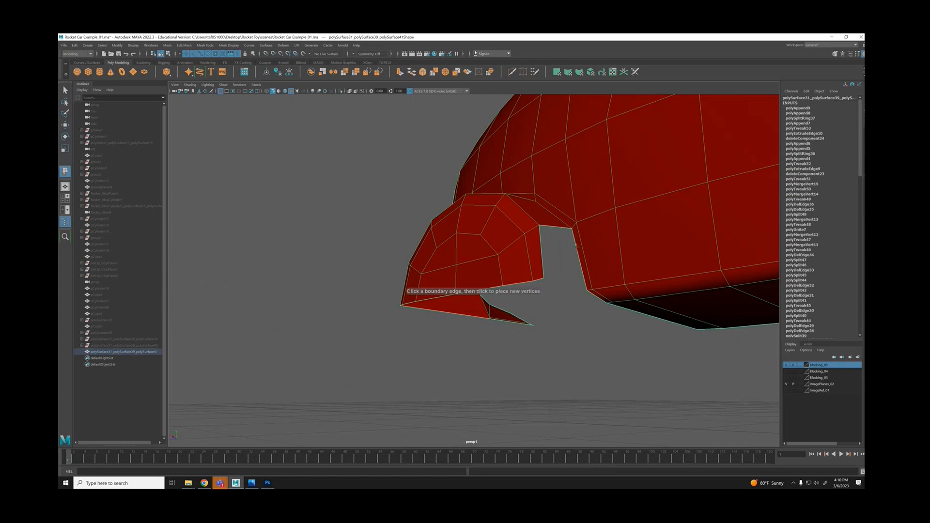
pyautogui.click(577, 247)
pyautogui.click(542, 253)
pyautogui.press('Return')
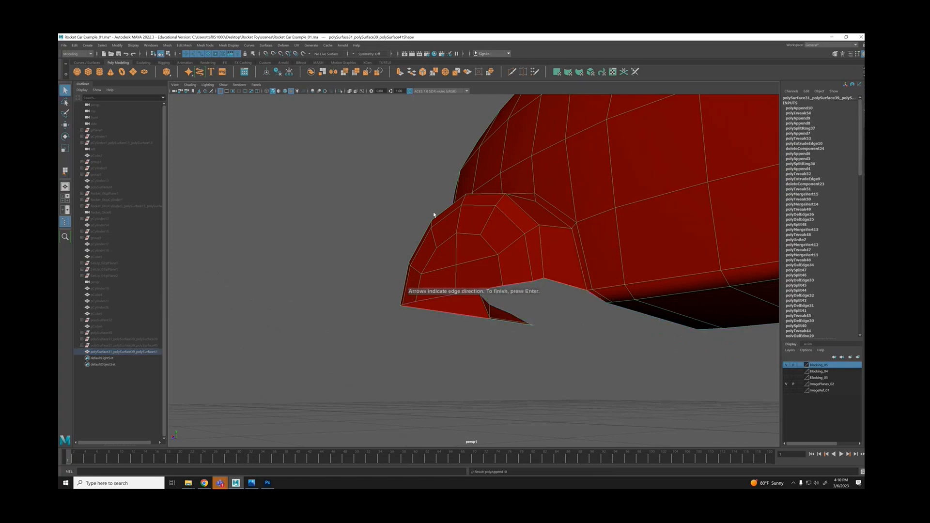
# Set the Insert Edge Loop tool to Equal distance from edge and undo the trial loops on the front fender.
pyautogui.keyDown('alt'); pyautogui.moveTo(434, 215); pyautogui.dragTo(447, 247); pyautogui.keyUp('alt')
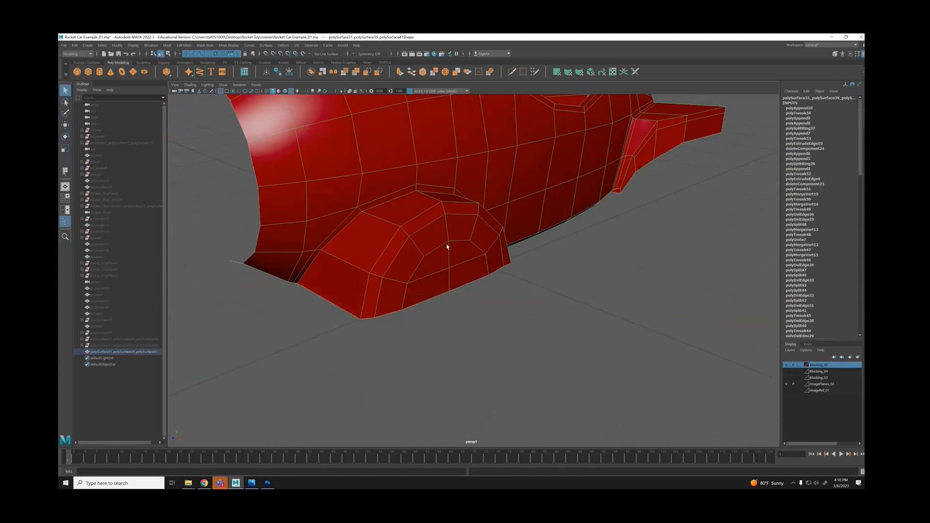
pyautogui.press('4')
pyautogui.press('5')
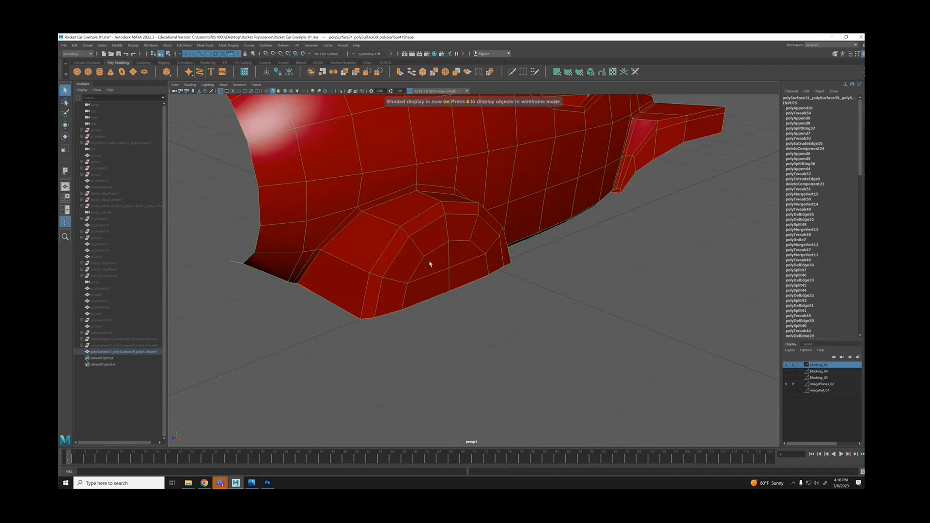
pyautogui.moveTo(460, 257)
pyautogui.keyDown('alt'); pyautogui.mouseDown()
pyautogui.moveTo(401, 258)
pyautogui.moveTo(409, 247)
pyautogui.moveTo(490, 285)
pyautogui.moveTo(488, 240)
pyautogui.moveTo(410, 131)
pyautogui.mouseUp(); pyautogui.keyUp('alt')
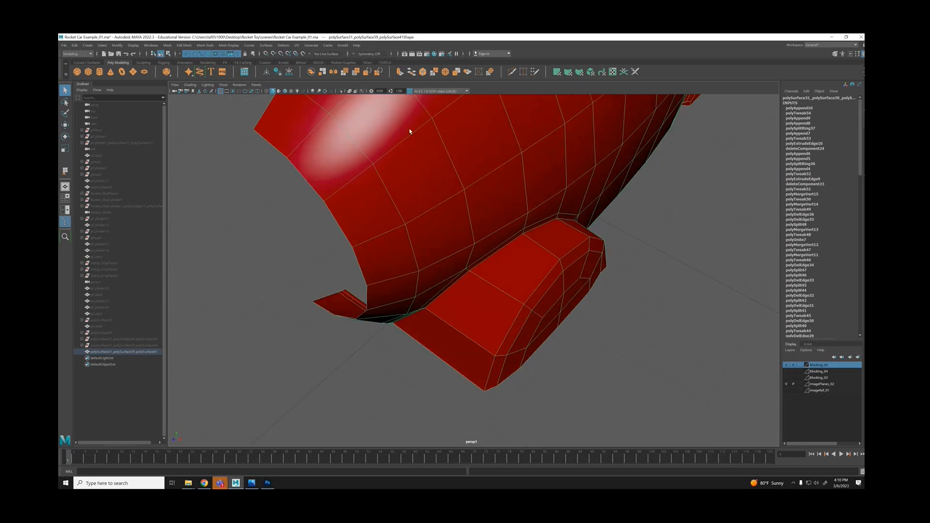
pyautogui.click(204, 45)
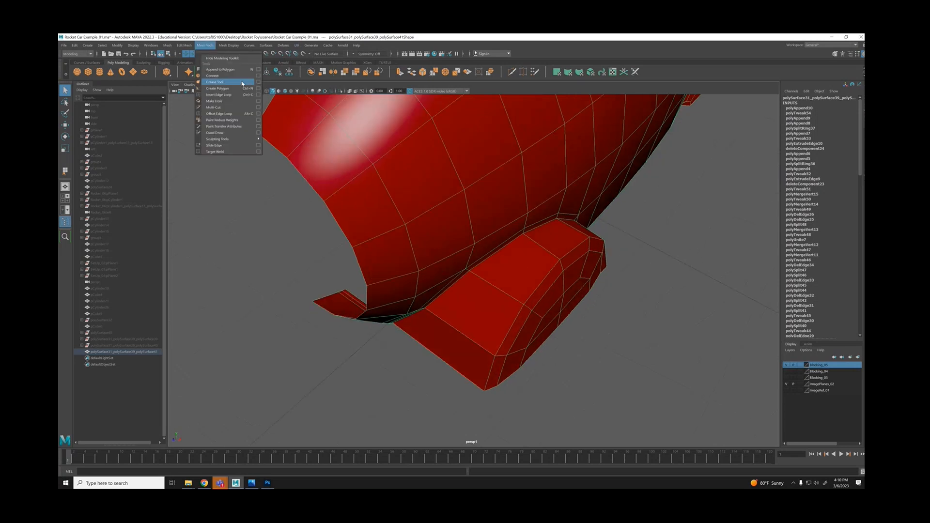
pyautogui.click(258, 94)
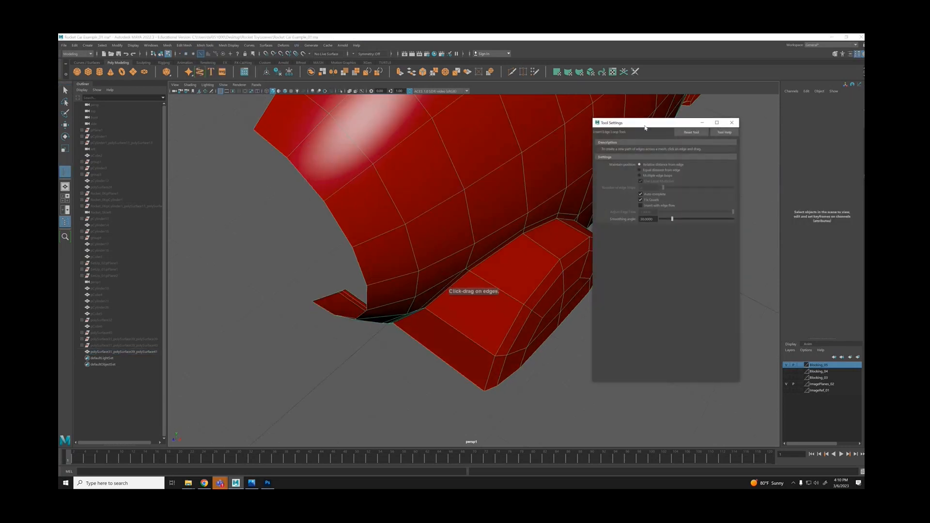
pyautogui.moveTo(645, 127); pyautogui.dragTo(699, 104)
pyautogui.moveTo(544, 248); pyautogui.dragTo(547, 221)
pyautogui.click(694, 147)
pyautogui.hotkey('ctrl', 'z')
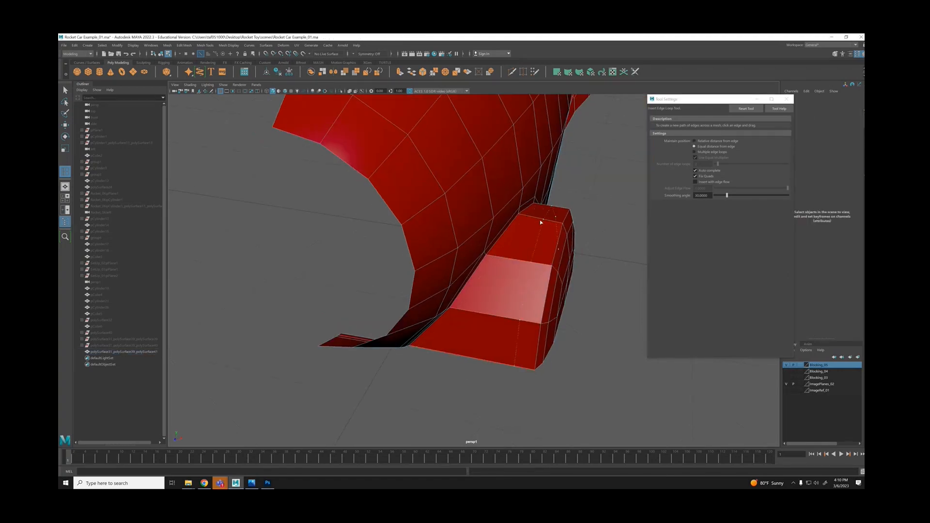
pyautogui.hotkey('ctrl', 'z')
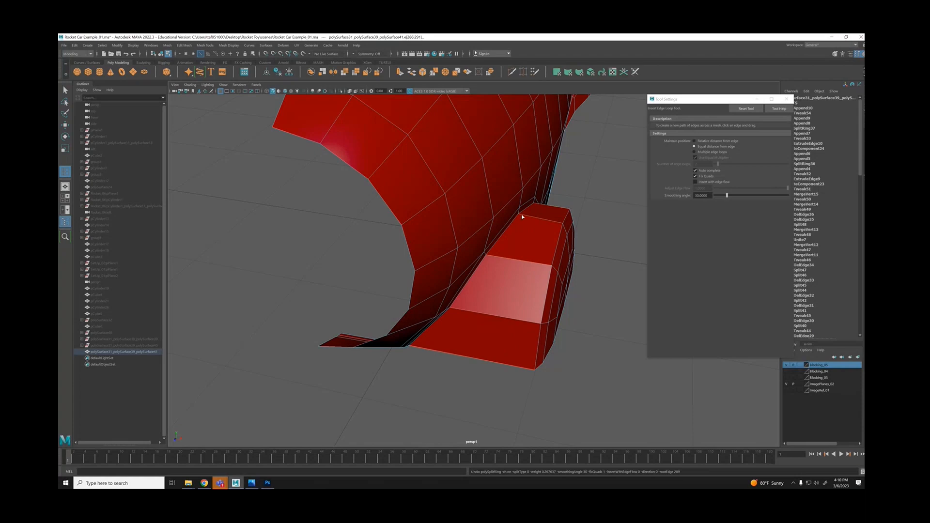
# Insert an edge loop across the top of the front fender close to where it joins the body.
pyautogui.moveTo(522, 216); pyautogui.dragTo(448, 208)
pyautogui.press('q')
pyautogui.click(416, 208)
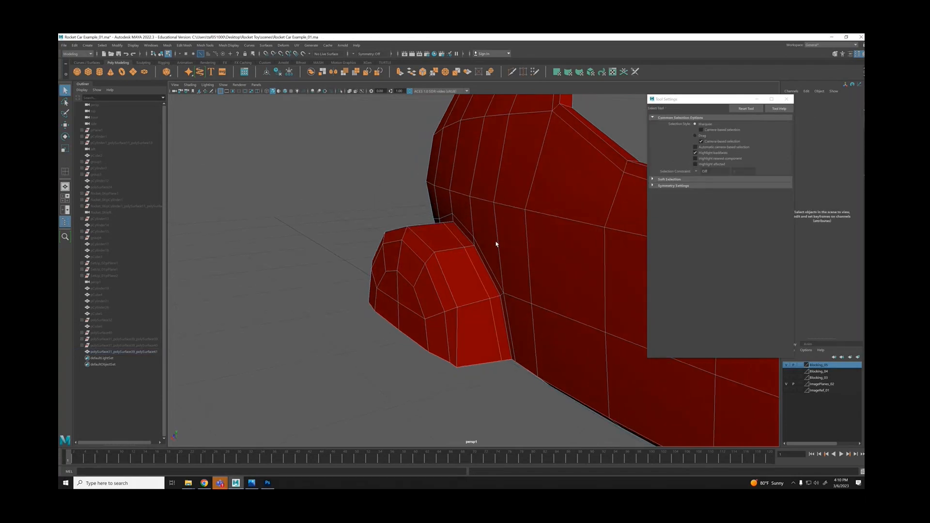
# Insert another edge loop across the front fender near its outer rim.
pyautogui.keyDown('alt'); pyautogui.moveTo(486, 269); pyautogui.dragTo(576, 232); pyautogui.keyUp('alt')
pyautogui.keyDown('alt'); pyautogui.moveTo(576, 232); pyautogui.dragTo(555, 219, button='middle'); pyautogui.keyUp('alt')
pyautogui.keyDown('alt'); pyautogui.moveTo(554, 219); pyautogui.dragTo(522, 235); pyautogui.keyUp('alt')
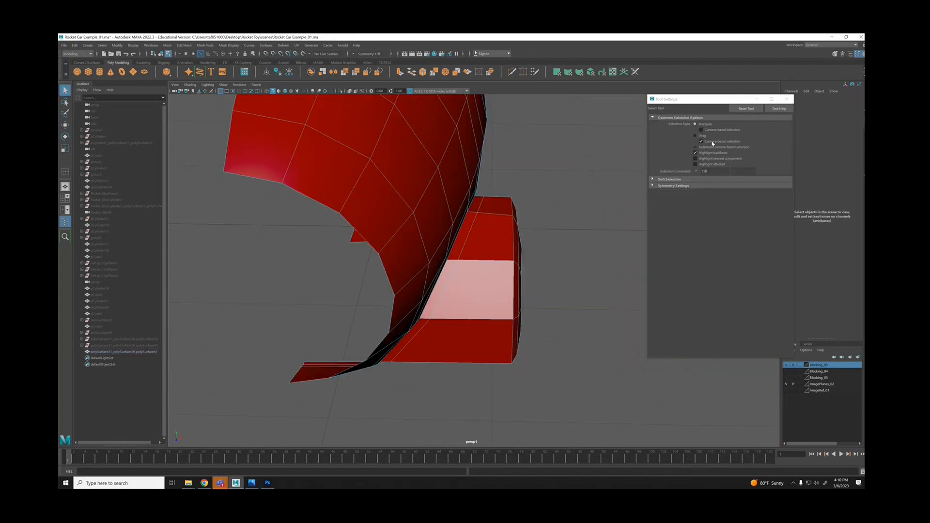
pyautogui.press('y')
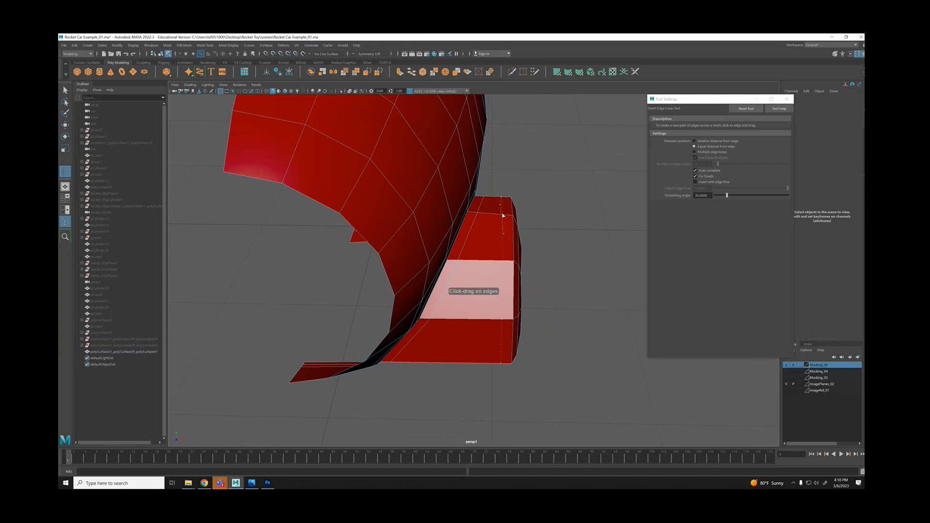
pyautogui.moveTo(502, 216); pyautogui.dragTo(503, 216)
pyautogui.press('q')
pyautogui.click(542, 182)
# Turn on smooth preview for the car body and close the tool settings.
pyautogui.keyDown('alt'); pyautogui.moveTo(542, 183); pyautogui.dragTo(519, 178); pyautogui.keyUp('alt')
pyautogui.moveTo(504, 239); pyautogui.dragTo(451, 200, button='right')
pyautogui.press('3')
pyautogui.click(538, 306)
pyautogui.keyDown('alt'); pyautogui.moveTo(451, 200); pyautogui.dragTo(433, 209); pyautogui.keyUp('alt')
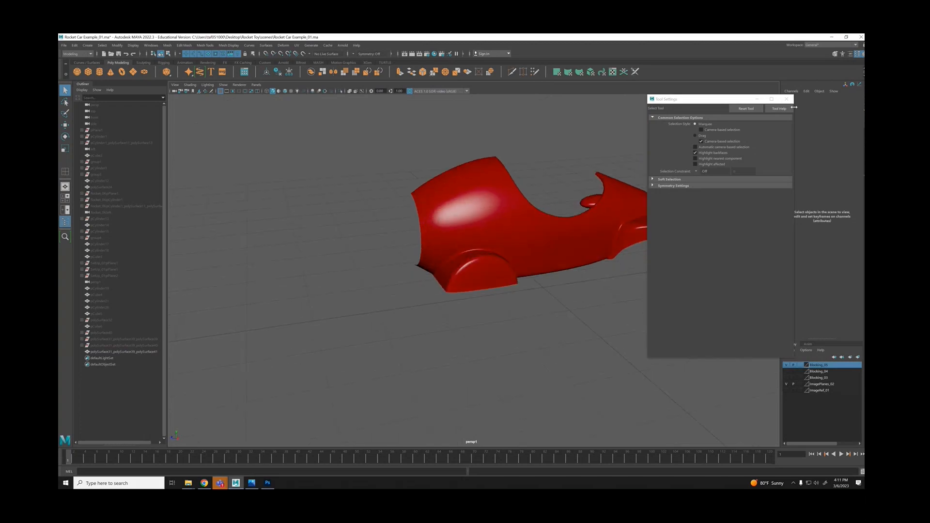
pyautogui.click(786, 99)
# Unhide all hidden parts, turn on textured display and compare the smoothed car with the reference images.
pyautogui.hotkey('ctrl', 'shift', 'h')
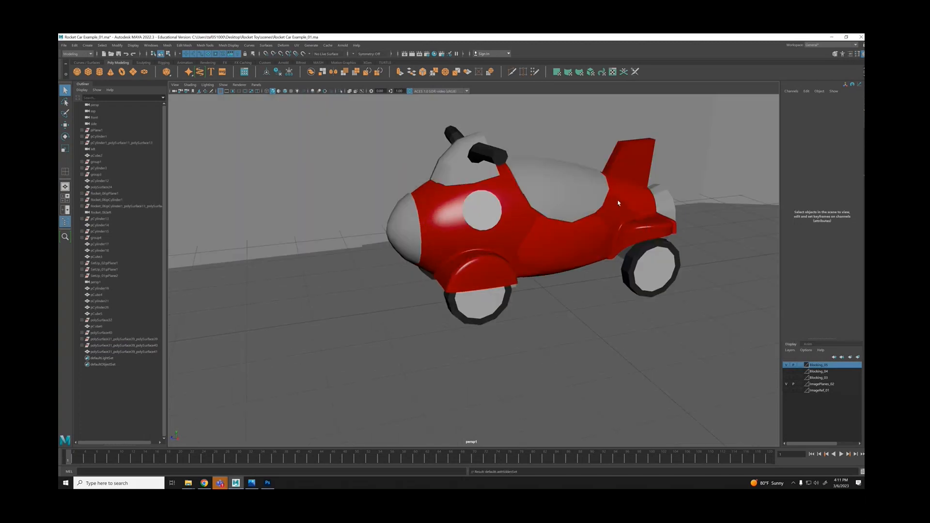
pyautogui.press('6')
pyautogui.keyDown('alt'); pyautogui.moveTo(553, 205); pyautogui.dragTo(531, 228); pyautogui.keyUp('alt')
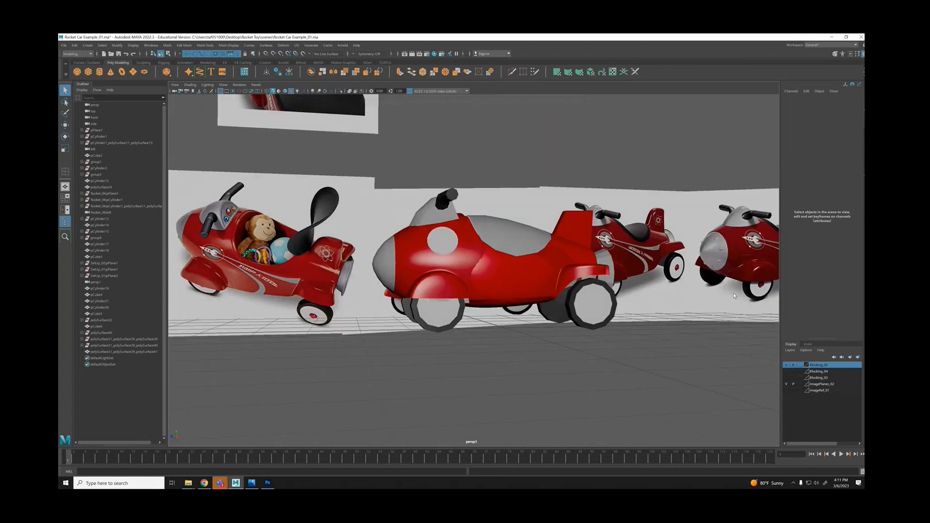
pyautogui.keyDown('alt'); pyautogui.moveTo(761, 273); pyautogui.dragTo(586, 291); pyautogui.keyUp('alt')
pyautogui.keyDown('alt'); pyautogui.moveTo(428, 289); pyautogui.dragTo(642, 213); pyautogui.keyUp('alt')
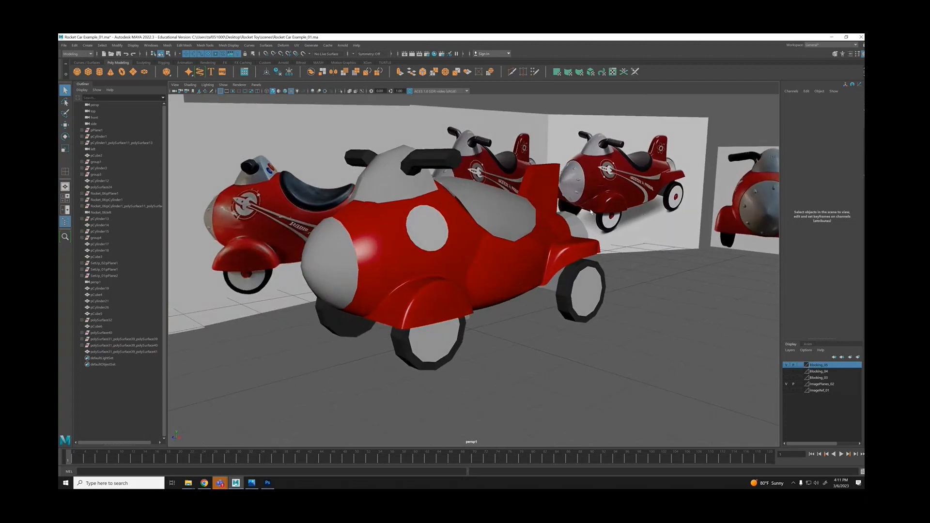
pyautogui.keyDown('alt'); pyautogui.moveTo(568, 197); pyautogui.dragTo(502, 224); pyautogui.keyUp('alt')
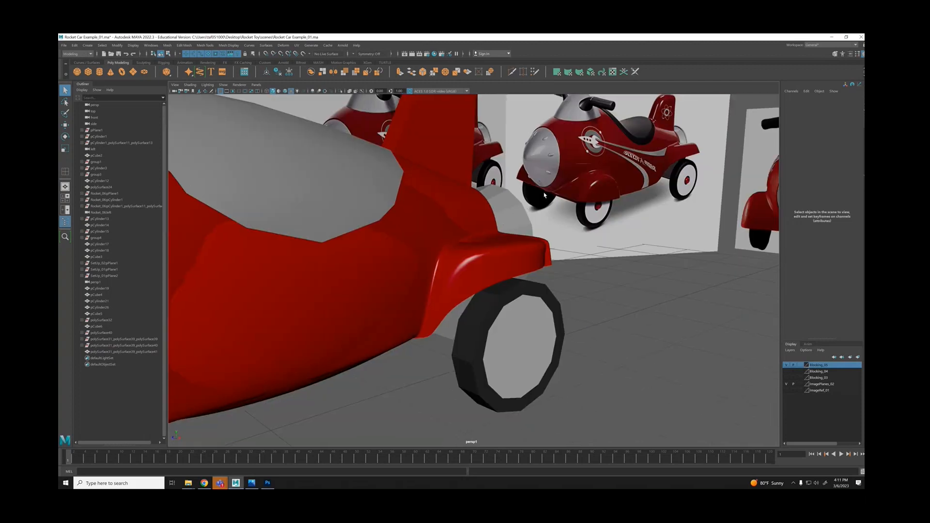
pyautogui.keyDown('alt'); pyautogui.moveTo(555, 196); pyautogui.dragTo(424, 295, button='right'); pyautogui.keyUp('alt')
pyautogui.keyDown('alt'); pyautogui.moveTo(423, 295); pyautogui.dragTo(457, 293, button='middle'); pyautogui.keyUp('alt')
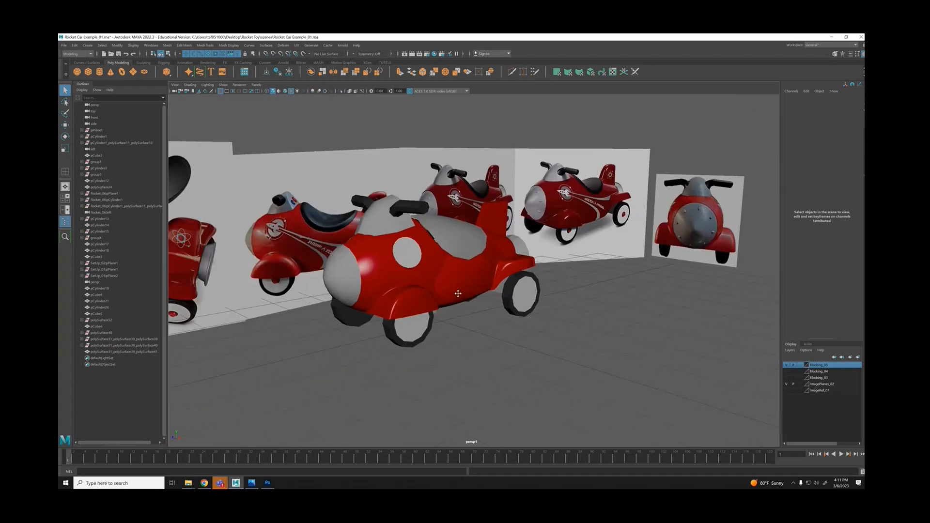
pyautogui.moveTo(426, 292)
pyautogui.keyDown('alt'); pyautogui.mouseDown()
pyautogui.moveTo(394, 304)
pyautogui.moveTo(411, 299)
pyautogui.mouseUp(); pyautogui.keyUp('alt')
# Return the body to unsmoothed display and reposition the vertices on its lower border ahead of the front fender.
pyautogui.click(411, 300)
pyautogui.keyDown('alt'); pyautogui.moveTo(412, 299); pyautogui.dragTo(487, 292, button='right'); pyautogui.keyUp('alt')
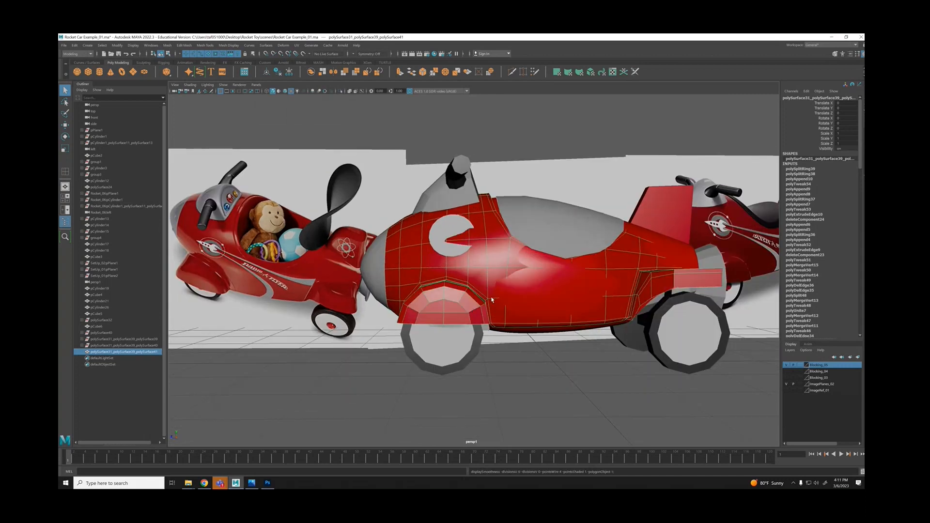
pyautogui.keyDown('alt'); pyautogui.moveTo(487, 293); pyautogui.dragTo(513, 310); pyautogui.keyUp('alt')
pyautogui.keyDown('alt'); pyautogui.moveTo(513, 310); pyautogui.dragTo(546, 293, button='right'); pyautogui.keyUp('alt')
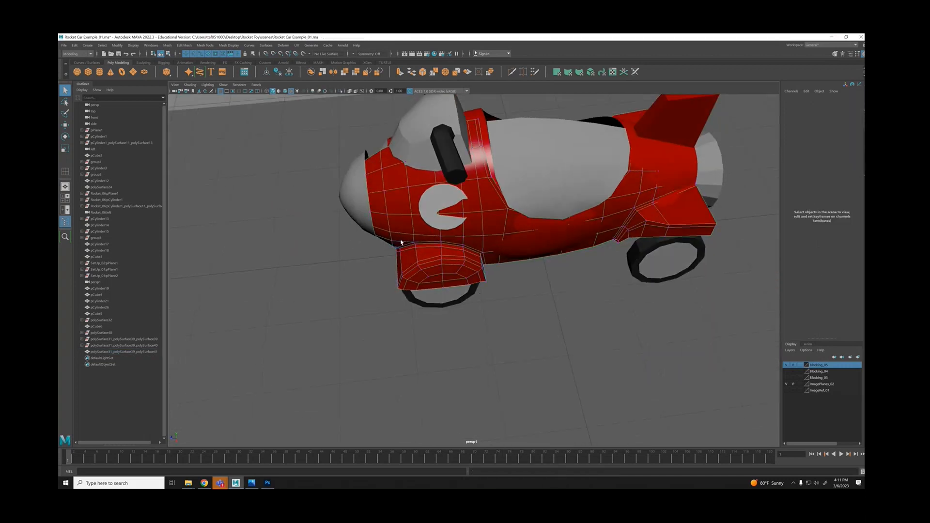
pyautogui.keyDown('alt'); pyautogui.moveTo(398, 249); pyautogui.dragTo(393, 216); pyautogui.keyUp('alt')
pyautogui.moveTo(408, 332); pyautogui.dragTo(410, 334)
pyautogui.keyDown('alt'); pyautogui.moveTo(409, 335); pyautogui.dragTo(481, 304); pyautogui.keyUp('alt')
pyautogui.keyDown('alt'); pyautogui.moveTo(364, 321); pyautogui.dragTo(447, 283); pyautogui.keyUp('alt')
pyautogui.press('w')
pyautogui.moveTo(446, 282); pyautogui.dragTo(443, 283, button='middle')
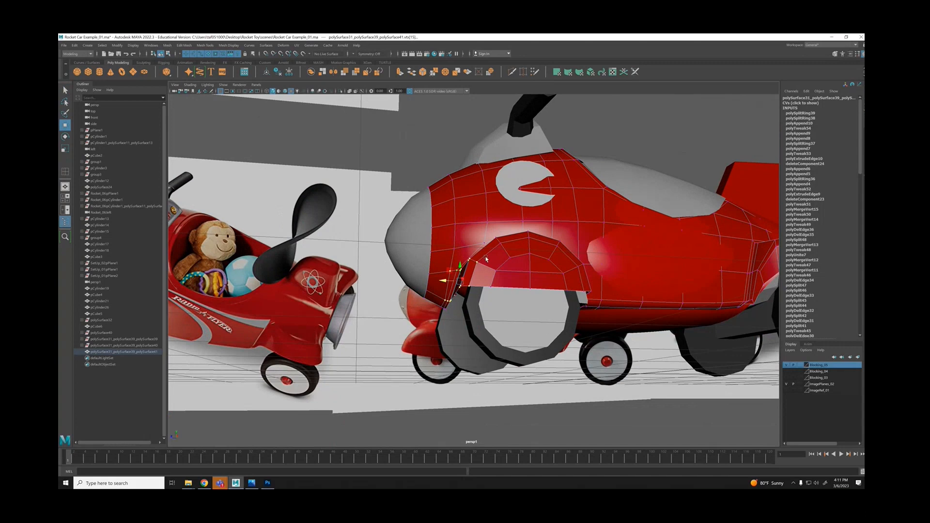
pyautogui.keyDown('alt'); pyautogui.moveTo(486, 259); pyautogui.dragTo(484, 281); pyautogui.keyUp('alt')
pyautogui.click(438, 264)
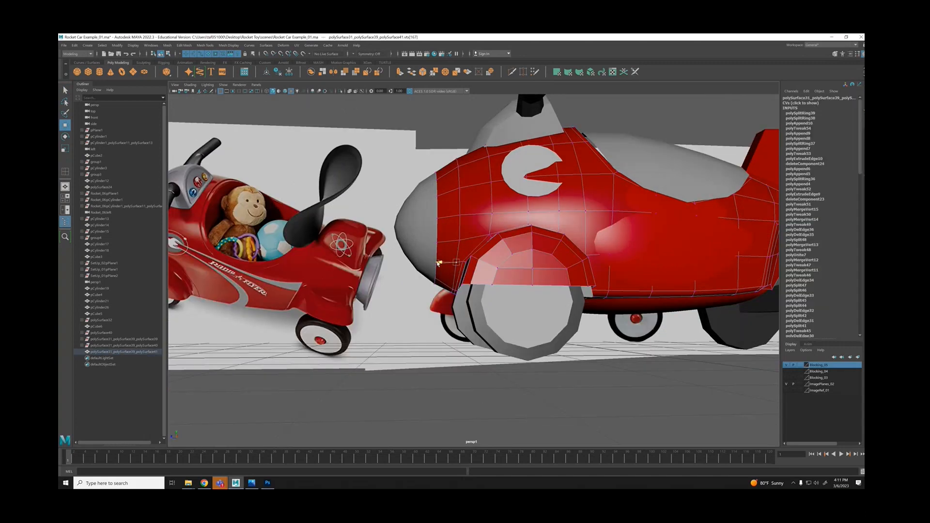
# Select the vertices on the body's lower edge just behind the front fender and shift them along the body.
pyautogui.click(548, 370)
pyautogui.keyDown('alt'); pyautogui.moveTo(548, 370); pyautogui.dragTo(608, 310); pyautogui.keyUp('alt')
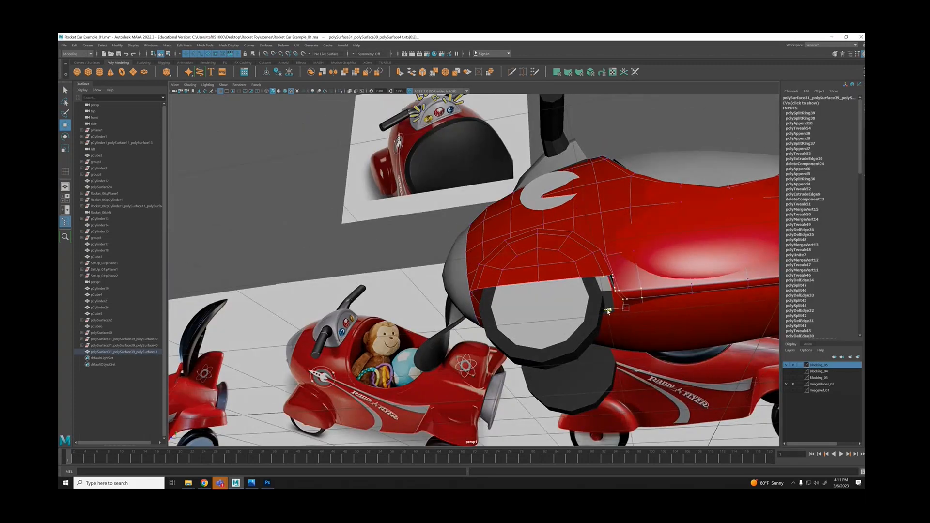
pyautogui.keyDown('alt'); pyautogui.moveTo(646, 233); pyautogui.dragTo(653, 368); pyautogui.keyUp('alt')
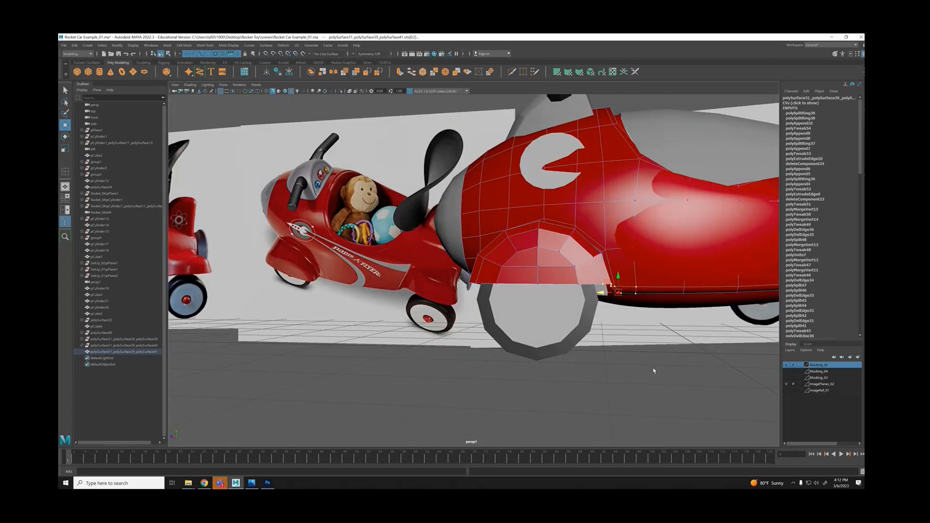
# Leave vertex editing and inspect the body and front fender from the side, front and below against the references.
pyautogui.click(653, 368)
pyautogui.keyDown('alt'); pyautogui.moveTo(521, 251); pyautogui.dragTo(452, 248); pyautogui.keyUp('alt')
pyautogui.moveTo(452, 248); pyautogui.dragTo(480, 238, button='right')
pyautogui.click(576, 333)
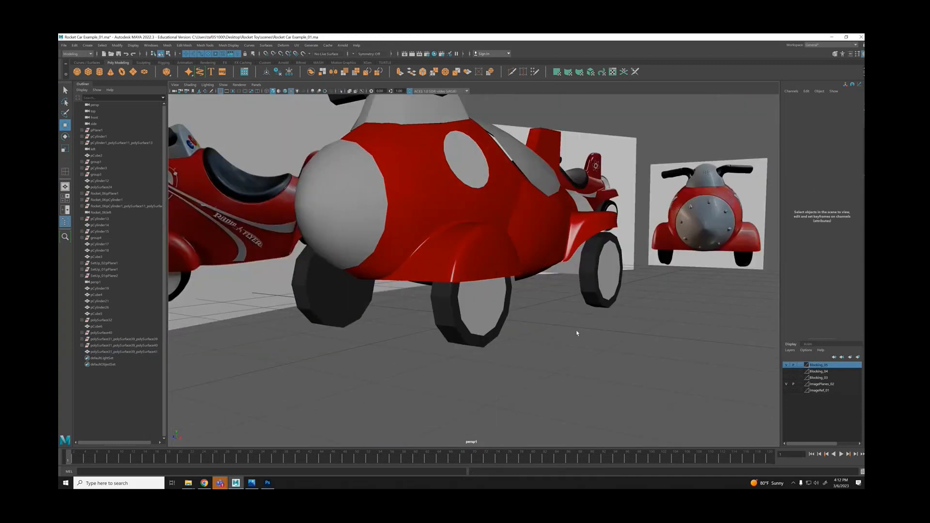
pyautogui.keyDown('alt'); pyautogui.moveTo(577, 332); pyautogui.dragTo(521, 281, button='right'); pyautogui.keyUp('alt')
pyautogui.keyDown('alt'); pyautogui.moveTo(525, 257); pyautogui.dragTo(517, 311); pyautogui.keyUp('alt')
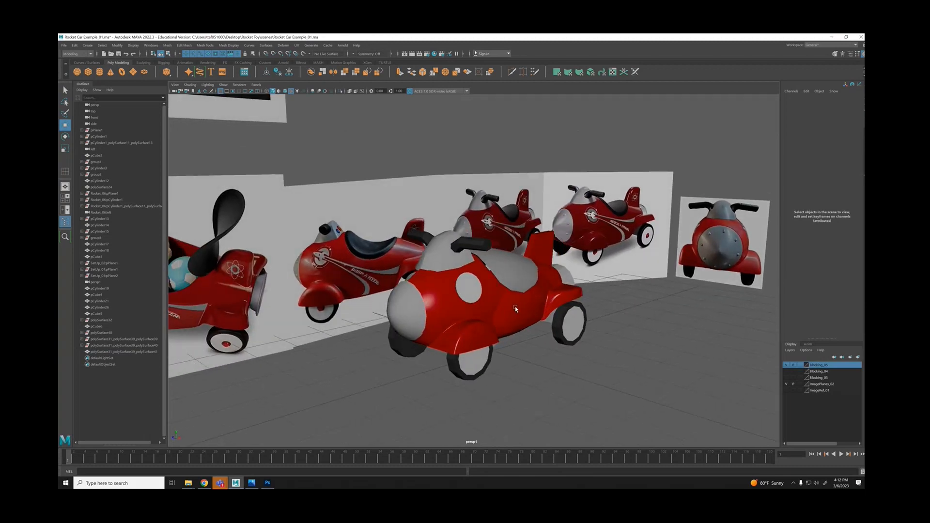
pyautogui.keyDown('alt'); pyautogui.moveTo(451, 325); pyautogui.dragTo(490, 285); pyautogui.keyUp('alt')
pyautogui.keyDown('alt'); pyautogui.moveTo(490, 285); pyautogui.dragTo(530, 286, button='right'); pyautogui.keyUp('alt')
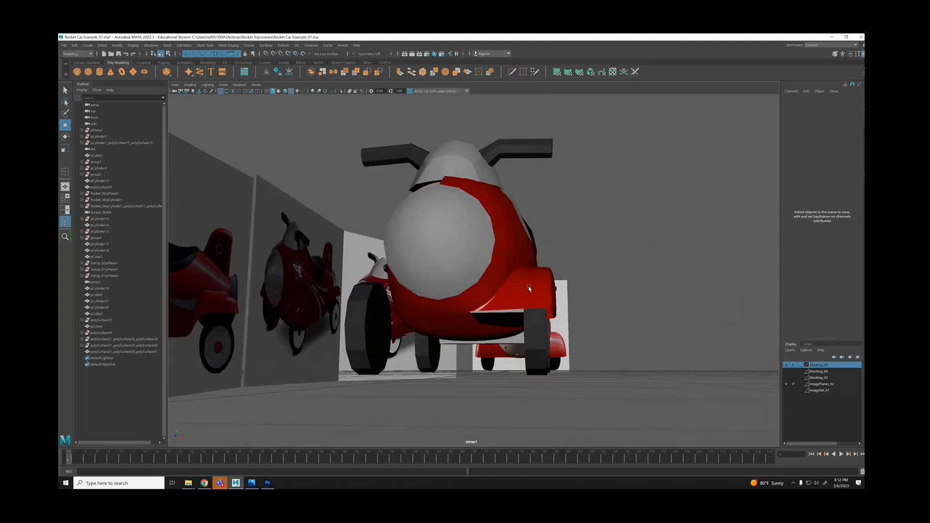
# Return the body to unsmoothed display and reposition the vertices at its lower front corner ahead of the front fender.
pyautogui.press('1')
pyautogui.moveTo(530, 287); pyautogui.dragTo(417, 271)
pyautogui.keyDown('alt'); pyautogui.moveTo(417, 272); pyautogui.dragTo(426, 310, button='right'); pyautogui.keyUp('alt')
pyautogui.keyDown('alt'); pyautogui.moveTo(427, 313); pyautogui.dragTo(422, 314); pyautogui.keyUp('alt')
pyautogui.moveTo(404, 329); pyautogui.dragTo(381, 327, button='right')
pyautogui.moveTo(421, 363); pyautogui.dragTo(421, 363)
pyautogui.keyDown('alt'); pyautogui.moveTo(421, 352); pyautogui.dragTo(524, 325); pyautogui.keyUp('alt')
pyautogui.keyDown('alt'); pyautogui.moveTo(518, 330); pyautogui.dragTo(515, 332); pyautogui.keyUp('alt')
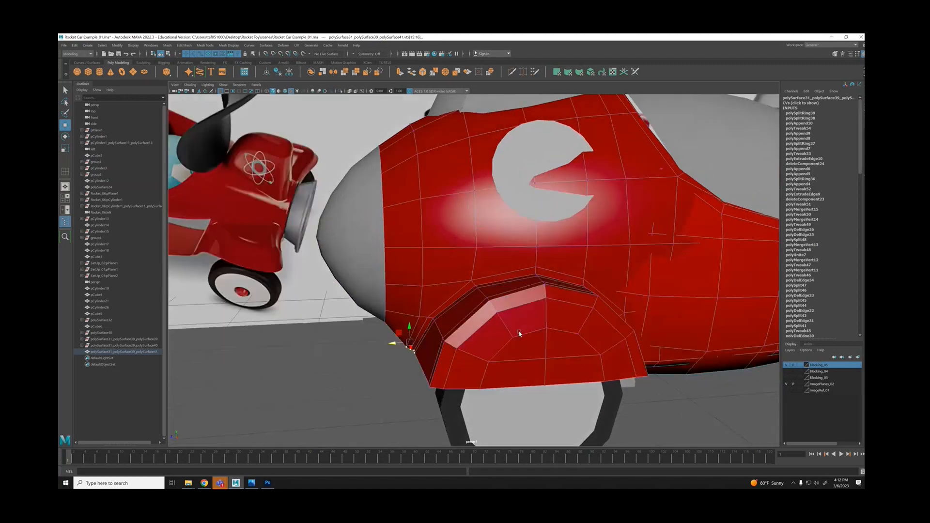
pyautogui.keyDown('alt'); pyautogui.moveTo(415, 315); pyautogui.dragTo(402, 321); pyautogui.keyUp('alt')
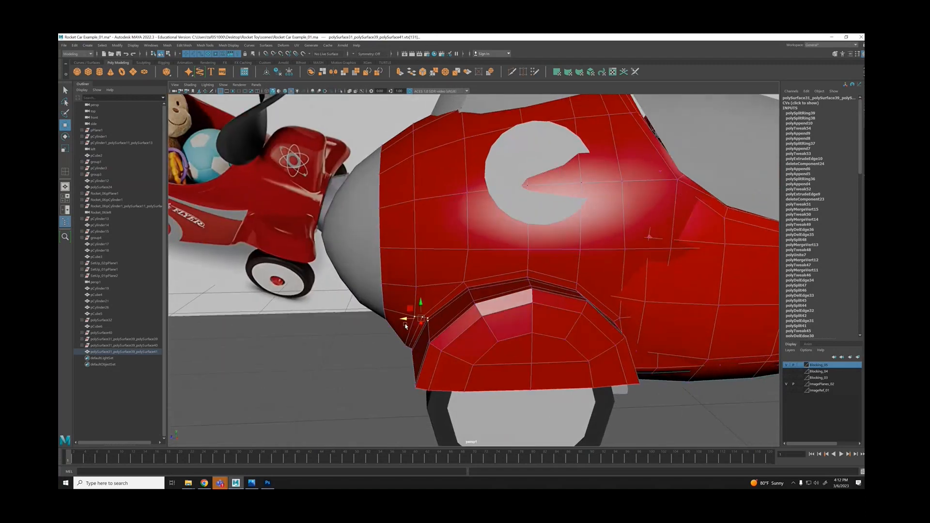
pyautogui.click(414, 287)
pyautogui.keyDown('alt'); pyautogui.moveTo(398, 288); pyautogui.dragTo(461, 301); pyautogui.keyUp('alt')
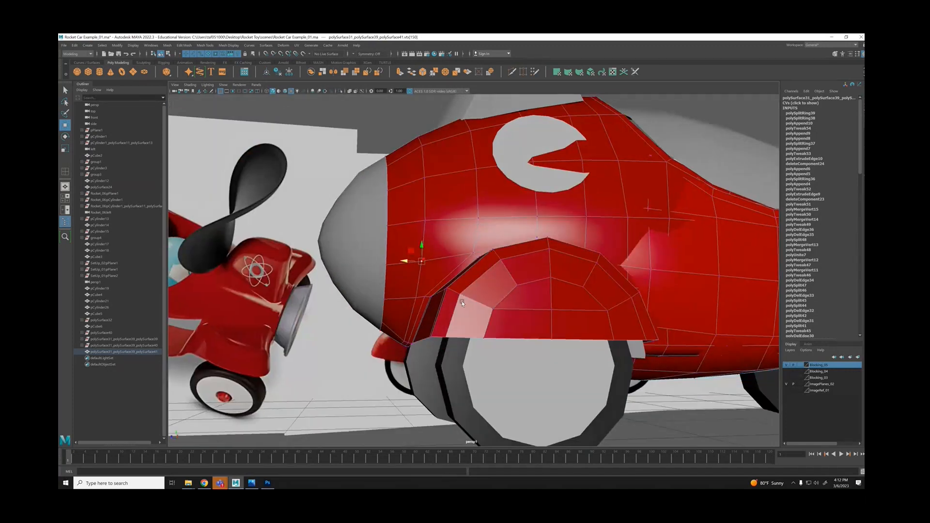
# Turn on smooth preview for the body and remove the old blockout shell overlapping its side from view.
pyautogui.press('3')
pyautogui.moveTo(496, 286); pyautogui.dragTo(496, 264, button='right')
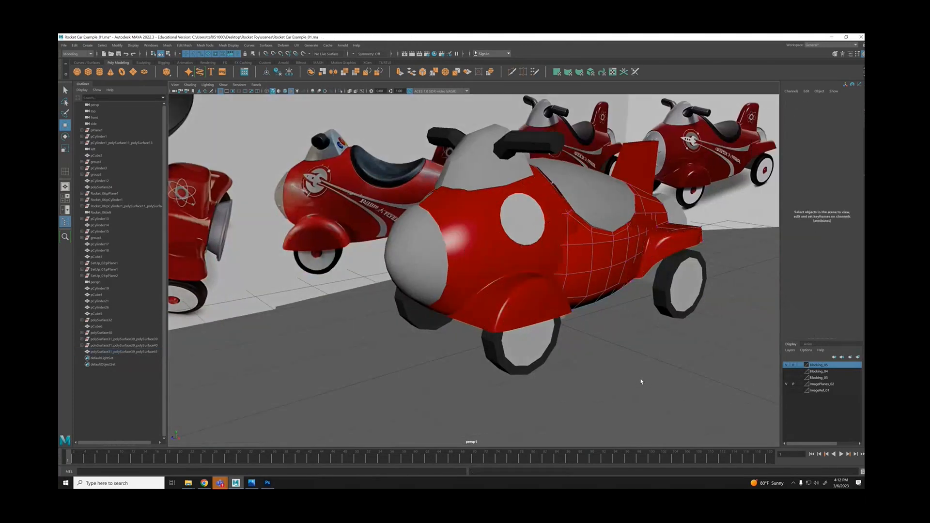
pyautogui.keyDown('alt'); pyautogui.moveTo(641, 382); pyautogui.dragTo(503, 310); pyautogui.keyUp('alt')
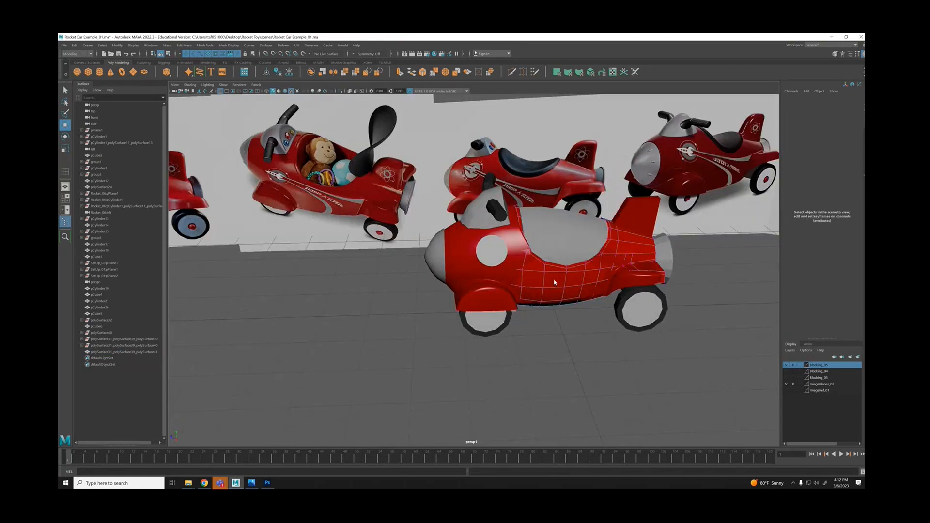
pyautogui.moveTo(554, 281); pyautogui.dragTo(638, 318, button='right')
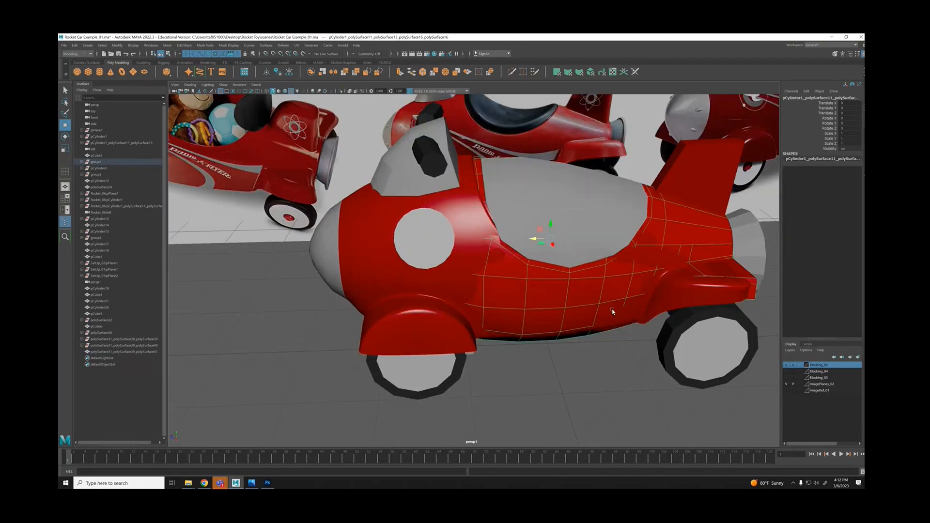
pyautogui.keyDown('ctrl'); pyautogui.click(604, 309); pyautogui.keyUp('ctrl')
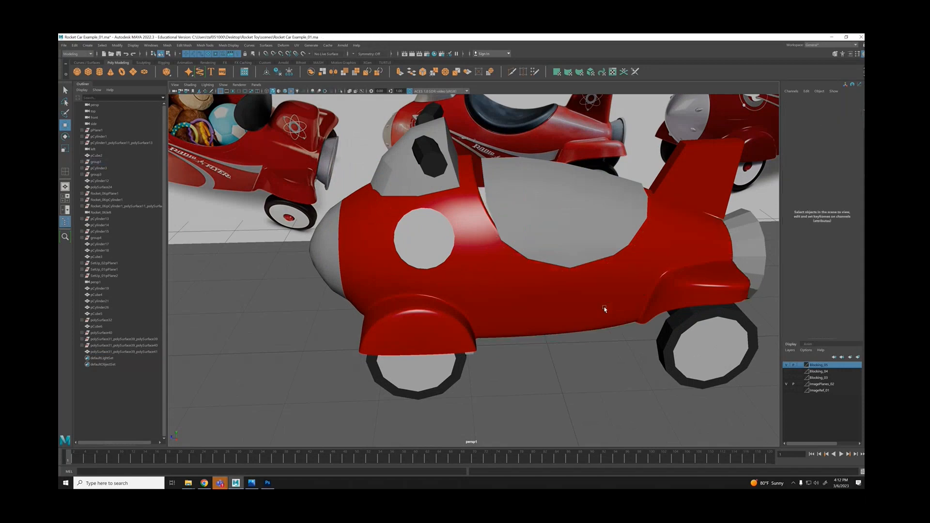
# Select the new half body and hide every unselected object.
pyautogui.click(603, 300)
pyautogui.keyDown('alt'); pyautogui.moveTo(551, 300); pyautogui.dragTo(487, 217); pyautogui.keyUp('alt')
pyautogui.hotkey('alt', 'h')
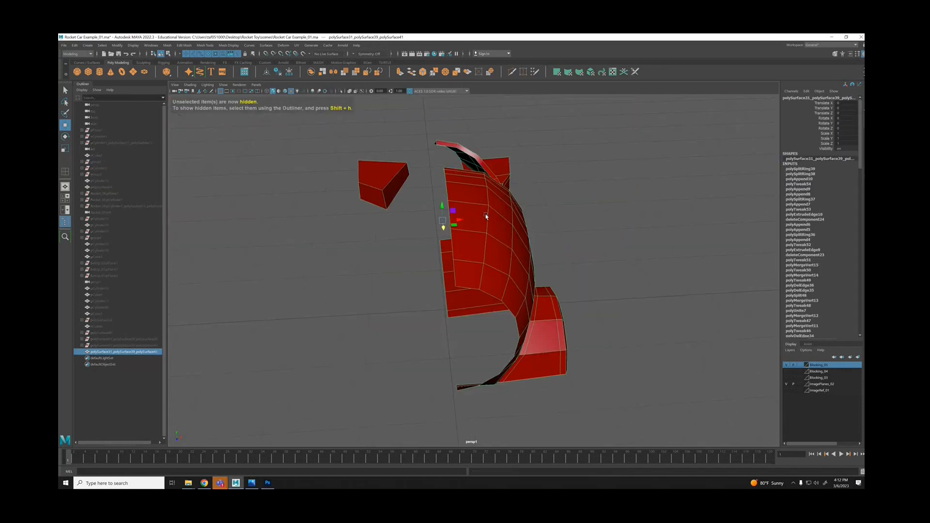
# Separate the body mesh into its disconnected pieces and delete the stray block beside it.
pyautogui.keyDown('shift'); pyautogui.moveTo(463, 177); pyautogui.dragTo(595, 200, button='right'); pyautogui.keyUp('shift')
pyautogui.click(595, 200)
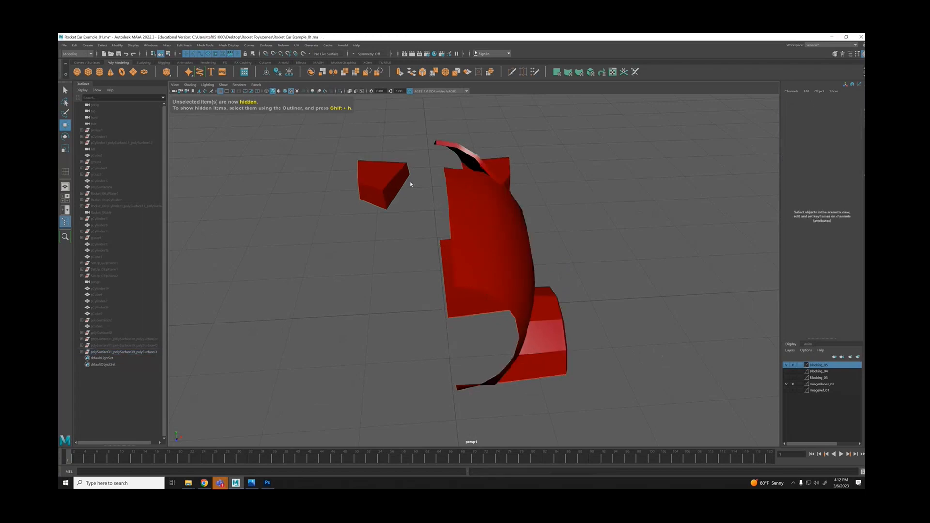
pyautogui.click(400, 176)
pyautogui.press('Delete')
# Mirror the remaining half body across its open centre edge to form the opposite side.
pyautogui.click(502, 191)
pyautogui.keyDown('alt'); pyautogui.moveTo(585, 196); pyautogui.dragTo(513, 204); pyautogui.keyUp('alt')
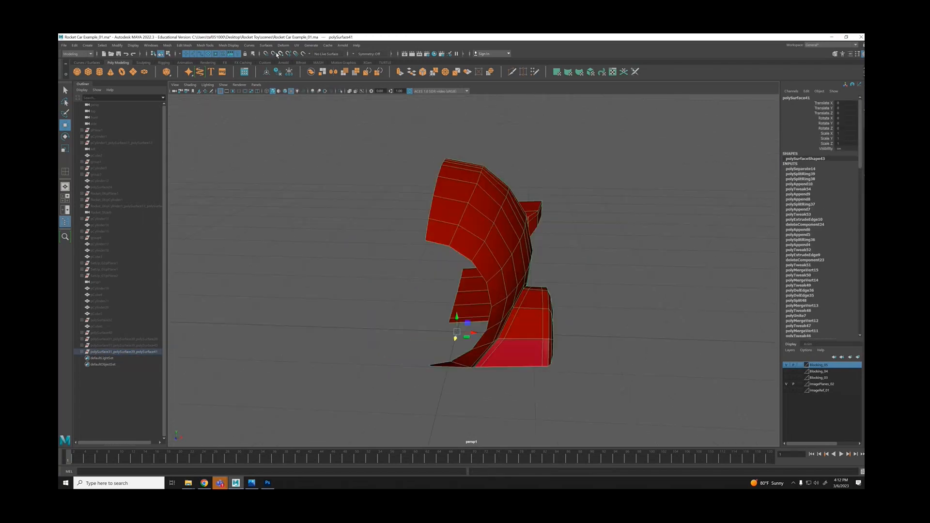
pyautogui.click(168, 45)
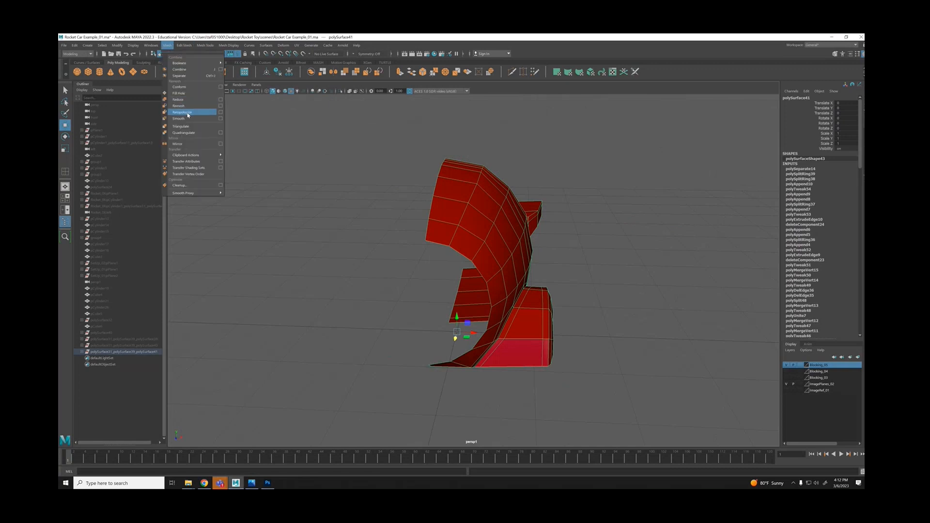
pyautogui.click(187, 143)
pyautogui.keyDown('alt'); pyautogui.moveTo(551, 293); pyautogui.dragTo(533, 272); pyautogui.keyUp('alt')
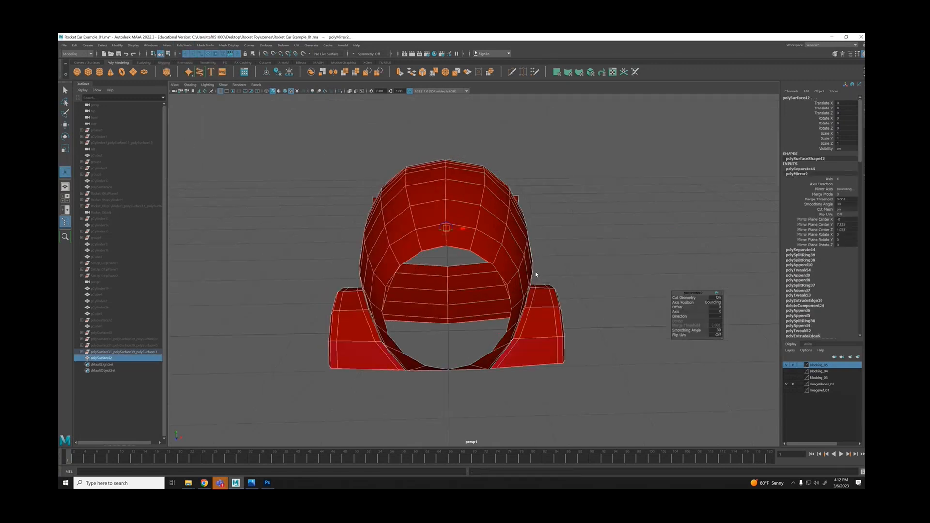
# Combine the two body halves into one mesh and merge the vertices along the centre seam.
pyautogui.keyDown('shift'); pyautogui.click(533, 272); pyautogui.keyUp('shift')
pyautogui.moveTo(494, 202); pyautogui.dragTo(461, 201, button='right')
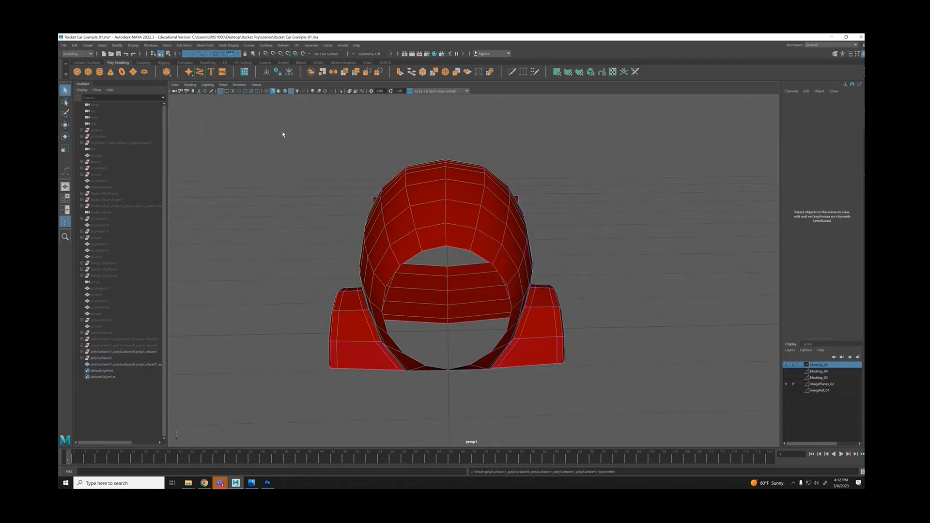
pyautogui.click(618, 295)
pyautogui.keyDown('alt'); pyautogui.moveTo(597, 284); pyautogui.dragTo(560, 269); pyautogui.keyUp('alt')
# Turn on smooth preview for the full body, unhide the other parts and compare the car with the reference images.
pyautogui.press('3')
pyautogui.moveTo(476, 231); pyautogui.dragTo(514, 221, button='right')
pyautogui.click(664, 228)
pyautogui.keyDown('alt'); pyautogui.moveTo(647, 222); pyautogui.dragTo(632, 237); pyautogui.keyUp('alt')
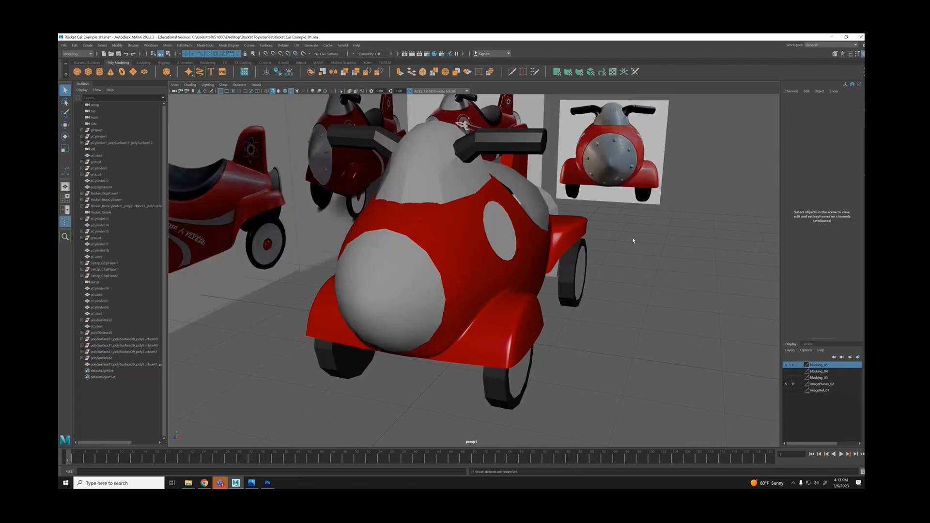
pyautogui.keyDown('alt'); pyautogui.moveTo(632, 238); pyautogui.dragTo(366, 265); pyautogui.keyUp('alt')
pyautogui.click(366, 265)
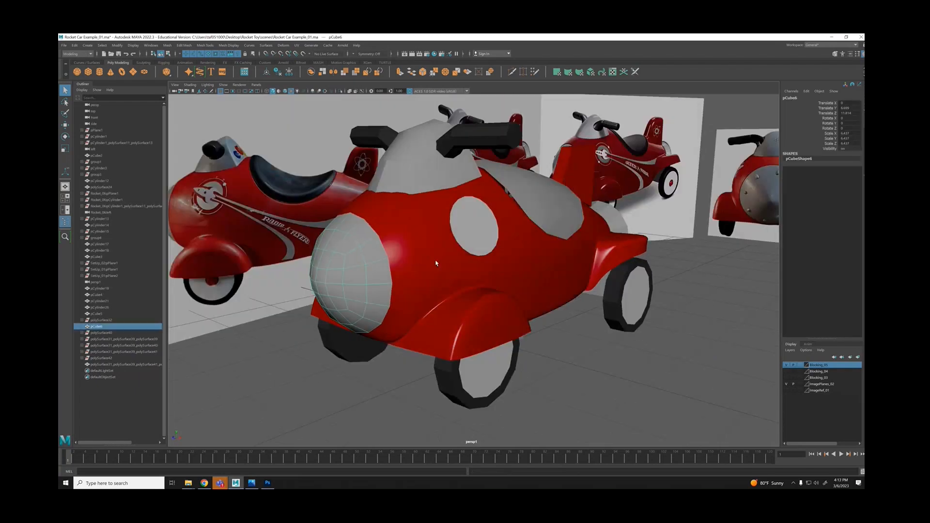
pyautogui.click(669, 392)
pyautogui.keyDown('alt'); pyautogui.moveTo(670, 393); pyautogui.dragTo(547, 235); pyautogui.keyUp('alt')
pyautogui.scroll(-4, 524, 239)
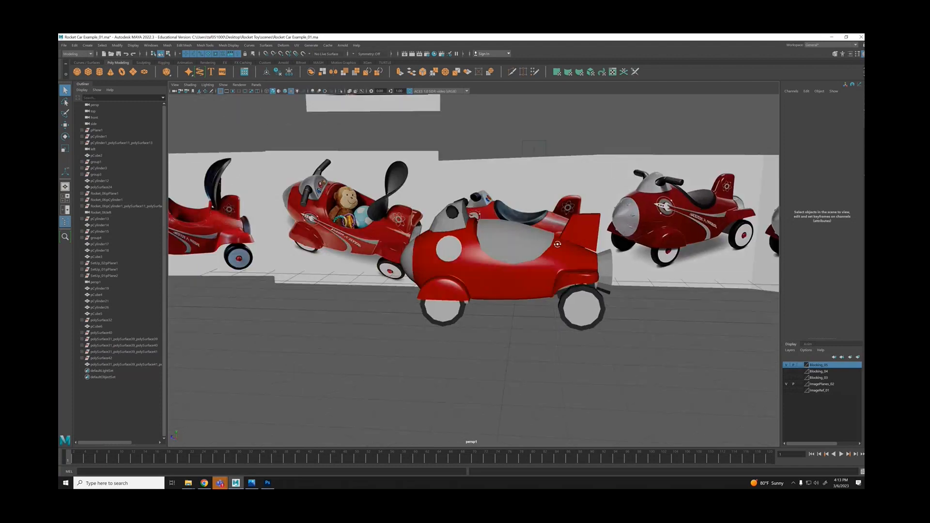
# Hide the grey blockout surfaces filling the cockpit opening.
pyautogui.keyDown('alt'); pyautogui.moveTo(548, 235); pyautogui.dragTo(702, 301, button='right'); pyautogui.keyUp('alt')
pyautogui.click(562, 222)
pyautogui.keyDown('alt'); pyautogui.moveTo(562, 221); pyautogui.dragTo(553, 266); pyautogui.keyUp('alt')
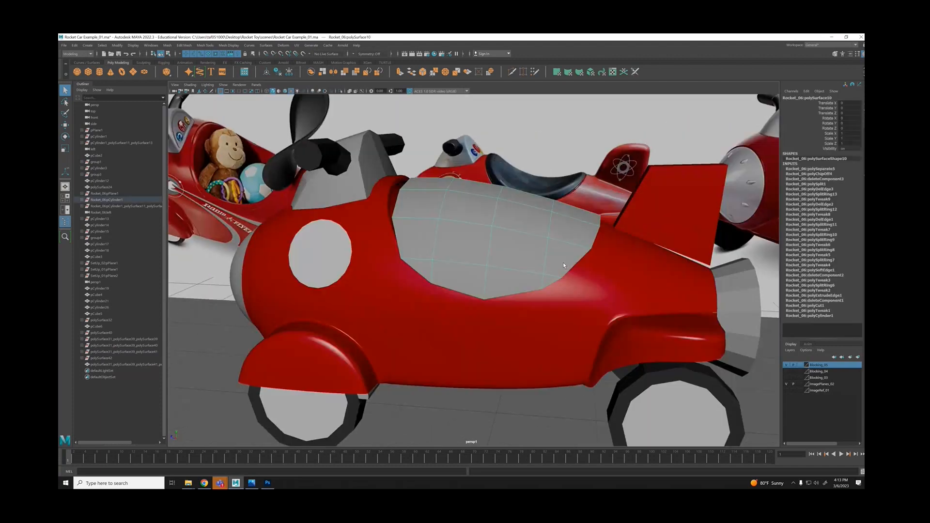
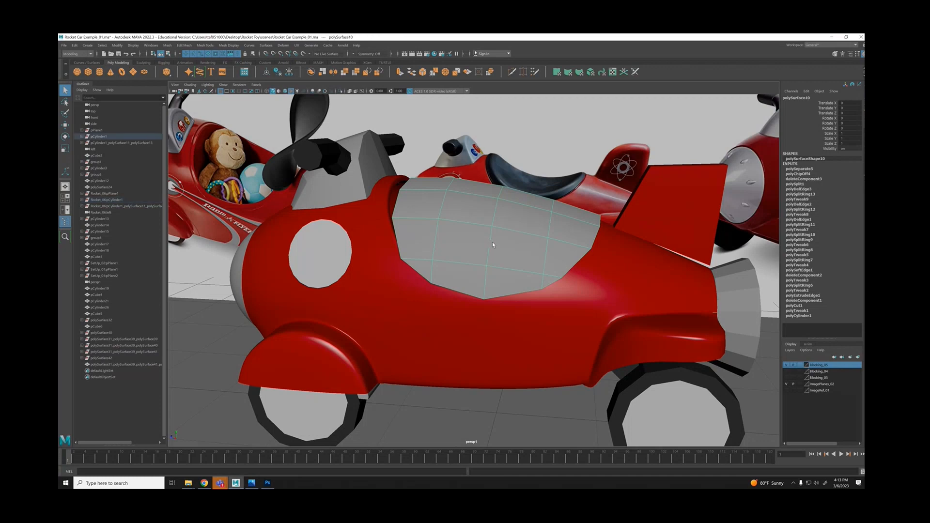
pyautogui.keyDown('alt'); pyautogui.moveTo(492, 243); pyautogui.dragTo(506, 262); pyautogui.keyUp('alt')
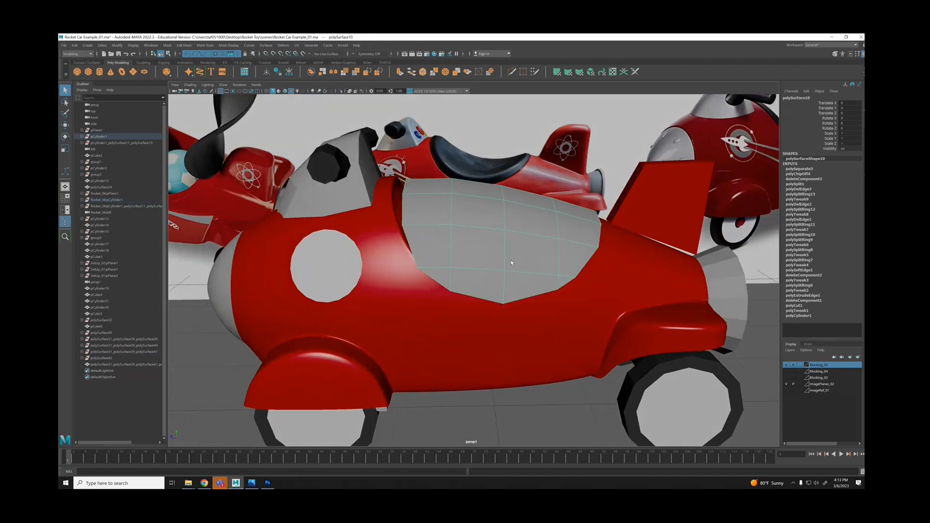
pyautogui.hotkey('ctrl', 'h')
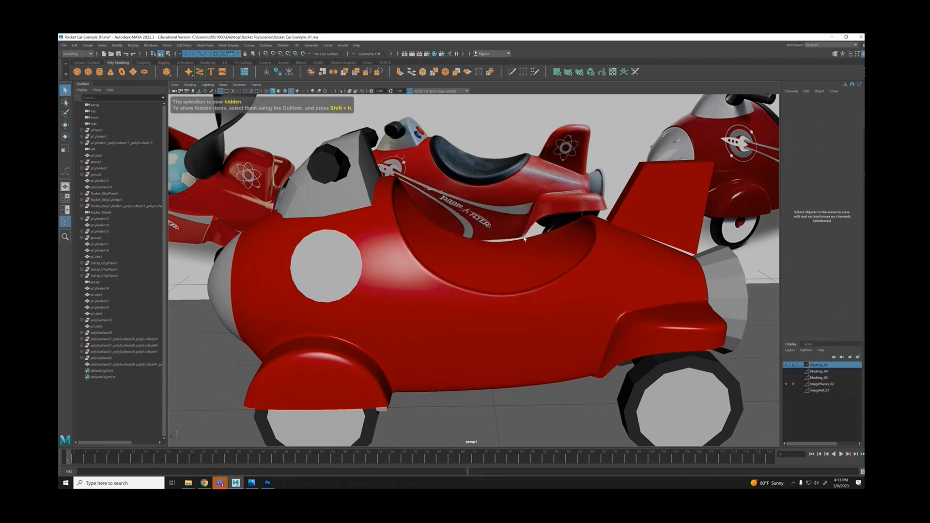
# Return the body to unsmoothed display and select the edge loop around the cockpit opening.
pyautogui.click(596, 328)
pyautogui.keyDown('alt'); pyautogui.moveTo(595, 328); pyautogui.dragTo(474, 266); pyautogui.keyUp('alt')
pyautogui.press('1')
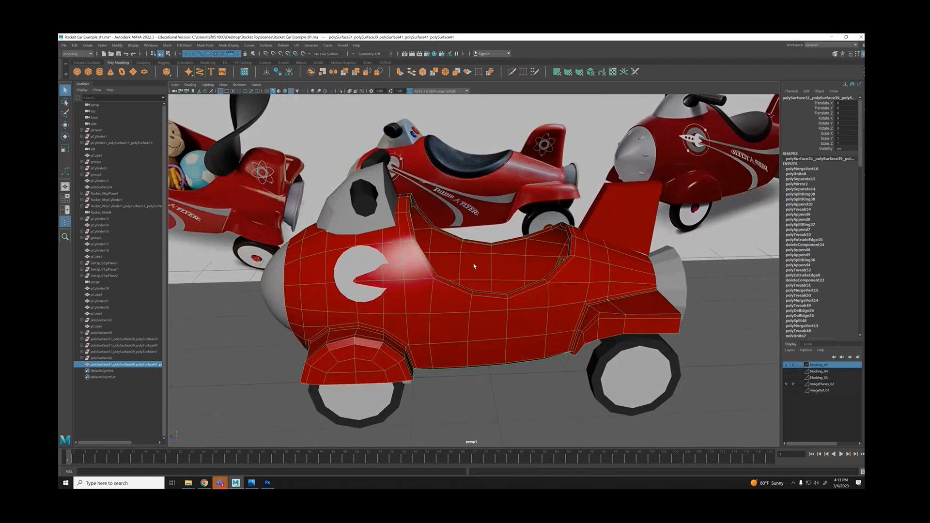
pyautogui.keyDown('alt'); pyautogui.moveTo(474, 266); pyautogui.dragTo(691, 189, button='right'); pyautogui.keyUp('alt')
pyautogui.doubleClick(689, 180)
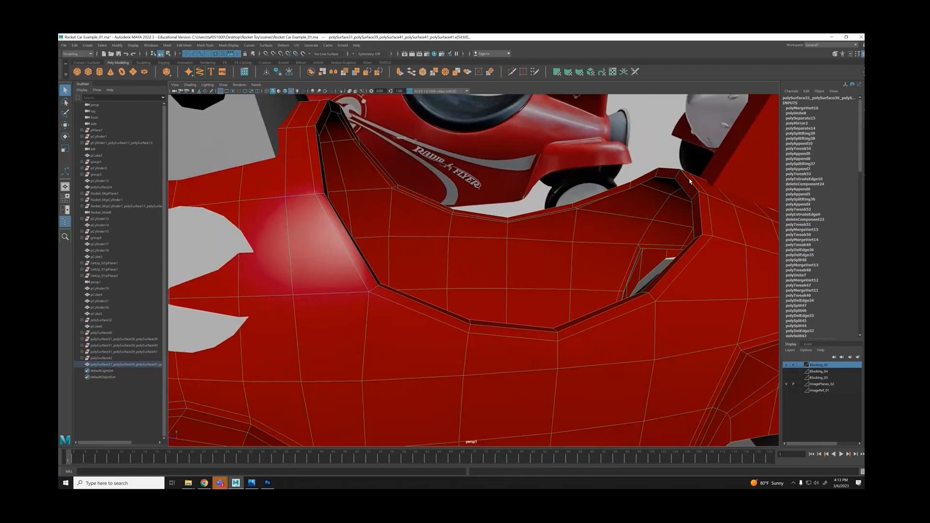
pyautogui.keyDown('alt'); pyautogui.moveTo(672, 246); pyautogui.dragTo(491, 262, button='right'); pyautogui.keyUp('alt')
pyautogui.moveTo(490, 262)
pyautogui.keyDown('alt'); pyautogui.mouseDown()
pyautogui.moveTo(461, 268)
pyautogui.moveTo(487, 270)
pyautogui.moveTo(477, 265)
pyautogui.mouseUp(); pyautogui.keyUp('alt')
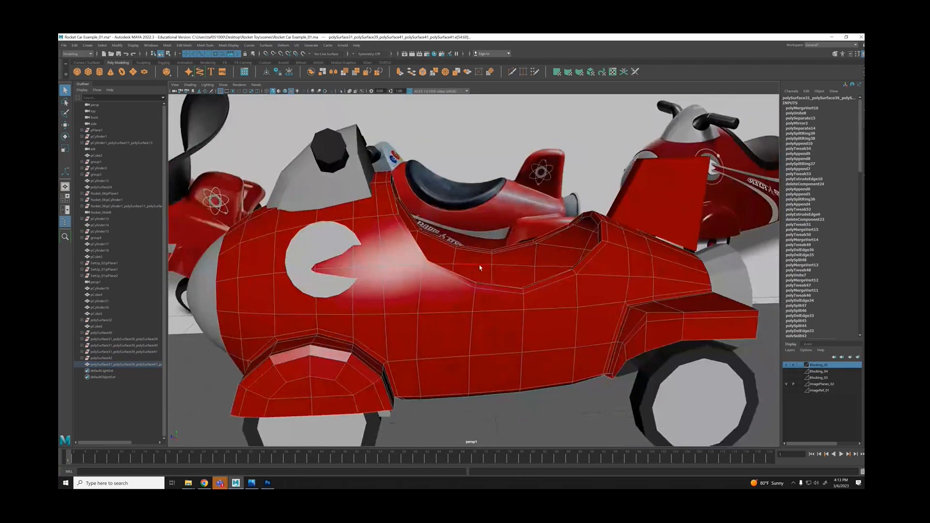
# Extrude the cockpit opening's edge loop and raise the new strip above the rim.
pyautogui.hotkey('ctrl', 'e')
pyautogui.moveTo(495, 205); pyautogui.dragTo(549, 231)
pyautogui.scroll(2, 518, 226)
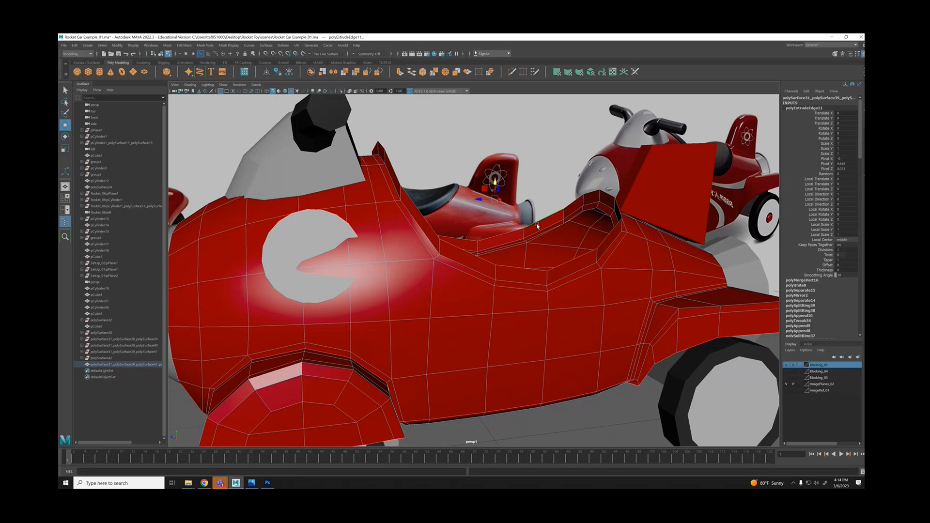
# Convert the extruded rim selection to faces and extract the strip as a separate object.
pyautogui.hotkey('ctrl', 'F9')
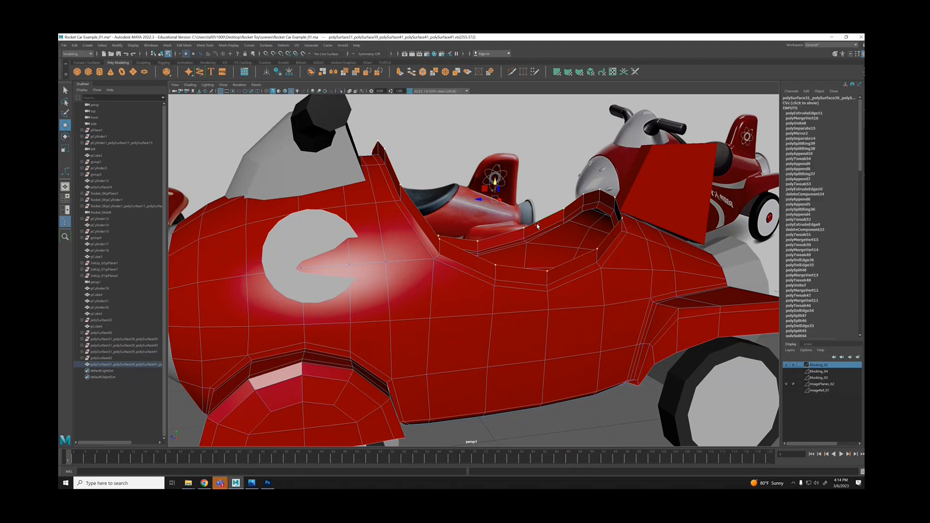
pyautogui.hotkey('ctrl', 'z')
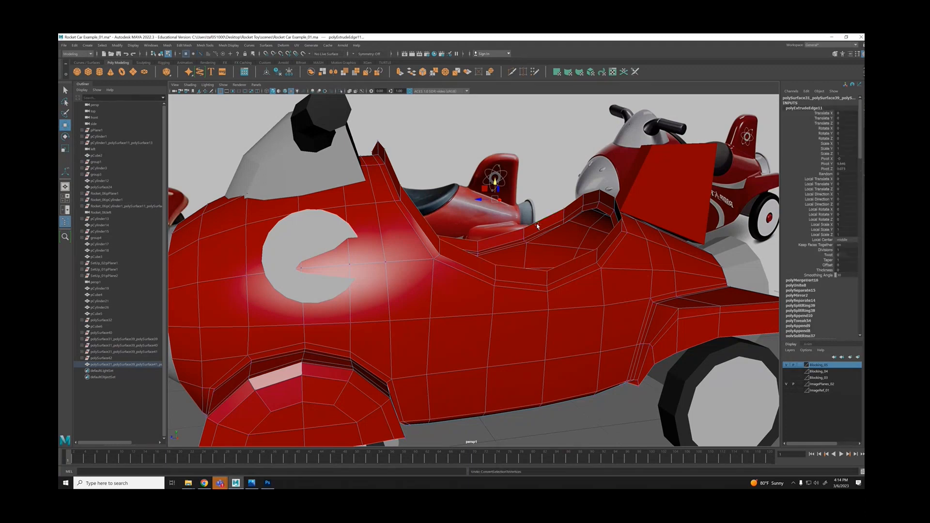
pyautogui.hotkey('ctrl', 'F12')
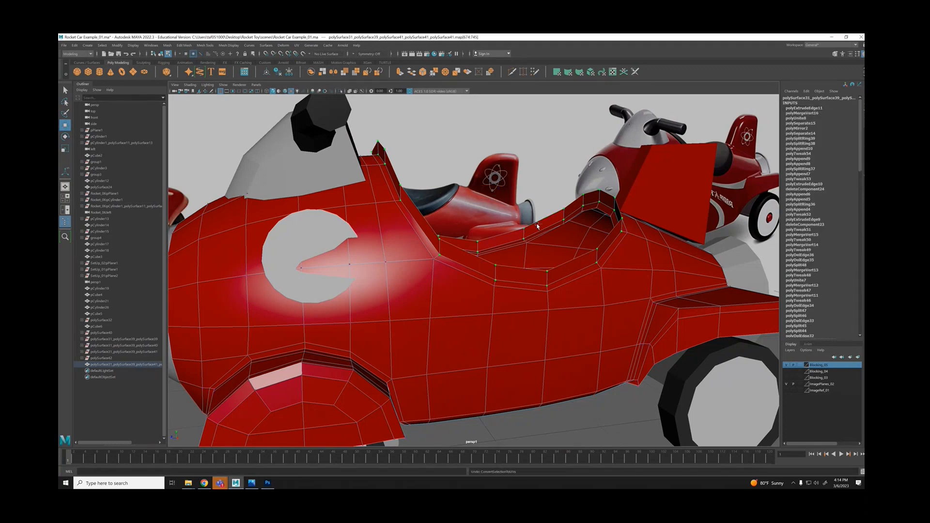
pyautogui.hotkey('ctrl', 'F11')
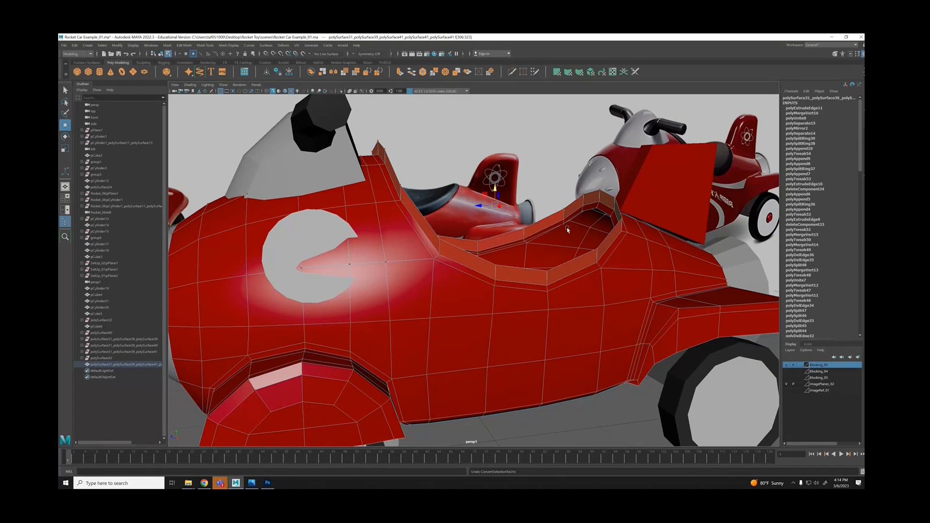
pyautogui.keyDown('alt'); pyautogui.moveTo(568, 230); pyautogui.dragTo(545, 231); pyautogui.keyUp('alt')
pyautogui.keyDown('shift'); pyautogui.moveTo(545, 232); pyautogui.dragTo(512, 216, button='right'); pyautogui.keyUp('shift')
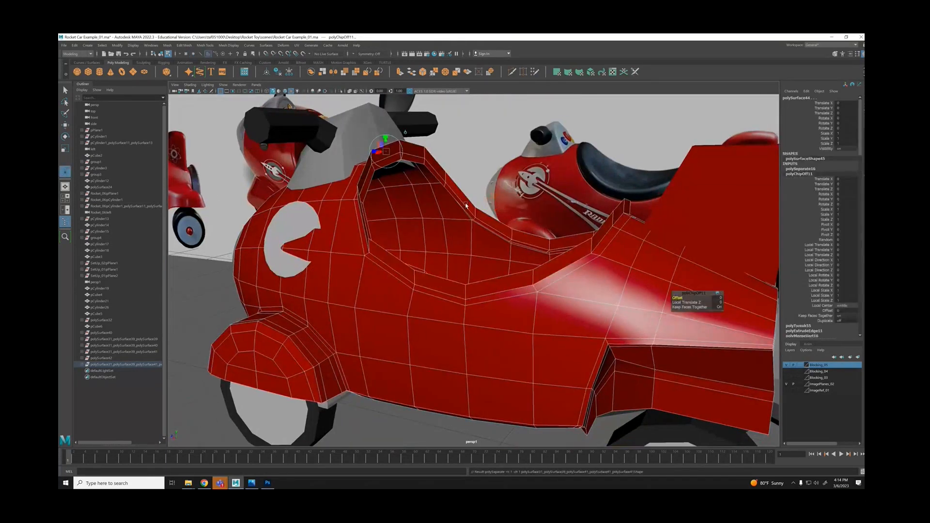
# Select the extracted rim strip in object mode and pick an edge at its front end.
pyautogui.moveTo(445, 147); pyautogui.dragTo(466, 140, button='right')
pyautogui.click(399, 146)
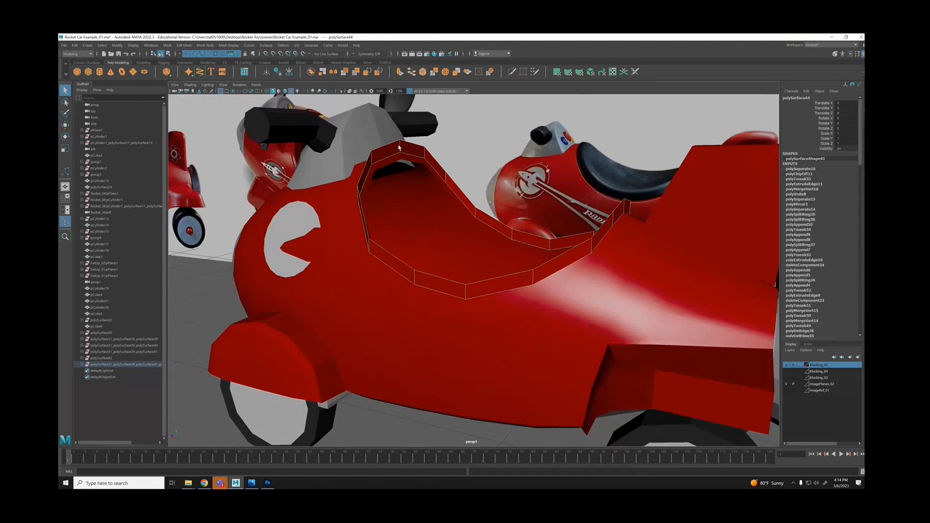
pyautogui.keyDown('alt'); pyautogui.moveTo(450, 215); pyautogui.dragTo(513, 209); pyautogui.keyUp('alt')
pyautogui.moveTo(380, 152); pyautogui.dragTo(379, 131, button='right')
pyautogui.click(377, 148)
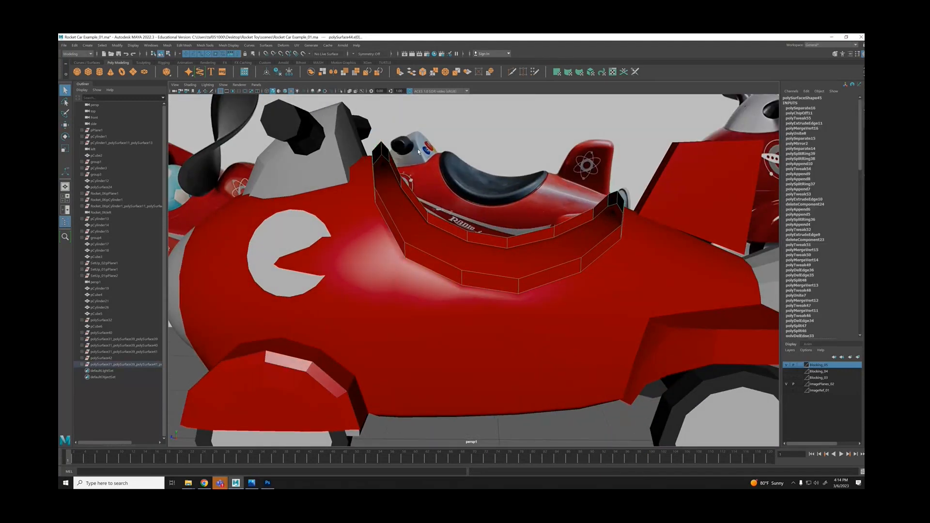
# Undo the latest edge selection on the extracted rim strip.
pyautogui.moveTo(570, 230)
pyautogui.keyDown('alt'); pyautogui.mouseDown()
pyautogui.moveTo(608, 248)
pyautogui.moveTo(566, 233)
pyautogui.mouseUp(); pyautogui.keyUp('alt')
pyautogui.hotkey('ctrl', 'z')
pyautogui.hotkey('ctrl', 'z')
pyautogui.hotkey('ctrl', 'z')
pyautogui.hotkey('ctrl', 'z')
pyautogui.hotkey('ctrl', 'z')
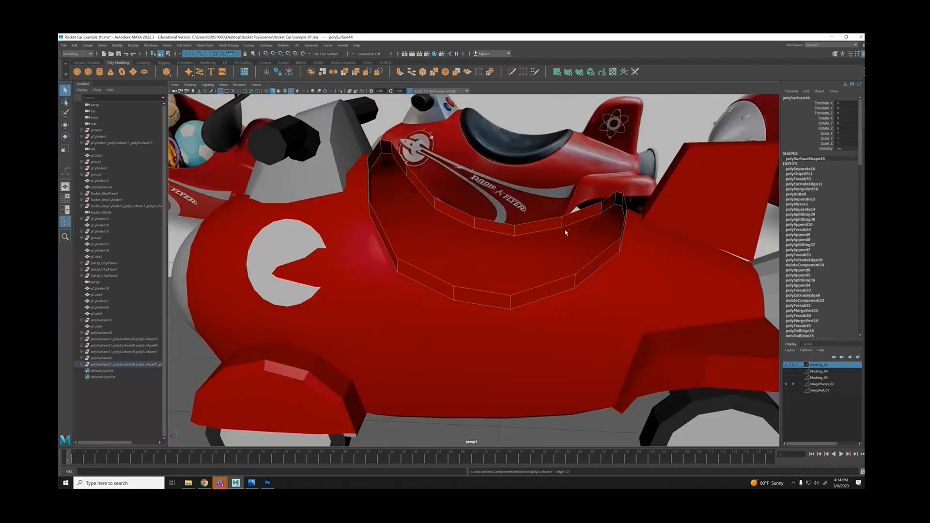
# Undo the extraction and extrusion of the raised cockpit rim strip.
pyautogui.hotkey('ctrl', 'z')
pyautogui.hotkey('ctrl', 'z')
pyautogui.hotkey('ctrl', 'z')
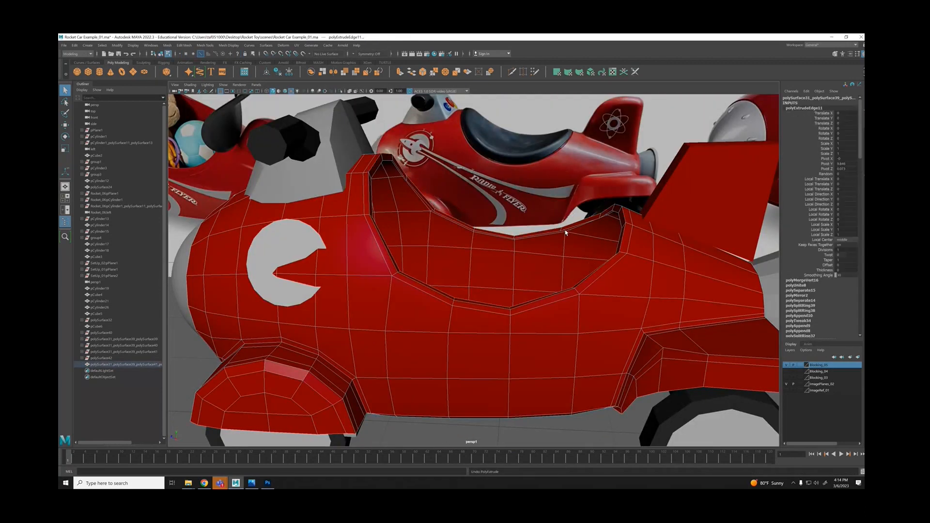
# Extrude the cockpit opening's edge loop by scaling it into a flat strip, and extract the strip's faces as a separate object.
pyautogui.keyDown('alt'); pyautogui.moveTo(444, 199); pyautogui.dragTo(477, 189); pyautogui.keyUp('alt')
pyautogui.moveTo(380, 168); pyautogui.dragTo(378, 157, button='right')
pyautogui.doubleClick(379, 161)
pyautogui.keyDown('alt'); pyautogui.moveTo(378, 162); pyautogui.dragTo(488, 213); pyautogui.keyUp('alt')
pyautogui.hotkey('ctrl', 'e')
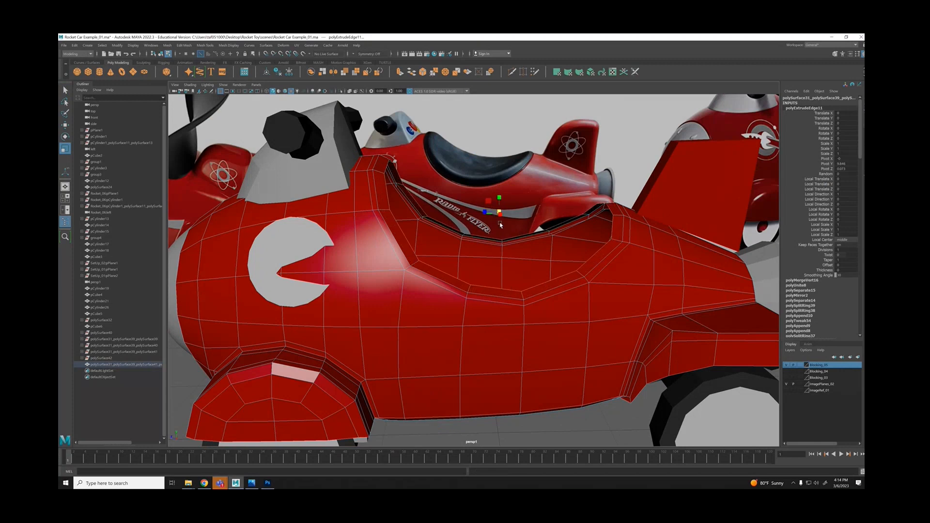
pyautogui.hotkey('ctrl', 'F11')
pyautogui.keyDown('shift'); pyautogui.moveTo(500, 224); pyautogui.dragTo(382, 199, button='right'); pyautogui.keyUp('shift')
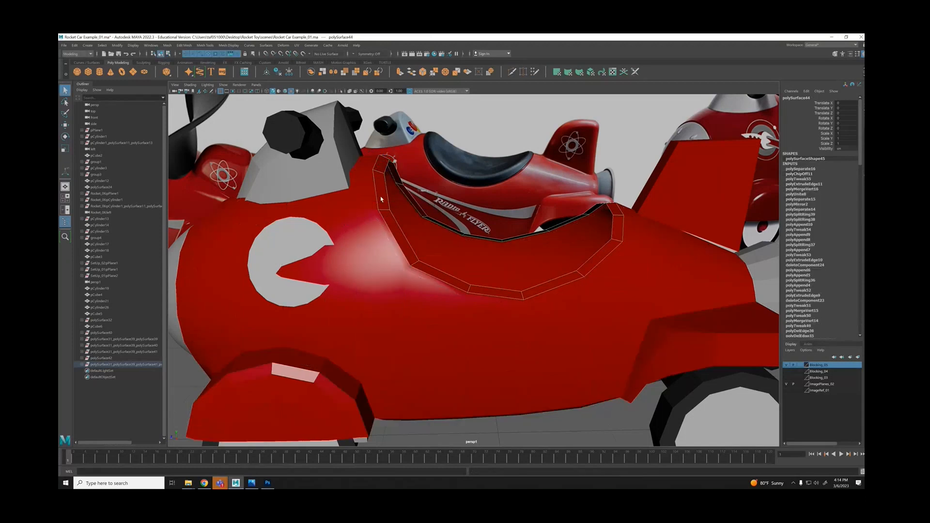
# Merge the extracted rim strip's overlapping vertices and hide all unselected objects.
pyautogui.keyDown('alt'); pyautogui.moveTo(540, 232); pyautogui.dragTo(478, 216); pyautogui.keyUp('alt')
pyautogui.moveTo(482, 134)
pyautogui.mouseDown(button='right')
pyautogui.moveTo(493, 122)
pyautogui.moveTo(483, 116)
pyautogui.mouseUp(button='right')
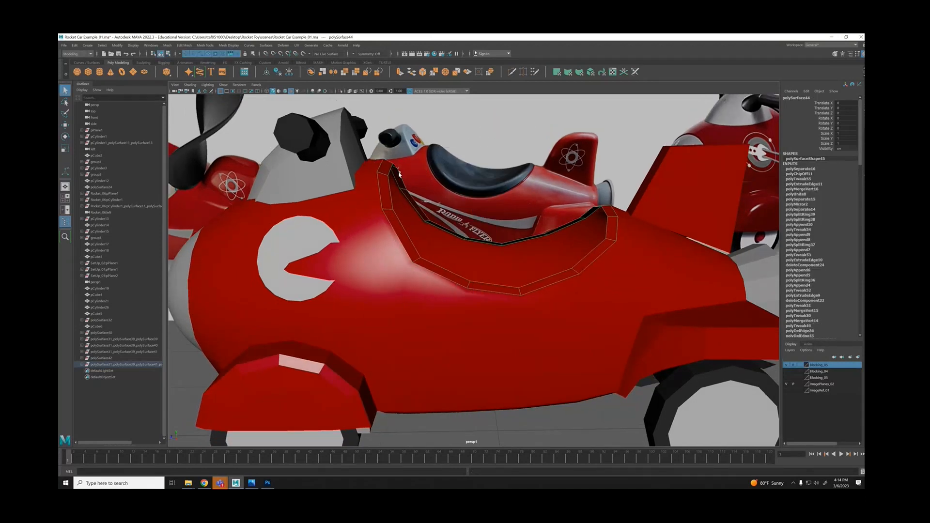
pyautogui.moveTo(399, 174); pyautogui.dragTo(405, 181, button='right')
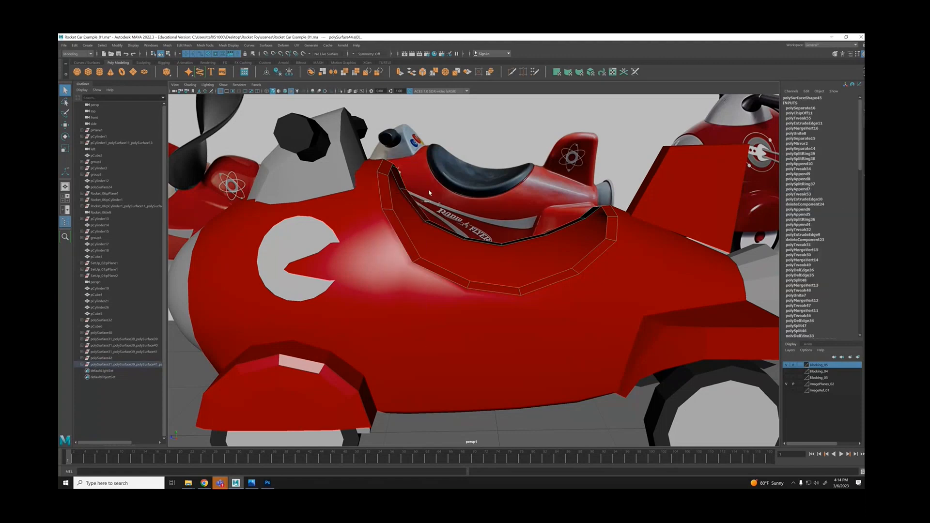
pyautogui.keyDown('alt'); pyautogui.moveTo(401, 180); pyautogui.dragTo(508, 150); pyautogui.keyUp('alt')
pyautogui.moveTo(508, 147); pyautogui.dragTo(534, 133, button='right')
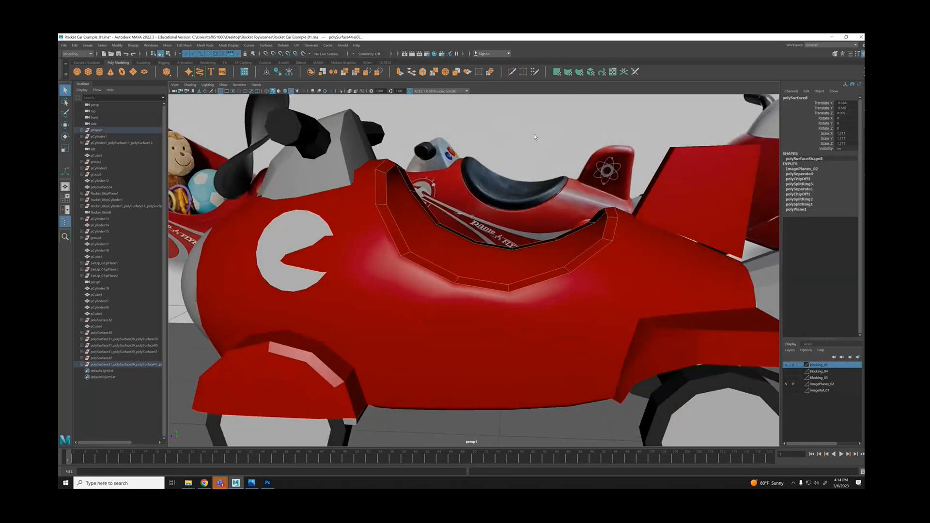
pyautogui.moveTo(391, 165); pyautogui.dragTo(366, 167, button='right')
pyautogui.hotkey('alt', 'h')
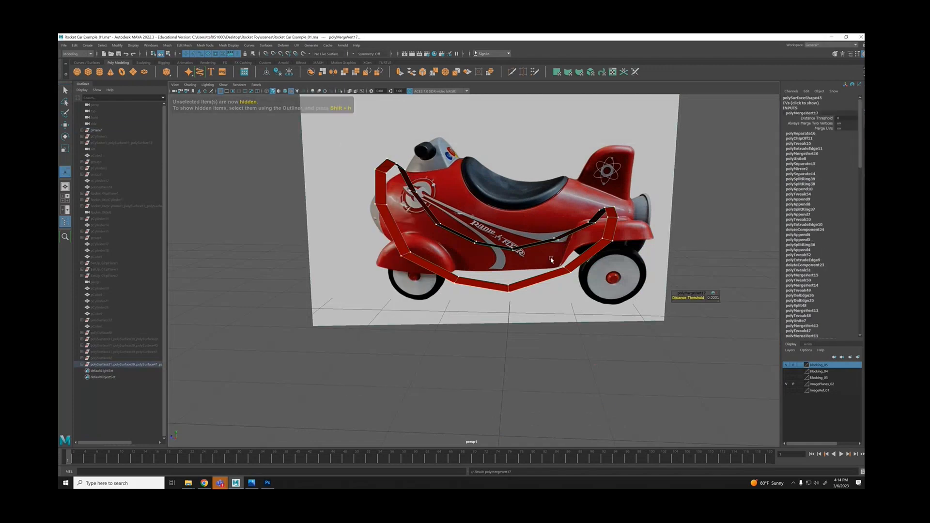
# Inspect the strip's centre seam in smooth preview and turn off two-sided lighting to check the face normals.
pyautogui.keyDown('alt'); pyautogui.moveTo(578, 305); pyautogui.dragTo(391, 191); pyautogui.keyUp('alt')
pyautogui.press('3')
pyautogui.keyDown('alt'); pyautogui.moveTo(485, 220); pyautogui.dragTo(438, 157); pyautogui.keyUp('alt')
pyautogui.scroll(5, 438, 147)
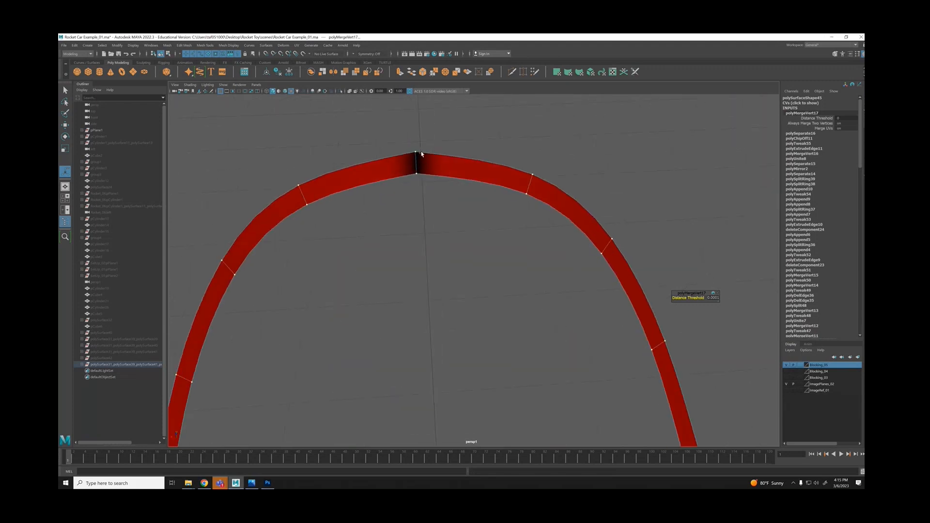
pyautogui.press('1')
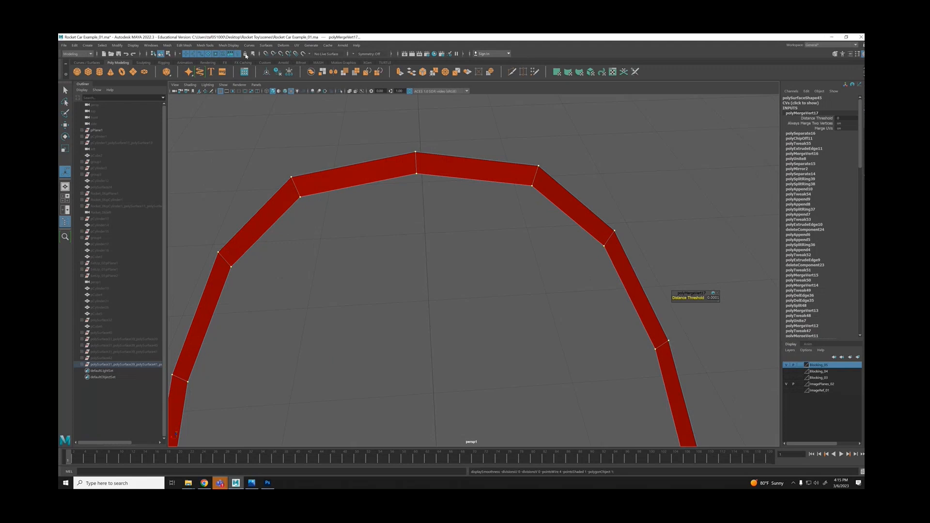
pyautogui.click(208, 85)
pyautogui.click(218, 130)
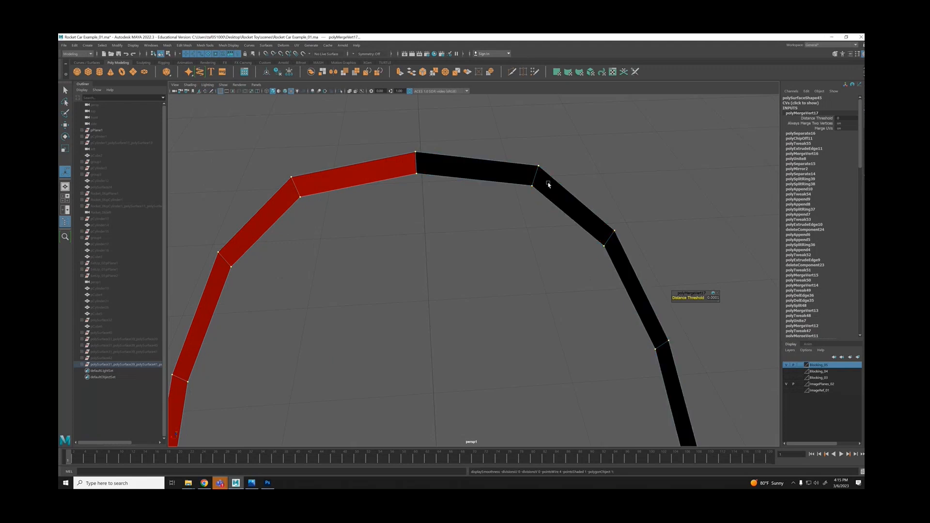
# Reverse the normals of the strip's black half and check the strip in smooth preview.
pyautogui.keyDown('alt'); pyautogui.moveTo(545, 182); pyautogui.dragTo(528, 217, button='right'); pyautogui.keyUp('alt')
pyautogui.click(522, 210)
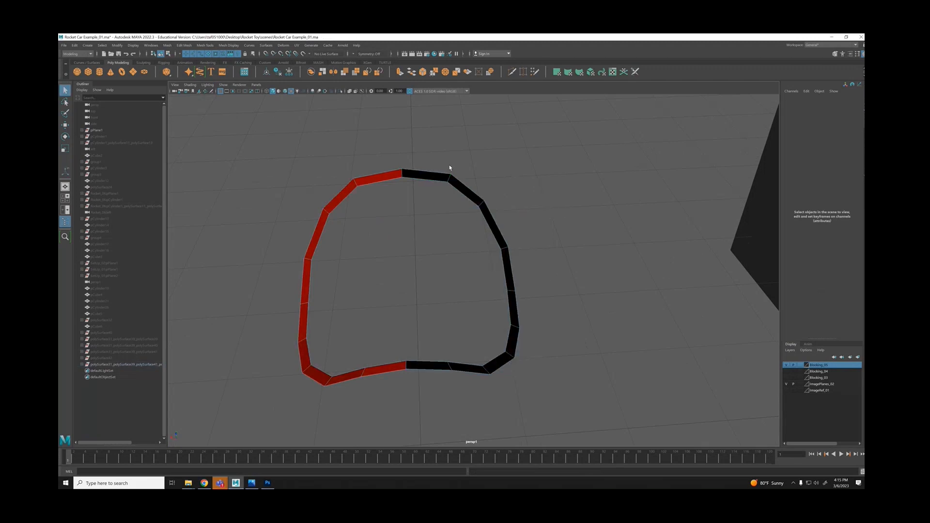
pyautogui.moveTo(424, 148); pyautogui.dragTo(466, 217)
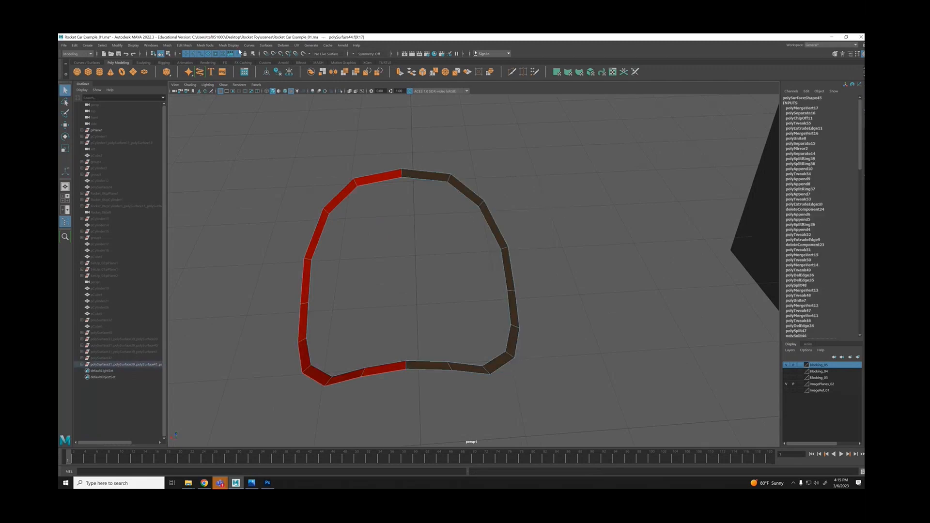
pyautogui.click(229, 45)
pyautogui.click(242, 76)
pyautogui.moveTo(485, 161); pyautogui.dragTo(437, 159, button='right')
pyautogui.press('3')
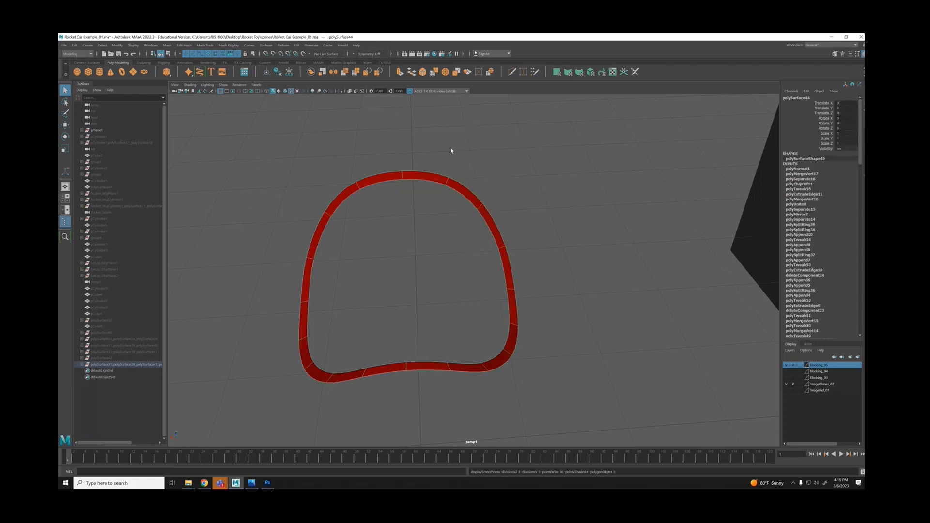
pyautogui.click(452, 151)
pyautogui.keyDown('alt'); pyautogui.moveTo(450, 251); pyautogui.dragTo(400, 190); pyautogui.keyUp('alt')
pyautogui.press('1')
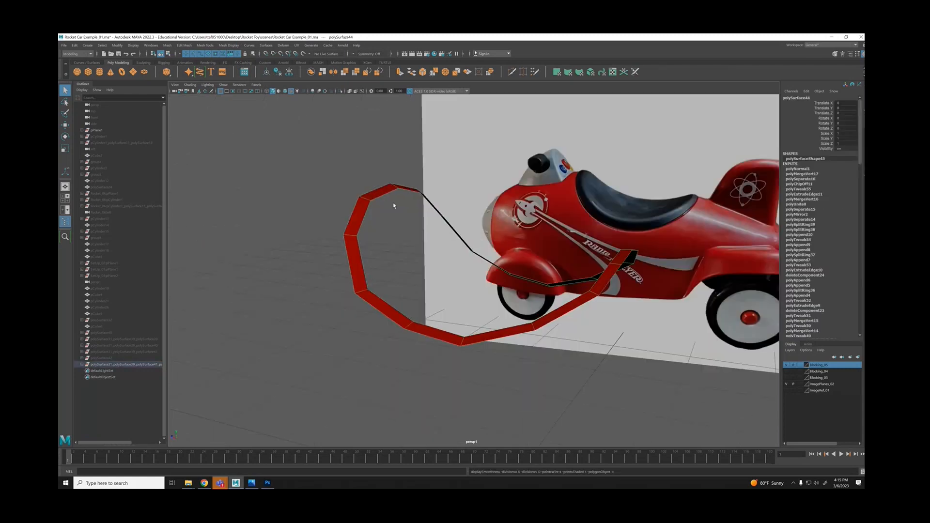
# Unhide the rest of the model, then scale the strip's inner edge loop vertically and raise it above the body.
pyautogui.moveTo(394, 203); pyautogui.dragTo(385, 174, button='right')
pyautogui.click(386, 195)
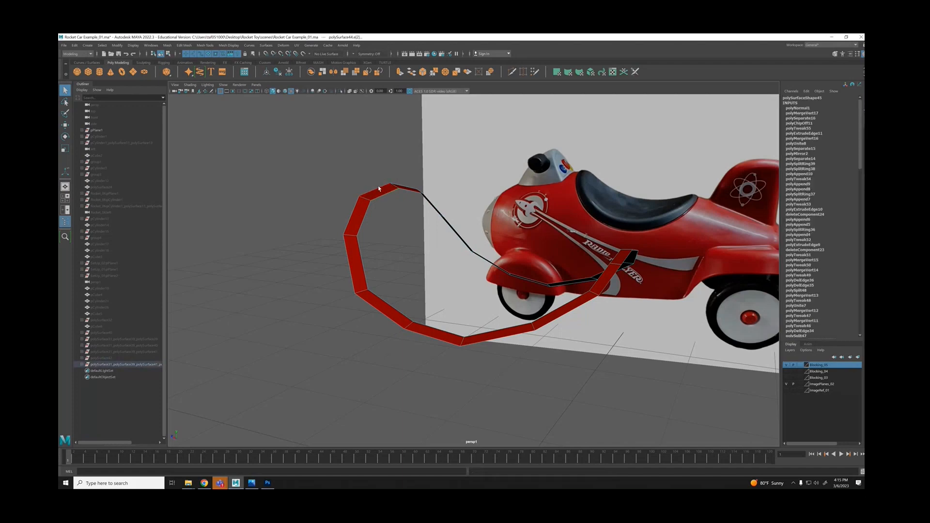
pyautogui.hotkey('ctrl', 'shift', 'h')
pyautogui.keyDown('alt'); pyautogui.moveTo(388, 190); pyautogui.dragTo(412, 217); pyautogui.keyUp('alt')
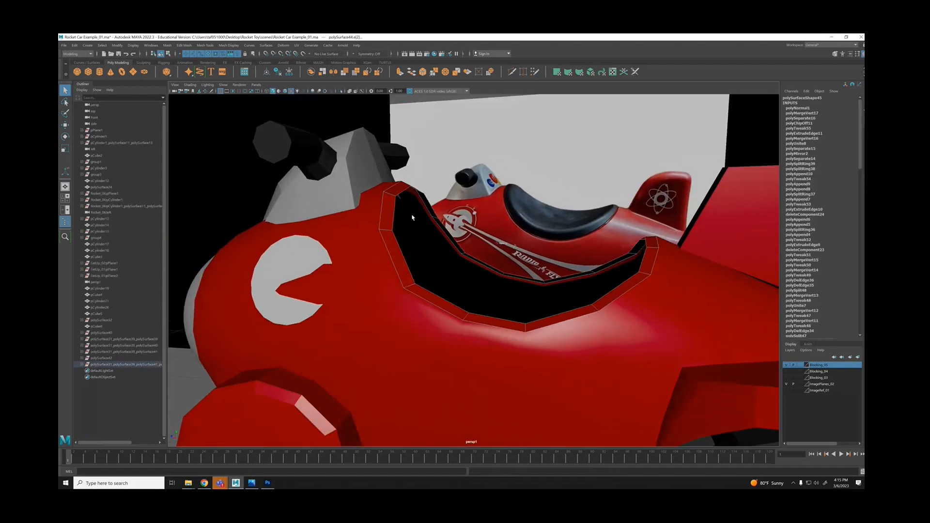
pyautogui.press('r')
pyautogui.moveTo(524, 242); pyautogui.dragTo(523, 227)
pyautogui.press('w')
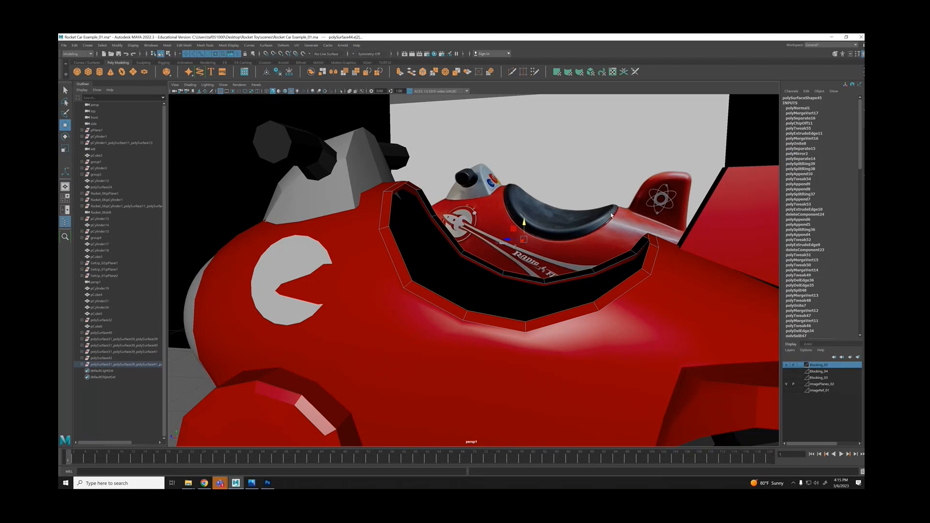
pyautogui.keyDown('alt'); pyautogui.moveTo(513, 266); pyautogui.dragTo(515, 266); pyautogui.keyUp('alt')
pyautogui.press('r')
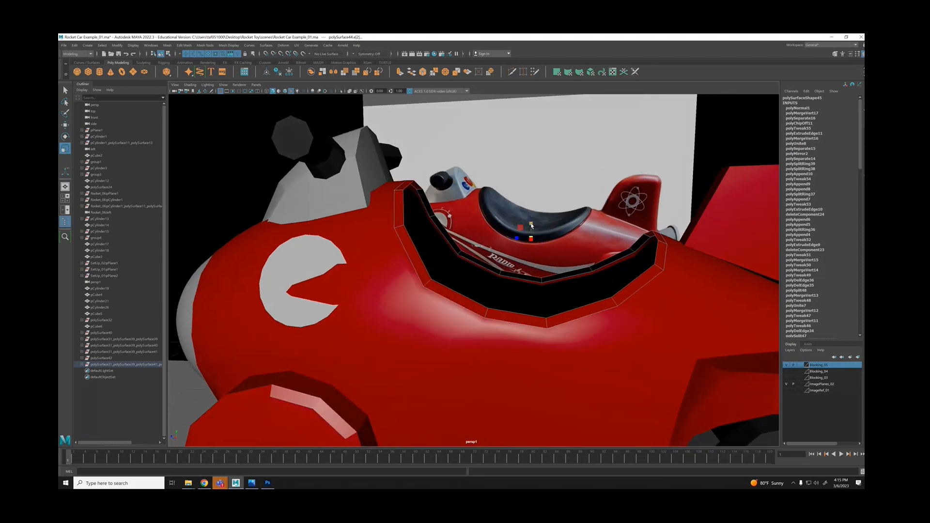
pyautogui.moveTo(531, 226); pyautogui.dragTo(531, 222)
pyautogui.press('w')
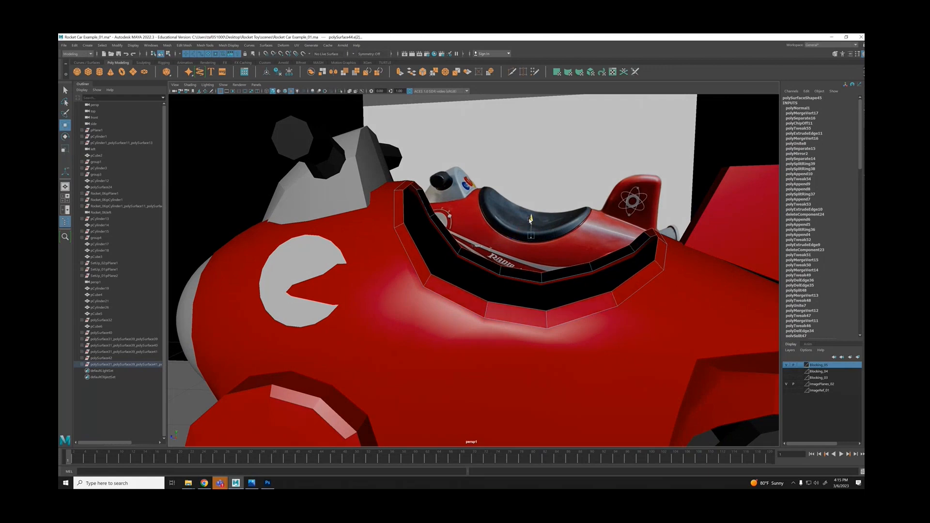
# Adjust the position of the edges at the rear end of the rim strip.
pyautogui.press('r')
pyautogui.click(547, 242)
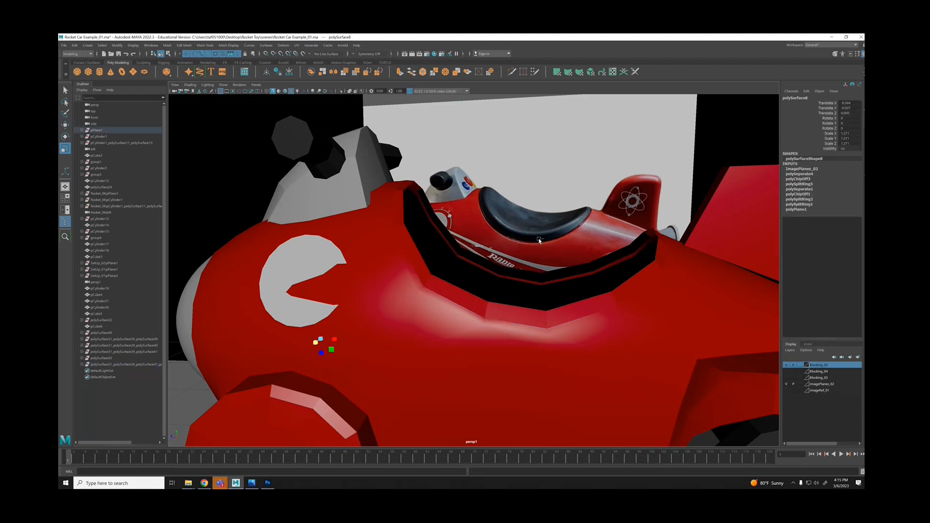
pyautogui.hotkey('ctrl', 'z')
pyautogui.moveTo(524, 235); pyautogui.dragTo(600, 267)
pyautogui.press('w')
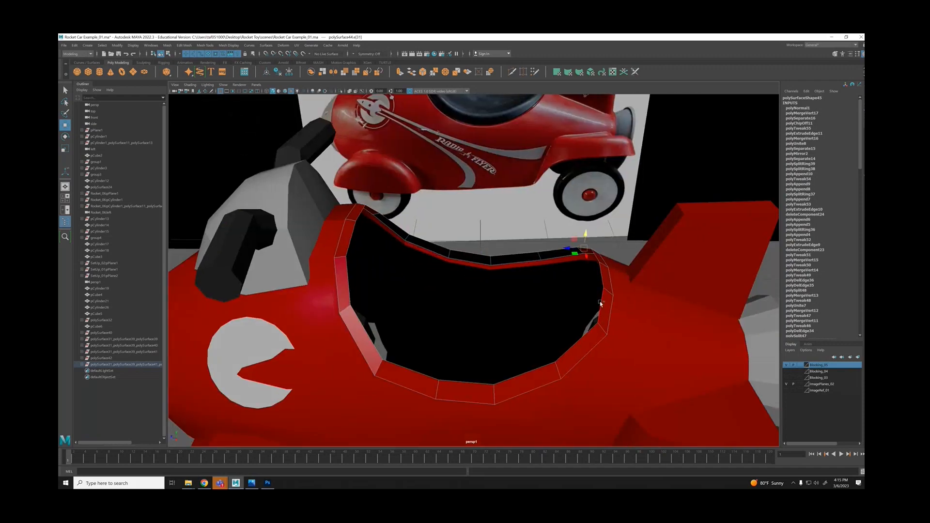
# Select the rim strip as an object and assign it the existing HandleBarsShader material.
pyautogui.keyDown('alt'); pyautogui.moveTo(600, 304); pyautogui.dragTo(565, 212); pyautogui.keyUp('alt')
pyautogui.moveTo(480, 143); pyautogui.dragTo(483, 121, button='right')
pyautogui.keyDown('alt'); pyautogui.moveTo(482, 121); pyautogui.dragTo(416, 259); pyautogui.keyUp('alt')
pyautogui.moveTo(420, 260); pyautogui.dragTo(483, 466, button='right')
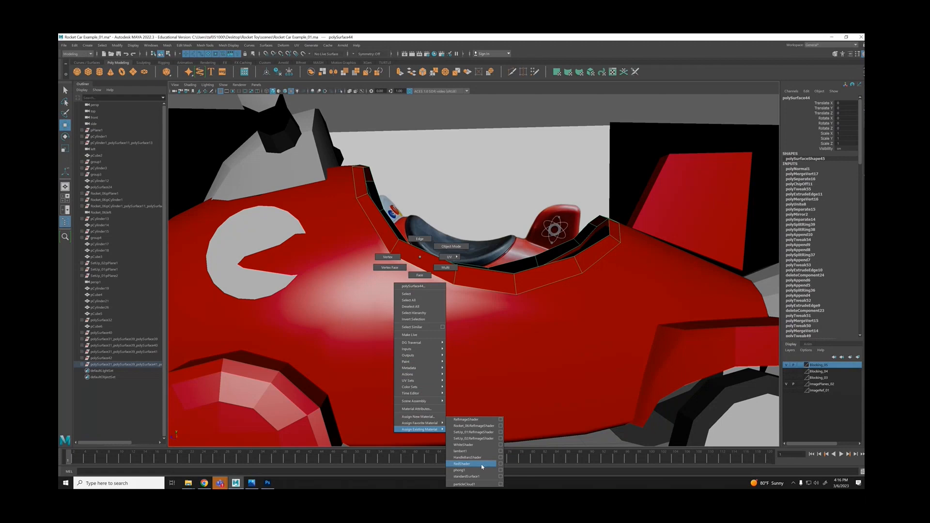
pyautogui.moveTo(483, 466); pyautogui.dragTo(482, 466, button='right')
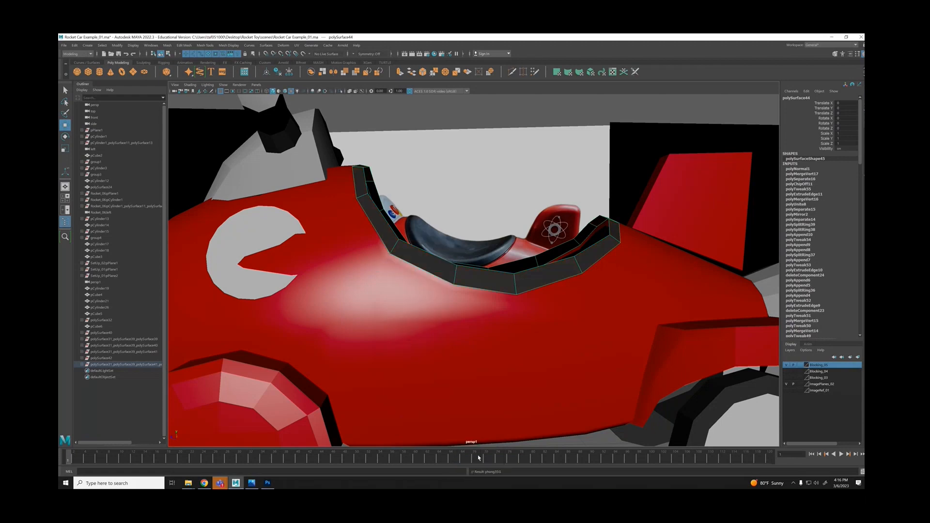
# Center the rim strip's pivot and move the strip slightly up from the body.
pyautogui.keyDown('alt'); pyautogui.moveTo(509, 236); pyautogui.dragTo(509, 264); pyautogui.keyUp('alt')
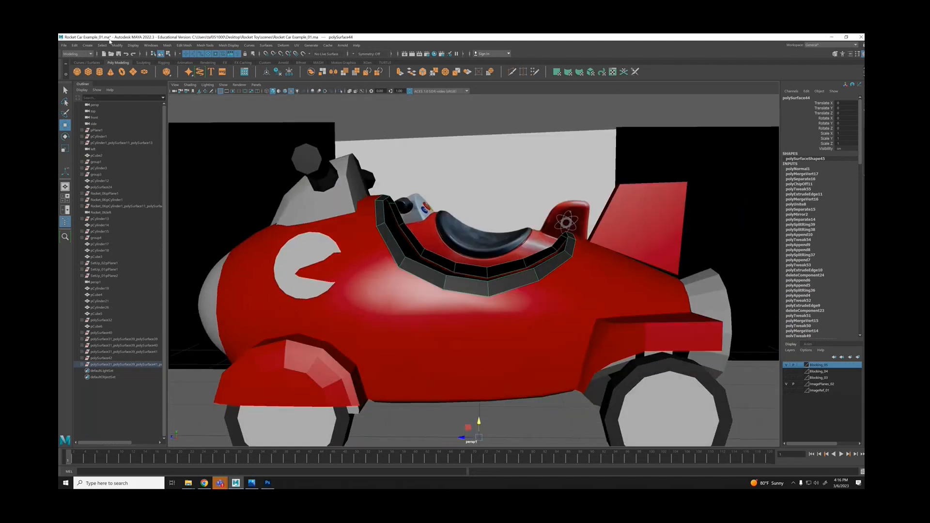
pyautogui.click(114, 45)
pyautogui.click(140, 92)
pyautogui.moveTo(478, 223); pyautogui.dragTo(501, 243)
pyautogui.scroll(-6, 501, 242)
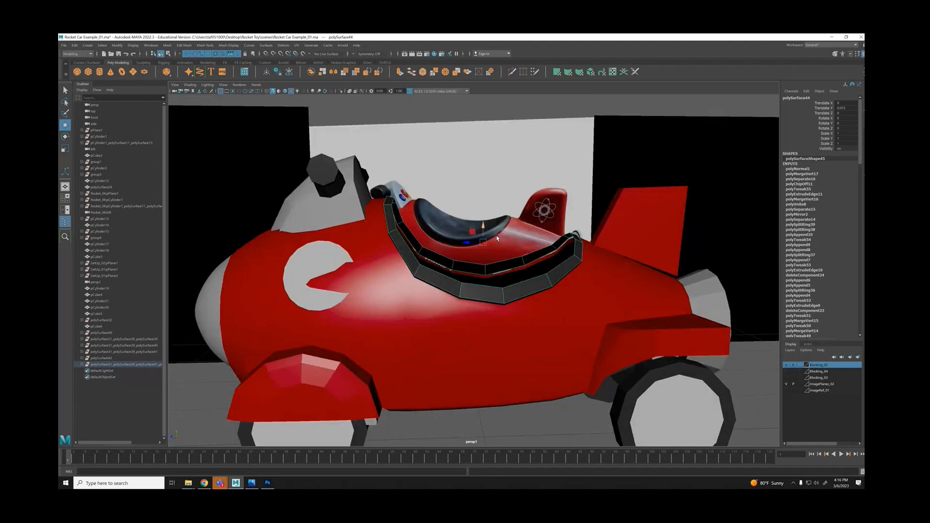
# Turn two-sided lighting back on in the perspective view.
pyautogui.click(216, 92)
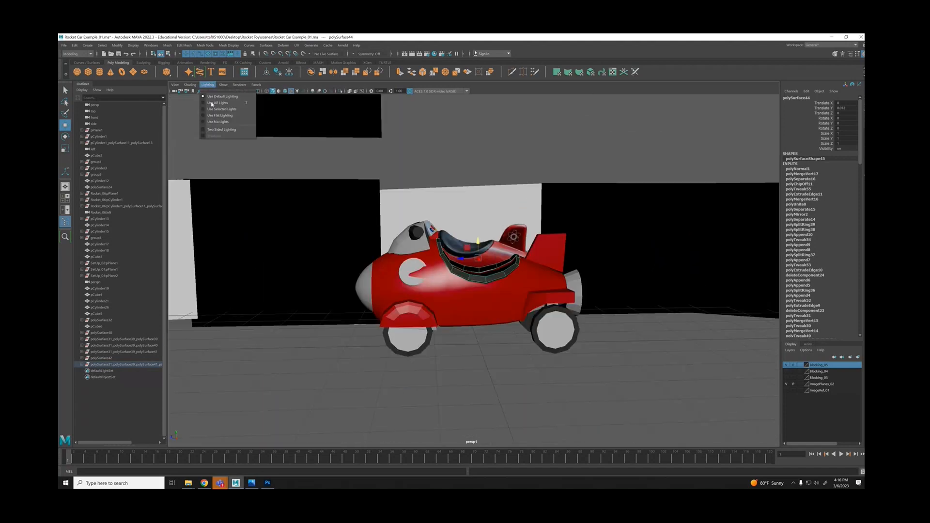
pyautogui.click(228, 137)
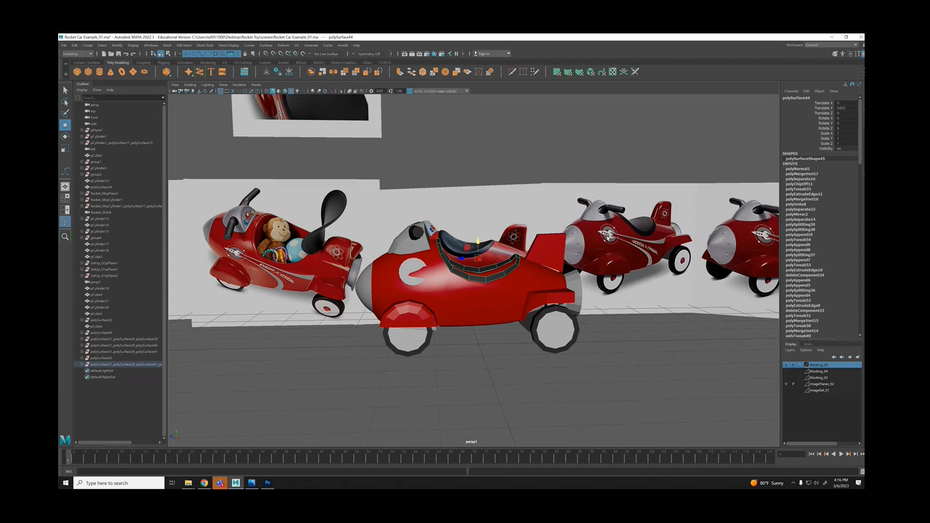
pyautogui.keyDown('alt'); pyautogui.moveTo(554, 236); pyautogui.dragTo(439, 241); pyautogui.keyUp('alt')
pyautogui.scroll(3, 440, 242)
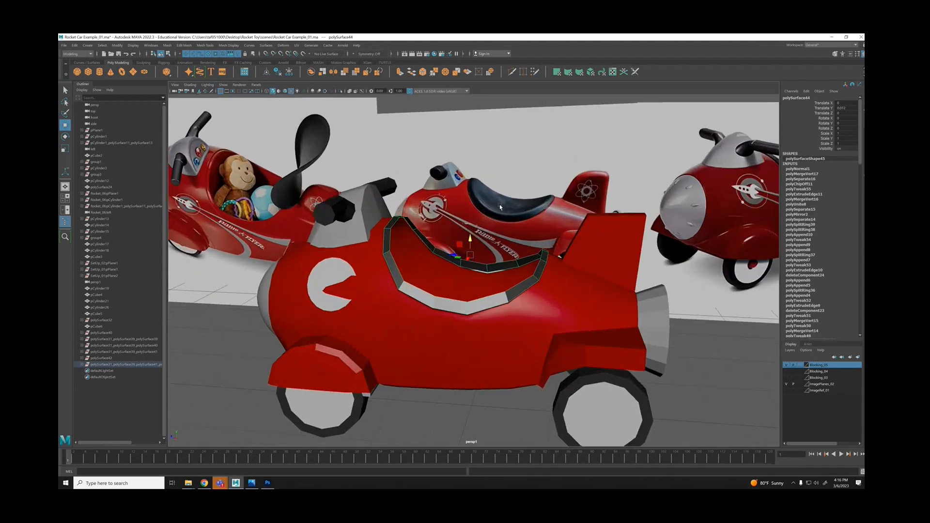
# Extrude the rim strip's inner edge loop and scale the new edges inward over the cockpit opening.
pyautogui.keyDown('alt'); pyautogui.moveTo(528, 210); pyautogui.dragTo(422, 247); pyautogui.keyUp('alt')
pyautogui.moveTo(550, 232); pyautogui.dragTo(550, 209, button='right')
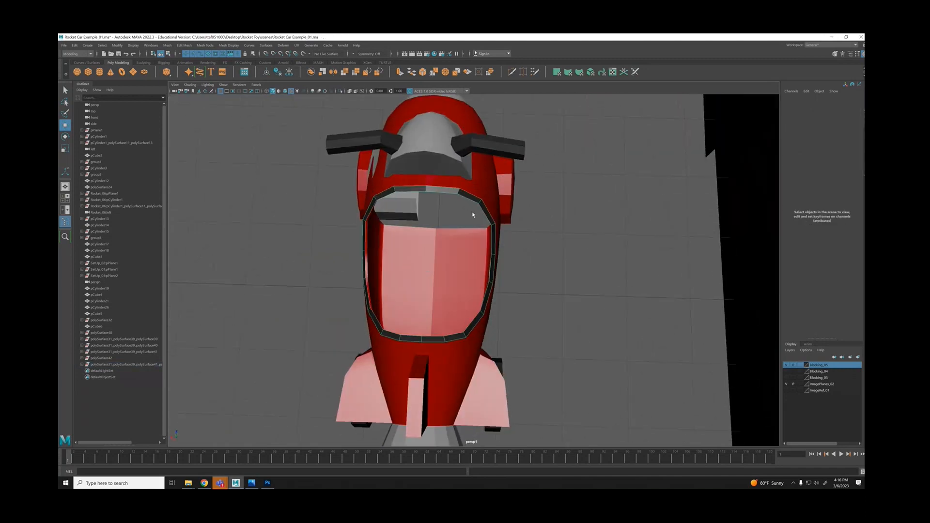
pyautogui.click(483, 212)
pyautogui.doubleClick(483, 212)
pyautogui.keyDown('alt'); pyautogui.moveTo(490, 247); pyautogui.dragTo(514, 246, button='middle'); pyautogui.keyUp('alt')
pyautogui.hotkey('ctrl', 'e')
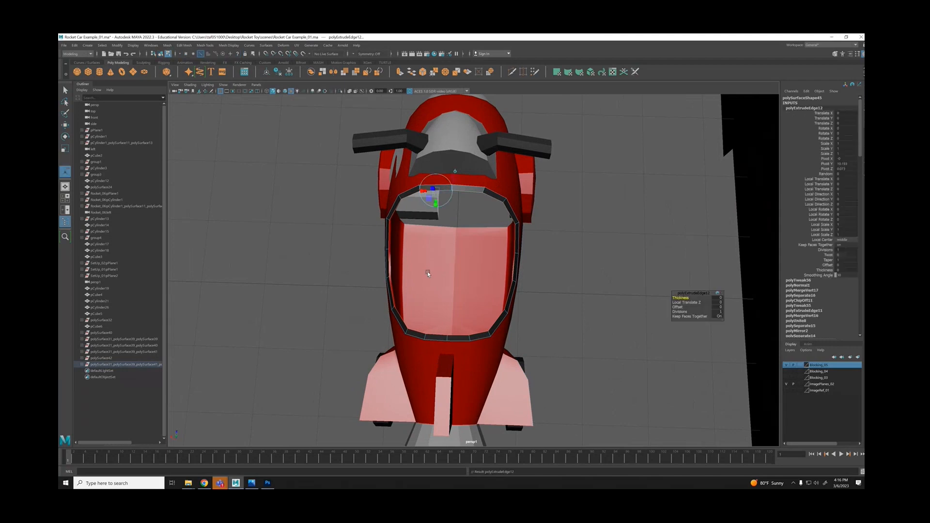
pyautogui.press('r')
pyautogui.moveTo(450, 263); pyautogui.dragTo(475, 229)
pyautogui.press('w')
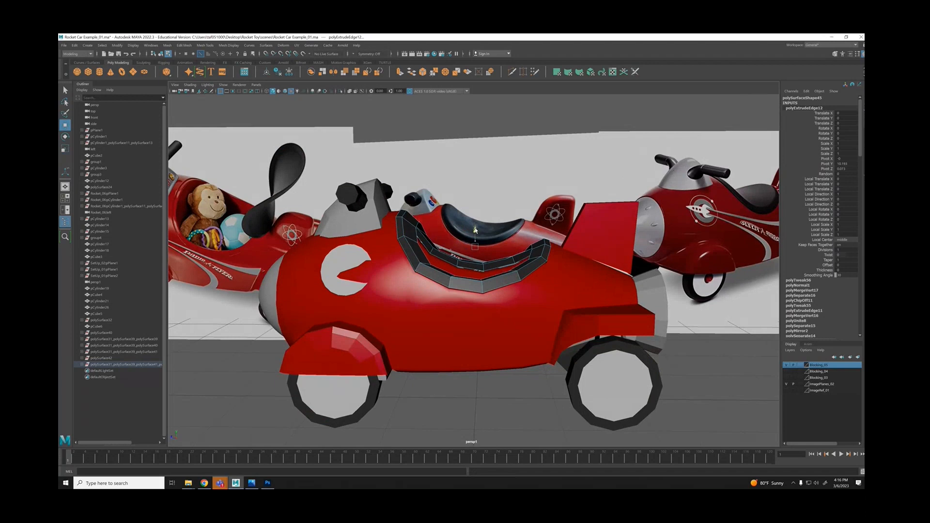
pyautogui.press('r')
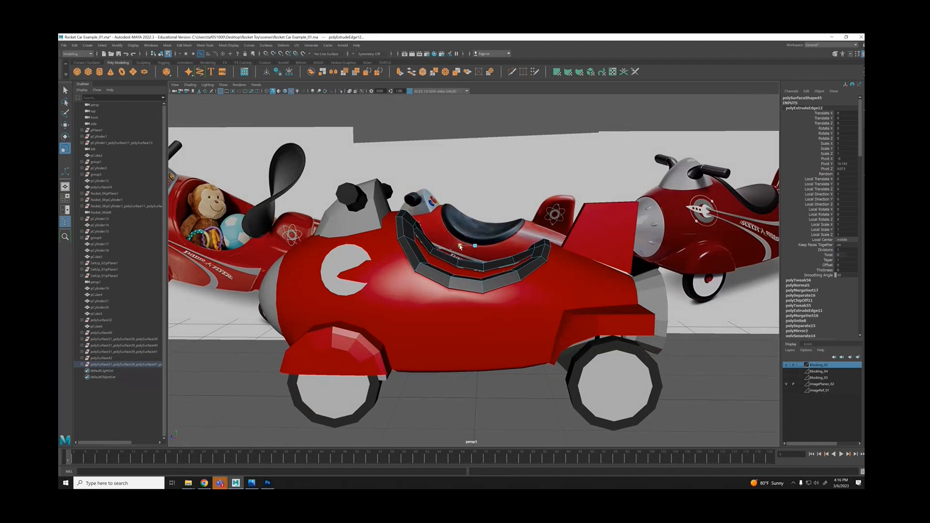
pyautogui.press('w')
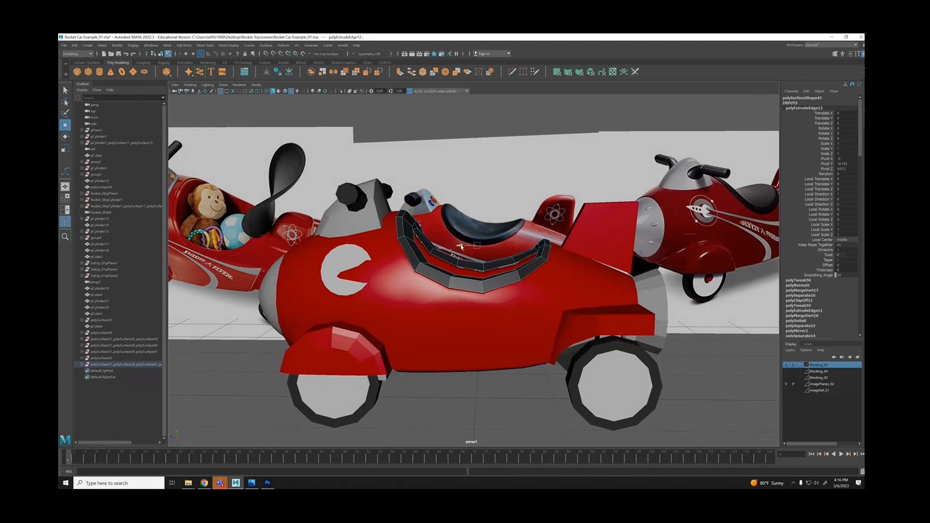
pyautogui.press('e')
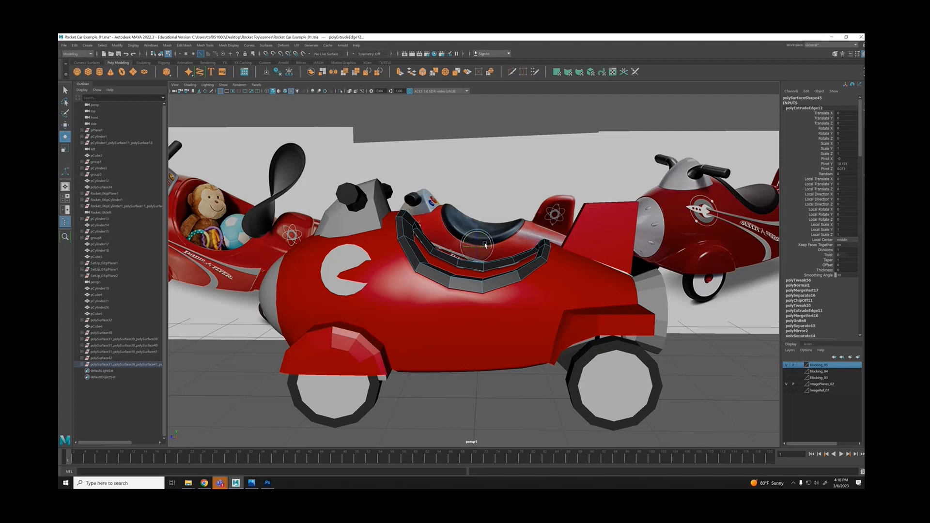
pyautogui.press('w')
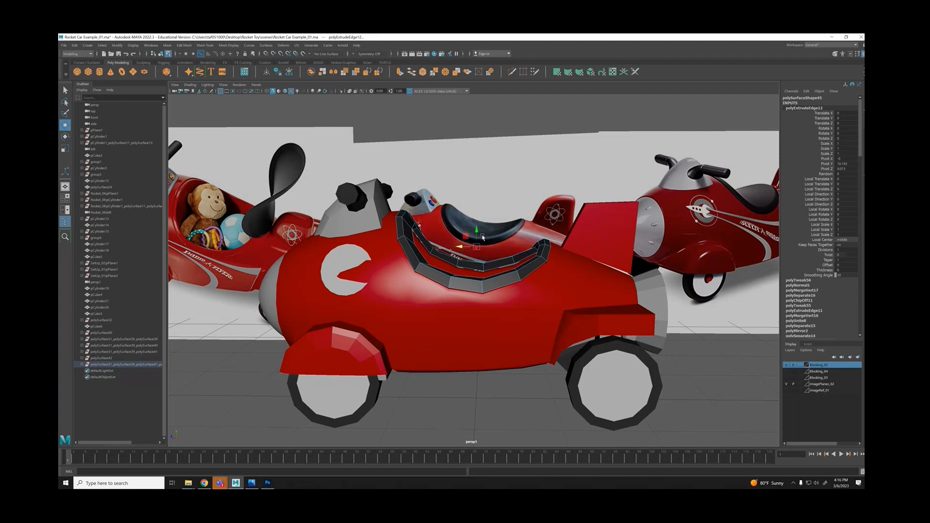
pyautogui.keyDown('alt'); pyautogui.moveTo(487, 247); pyautogui.dragTo(416, 225); pyautogui.keyUp('alt')
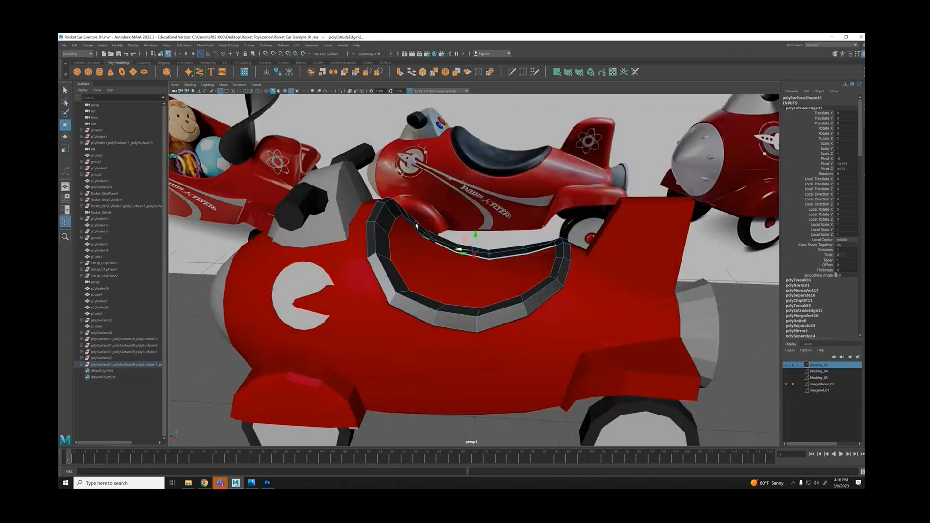
# Return to object mode and append a polygon across the middle of the rim strip's opening, joining two opposite inner edges.
pyautogui.moveTo(393, 217); pyautogui.dragTo(417, 206, button='right')
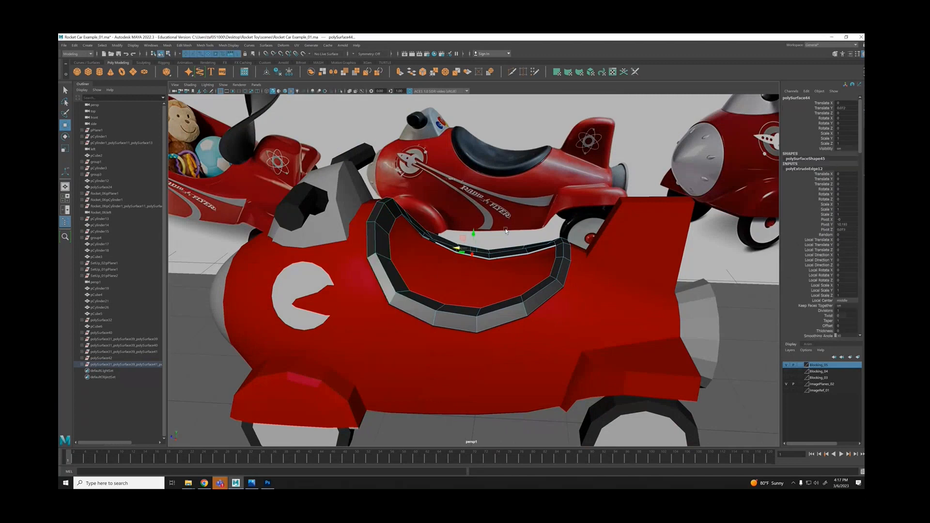
pyautogui.keyDown('alt'); pyautogui.moveTo(504, 218); pyautogui.dragTo(483, 241); pyautogui.keyUp('alt')
pyautogui.press('g')
pyautogui.click(445, 341)
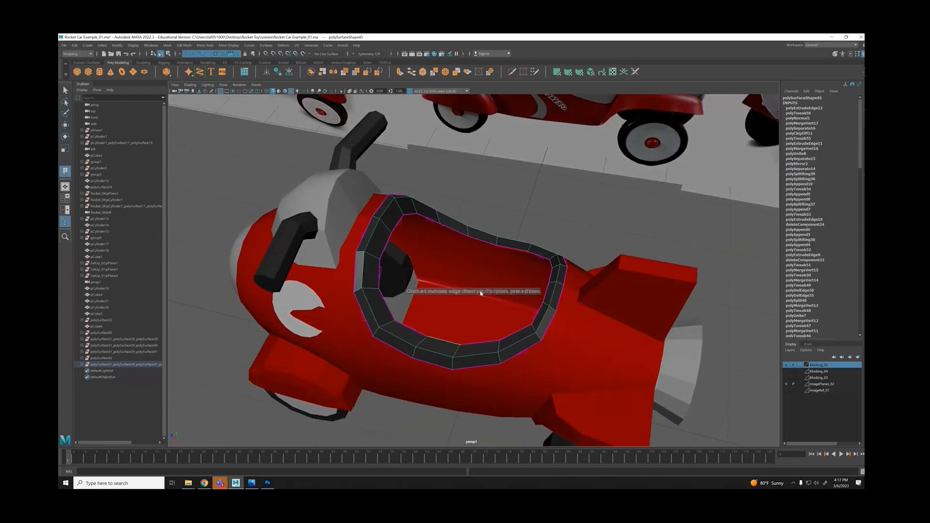
pyautogui.click(480, 242)
pyautogui.click(481, 242)
pyautogui.press('Return')
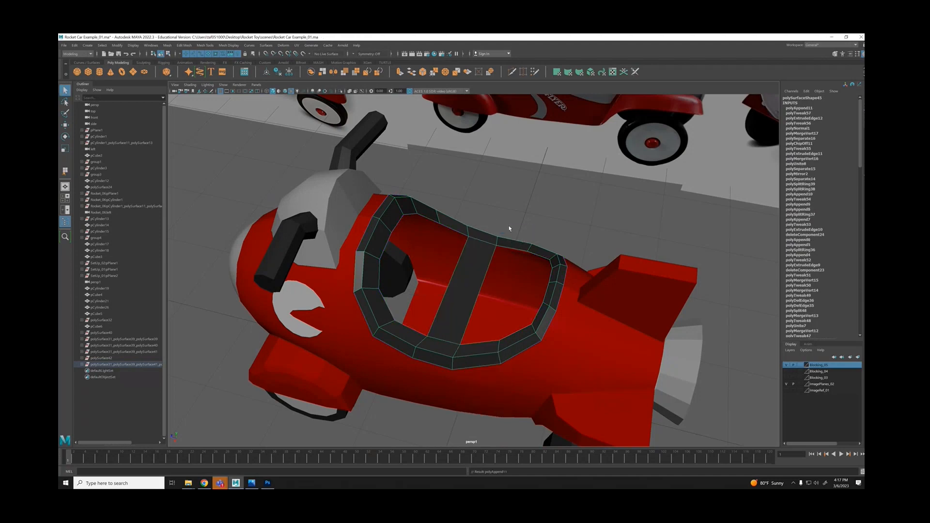
# Hide everything except the rim strip and append a second polygon across the opening on the front side of the first.
pyautogui.hotkey('alt', 'h')
pyautogui.keyDown('alt'); pyautogui.moveTo(500, 241); pyautogui.dragTo(482, 263); pyautogui.keyUp('alt')
pyautogui.press('g')
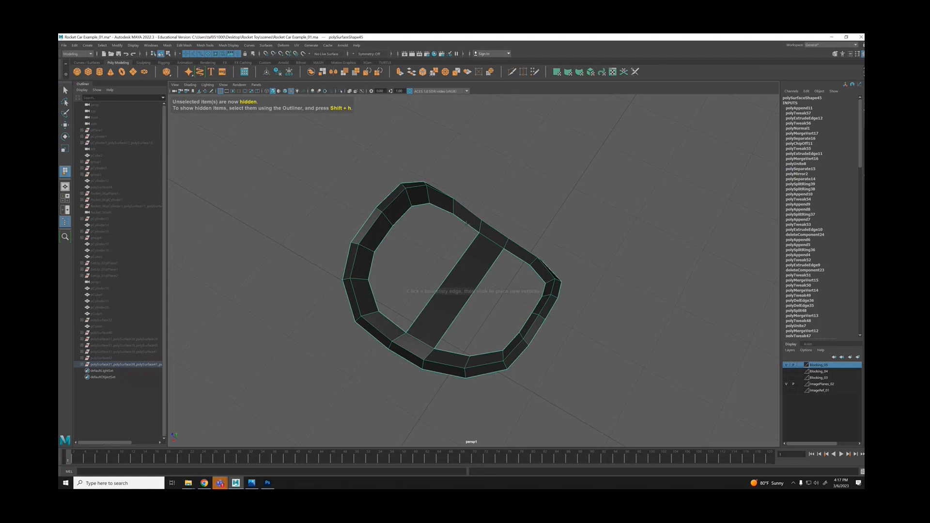
pyautogui.click(466, 223)
pyautogui.click(392, 320)
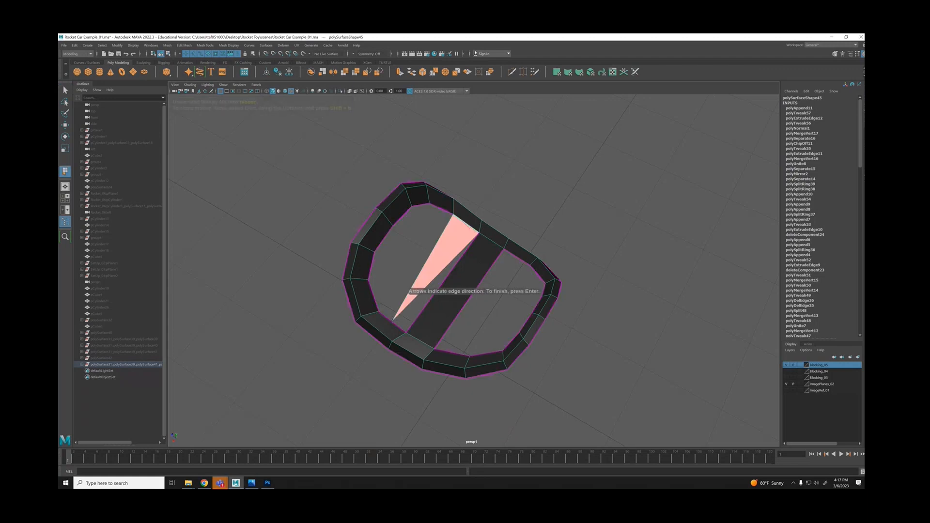
pyautogui.hotkey('ctrl', 'z')
pyautogui.click(391, 322)
pyautogui.press('Return')
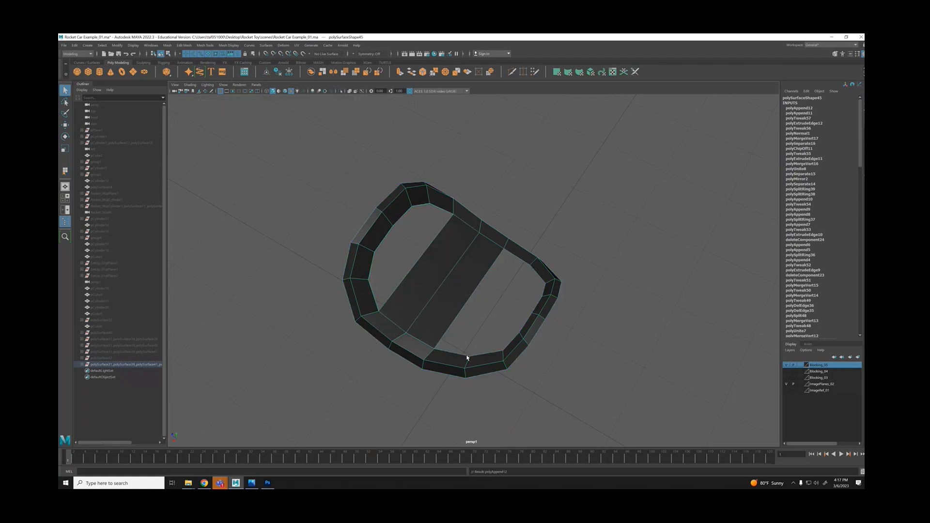
# Append a third polygon across the opening on the rear side of the middle polygon.
pyautogui.press('g')
pyautogui.click(462, 356)
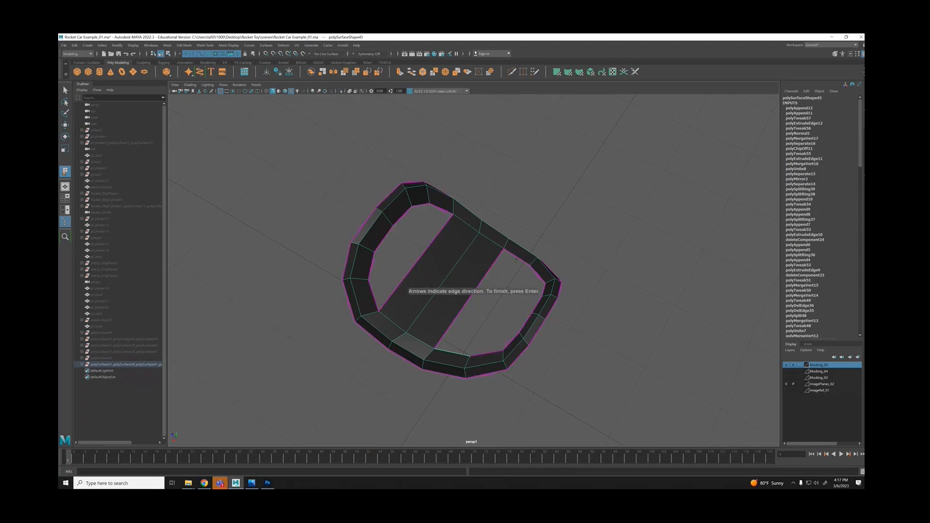
pyautogui.click(513, 255)
pyautogui.press('Return')
pyautogui.keyDown('alt'); pyautogui.moveTo(475, 253); pyautogui.dragTo(438, 253); pyautogui.keyUp('alt')
pyautogui.press('y')
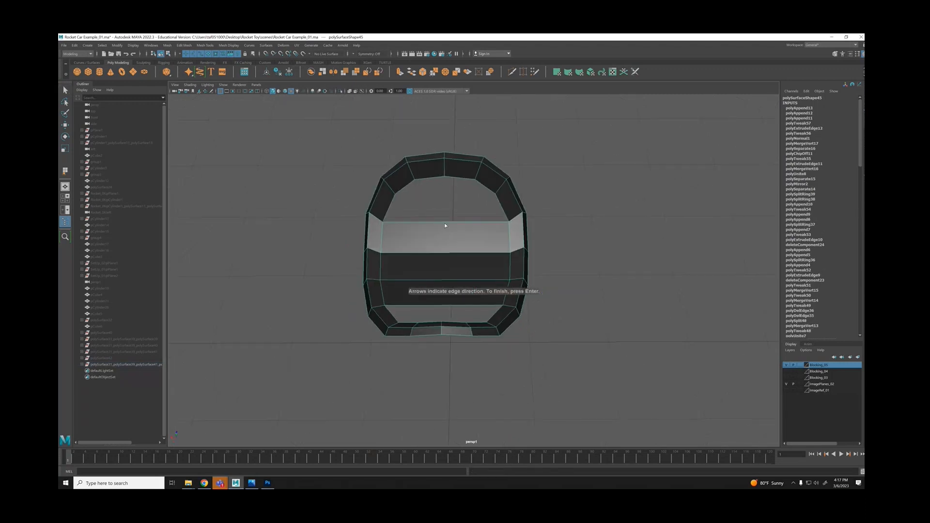
pyautogui.click(445, 222)
pyautogui.keyDown('alt'); pyautogui.moveTo(489, 241); pyautogui.dragTo(466, 241); pyautogui.keyUp('alt')
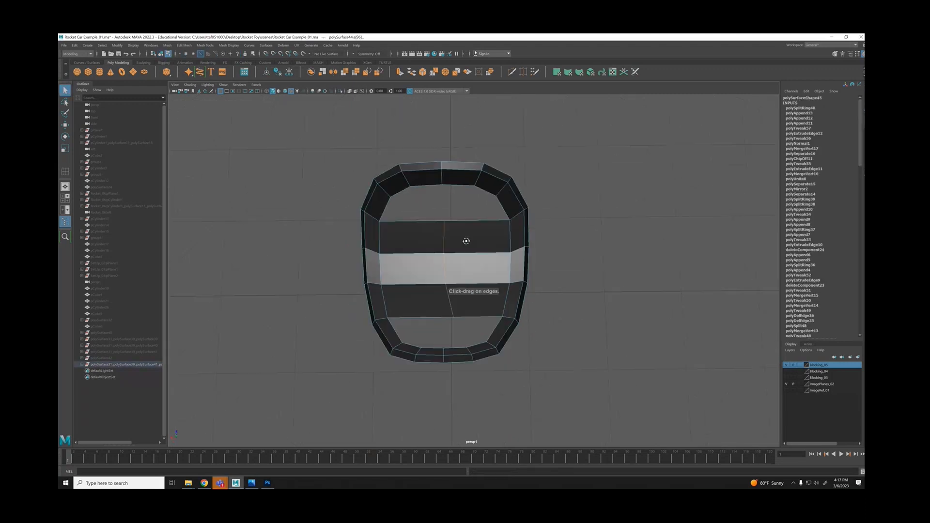
pyautogui.hotkey('ctrl', 'z')
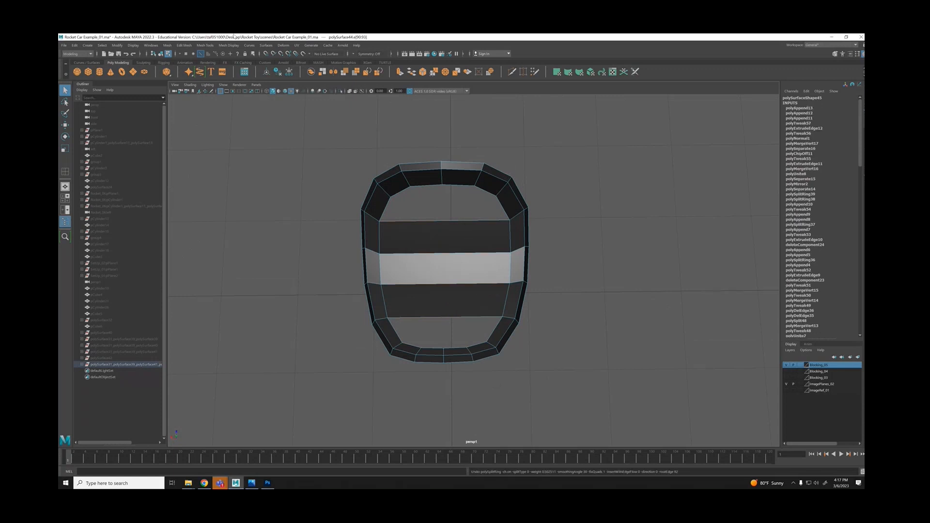
# Insert an edge loop lengthwise through the three appended polygons and center it with a weight of 0.5.
pyautogui.click(184, 45)
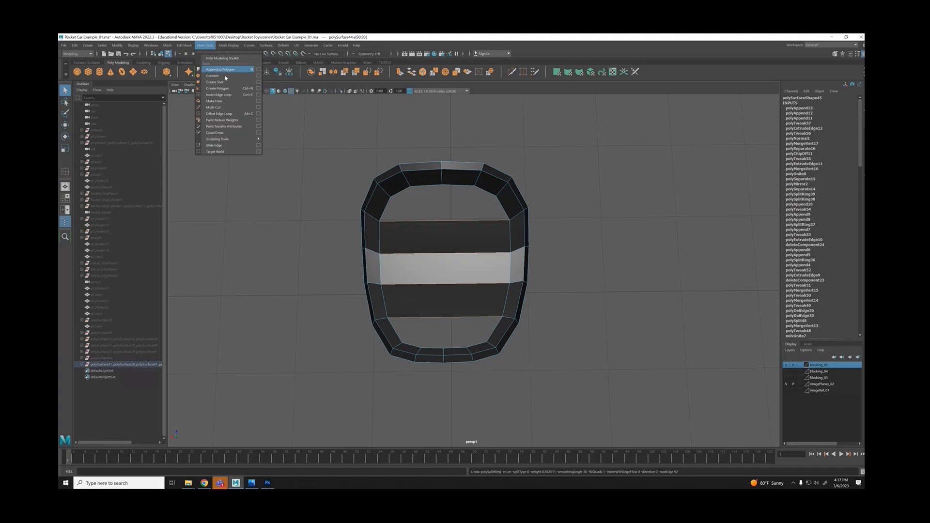
pyautogui.click(259, 95)
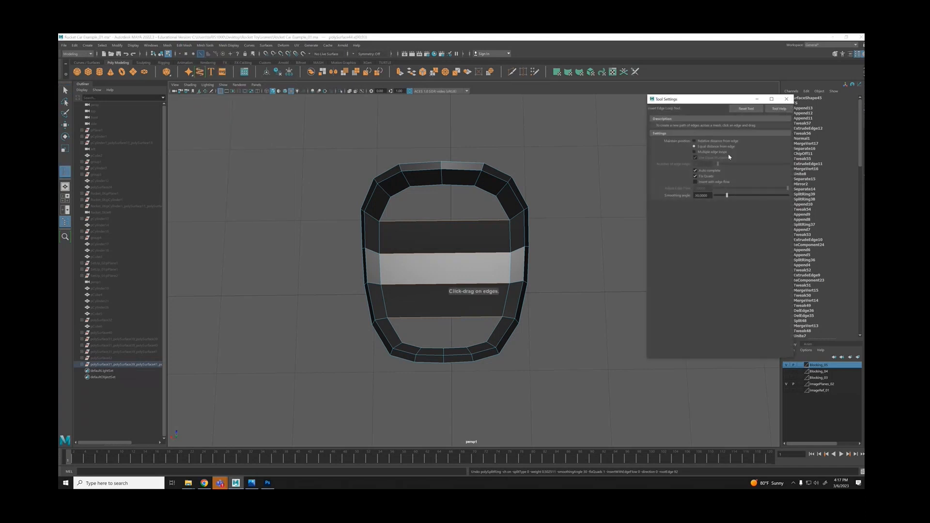
pyautogui.click(787, 99)
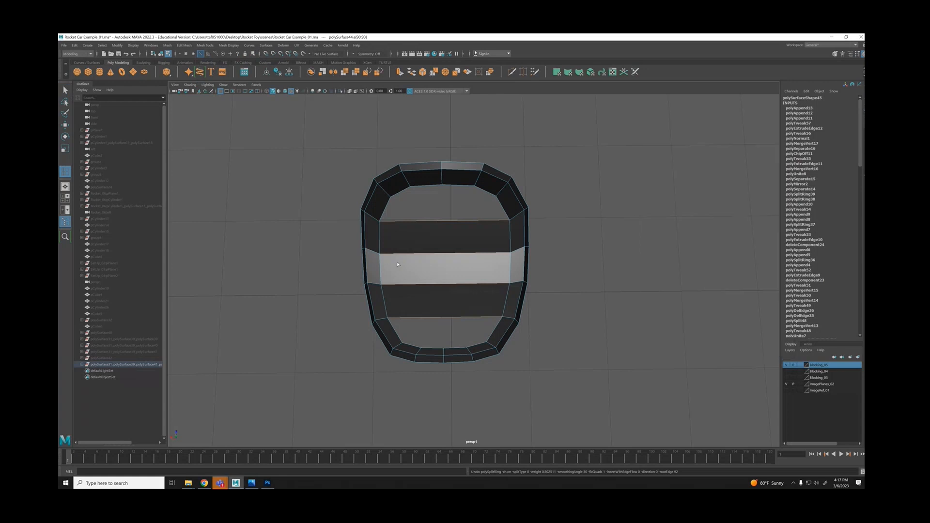
pyautogui.click(444, 222)
pyautogui.press('q')
pyautogui.click(801, 108)
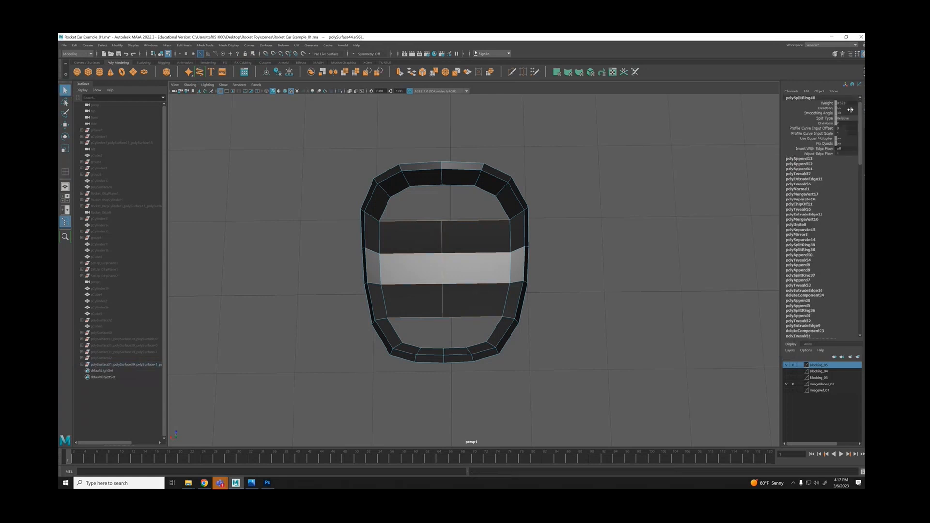
pyautogui.write('.5')
pyautogui.press('Return')
# Save the scene and reselect the rim strip in object mode.
pyautogui.click(66, 47)
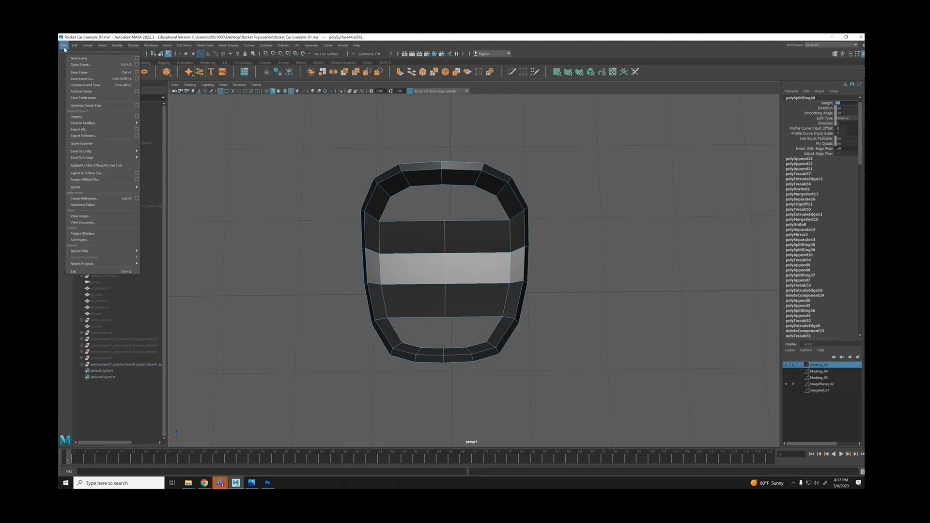
pyautogui.click(81, 72)
pyautogui.click(161, 54)
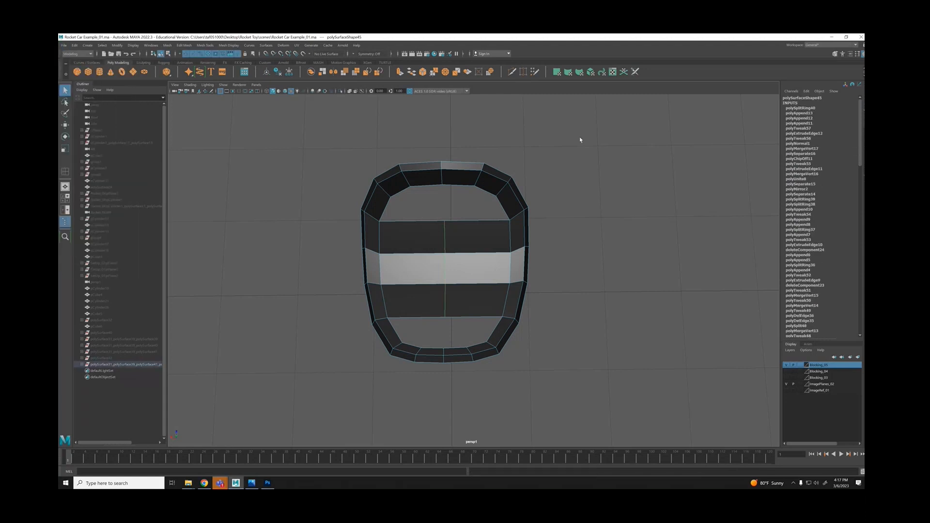
pyautogui.click(580, 138)
pyautogui.click(472, 256)
pyautogui.moveTo(454, 277)
pyautogui.keyDown('alt'); pyautogui.mouseDown()
pyautogui.moveTo(494, 237)
pyautogui.moveTo(439, 257)
pyautogui.moveTo(442, 240)
pyautogui.moveTo(457, 239)
pyautogui.moveTo(436, 241)
pyautogui.moveTo(468, 235)
pyautogui.moveTo(422, 255)
pyautogui.moveTo(454, 241)
pyautogui.moveTo(442, 266)
pyautogui.mouseUp(); pyautogui.keyUp('alt')
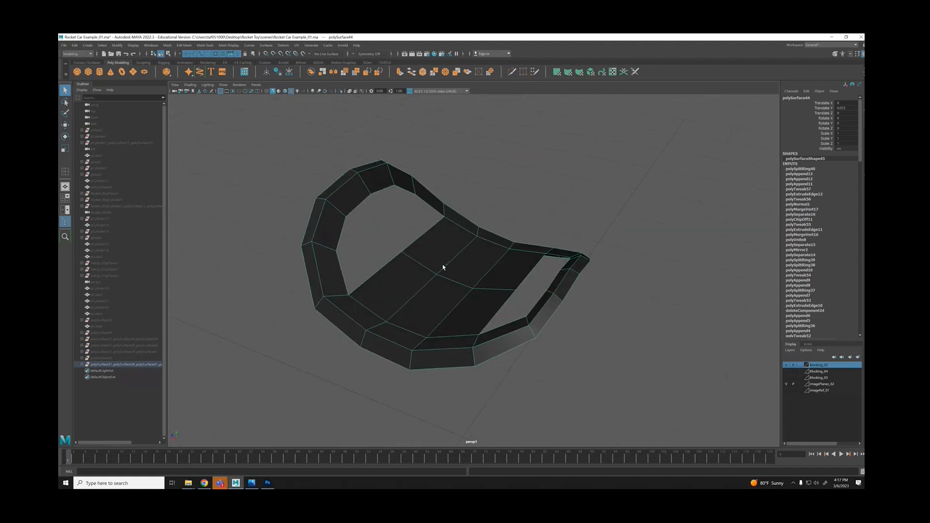
# Undo the lengthwise edge loop through the appended polygons.
pyautogui.hotkey('ctrl', 'z')
pyautogui.hotkey('ctrl', 'z')
pyautogui.hotkey('ctrl', 'z')
pyautogui.hotkey('ctrl', 'z')
pyautogui.hotkey('ctrl', 'z')
pyautogui.hotkey('ctrl', 'z')
pyautogui.hotkey('ctrl', 'z')
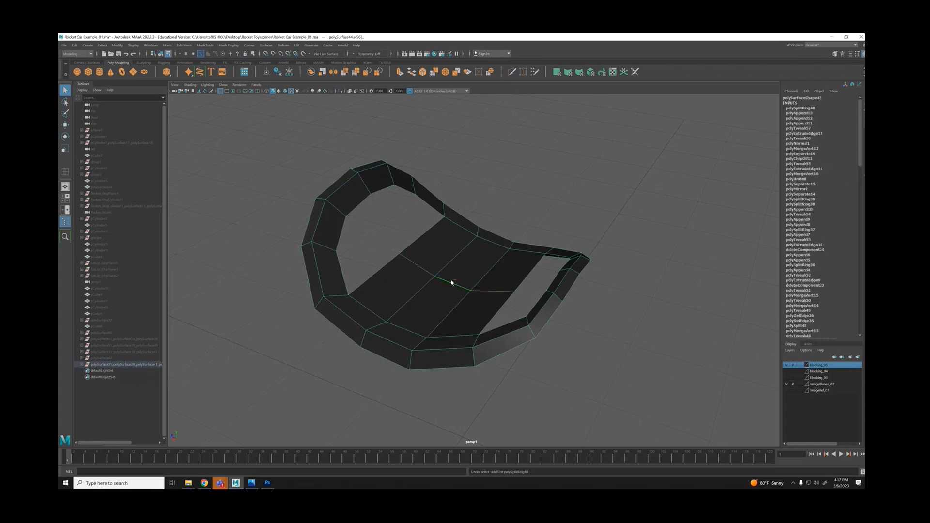
# Append another polygon across the opening between the next pair of opposite inner edges toward the front.
pyautogui.click(330, 275)
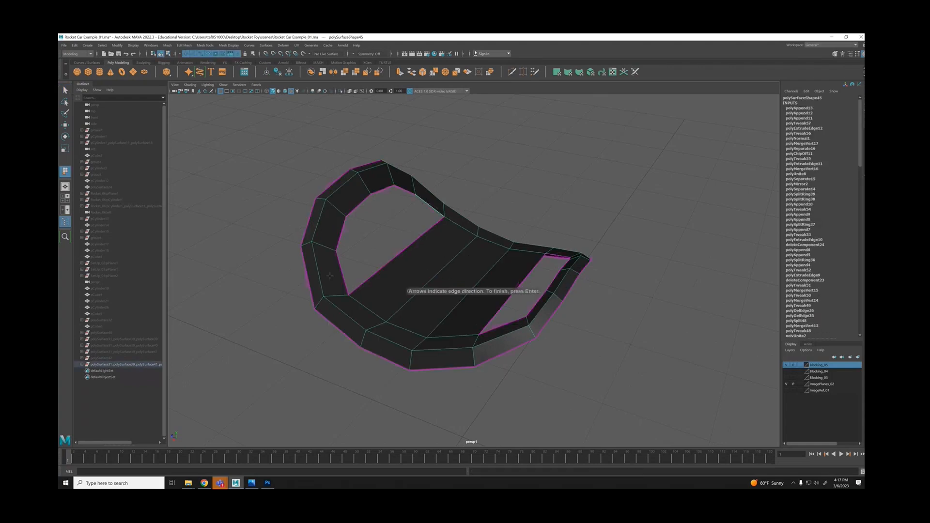
pyautogui.click(340, 264)
pyautogui.press('Return')
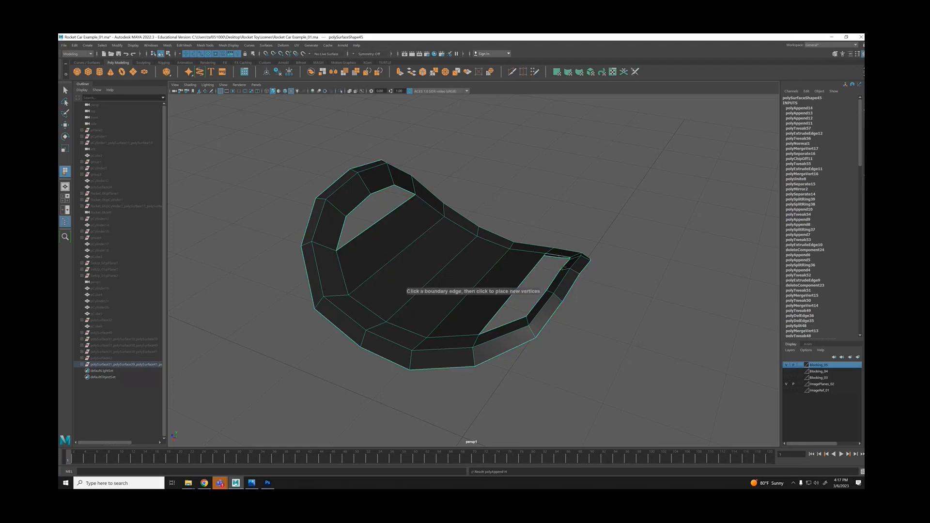
# Append a polygon across the opening between the next pair of opposite inner edges toward the rear.
pyautogui.keyDown('alt'); pyautogui.moveTo(542, 265); pyautogui.dragTo(553, 245); pyautogui.keyUp('alt')
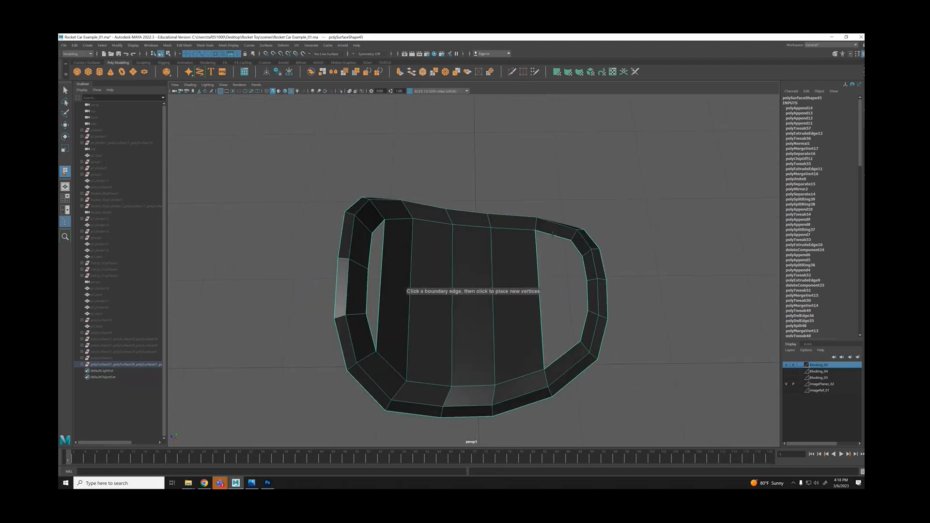
pyautogui.click(553, 234)
pyautogui.click(567, 351)
pyautogui.press('q')
# Insert an edge loop lengthwise through all five appended polygons and set its weight to 0.5.
pyautogui.keyDown('alt'); pyautogui.moveTo(570, 350); pyautogui.dragTo(477, 279); pyautogui.keyUp('alt')
pyautogui.keyDown('shift'); pyautogui.moveTo(477, 279); pyautogui.dragTo(432, 256, button='right'); pyautogui.keyUp('shift')
pyautogui.click(432, 255)
pyautogui.press('q')
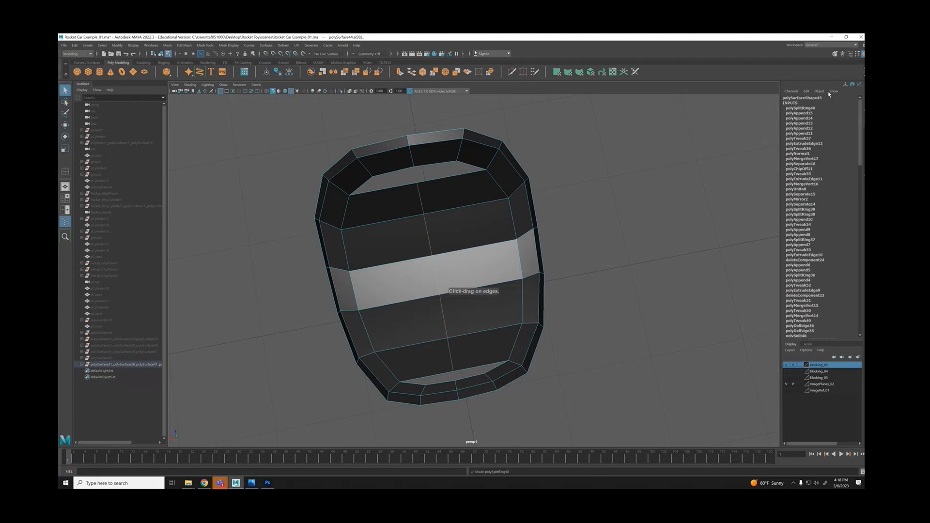
pyautogui.click(812, 109)
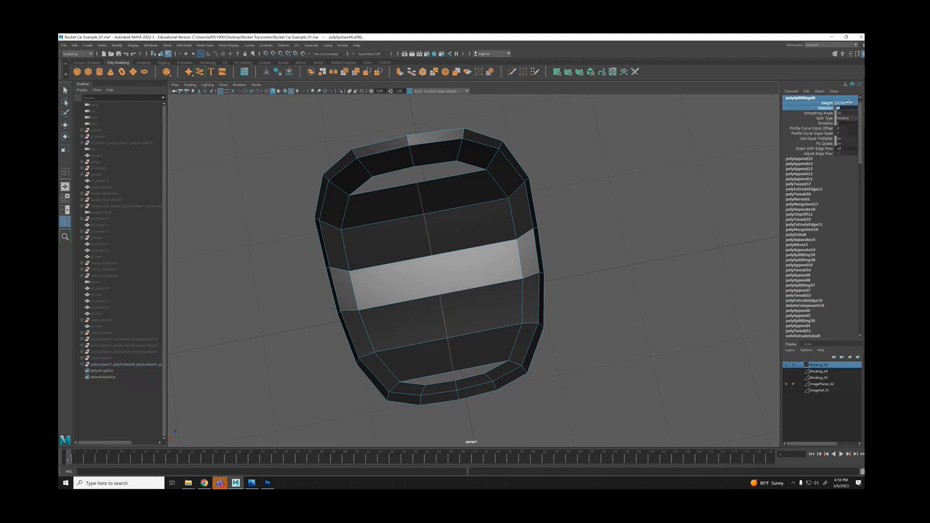
pyautogui.click(840, 127)
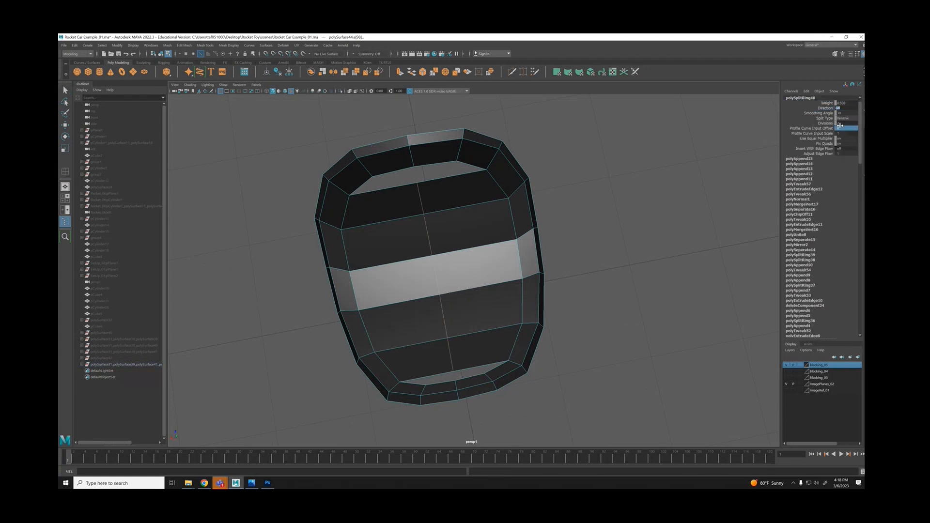
pyautogui.click(845, 104)
pyautogui.write('.5')
pyautogui.press('Return')
# Fill the remaining front gap in the rim strip's opening with two appended polygons, one on each side of the centerline.
pyautogui.keyDown('alt'); pyautogui.moveTo(489, 282); pyautogui.dragTo(363, 250); pyautogui.keyUp('alt')
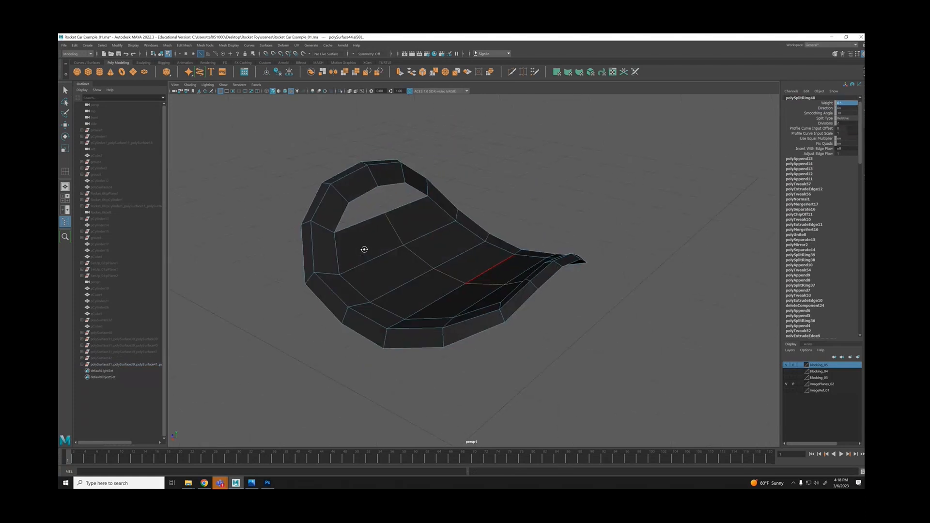
pyautogui.keyDown('alt'); pyautogui.moveTo(405, 219); pyautogui.dragTo(397, 229); pyautogui.keyUp('alt')
pyautogui.press('g')
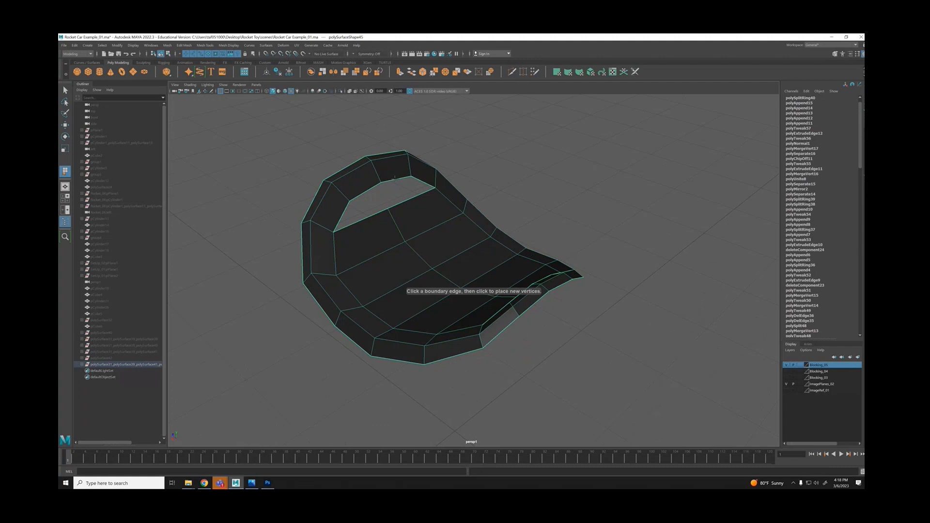
pyautogui.click(394, 179)
pyautogui.click(410, 198)
pyautogui.press('Return')
pyautogui.press('g')
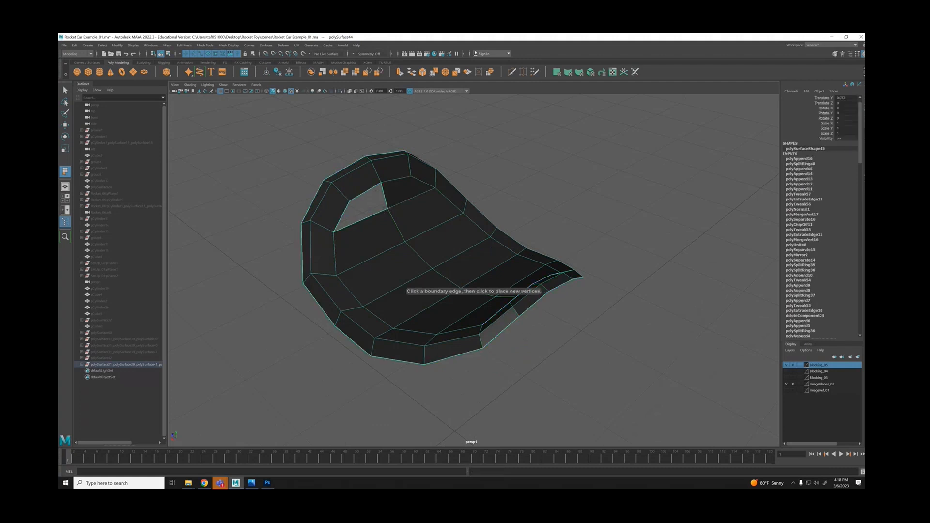
pyautogui.click(369, 189)
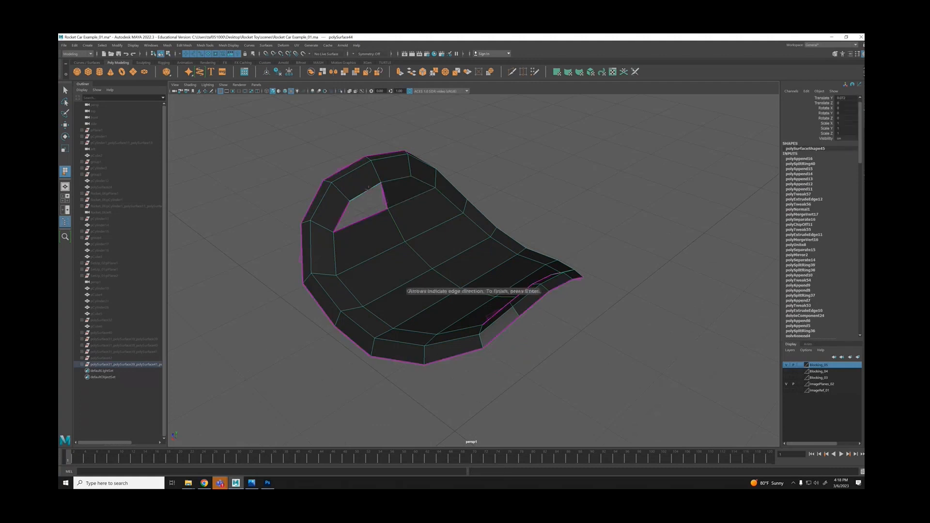
pyautogui.click(370, 216)
pyautogui.press('Return')
# Fill the remaining rear gap in the rim strip's opening with two appended polygons, one on each side of the centerline.
pyautogui.keyDown('alt'); pyautogui.moveTo(496, 246); pyautogui.dragTo(519, 251); pyautogui.keyUp('alt')
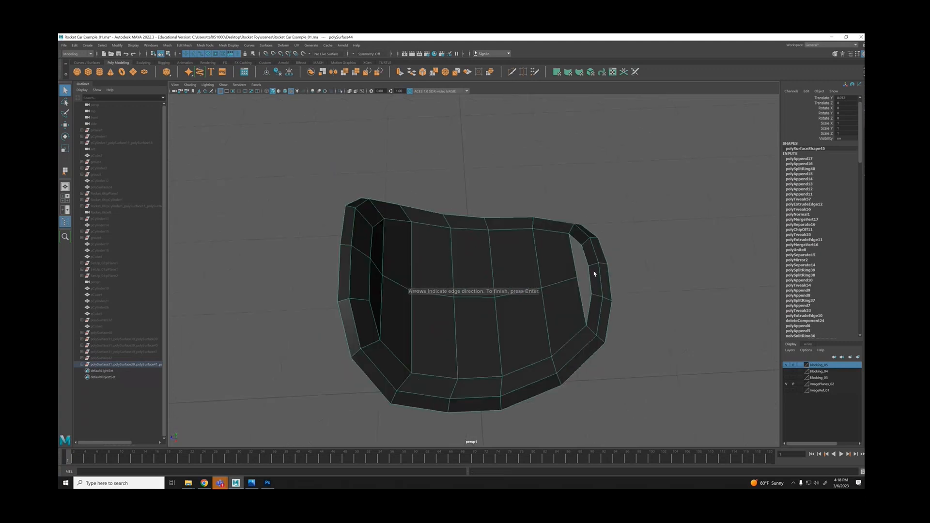
pyautogui.press('g')
pyautogui.click(586, 254)
pyautogui.click(576, 239)
pyautogui.click(574, 257)
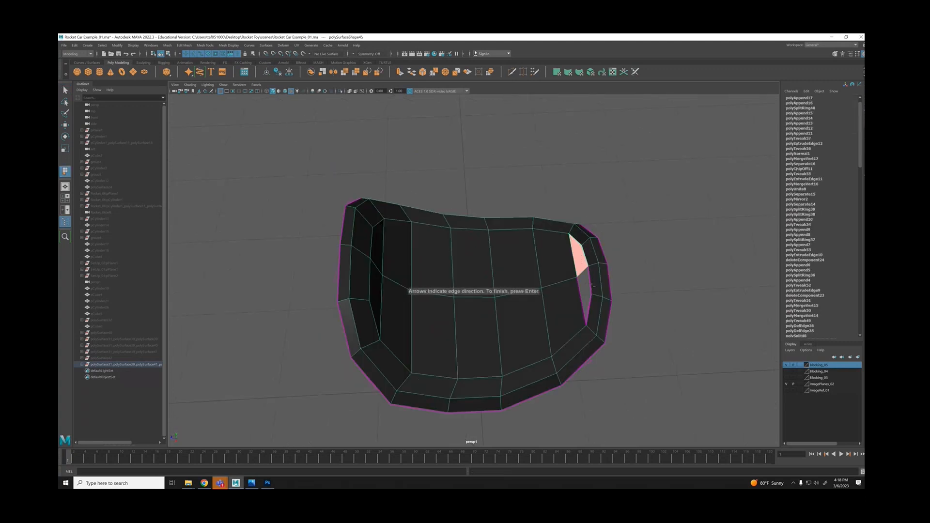
pyautogui.press('Return')
pyautogui.press('g')
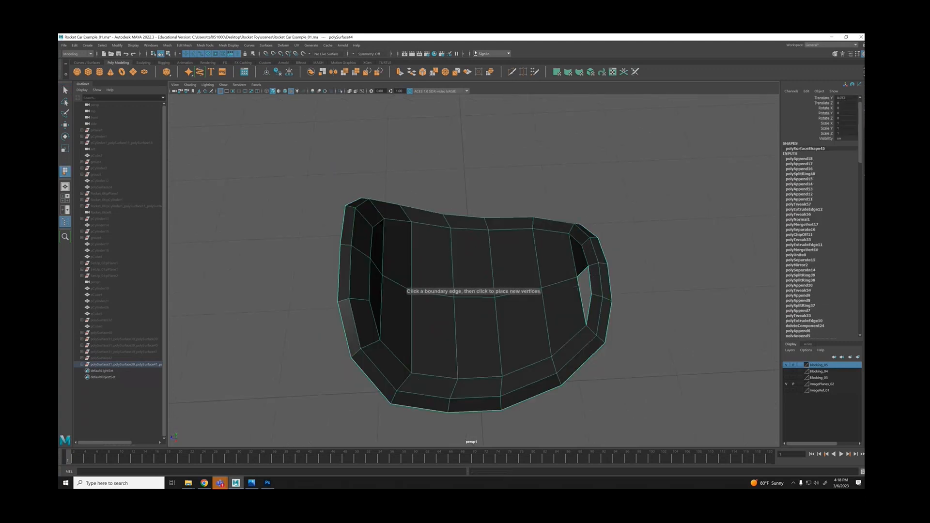
pyautogui.click(576, 288)
# Check the filled seat's shape in smooth preview and return it to the unsmoothed display.
pyautogui.keyDown('alt'); pyautogui.moveTo(598, 285); pyautogui.dragTo(533, 258); pyautogui.keyUp('alt')
pyautogui.press('3')
pyautogui.click(511, 203)
pyautogui.moveTo(514, 203)
pyautogui.keyDown('alt'); pyautogui.mouseDown()
pyautogui.moveTo(493, 231)
pyautogui.moveTo(523, 210)
pyautogui.moveTo(509, 204)
pyautogui.moveTo(523, 206)
pyautogui.mouseUp(); pyautogui.keyUp('alt')
pyautogui.click(492, 270)
pyautogui.press('1')
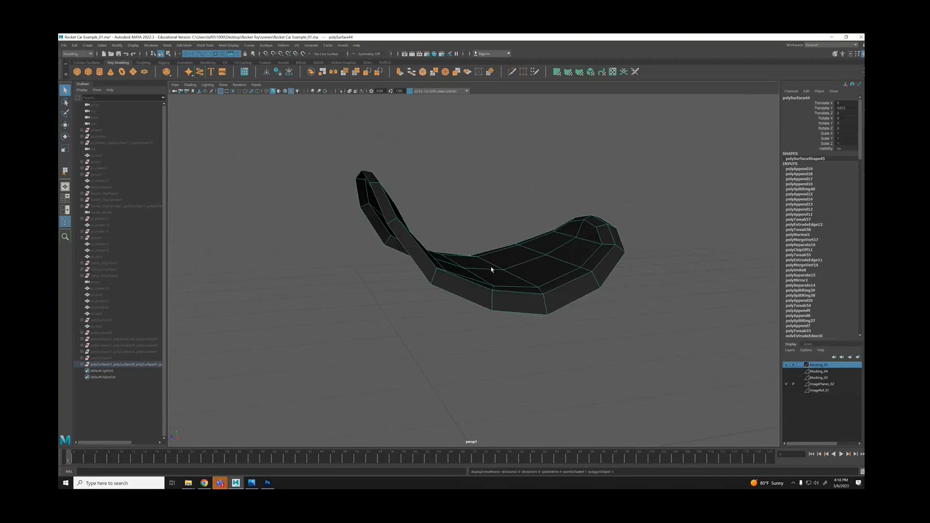
# Show all hidden objects and compare the seat with the rocket body and the reference images.
pyautogui.hotkey('ctrl', 'shift', 'h')
pyautogui.keyDown('alt'); pyautogui.moveTo(442, 295); pyautogui.dragTo(509, 269); pyautogui.keyUp('alt')
pyautogui.keyDown('alt'); pyautogui.moveTo(508, 270); pyautogui.dragTo(321, 211, button='right'); pyautogui.keyUp('alt')
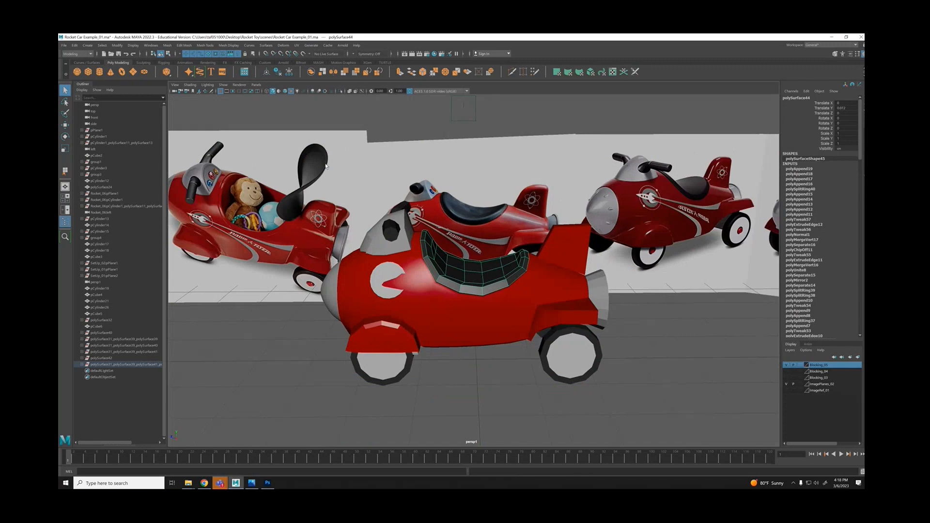
pyautogui.keyDown('alt'); pyautogui.moveTo(324, 209); pyautogui.dragTo(331, 192); pyautogui.keyUp('alt')
pyautogui.moveTo(522, 219)
pyautogui.keyDown('alt'); pyautogui.mouseDown()
pyautogui.moveTo(478, 232)
pyautogui.moveTo(518, 224)
pyautogui.mouseUp(); pyautogui.keyUp('alt')
pyautogui.keyDown('alt'); pyautogui.moveTo(457, 257); pyautogui.dragTo(519, 253); pyautogui.keyUp('alt')
pyautogui.keyDown('alt'); pyautogui.moveTo(519, 253); pyautogui.dragTo(557, 280, button='right'); pyautogui.keyUp('alt')
pyautogui.keyDown('alt'); pyautogui.moveTo(557, 279); pyautogui.dragTo(417, 221); pyautogui.keyUp('alt')
pyautogui.keyDown('alt'); pyautogui.moveTo(320, 208); pyautogui.dragTo(369, 202, button='right'); pyautogui.keyUp('alt')
# Adjust the position of the two opposite inner rim vertices near the seat's front and return to object selection.
pyautogui.click(382, 193)
pyautogui.keyDown('alt'); pyautogui.moveTo(384, 191); pyautogui.dragTo(494, 228); pyautogui.keyUp('alt')
pyautogui.keyDown('shift'); pyautogui.click(379, 199); pyautogui.keyUp('shift')
pyautogui.press('w')
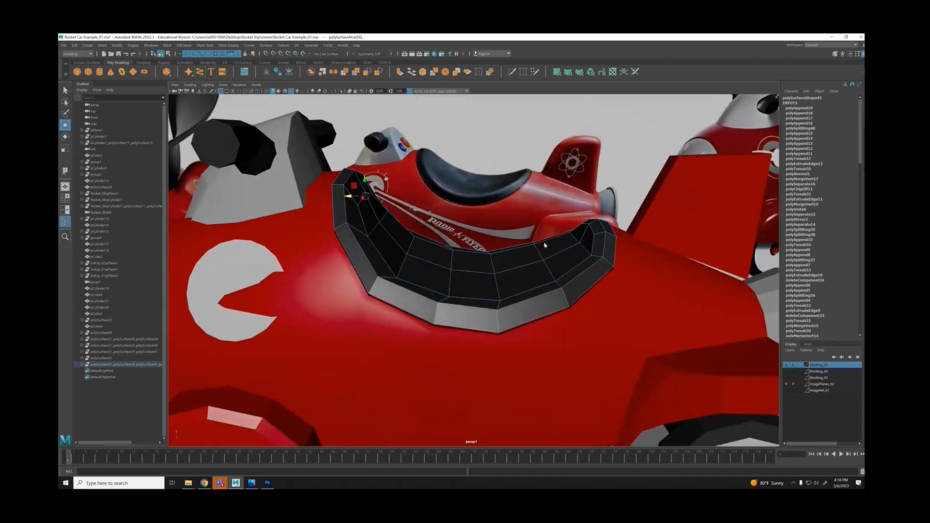
pyautogui.moveTo(544, 243)
pyautogui.mouseDown(button='right')
pyautogui.moveTo(547, 228)
pyautogui.moveTo(574, 232)
pyautogui.moveTo(536, 265)
pyautogui.moveTo(551, 258)
pyautogui.mouseUp(button='right')
pyautogui.moveTo(466, 268)
pyautogui.keyDown('alt'); pyautogui.mouseDown()
pyautogui.moveTo(504, 267)
pyautogui.moveTo(464, 273)
pyautogui.mouseUp(); pyautogui.keyUp('alt')
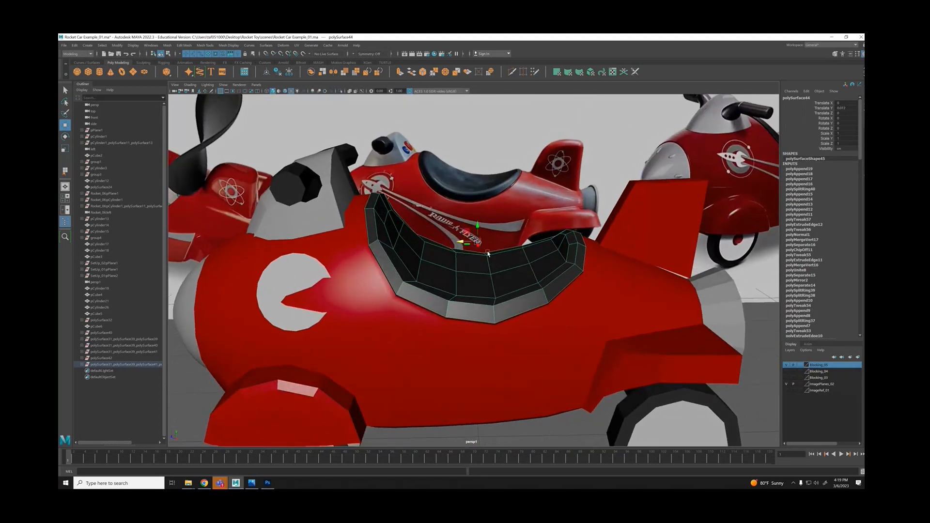
# Hide everything except the seat and adjust the height of the two opposite inner rim vertices midway along its length.
pyautogui.hotkey('alt', 'h')
pyautogui.rightClick(473, 269)
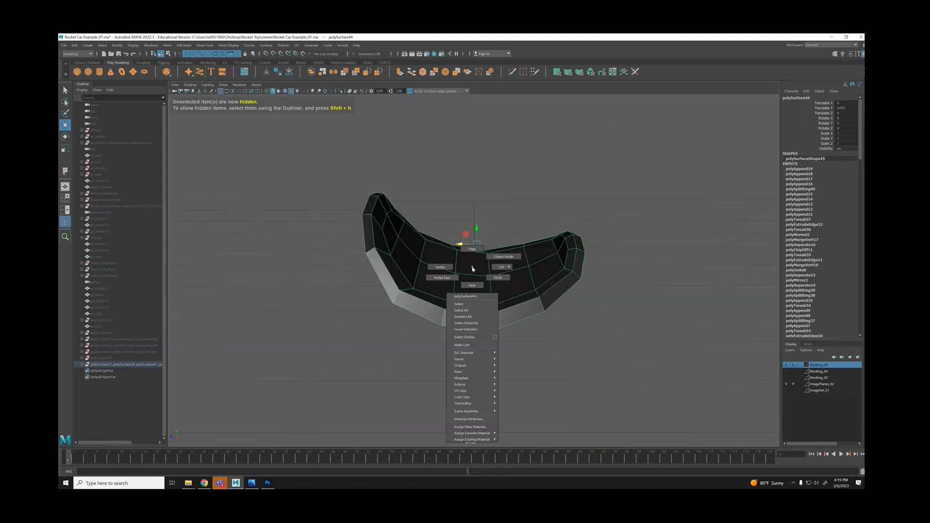
pyautogui.moveTo(473, 269); pyautogui.dragTo(458, 286, button='right')
pyautogui.click(453, 304)
pyautogui.keyDown('alt'); pyautogui.moveTo(452, 303); pyautogui.dragTo(460, 239); pyautogui.keyUp('alt')
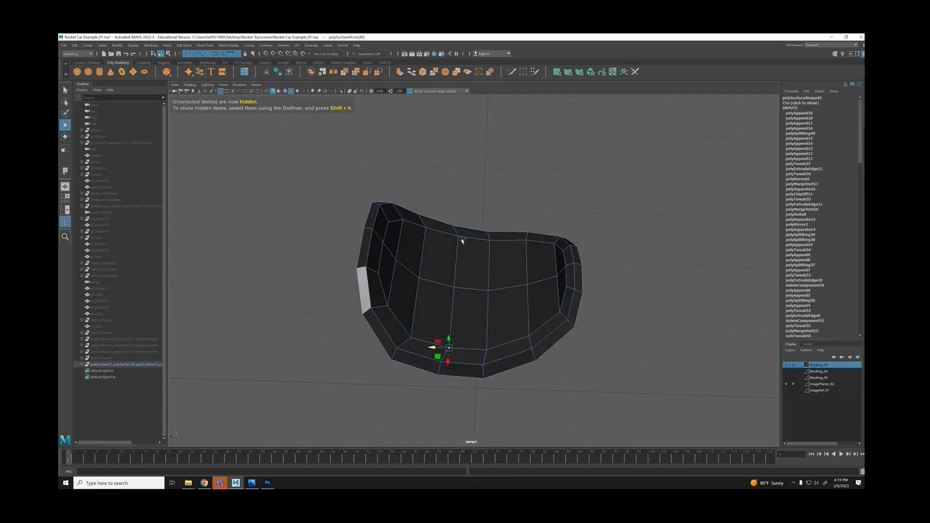
pyautogui.keyDown('shift'); pyautogui.click(459, 237); pyautogui.keyUp('shift')
pyautogui.press('q')
pyautogui.press('w')
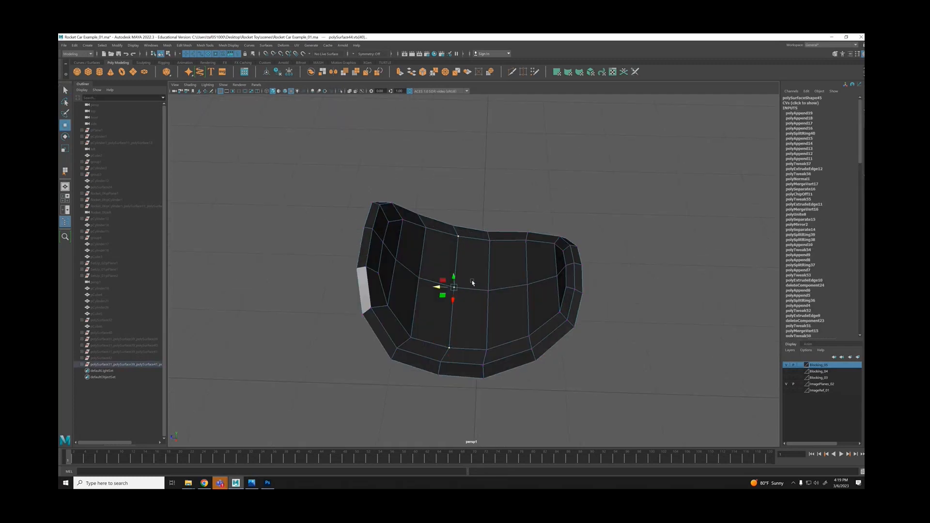
pyautogui.moveTo(461, 281)
pyautogui.keyDown('alt'); pyautogui.mouseDown()
pyautogui.moveTo(456, 264)
pyautogui.moveTo(459, 271)
pyautogui.mouseUp(); pyautogui.keyUp('alt')
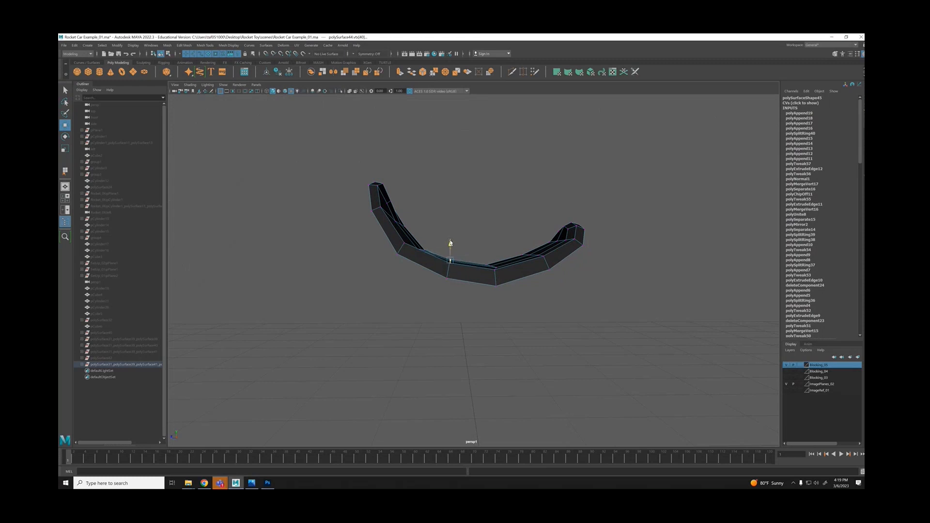
# Reposition the next pair of opposite inner rim vertices toward the front along the seat's length.
pyautogui.keyDown('alt'); pyautogui.moveTo(435, 246); pyautogui.dragTo(414, 256); pyautogui.keyUp('alt')
pyautogui.moveTo(416, 260); pyautogui.dragTo(420, 247, button='right')
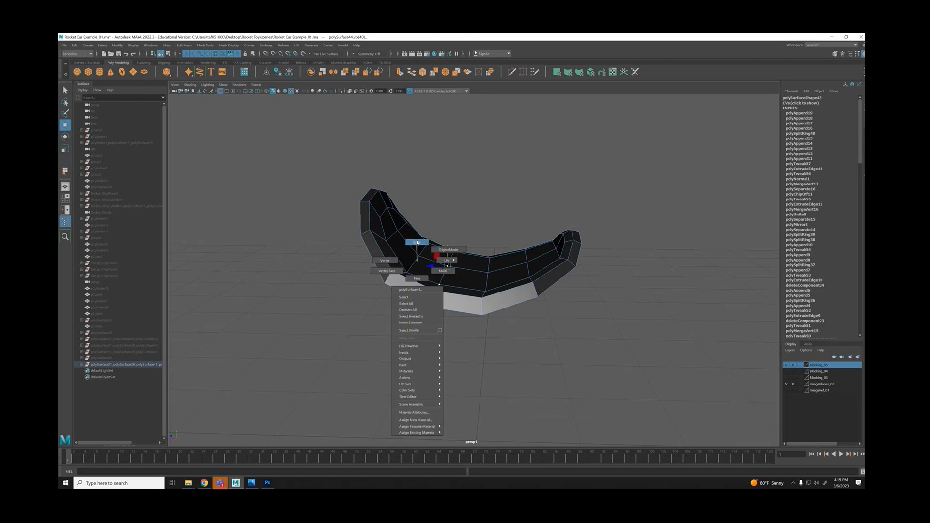
pyautogui.click(449, 254)
pyautogui.keyDown('alt'); pyautogui.moveTo(449, 254); pyautogui.dragTo(406, 250); pyautogui.keyUp('alt')
pyautogui.moveTo(428, 218); pyautogui.dragTo(426, 206, button='right')
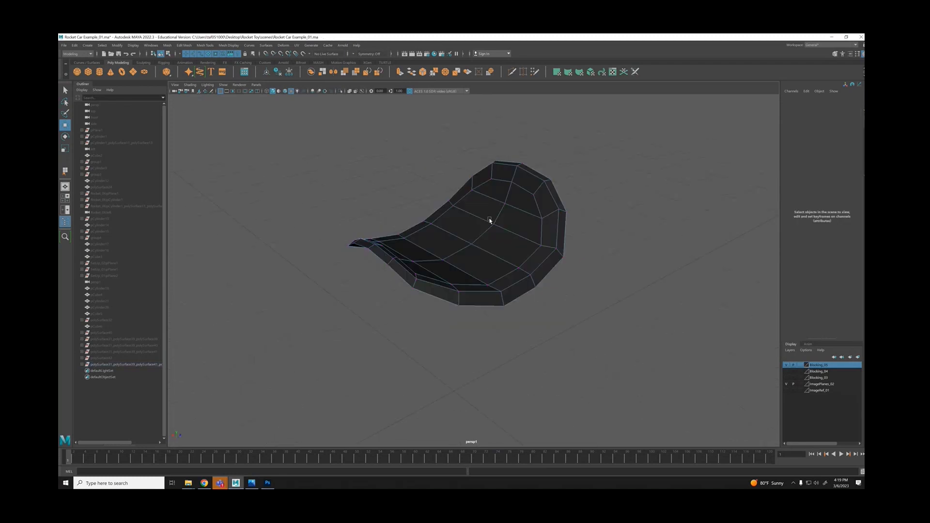
pyautogui.click(425, 238)
pyautogui.keyDown('alt'); pyautogui.moveTo(481, 221); pyautogui.dragTo(438, 245); pyautogui.keyUp('alt')
pyautogui.click(387, 254)
pyautogui.press('q')
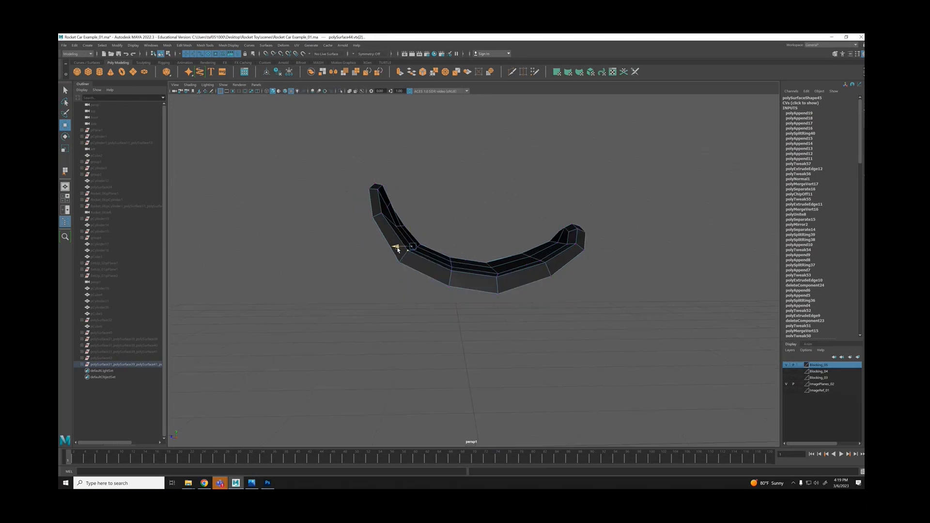
pyautogui.click(459, 212)
pyautogui.keyDown('alt'); pyautogui.moveTo(459, 212); pyautogui.dragTo(502, 234); pyautogui.keyUp('alt')
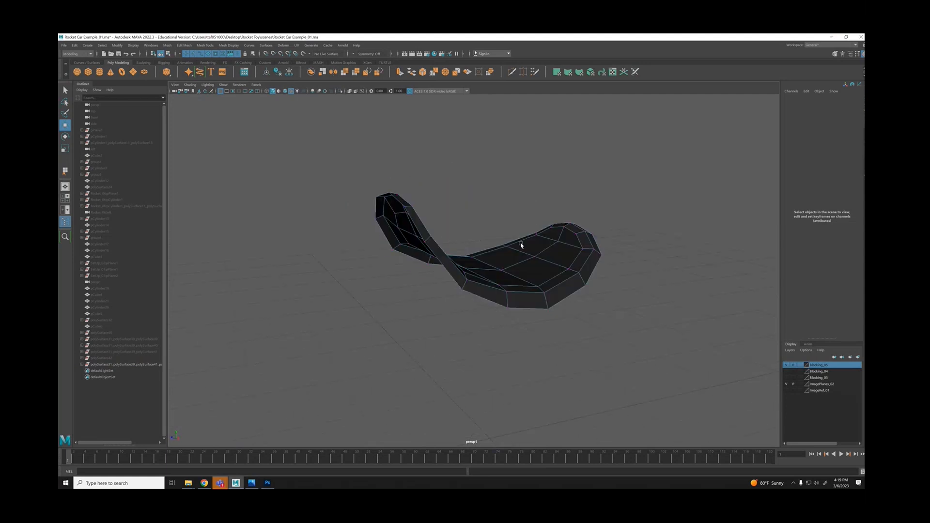
# Duplicate the seat mesh and move the copy straight down below the original.
pyautogui.moveTo(521, 246); pyautogui.dragTo(548, 239, button='right')
pyautogui.keyDown('alt'); pyautogui.moveTo(467, 219); pyautogui.dragTo(492, 295); pyautogui.keyUp('alt')
pyautogui.hotkey('ctrl', 'd')
pyautogui.keyDown('alt'); pyautogui.moveTo(570, 332); pyautogui.dragTo(523, 295, button='middle'); pyautogui.keyUp('alt')
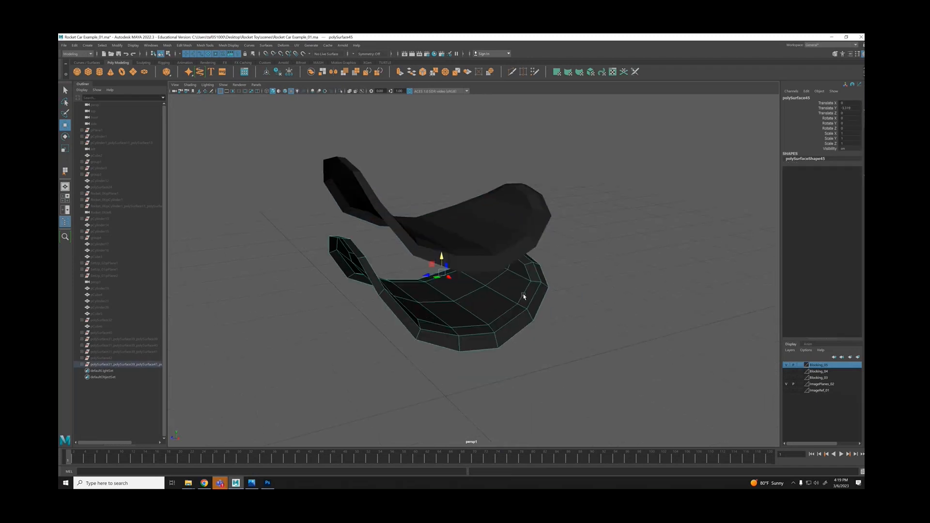
# Delete the outer ring of rim faces from the lower seat copy.
pyautogui.moveTo(602, 311); pyautogui.dragTo(572, 313, button='right')
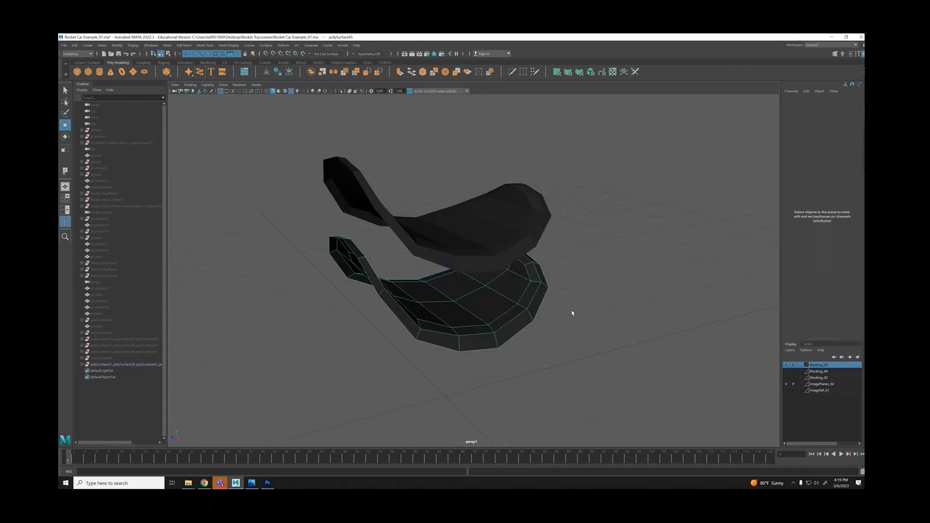
pyautogui.doubleClick(543, 308)
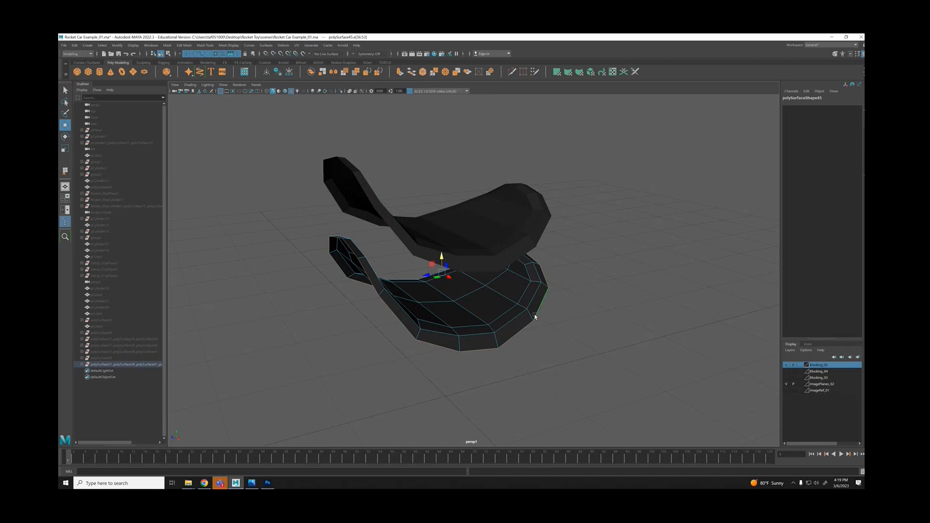
pyautogui.hotkey('ctrl', 'F11')
pyautogui.press('Delete')
# Raise the trimmed seat copy until it sits close beneath the original seat.
pyautogui.moveTo(572, 278); pyautogui.dragTo(595, 271, button='right')
pyautogui.keyDown('alt'); pyautogui.moveTo(544, 276); pyautogui.dragTo(478, 222); pyautogui.keyUp('alt')
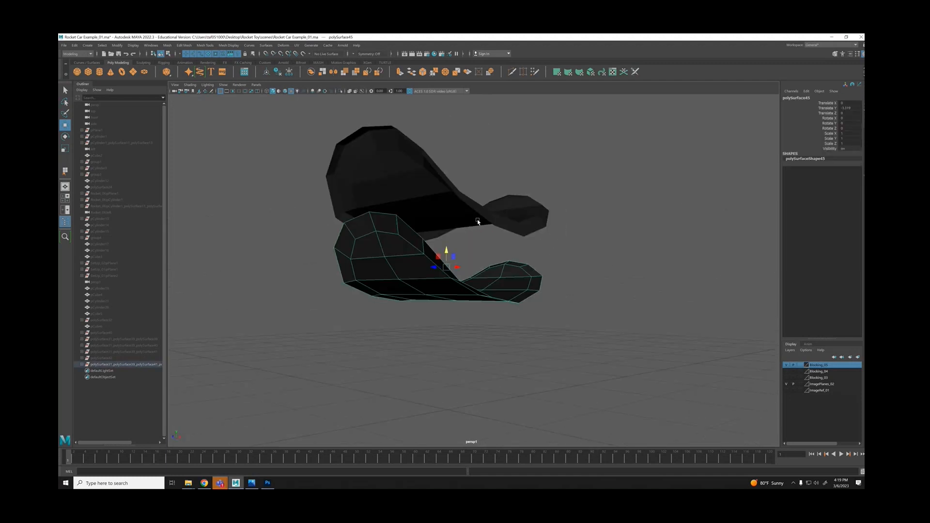
pyautogui.moveTo(445, 252); pyautogui.dragTo(442, 207)
# Turn off two-sided lighting in the viewport and view the seat's underside.
pyautogui.click(208, 85)
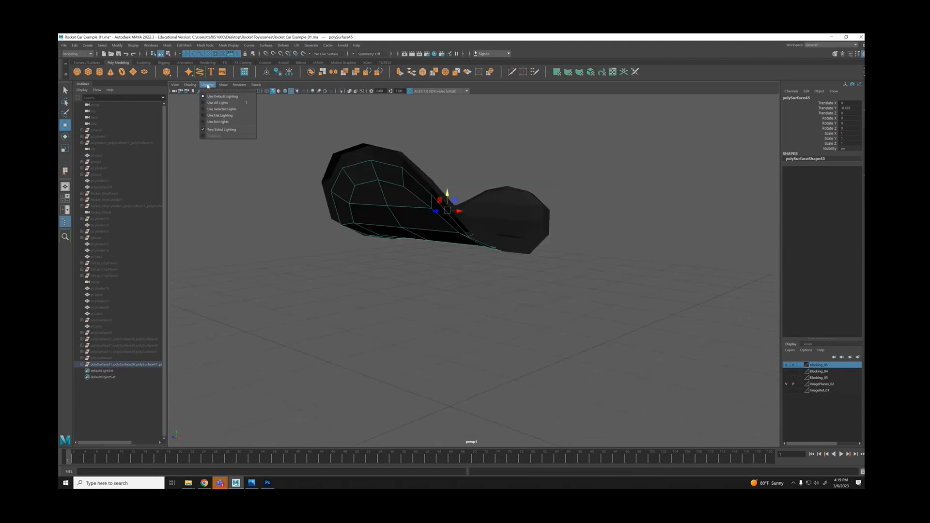
pyautogui.click(222, 129)
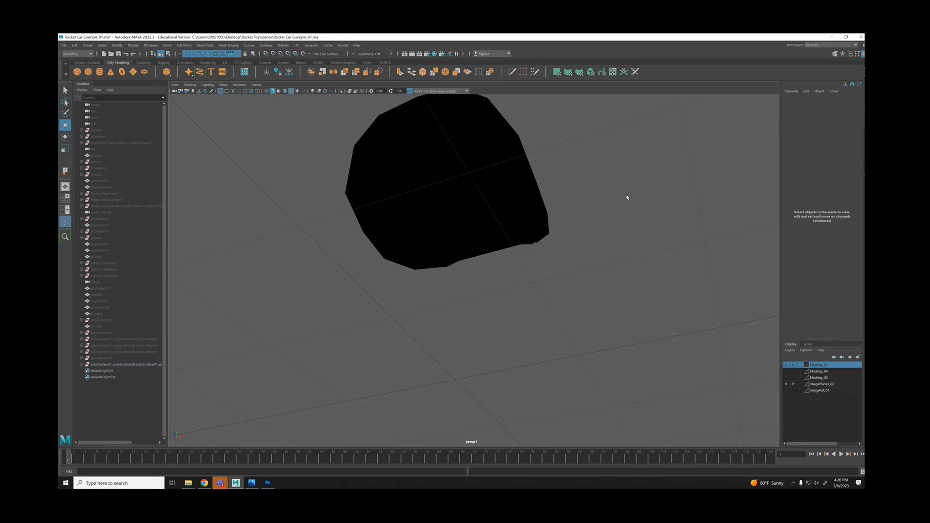
pyautogui.keyDown('alt'); pyautogui.moveTo(627, 197); pyautogui.dragTo(490, 188); pyautogui.keyUp('alt')
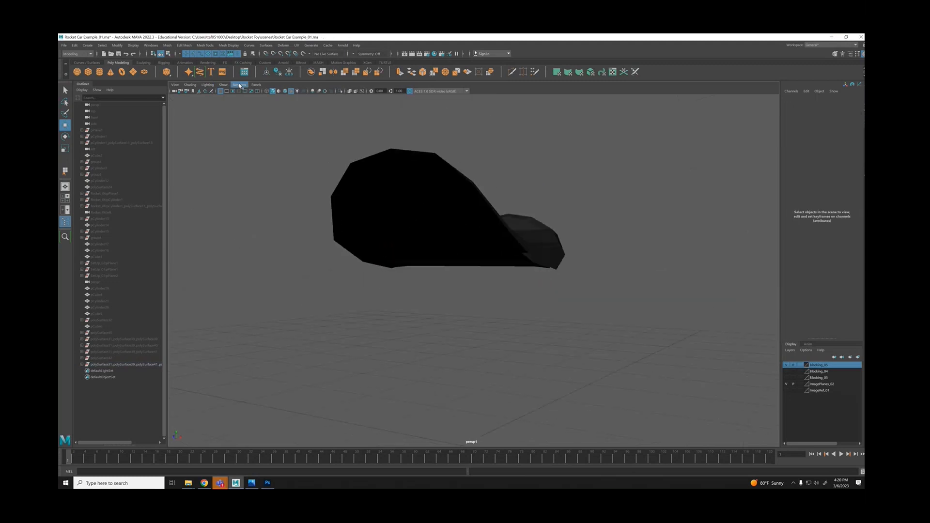
# Hide the viewport grid and shade the seat meshes with the default material.
pyautogui.click(223, 85)
pyautogui.click(242, 343)
pyautogui.click(188, 85)
pyautogui.click(218, 139)
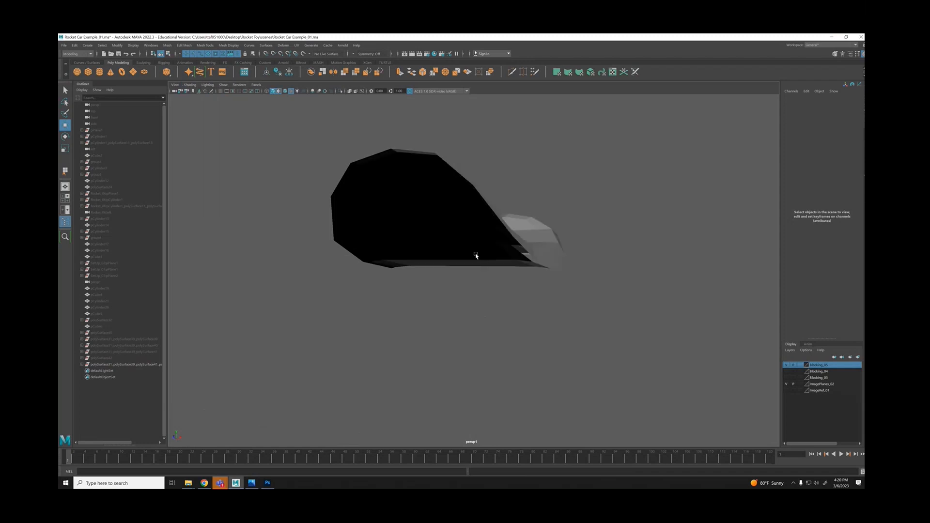
pyautogui.keyDown('alt'); pyautogui.moveTo(559, 272); pyautogui.dragTo(535, 216); pyautogui.keyUp('alt')
# Reverse the normals of the trimmed seat copy so its faces point downward.
pyautogui.click(532, 191)
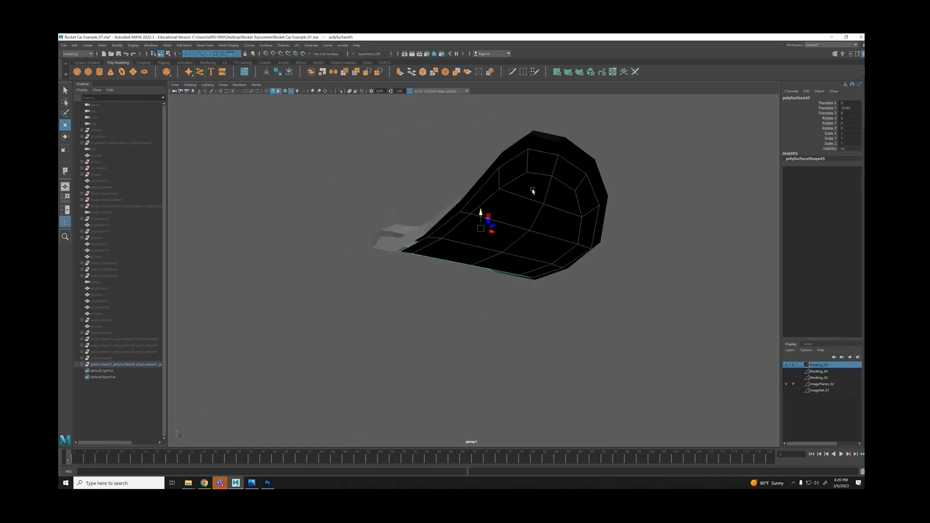
pyautogui.click(230, 46)
pyautogui.click(238, 76)
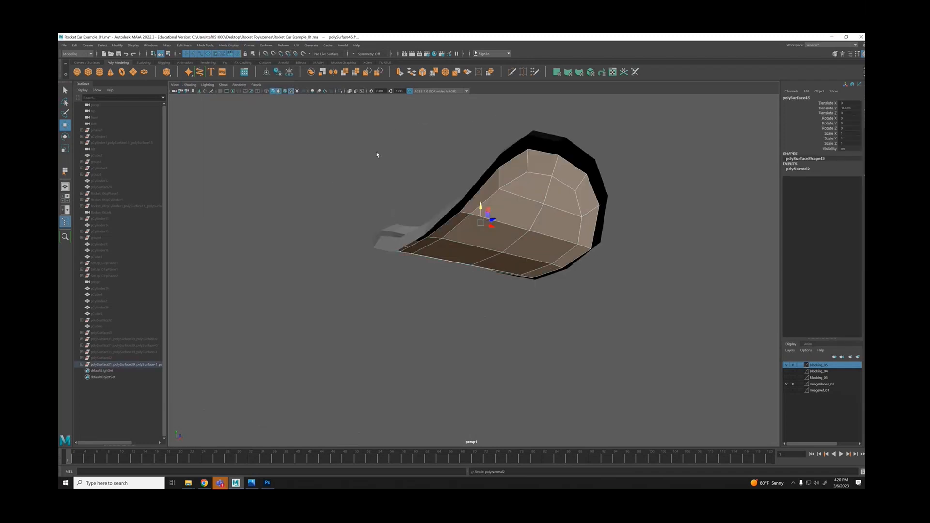
pyautogui.click(378, 154)
# Extrude the upper seat's outer border edge loop and scale the extrusion to form a thin underside lip.
pyautogui.keyDown('alt'); pyautogui.moveTo(431, 176); pyautogui.dragTo(392, 213); pyautogui.keyUp('alt')
pyautogui.click(392, 213)
pyautogui.press('F10')
pyautogui.click(389, 203)
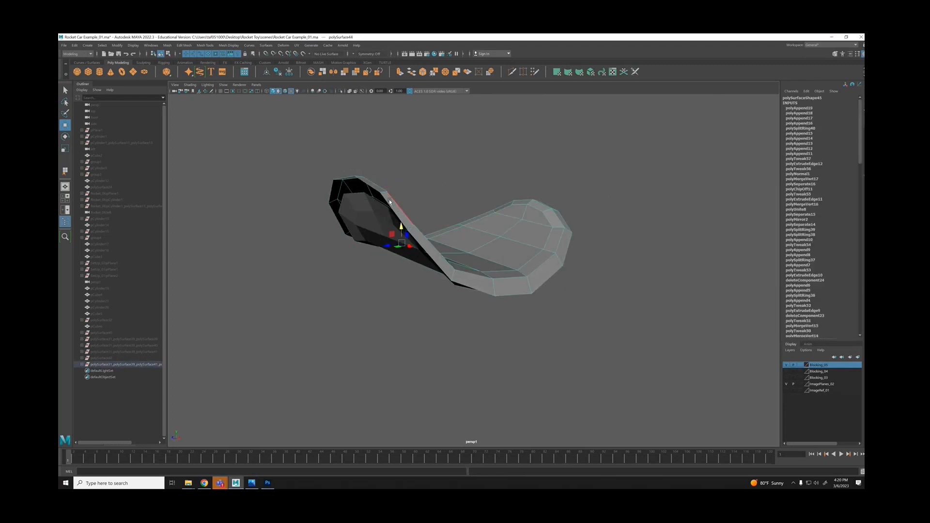
pyautogui.doubleClick(389, 203)
pyautogui.keyDown('alt'); pyautogui.moveTo(495, 235); pyautogui.dragTo(556, 250); pyautogui.keyUp('alt')
pyautogui.hotkey('ctrl', 'e')
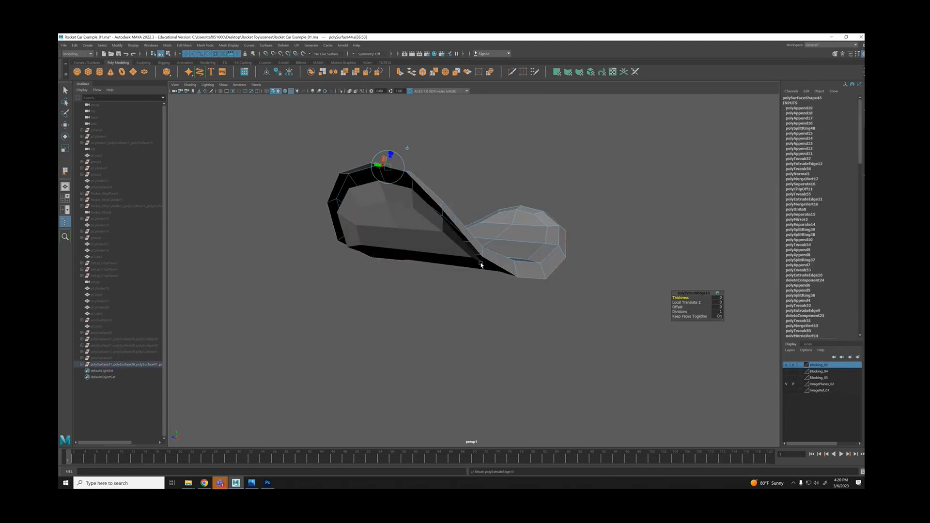
pyautogui.press('r')
pyautogui.moveTo(458, 221); pyautogui.dragTo(505, 222)
pyautogui.press('w')
pyautogui.press('r')
pyautogui.click(450, 108)
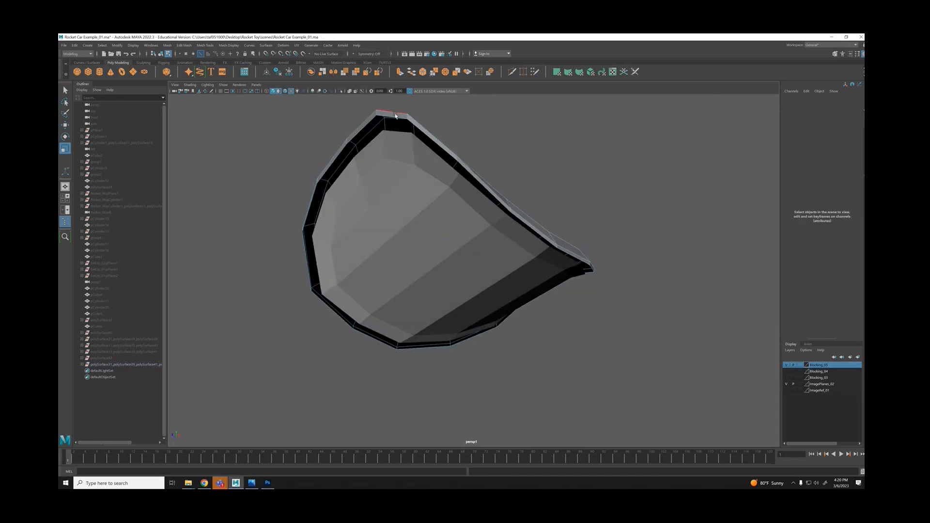
# Extrude the upper seat's border edge loop once more to extend the underside lip.
pyautogui.click(392, 114)
pyautogui.hotkey('ctrl', 'e')
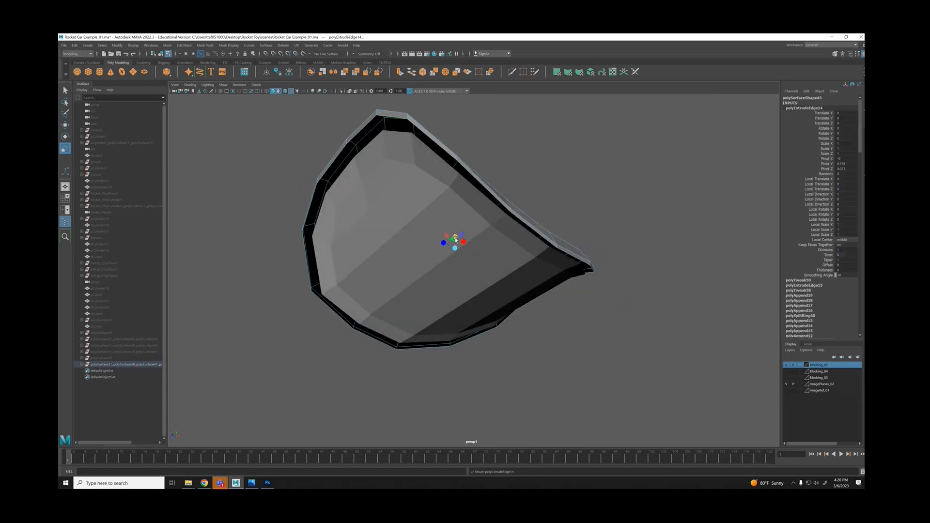
pyautogui.keyDown('alt'); pyautogui.moveTo(454, 236); pyautogui.dragTo(538, 209); pyautogui.keyUp('alt')
pyautogui.press('w')
# Move the trimmed seat copy vertically so it sits just inside the extruded rim of the upper seat.
pyautogui.moveTo(537, 213); pyautogui.dragTo(558, 204, button='right')
pyautogui.keyDown('alt'); pyautogui.moveTo(559, 205); pyautogui.dragTo(603, 239); pyautogui.keyUp('alt')
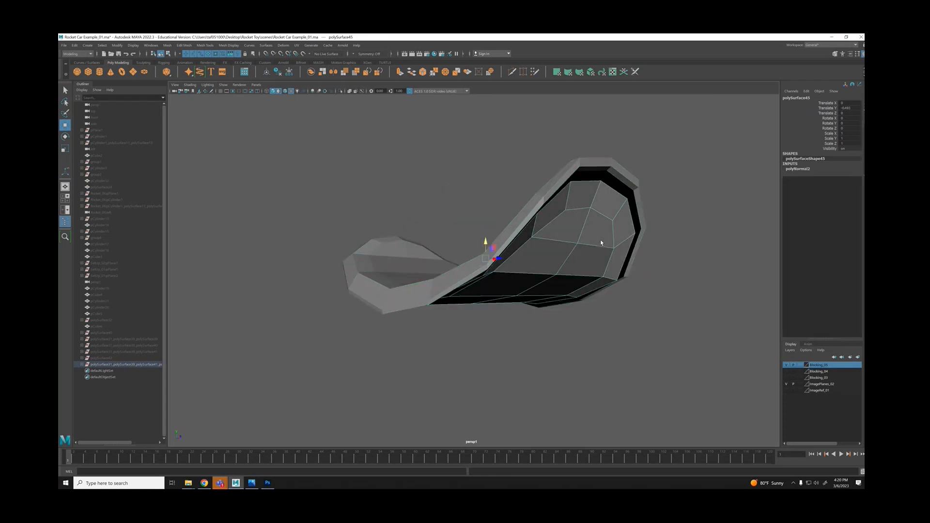
pyautogui.moveTo(485, 240); pyautogui.dragTo(483, 232)
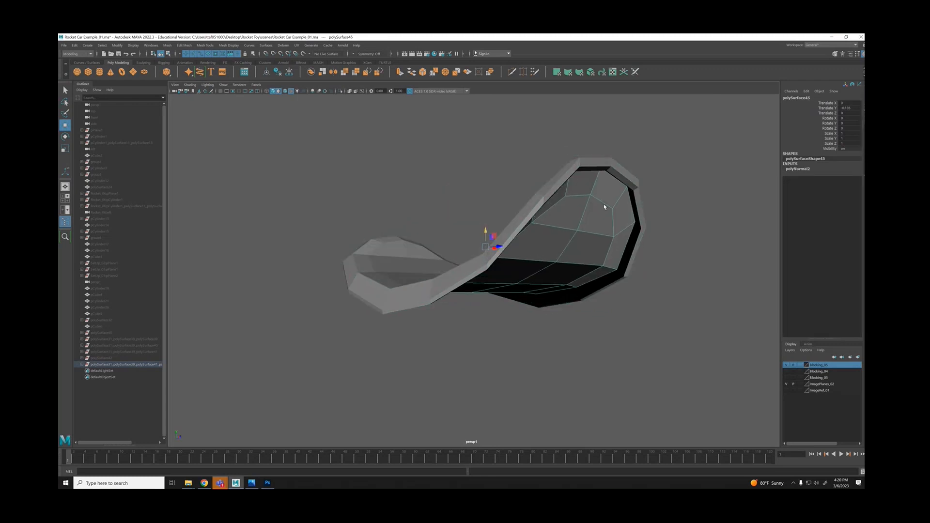
pyautogui.keyDown('alt'); pyautogui.moveTo(603, 207); pyautogui.dragTo(550, 204); pyautogui.keyUp('alt')
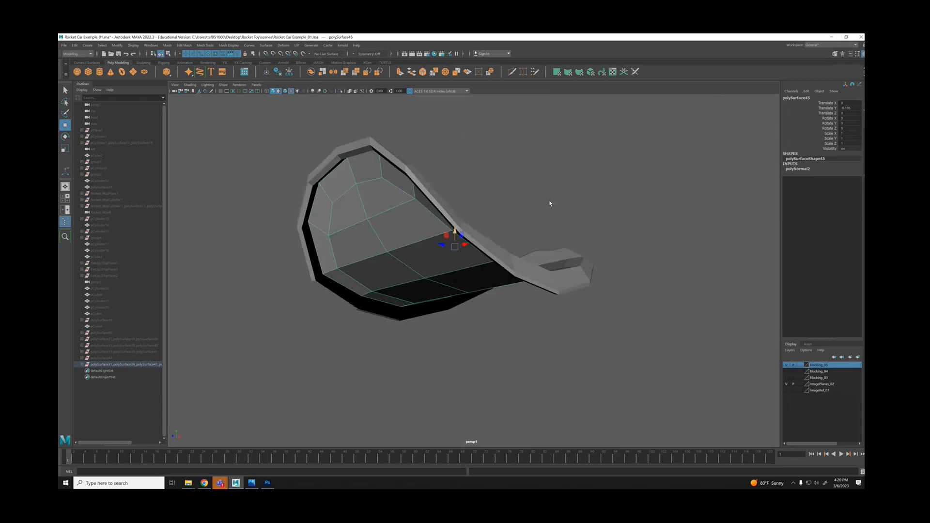
pyautogui.moveTo(455, 231); pyautogui.dragTo(454, 233)
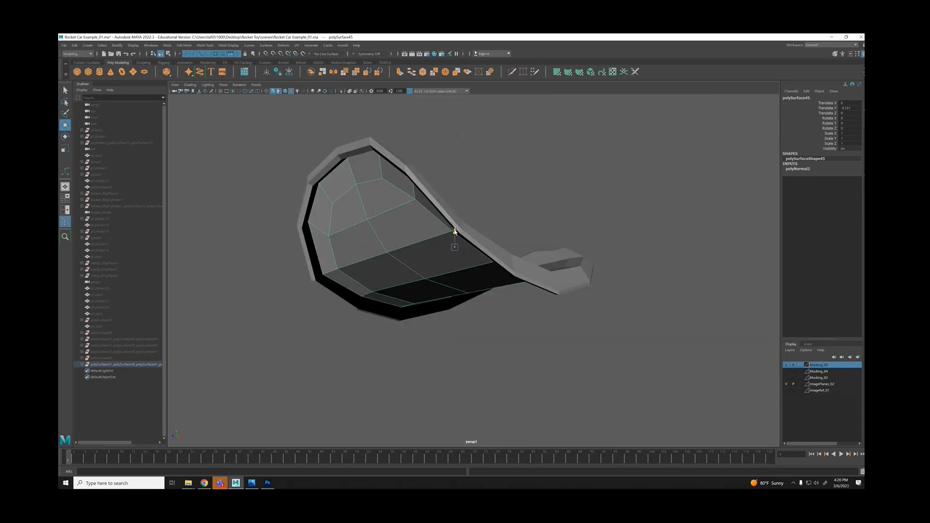
# Combine the upper seat and its trimmed underside copy into one mesh.
pyautogui.keyDown('shift'); pyautogui.click(404, 166); pyautogui.keyUp('shift')
pyautogui.keyDown('alt'); pyautogui.moveTo(404, 166); pyautogui.dragTo(456, 198); pyautogui.keyUp('alt')
pyautogui.press('g')
pyautogui.press('r')
# Snap the underside border vertices at the seat's high end onto the matching inner vertices of the extruded rim.
pyautogui.keyDown('alt'); pyautogui.moveTo(394, 161); pyautogui.dragTo(421, 222); pyautogui.keyUp('alt')
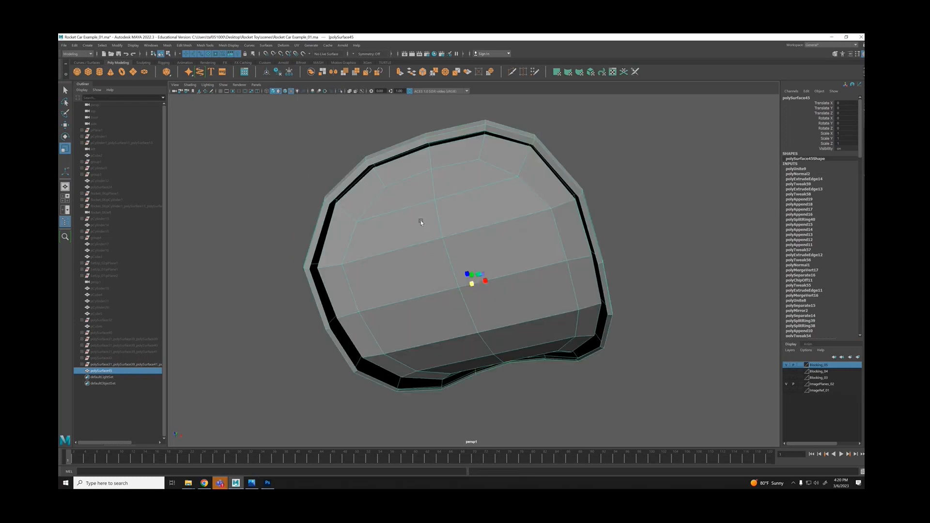
pyautogui.keyDown('alt'); pyautogui.moveTo(451, 155); pyautogui.dragTo(459, 208, button='middle'); pyautogui.keyUp('alt')
pyautogui.scroll(1, 455, 207)
pyautogui.moveTo(446, 202); pyautogui.dragTo(415, 201, button='right')
pyautogui.click(432, 194)
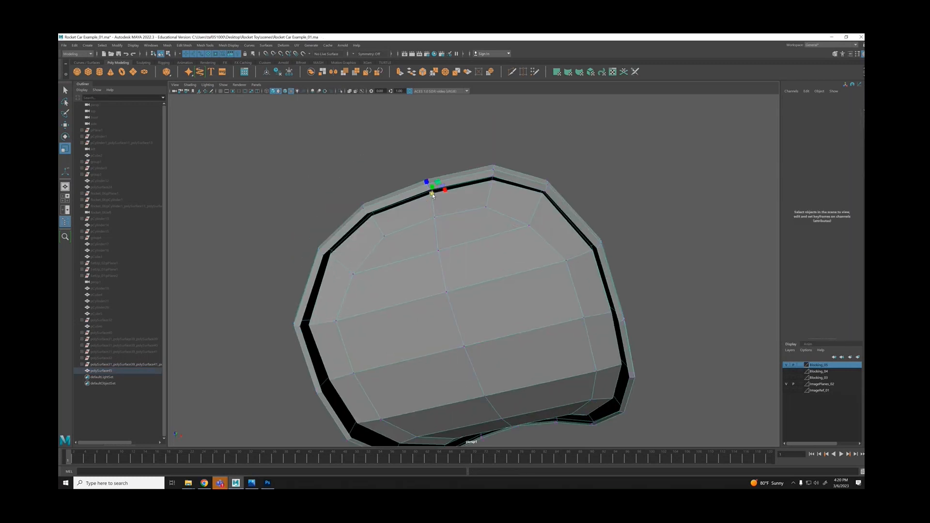
pyautogui.keyDown('alt'); pyautogui.moveTo(432, 194); pyautogui.dragTo(350, 231); pyautogui.keyUp('alt')
pyautogui.scroll(3, 411, 242)
pyautogui.press('w')
pyautogui.click(387, 168)
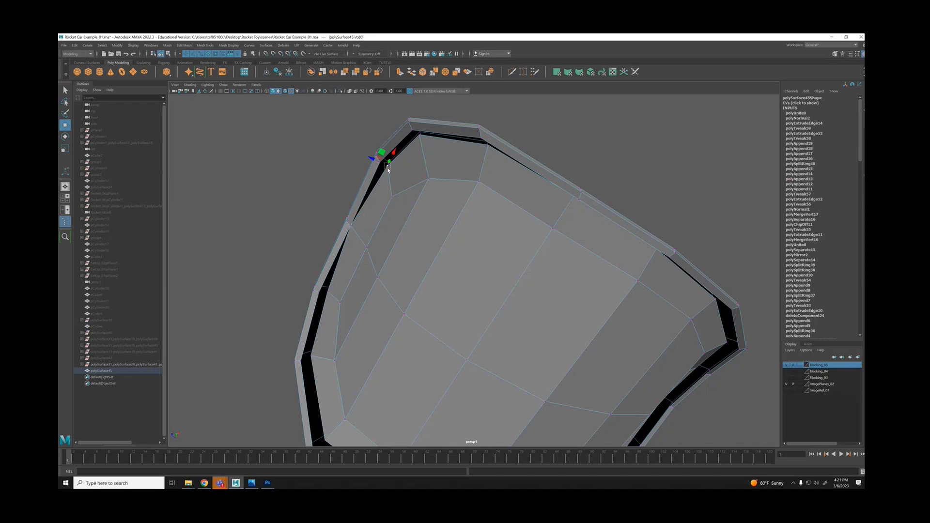
pyautogui.moveTo(386, 167); pyautogui.dragTo(381, 167)
pyautogui.moveTo(420, 139); pyautogui.dragTo(419, 136)
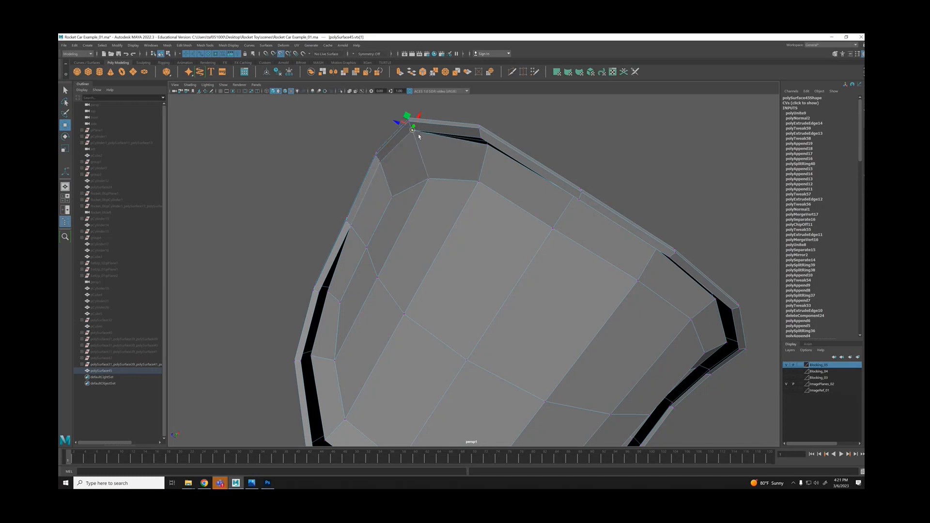
pyautogui.click(486, 145)
pyautogui.moveTo(486, 145); pyautogui.dragTo(481, 143)
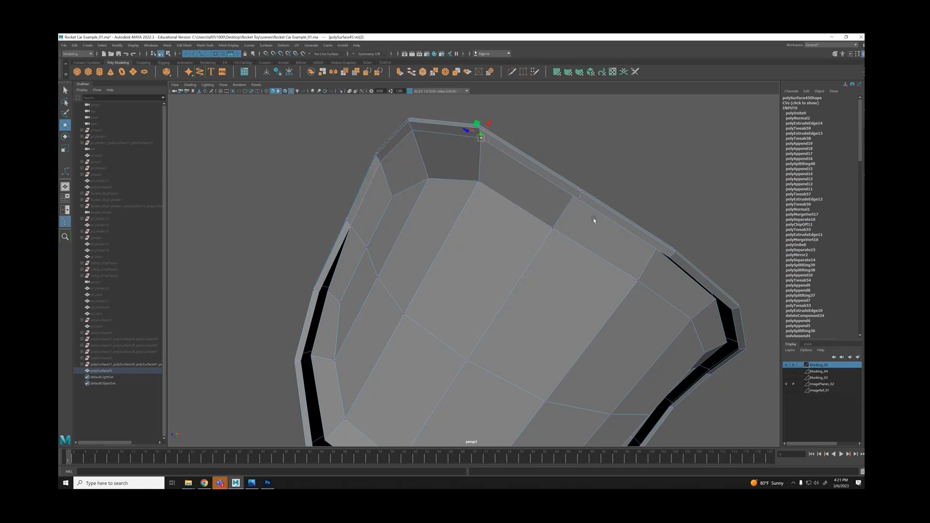
# Snap the next underside border vertices around the seat's curved end onto the rim's inner vertices.
pyautogui.keyDown('alt'); pyautogui.moveTo(593, 208); pyautogui.dragTo(657, 290); pyautogui.keyUp('alt')
pyautogui.keyDown('alt'); pyautogui.moveTo(658, 291); pyautogui.dragTo(584, 177, button='middle'); pyautogui.keyUp('alt')
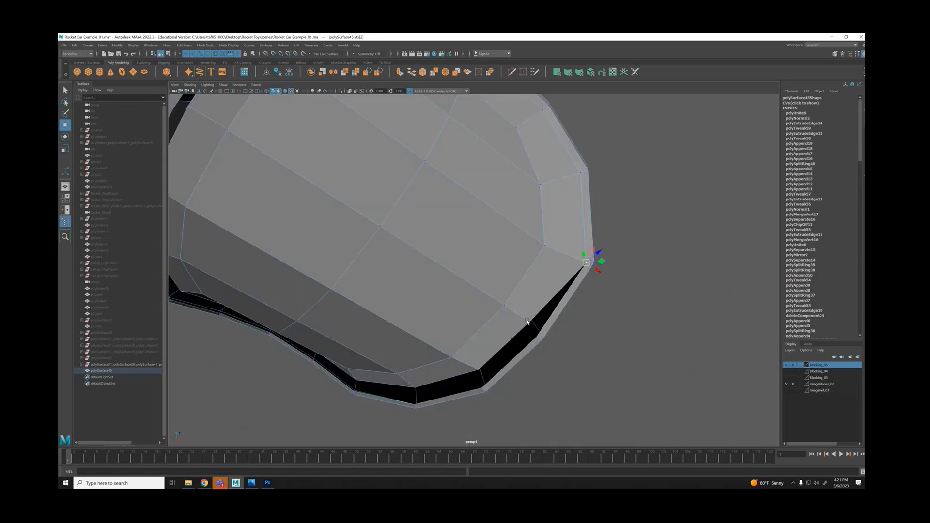
pyautogui.click(528, 321)
pyautogui.moveTo(531, 323); pyautogui.dragTo(537, 336)
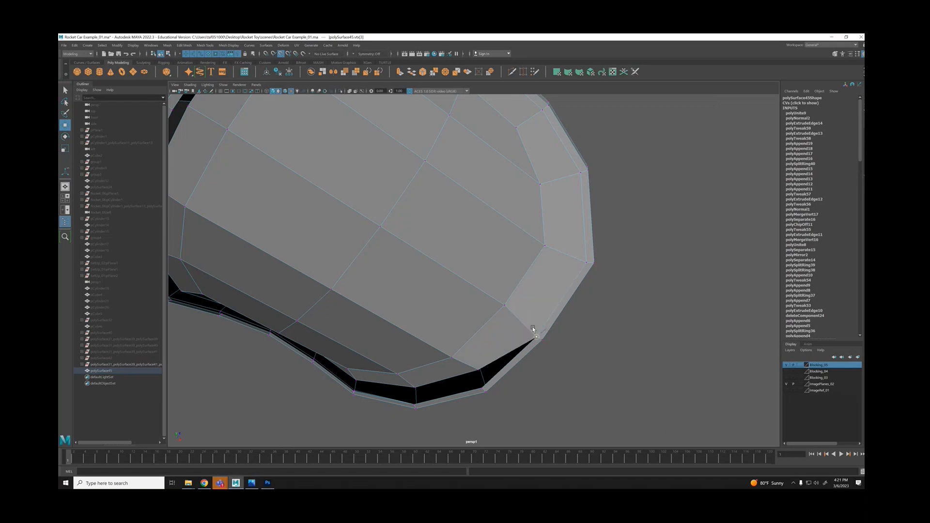
pyautogui.click(487, 370)
pyautogui.moveTo(488, 369); pyautogui.dragTo(473, 337)
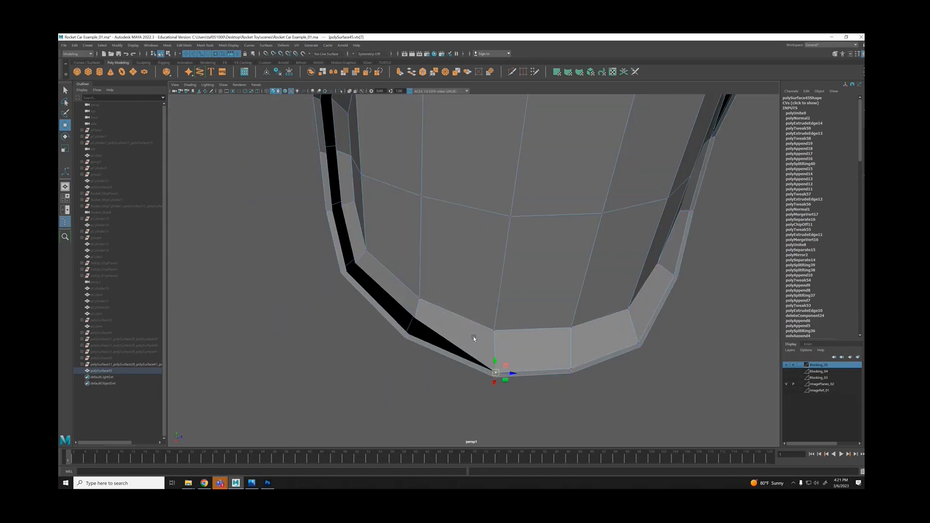
pyautogui.click(415, 317)
pyautogui.moveTo(416, 317); pyautogui.dragTo(411, 329)
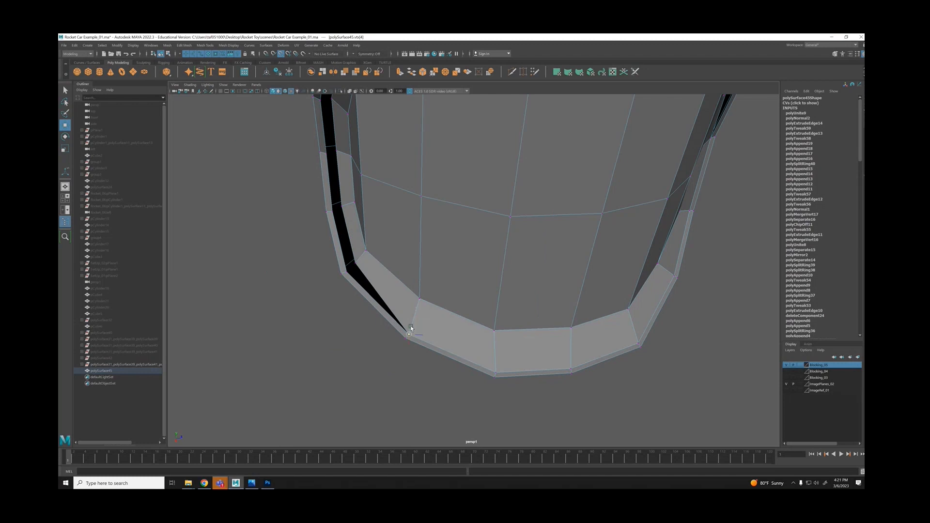
# Snap the remaining underside border vertices along the seat's side onto the rim's inner vertices.
pyautogui.click(357, 265)
pyautogui.press('v')
pyautogui.moveTo(357, 264); pyautogui.dragTo(347, 273)
pyautogui.click(342, 207)
pyautogui.press('v')
pyautogui.moveTo(342, 207); pyautogui.dragTo(336, 215)
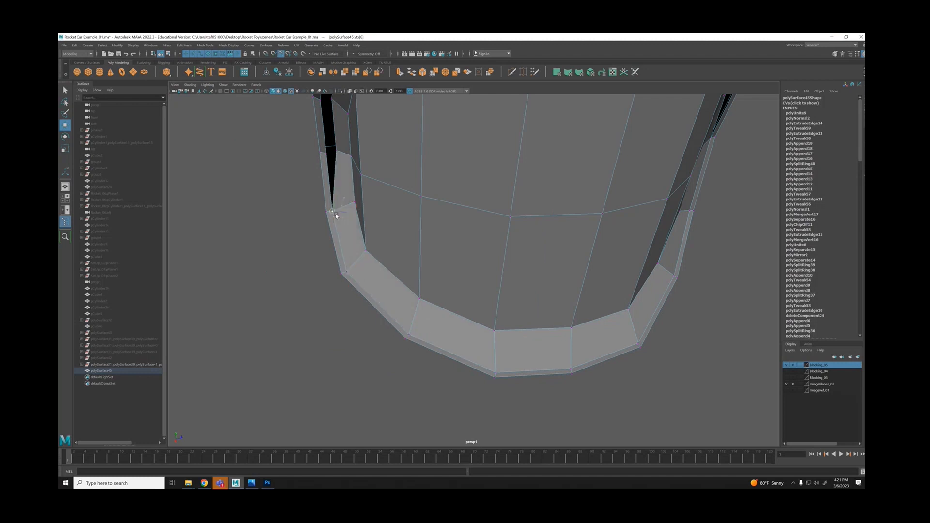
pyautogui.moveTo(336, 152); pyautogui.dragTo(321, 153)
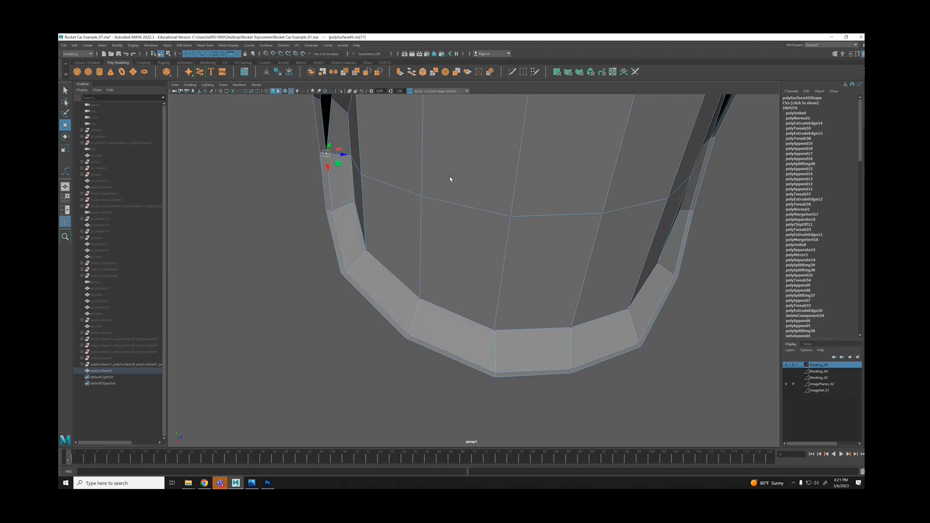
# Select all of the seat's vertices and merge the coincident ones along the rim.
pyautogui.keyDown('alt'); pyautogui.moveTo(449, 177); pyautogui.dragTo(363, 225, button='right'); pyautogui.keyUp('alt')
pyautogui.moveTo(292, 150); pyautogui.dragTo(681, 383)
pyautogui.keyDown('shift'); pyautogui.moveTo(682, 385); pyautogui.dragTo(646, 294, button='right'); pyautogui.keyUp('shift')
pyautogui.click(647, 295)
# Delete the faces of the seat's unfinished half, including the leftover face past the centre line.
pyautogui.keyDown('alt'); pyautogui.moveTo(644, 292); pyautogui.dragTo(521, 202); pyautogui.keyUp('alt')
pyautogui.moveTo(495, 195)
pyautogui.mouseDown(button='right')
pyautogui.moveTo(507, 211)
pyautogui.moveTo(496, 213)
pyautogui.mouseUp(button='right')
pyautogui.keyDown('alt'); pyautogui.moveTo(547, 264); pyautogui.dragTo(525, 271, button='right'); pyautogui.keyUp('alt')
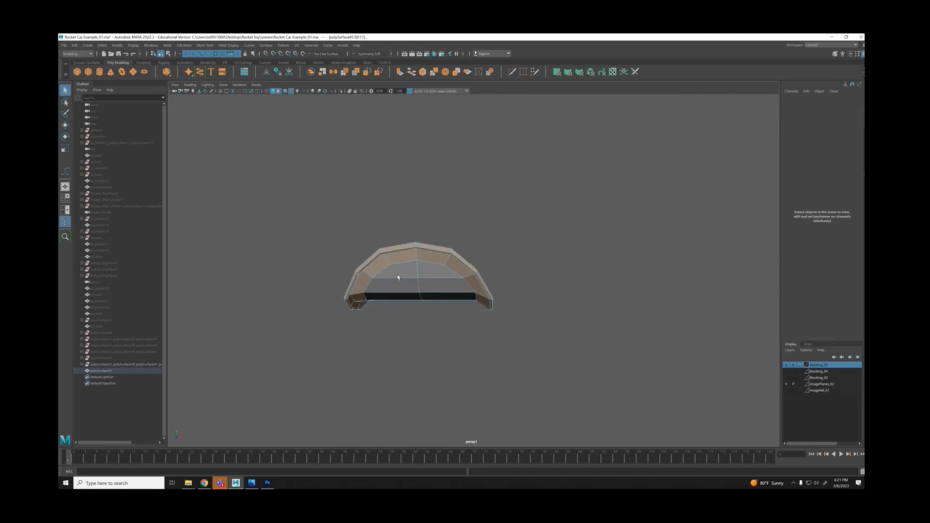
pyautogui.moveTo(282, 199); pyautogui.dragTo(410, 376)
pyautogui.press('Delete')
pyautogui.moveTo(462, 231); pyautogui.dragTo(492, 222, button='right')
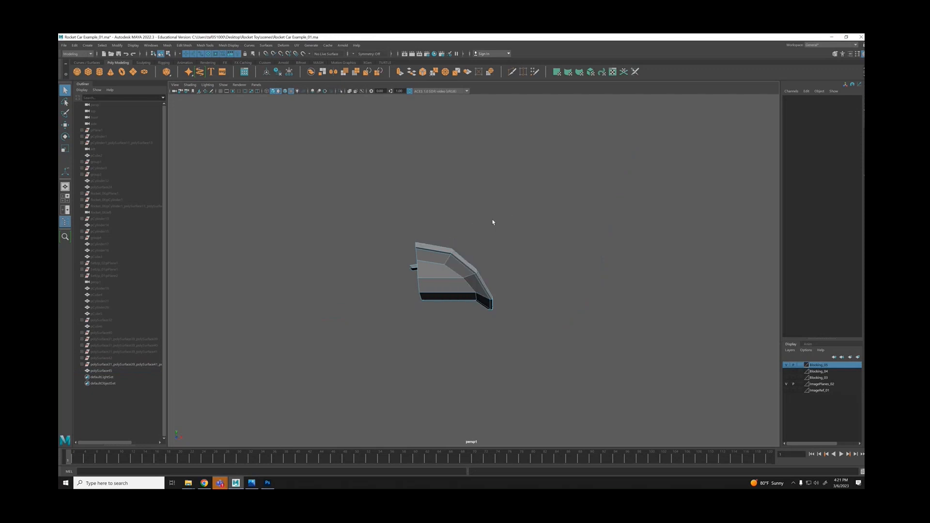
pyautogui.keyDown('alt'); pyautogui.moveTo(448, 224); pyautogui.dragTo(432, 265); pyautogui.keyUp('alt')
pyautogui.moveTo(424, 238); pyautogui.dragTo(423, 255, button='right')
pyautogui.moveTo(383, 245); pyautogui.dragTo(411, 282)
pyautogui.press('Delete')
# Preview the remaining seat half smoothed, and return it to the unsmoothed display.
pyautogui.moveTo(435, 277); pyautogui.dragTo(469, 265, button='right')
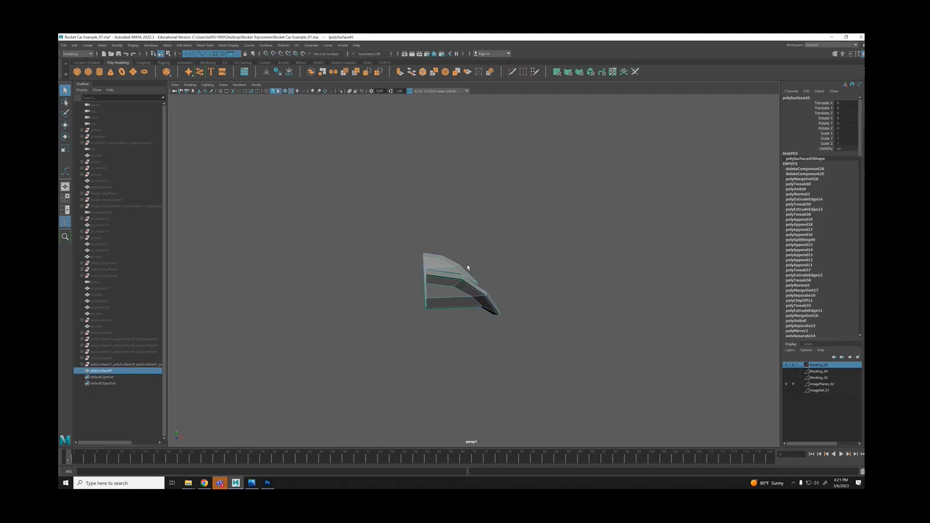
pyautogui.press('3')
pyautogui.click(526, 286)
pyautogui.keyDown('alt'); pyautogui.moveTo(525, 286); pyautogui.dragTo(461, 265); pyautogui.keyUp('alt')
pyautogui.click(460, 265)
pyautogui.press('1')
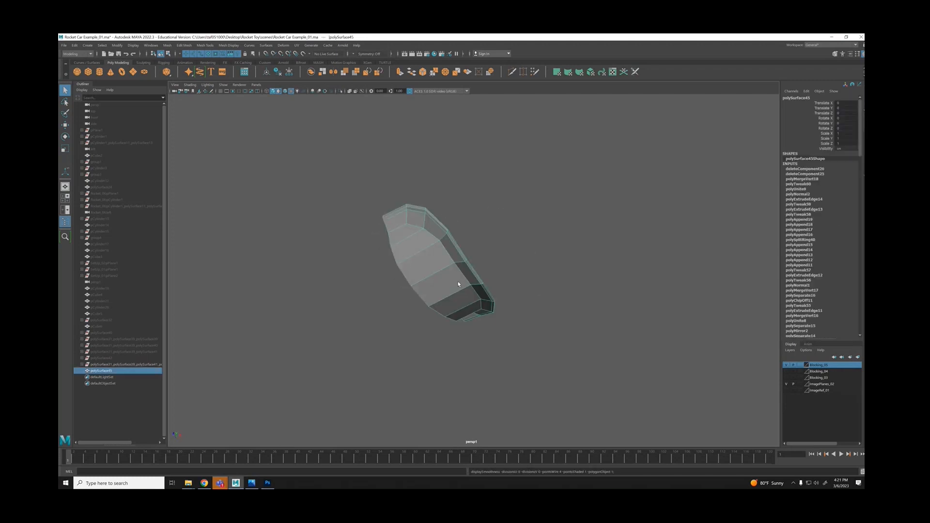
# Mirror the seat half across its centre line to rebuild the full seat.
pyautogui.keyDown('alt'); pyautogui.moveTo(461, 266); pyautogui.dragTo(589, 317, button='right'); pyautogui.keyUp('alt')
pyautogui.keyDown('alt'); pyautogui.moveTo(589, 317); pyautogui.dragTo(465, 240); pyautogui.keyUp('alt')
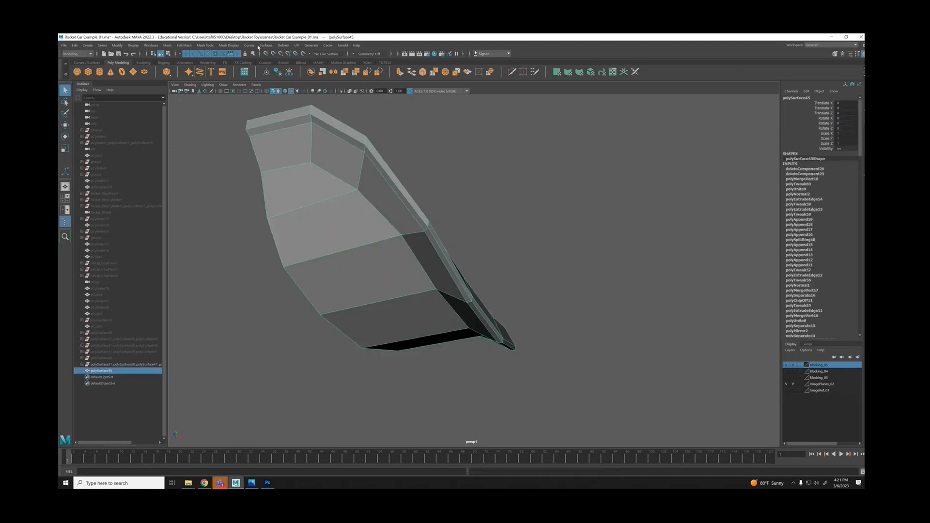
pyautogui.click(184, 45)
pyautogui.moveTo(168, 46)
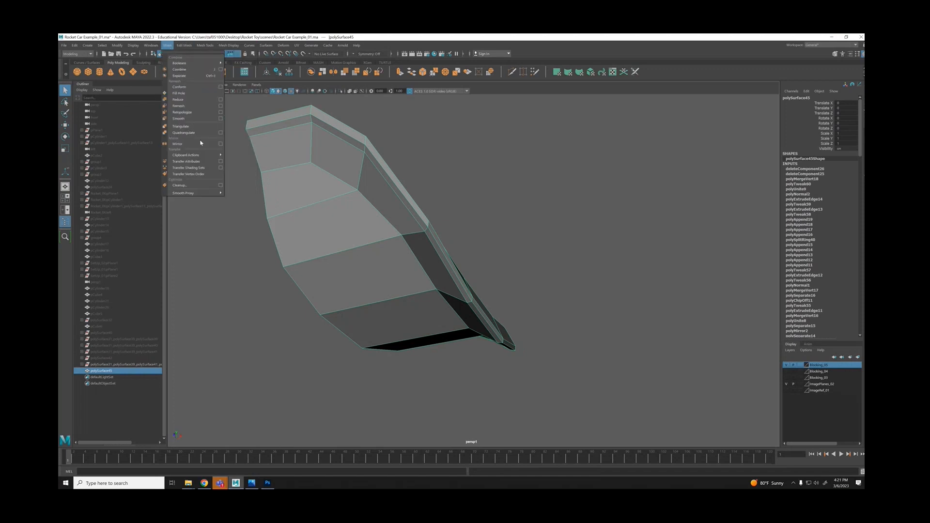
pyautogui.click(201, 143)
pyautogui.keyDown('alt'); pyautogui.moveTo(251, 161); pyautogui.dragTo(442, 201); pyautogui.keyUp('alt')
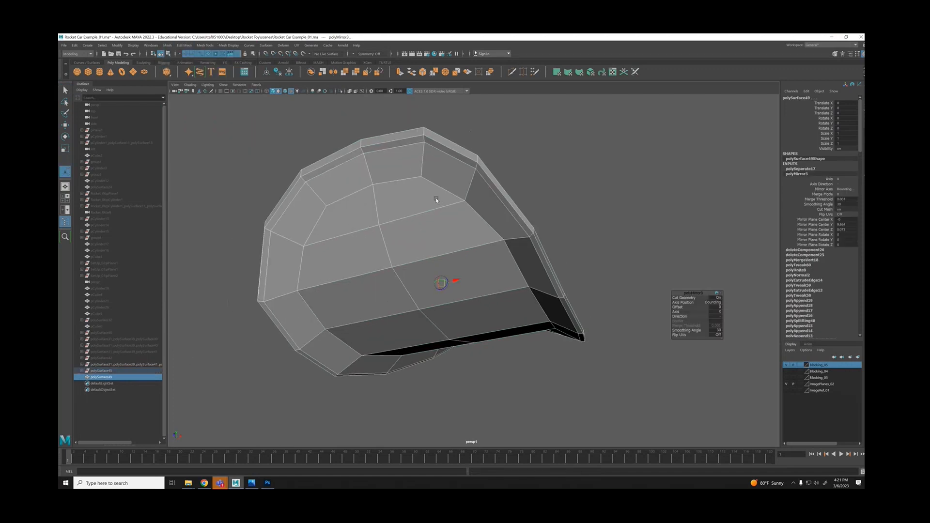
# Combine the two mirrored seat halves into one mesh and merge all its vertices.
pyautogui.hotkey('ctrl', 'shift', 'c')
pyautogui.moveTo(441, 195); pyautogui.dragTo(413, 195, button='right')
pyautogui.scroll(-4, 376, 206)
pyautogui.moveTo(284, 161); pyautogui.dragTo(579, 384)
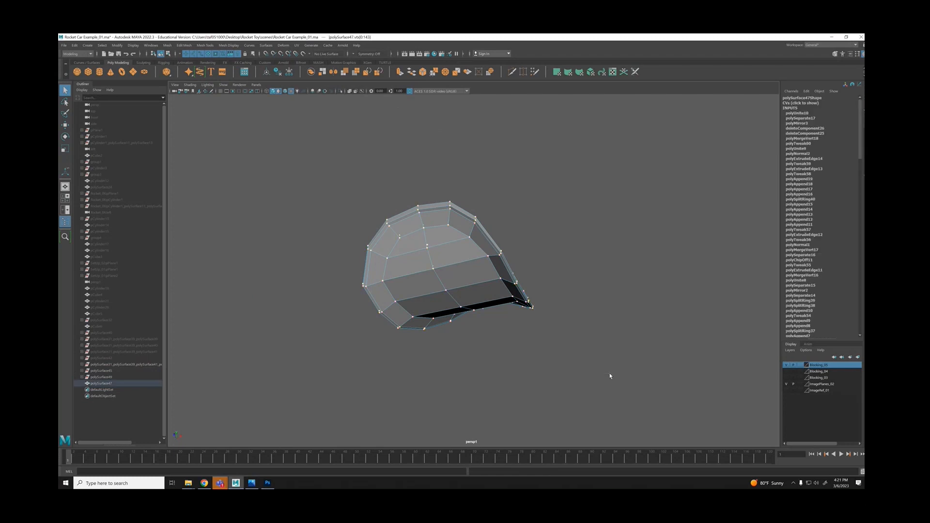
pyautogui.keyDown('shift'); pyautogui.moveTo(610, 376); pyautogui.dragTo(574, 266, button='right'); pyautogui.keyUp('shift')
pyautogui.click(575, 265)
# Select the edge loop where the underside meets the rim and move it vertically.
pyautogui.keyDown('alt'); pyautogui.moveTo(574, 265); pyautogui.dragTo(437, 239); pyautogui.keyUp('alt')
pyautogui.scroll(4, 430, 278)
pyautogui.moveTo(434, 233); pyautogui.dragTo(435, 216, button='right')
pyautogui.doubleClick(437, 192)
pyautogui.scroll(-4, 552, 234)
pyautogui.press('w')
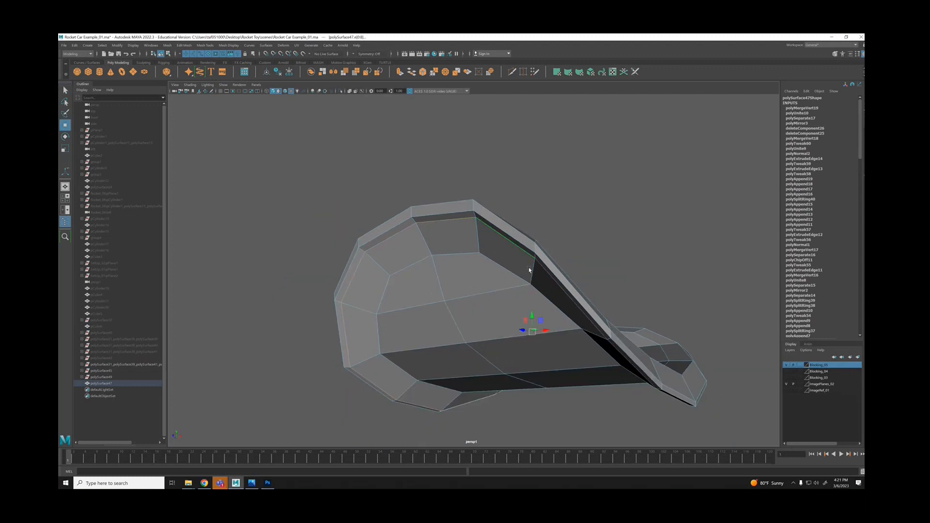
pyautogui.moveTo(529, 270)
pyautogui.keyDown('alt'); pyautogui.mouseDown()
pyautogui.moveTo(533, 322)
pyautogui.moveTo(529, 307)
pyautogui.mouseUp(); pyautogui.keyUp('alt')
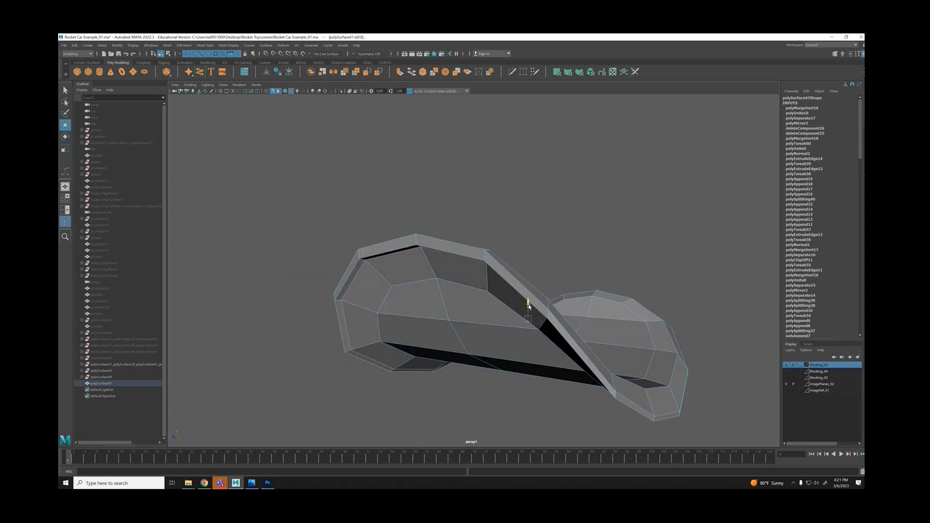
# Insert an edge loop around the underside just inside the rim, and undo a second loop placed on the rim.
pyautogui.press('f')
pyautogui.press('y')
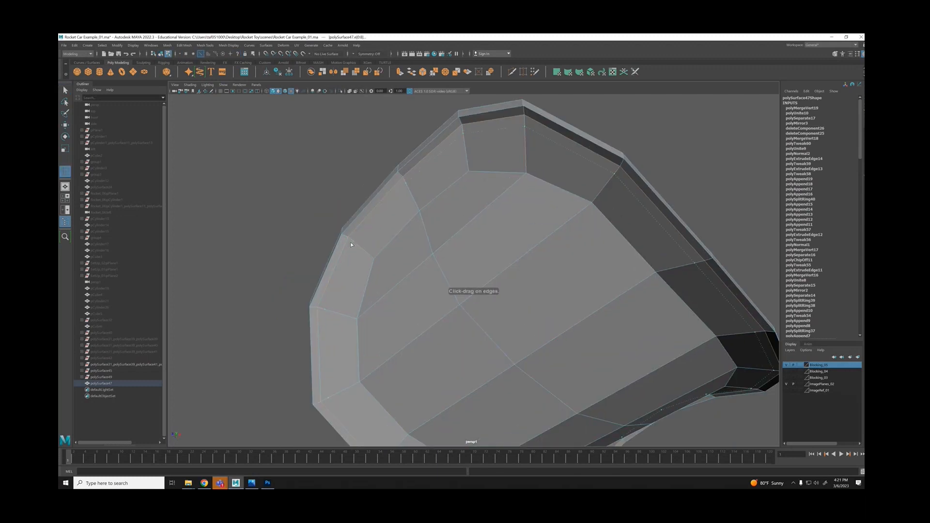
pyautogui.keyDown('alt'); pyautogui.moveTo(348, 241); pyautogui.dragTo(388, 181); pyautogui.keyUp('alt')
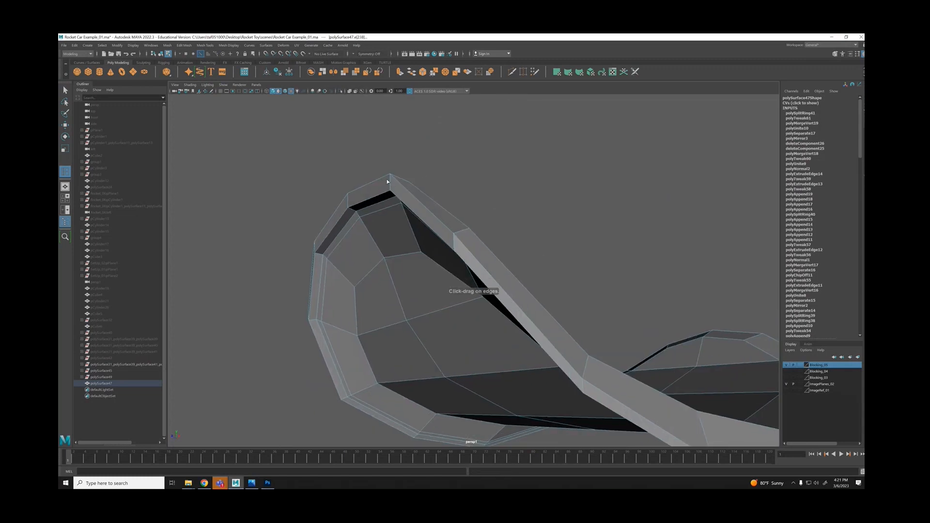
pyautogui.hotkey('ctrl', 'z')
pyautogui.scroll(-5, 391, 183)
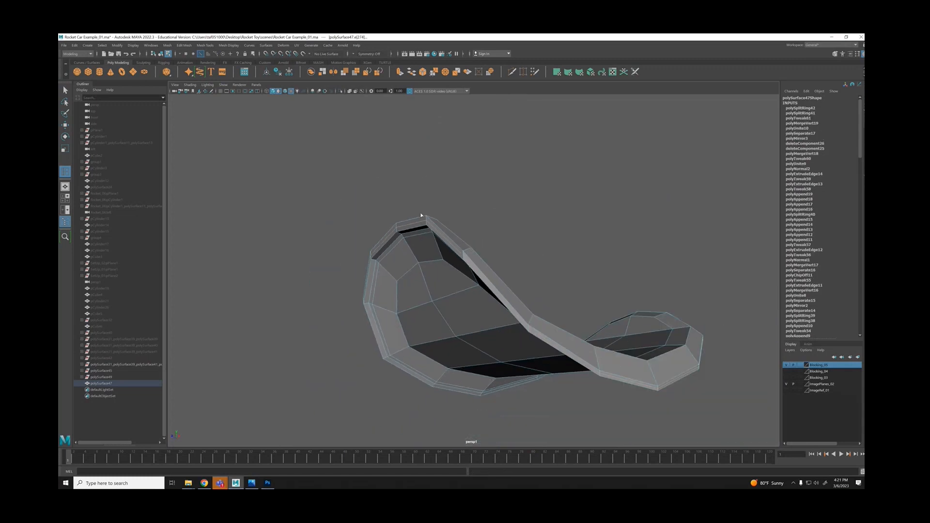
# Turn on the Insert with edge flow option for the Insert Edge Loop tool.
pyautogui.click(184, 45)
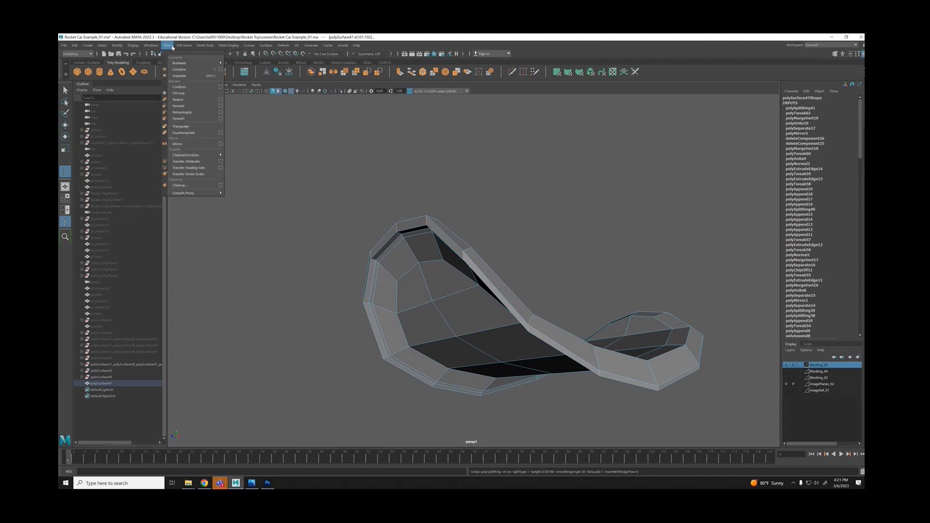
pyautogui.moveTo(209, 47)
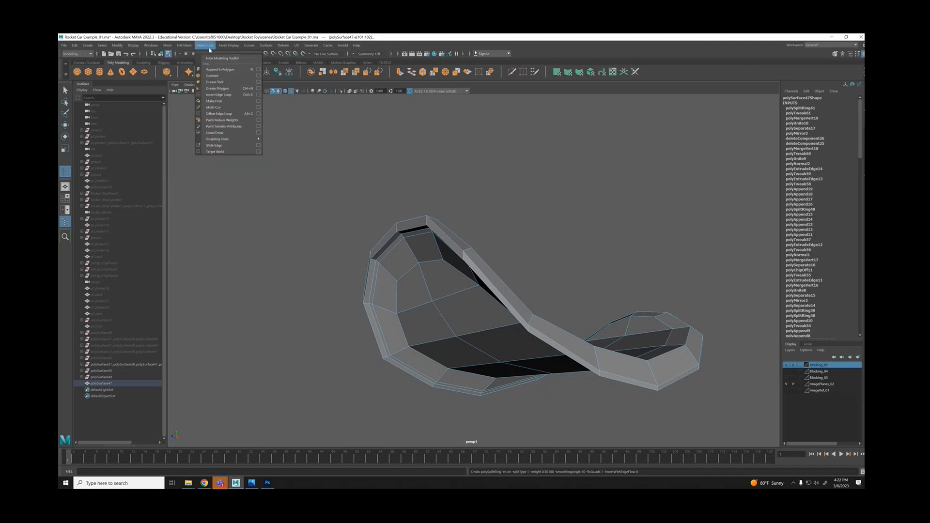
pyautogui.click(258, 95)
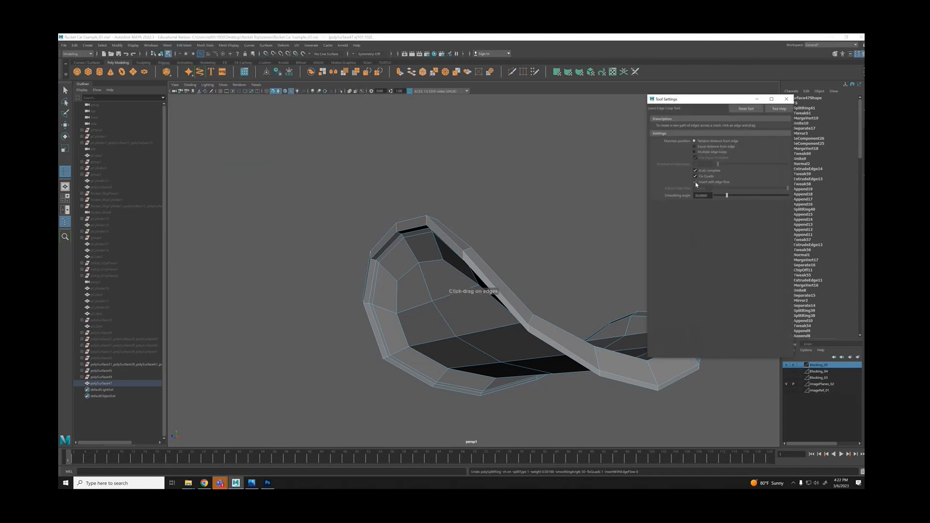
pyautogui.click(696, 182)
# Try to insert an edge loop around the seat's rim with an edge flow of 1.
pyautogui.keyDown('alt'); pyautogui.moveTo(377, 206); pyautogui.dragTo(464, 250, button='right'); pyautogui.keyUp('alt')
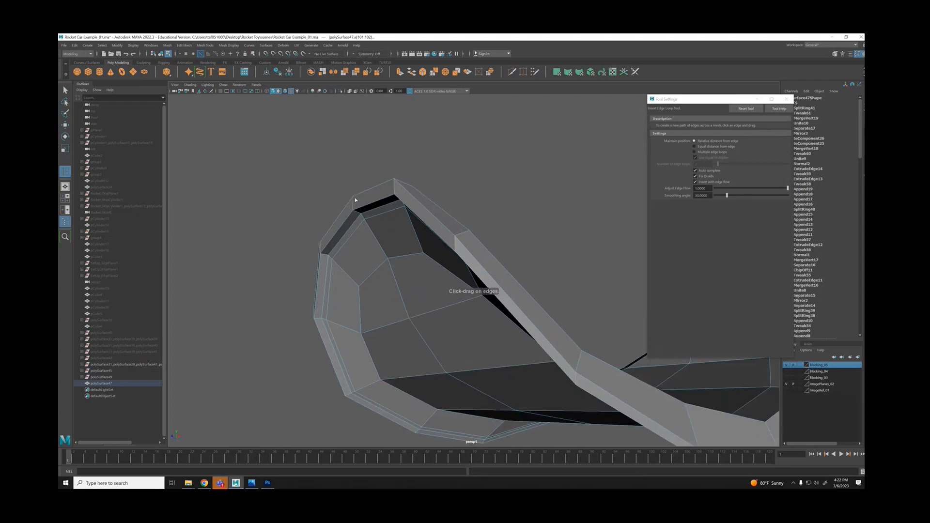
pyautogui.keyDown('alt'); pyautogui.moveTo(354, 197); pyautogui.dragTo(347, 210); pyautogui.keyUp('alt')
pyautogui.click(346, 211)
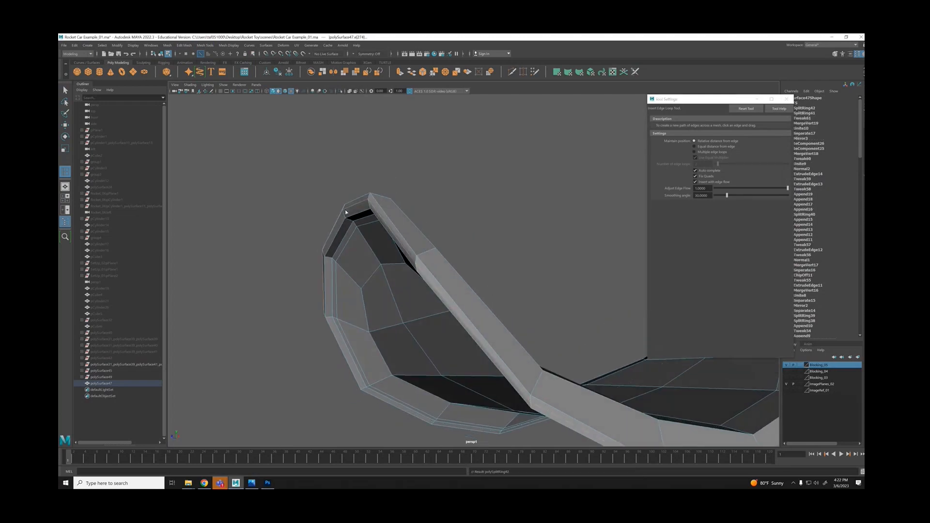
pyautogui.hotkey('ctrl', 'z')
# Lower the Adjust Edge Flow value and insert edge loops around the seat's rim.
pyautogui.click(706, 190)
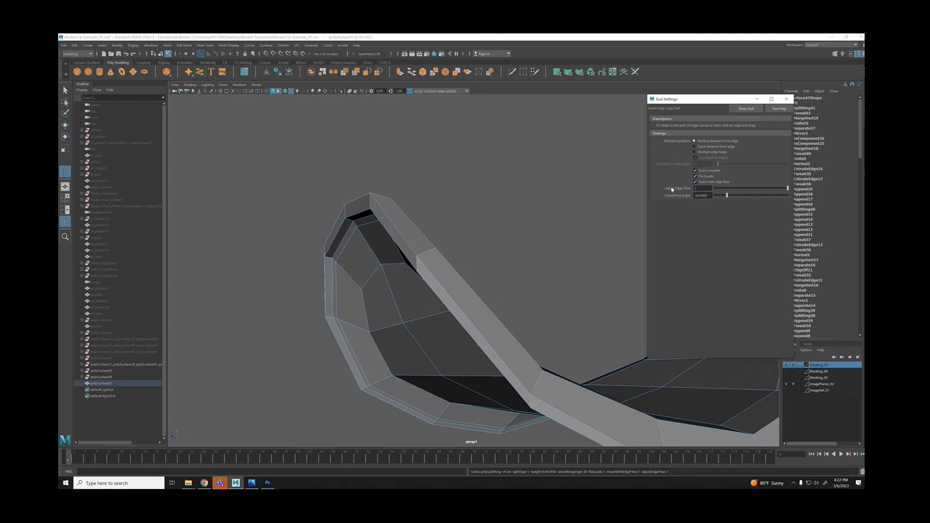
pyautogui.click(371, 199)
pyautogui.press('q')
pyautogui.moveTo(432, 201)
pyautogui.keyDown('alt'); pyautogui.mouseDown()
pyautogui.moveTo(416, 197)
pyautogui.moveTo(414, 206)
pyautogui.mouseUp(); pyautogui.keyUp('alt')
pyautogui.press('g')
pyautogui.moveTo(343, 245); pyautogui.dragTo(340, 246)
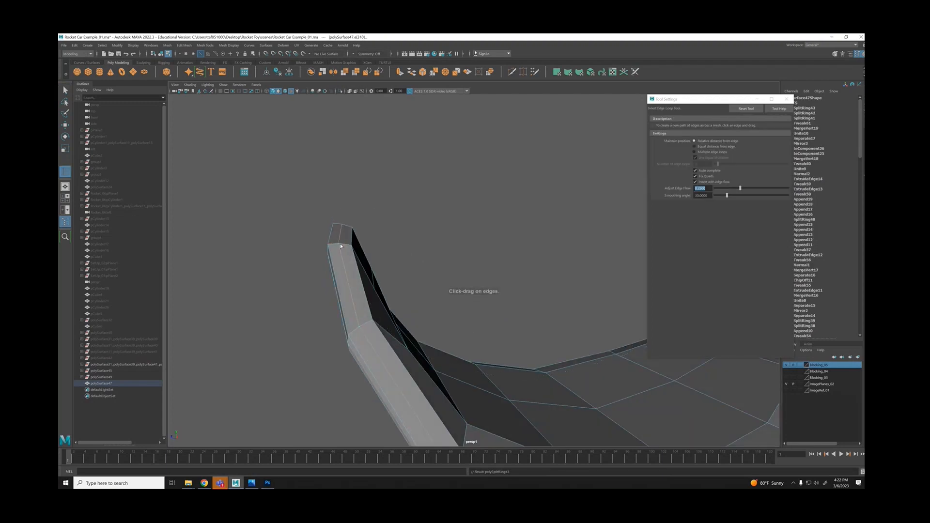
# Insert an edge loop on the seat's upper surface just inside the rim.
pyautogui.press('q')
pyautogui.click(458, 202)
pyautogui.keyDown('alt'); pyautogui.moveTo(458, 202); pyautogui.dragTo(376, 209); pyautogui.keyUp('alt')
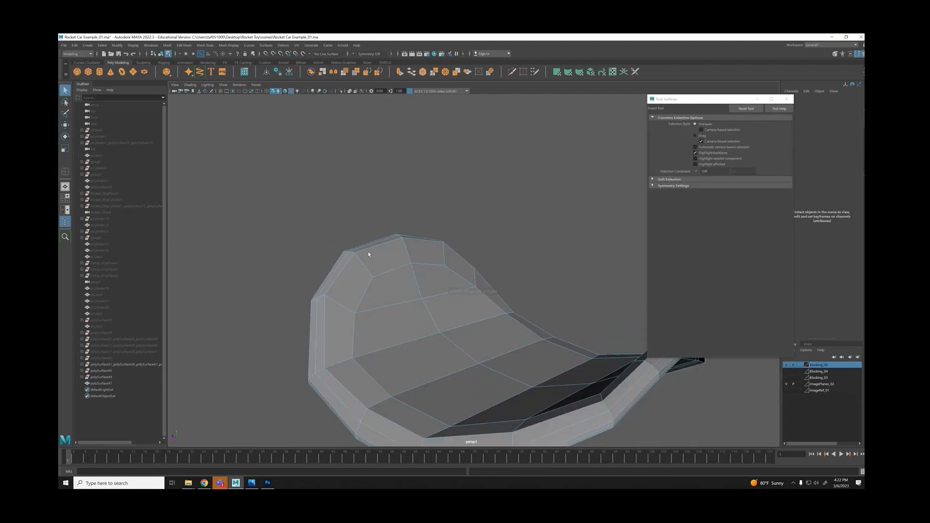
pyautogui.press('g')
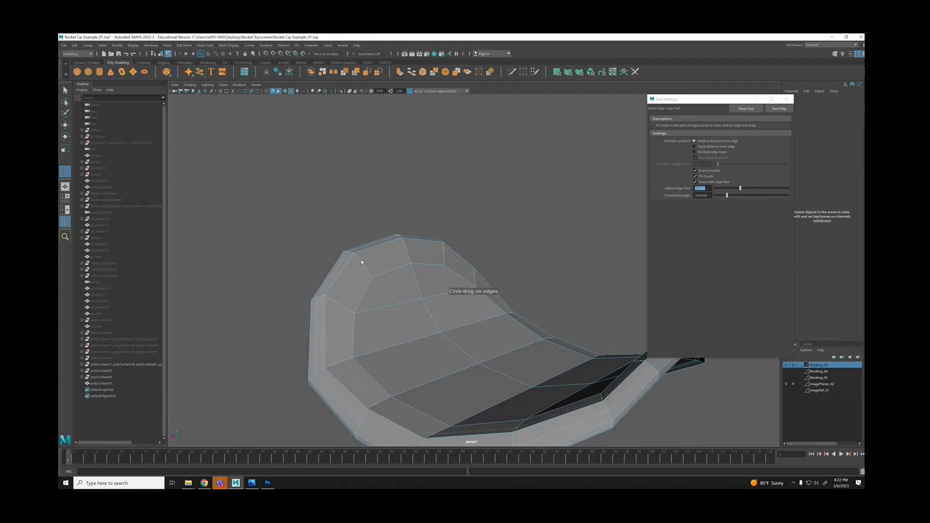
# Preview the seat smoothed and show the hidden rocket parts around it again.
pyautogui.press('q')
pyautogui.keyDown('alt'); pyautogui.moveTo(490, 205); pyautogui.dragTo(443, 221); pyautogui.keyUp('alt')
pyautogui.press('3')
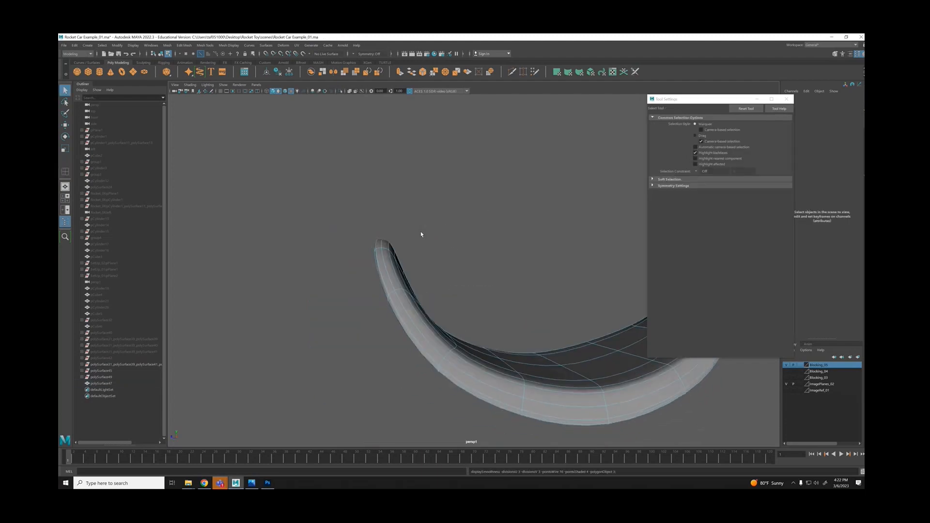
pyautogui.moveTo(398, 261)
pyautogui.keyDown('alt'); pyautogui.mouseDown()
pyautogui.moveTo(457, 239)
pyautogui.moveTo(525, 252)
pyautogui.moveTo(378, 241)
pyautogui.moveTo(446, 263)
pyautogui.moveTo(522, 220)
pyautogui.moveTo(504, 213)
pyautogui.moveTo(461, 271)
pyautogui.moveTo(499, 252)
pyautogui.moveTo(438, 287)
pyautogui.mouseUp(); pyautogui.keyUp('alt')
pyautogui.hotkey('ctrl', 'shift', 'h')
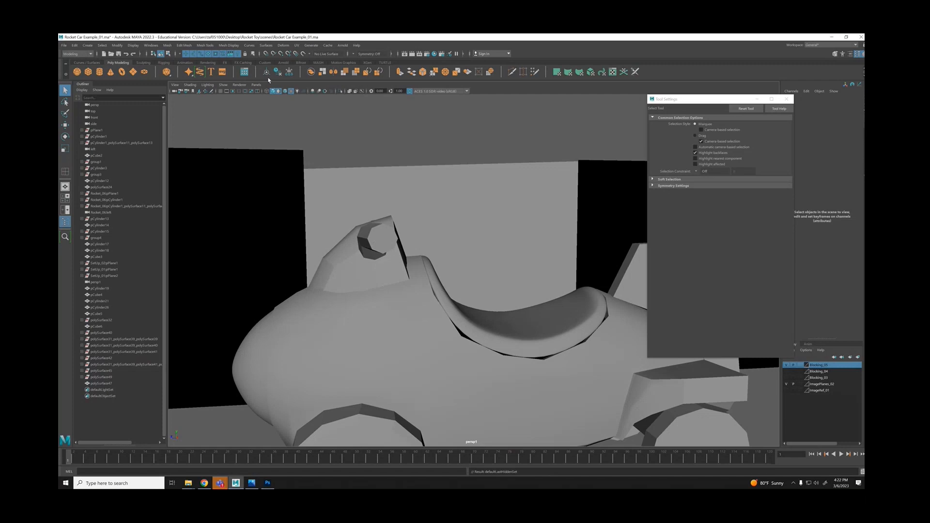
# Turn off the default material so the rocket shows its assigned materials.
pyautogui.click(190, 85)
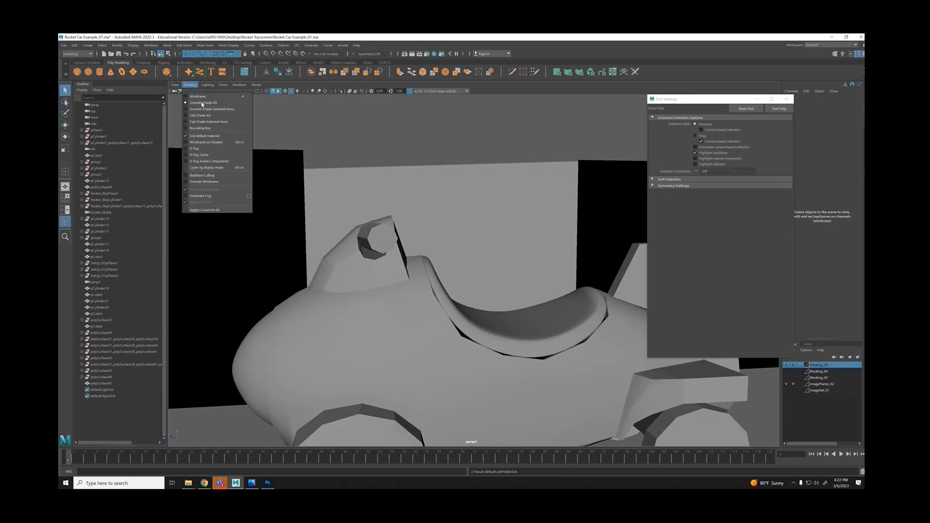
pyautogui.click(208, 136)
pyautogui.keyDown('alt'); pyautogui.moveTo(426, 301); pyautogui.dragTo(435, 358); pyautogui.keyUp('alt')
pyautogui.click(435, 358)
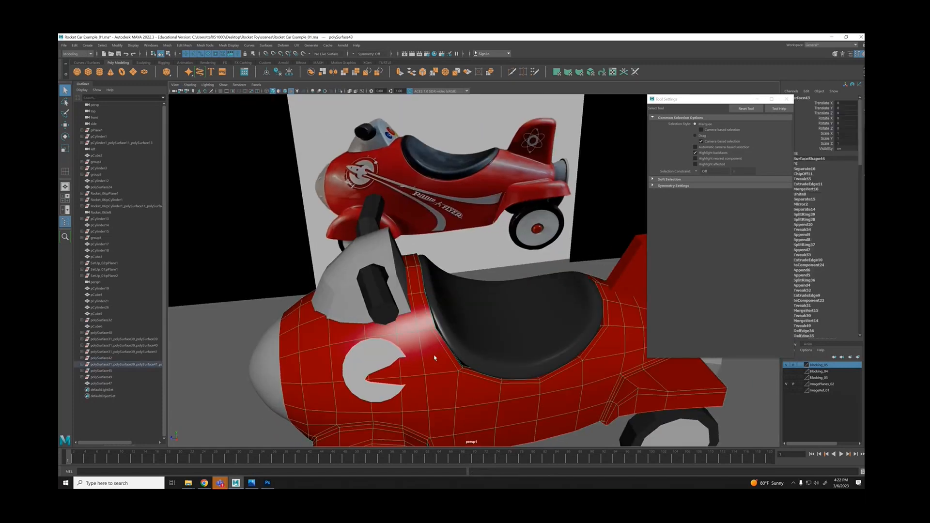
# Hide the notched disc on the rocket's side and close the tool settings window.
pyautogui.click(389, 364)
pyautogui.hotkey('ctrl', 'h')
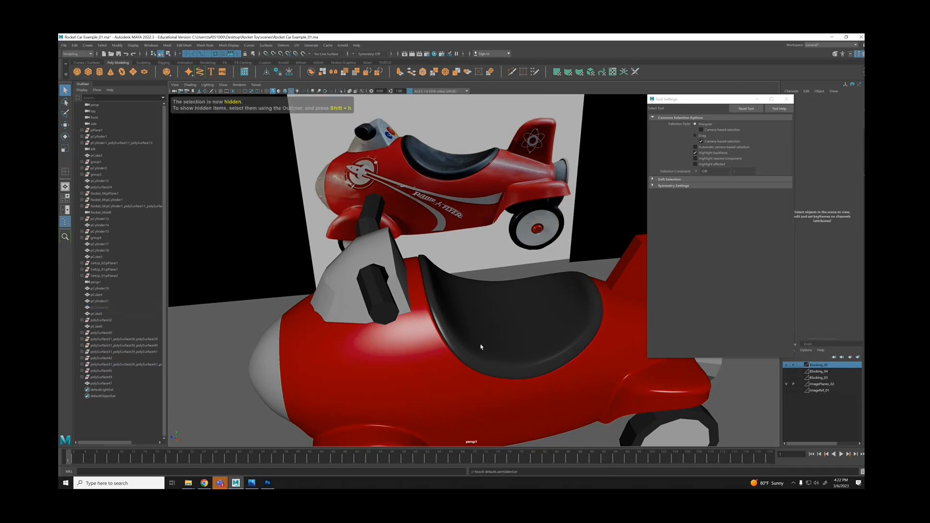
pyautogui.click(787, 99)
pyautogui.keyDown('alt'); pyautogui.moveTo(555, 288); pyautogui.dragTo(557, 249); pyautogui.keyUp('alt')
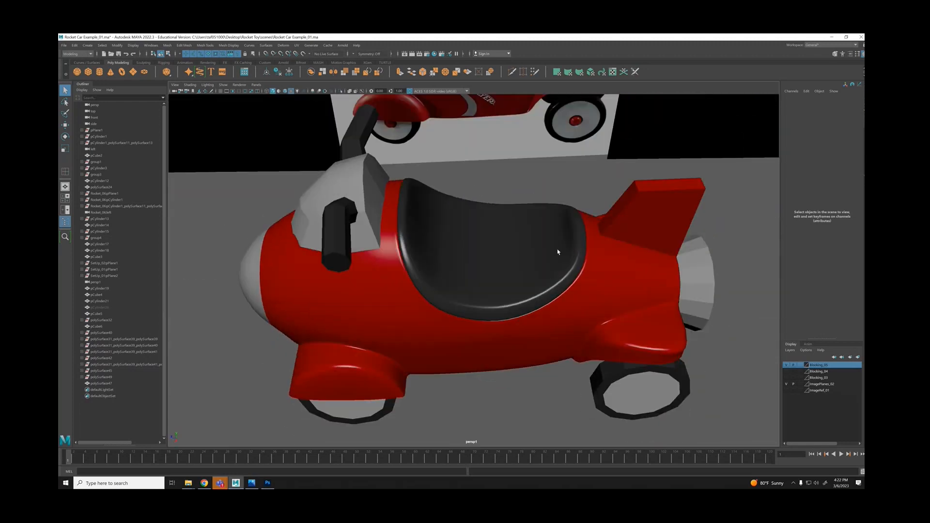
# Place the seat's pivot at its rear end to act as the hinge point.
pyautogui.click(544, 239)
pyautogui.press('f')
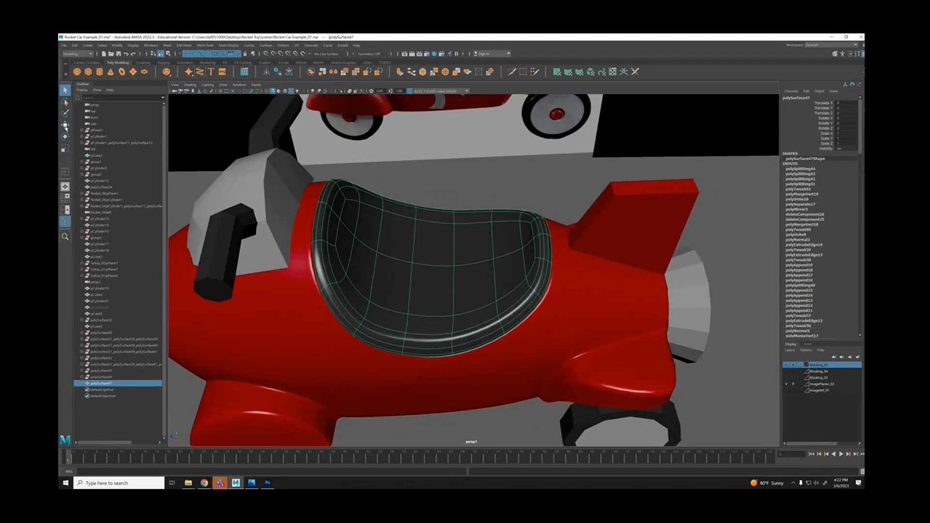
pyautogui.press('w')
pyautogui.keyDown('alt'); pyautogui.moveTo(406, 245); pyautogui.dragTo(548, 224); pyautogui.keyUp('alt')
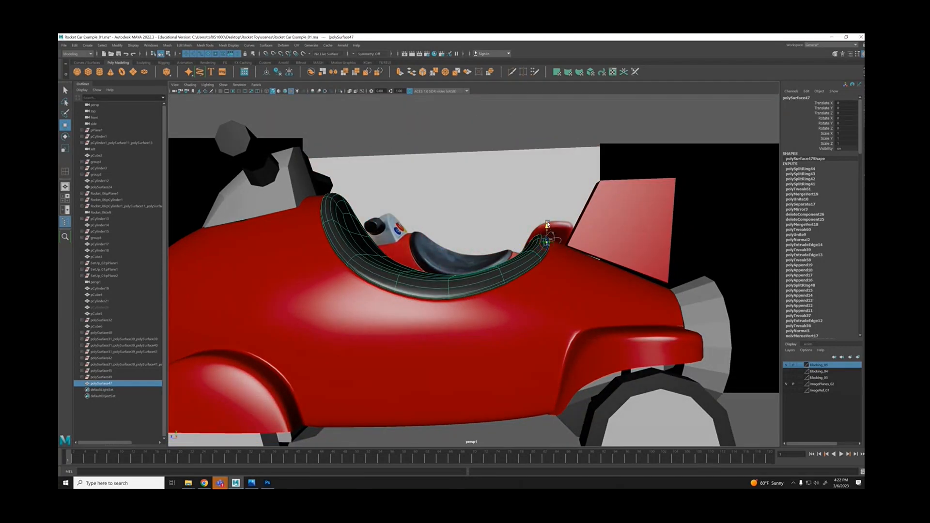
# Swing the seat open by rotating it about X around its rear pivot.
pyautogui.press('e')
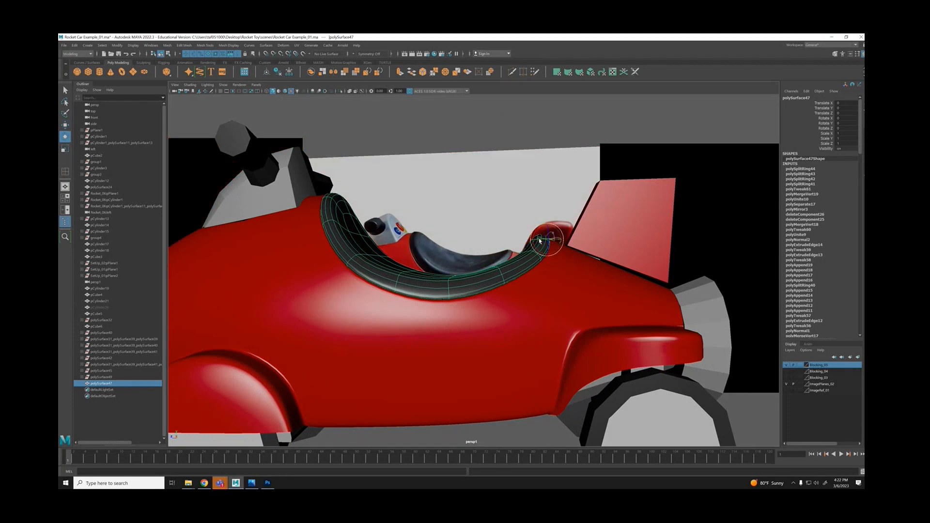
pyautogui.moveTo(553, 250); pyautogui.dragTo(592, 216)
pyautogui.keyDown('alt'); pyautogui.moveTo(591, 216); pyautogui.dragTo(486, 216, button='right'); pyautogui.keyUp('alt')
pyautogui.keyDown('alt'); pyautogui.moveTo(485, 217); pyautogui.dragTo(396, 225); pyautogui.keyUp('alt')
pyautogui.keyDown('alt'); pyautogui.moveTo(396, 226); pyautogui.dragTo(442, 248, button='middle'); pyautogui.keyUp('alt')
# Turn on two-sided lighting and adjust the seat's opening angle to resemble the open seat in the reference images.
pyautogui.click(181, 84)
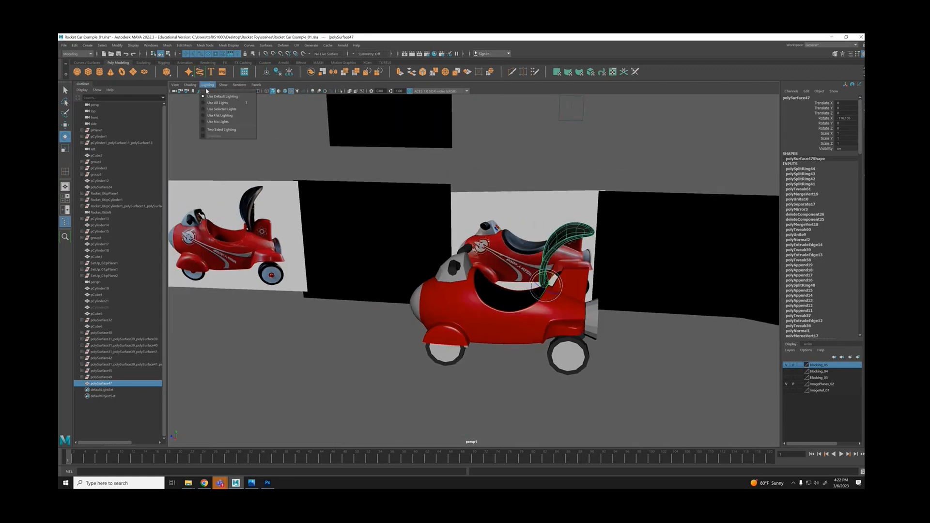
pyautogui.click(228, 125)
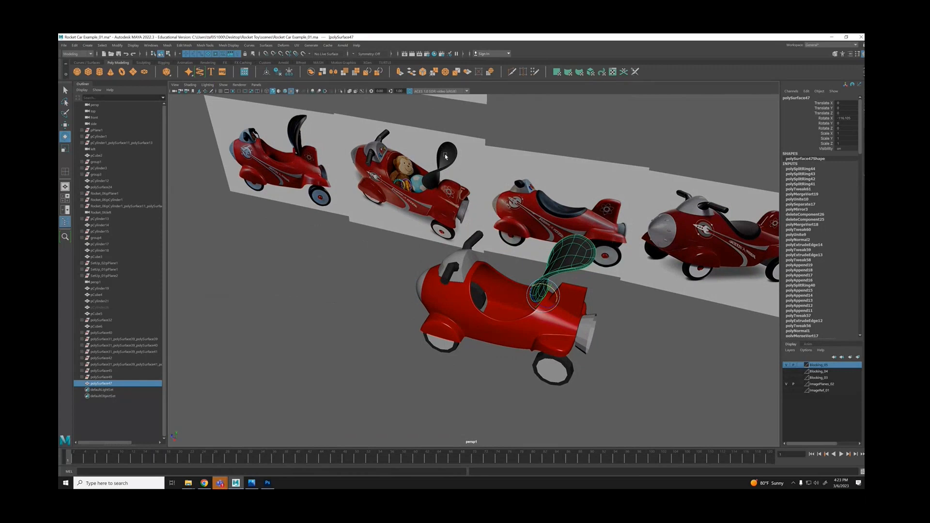
pyautogui.moveTo(557, 291); pyautogui.dragTo(541, 276)
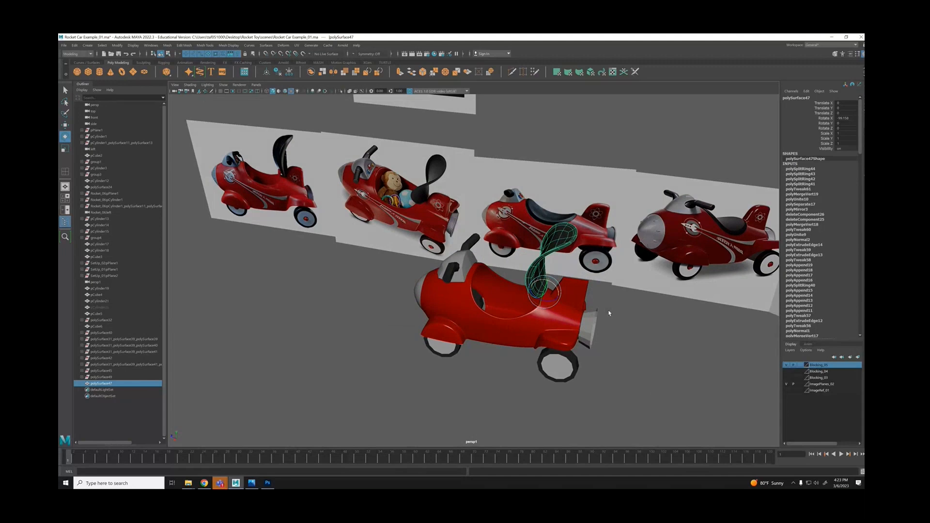
pyautogui.click(609, 313)
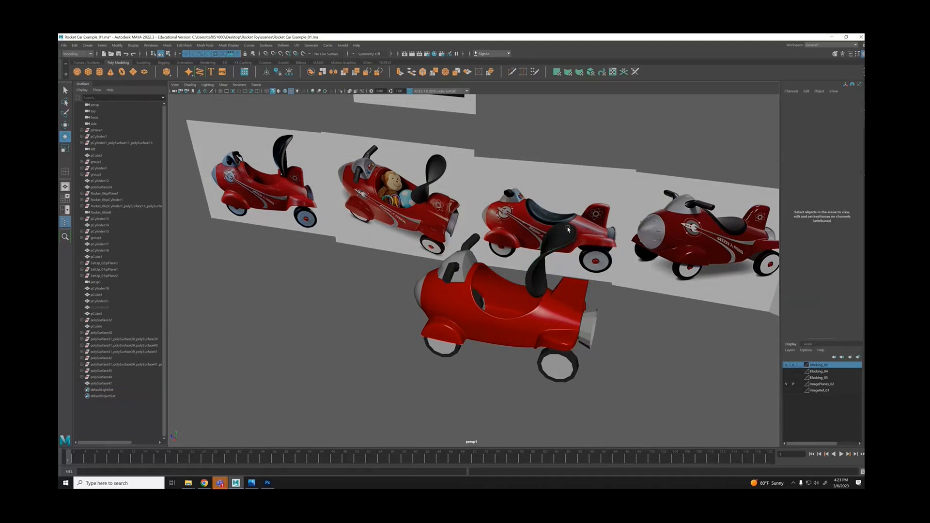
# Compare the opened seat with the reference images and reset the seat's Rotate X to 0.
pyautogui.keyDown('alt'); pyautogui.moveTo(545, 283); pyautogui.dragTo(371, 271); pyautogui.keyUp('alt')
pyautogui.scroll(5, 371, 271)
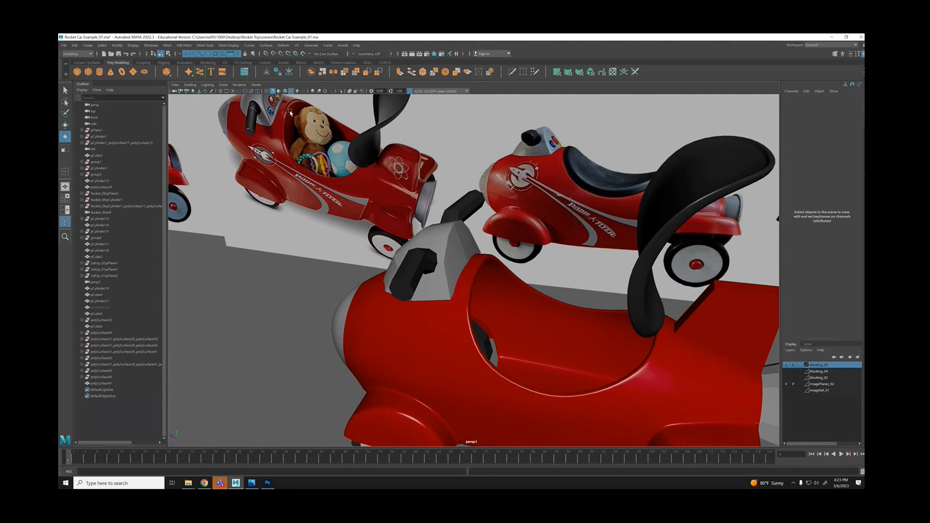
pyautogui.keyDown('alt'); pyautogui.moveTo(283, 128); pyautogui.dragTo(274, 118); pyautogui.keyUp('alt')
pyautogui.keyDown('alt'); pyautogui.moveTo(274, 118); pyautogui.dragTo(478, 163, button='middle'); pyautogui.keyUp('alt')
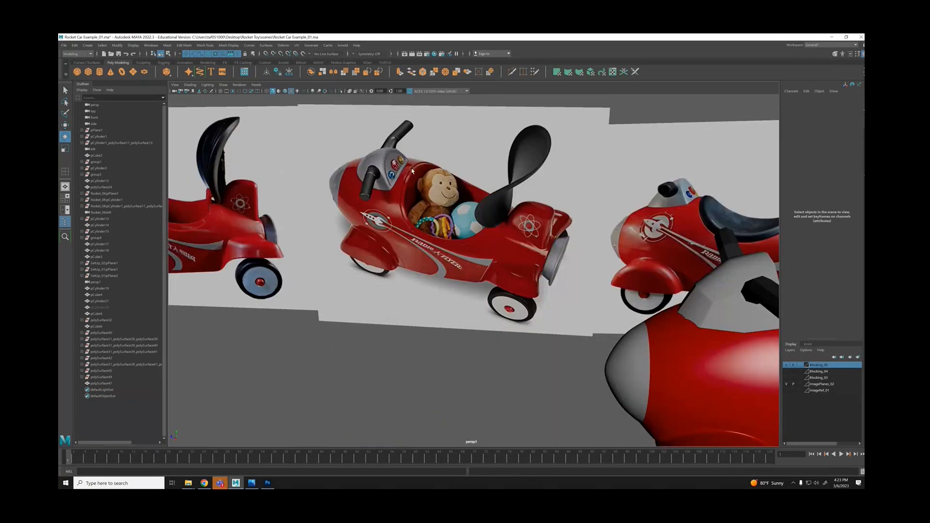
pyautogui.scroll(-5, 491, 234)
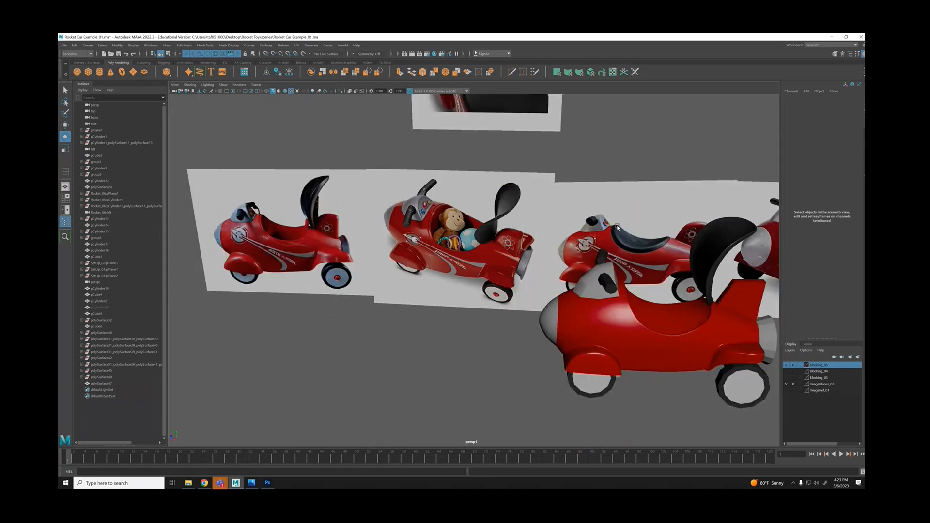
pyautogui.keyDown('alt'); pyautogui.moveTo(646, 222); pyautogui.dragTo(547, 215, button='middle'); pyautogui.keyUp('alt')
pyautogui.click(608, 224)
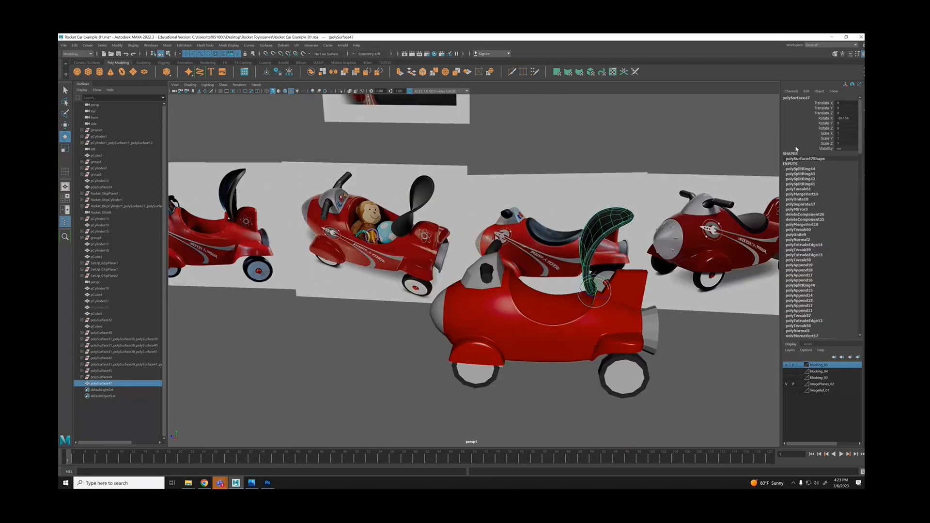
pyautogui.doubleClick(842, 118)
pyautogui.write('0')
pyautogui.press('Return')
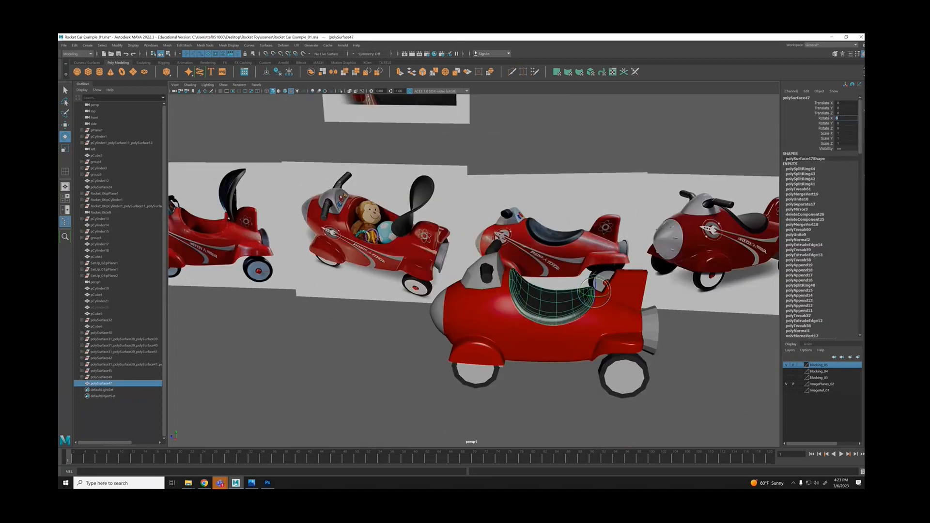
# Isolate the red rocket body by hiding all other objects and display it unsmoothed.
pyautogui.click(577, 331)
pyautogui.hotkey('alt', 'h')
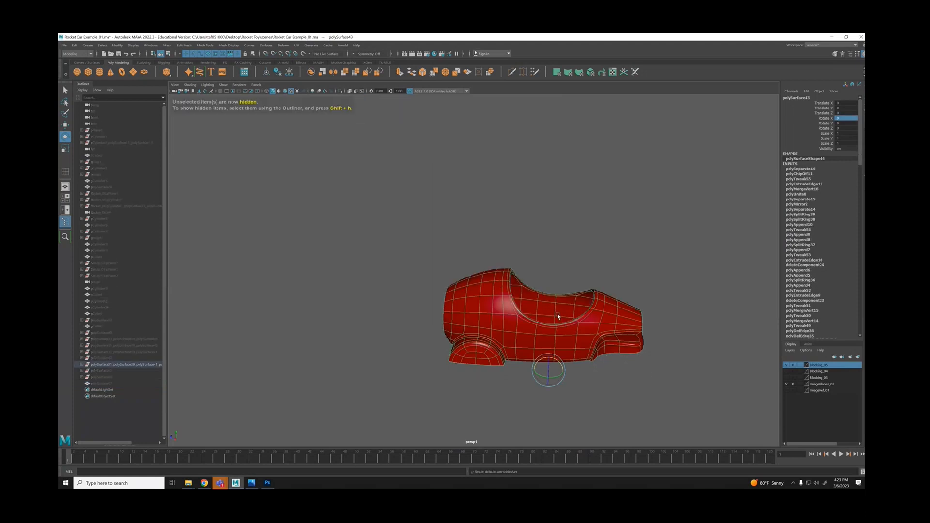
pyautogui.keyDown('alt'); pyautogui.moveTo(571, 294); pyautogui.dragTo(625, 317); pyautogui.keyUp('alt')
pyautogui.click(625, 315)
pyautogui.click(578, 323)
pyautogui.press('1')
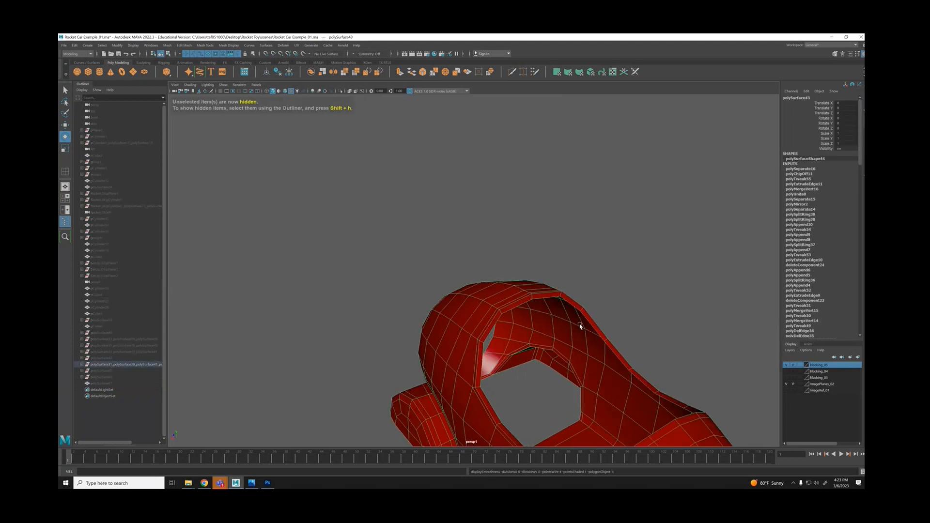
# Select the border edge loop of the cockpit opening and extrude it slightly downward.
pyautogui.keyDown('alt'); pyautogui.moveTo(568, 307); pyautogui.dragTo(465, 245); pyautogui.keyUp('alt')
pyautogui.moveTo(466, 245); pyautogui.dragTo(471, 217, button='right')
pyautogui.doubleClick(471, 217)
pyautogui.keyDown('alt'); pyautogui.moveTo(471, 219); pyautogui.dragTo(572, 237); pyautogui.keyUp('alt')
pyautogui.hotkey('ctrl', 'e')
pyautogui.press('r')
pyautogui.press('w')
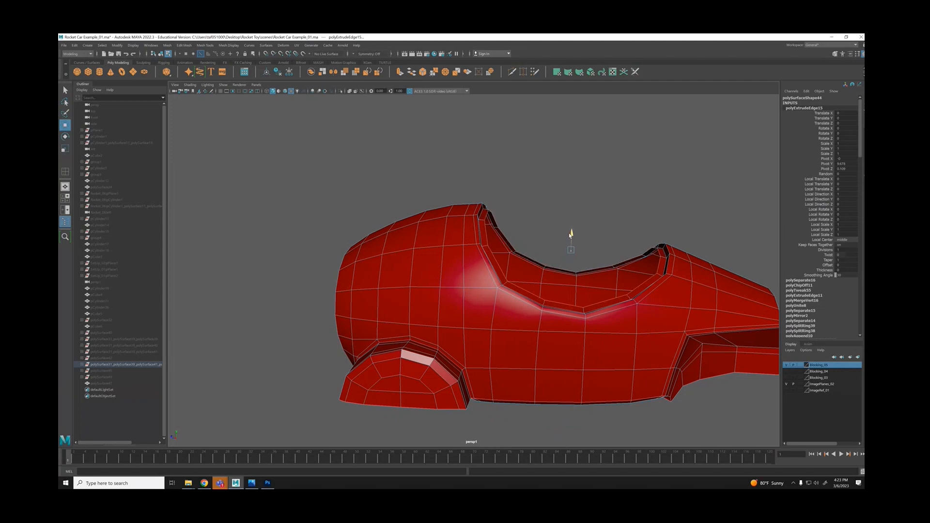
pyautogui.keyDown('alt'); pyautogui.moveTo(578, 238); pyautogui.dragTo(562, 245); pyautogui.keyUp('alt')
# Extrude the cockpit opening's edges again and scale them inward to form a ledge inside the rim.
pyautogui.hotkey('ctrl', 'e')
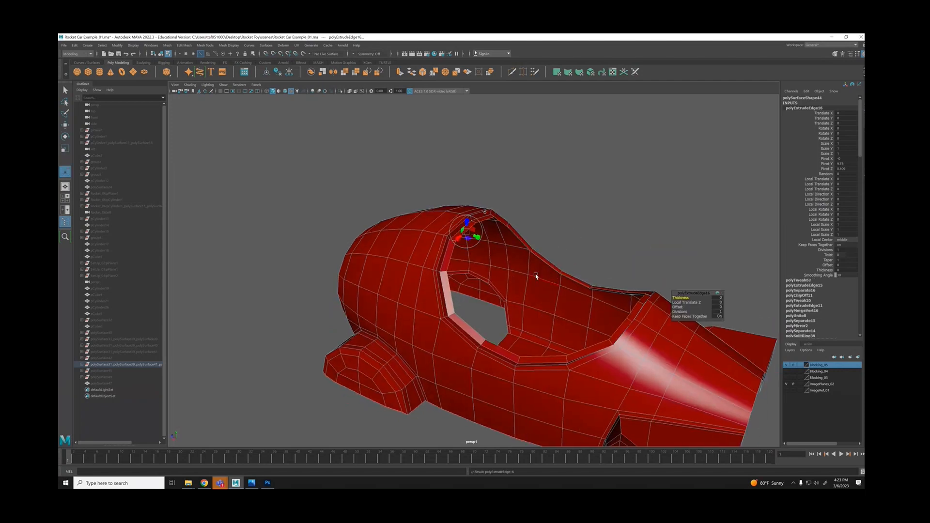
pyautogui.press('w')
pyautogui.click(542, 278)
pyautogui.moveTo(551, 266); pyautogui.dragTo(555, 271)
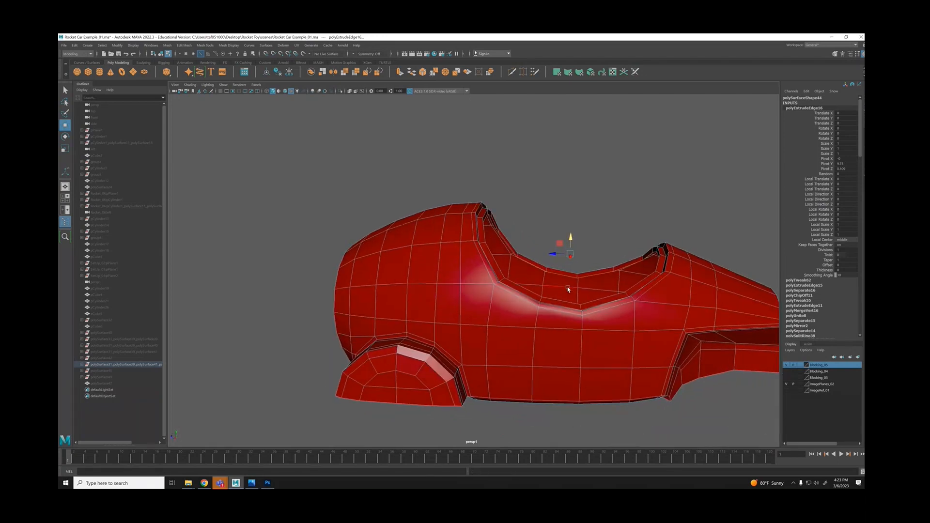
pyautogui.press('r')
pyautogui.keyDown('alt'); pyautogui.moveTo(570, 257); pyautogui.dragTo(525, 270); pyautogui.keyUp('alt')
# Extrude the ledge's inner edges down into the body and scale them vertically to reduce their curve.
pyautogui.hotkey('ctrl', 'e')
pyautogui.press('w')
pyautogui.press('4')
pyautogui.press('r')
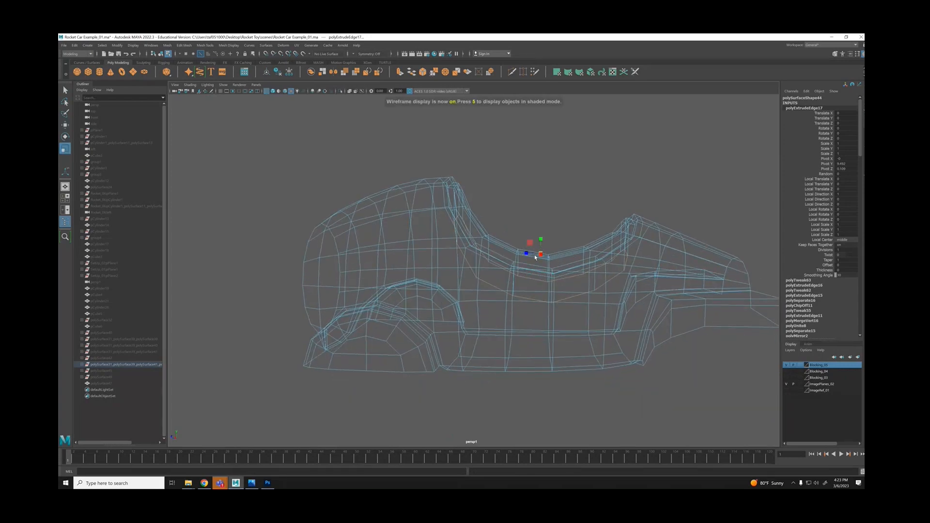
pyautogui.moveTo(541, 240)
pyautogui.mouseDown()
pyautogui.moveTo(554, 211)
pyautogui.moveTo(536, 219)
pyautogui.moveTo(589, 294)
pyautogui.moveTo(561, 291)
pyautogui.mouseUp()
pyautogui.press('w')
pyautogui.press('5')
pyautogui.scroll(5, 511, 289)
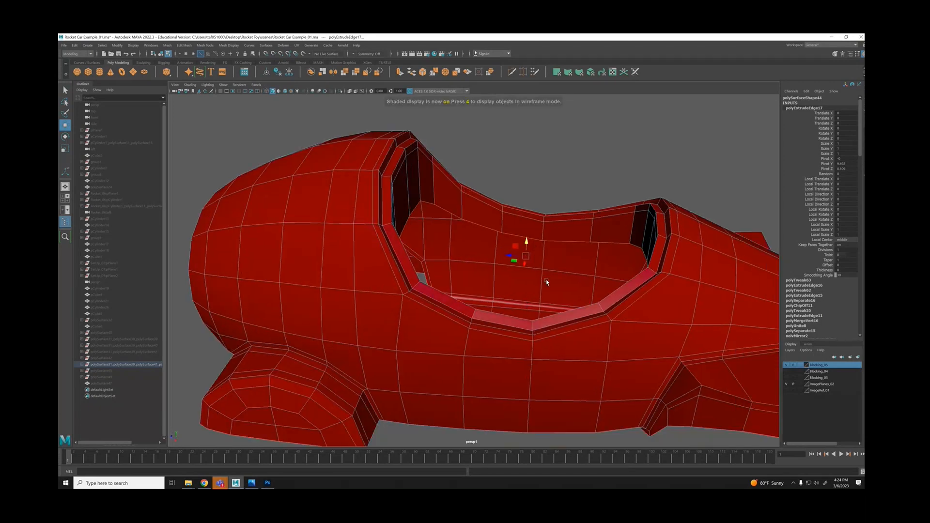
# Extrude the cockpit wall's lower edges down near the body's underside and flatten them vertically in the side view.
pyautogui.hotkey('ctrl', 'e')
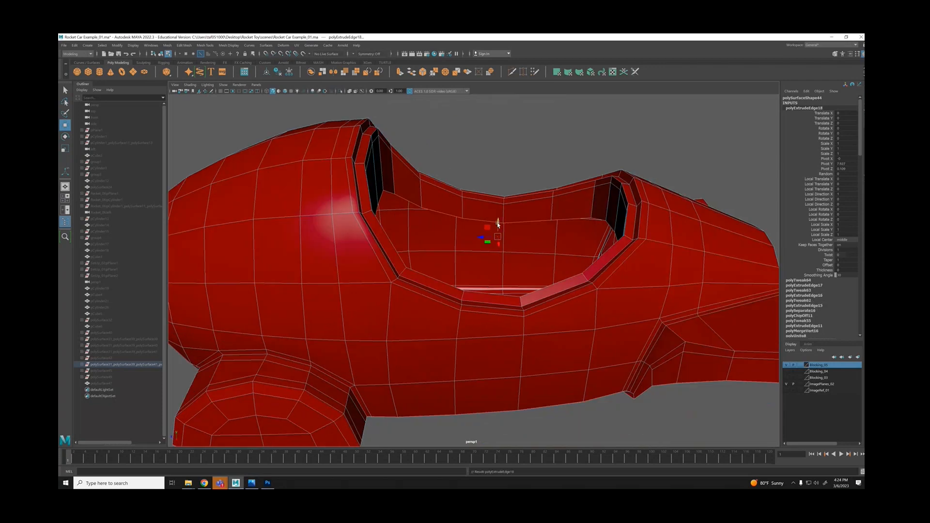
pyautogui.moveTo(497, 224); pyautogui.dragTo(485, 307)
pyautogui.press('space')
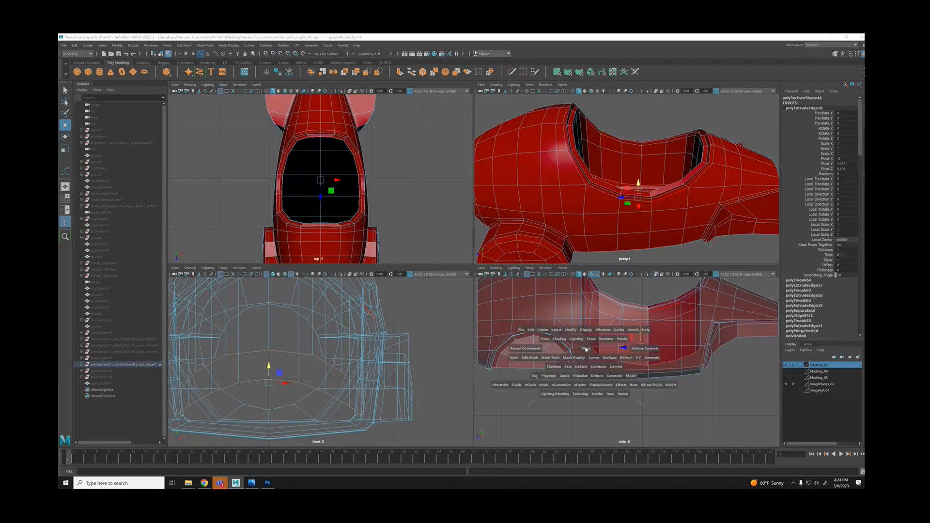
pyautogui.press('space')
pyautogui.press('r')
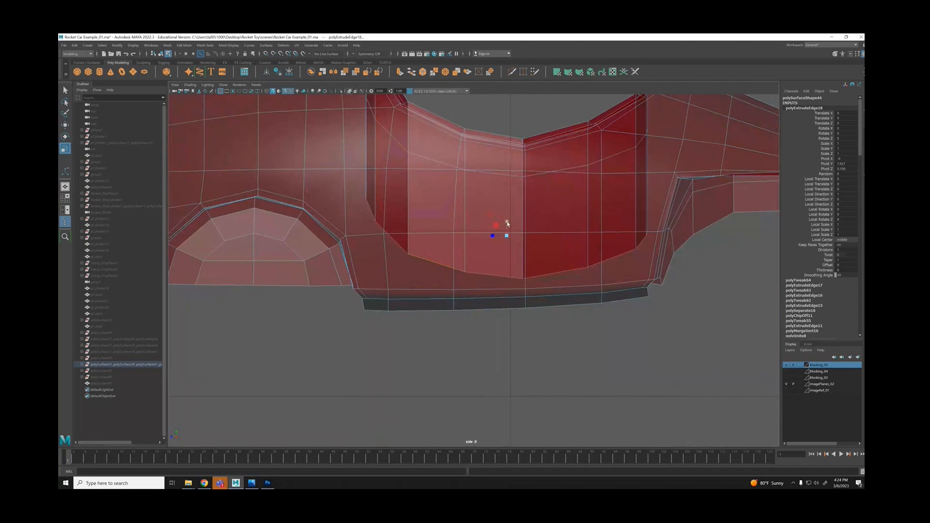
pyautogui.moveTo(508, 224); pyautogui.dragTo(495, 261)
pyautogui.press('w')
pyautogui.press('r')
pyautogui.press('space')
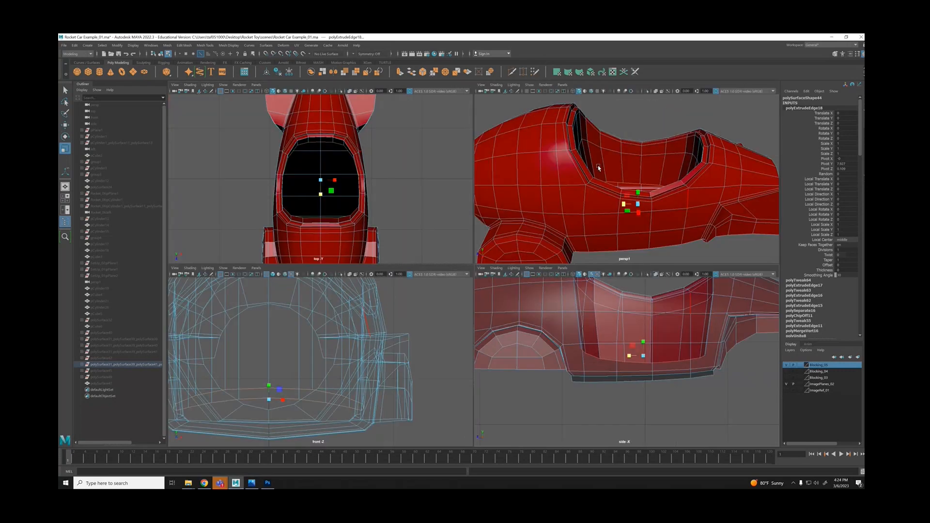
# Preview the extruded cockpit walls smoothed in the perspective view and return to the unsmoothed display.
pyautogui.press('space')
pyautogui.keyDown('alt'); pyautogui.moveTo(553, 187); pyautogui.dragTo(465, 179); pyautogui.keyUp('alt')
pyautogui.press('3')
pyautogui.press('1')
# Insert four supporting edge loops around the corners of the cockpit opening's lip, ledge and inner wall.
pyautogui.keyDown('alt'); pyautogui.moveTo(364, 160); pyautogui.dragTo(456, 212, button='middle'); pyautogui.keyUp('alt')
pyautogui.keyDown('alt'); pyautogui.moveTo(456, 212); pyautogui.dragTo(446, 151, button='right'); pyautogui.keyUp('alt')
pyautogui.keyDown('alt'); pyautogui.moveTo(446, 151); pyautogui.dragTo(450, 192); pyautogui.keyUp('alt')
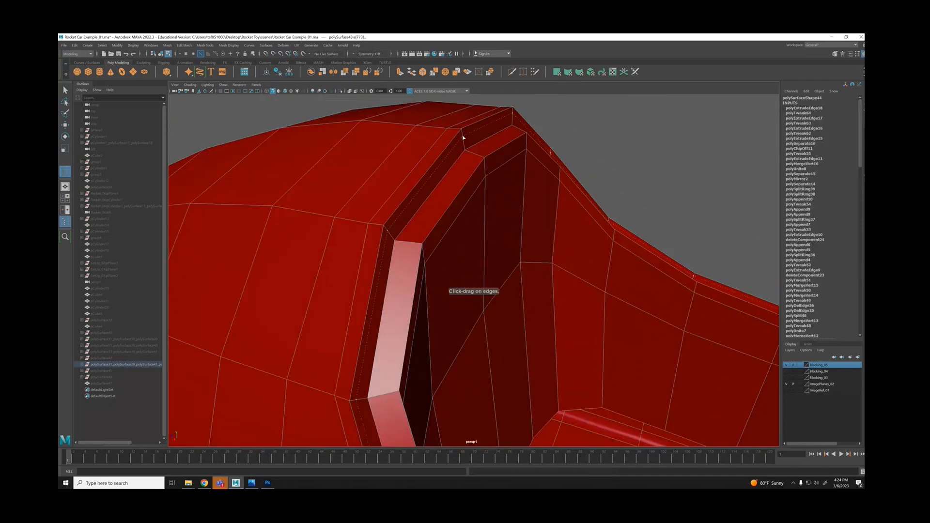
pyautogui.click(462, 138)
pyautogui.click(469, 152)
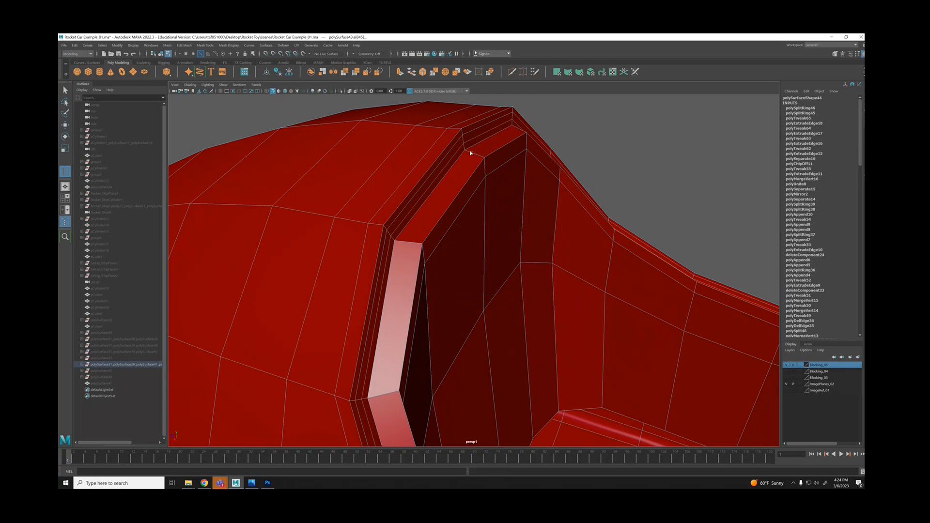
pyautogui.click(474, 156)
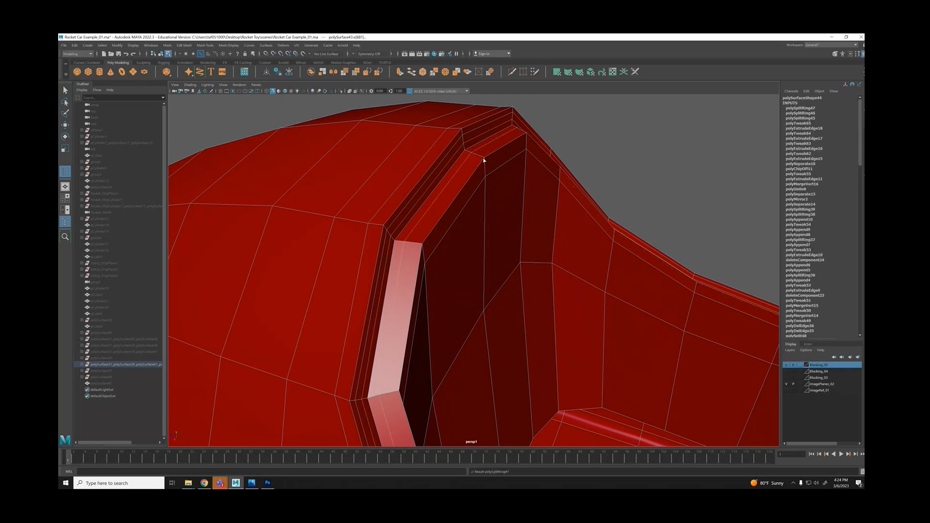
pyautogui.moveTo(483, 160); pyautogui.dragTo(487, 165)
pyautogui.press('q')
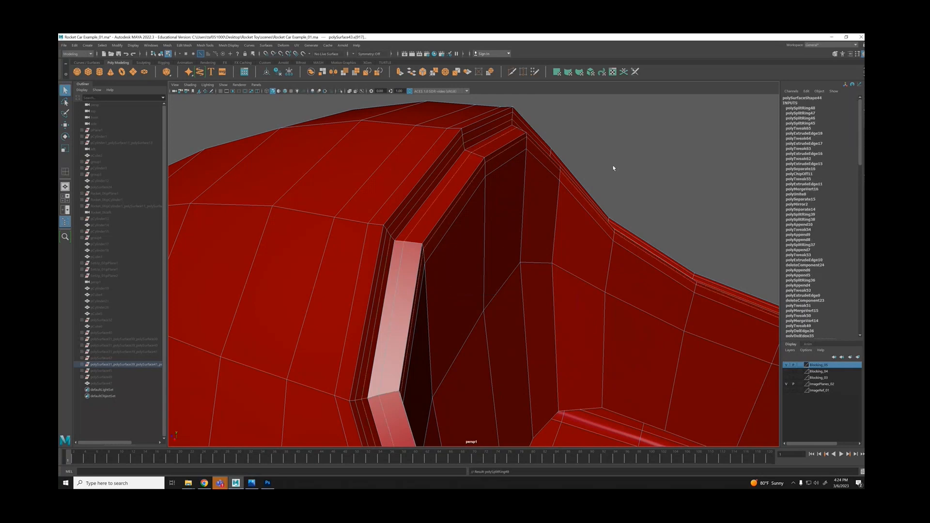
# Display the body smoothed and show the hidden rocket parts around it again.
pyautogui.click(599, 176)
pyautogui.press('3')
pyautogui.keyDown('alt'); pyautogui.moveTo(599, 176); pyautogui.dragTo(509, 166, button='right'); pyautogui.keyUp('alt')
pyautogui.click(575, 194)
pyautogui.keyDown('alt'); pyautogui.moveTo(575, 195); pyautogui.dragTo(484, 208, button='right'); pyautogui.keyUp('alt')
pyautogui.keyDown('alt'); pyautogui.moveTo(484, 208); pyautogui.dragTo(546, 291); pyautogui.keyUp('alt')
pyautogui.hotkey('ctrl', 'shift', 'h')
# Rotate the seat open about X around its rear hinge to expose the cockpit interior.
pyautogui.click(550, 290)
pyautogui.press('e')
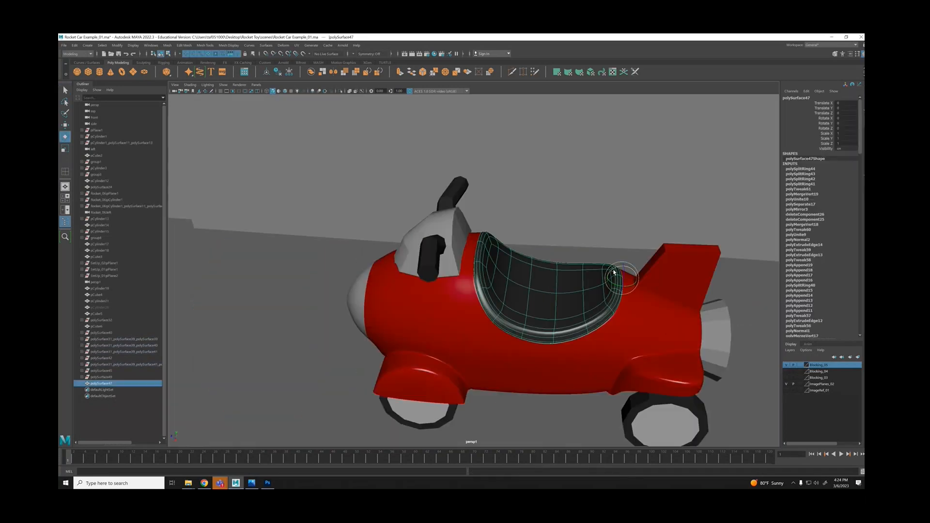
pyautogui.moveTo(616, 271); pyautogui.dragTo(436, 235)
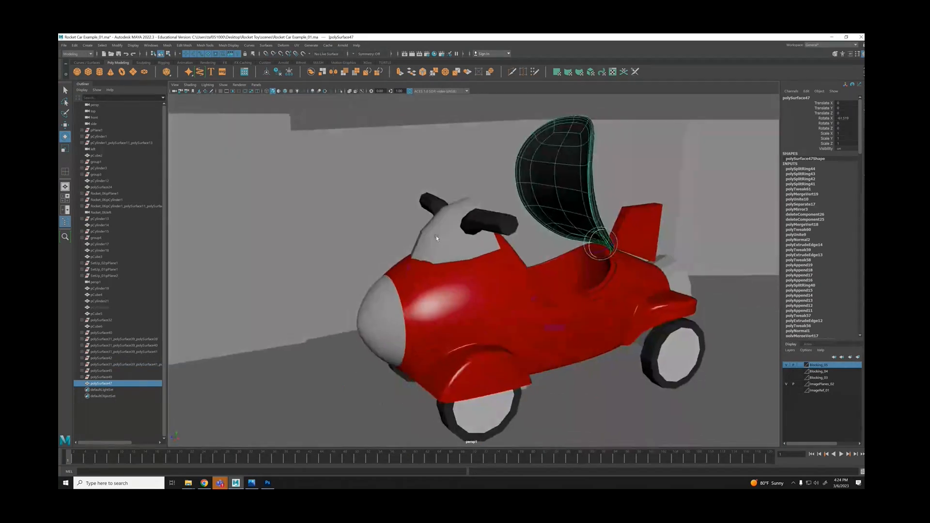
# Preview the handlebar cowl smoothed and return it to the unsmoothed display.
pyautogui.click(425, 234)
pyautogui.scroll(3, 495, 274)
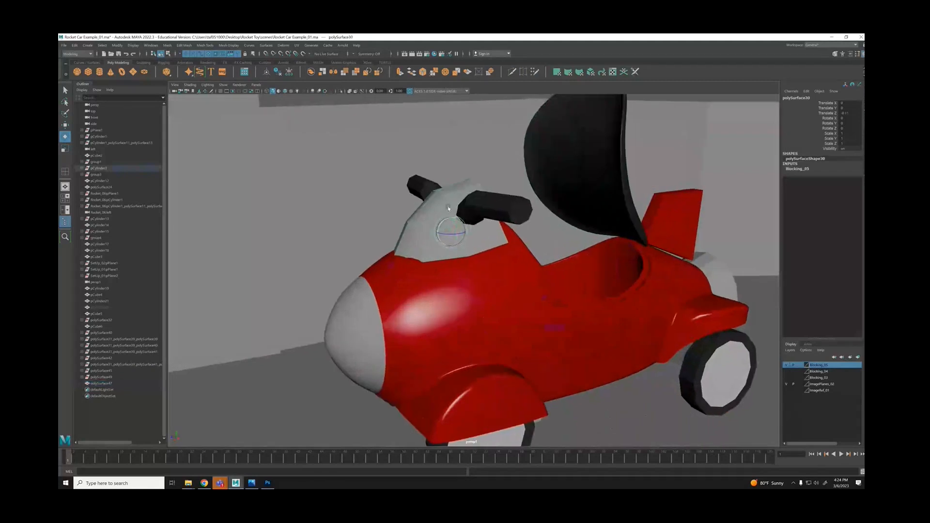
pyautogui.keyDown('alt'); pyautogui.moveTo(442, 249); pyautogui.dragTo(518, 277); pyautogui.keyUp('alt')
pyautogui.click(508, 273)
pyautogui.click(475, 217)
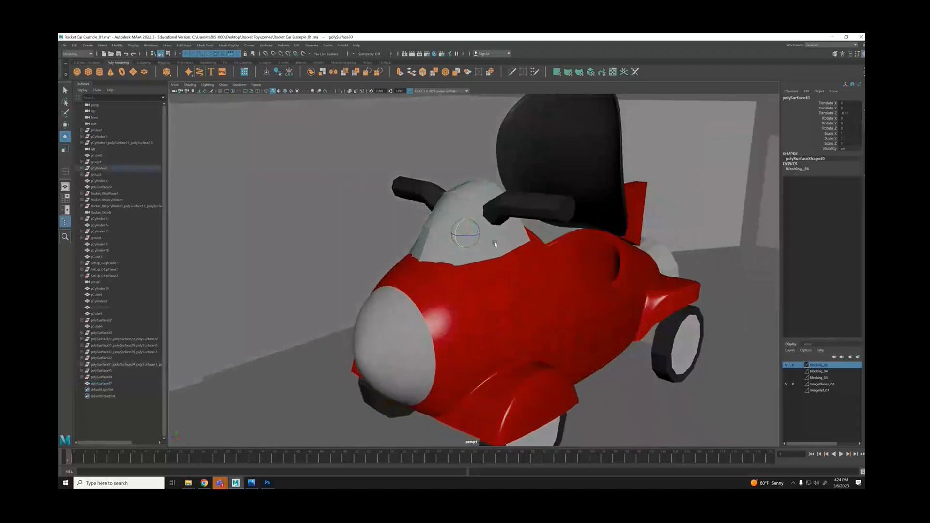
pyautogui.keyDown('alt'); pyautogui.moveTo(495, 244); pyautogui.dragTo(446, 232); pyautogui.keyUp('alt')
pyautogui.scroll(3, 455, 247)
pyautogui.press('3')
pyautogui.press('1')
# Hide every part except the handlebar cowl.
pyautogui.rightClick(452, 217)
pyautogui.click(451, 235)
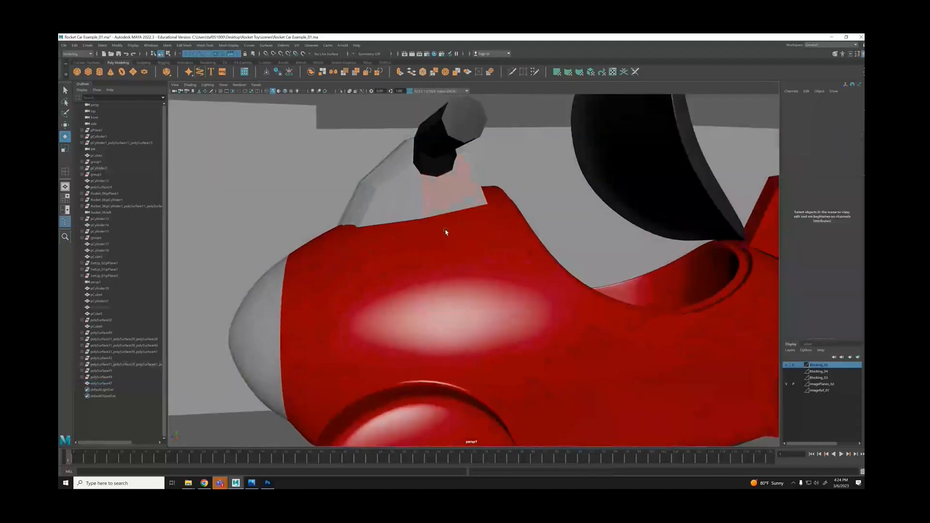
pyautogui.hotkey('alt', 'h')
pyautogui.hotkey('ctrl', 'z')
pyautogui.moveTo(445, 205); pyautogui.dragTo(455, 200, button='right')
pyautogui.hotkey('alt', 'h')
pyautogui.keyDown('alt'); pyautogui.moveTo(455, 212); pyautogui.dragTo(440, 191); pyautogui.keyUp('alt')
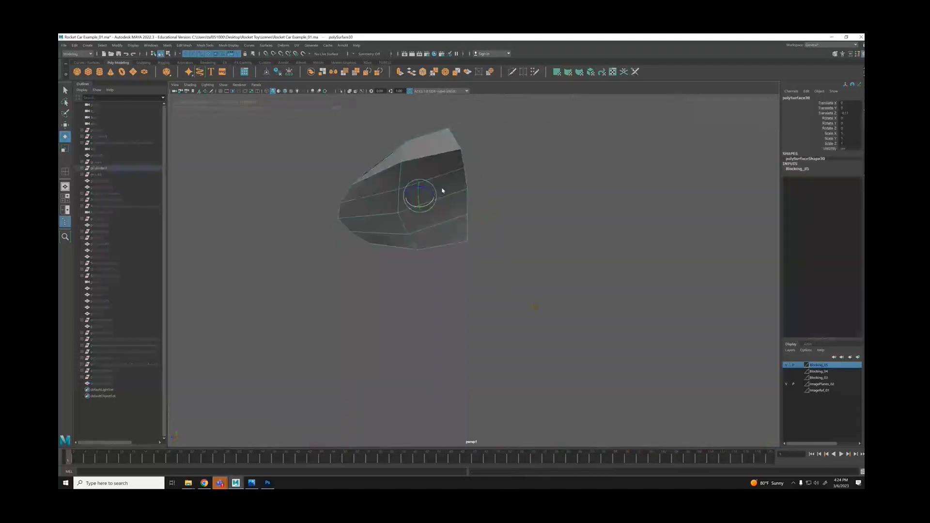
# Select the side faces of the isolated cowl, inspect the shell from both sides and show the other rocket parts again.
pyautogui.moveTo(441, 189); pyautogui.dragTo(443, 206, button='right')
pyautogui.press('q')
pyautogui.click(428, 175)
pyautogui.keyDown('shift'); pyautogui.click(431, 192); pyautogui.keyUp('shift')
pyautogui.keyDown('shift'); pyautogui.click(438, 220); pyautogui.keyUp('shift')
pyautogui.keyDown('shift'); pyautogui.click(433, 236); pyautogui.keyUp('shift')
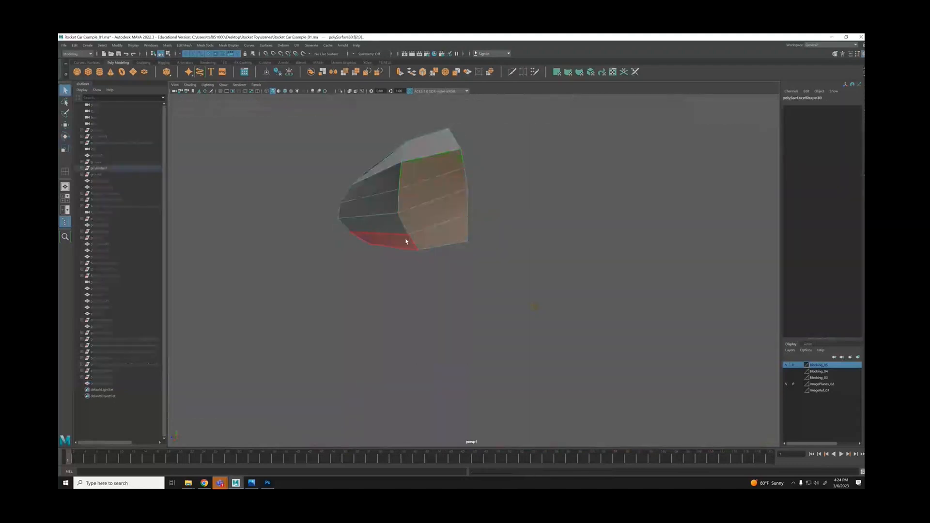
pyautogui.keyDown('shift'); pyautogui.click(406, 240); pyautogui.keyUp('shift')
pyautogui.keyDown('shift'); pyautogui.click(394, 225); pyautogui.keyUp('shift')
pyautogui.keyDown('shift'); pyautogui.click(388, 212); pyautogui.keyUp('shift')
pyautogui.keyDown('alt'); pyautogui.moveTo(388, 212); pyautogui.dragTo(562, 203); pyautogui.keyUp('alt')
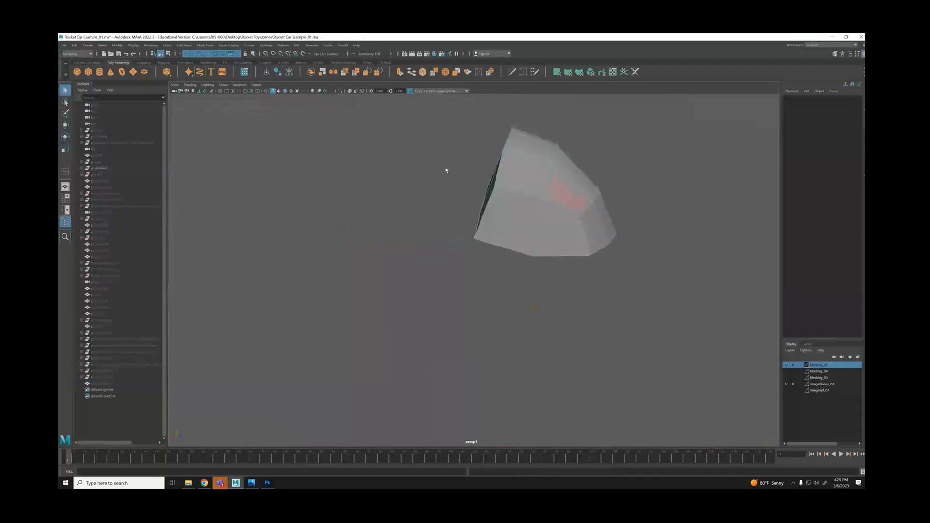
pyautogui.keyDown('alt'); pyautogui.moveTo(444, 170); pyautogui.dragTo(539, 172); pyautogui.keyUp('alt')
pyautogui.hotkey('ctrl', '1')
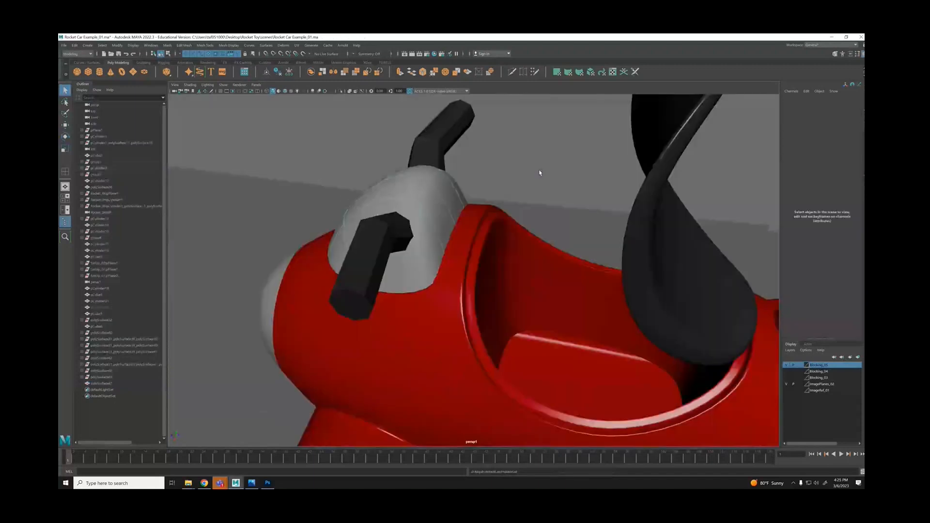
# Scale the cowl slightly along Z and shift it into place over the rocket body.
pyautogui.keyDown('alt'); pyautogui.moveTo(431, 226); pyautogui.dragTo(518, 197); pyautogui.keyUp('alt')
pyautogui.rightClick(438, 223)
pyautogui.moveTo(440, 223); pyautogui.dragTo(469, 211, button='right')
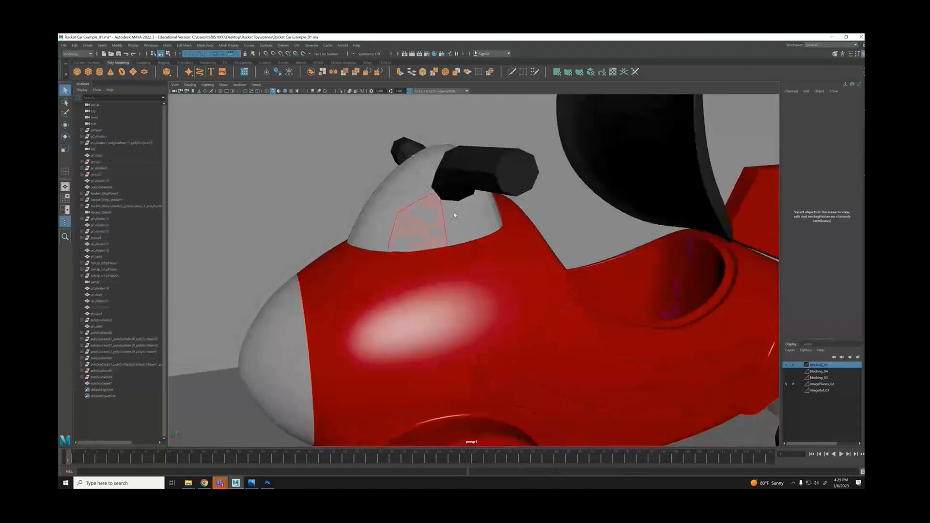
pyautogui.press('r')
pyautogui.moveTo(432, 227); pyautogui.dragTo(406, 207)
pyautogui.press('w')
pyautogui.click(482, 273)
pyautogui.click(448, 237)
pyautogui.scroll(3, 403, 199)
# Add two offset edge loops beside the vertical edge loop on the cowl's side and delete the original middle loop.
pyautogui.press('g')
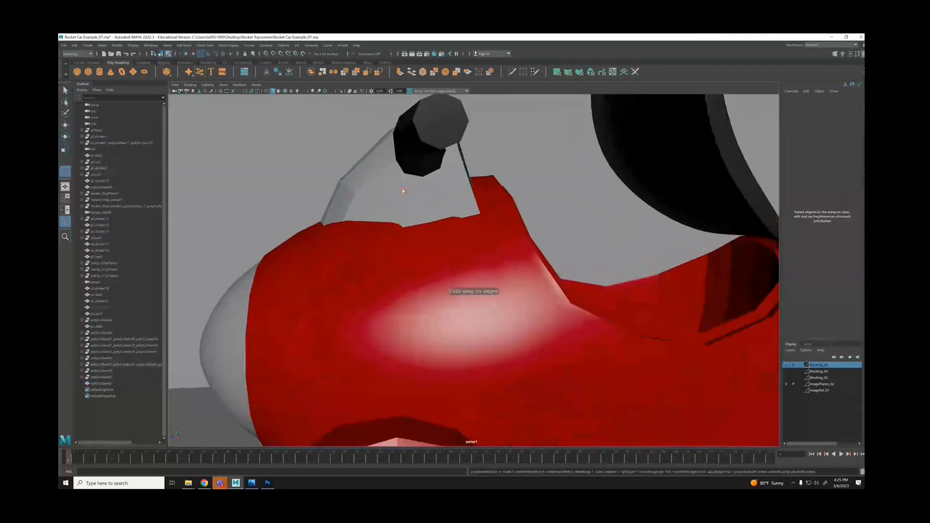
pyautogui.moveTo(406, 185); pyautogui.dragTo(406, 188)
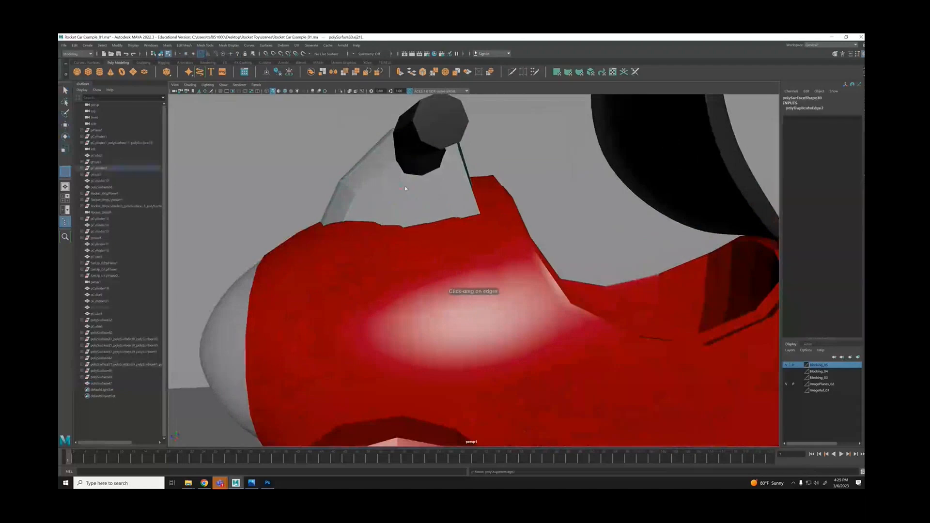
pyautogui.press('q')
pyautogui.doubleClick(409, 221)
pyautogui.hotkey('ctrl', 'Delete')
pyautogui.press('w')
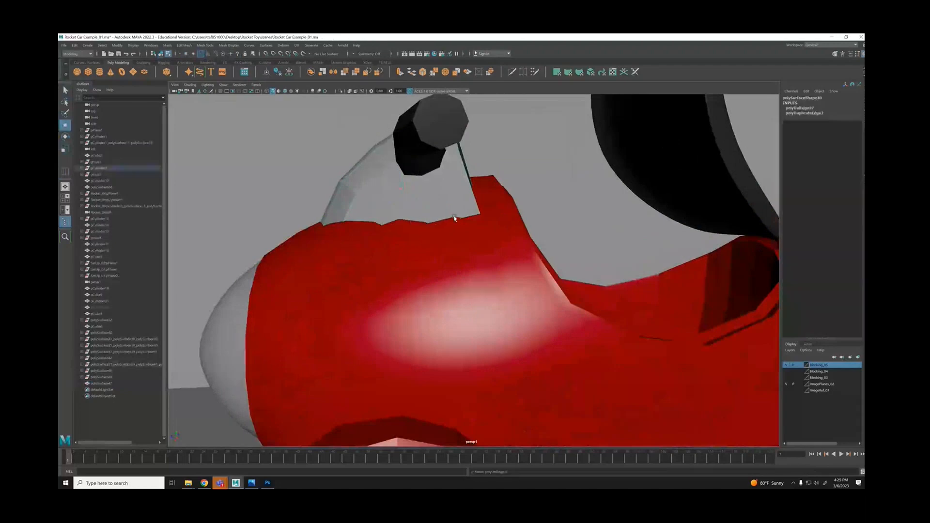
# Multi-cut the cowl's side along its seam with the unsmoothed body, from the rear lower corner toward the front.
pyautogui.keyDown('alt'); pyautogui.moveTo(455, 218); pyautogui.dragTo(499, 216); pyautogui.keyUp('alt')
pyautogui.hotkey('ctrl', 'shift', 'x')
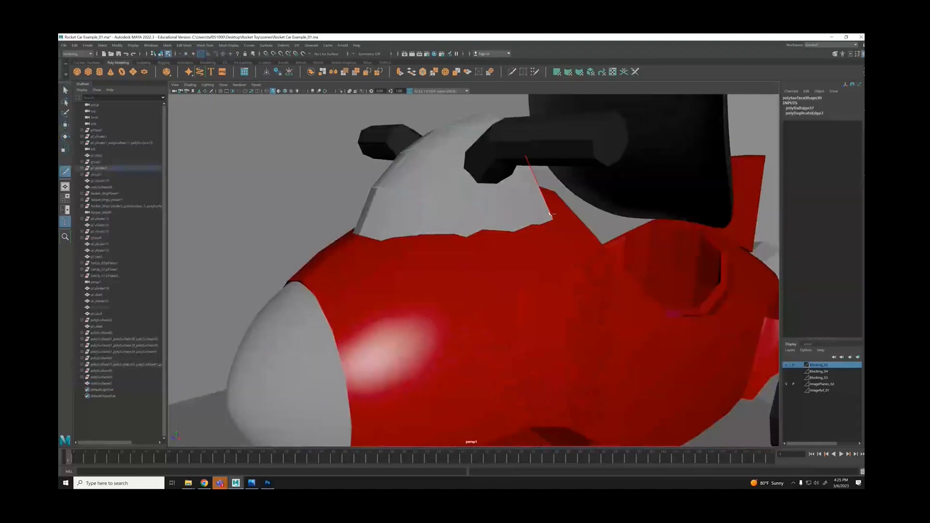
pyautogui.click(553, 219)
pyautogui.click(513, 231)
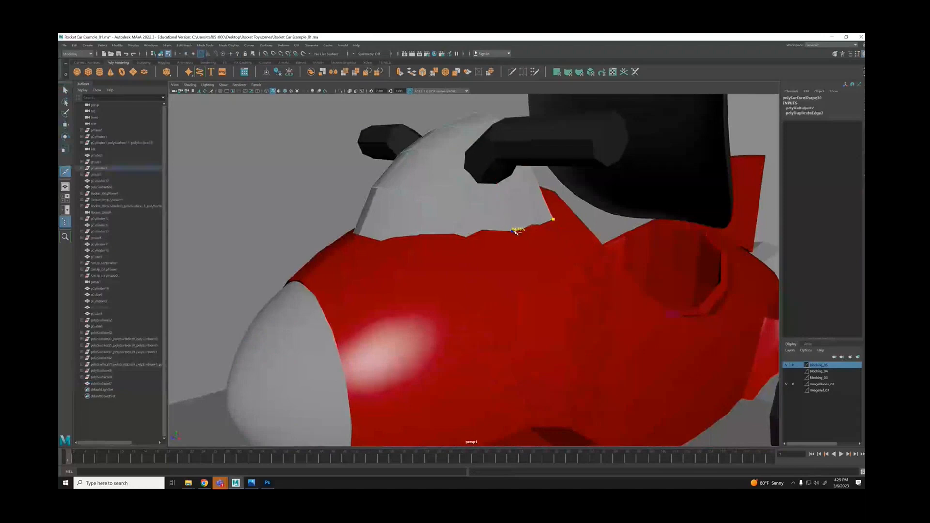
pyautogui.click(464, 237)
pyautogui.click(416, 239)
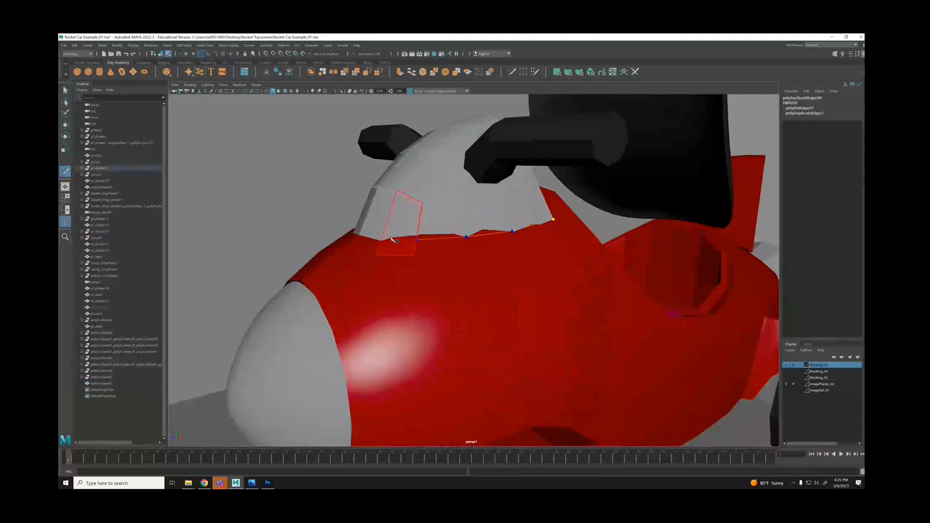
pyautogui.press('q')
# Display the rocket body smoothed and delete the newly cut edges along the cowl's base.
pyautogui.click(404, 289)
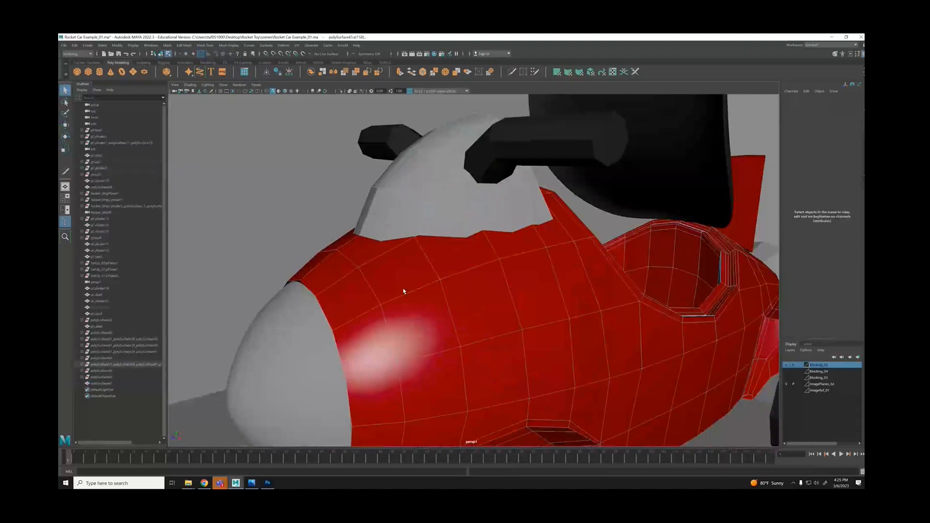
pyautogui.moveTo(405, 291); pyautogui.dragTo(434, 271, button='right')
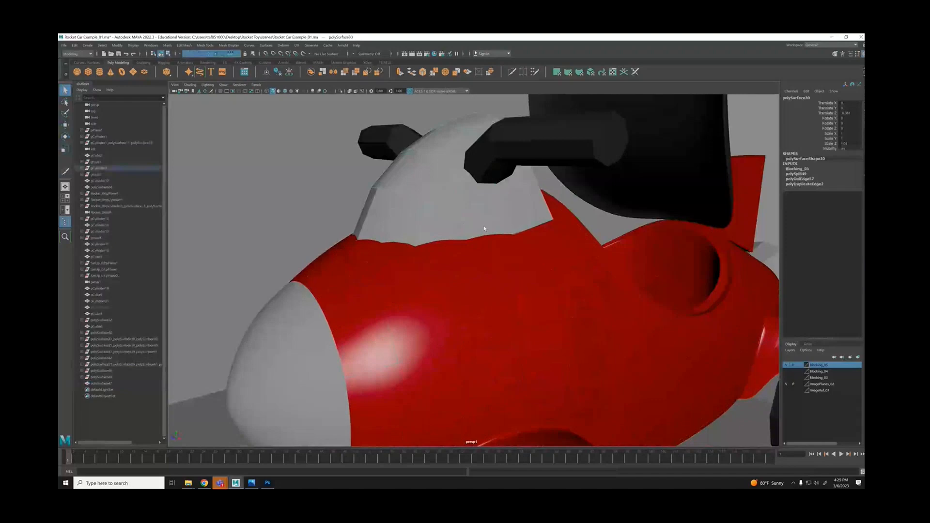
pyautogui.moveTo(459, 219); pyautogui.dragTo(459, 203, button='right')
pyautogui.click(438, 240)
pyautogui.hotkey('ctrl', 'Delete')
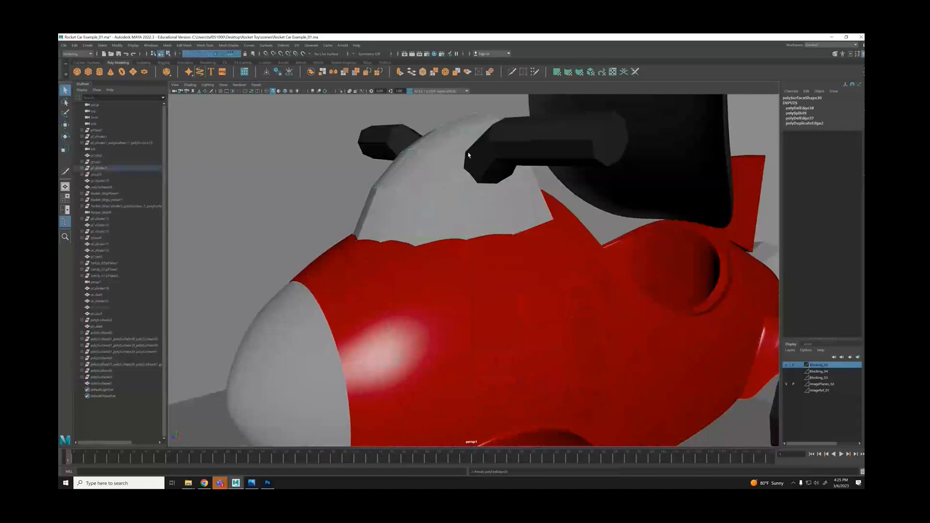
# Multi-cut the cowl's side along its seam with the smoothed body, from the front to the rear lower corner.
pyautogui.moveTo(469, 153); pyautogui.dragTo(485, 142, button='right')
pyautogui.keyDown('alt'); pyautogui.moveTo(320, 263); pyautogui.dragTo(386, 262); pyautogui.keyUp('alt')
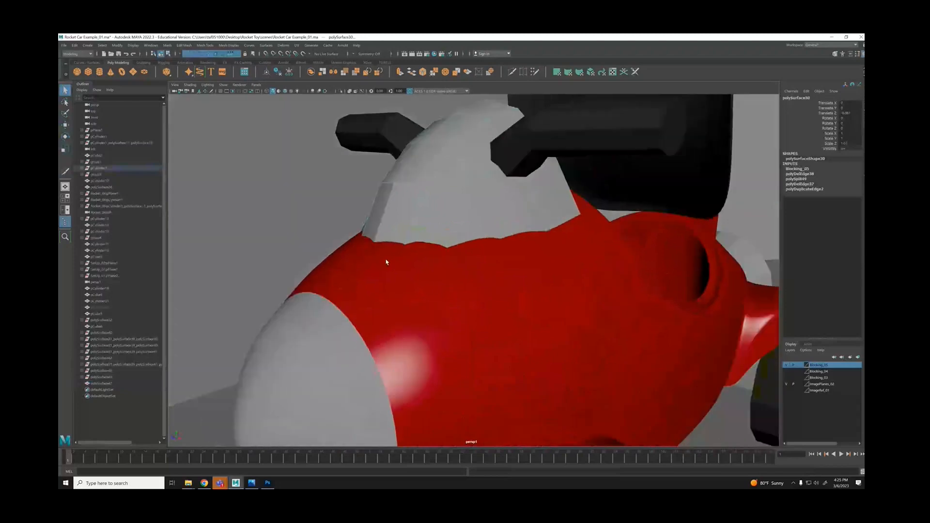
pyautogui.press('g')
pyautogui.click(376, 241)
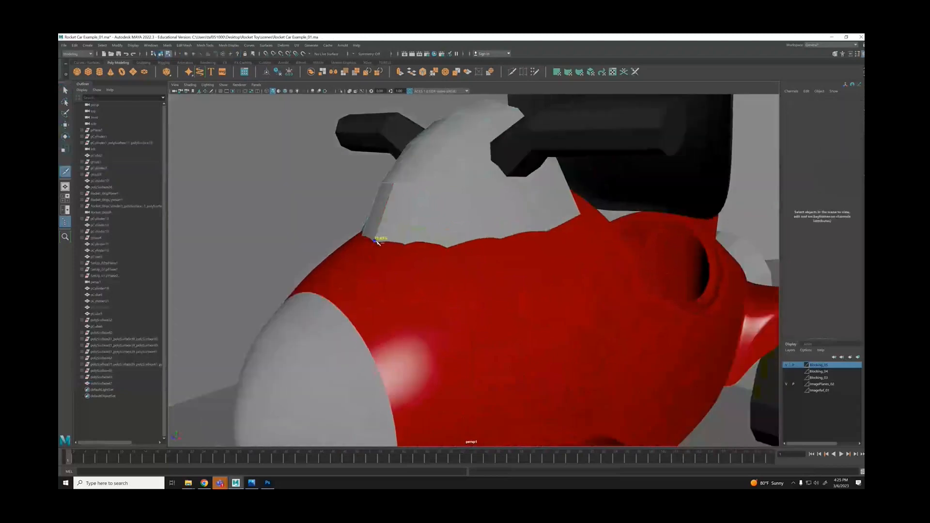
pyautogui.click(405, 243)
pyautogui.click(500, 236)
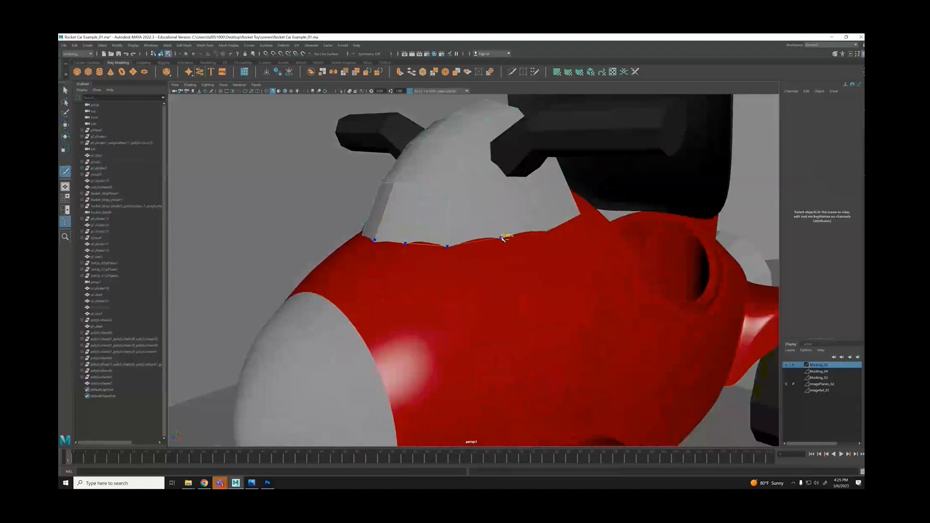
pyautogui.click(546, 229)
pyautogui.click(580, 215)
pyautogui.press('q')
# Isolate the cowl and delete the strip of faces below the new cut on its side.
pyautogui.scroll(2, 484, 211)
pyautogui.moveTo(491, 208); pyautogui.dragTo(535, 198, button='right')
pyautogui.hotkey('alt', 'h')
pyautogui.moveTo(478, 189); pyautogui.dragTo(485, 208, button='right')
pyautogui.moveTo(389, 223); pyautogui.dragTo(486, 253)
pyautogui.keyDown('shift'); pyautogui.click(535, 209); pyautogui.keyUp('shift')
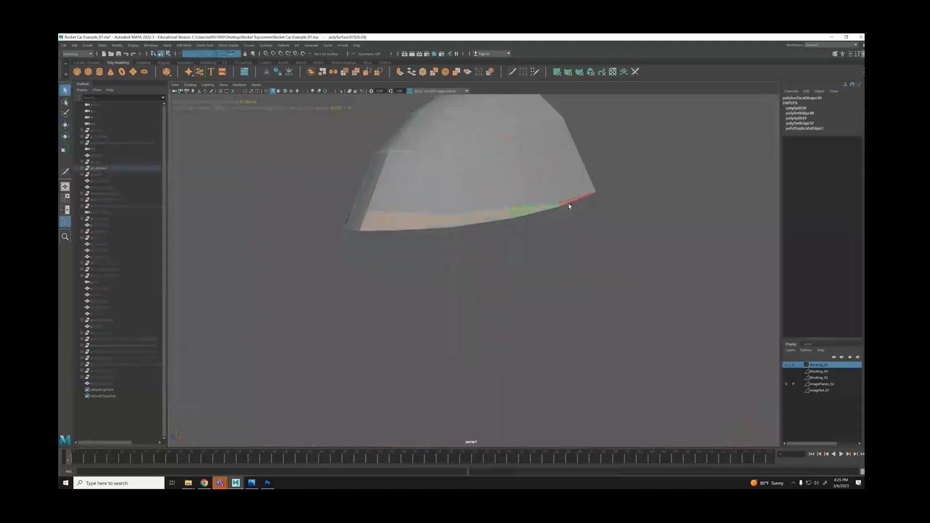
pyautogui.keyDown('shift'); pyautogui.click(568, 205); pyautogui.keyUp('shift')
pyautogui.press('Delete')
# Delete the untrimmed half of the cowl and mirror the trimmed half to the other side.
pyautogui.keyDown('alt'); pyautogui.moveTo(662, 197); pyautogui.dragTo(539, 163); pyautogui.keyUp('alt')
pyautogui.moveTo(421, 162); pyautogui.dragTo(498, 286)
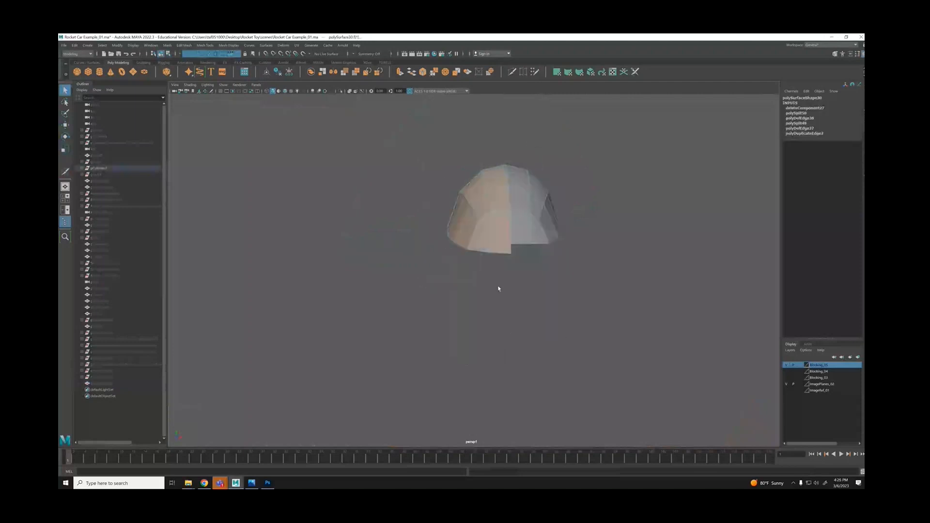
pyautogui.press('Delete')
pyautogui.hotkey('ctrl', 'z')
pyautogui.moveTo(485, 212); pyautogui.dragTo(470, 169, button='right')
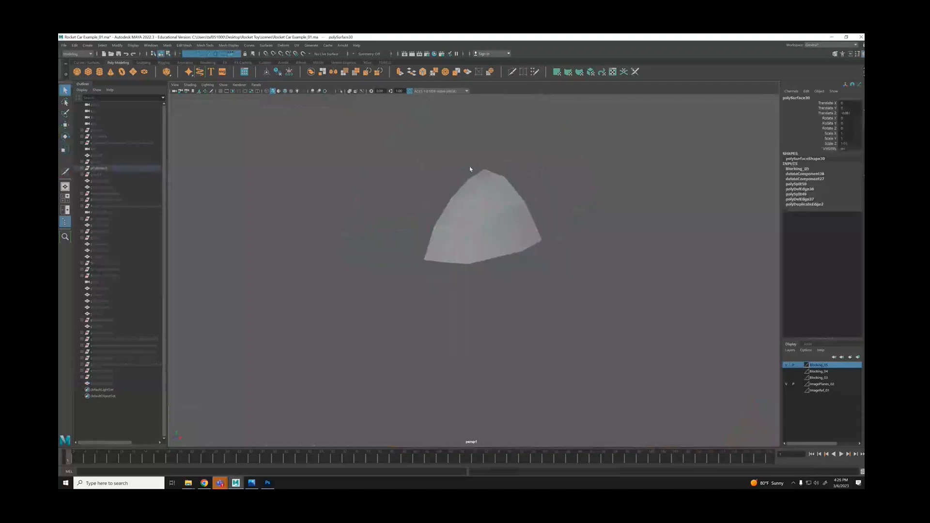
pyautogui.click(167, 45)
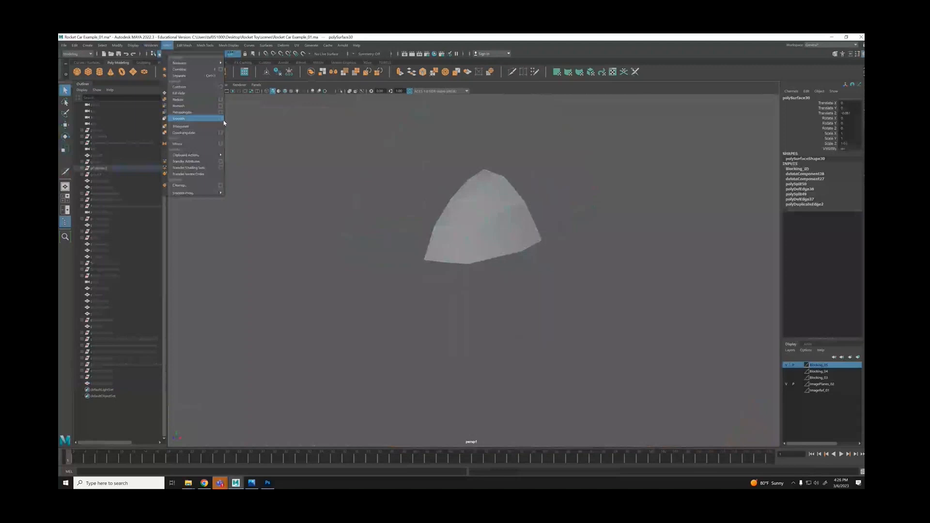
pyautogui.click(191, 143)
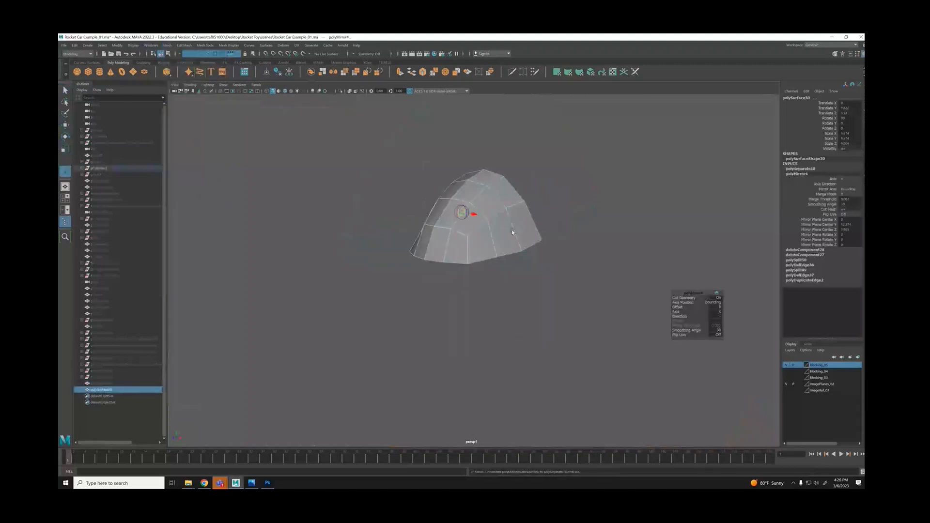
# Combine the two cowl halves into one mesh and merge their vertices.
pyautogui.moveTo(528, 191); pyautogui.dragTo(497, 191, button='right')
pyautogui.moveTo(374, 134); pyautogui.dragTo(614, 311)
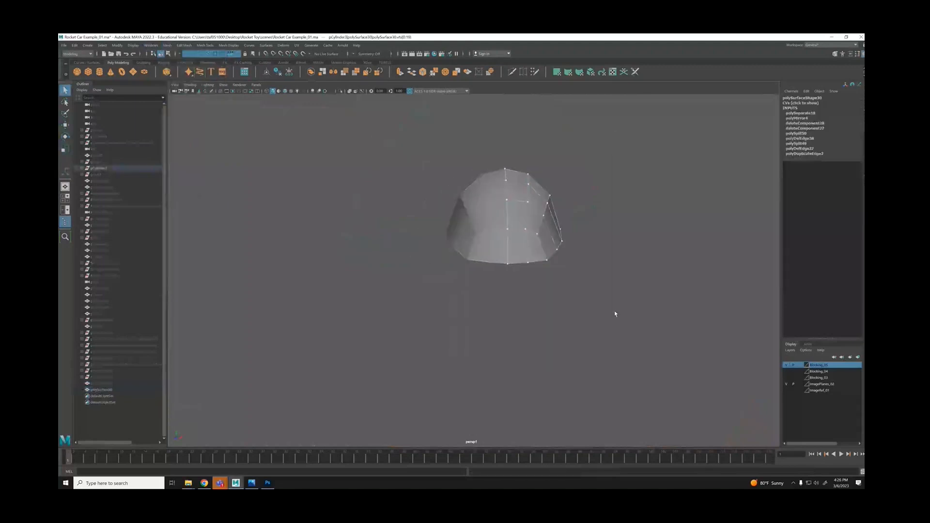
pyautogui.moveTo(542, 213); pyautogui.dragTo(572, 202, button='right')
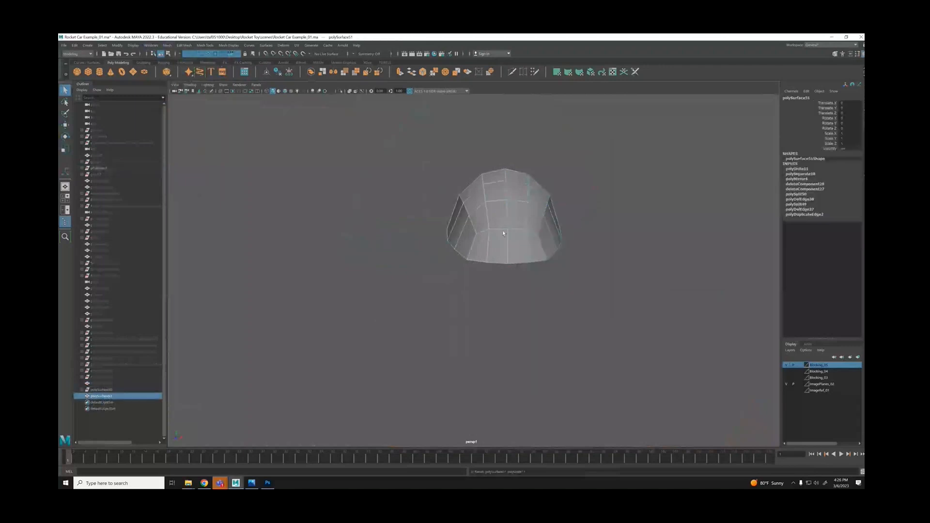
pyautogui.moveTo(472, 205); pyautogui.dragTo(473, 190, button='right')
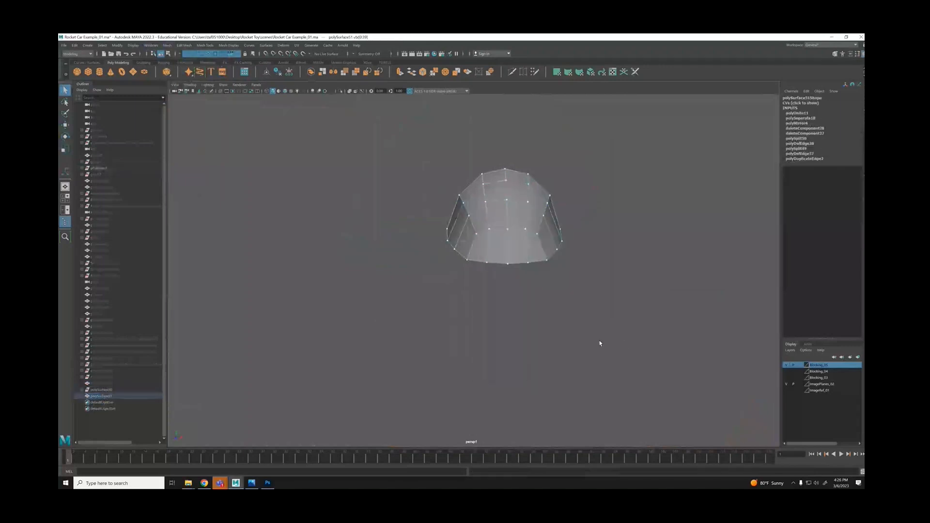
pyautogui.click(579, 175)
pyautogui.keyDown('alt'); pyautogui.moveTo(579, 175); pyautogui.dragTo(565, 179); pyautogui.keyUp('alt')
# Show the hidden rocket parts again and raise the smoothed cowl slightly along Y.
pyautogui.hotkey('ctrl', '1')
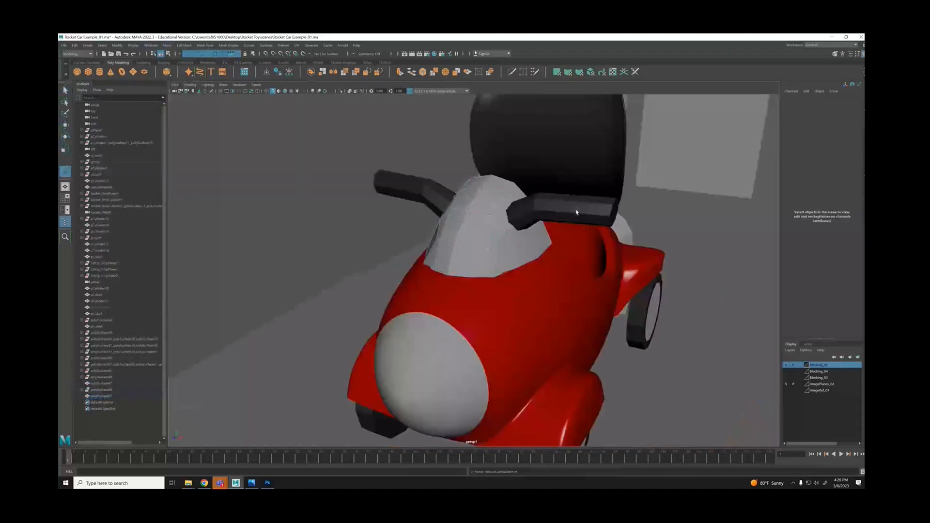
pyautogui.keyDown('alt'); pyautogui.moveTo(576, 212); pyautogui.dragTo(479, 182); pyautogui.keyUp('alt')
pyautogui.keyDown('alt'); pyautogui.moveTo(282, 295); pyautogui.dragTo(399, 295, button='right'); pyautogui.keyUp('alt')
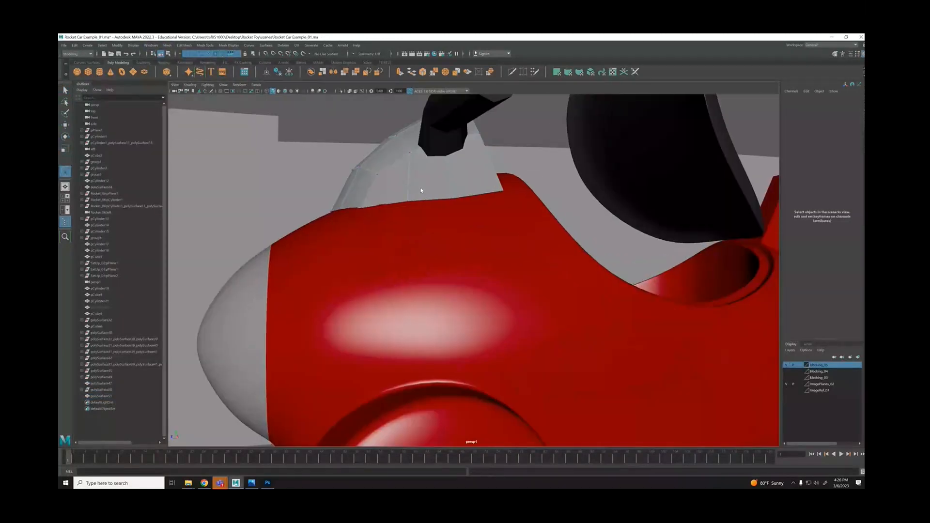
pyautogui.moveTo(420, 188); pyautogui.dragTo(440, 180, button='right')
pyautogui.keyDown('alt'); pyautogui.moveTo(417, 202); pyautogui.dragTo(463, 210); pyautogui.keyUp('alt')
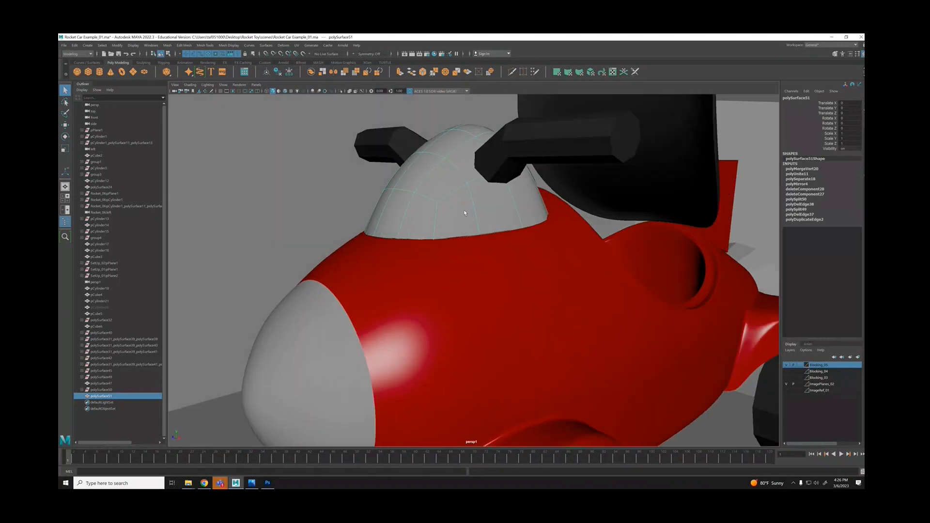
pyautogui.press('w')
pyautogui.moveTo(437, 154); pyautogui.dragTo(438, 152)
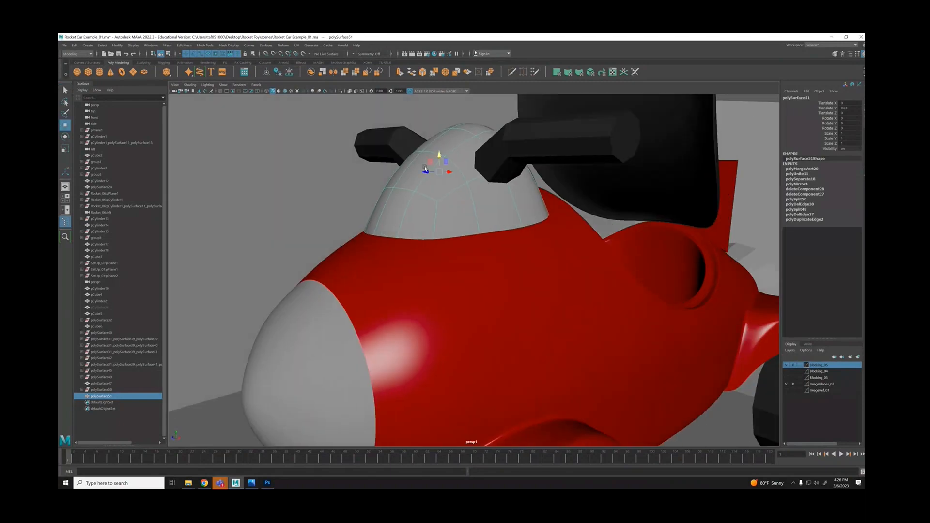
# Isolate the unsmoothed cowl and extrude its open bottom border edges into a short lip under the rim.
pyautogui.keyDown('alt'); pyautogui.moveTo(461, 194); pyautogui.dragTo(474, 196, button='right'); pyautogui.keyUp('alt')
pyautogui.hotkey('alt', 'h')
pyautogui.press('1')
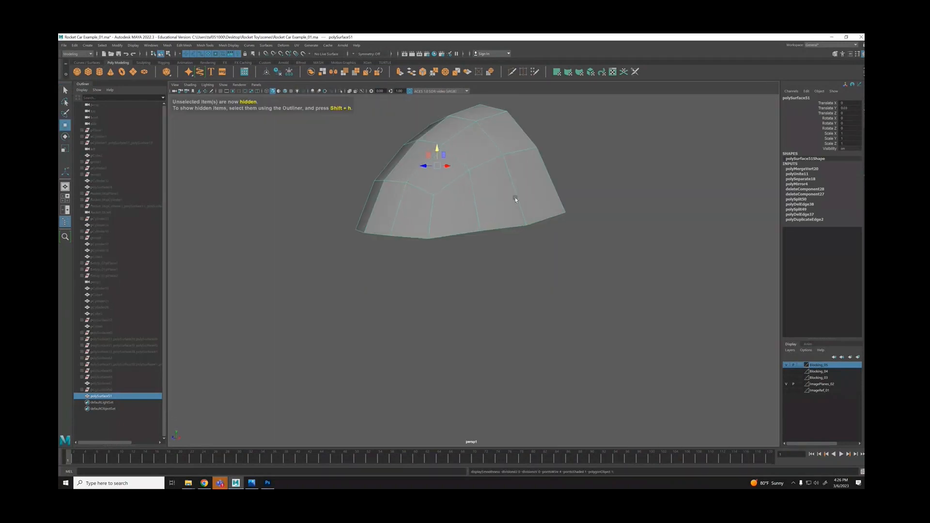
pyautogui.keyDown('alt'); pyautogui.moveTo(513, 202); pyautogui.dragTo(478, 167); pyautogui.keyUp('alt')
pyautogui.keyDown('alt'); pyautogui.moveTo(478, 167); pyautogui.dragTo(498, 207, button='middle'); pyautogui.keyUp('alt')
pyautogui.moveTo(497, 207); pyautogui.dragTo(497, 187, button='right')
pyautogui.doubleClick(501, 226)
pyautogui.keyDown('alt'); pyautogui.moveTo(501, 228); pyautogui.dragTo(520, 240); pyautogui.keyUp('alt')
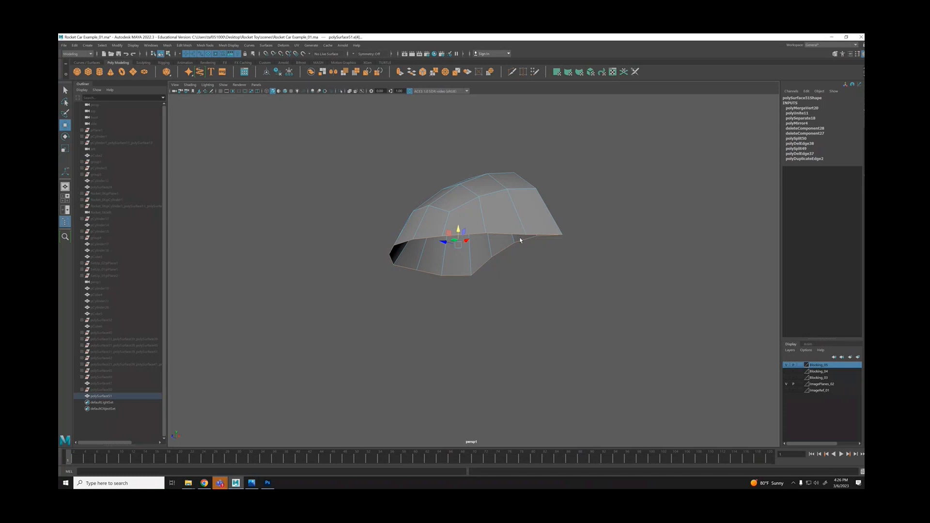
pyautogui.hotkey('ctrl', 'e')
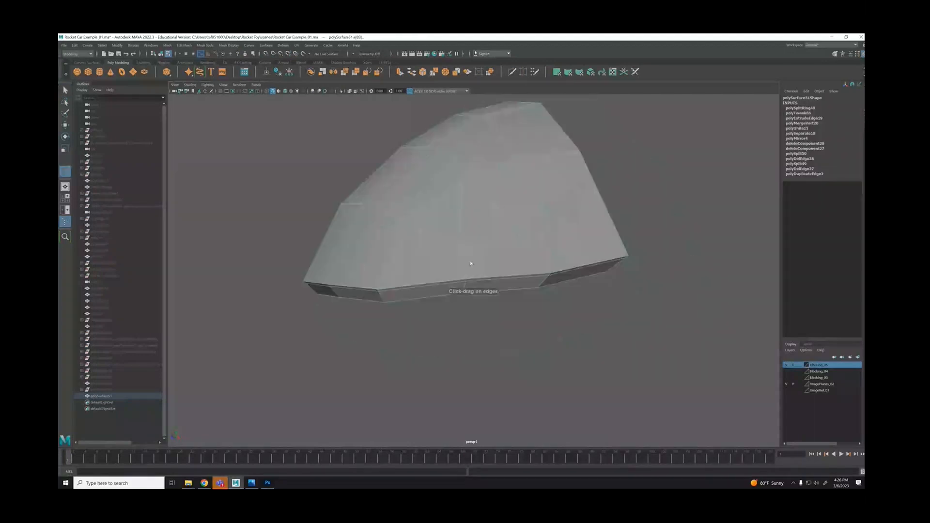
# Insert supporting edge loops along the cowl's bottom rim and show the hidden rocket parts with the cowl smoothed.
pyautogui.press('q')
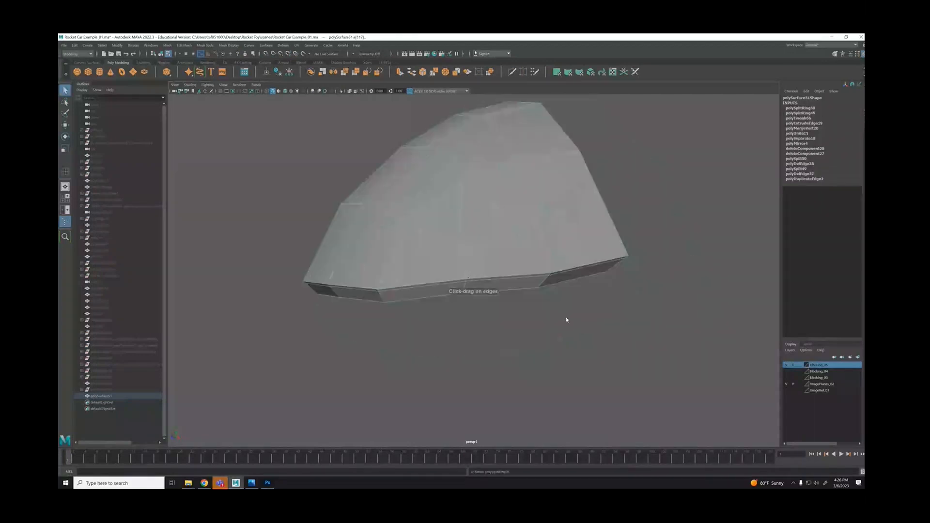
pyautogui.click(567, 319)
pyautogui.keyDown('alt'); pyautogui.moveTo(620, 260); pyautogui.dragTo(590, 273); pyautogui.keyUp('alt')
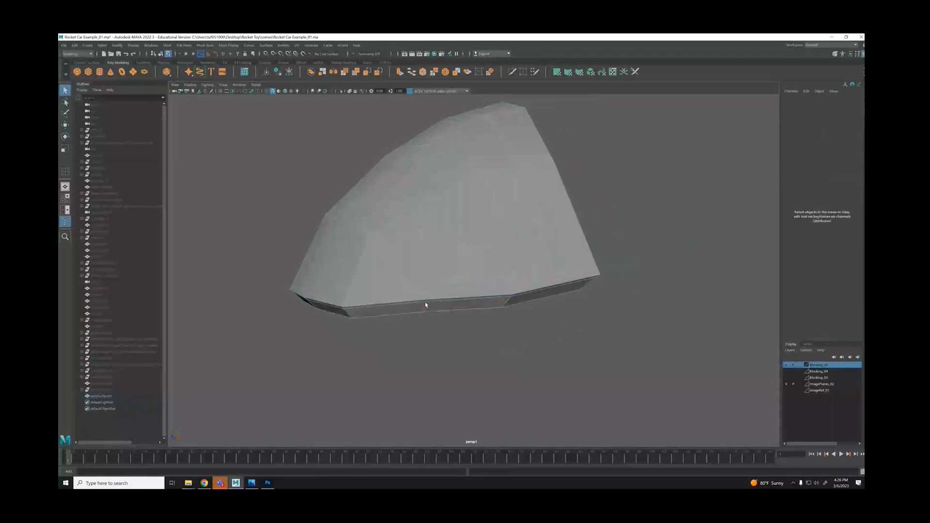
pyautogui.hotkey('ctrl', 'shift', 'h')
pyautogui.press('3')
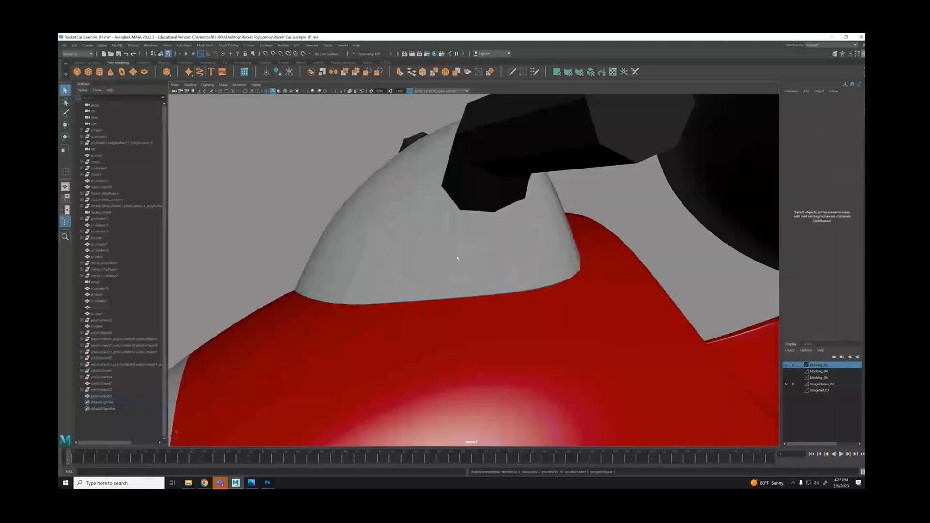
# Lower the bottom vertices on the side of the unsmoothed cowl so they meet the red body.
pyautogui.moveTo(453, 253); pyautogui.dragTo(483, 240, button='right')
pyautogui.keyDown('alt'); pyautogui.moveTo(631, 256); pyautogui.dragTo(495, 263, button='right'); pyautogui.keyUp('alt')
pyautogui.keyDown('alt'); pyautogui.moveTo(494, 263); pyautogui.dragTo(481, 283); pyautogui.keyUp('alt')
pyautogui.keyDown('alt'); pyautogui.moveTo(482, 282); pyautogui.dragTo(553, 318, button='right'); pyautogui.keyUp('alt')
pyautogui.press('1')
pyautogui.keyDown('alt'); pyautogui.moveTo(543, 294); pyautogui.dragTo(514, 292, button='middle'); pyautogui.keyUp('alt')
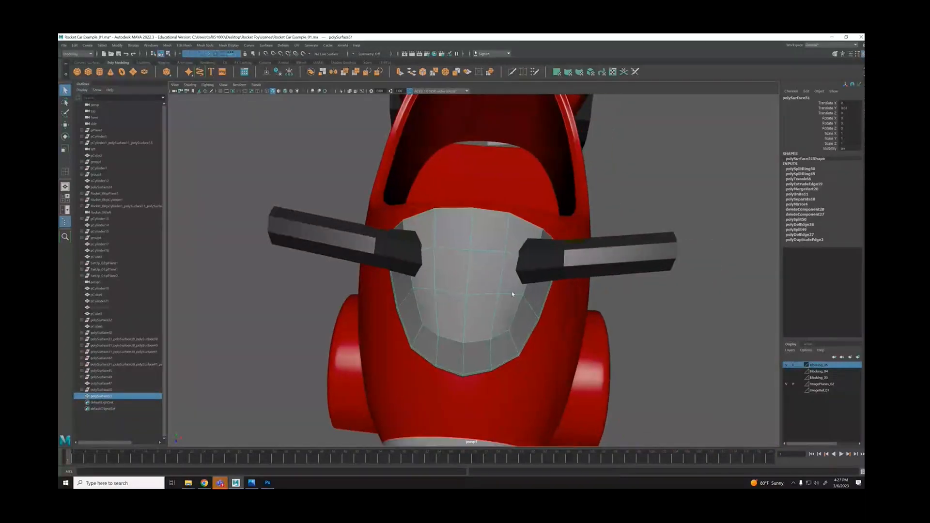
pyautogui.moveTo(514, 293); pyautogui.dragTo(484, 293, button='right')
pyautogui.moveTo(525, 307); pyautogui.dragTo(492, 295)
pyautogui.press('w')
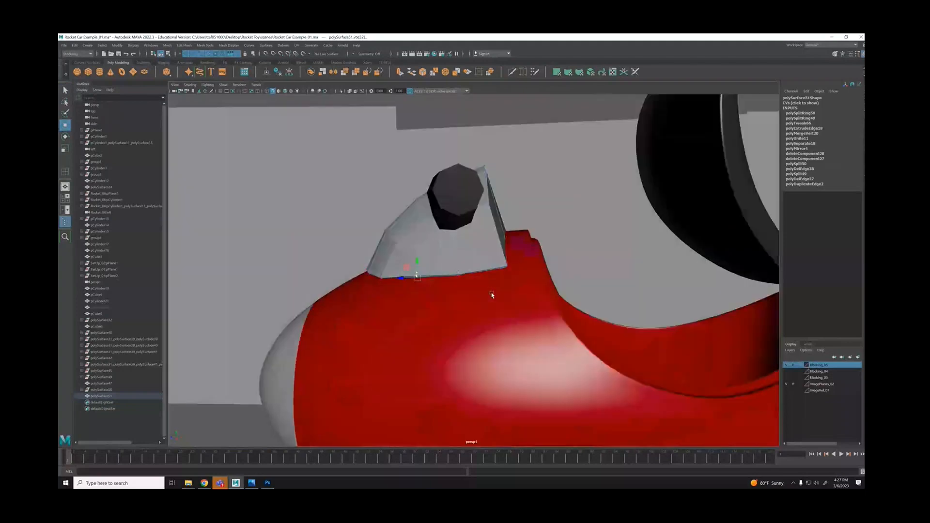
pyautogui.keyDown('alt'); pyautogui.moveTo(492, 294); pyautogui.dragTo(538, 310, button='right'); pyautogui.keyUp('alt')
pyautogui.moveTo(411, 258); pyautogui.dragTo(412, 266)
# Adjust the height of the vertices along the cowl's front bottom edge to follow the body's surface.
pyautogui.keyDown('alt'); pyautogui.moveTo(531, 269); pyautogui.dragTo(522, 244); pyautogui.keyUp('alt')
pyautogui.scroll(-5, 523, 244)
pyautogui.keyDown('alt'); pyautogui.moveTo(373, 252); pyautogui.dragTo(471, 334); pyautogui.keyUp('alt')
pyautogui.scroll(5, 477, 274)
pyautogui.click(465, 290)
pyautogui.moveTo(462, 391); pyautogui.dragTo(461, 387)
pyautogui.keyDown('alt'); pyautogui.moveTo(463, 388); pyautogui.dragTo(474, 332); pyautogui.keyUp('alt')
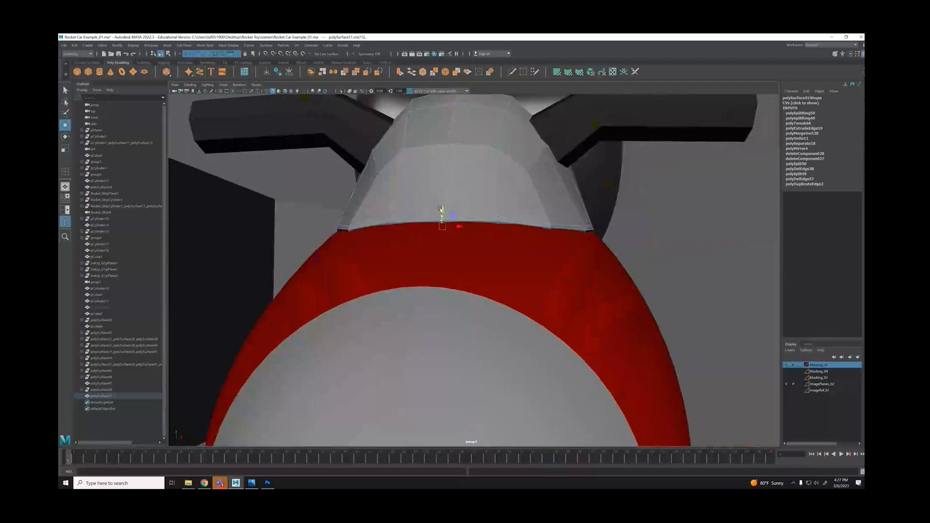
pyautogui.keyDown('alt'); pyautogui.moveTo(440, 207); pyautogui.dragTo(482, 201); pyautogui.keyUp('alt')
pyautogui.click(480, 216)
pyautogui.moveTo(602, 225)
pyautogui.keyDown('alt'); pyautogui.mouseDown()
pyautogui.moveTo(383, 224)
pyautogui.moveTo(416, 242)
pyautogui.mouseUp(); pyautogui.keyUp('alt')
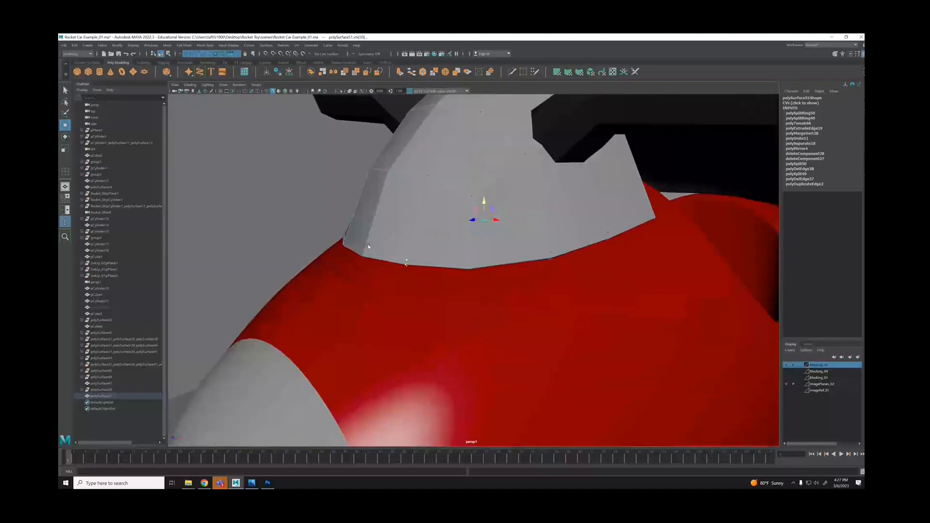
pyautogui.moveTo(354, 247); pyautogui.dragTo(419, 284)
pyautogui.keyDown('alt'); pyautogui.moveTo(371, 239); pyautogui.dragTo(493, 216); pyautogui.keyUp('alt')
# Examine how the cowl's lower edge meets the body with the cowl's smooth preview on and off.
pyautogui.moveTo(493, 217); pyautogui.dragTo(523, 206, button='right')
pyautogui.press('3')
pyautogui.click(658, 257)
pyautogui.keyDown('alt'); pyautogui.moveTo(659, 257); pyautogui.dragTo(530, 235); pyautogui.keyUp('alt')
pyautogui.click(496, 293)
pyautogui.keyDown('alt'); pyautogui.moveTo(496, 292); pyautogui.dragTo(477, 268); pyautogui.keyUp('alt')
pyautogui.scroll(2, 478, 267)
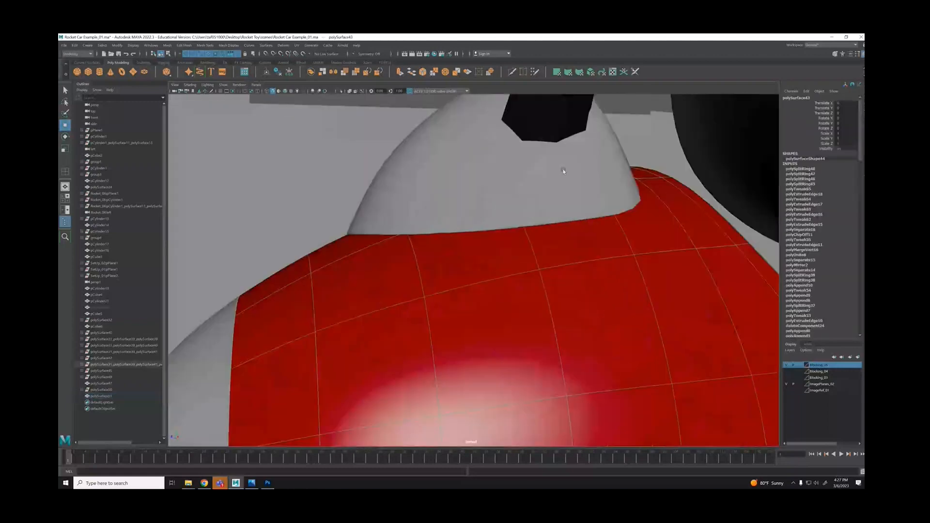
pyautogui.click(562, 171)
pyautogui.press('1')
pyautogui.scroll(3, 597, 251)
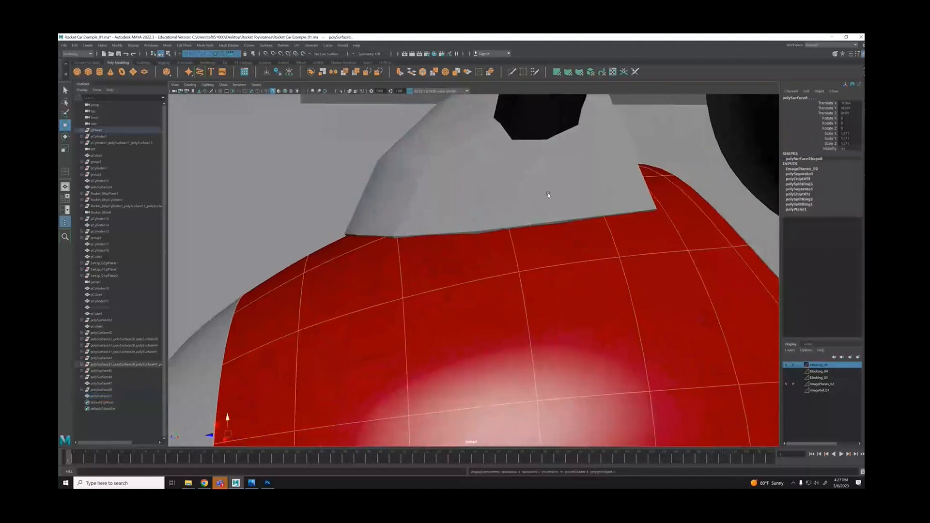
pyautogui.press('3')
pyautogui.press('1')
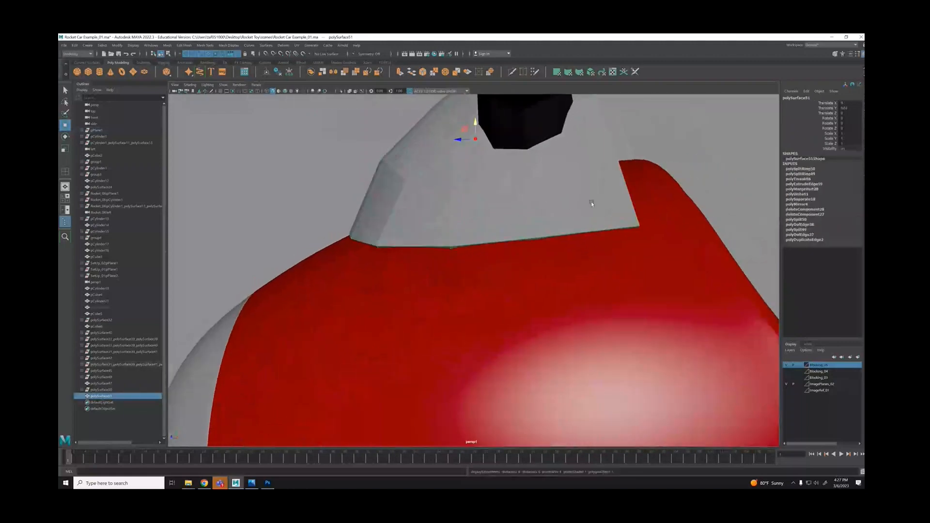
# Insert an edge loop near the cowl's rear edge and check the faces on its back.
pyautogui.keyDown('alt'); pyautogui.moveTo(591, 202); pyautogui.dragTo(580, 170); pyautogui.keyUp('alt')
pyautogui.press('g')
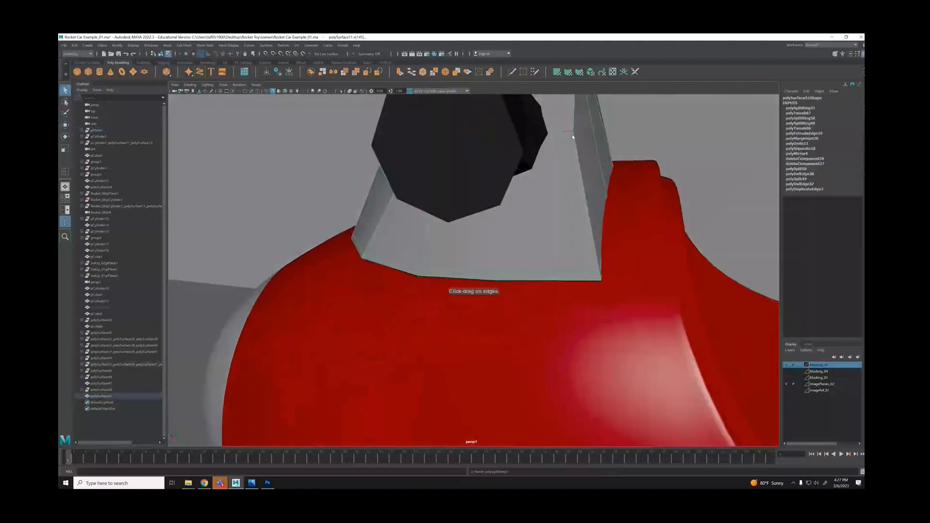
pyautogui.keyDown('alt'); pyautogui.moveTo(570, 135); pyautogui.dragTo(544, 160); pyautogui.keyUp('alt')
pyautogui.moveTo(536, 172); pyautogui.dragTo(537, 190, button='right')
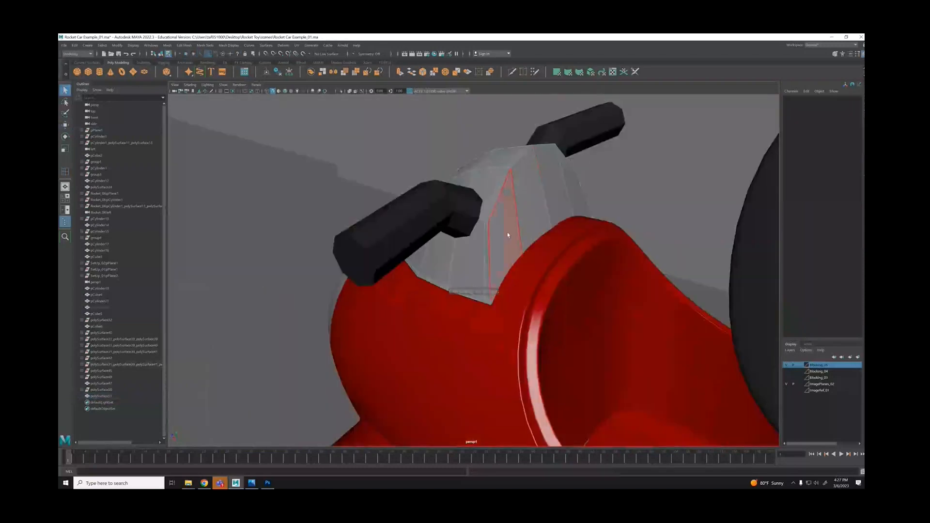
pyautogui.keyDown('alt'); pyautogui.moveTo(536, 190); pyautogui.dragTo(560, 197); pyautogui.keyUp('alt')
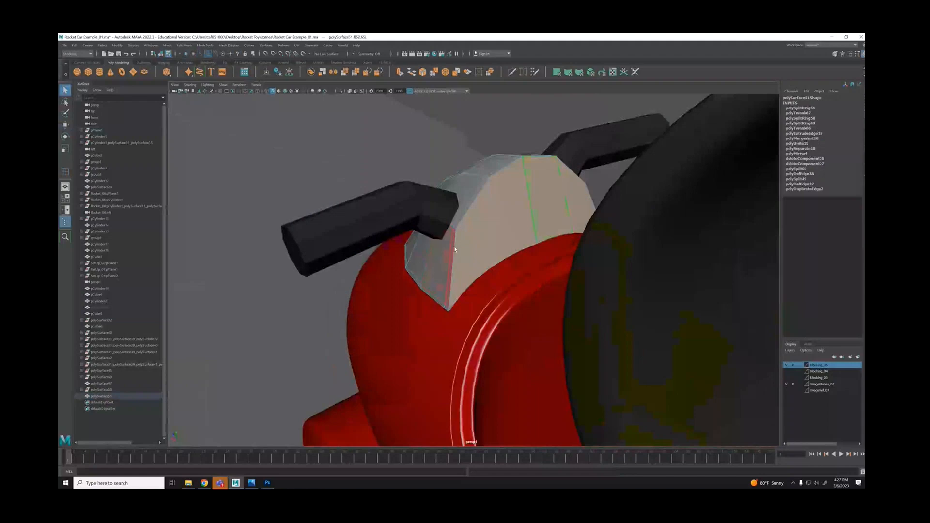
pyautogui.keyDown('alt'); pyautogui.moveTo(434, 253); pyautogui.dragTo(471, 225); pyautogui.keyUp('alt')
pyautogui.moveTo(472, 225); pyautogui.dragTo(495, 218, button='right')
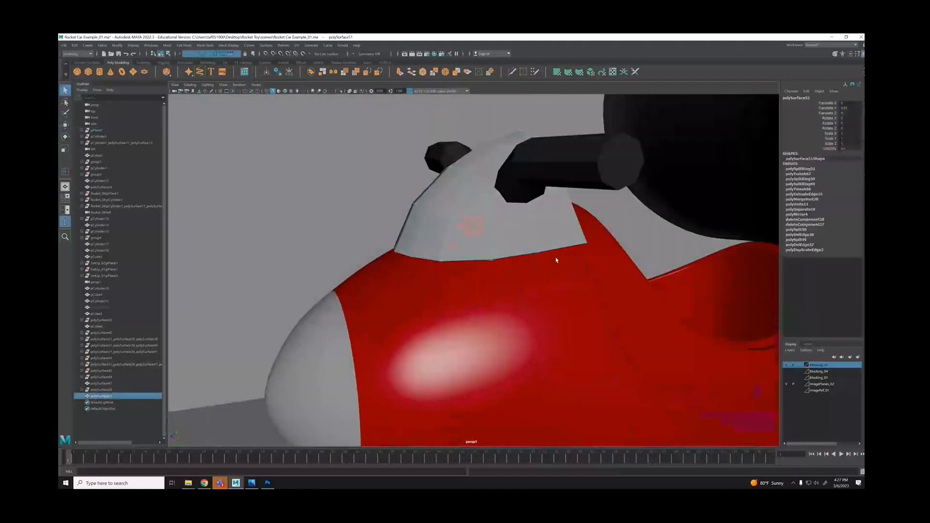
# Turn on textured display, compare the rocket with the reference photos and examine the body's tail around the exhaust nozzle.
pyautogui.keyDown('alt'); pyautogui.moveTo(556, 260); pyautogui.dragTo(521, 243); pyautogui.keyUp('alt')
pyautogui.keyDown('alt'); pyautogui.moveTo(526, 248); pyautogui.dragTo(568, 276, button='right'); pyautogui.keyUp('alt')
pyautogui.press('6')
pyautogui.moveTo(558, 276)
pyautogui.keyDown('alt'); pyautogui.mouseDown()
pyautogui.moveTo(542, 294)
pyautogui.moveTo(512, 292)
pyautogui.mouseUp(); pyautogui.keyUp('alt')
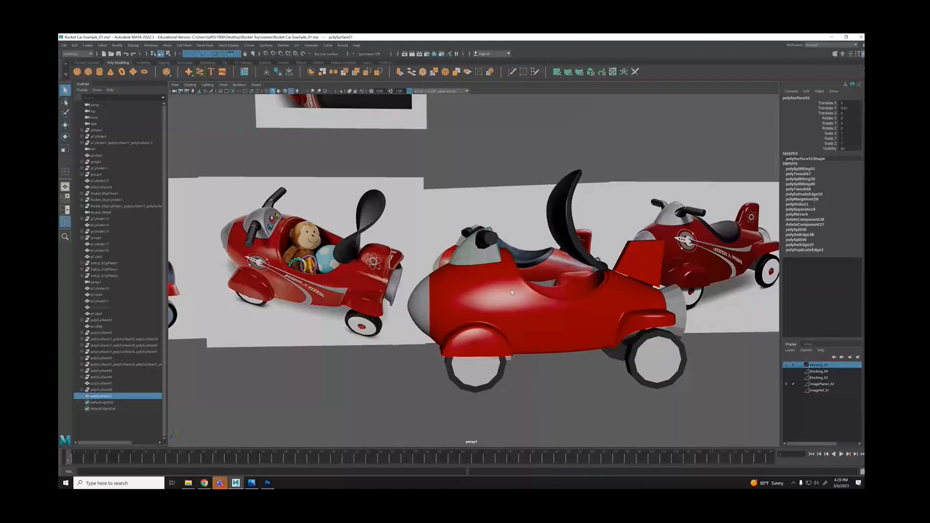
pyautogui.keyDown('alt'); pyautogui.moveTo(697, 290); pyautogui.dragTo(556, 257); pyautogui.keyUp('alt')
pyautogui.click(605, 292)
pyautogui.scroll(5, 588, 251)
pyautogui.scroll(3, 557, 258)
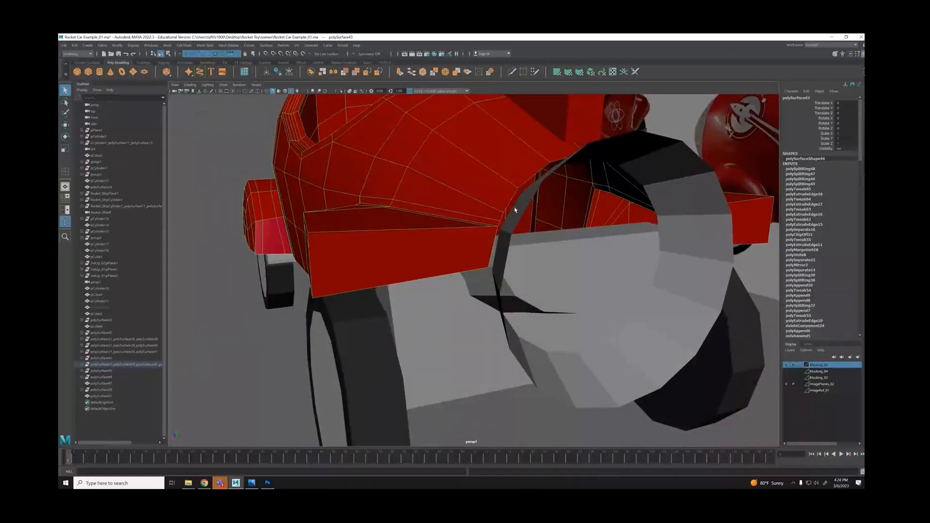
# Extract the faces at the tail end of the red body into a separate mesh and select it.
pyautogui.keyDown('alt'); pyautogui.moveTo(515, 210); pyautogui.dragTo(654, 276); pyautogui.keyUp('alt')
pyautogui.moveTo(654, 276); pyautogui.dragTo(654, 294, button='right')
pyautogui.moveTo(551, 199); pyautogui.dragTo(633, 432)
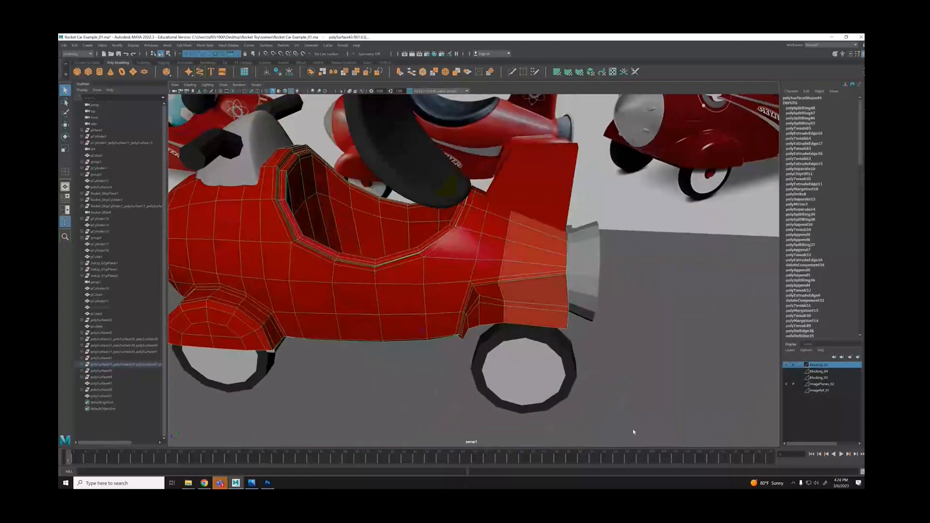
pyautogui.hotkey('ctrl', 'e')
pyautogui.click(664, 332)
pyautogui.moveTo(640, 272); pyautogui.dragTo(664, 264, button='right')
pyautogui.moveTo(554, 262); pyautogui.dragTo(579, 252, button='right')
pyautogui.click(548, 257)
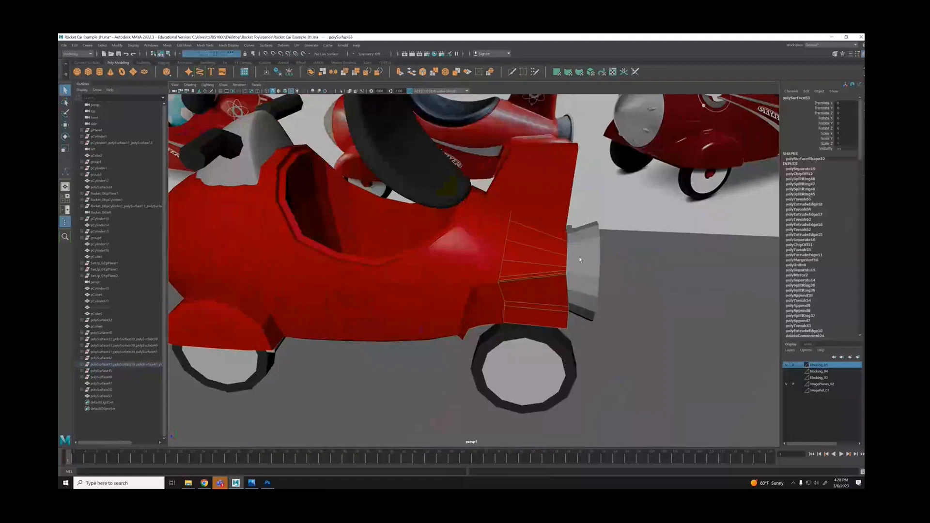
# Isolate the extracted tail piece together with the exhaust nozzle and preview the tail piece smoothed.
pyautogui.hotkey('alt', 'shift', 'd')
pyautogui.hotkey('alt', 'h')
pyautogui.press('f')
pyautogui.keyDown('alt'); pyautogui.moveTo(649, 295); pyautogui.dragTo(440, 236); pyautogui.keyUp('alt')
pyautogui.scroll(4, 440, 236)
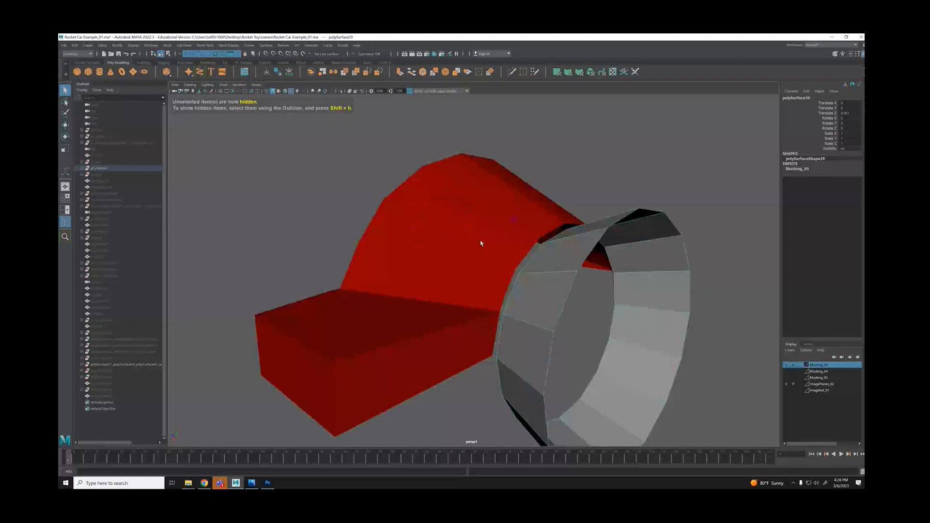
pyautogui.press('3')
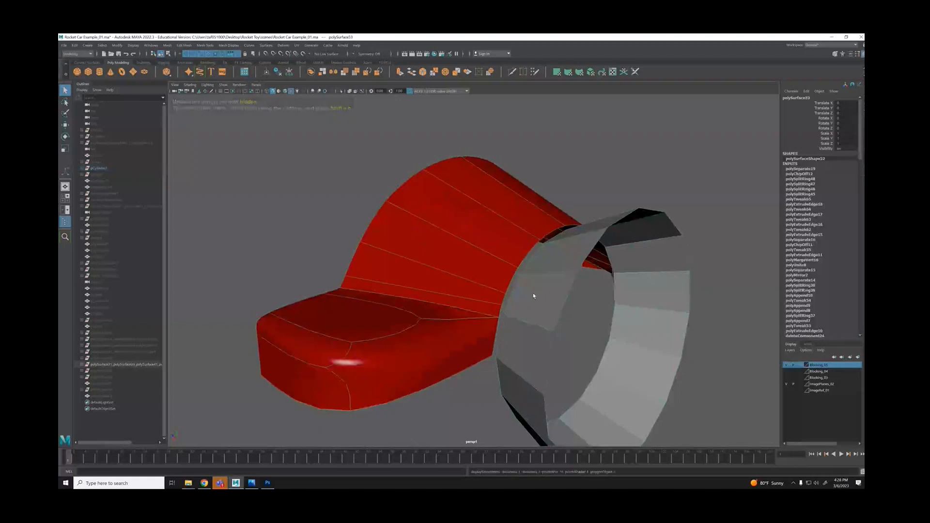
# In the front view, move a vertex on the side of the tail piece's round opening toward the nozzle's inner ring.
pyautogui.press('space')
pyautogui.press('space')
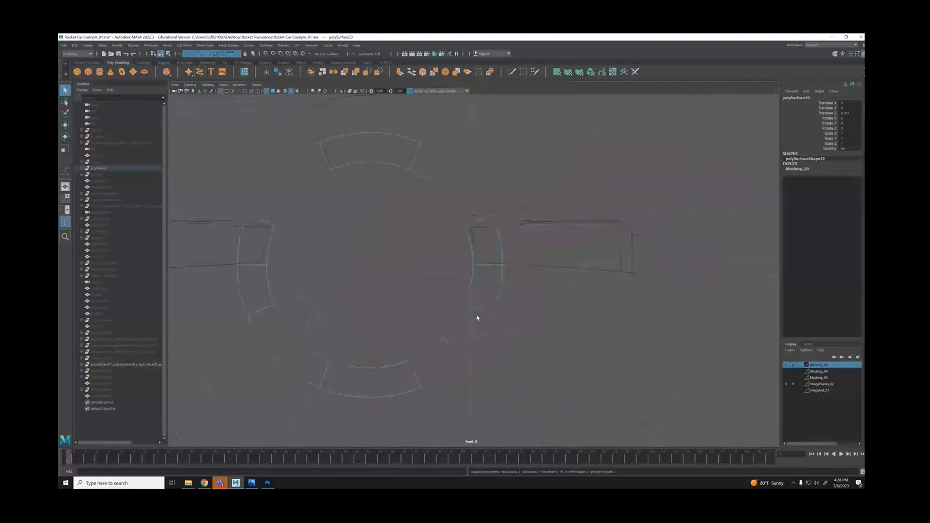
pyautogui.scroll(3, 510, 255)
pyautogui.keyDown('alt'); pyautogui.moveTo(500, 242); pyautogui.dragTo(524, 263, button='middle'); pyautogui.keyUp('alt')
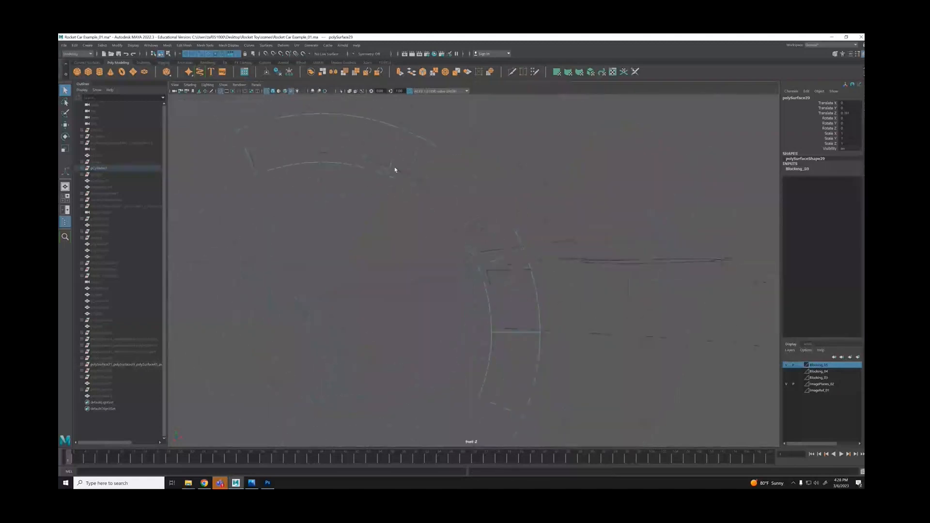
pyautogui.moveTo(533, 172); pyautogui.dragTo(577, 200)
pyautogui.moveTo(565, 189); pyautogui.dragTo(535, 189, button='right')
pyautogui.moveTo(469, 247); pyautogui.dragTo(541, 304)
pyautogui.press('w')
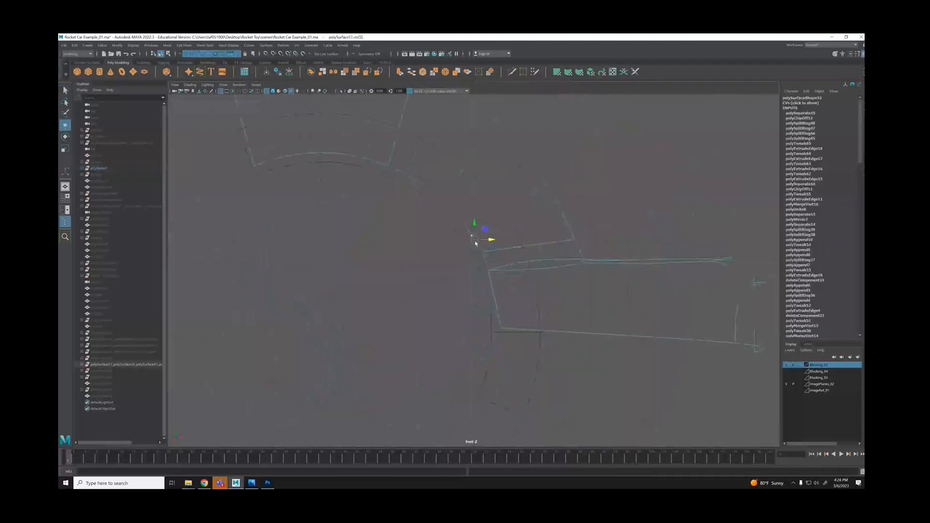
pyautogui.moveTo(470, 233); pyautogui.dragTo(476, 241)
pyautogui.click(487, 263)
pyautogui.click(536, 261)
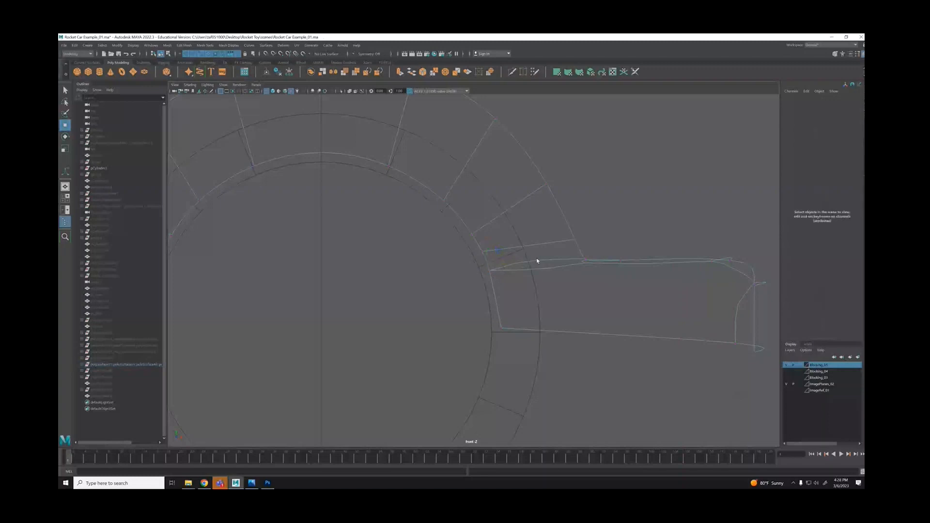
# In the front view, nudge the vertices on the side of the tail piece's round opening to follow the nozzle's inner ring.
pyautogui.scroll(1, 462, 223)
pyautogui.click(473, 230)
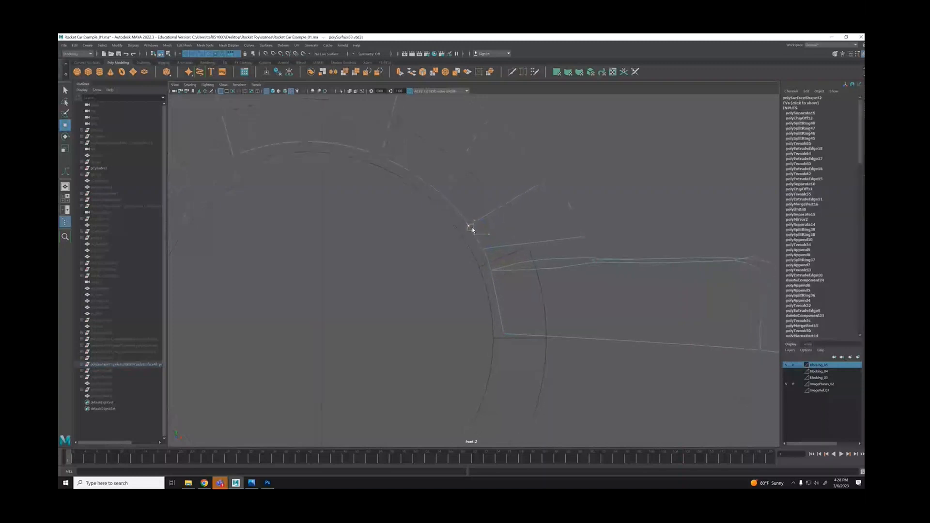
pyautogui.click(483, 249)
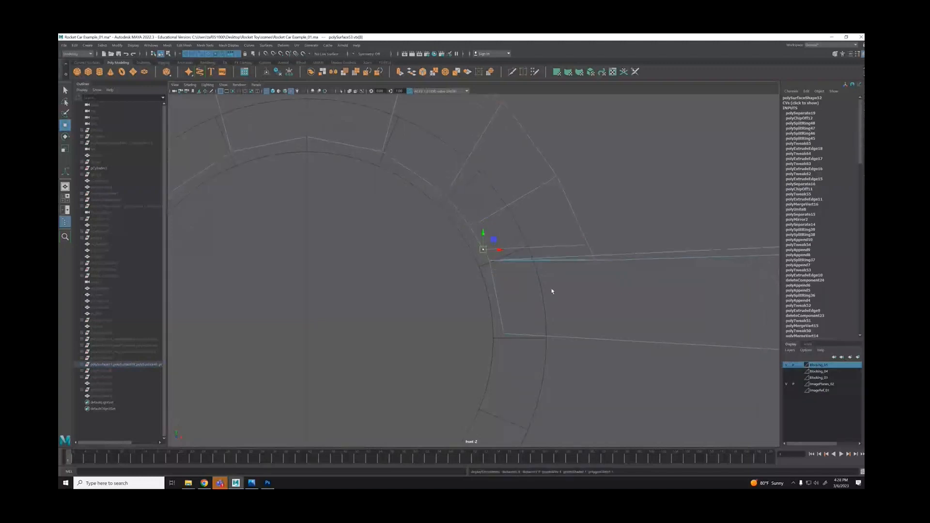
pyautogui.keyDown('alt'); pyautogui.moveTo(490, 278); pyautogui.dragTo(595, 236, button='right'); pyautogui.keyUp('alt')
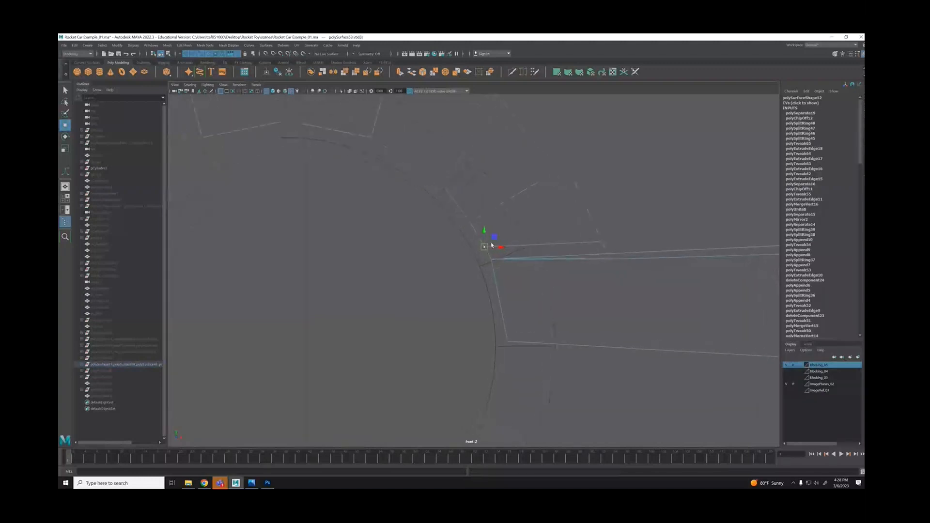
pyautogui.moveTo(499, 247); pyautogui.dragTo(503, 247)
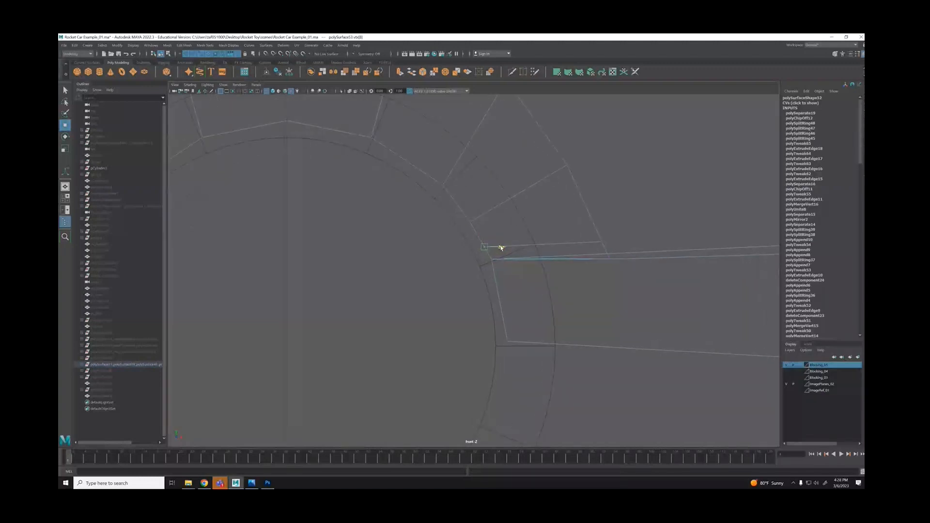
pyautogui.click(471, 220)
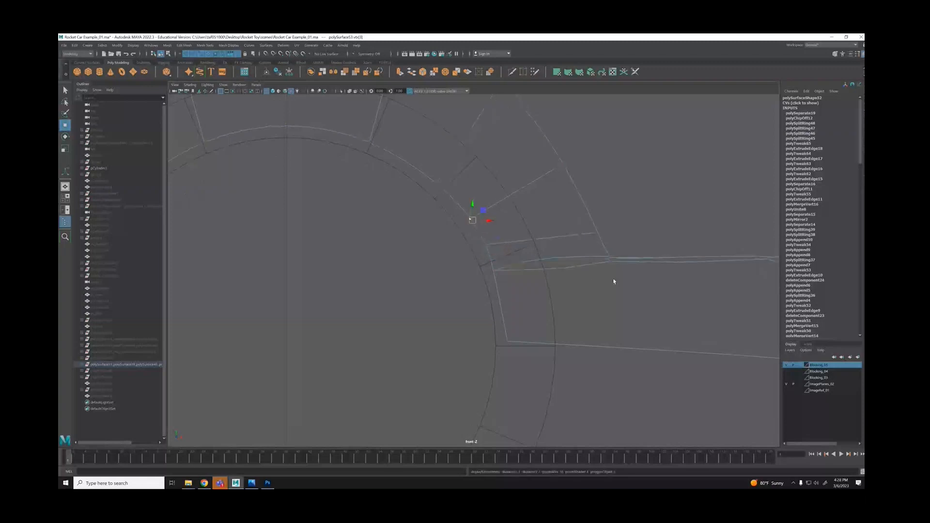
pyautogui.keyDown('alt'); pyautogui.moveTo(613, 255); pyautogui.dragTo(501, 252, button='right'); pyautogui.keyUp('alt')
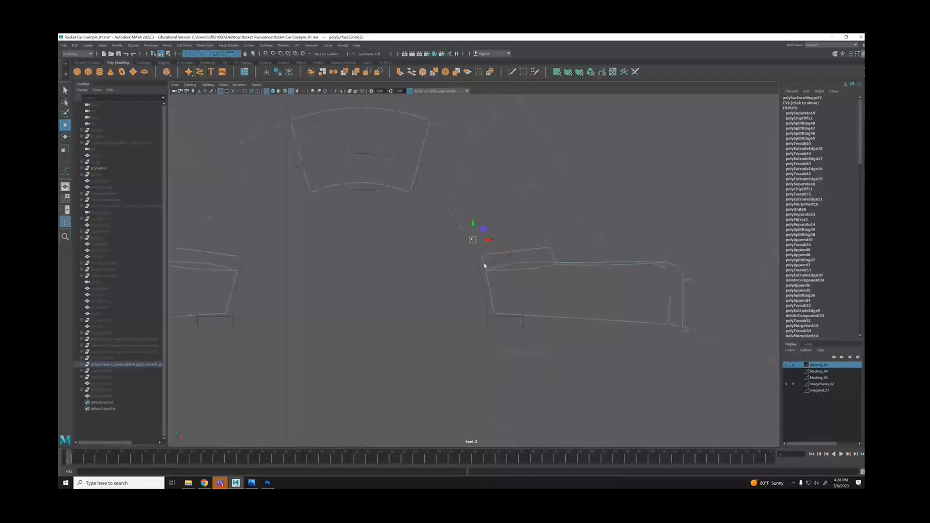
pyautogui.click(487, 264)
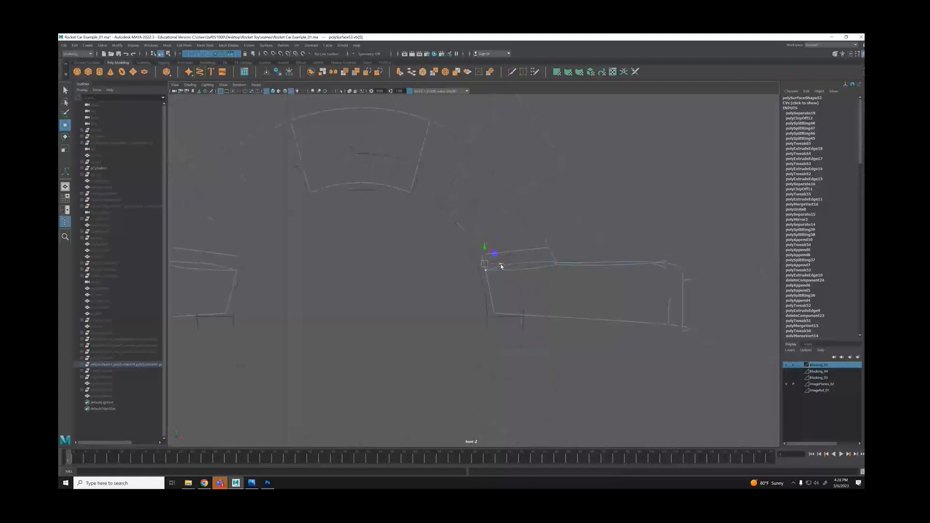
pyautogui.click(622, 212)
# With smoothing off, cut a new edge across the rear face of the tail's fender block, continuing its side edge to the opening.
pyautogui.press('1')
pyautogui.scroll(1, 533, 276)
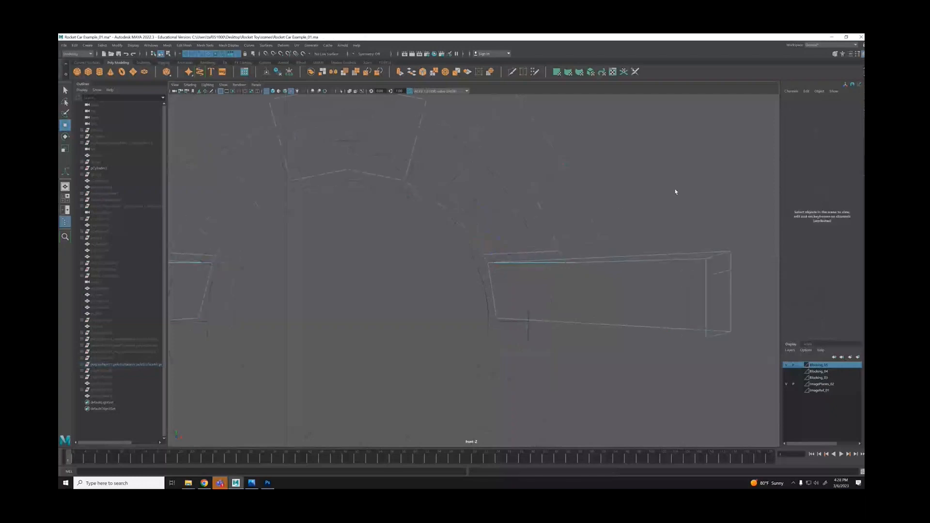
pyautogui.press('space')
pyautogui.press('space')
pyautogui.keyDown('alt'); pyautogui.moveTo(521, 247); pyautogui.dragTo(523, 247); pyautogui.keyUp('alt')
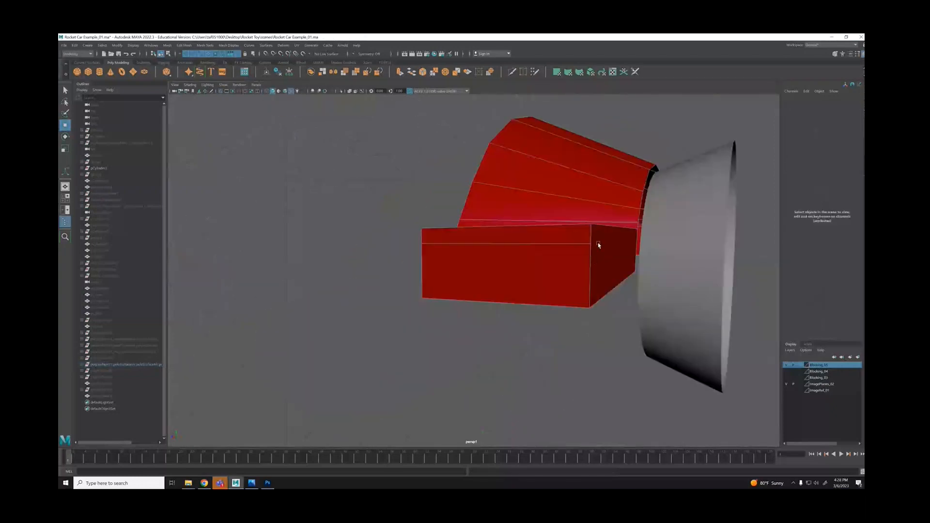
pyautogui.keyDown('alt'); pyautogui.moveTo(599, 245); pyautogui.dragTo(582, 250); pyautogui.keyUp('alt')
pyautogui.press('y')
pyautogui.click(420, 306)
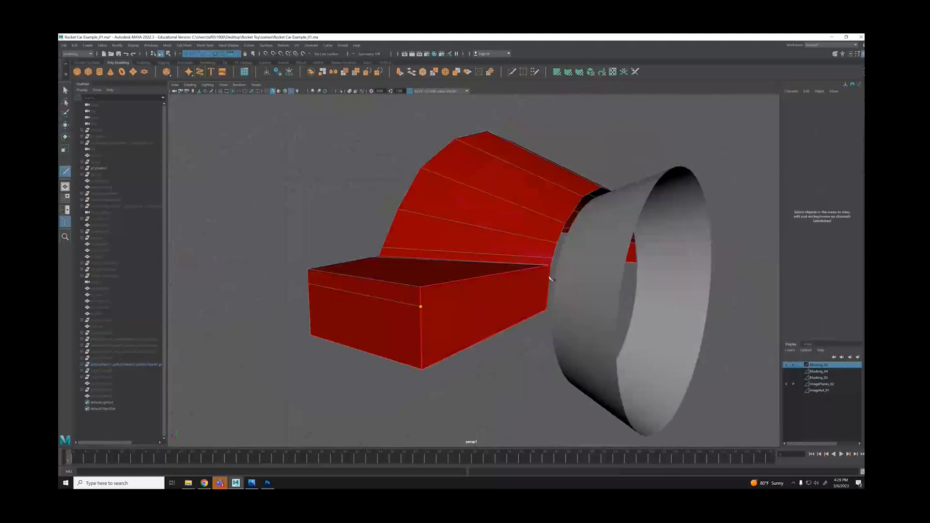
pyautogui.press('q')
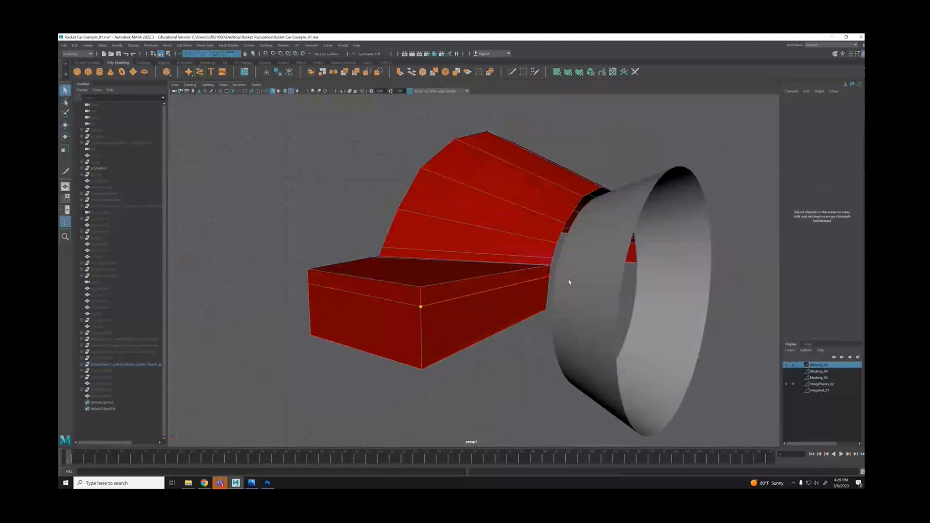
# In the front view, adjust the new cut's inner vertex and the fender block's lower inner vertex to follow the nozzle's ring.
pyautogui.press('space')
pyautogui.press('space')
pyautogui.scroll(3, 407, 283)
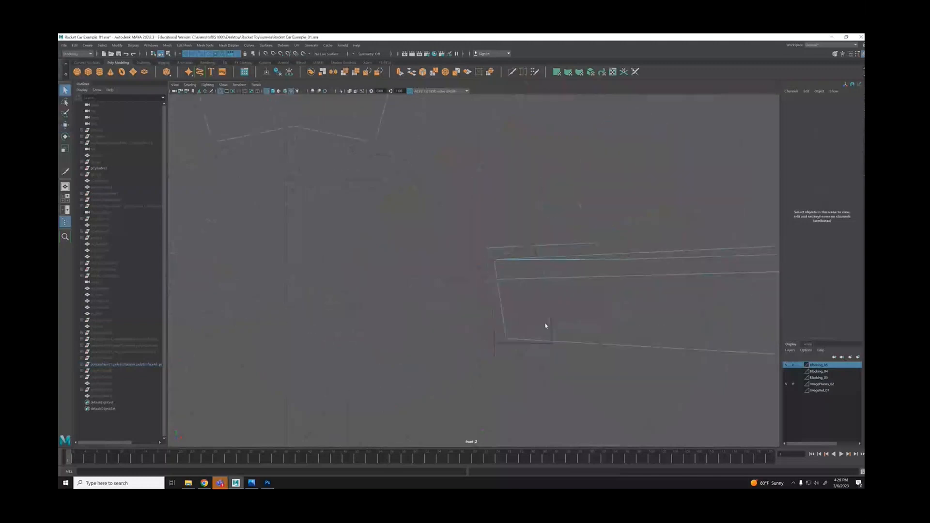
pyautogui.moveTo(536, 272); pyautogui.dragTo(493, 276, button='right')
pyautogui.click(498, 279)
pyautogui.press('w')
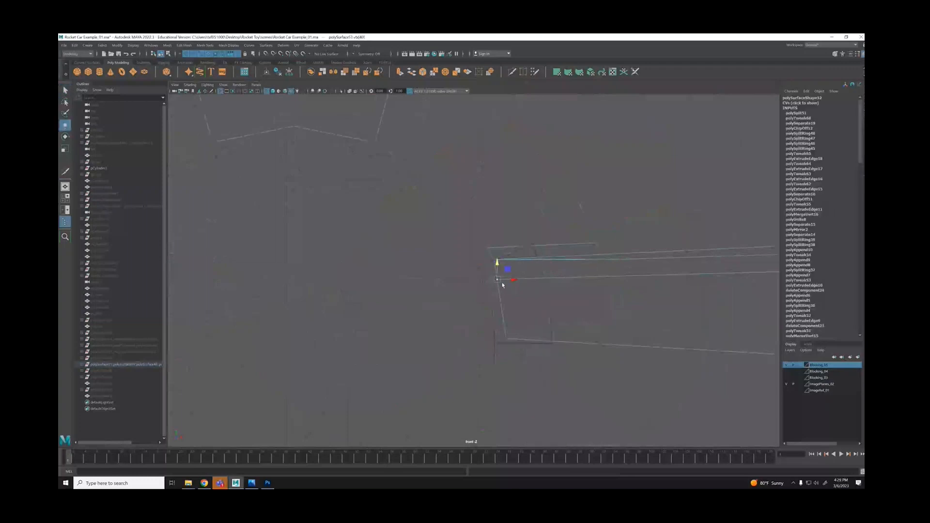
pyautogui.click(497, 280)
pyautogui.moveTo(487, 255); pyautogui.dragTo(512, 280)
pyautogui.scroll(-2, 544, 283)
pyautogui.click(498, 281)
pyautogui.moveTo(493, 322); pyautogui.dragTo(517, 333)
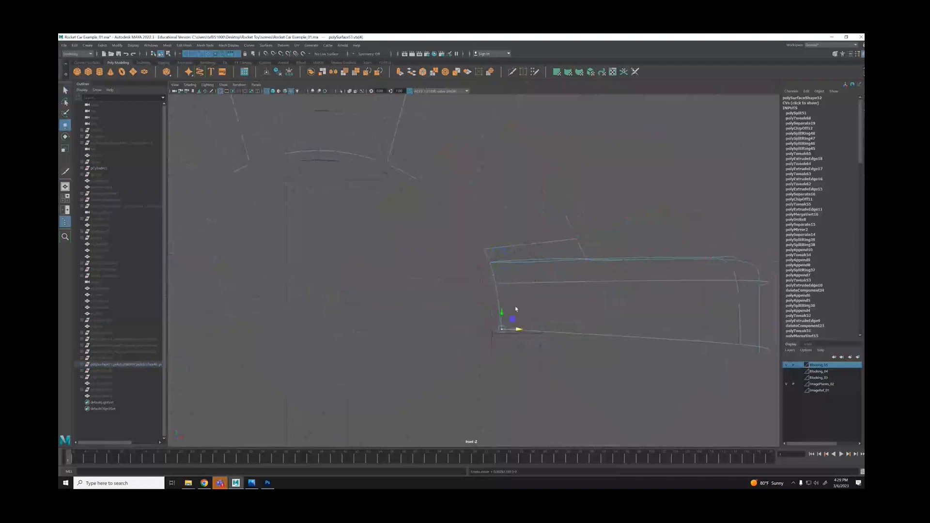
pyautogui.click(646, 176)
# Examine the smoothed tail piece and its fit around the nozzle from several angles in the perspective view.
pyautogui.press('space')
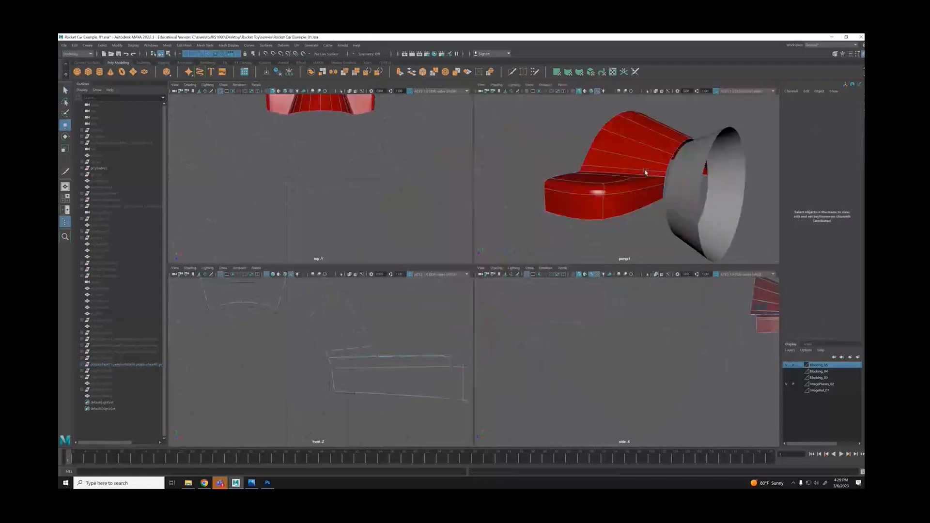
pyautogui.press('space')
pyautogui.keyDown('alt'); pyautogui.moveTo(642, 174); pyautogui.dragTo(558, 209); pyautogui.keyUp('alt')
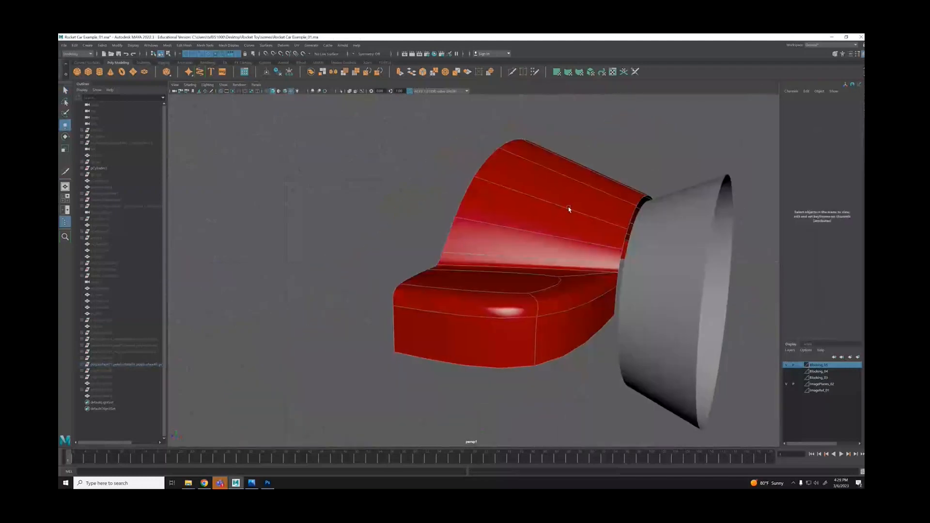
pyautogui.moveTo(568, 207); pyautogui.dragTo(455, 205, button='right')
pyautogui.click(644, 205)
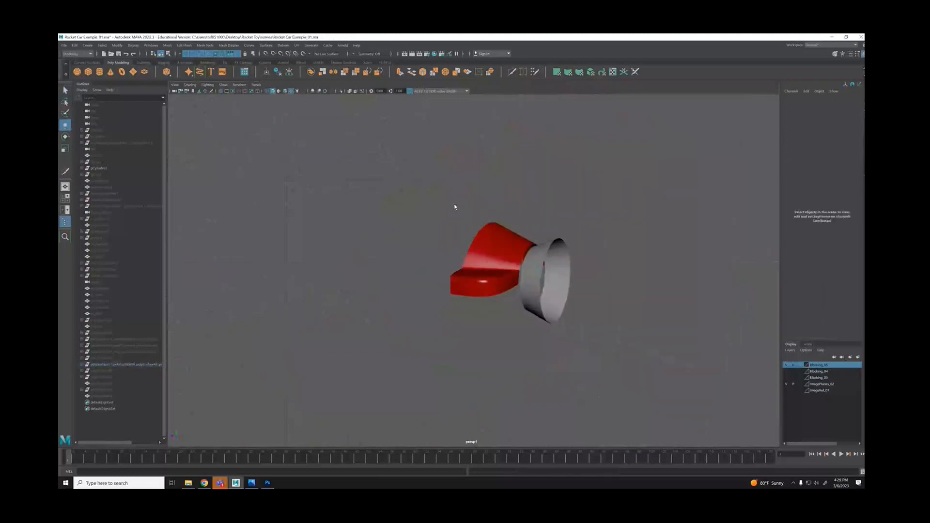
pyautogui.keyDown('alt'); pyautogui.moveTo(455, 205); pyautogui.dragTo(412, 301); pyautogui.keyUp('alt')
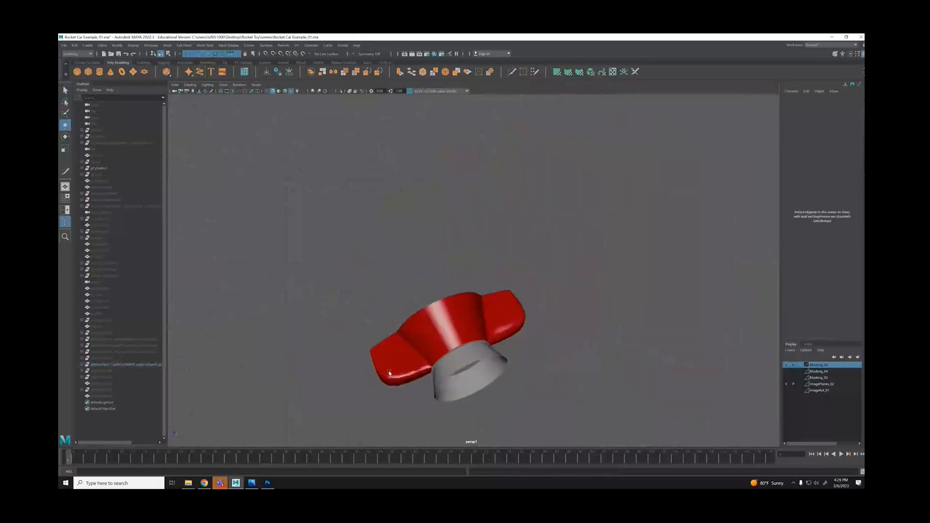
pyautogui.click(391, 371)
pyautogui.click(575, 354)
pyautogui.keyDown('alt'); pyautogui.moveTo(573, 359); pyautogui.dragTo(544, 315); pyautogui.keyUp('alt')
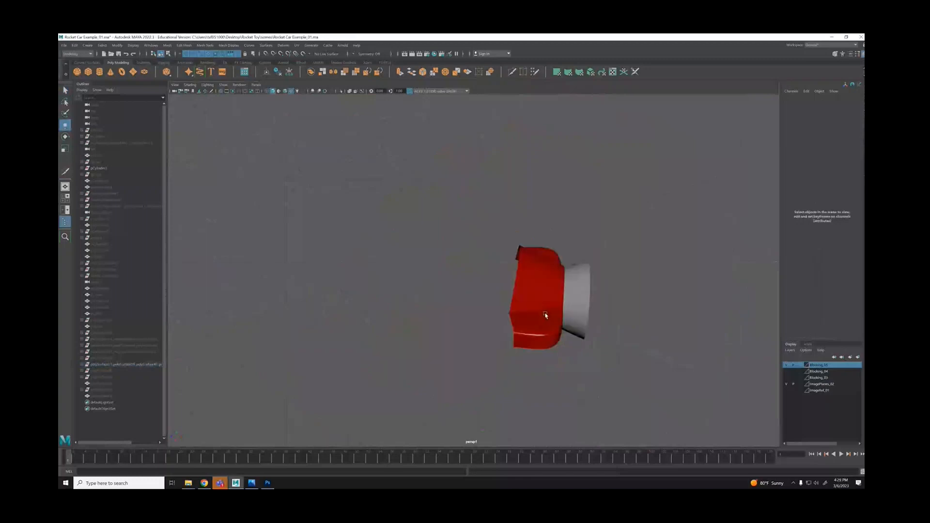
# Select the tail piece, turn off its smooth preview and end the isolation to show the whole rocket again.
pyautogui.keyDown('alt'); pyautogui.moveTo(544, 315); pyautogui.dragTo(664, 372, button='right'); pyautogui.keyUp('alt')
pyautogui.click(658, 364)
pyautogui.press('1')
pyautogui.keyDown('alt'); pyautogui.moveTo(659, 362); pyautogui.dragTo(558, 270, button='middle'); pyautogui.keyUp('alt')
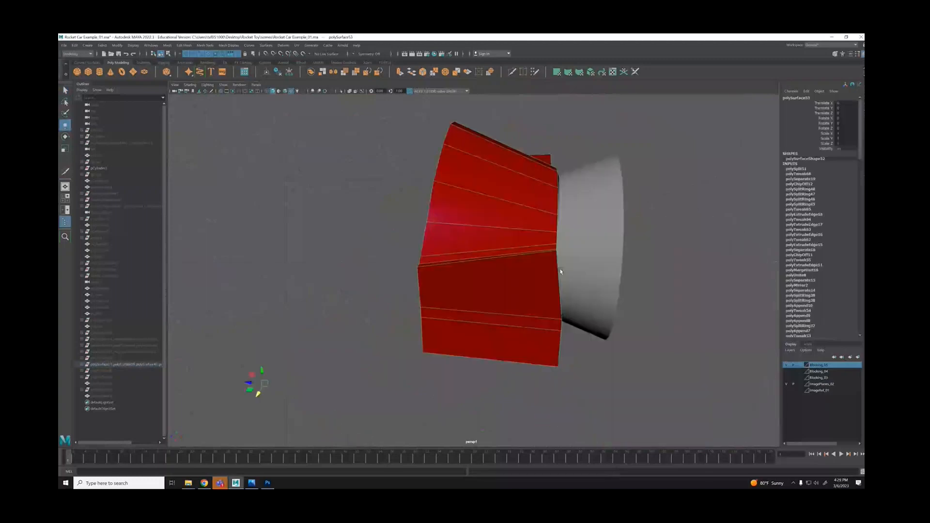
pyautogui.keyDown('alt'); pyautogui.moveTo(558, 270); pyautogui.dragTo(528, 275, button='right'); pyautogui.keyUp('alt')
pyautogui.keyDown('alt'); pyautogui.moveTo(528, 275); pyautogui.dragTo(499, 274); pyautogui.keyUp('alt')
pyautogui.hotkey('ctrl', '1')
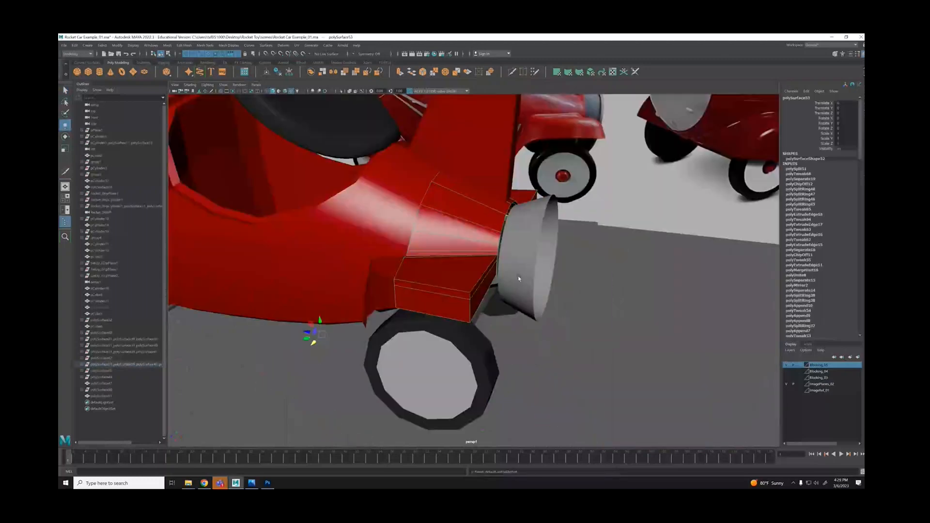
# Add the main red body to the selection, hide everything else and combine the two meshes.
pyautogui.keyDown('alt'); pyautogui.moveTo(518, 279); pyautogui.dragTo(443, 235, button='right'); pyautogui.keyUp('alt')
pyautogui.keyDown('shift'); pyautogui.click(472, 252); pyautogui.keyUp('shift')
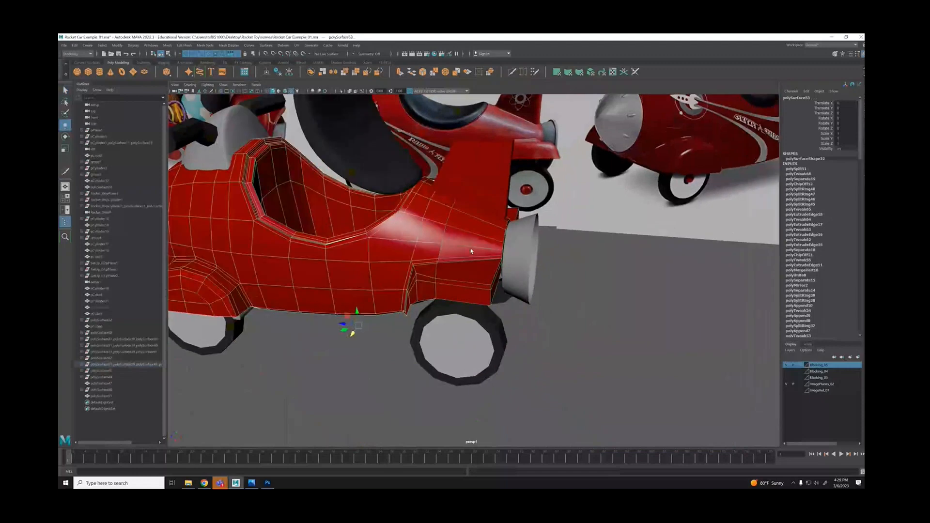
pyautogui.hotkey('alt', 'h')
pyautogui.keyDown('alt'); pyautogui.moveTo(492, 250); pyautogui.dragTo(487, 242); pyautogui.keyUp('alt')
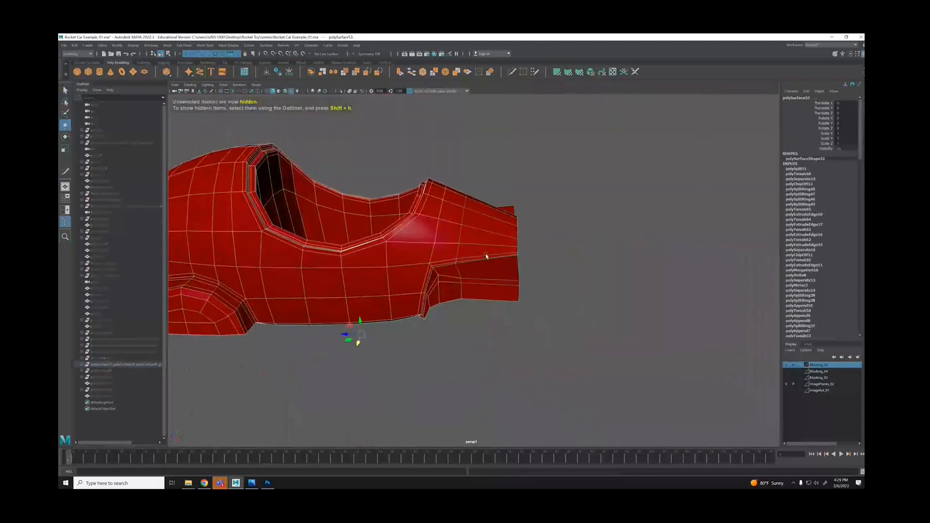
pyautogui.keyDown('shift'); pyautogui.moveTo(486, 253); pyautogui.dragTo(486, 229, button='right'); pyautogui.keyUp('shift')
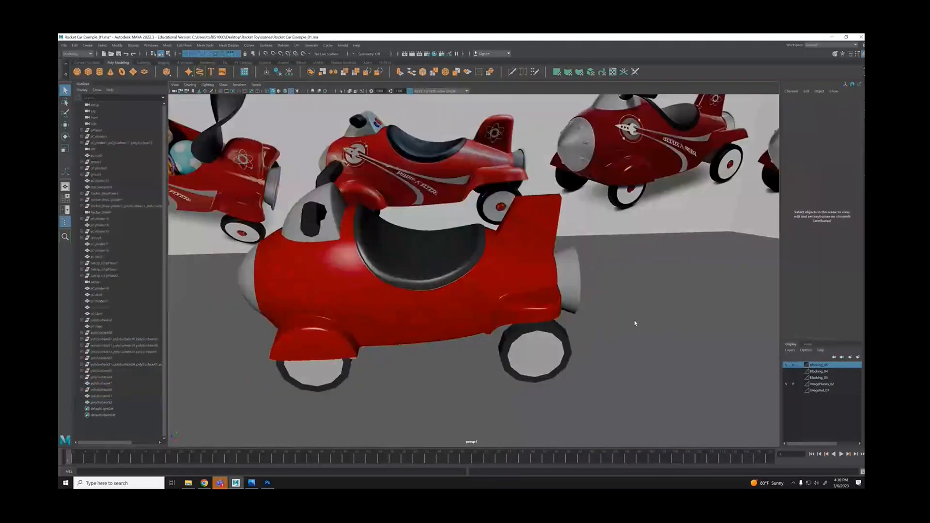
# Examine the whole smoothed rocket from the front and side against the reference photos.
pyautogui.keyDown('alt'); pyautogui.moveTo(596, 322); pyautogui.dragTo(354, 315, button='right'); pyautogui.keyUp('alt')
pyautogui.keyDown('alt'); pyautogui.moveTo(354, 315); pyautogui.dragTo(418, 304); pyautogui.keyUp('alt')
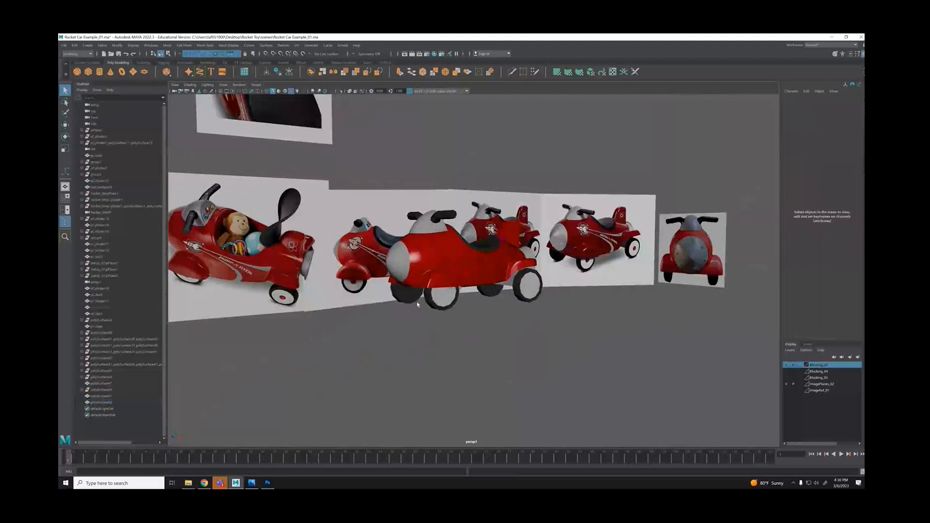
pyautogui.keyDown('alt'); pyautogui.moveTo(409, 322); pyautogui.dragTo(522, 320); pyautogui.keyUp('alt')
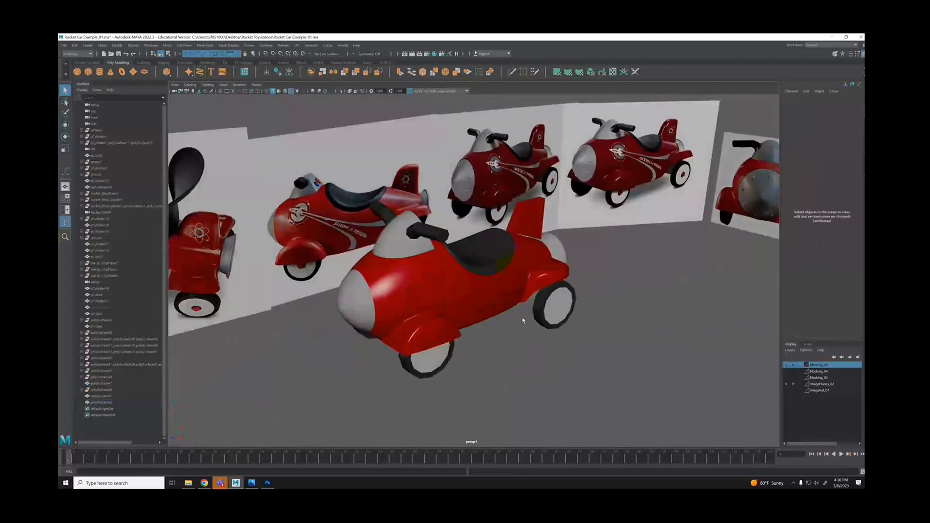